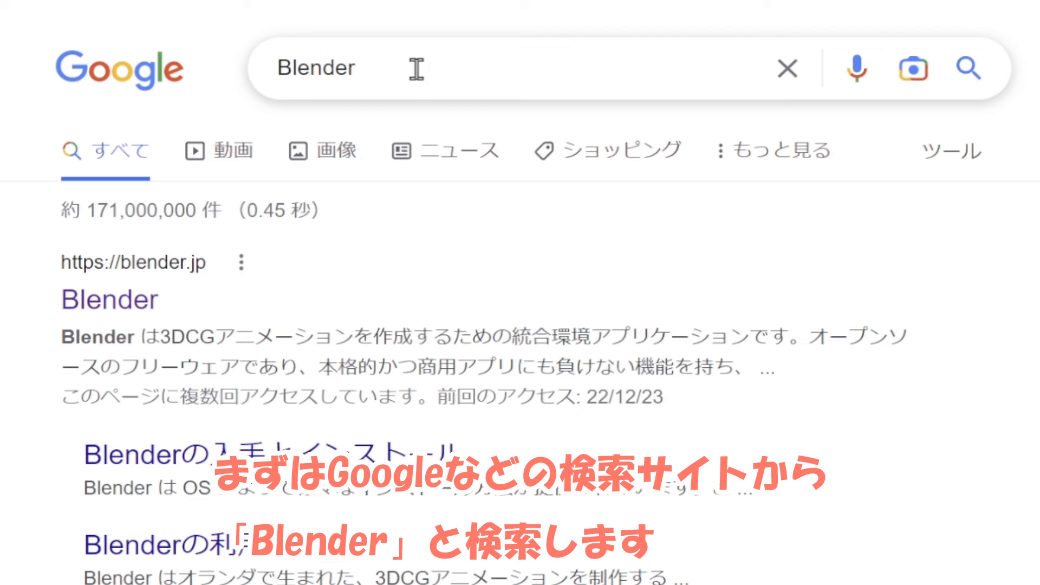
# Find the official blender.org site in the search results for Blender and open its home page.
pyautogui.scroll(-8, 444, 168)
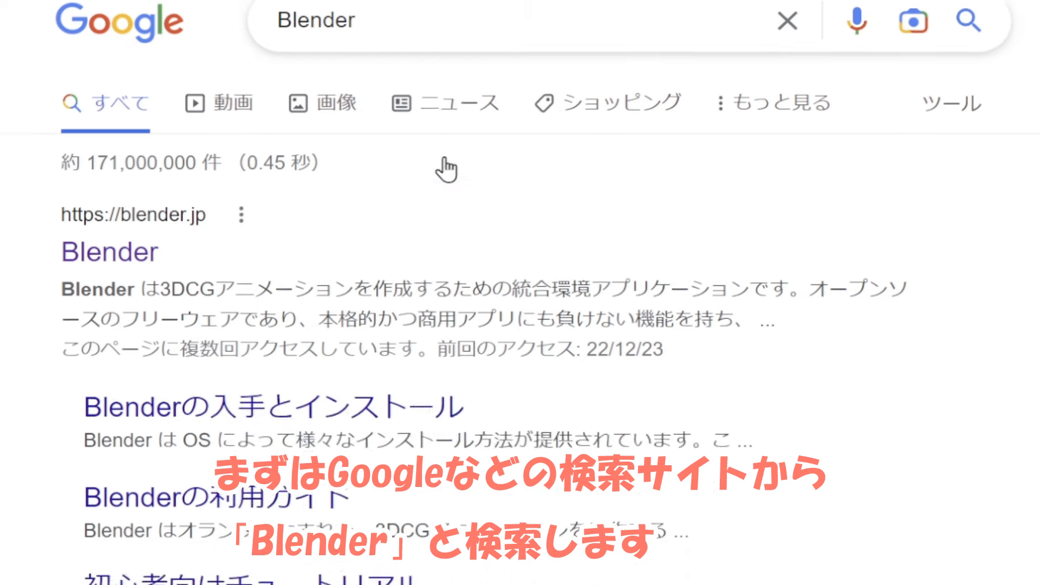
pyautogui.scroll(-2, 456, 207)
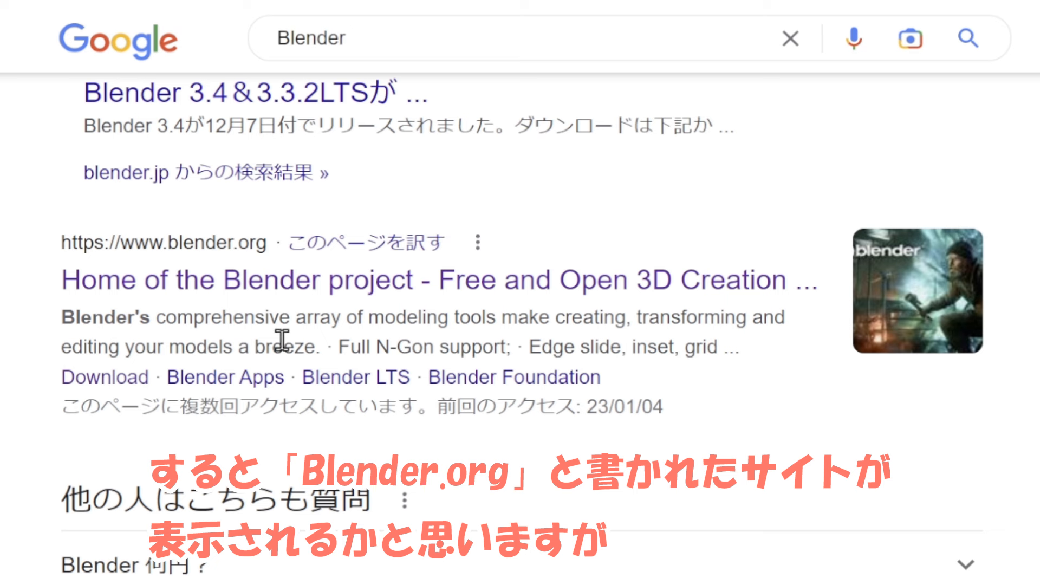
pyautogui.click(279, 292)
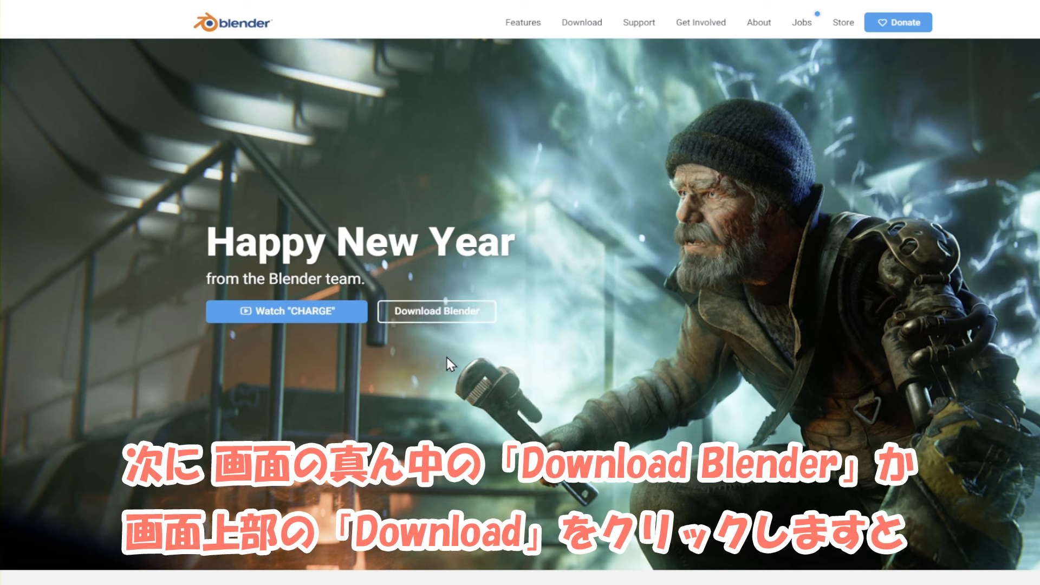
# Go to the site's download page, check the other available versions, and download the Windows installer of Blender 3.4.1.
pyautogui.click(586, 31)
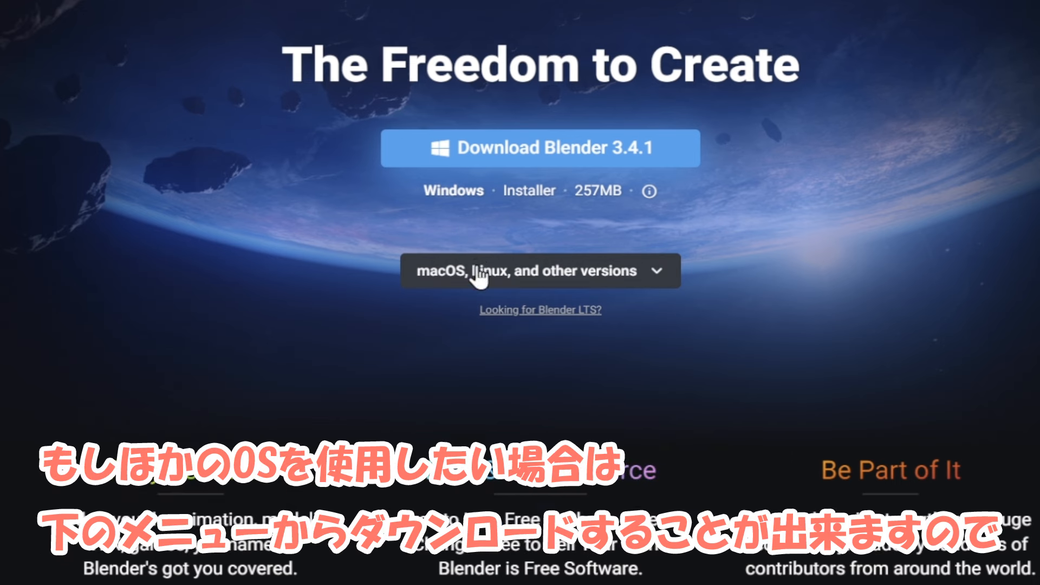
pyautogui.click(548, 278)
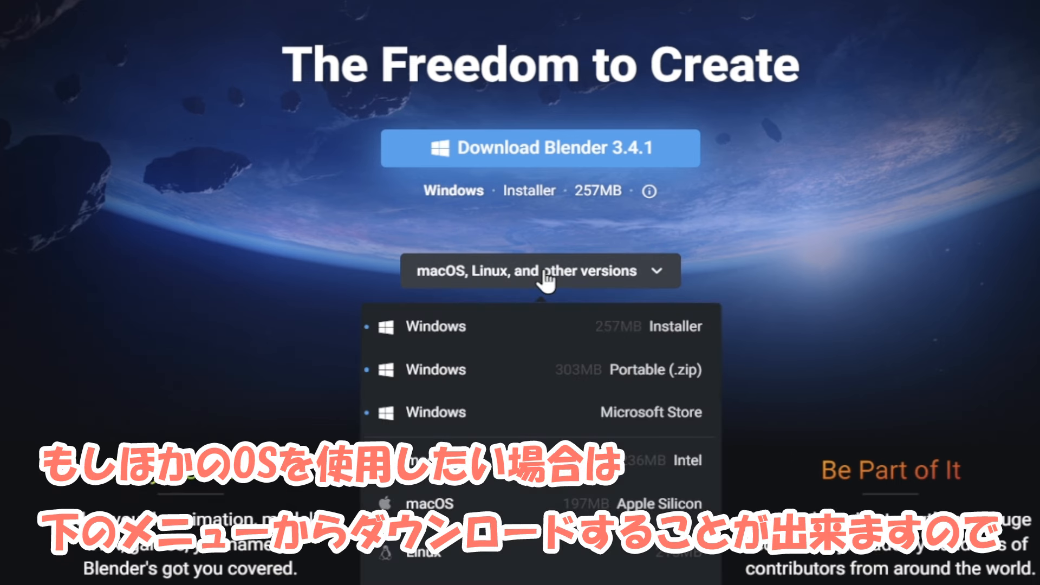
pyautogui.scroll(-2, 761, 226)
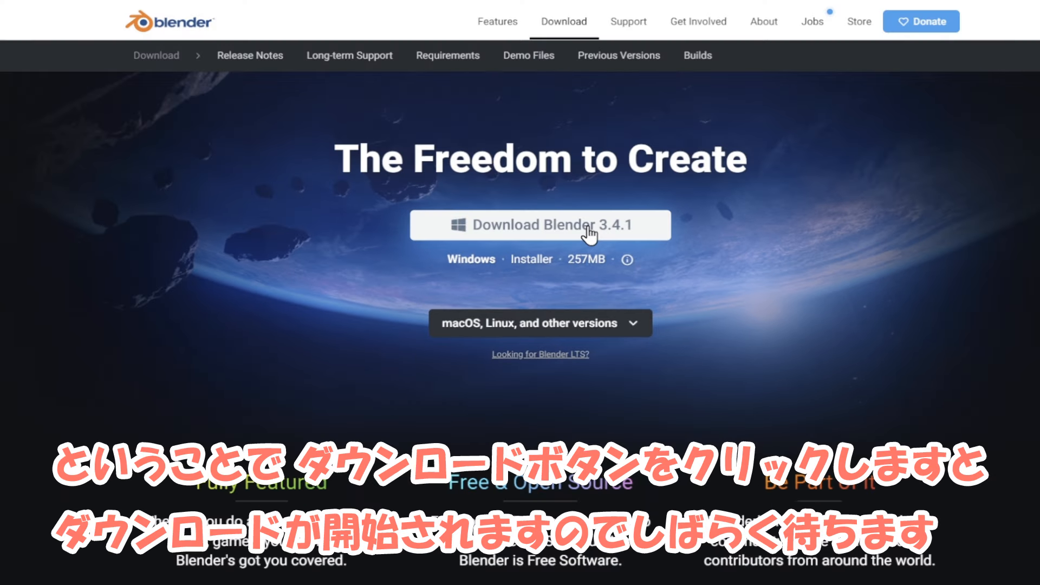
pyautogui.click(590, 233)
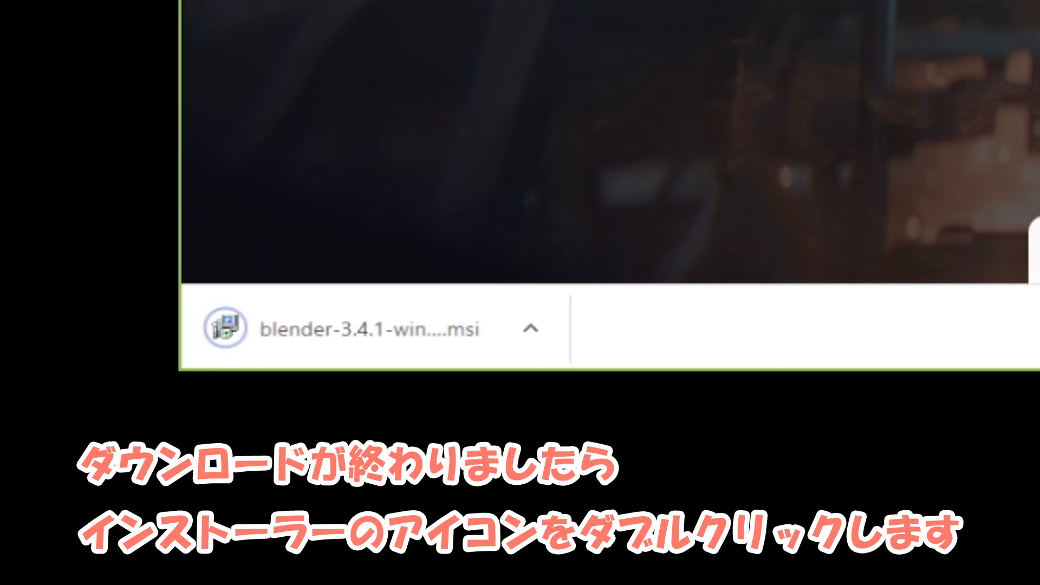
# Run the downloaded installer, accept the license agreement, and install Blender 3.4 with the default features and location.
pyautogui.click(498, 322)
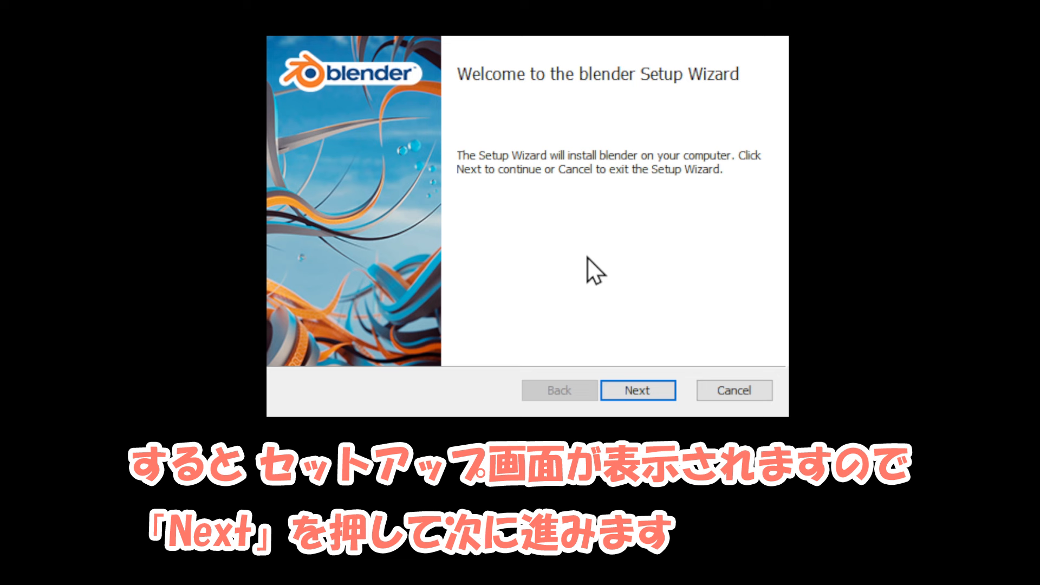
pyautogui.click(628, 390)
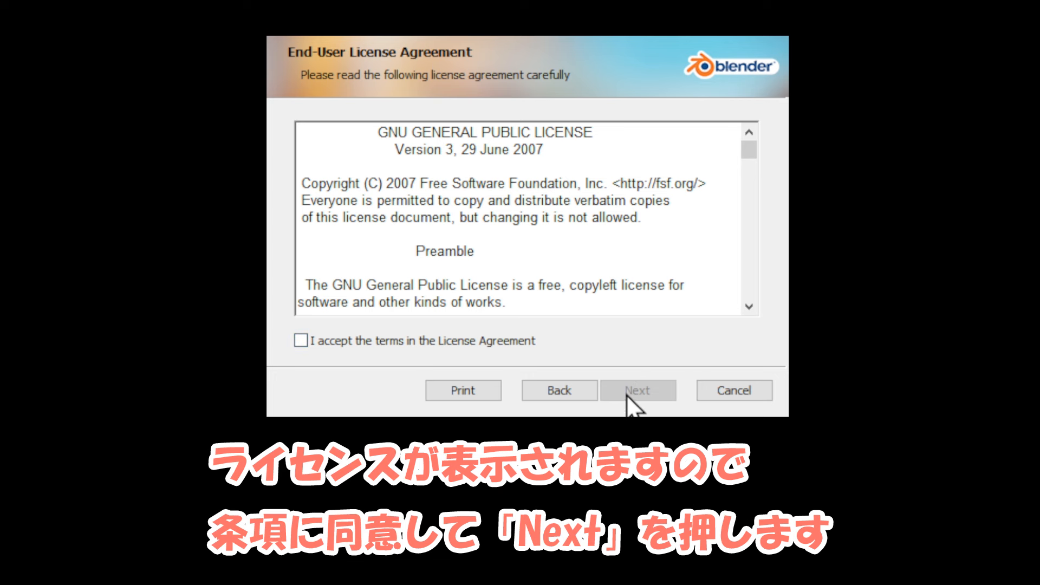
pyautogui.click(307, 343)
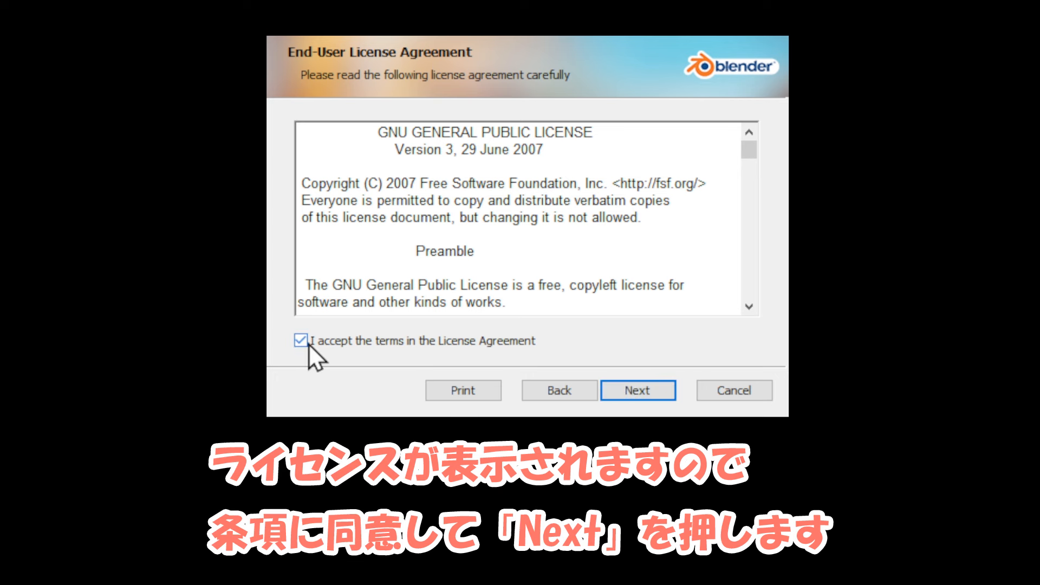
pyautogui.click(636, 389)
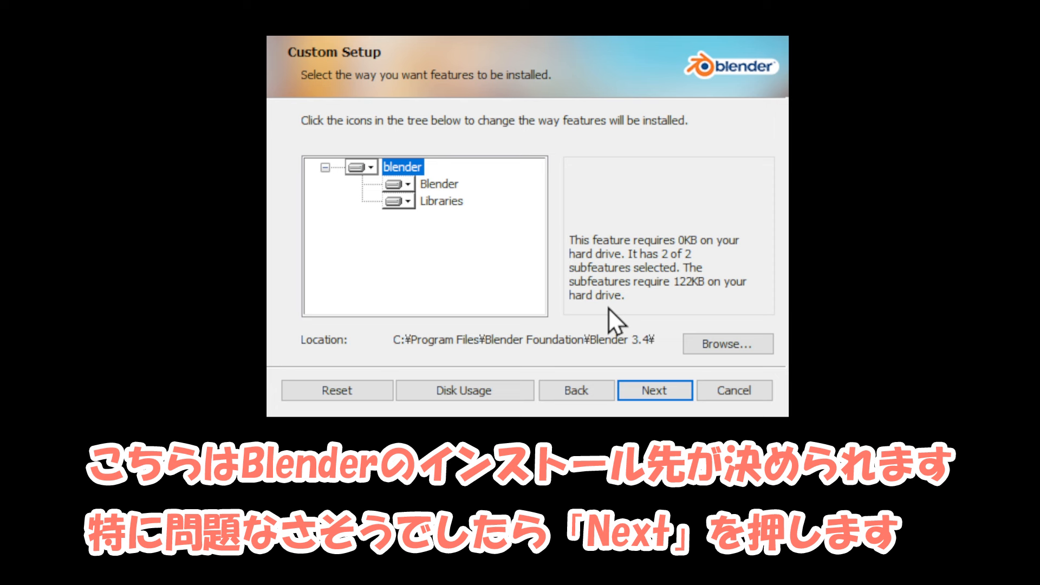
pyautogui.click(636, 384)
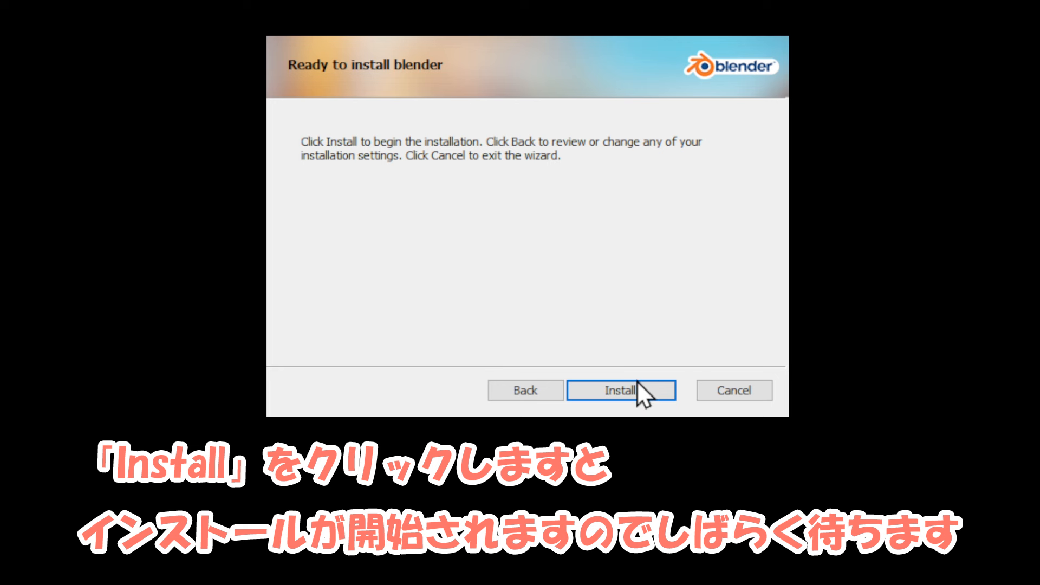
pyautogui.click(636, 382)
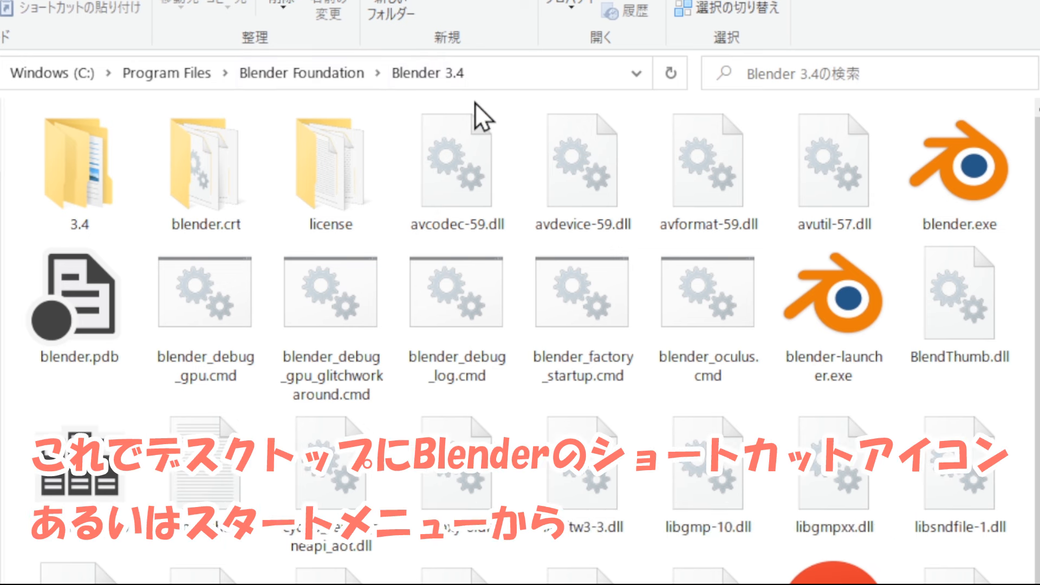
# Launch Blender from its program folder, finish the quick setup with Japanese (日本語) as language, and dismiss the splash screen.
pyautogui.click(958, 184)
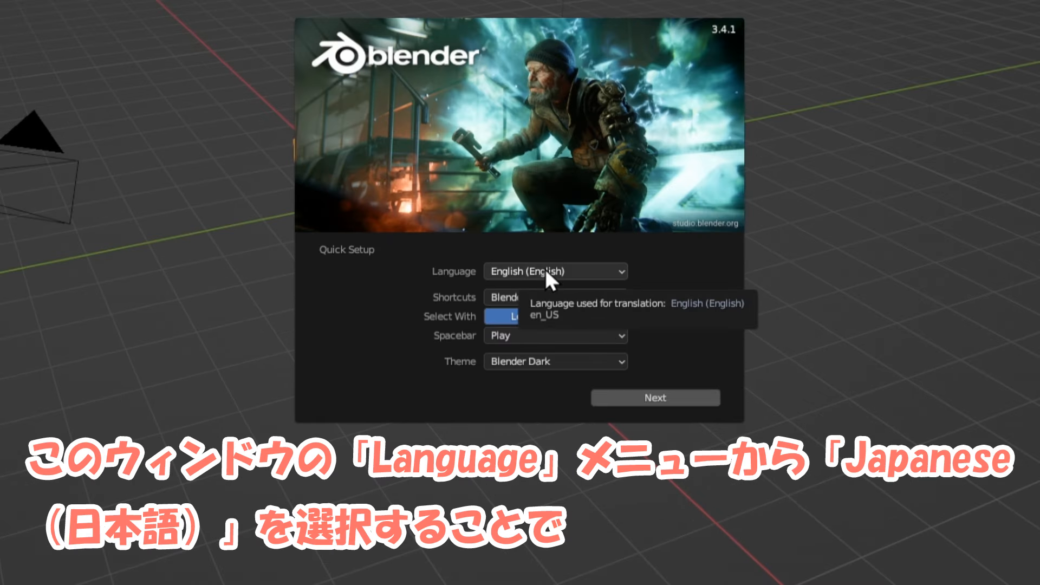
pyautogui.click(545, 269)
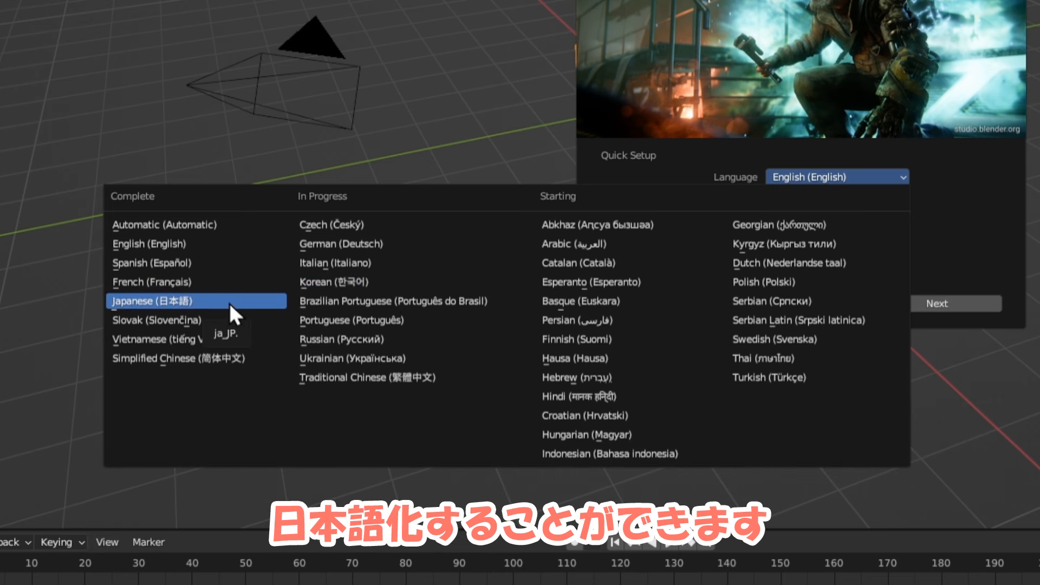
pyautogui.click(229, 304)
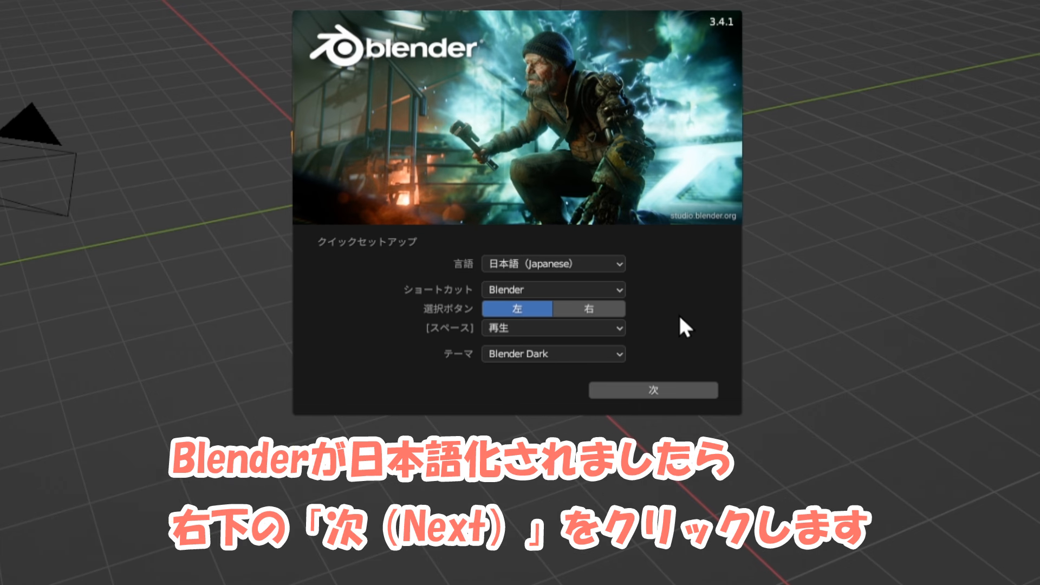
pyautogui.click(674, 391)
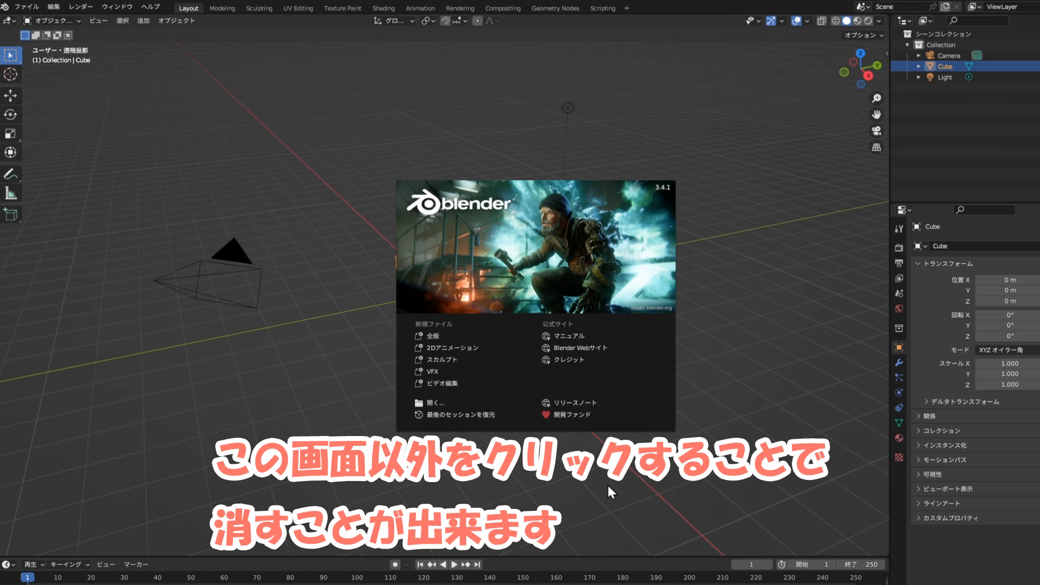
pyautogui.press('Escape')
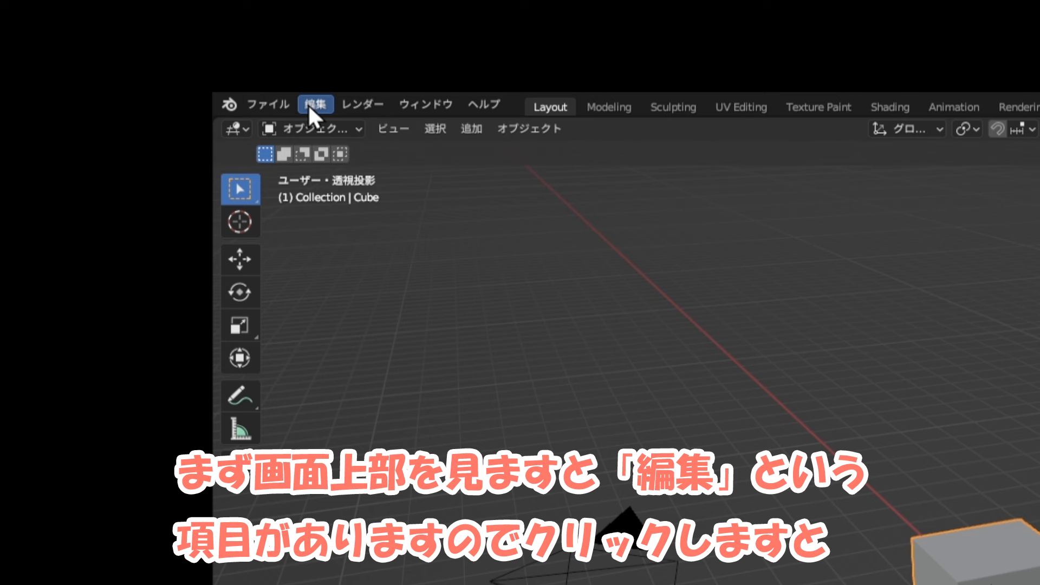
# Open the preferences and examine the language choices in the interface settings without changing them.
pyautogui.click(308, 106)
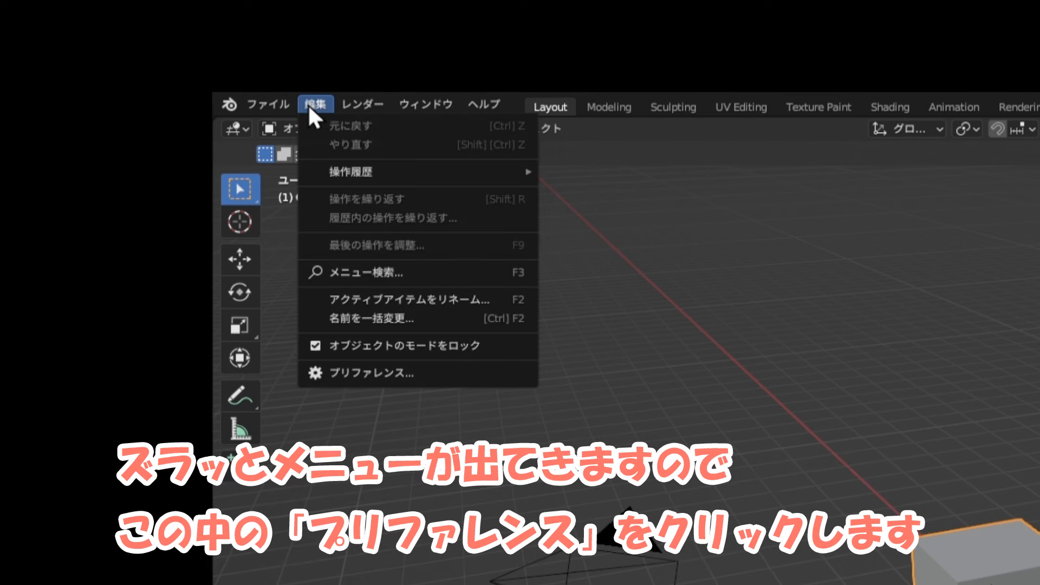
pyautogui.click(421, 373)
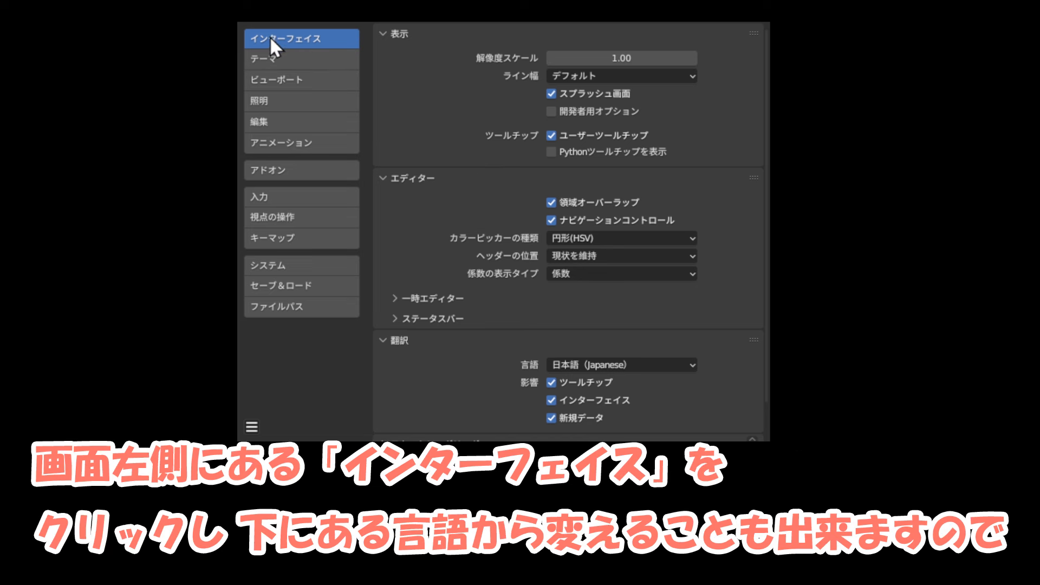
pyautogui.click(569, 366)
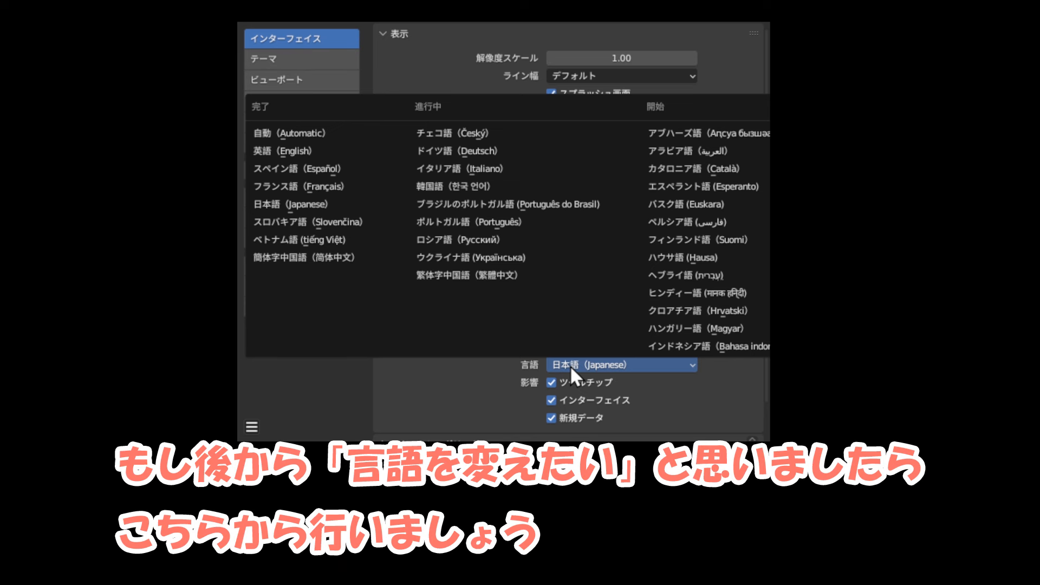
pyautogui.click(570, 365)
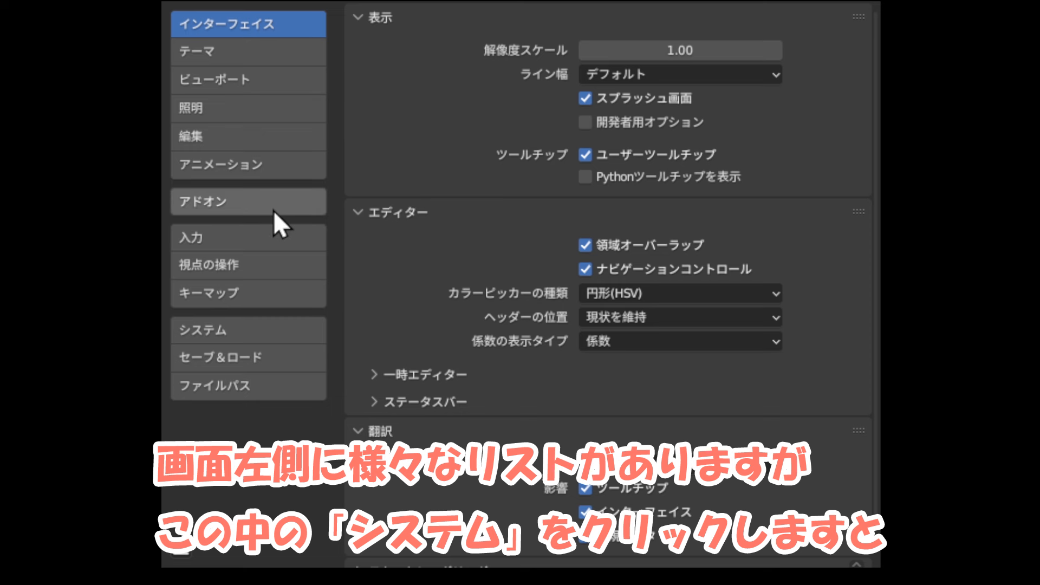
# Set the number of undo steps (アンドゥ回数) to 100 in the system preferences.
pyautogui.click(248, 333)
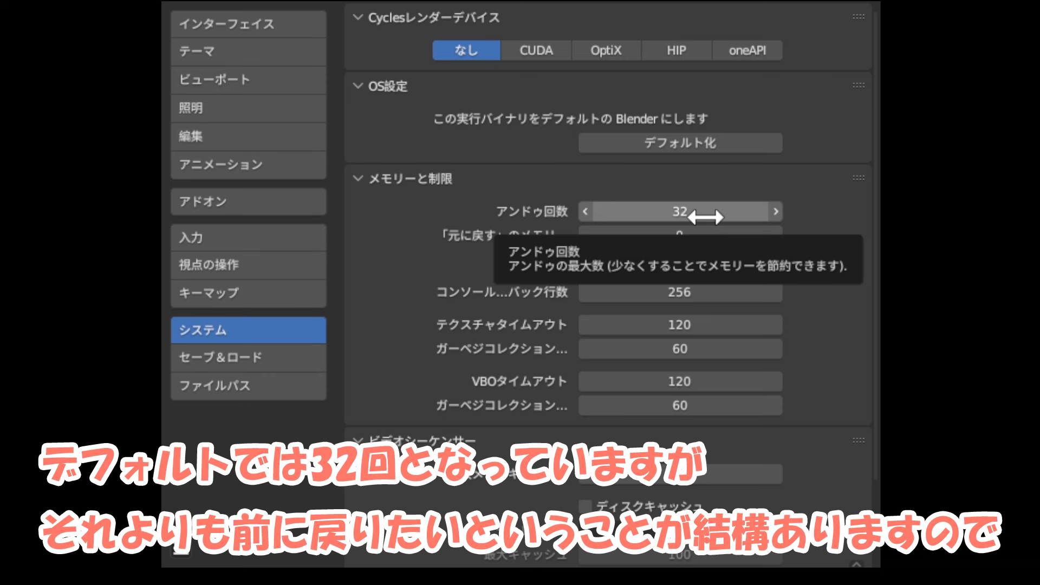
pyautogui.click(705, 216)
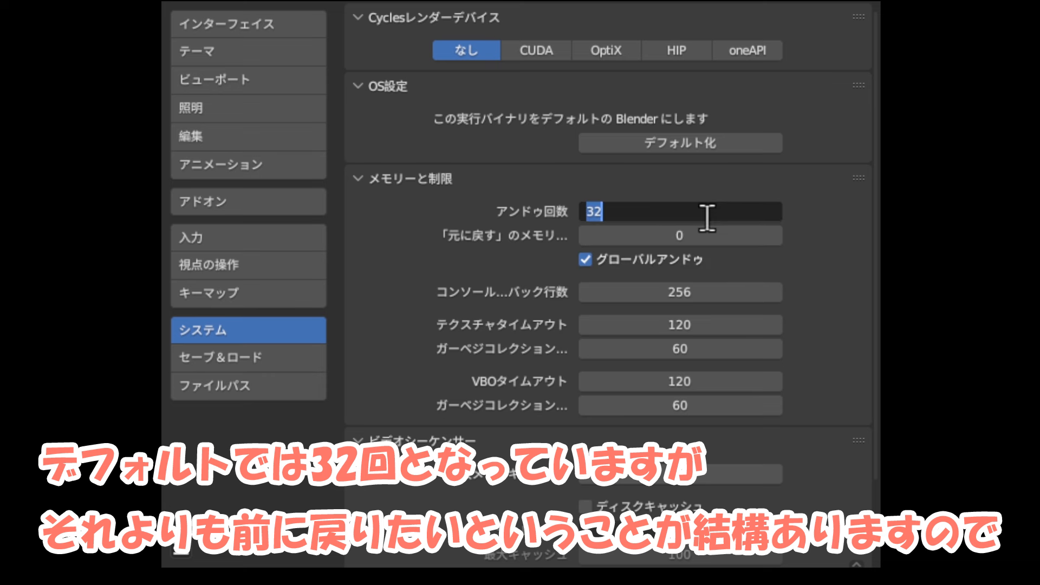
pyautogui.write('100')
pyautogui.press('Return')
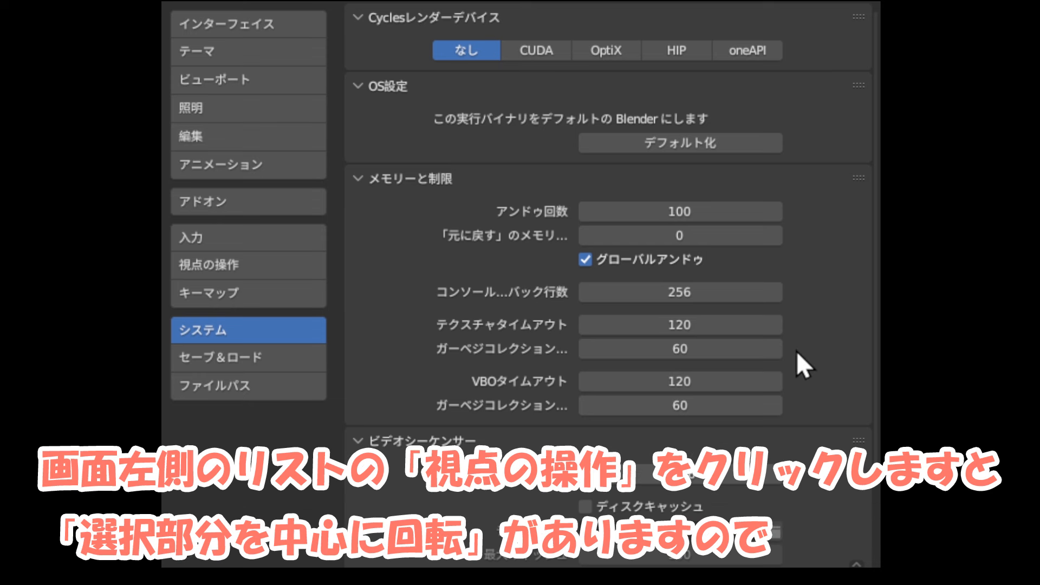
# In the navigation preferences, enable orbiting around the selection (選択部分を中心に回転) and depth (深度), and disable automatic perspective (透視投影).
pyautogui.click(310, 274)
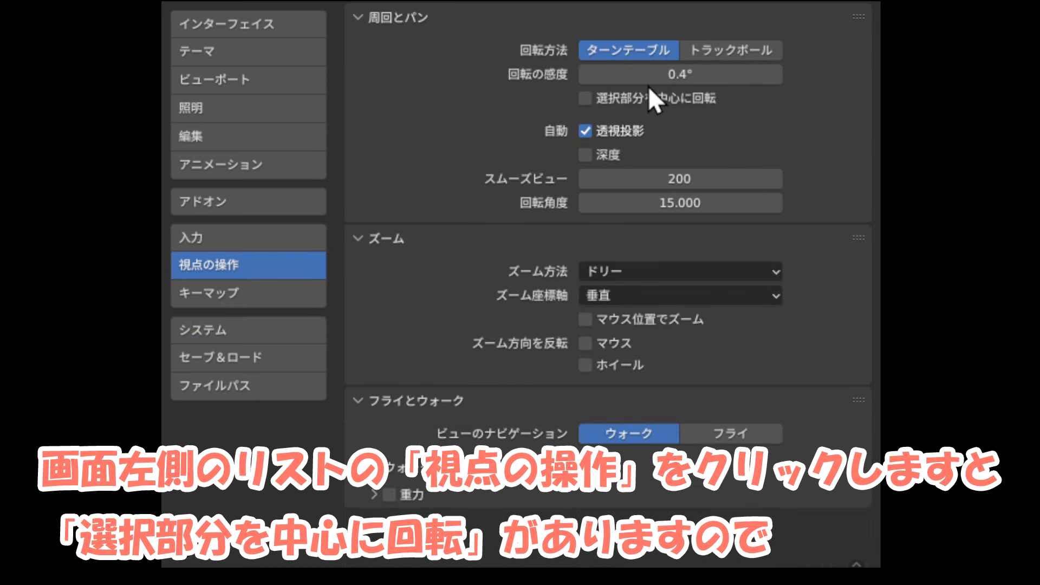
pyautogui.click(579, 98)
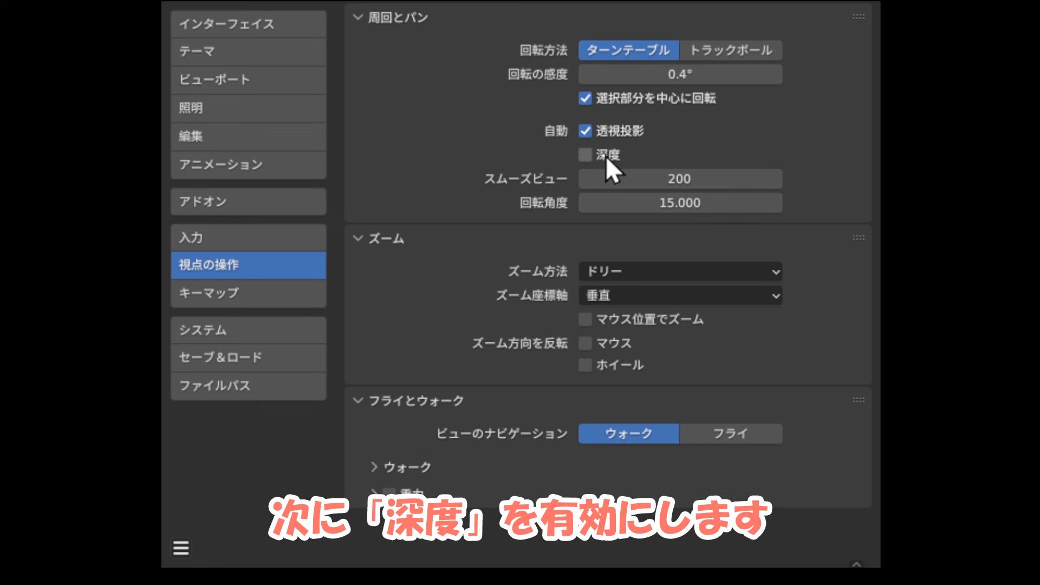
pyautogui.click(604, 157)
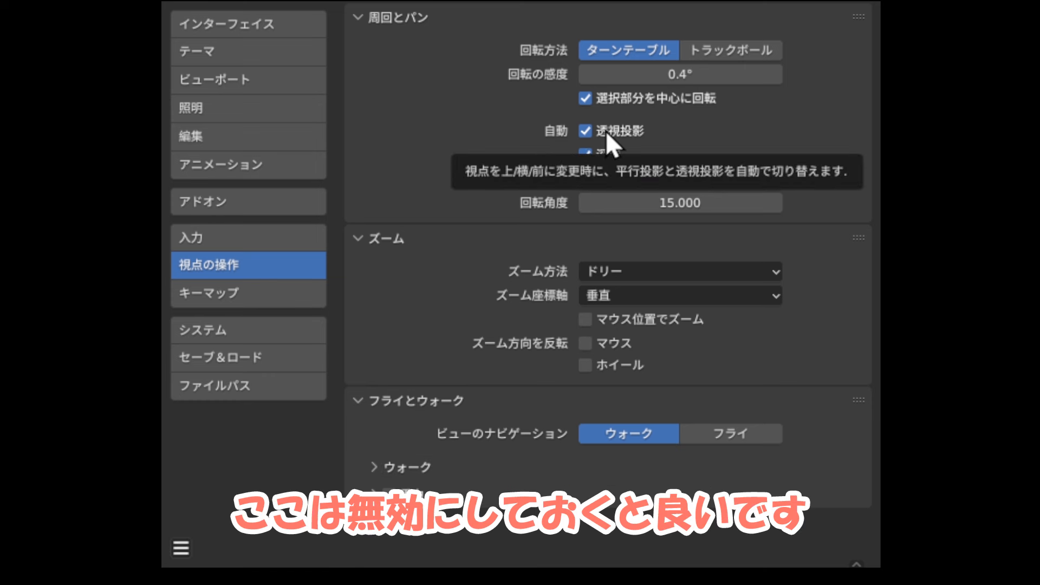
pyautogui.click(606, 131)
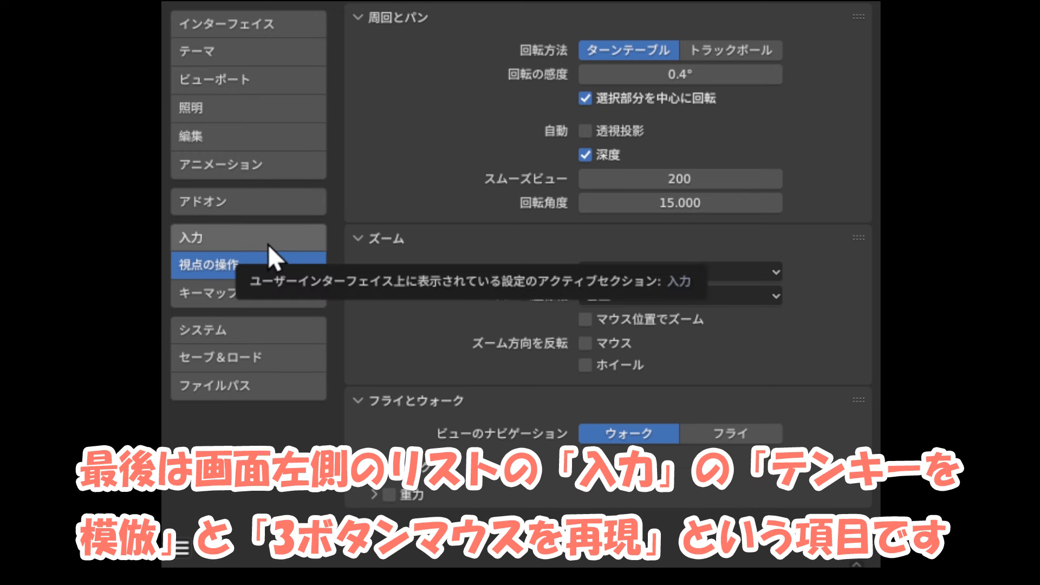
# Review the input preferences (入力) and save the preferences.
pyautogui.click(269, 247)
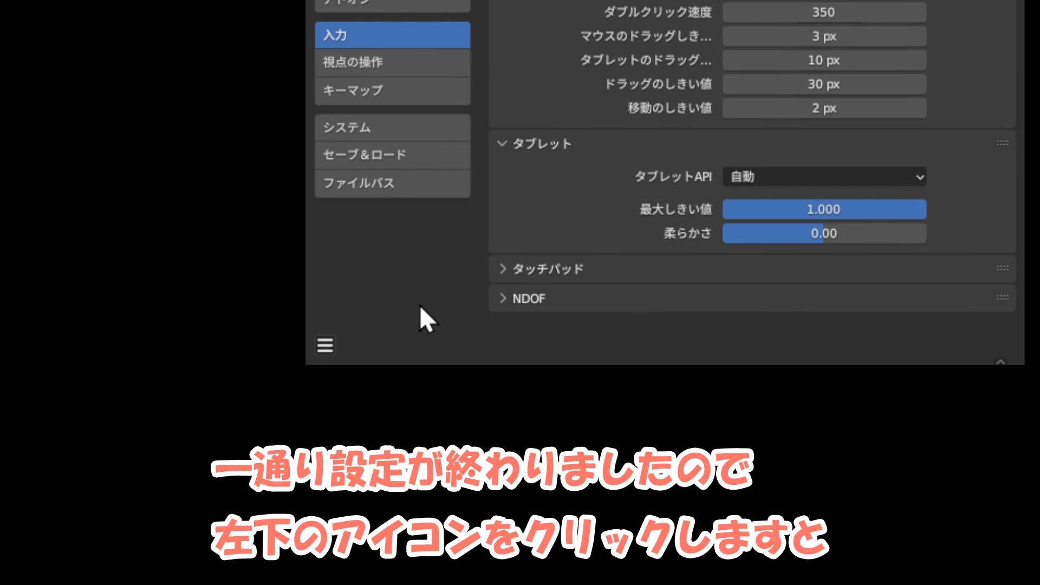
pyautogui.click(325, 346)
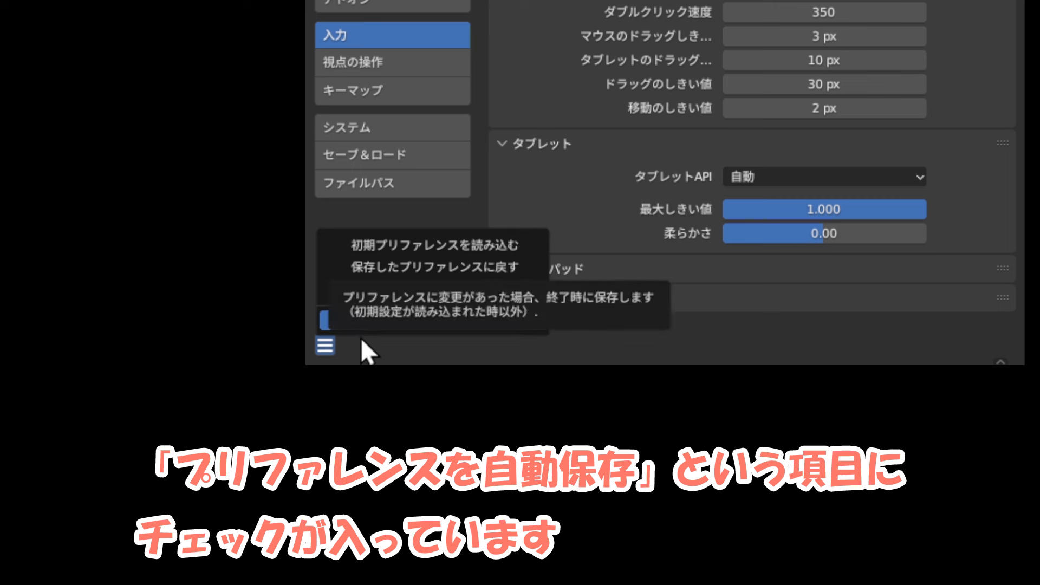
pyautogui.click(332, 351)
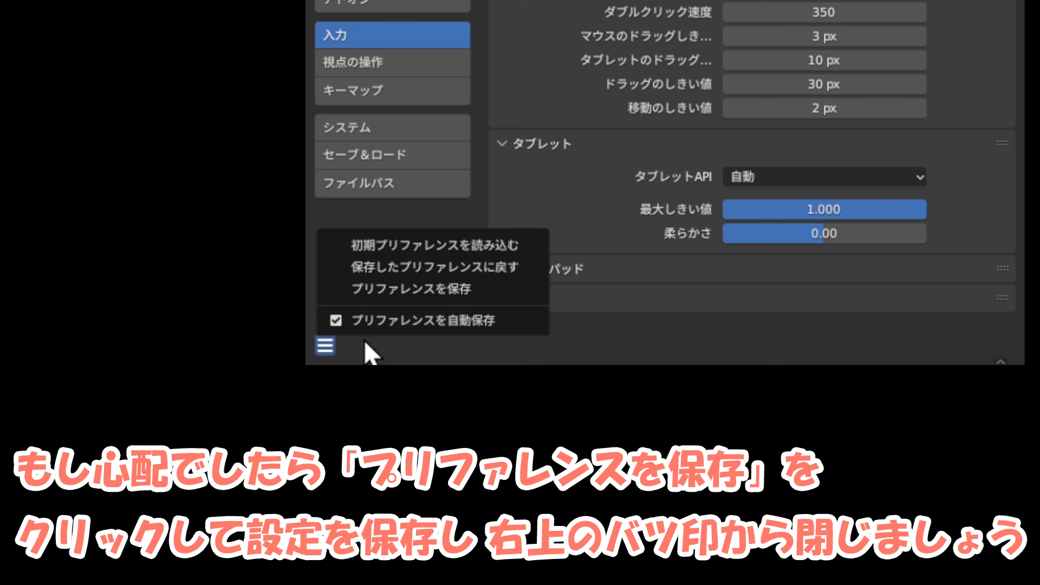
pyautogui.click(389, 289)
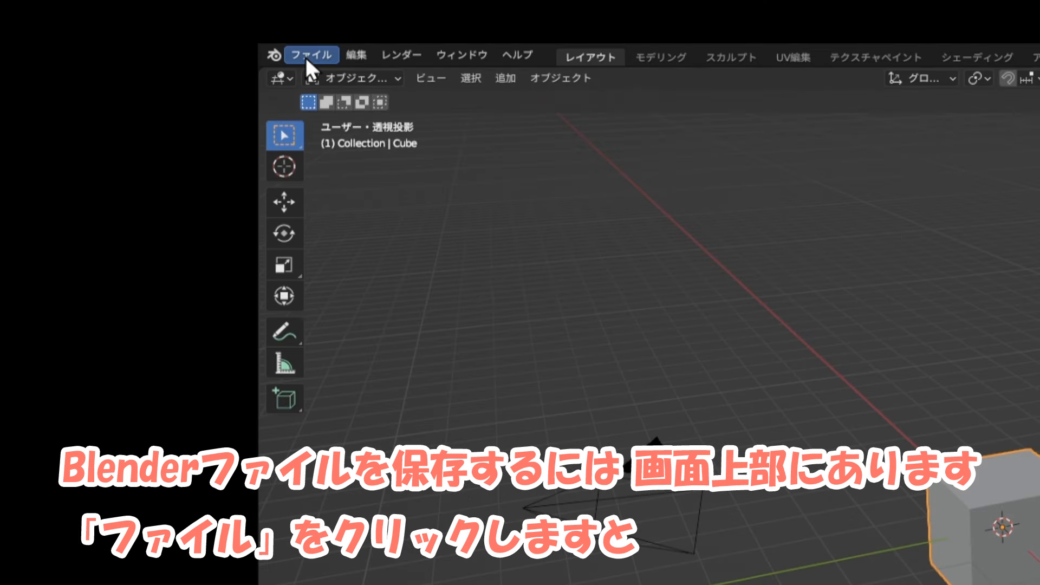
# Save the file as Blender01.blend in D:\Users\Desktop\Blender\ and overwrite it with a second save.
pyautogui.click(305, 57)
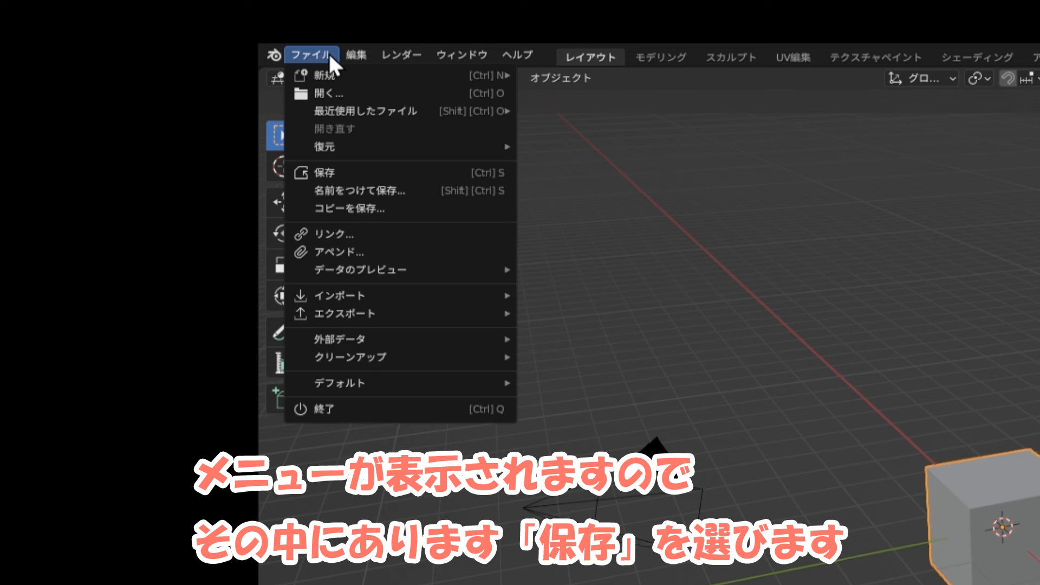
pyautogui.click(347, 174)
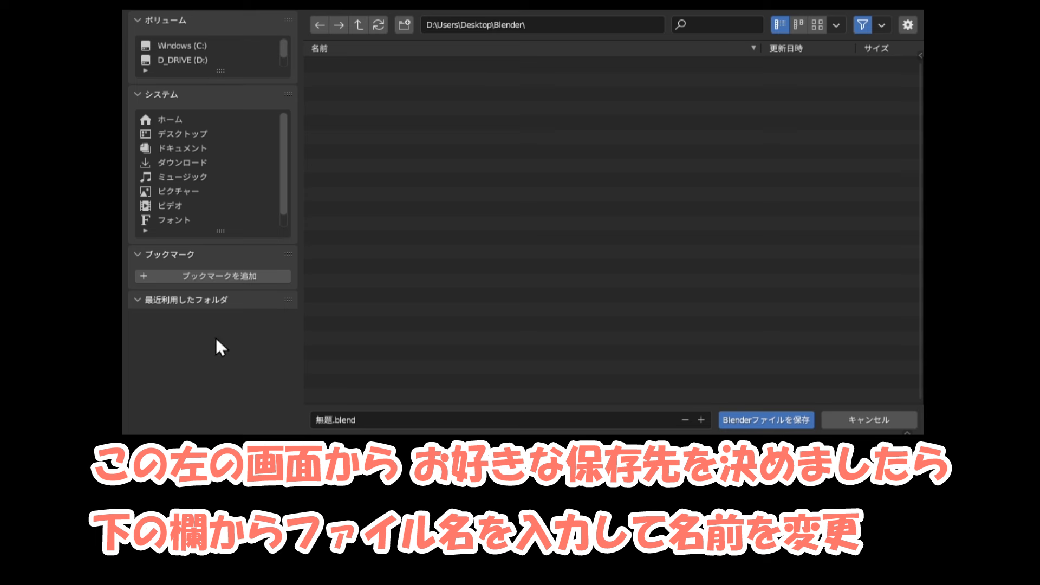
pyautogui.click(350, 420)
pyautogui.press('BackSpace')
pyautogui.write('Blender01')
pyautogui.press('Return')
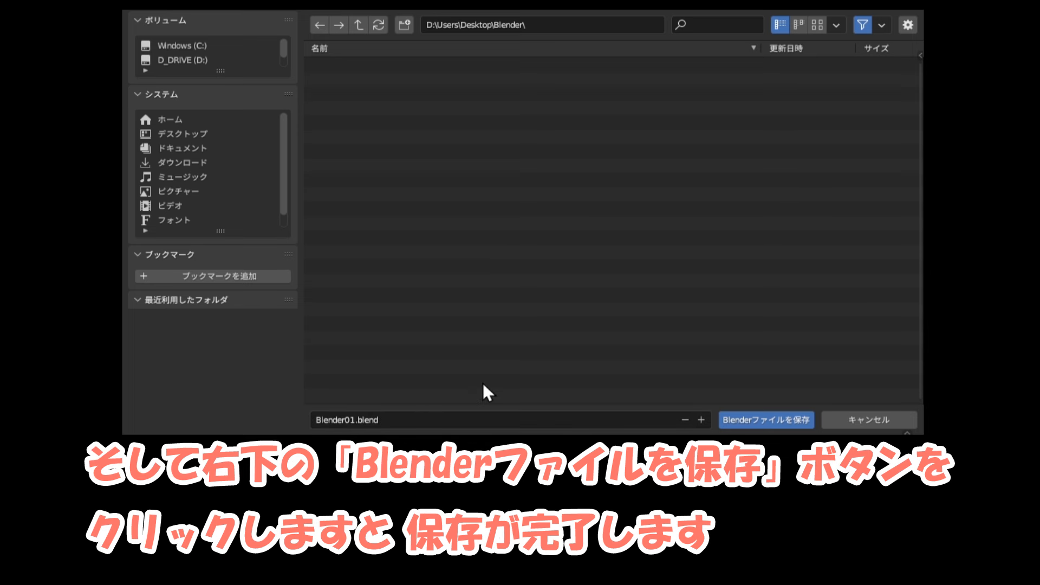
pyautogui.click(763, 423)
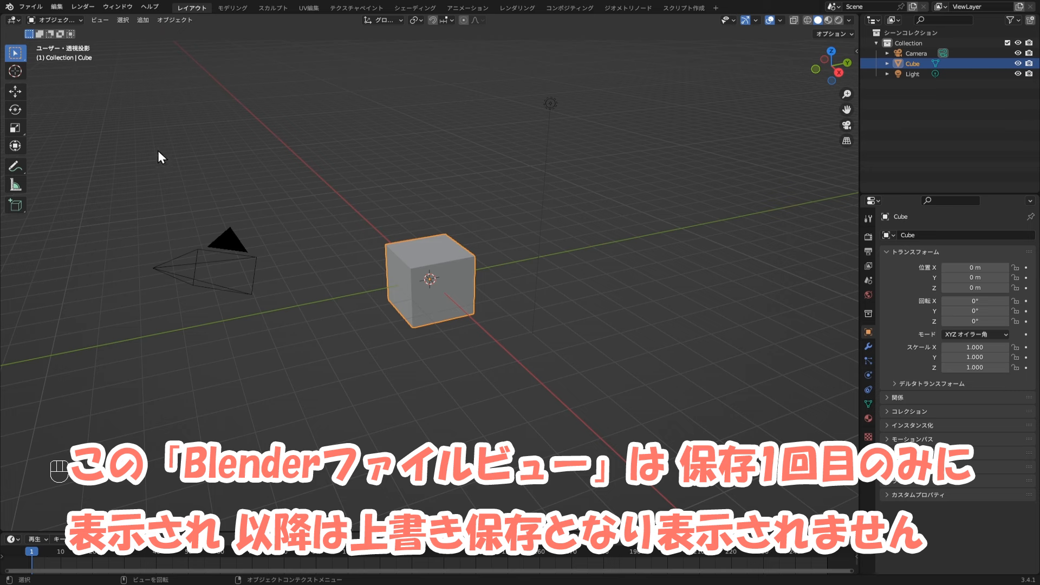
pyautogui.click(24, 8)
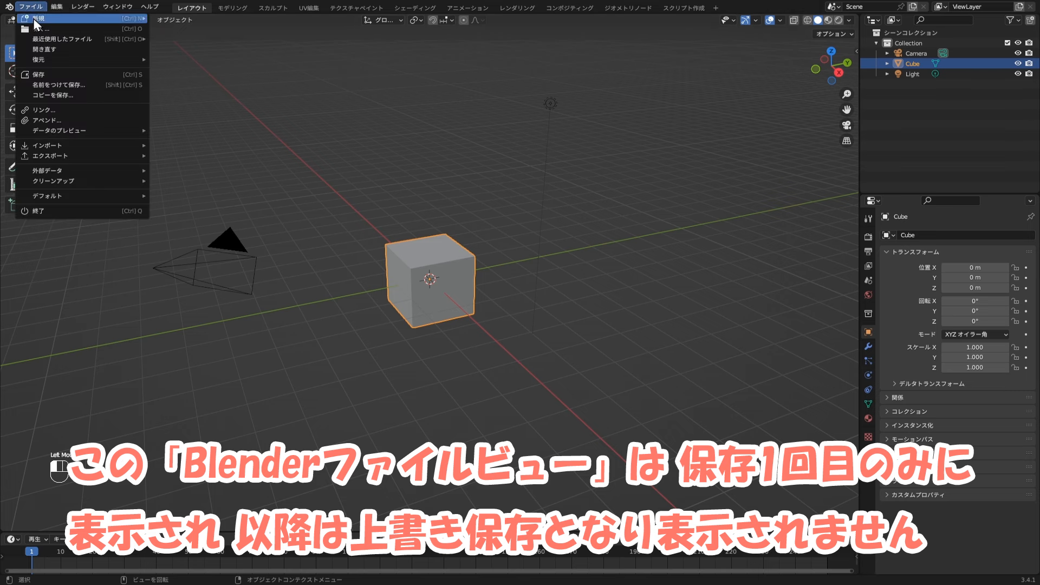
pyautogui.click(58, 73)
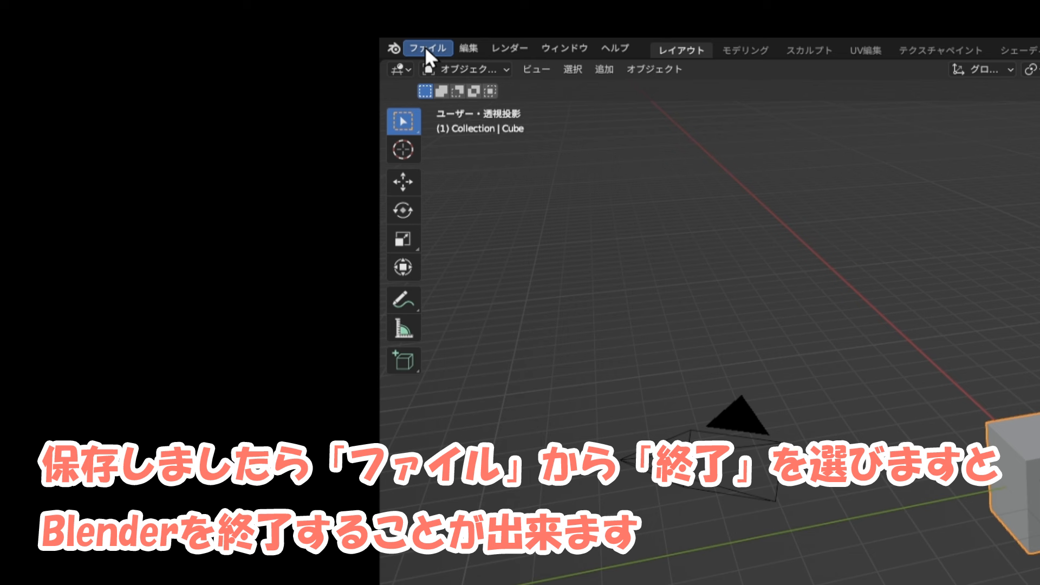
# Try to quit the program and cancel the exit instead of saving or discarding the changes.
pyautogui.click(424, 47)
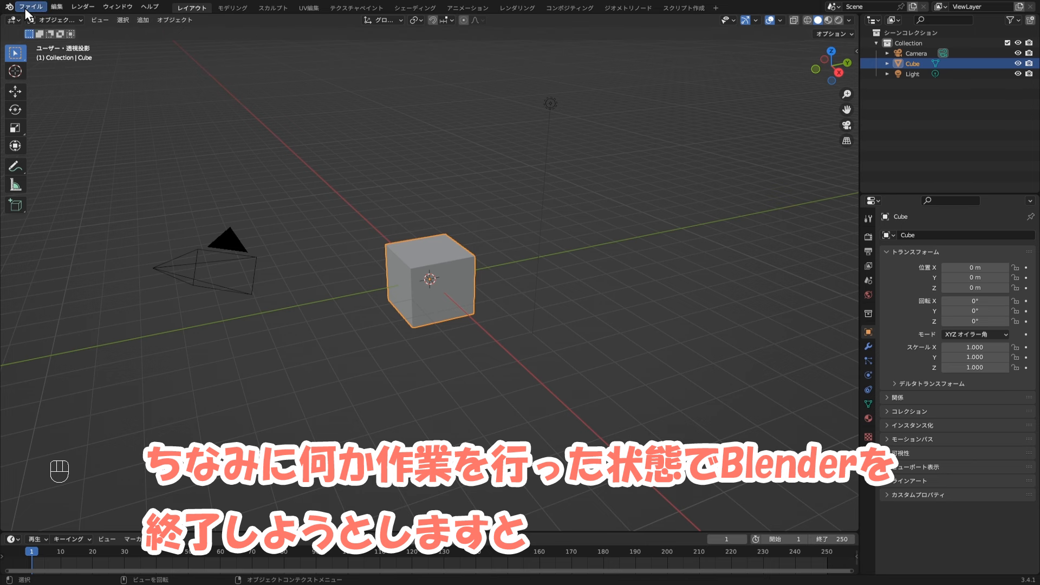
pyautogui.click(27, 8)
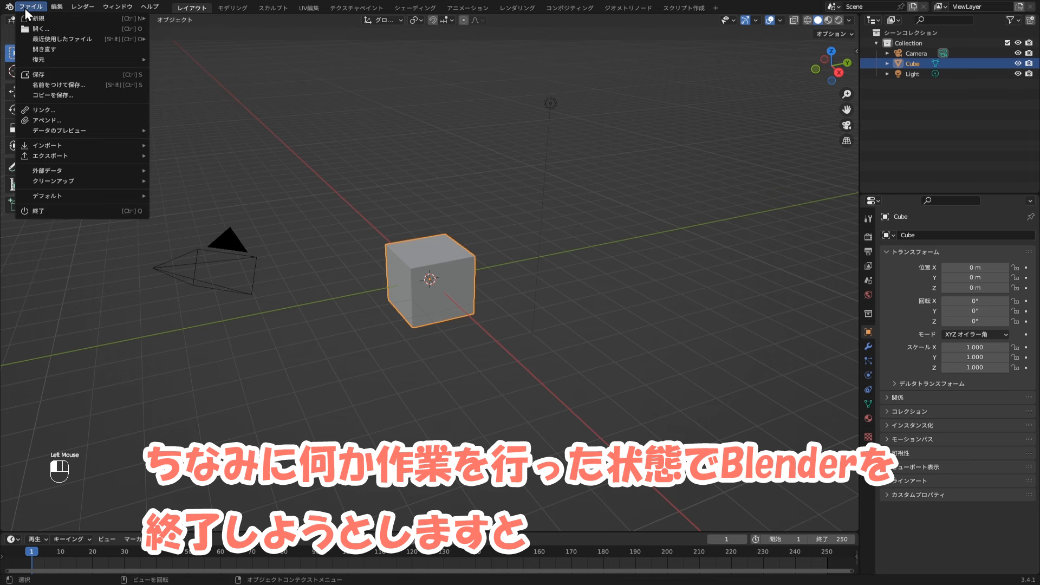
pyautogui.click(74, 210)
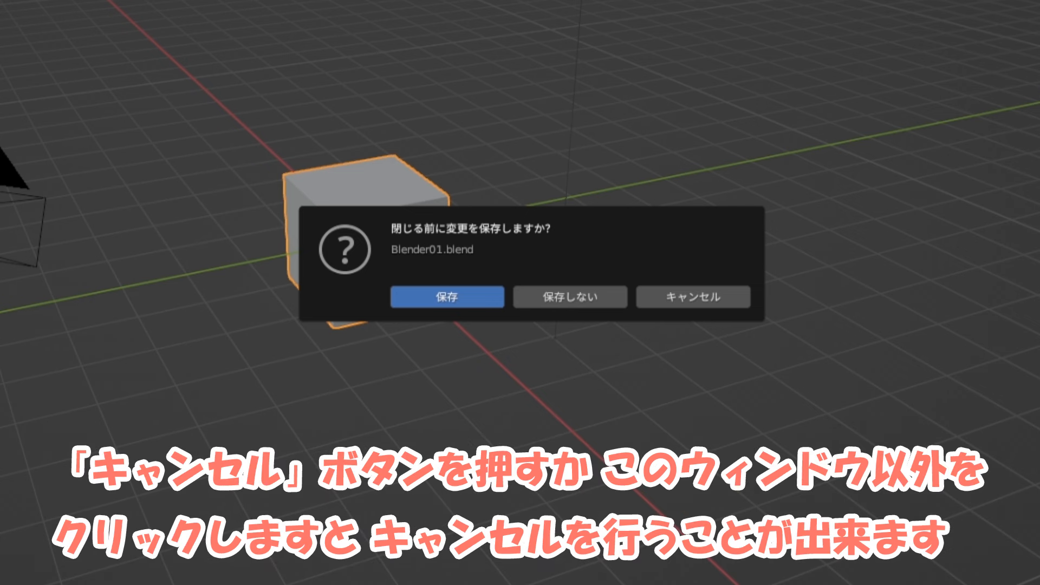
pyautogui.click(697, 302)
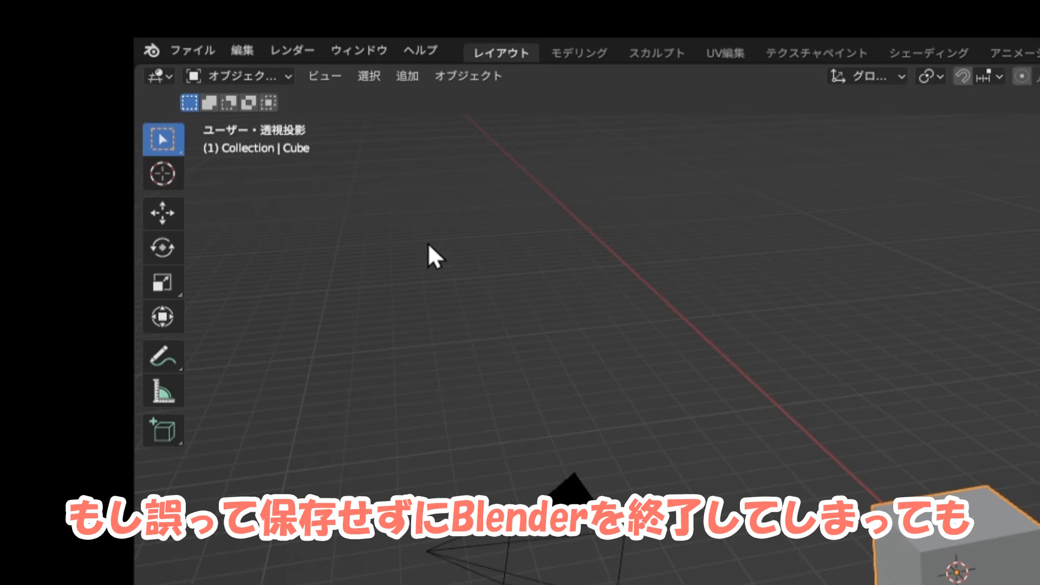
# Examine the recovery options (復元) available for a file closed without saving.
pyautogui.click(194, 49)
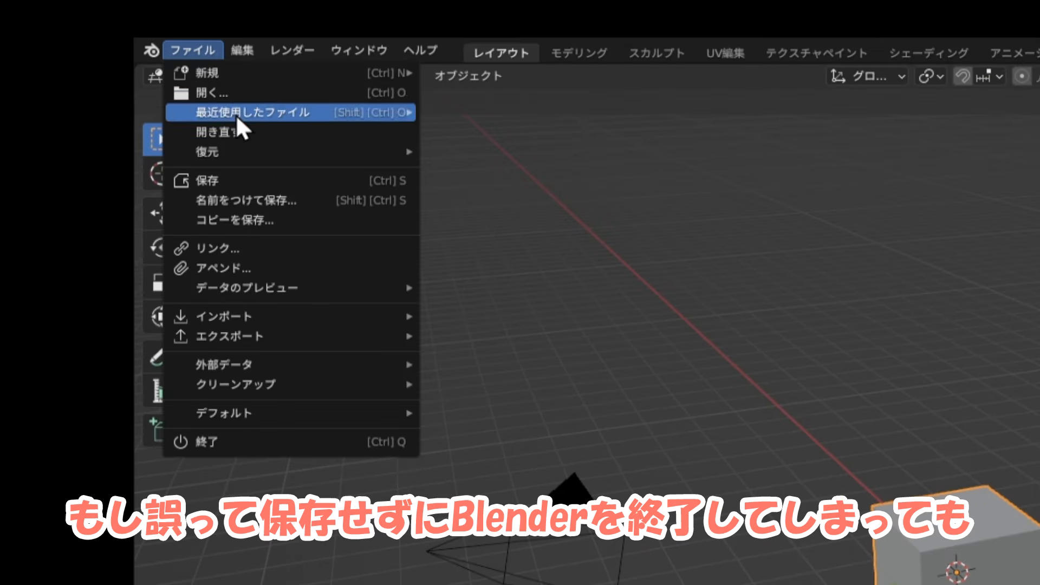
pyautogui.moveTo(265, 153)
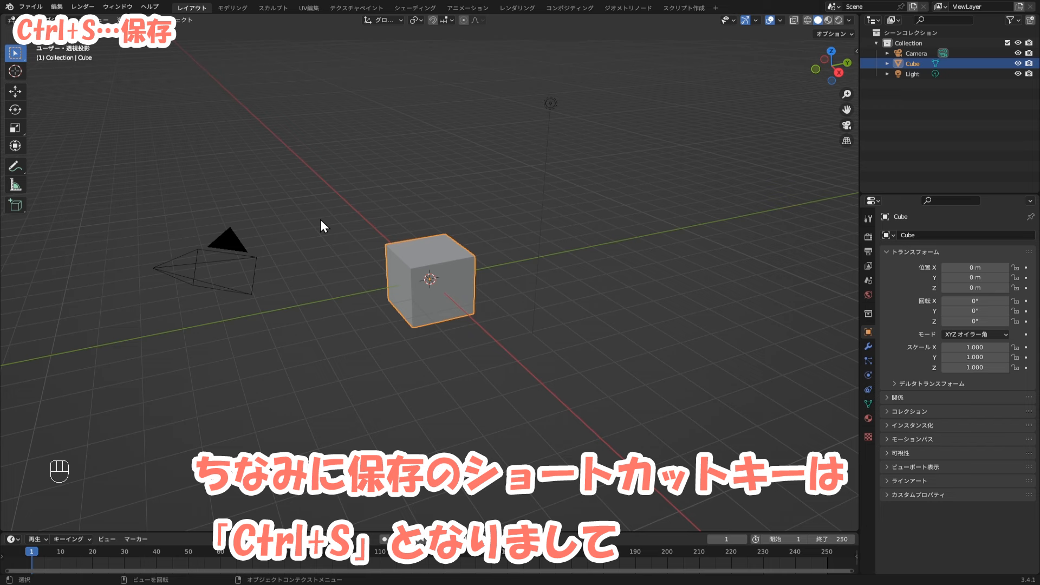
# Save Blender01.blend again and go back one operation.
pyautogui.press('ctrl')
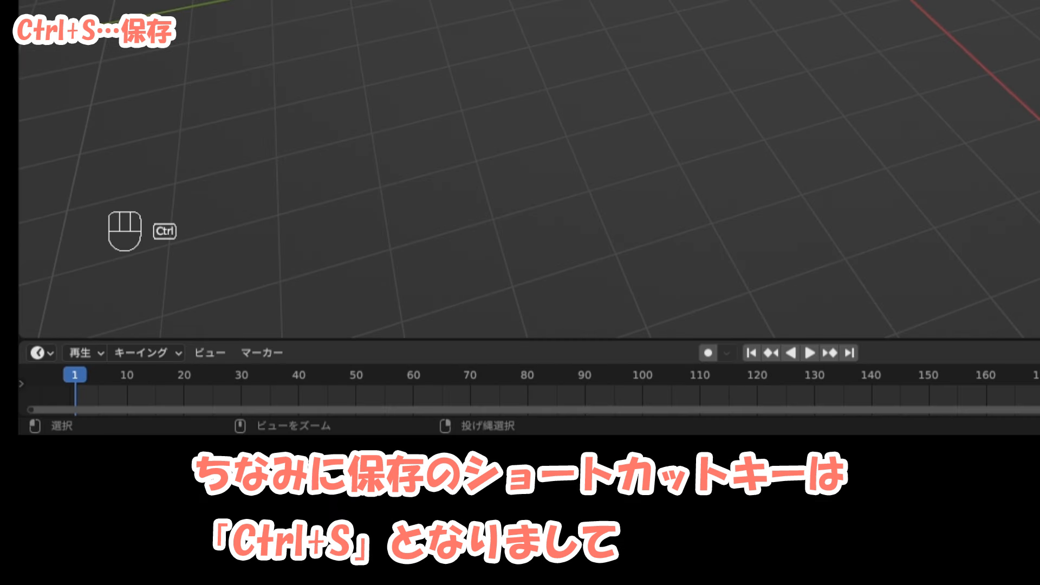
pyautogui.hotkey('ctrl', 's')
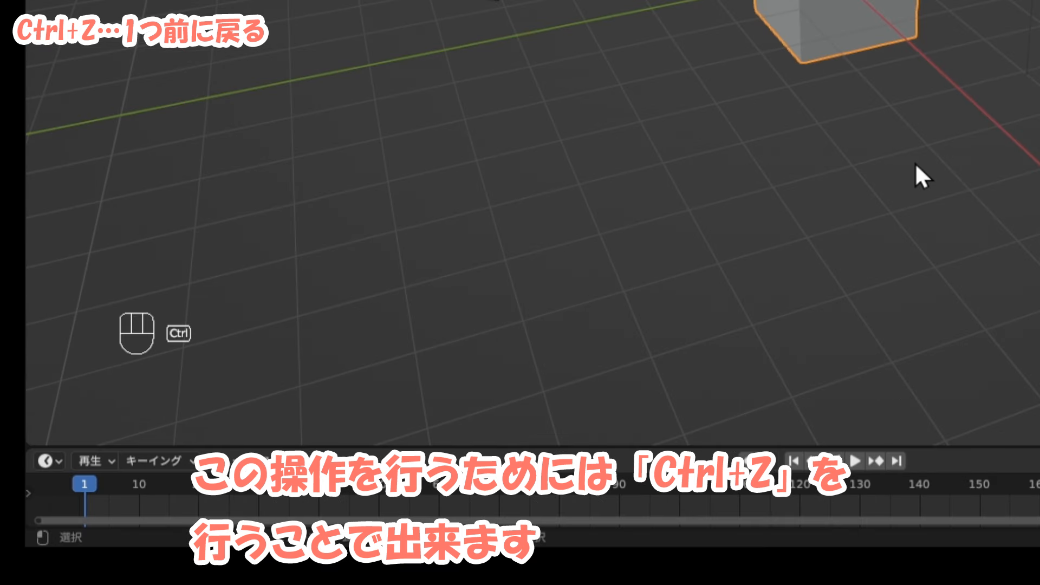
pyautogui.hotkey('ctrl', 'z')
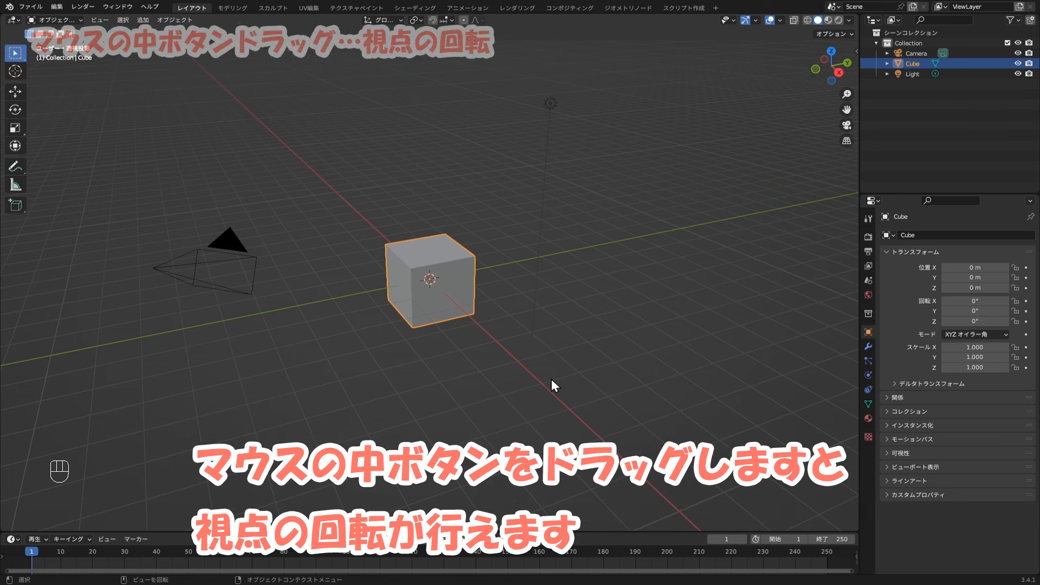
# Practise viewport navigation around the cube by orbiting, sliding the view, and zooming in and out both stepwise and smoothly.
pyautogui.moveTo(552, 369); pyautogui.dragTo(456, 376, button='middle')
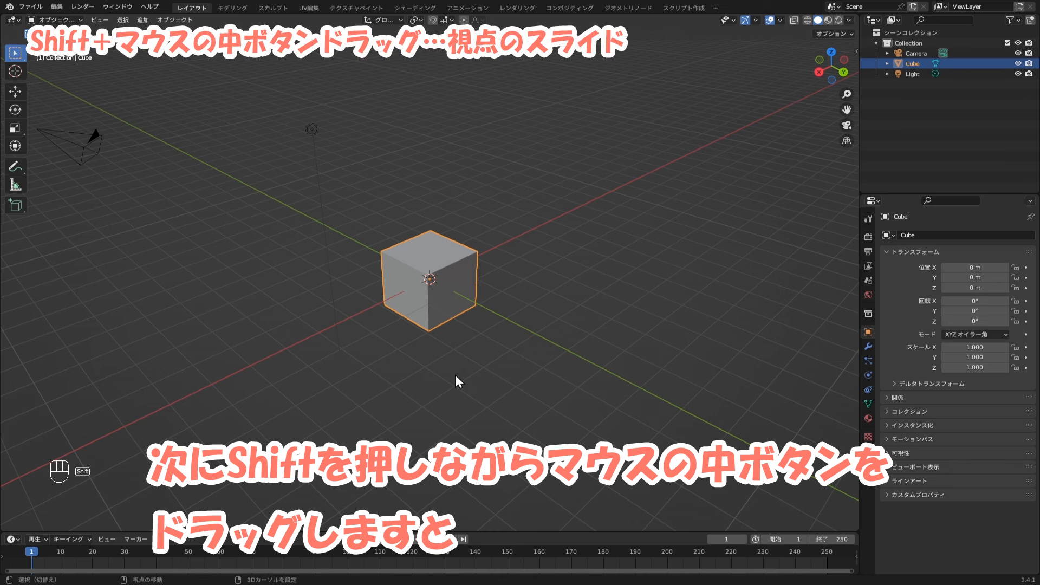
pyautogui.moveTo(456, 376)
pyautogui.keyDown('shift'); pyautogui.mouseDown(button='middle')
pyautogui.moveTo(537, 392)
pyautogui.moveTo(480, 412)
pyautogui.moveTo(417, 405)
pyautogui.moveTo(365, 383)
pyautogui.moveTo(337, 339)
pyautogui.moveTo(396, 297)
pyautogui.moveTo(498, 314)
pyautogui.moveTo(548, 354)
pyautogui.moveTo(543, 382)
pyautogui.moveTo(356, 385)
pyautogui.moveTo(591, 375)
pyautogui.moveTo(588, 410)
pyautogui.moveTo(489, 412)
pyautogui.moveTo(402, 376)
pyautogui.moveTo(383, 346)
pyautogui.moveTo(467, 318)
pyautogui.moveTo(547, 335)
pyautogui.moveTo(583, 373)
pyautogui.moveTo(566, 393)
pyautogui.moveTo(503, 395)
pyautogui.moveTo(449, 380)
pyautogui.mouseUp(button='middle'); pyautogui.keyUp('shift')
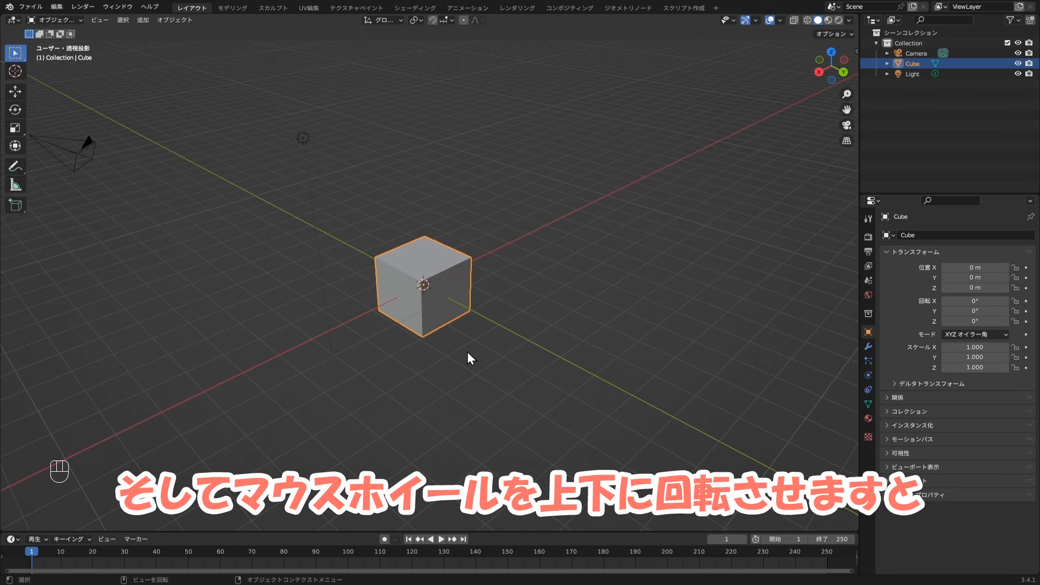
pyautogui.scroll(7, 467, 353)
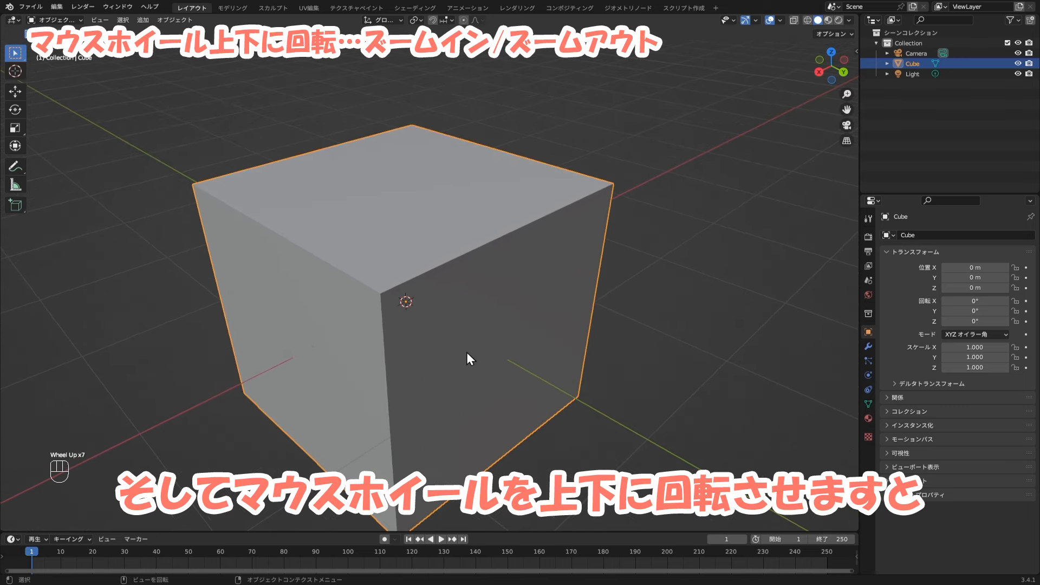
pyautogui.scroll(-7, 467, 358)
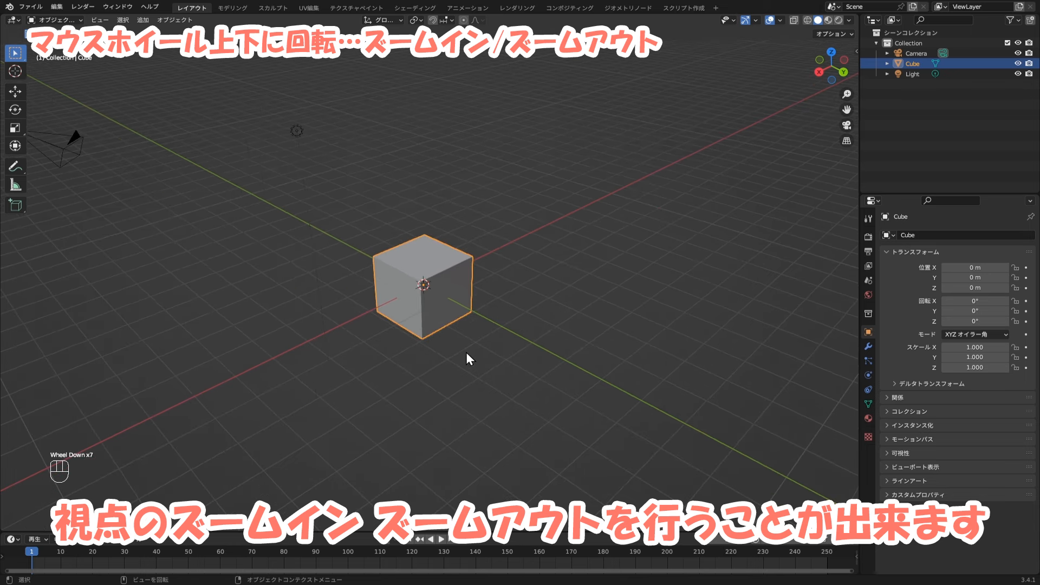
pyautogui.scroll(7, 467, 353)
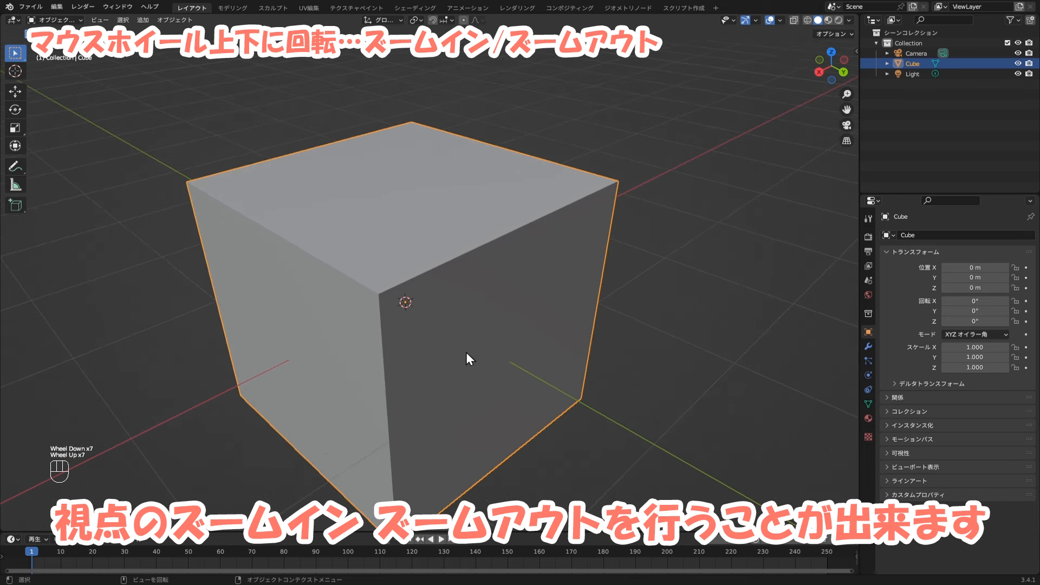
pyautogui.scroll(1, 467, 357)
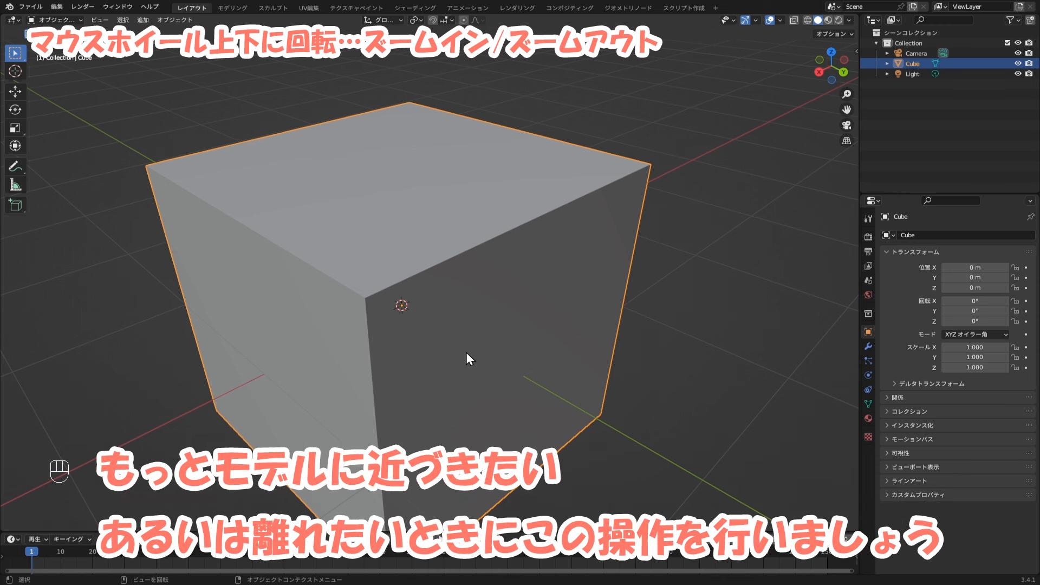
pyautogui.scroll(-6, 467, 354)
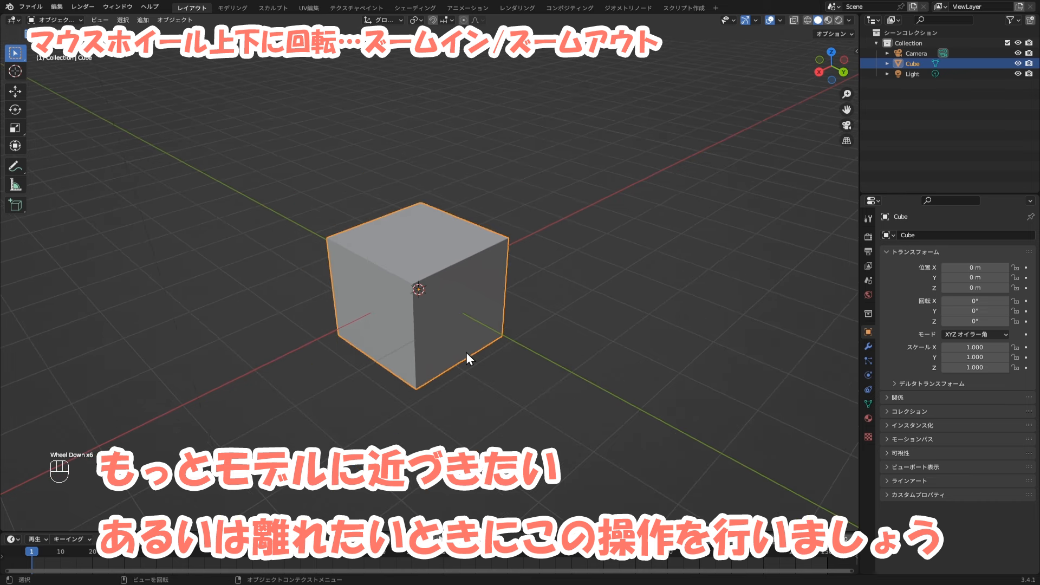
pyautogui.scroll(-1, 466, 353)
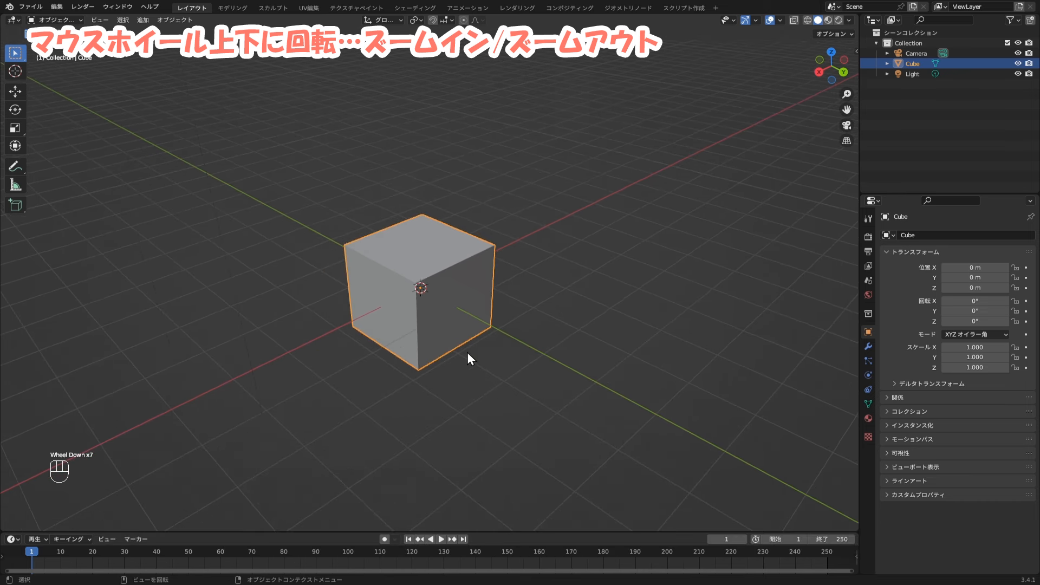
pyautogui.press('ctrl')
pyautogui.keyDown('ctrl'); pyautogui.moveTo(459, 324); pyautogui.dragTo(315, 321, button='middle'); pyautogui.keyUp('ctrl')
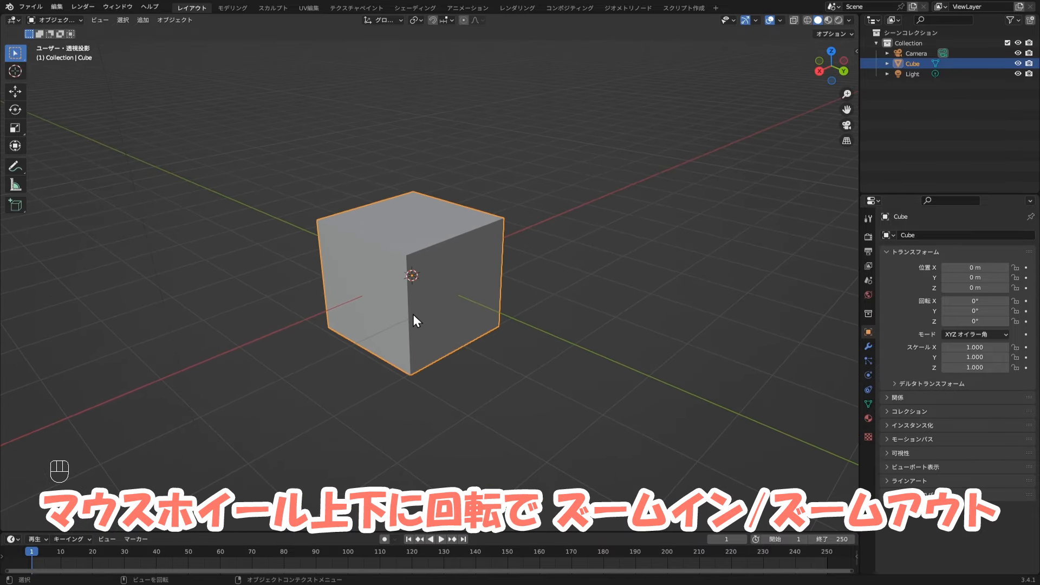
pyautogui.scroll(3, 388, 324)
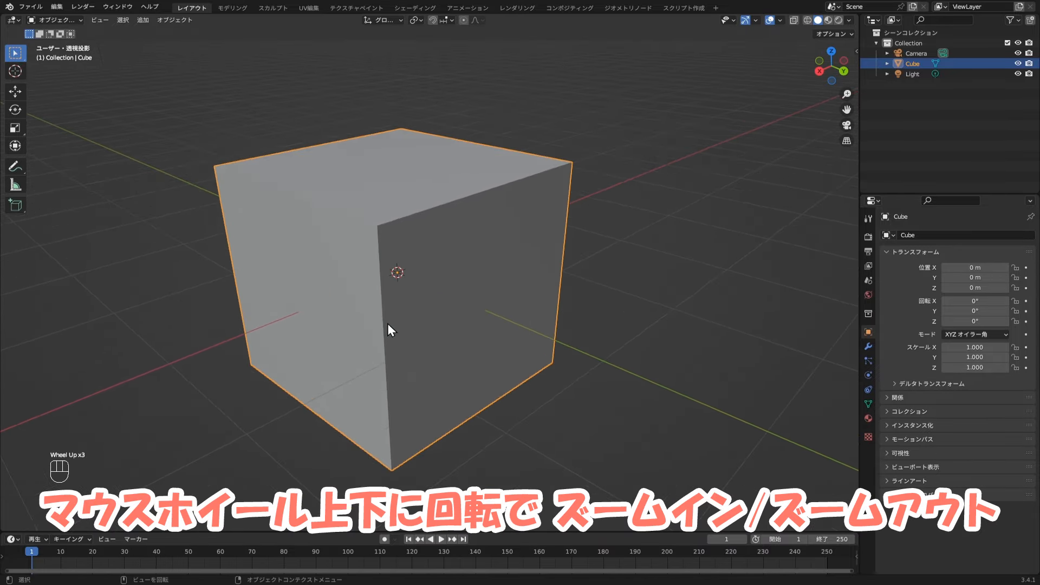
pyautogui.scroll(-3, 388, 323)
pyautogui.scroll(-1, 388, 323)
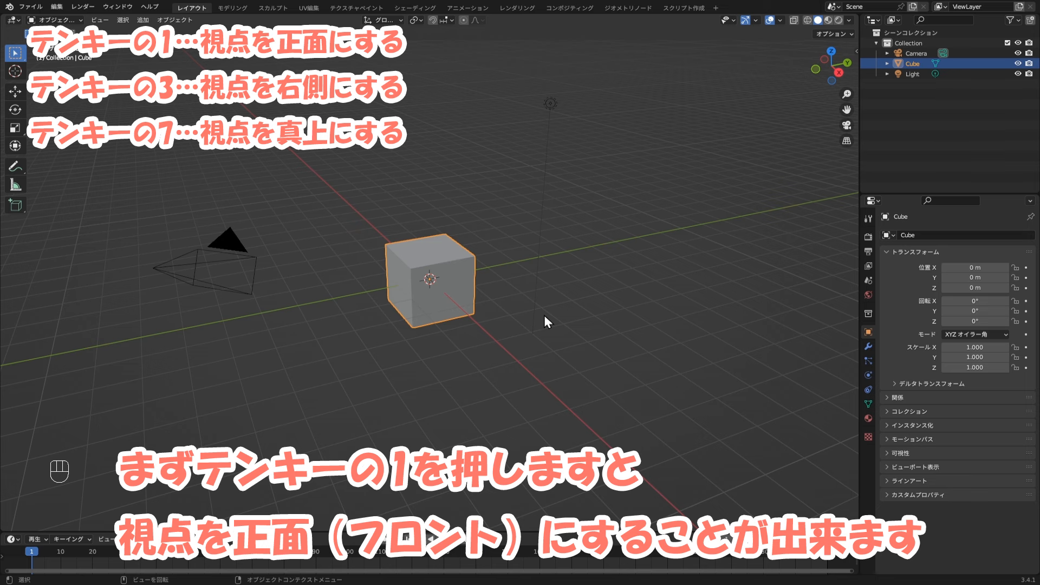
# View the cube from the front, right and top, and cycle through the three standard views a second time.
pyautogui.press('KP_1')
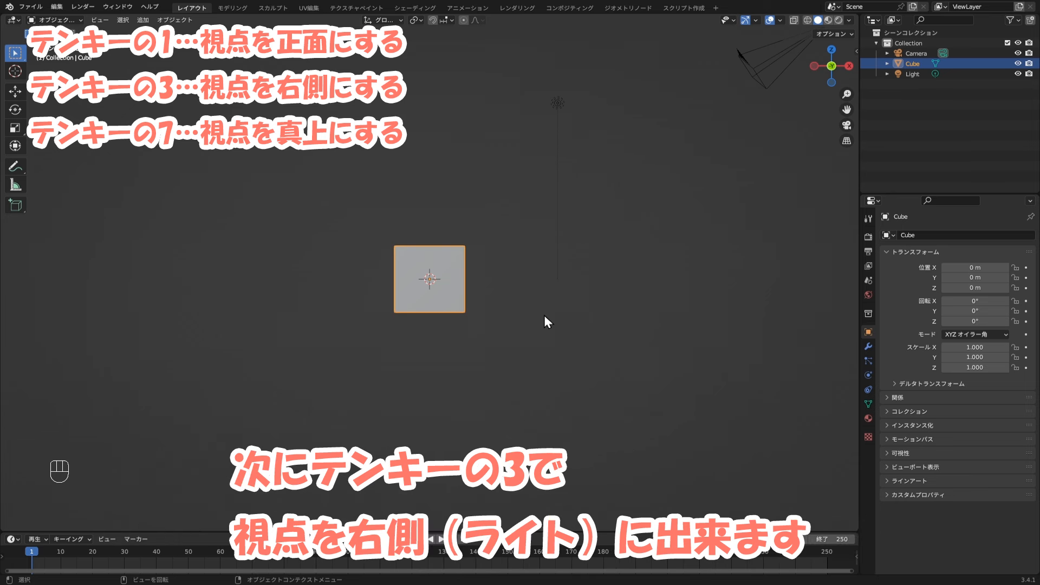
pyautogui.press('KP_3')
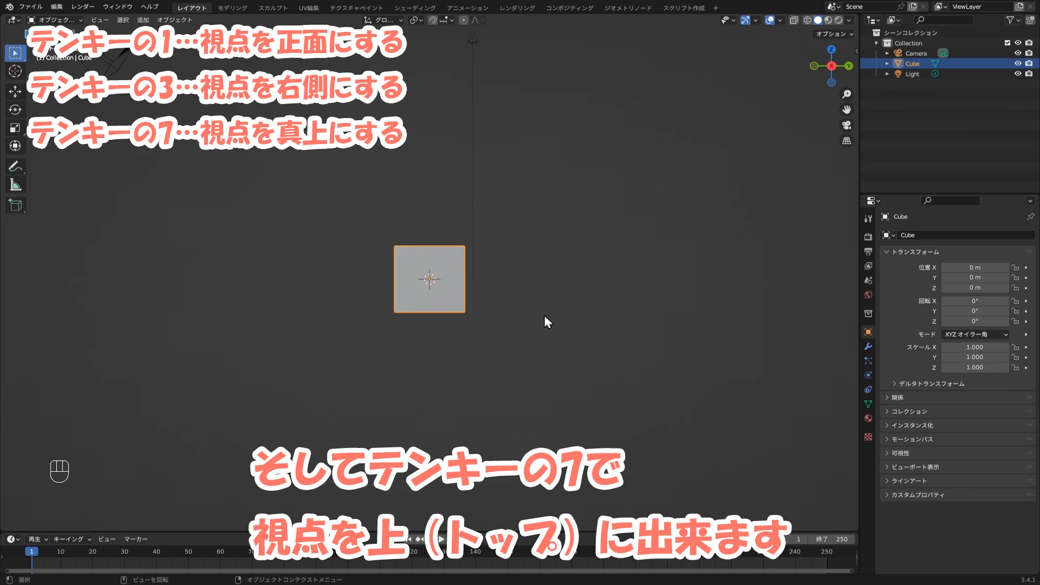
pyautogui.press('KP_7')
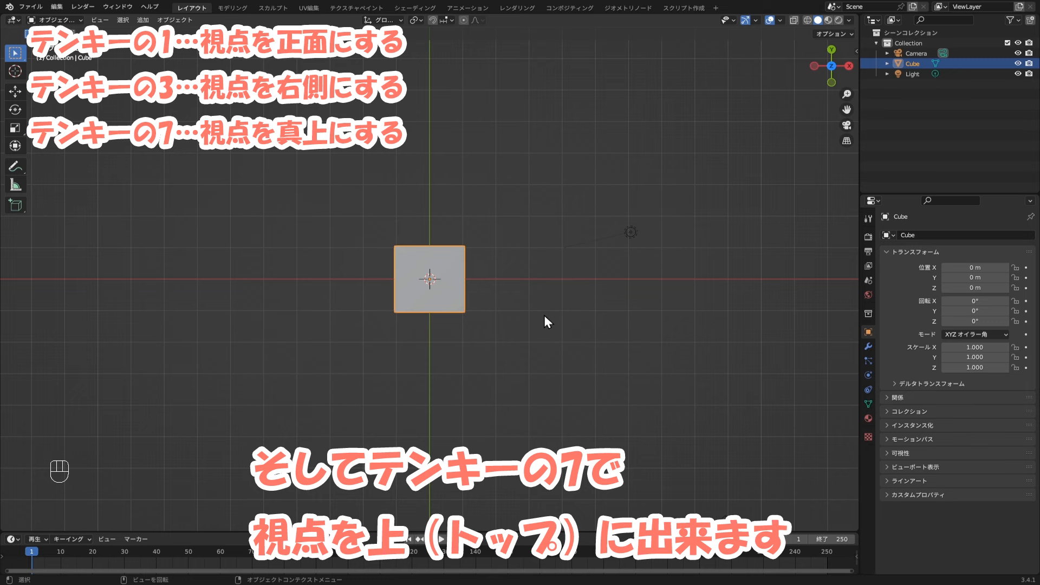
pyautogui.press('KP_1')
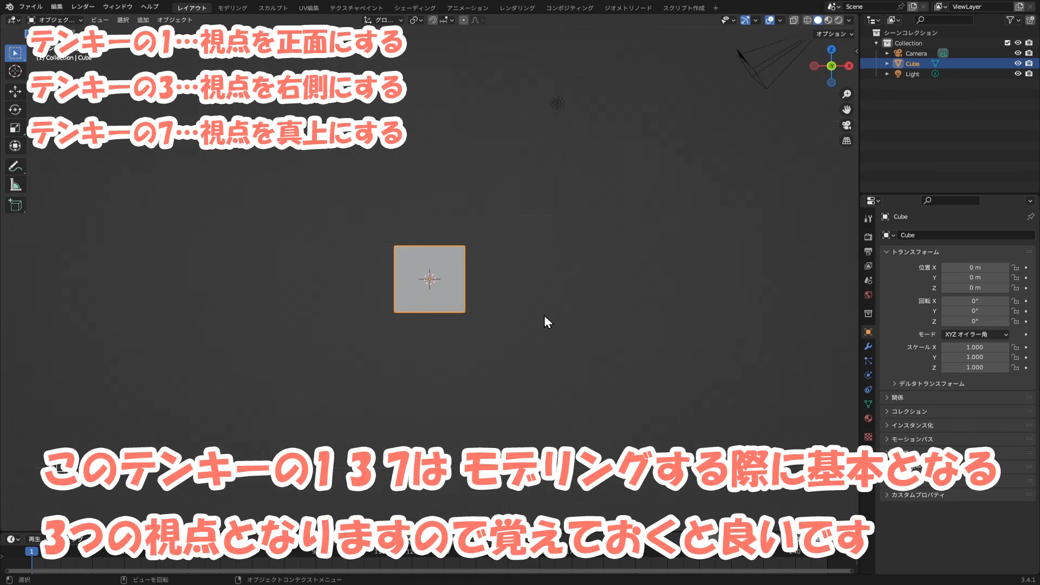
pyautogui.press('KP_3')
pyautogui.press('KP_7')
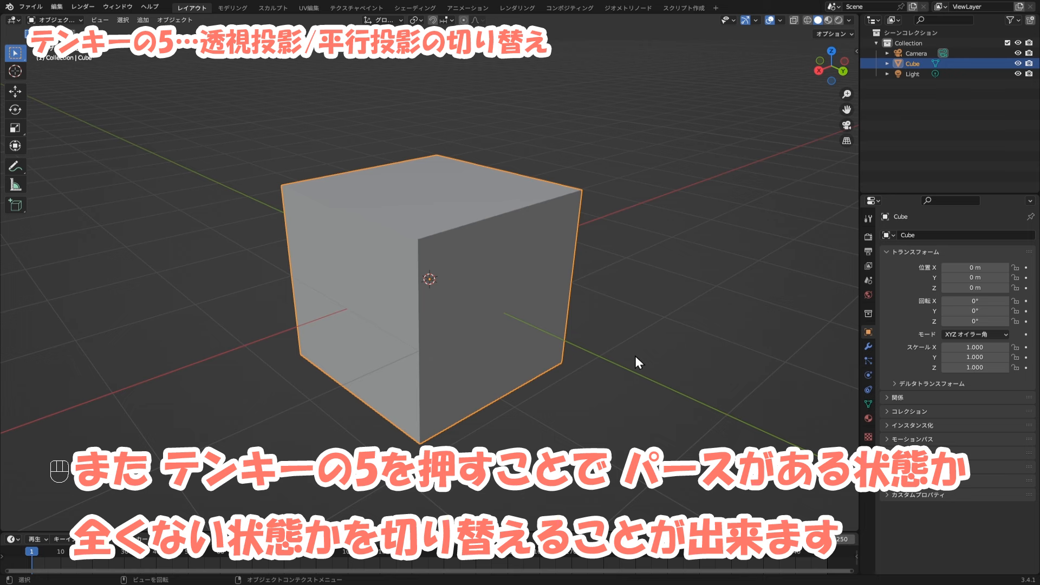
# Compare perspective (透視投影) and orthographic (平行投影) projection on the cube, and inspect it in orthographic from the front and from an oblique angle.
pyautogui.press('KP_5')
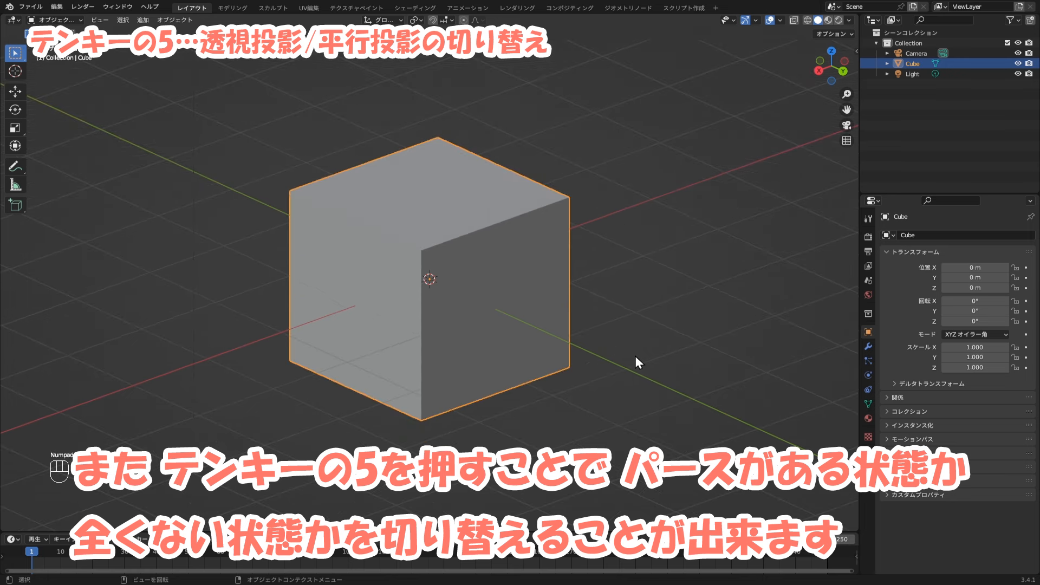
pyautogui.press('KP_5')
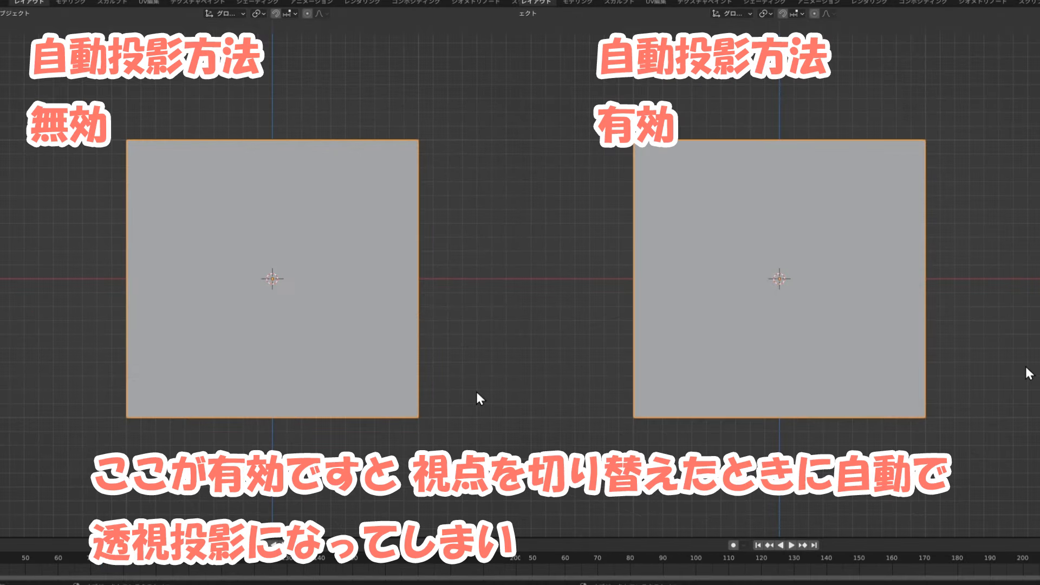
pyautogui.moveTo(475, 389); pyautogui.dragTo(453, 394, button='middle')
pyautogui.press('KP_1')
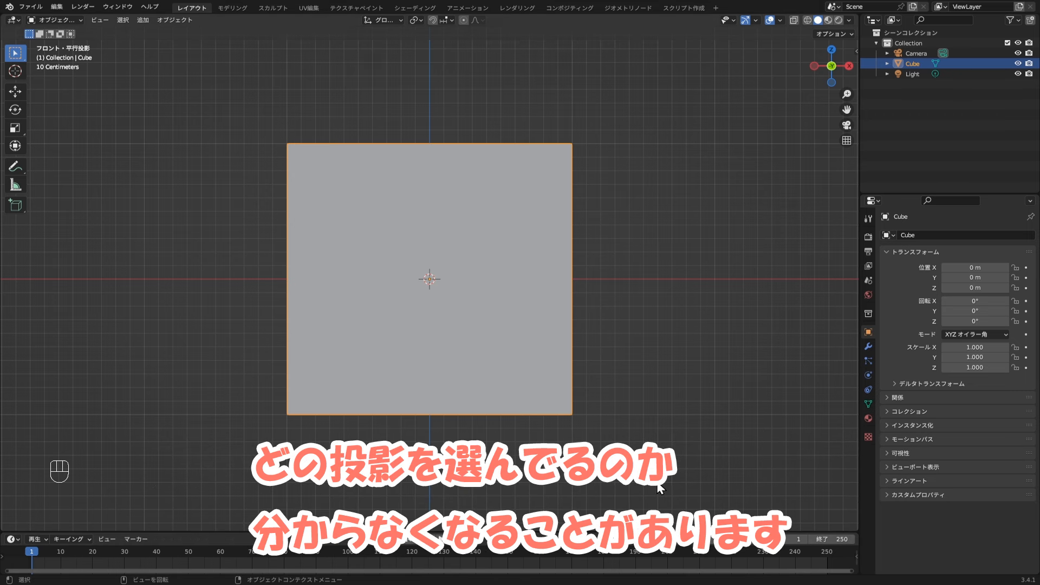
pyautogui.moveTo(684, 329); pyautogui.dragTo(623, 356, button='middle')
pyautogui.scroll(-3, 640, 351)
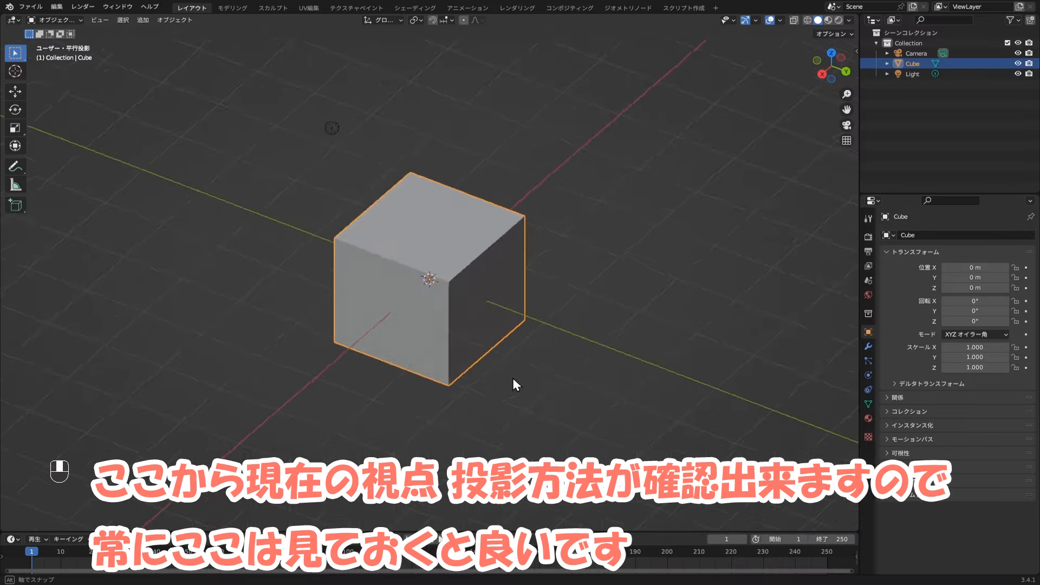
# Switch the viewport back to perspective projection (透視投影) and show the cube together with the camera and light from an oblique angle.
pyautogui.scroll(1, 491, 369)
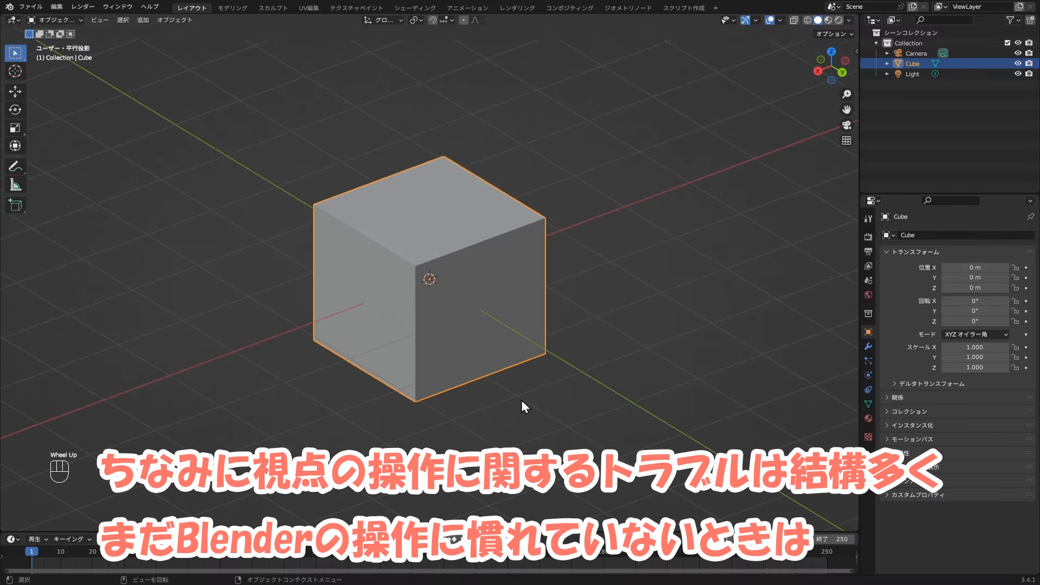
pyautogui.press('KP_5')
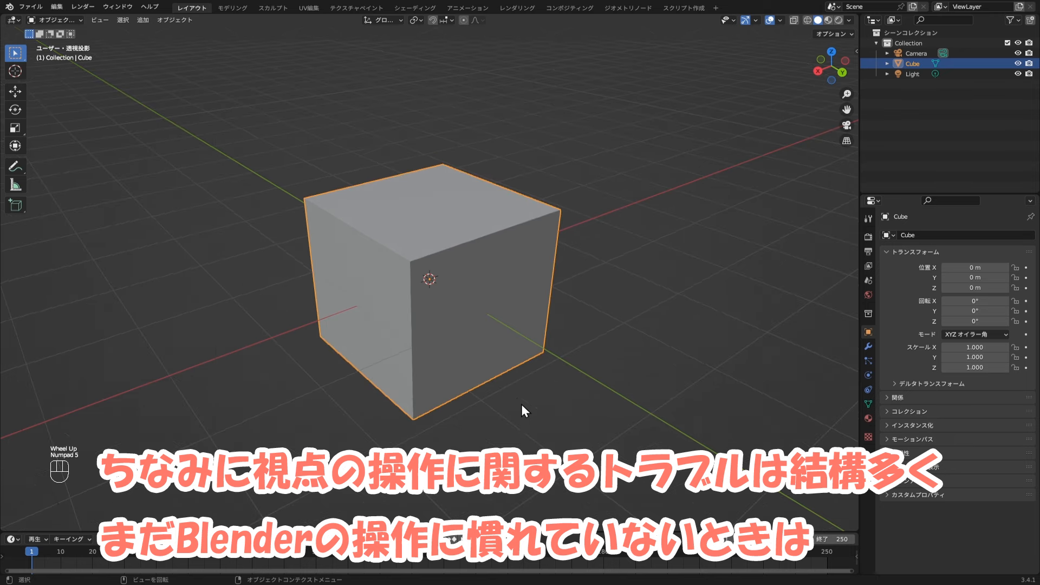
pyautogui.scroll(-4, 518, 398)
pyautogui.moveTo(516, 393); pyautogui.dragTo(621, 386, button='middle')
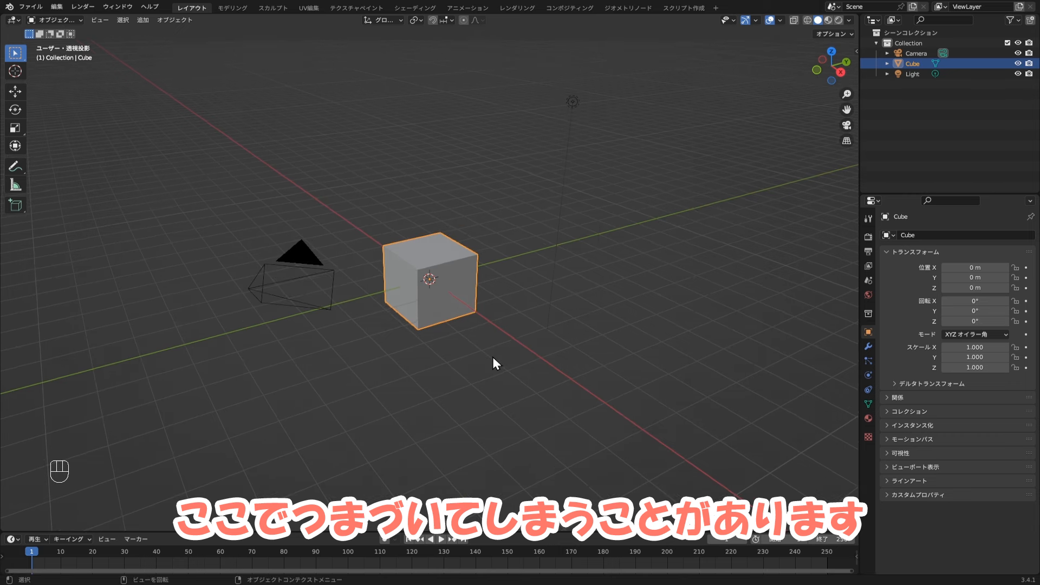
pyautogui.moveTo(492, 356); pyautogui.dragTo(492, 359, button='middle')
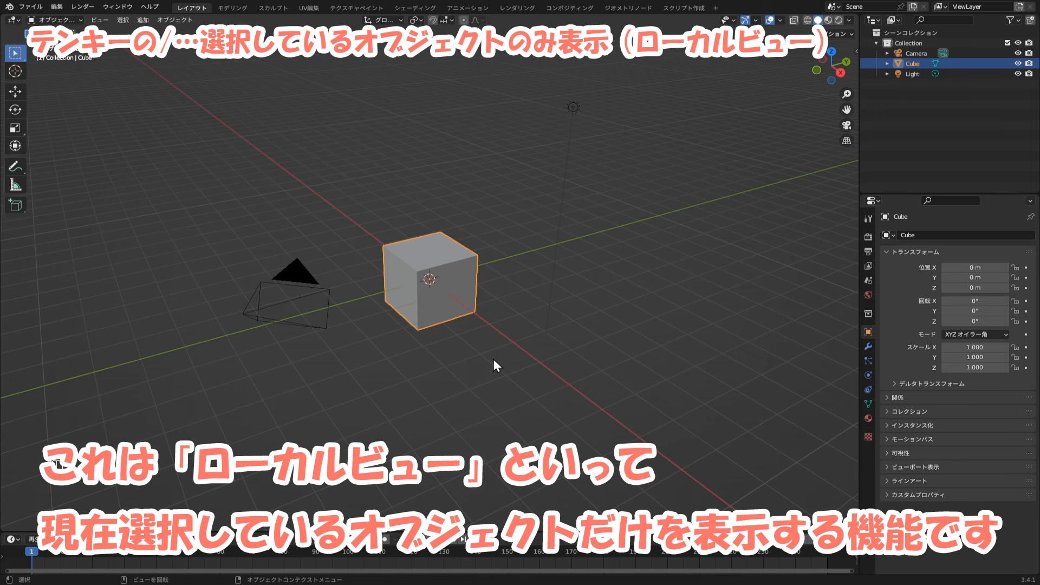
# Isolate the cube in local view (ローカルビュー), inspect it on its own, and return to the full scene.
pyautogui.press('KP_Divide')
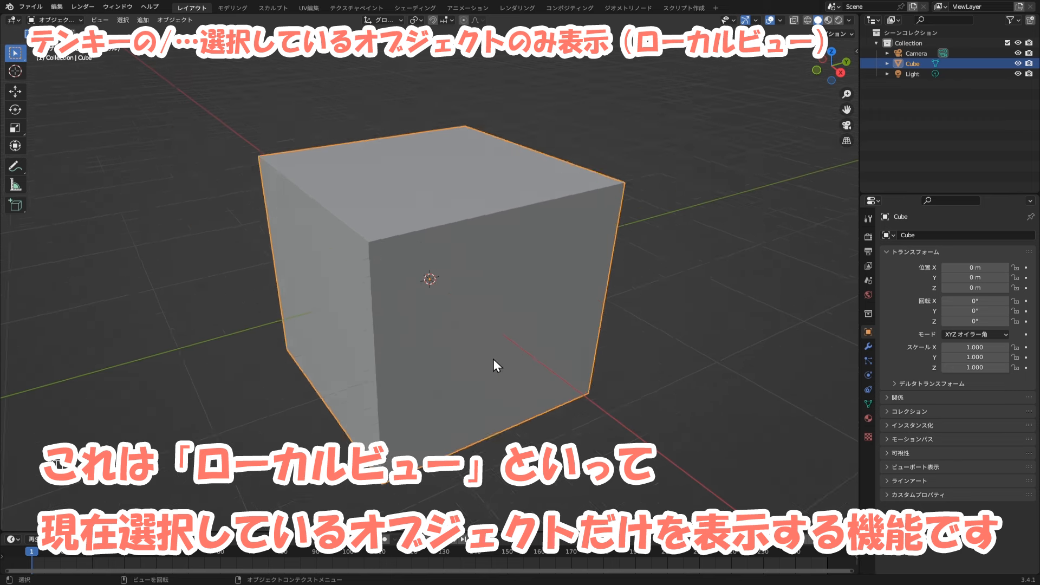
pyautogui.scroll(-7, 494, 360)
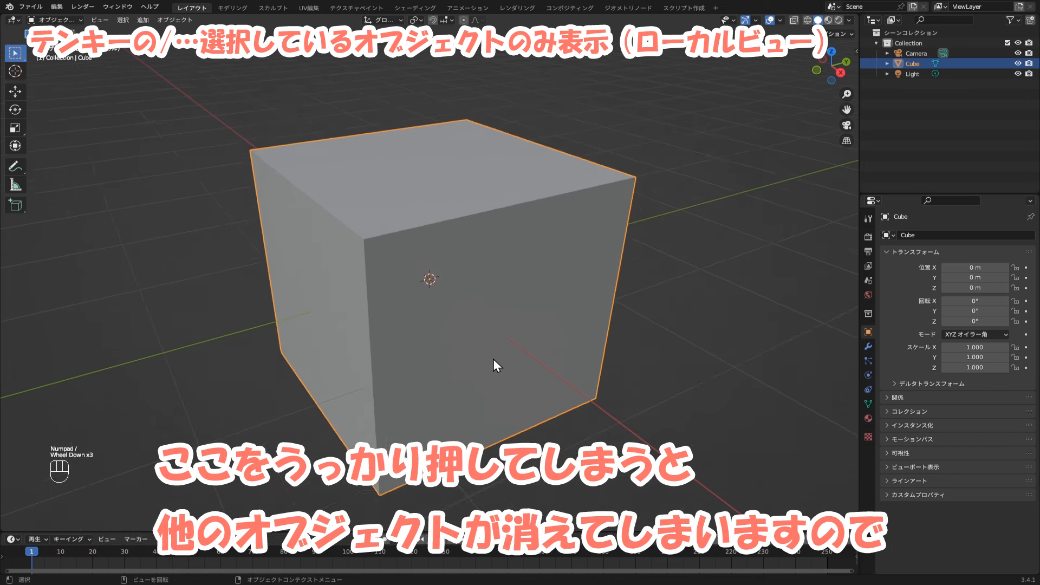
pyautogui.scroll(-2, 493, 358)
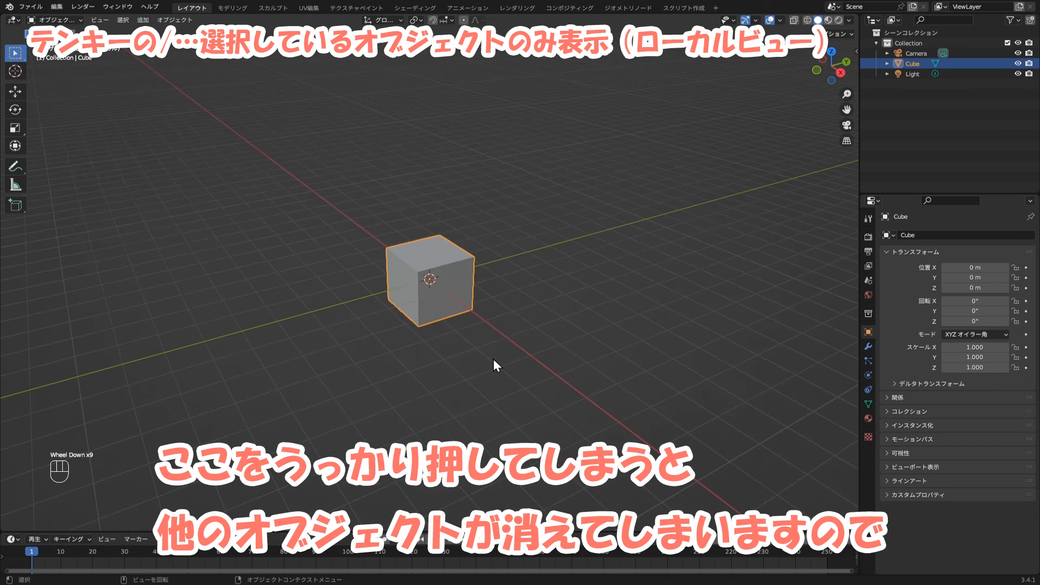
pyautogui.scroll(1, 493, 359)
pyautogui.scroll(-1, 493, 366)
pyautogui.moveTo(493, 358)
pyautogui.mouseDown(button='middle')
pyautogui.moveTo(589, 359)
pyautogui.moveTo(428, 360)
pyautogui.moveTo(497, 353)
pyautogui.mouseUp(button='middle')
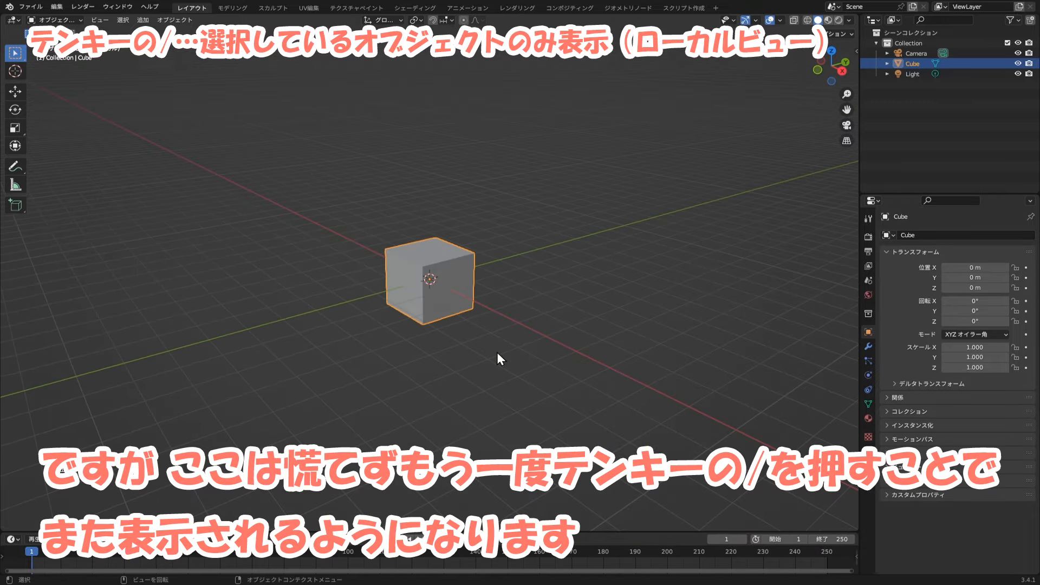
pyautogui.press('KP_Divide')
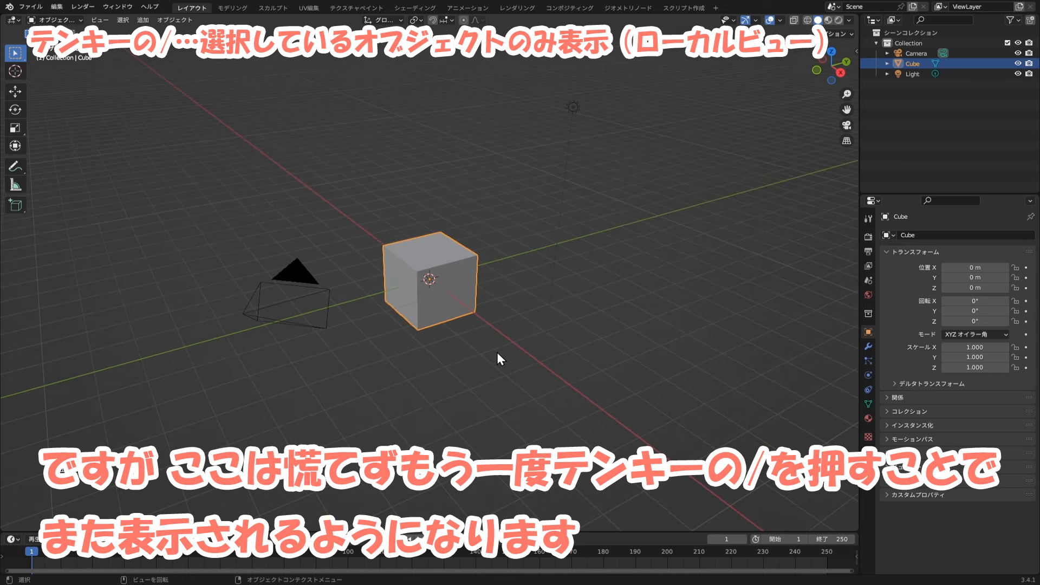
pyautogui.moveTo(497, 352)
pyautogui.mouseDown(button='middle')
pyautogui.moveTo(568, 348)
pyautogui.moveTo(457, 356)
pyautogui.moveTo(505, 351)
pyautogui.mouseUp(button='middle')
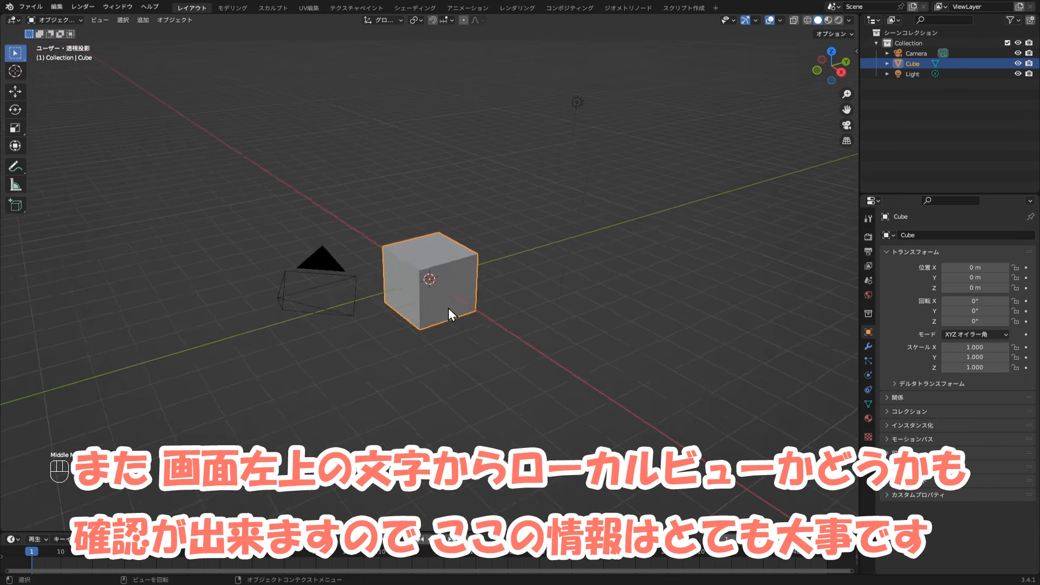
pyautogui.press('KP_Divide')
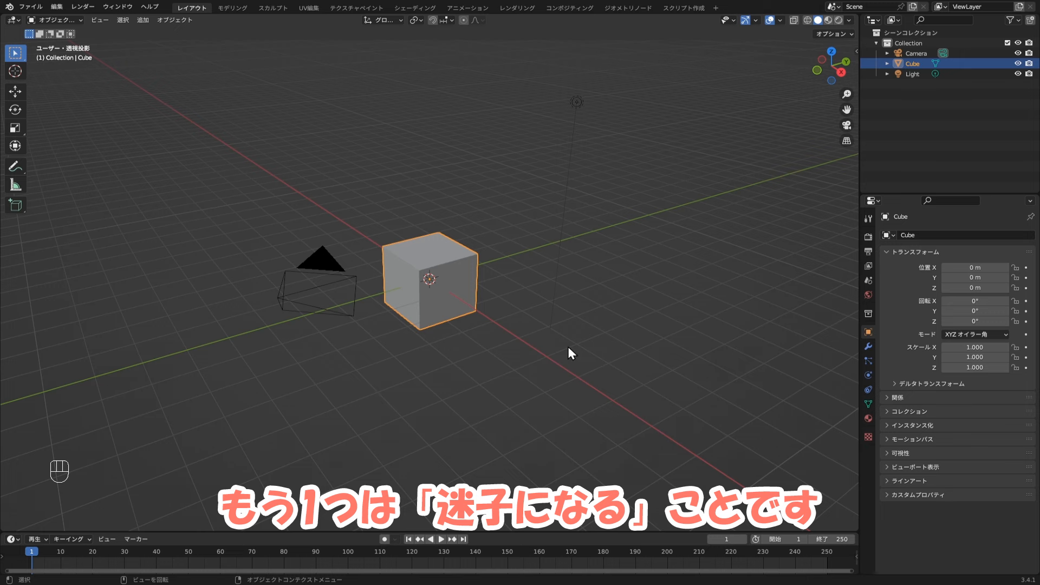
# Move the view far away until all objects are lost, and bring them back by framing every object in the scene.
pyautogui.scroll(-5, 568, 348)
pyautogui.scroll(-4, 567, 354)
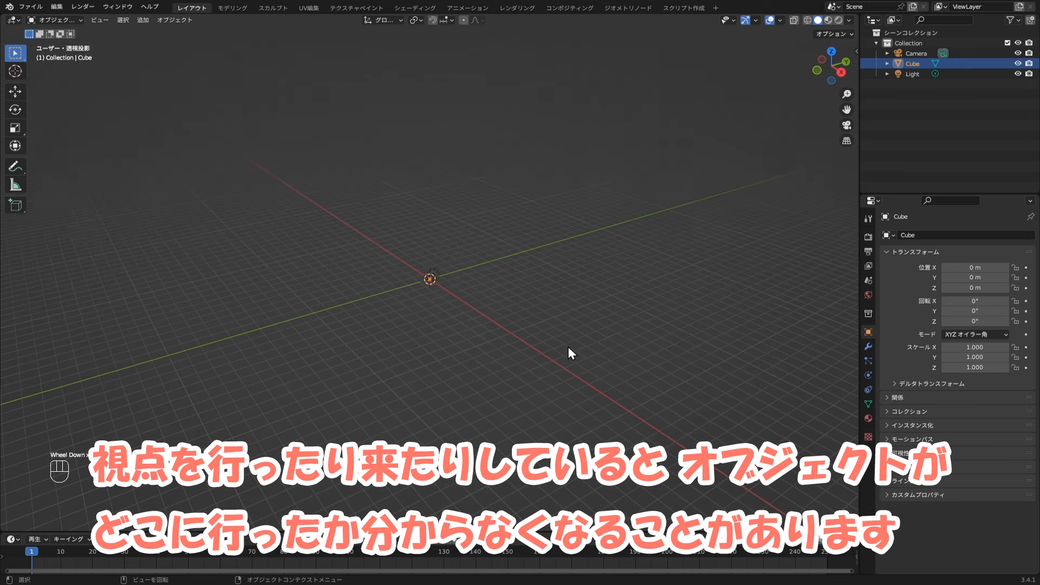
pyautogui.keyDown('shift'); pyautogui.moveTo(599, 332); pyautogui.dragTo(448, 303, button='middle'); pyautogui.keyUp('shift')
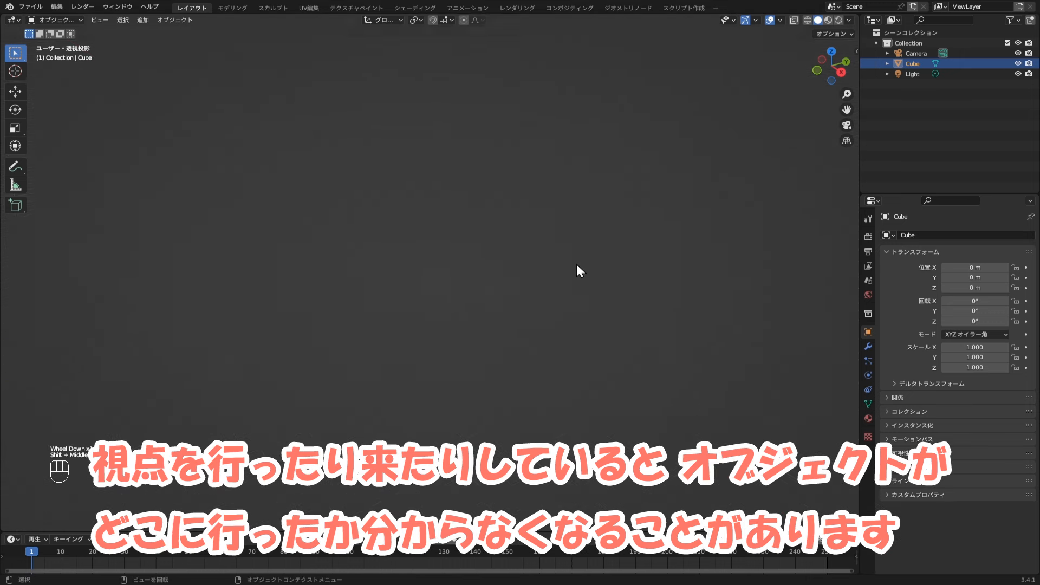
pyautogui.moveTo(576, 274); pyautogui.dragTo(398, 305, button='middle')
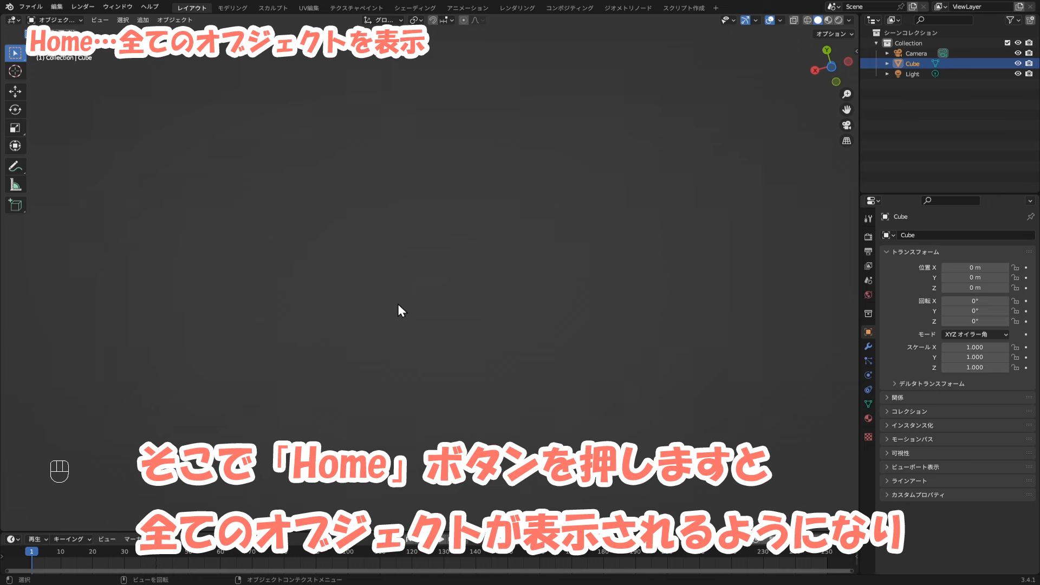
pyautogui.press('Home')
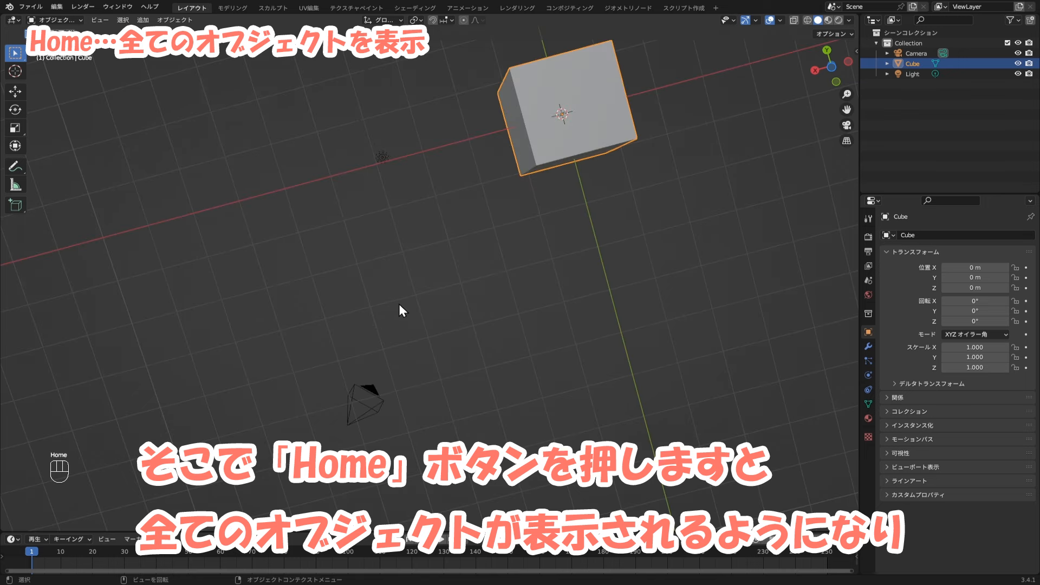
pyautogui.moveTo(399, 310); pyautogui.dragTo(464, 81, button='middle')
pyautogui.scroll(-2, 328, 290)
pyautogui.moveTo(464, 226); pyautogui.dragTo(185, 202, button='middle')
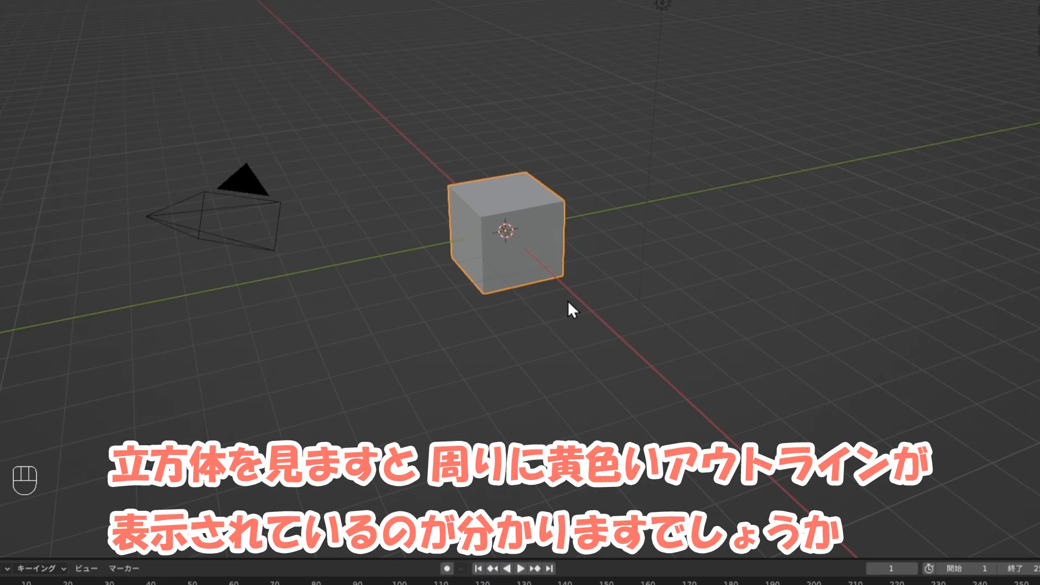
# Clear the selection and select the cube, the camera and the light one at a time in the viewport.
pyautogui.click(611, 286)
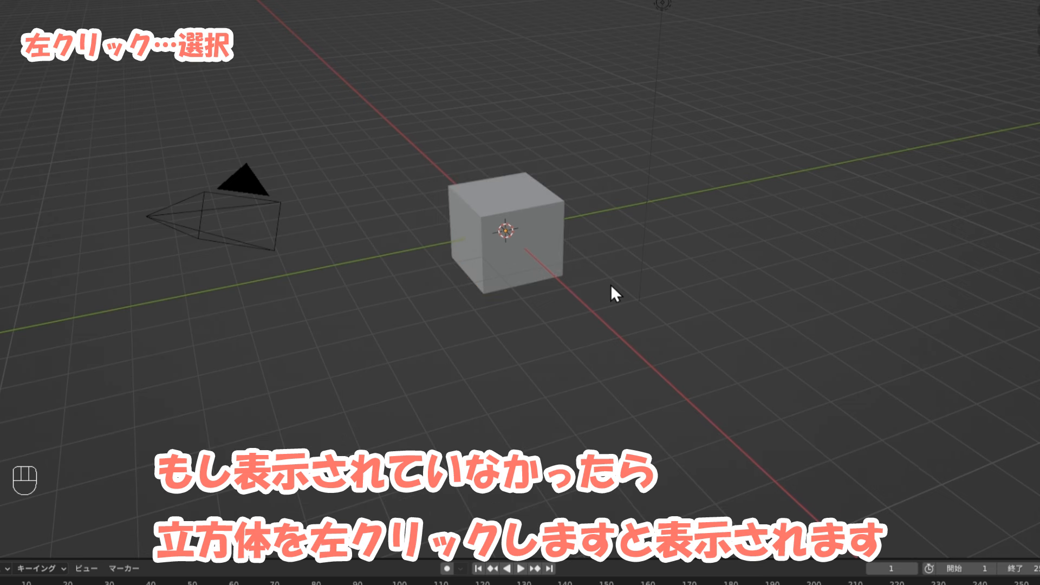
pyautogui.click(516, 222)
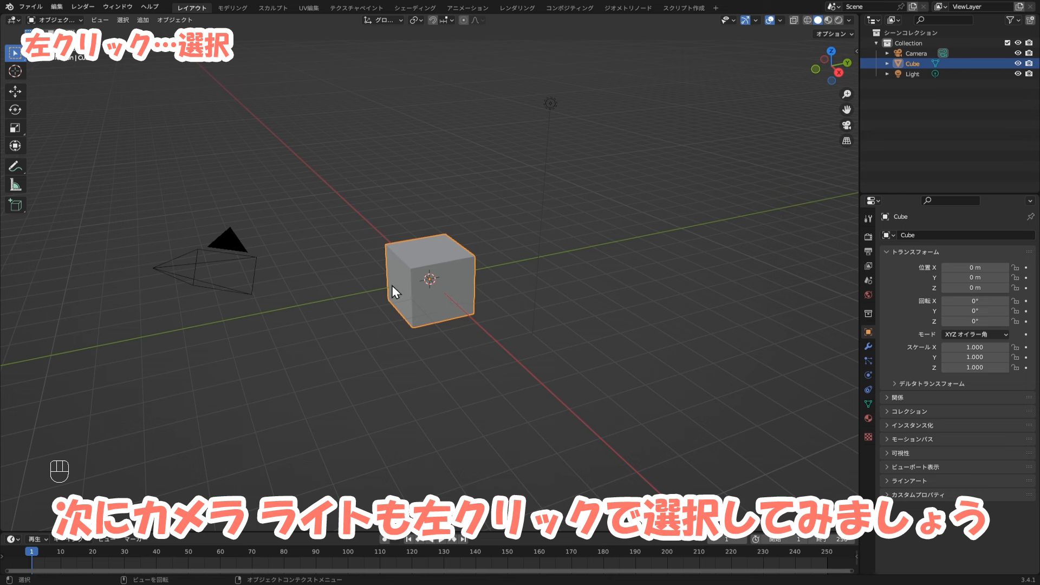
pyautogui.click(235, 245)
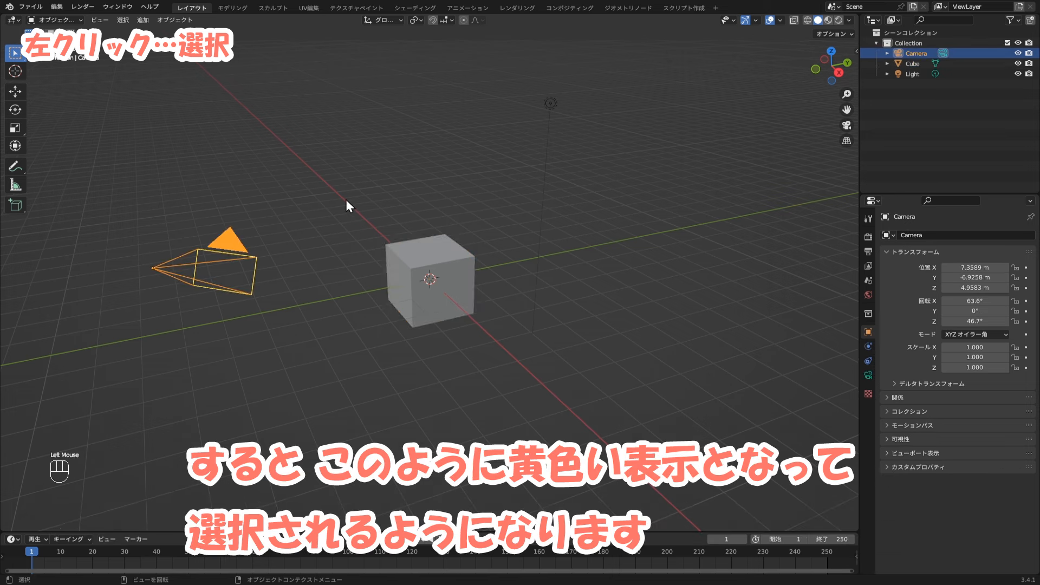
pyautogui.click(550, 104)
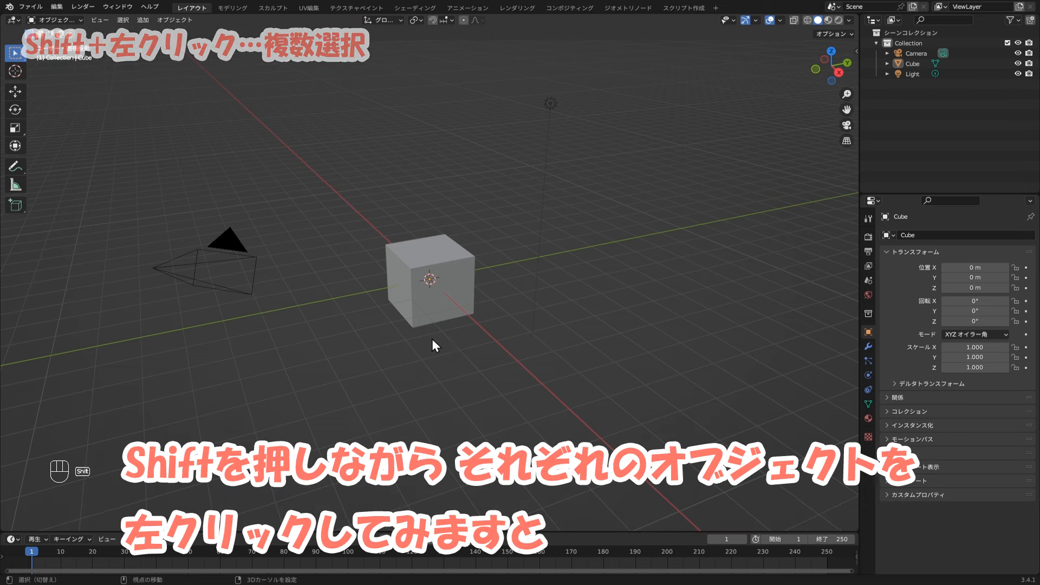
# Add the camera, light and cube to one multiple selection, and make the camera the active object.
pyautogui.keyDown('shift'); pyautogui.click(231, 245); pyautogui.keyUp('shift')
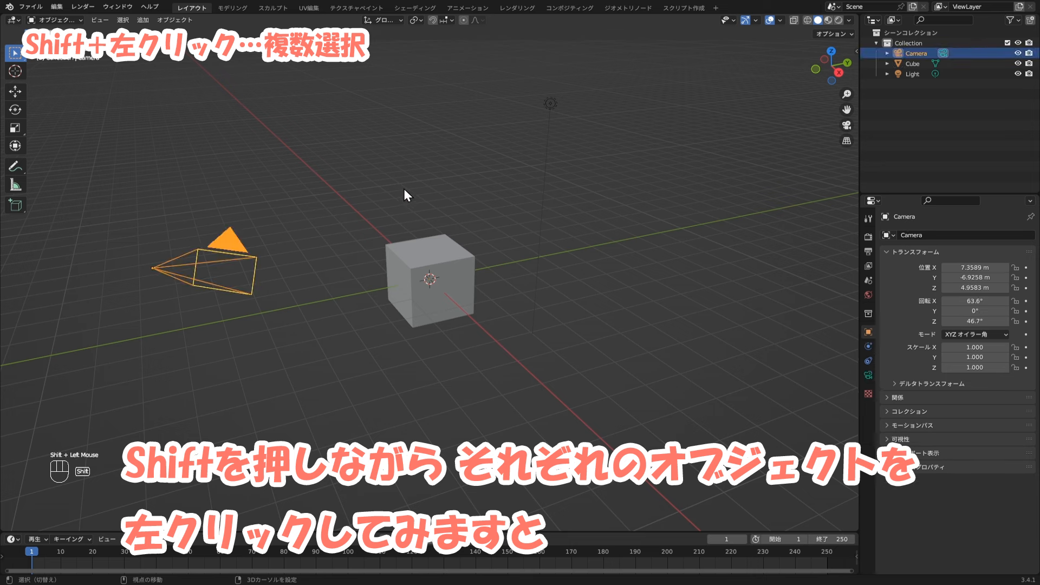
pyautogui.keyDown('shift'); pyautogui.click(551, 103); pyautogui.keyUp('shift')
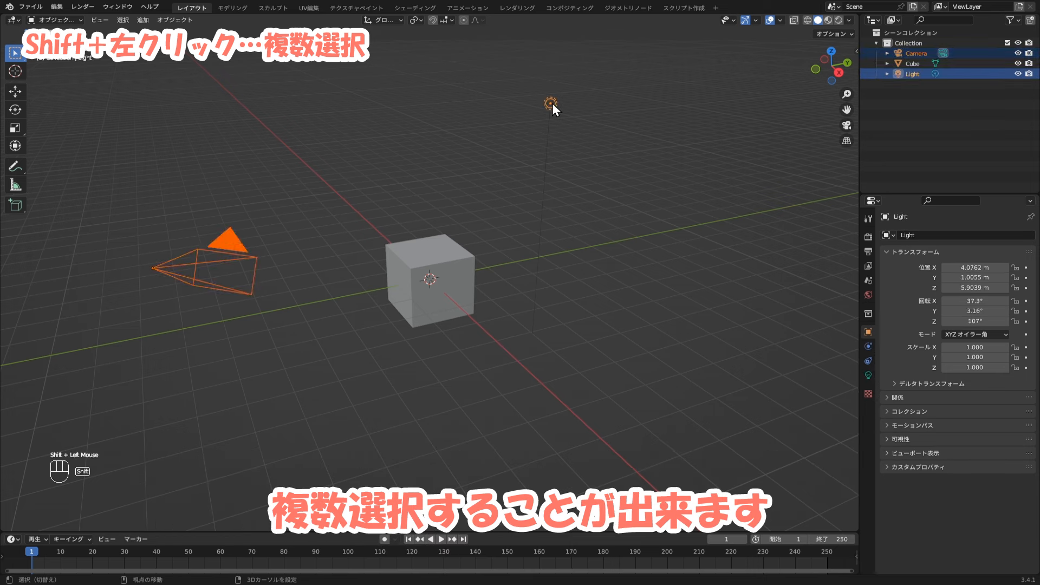
pyautogui.keyDown('shift'); pyautogui.click(453, 266); pyautogui.keyUp('shift')
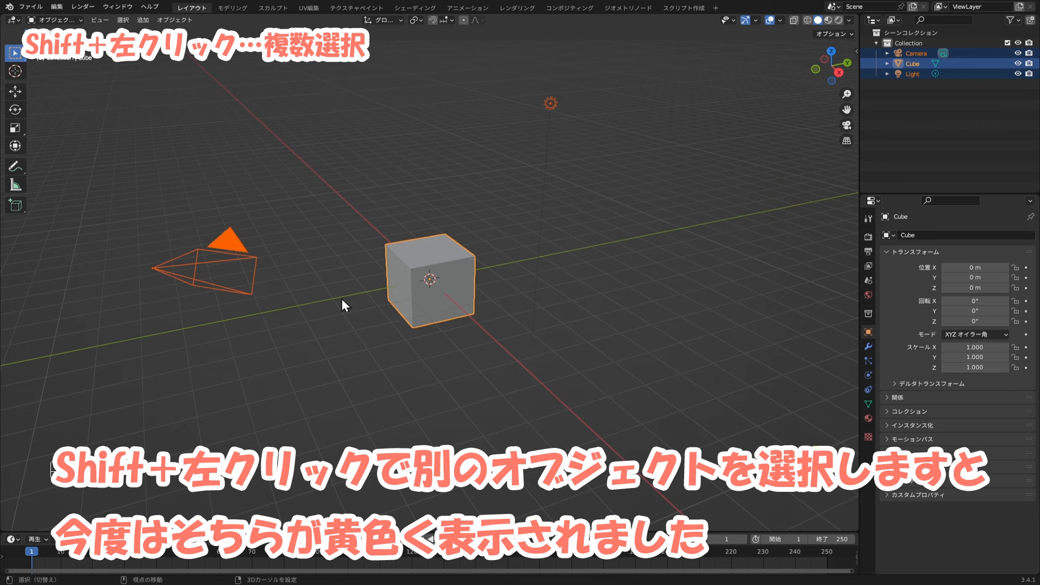
pyautogui.keyDown('shift'); pyautogui.click(226, 245); pyautogui.keyUp('shift')
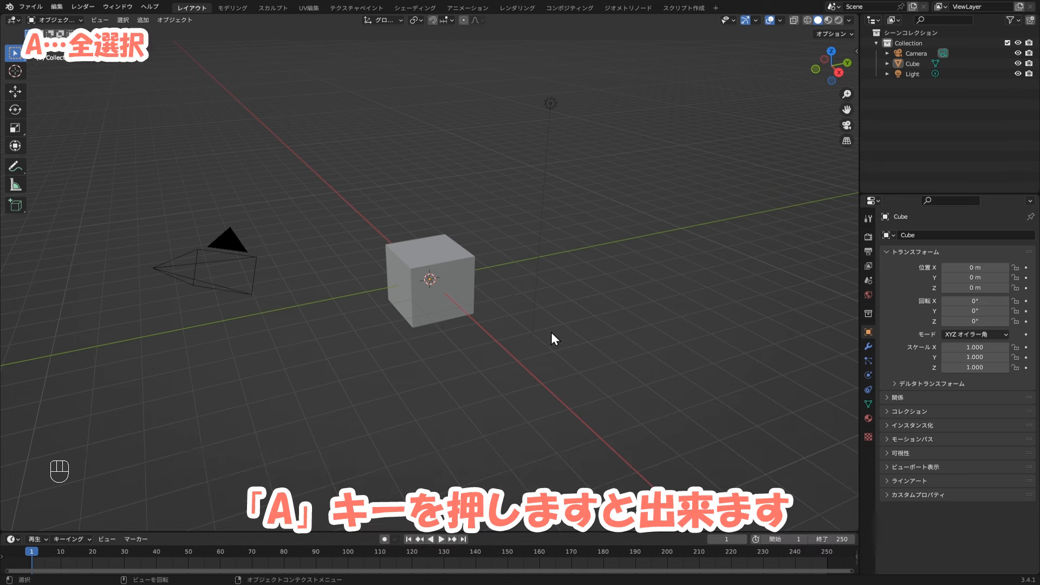
# Select all objects, deselect everything, and select only the cube.
pyautogui.press('a')
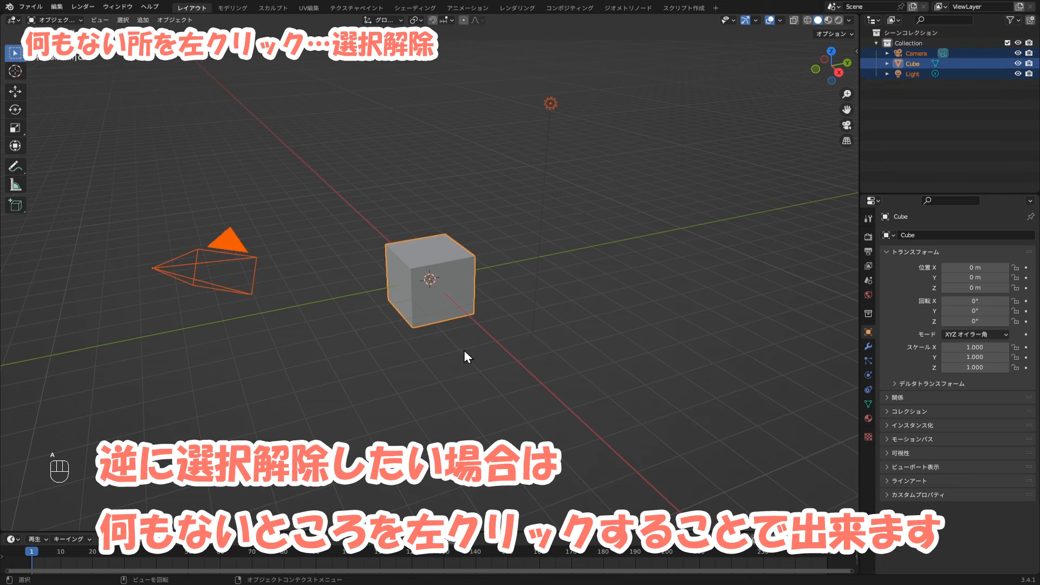
pyautogui.click(371, 343)
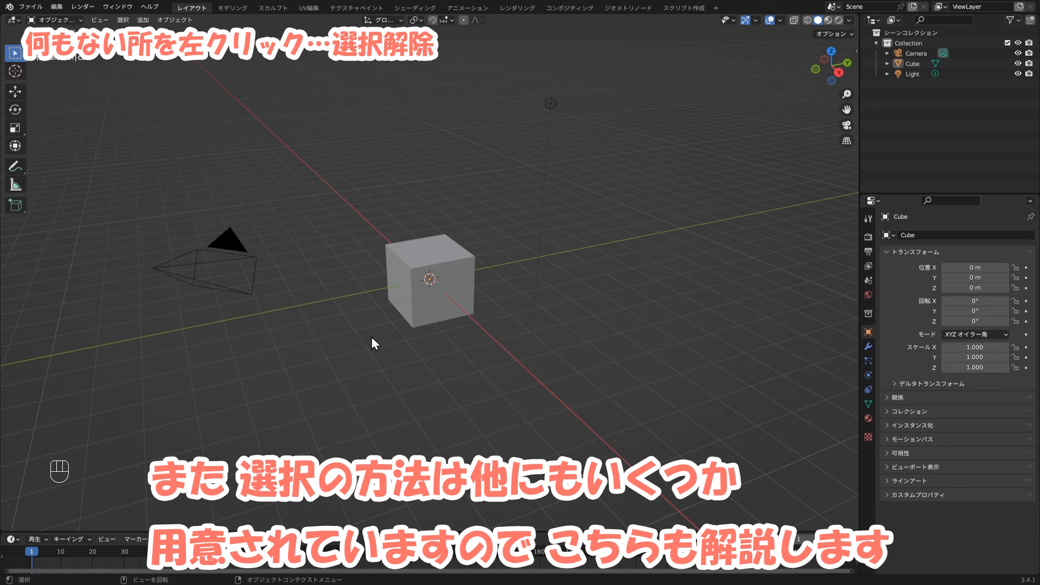
pyautogui.click(433, 314)
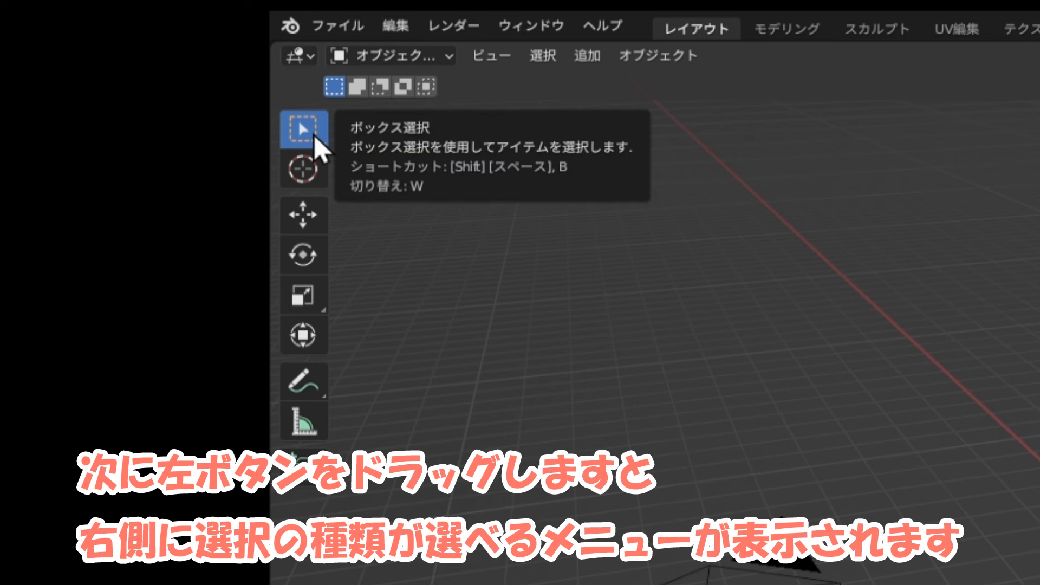
# Choose the Box Select tool (ボックス選択) and enclose the camera, cube and light in one selection box.
pyautogui.click(313, 135)
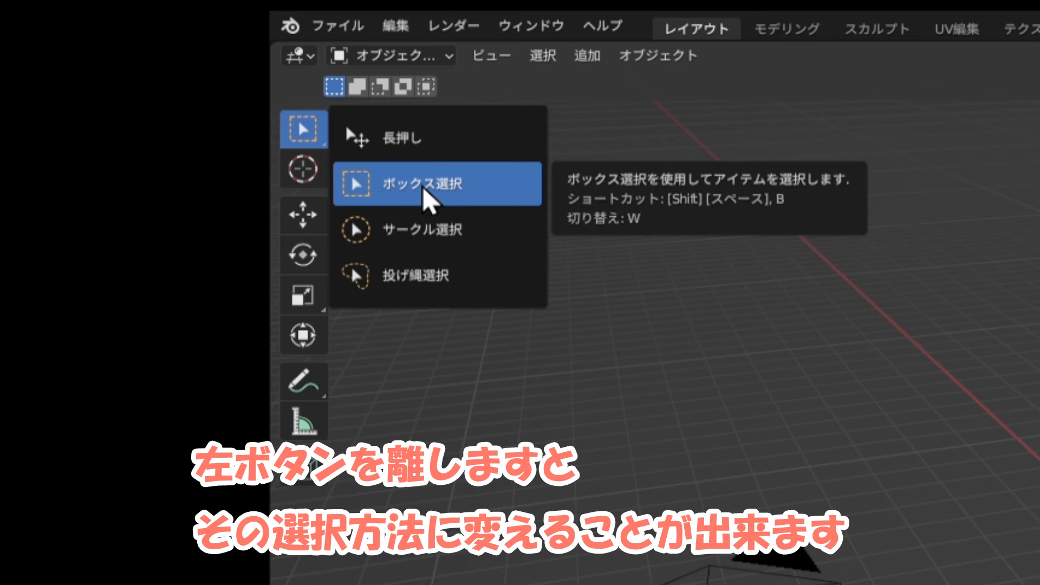
pyautogui.moveTo(423, 186); pyautogui.dragTo(423, 187)
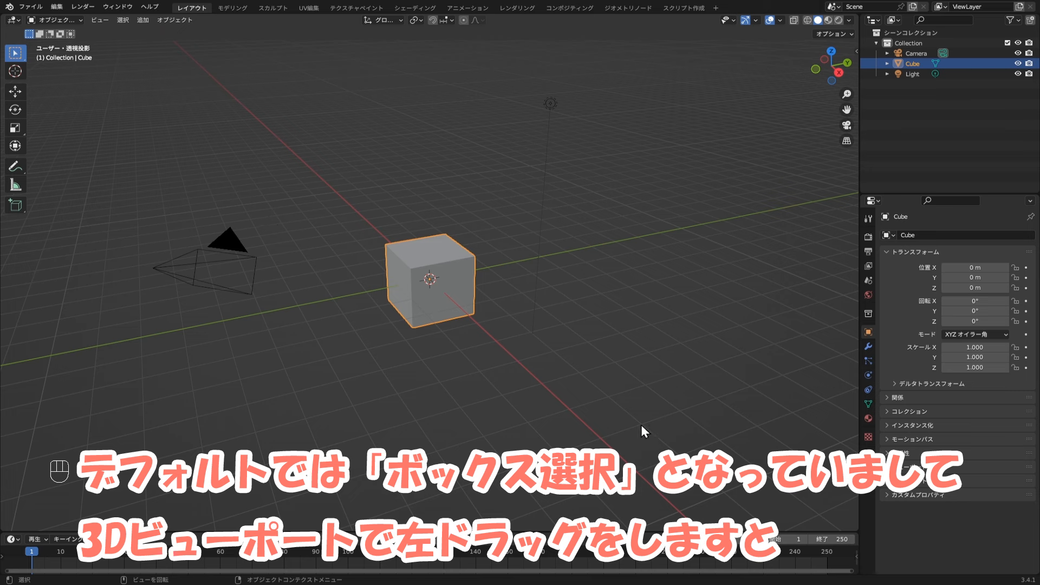
pyautogui.moveTo(621, 409); pyautogui.dragTo(163, 81)
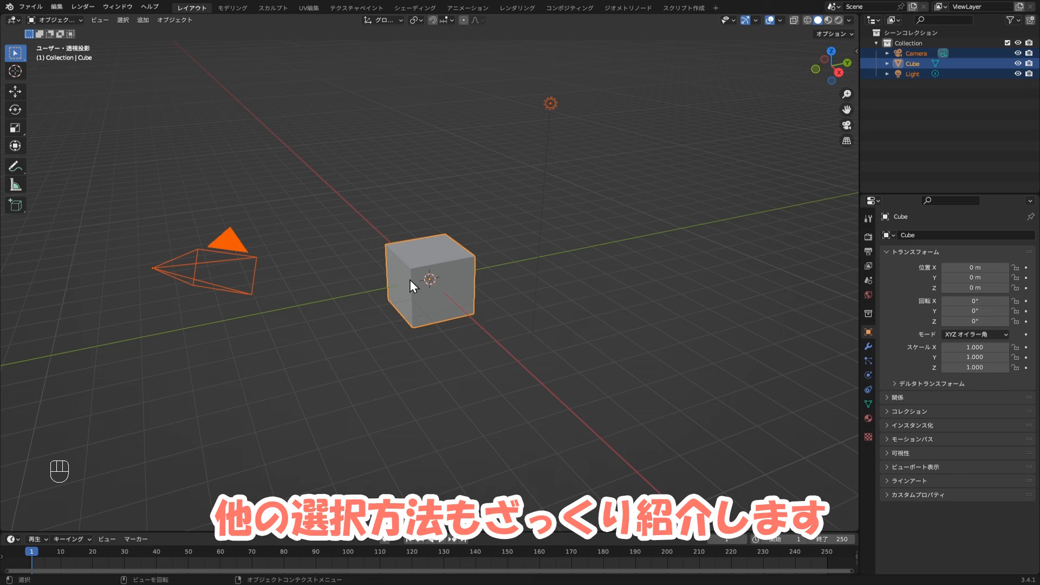
# Switch to the 長押し selection tool and select the cube, the camera and the light one after another.
pyautogui.click(16, 54)
pyautogui.click(451, 283)
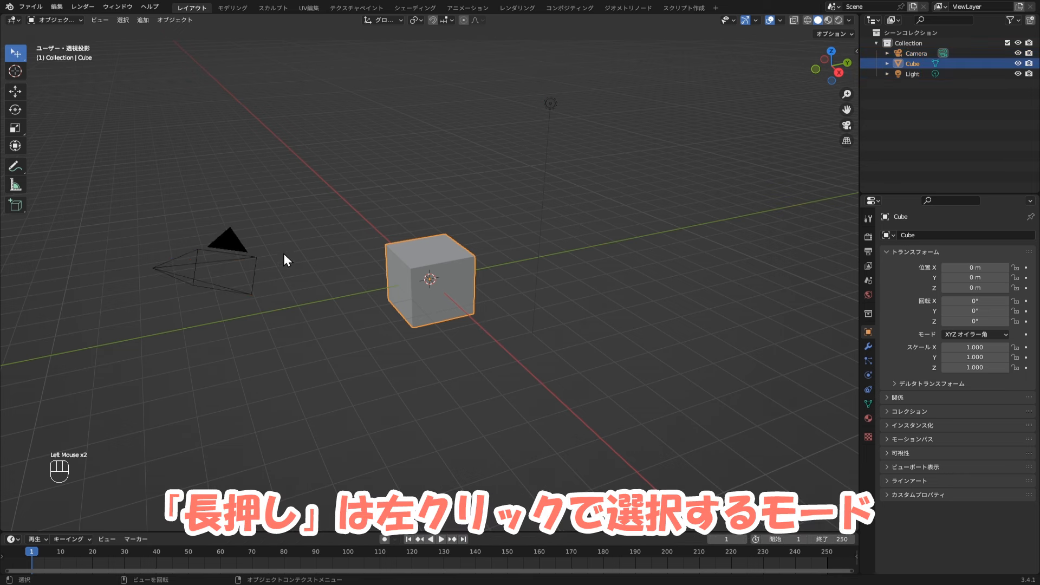
pyautogui.click(236, 249)
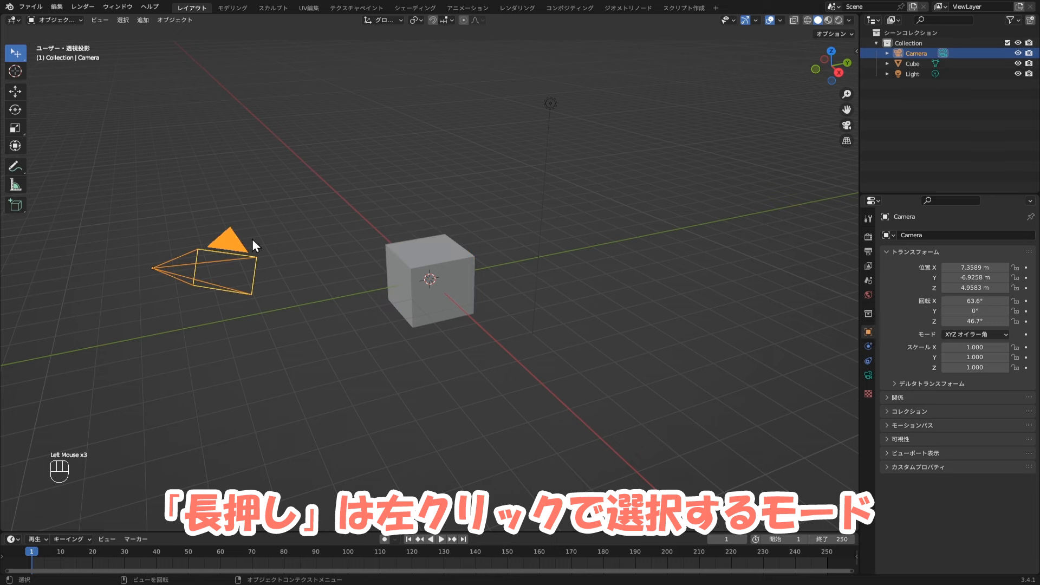
pyautogui.click(558, 106)
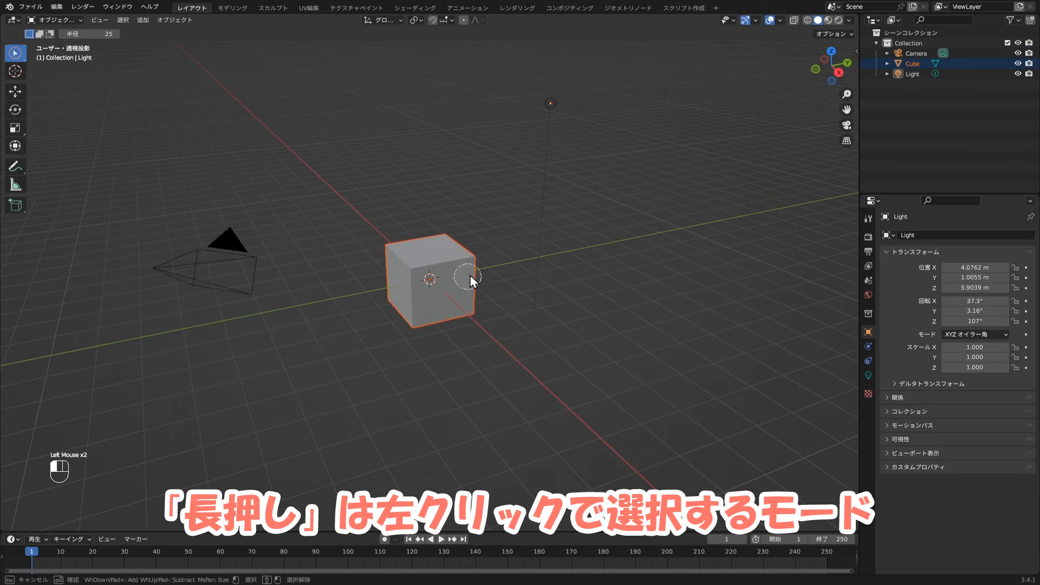
# Sweep the Circle Select tool (サークル選択) over the cube, the light and the camera to select all three.
pyautogui.moveTo(470, 275); pyautogui.dragTo(547, 109)
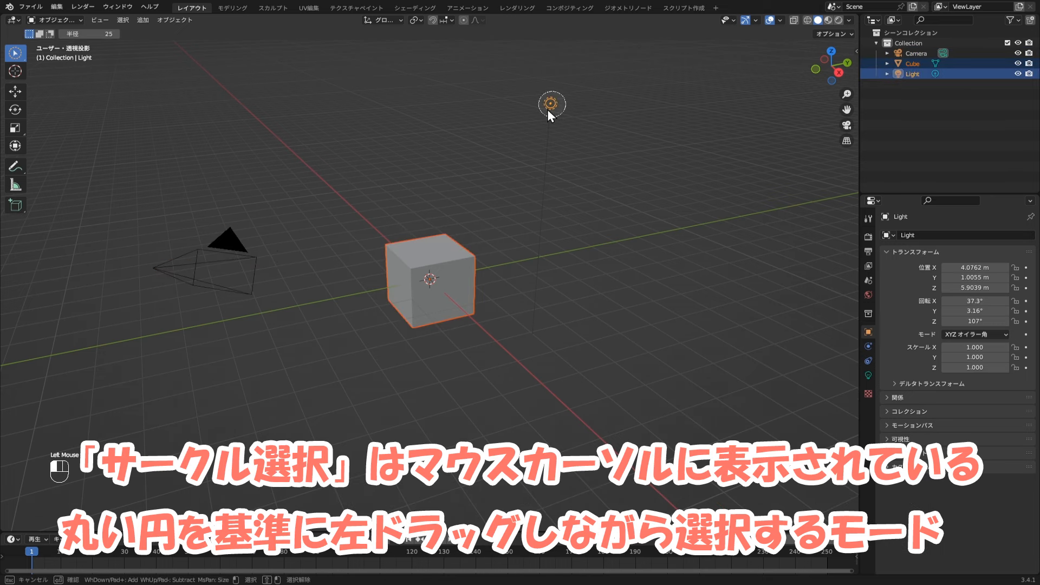
pyautogui.moveTo(271, 242); pyautogui.dragTo(159, 273)
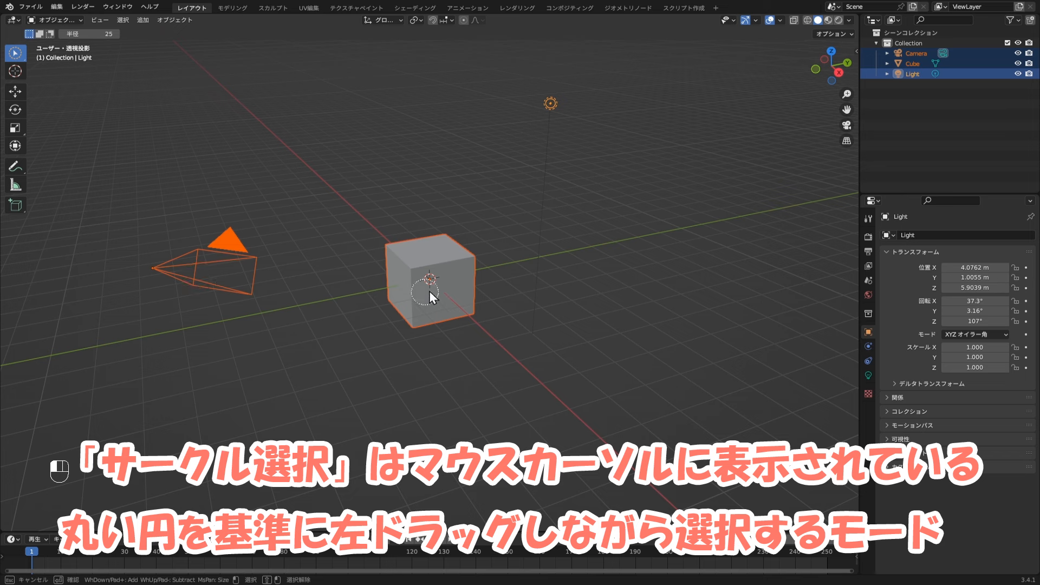
# Use the Lasso Select tool (投げ縄選択) to encircle the camera, cube and light so that all three are selected.
pyautogui.moveTo(548, 168)
pyautogui.mouseDown()
pyautogui.moveTo(342, 304)
pyautogui.moveTo(134, 263)
pyautogui.moveTo(463, 281)
pyautogui.moveTo(487, 262)
pyautogui.mouseUp()
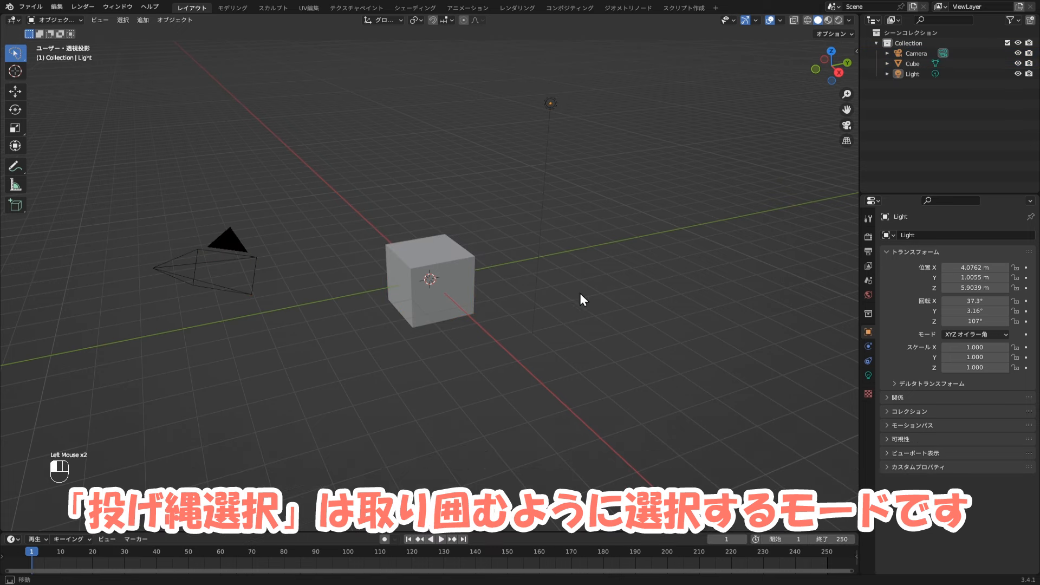
pyautogui.moveTo(582, 289)
pyautogui.mouseDown()
pyautogui.moveTo(441, 384)
pyautogui.moveTo(145, 321)
pyautogui.moveTo(171, 149)
pyautogui.moveTo(522, 53)
pyautogui.moveTo(703, 180)
pyautogui.moveTo(613, 333)
pyautogui.moveTo(435, 369)
pyautogui.moveTo(392, 355)
pyautogui.mouseUp()
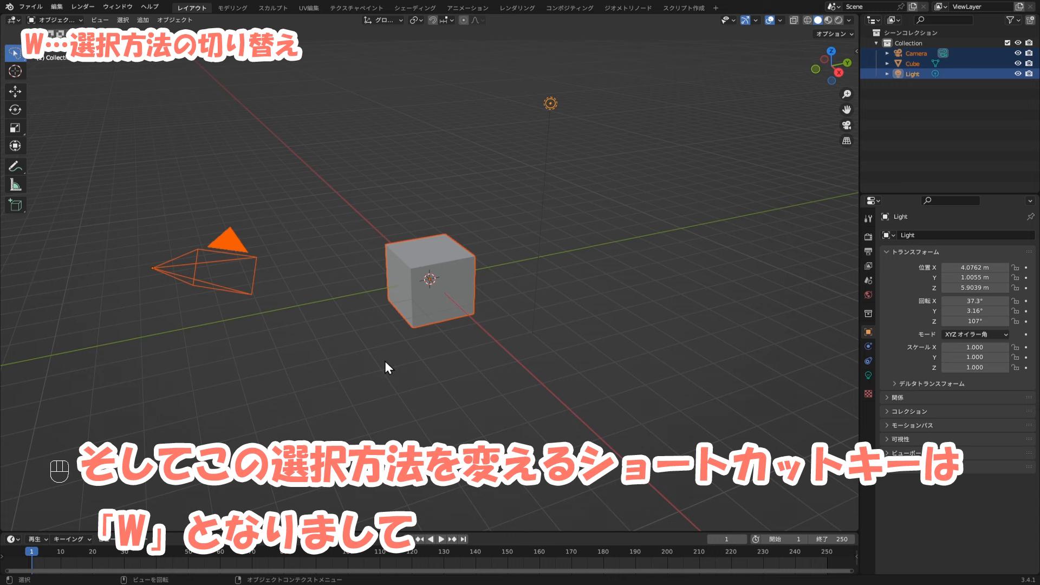
# Cycle through the available selection tools until Box Select (ボックス選択) is active again.
pyautogui.press('w')
pyautogui.press('w')
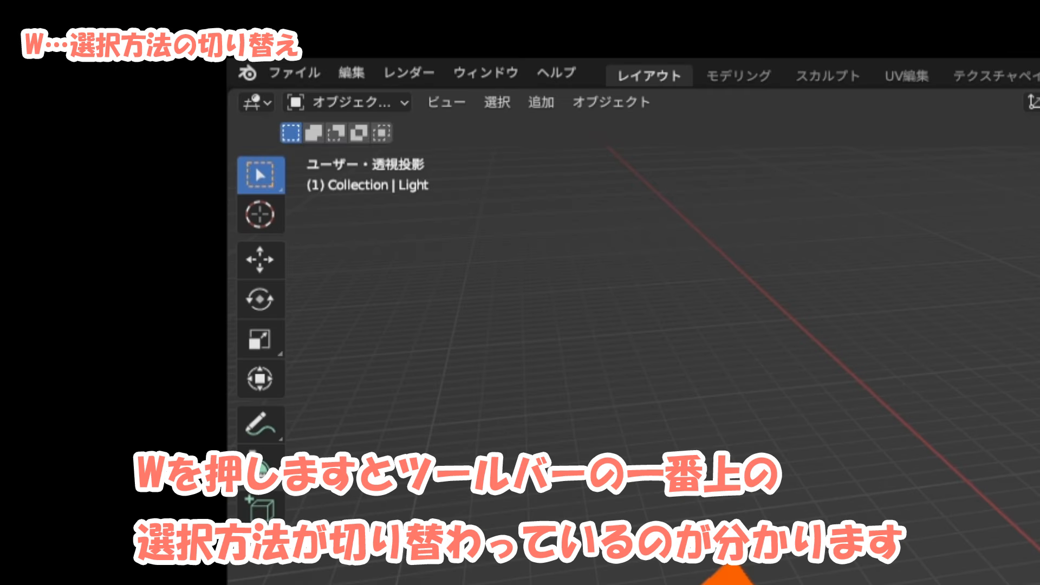
pyautogui.press('w')
pyautogui.press('w')
pyautogui.press('w')
pyautogui.press('w')
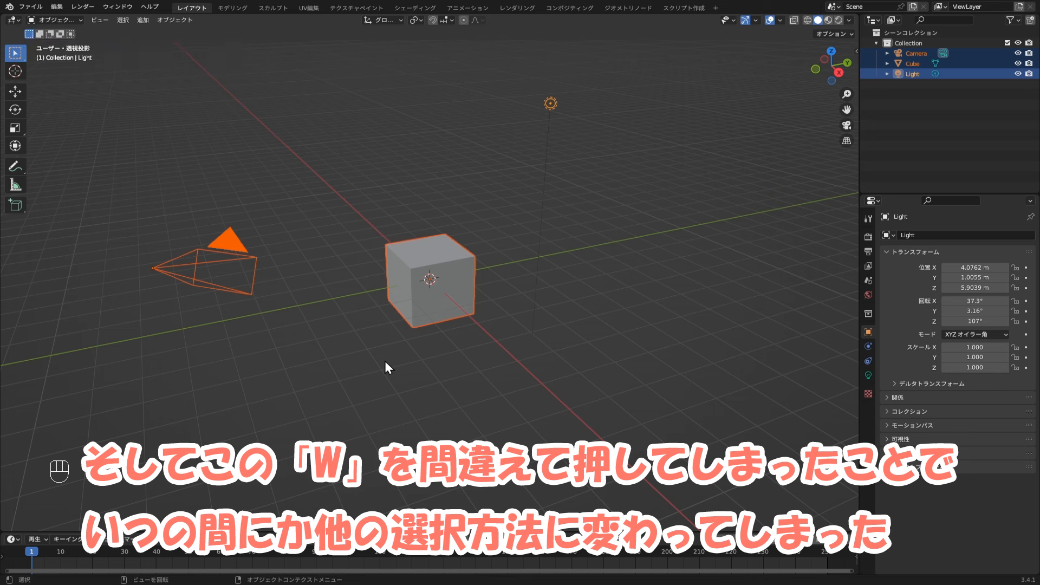
# Select only the cube, switch to a different selection method and set the tool back to Box Select (ボックス選択).
pyautogui.click(386, 362)
pyautogui.click(468, 311)
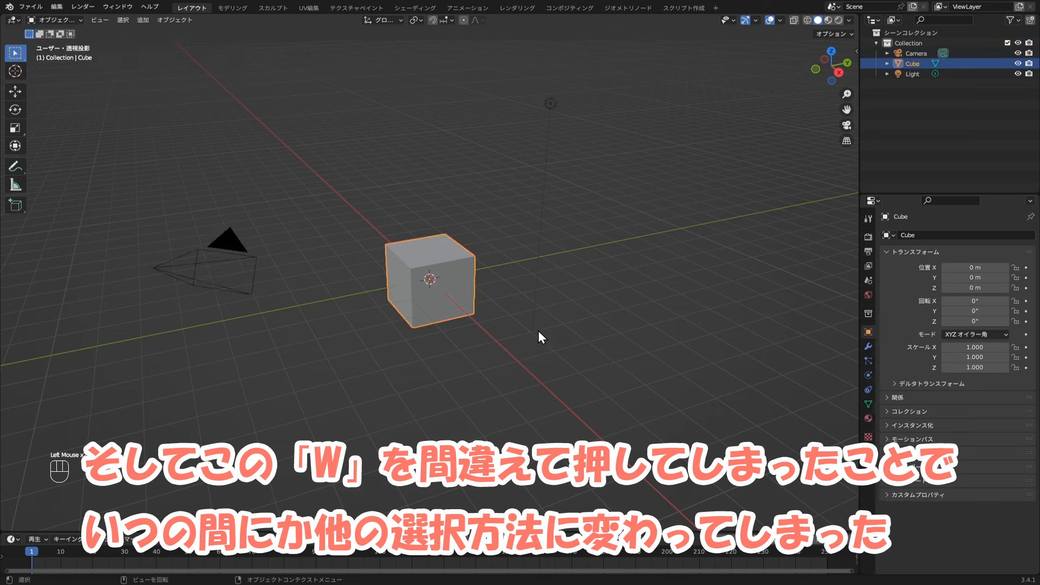
pyautogui.press('w')
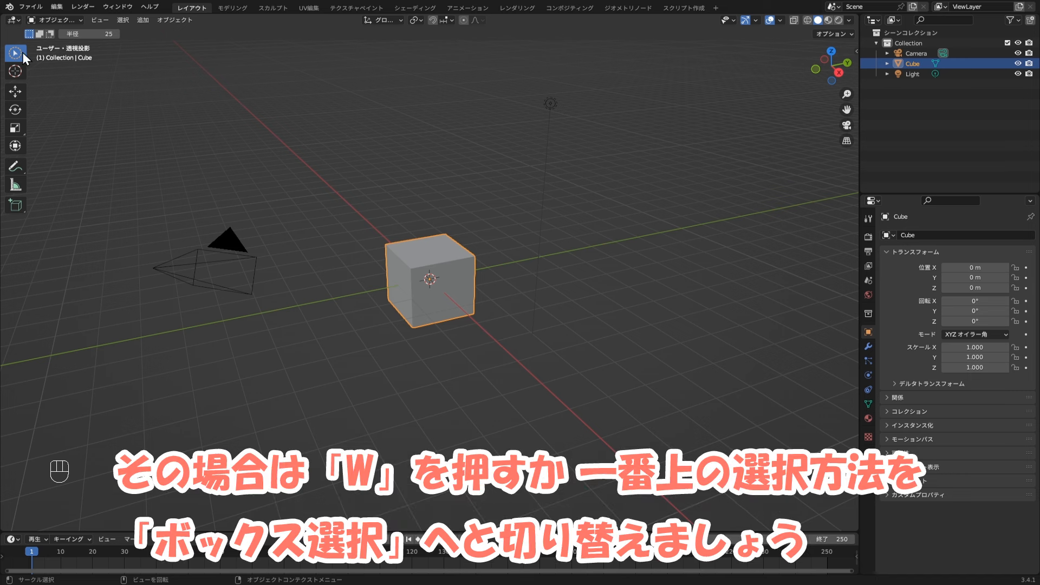
pyautogui.moveTo(22, 52); pyautogui.dragTo(63, 78)
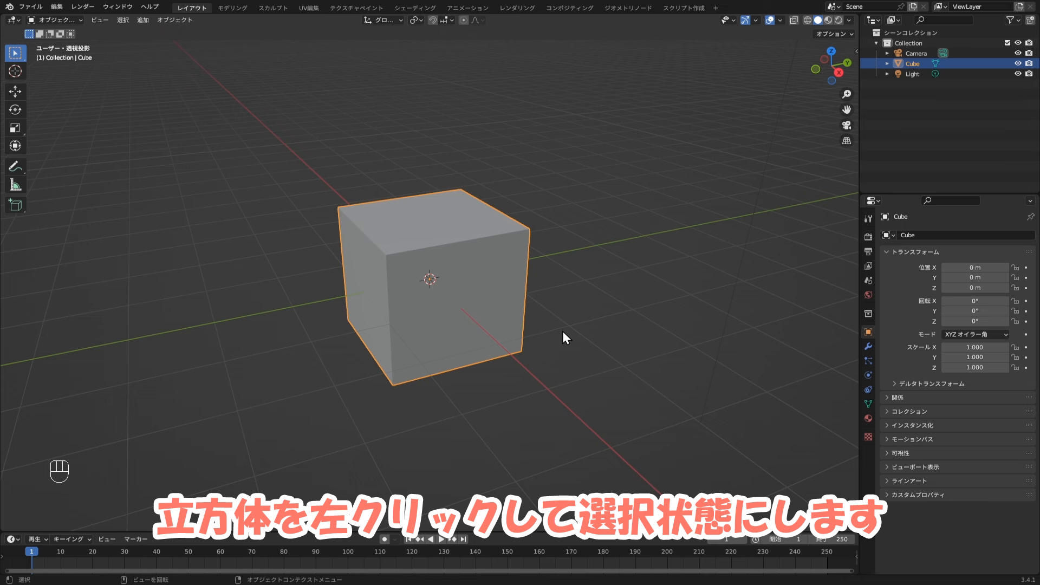
# Select the cube, try moving it freely in the angled view and cancel the move.
pyautogui.click(474, 306)
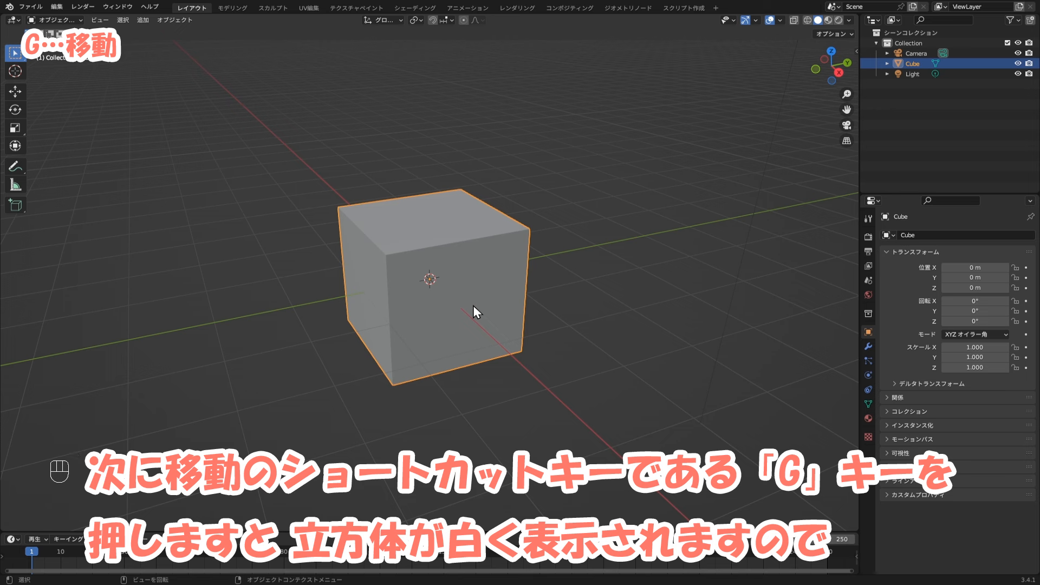
pyautogui.press('g')
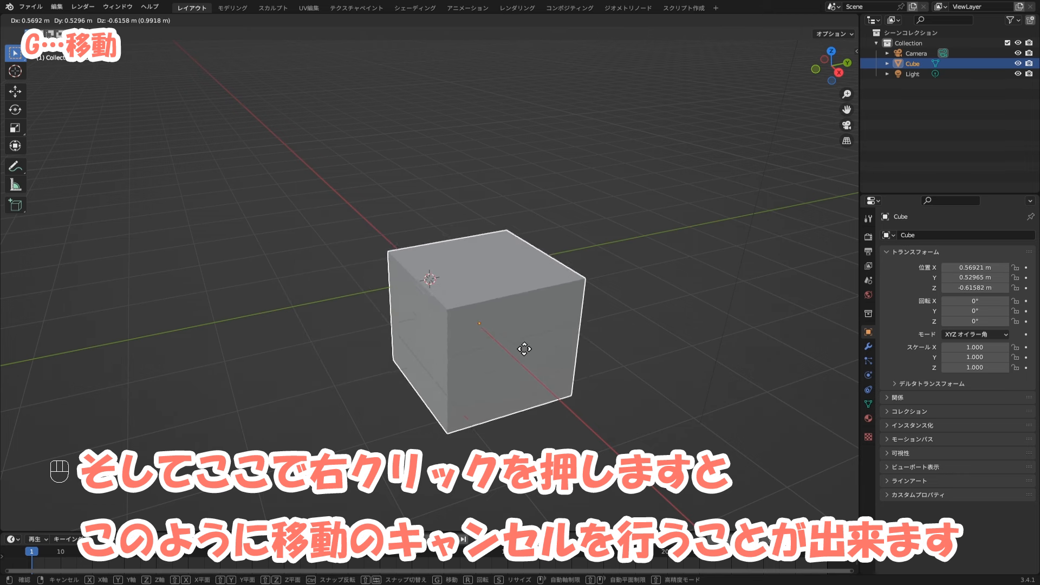
pyautogui.rightClick(671, 305)
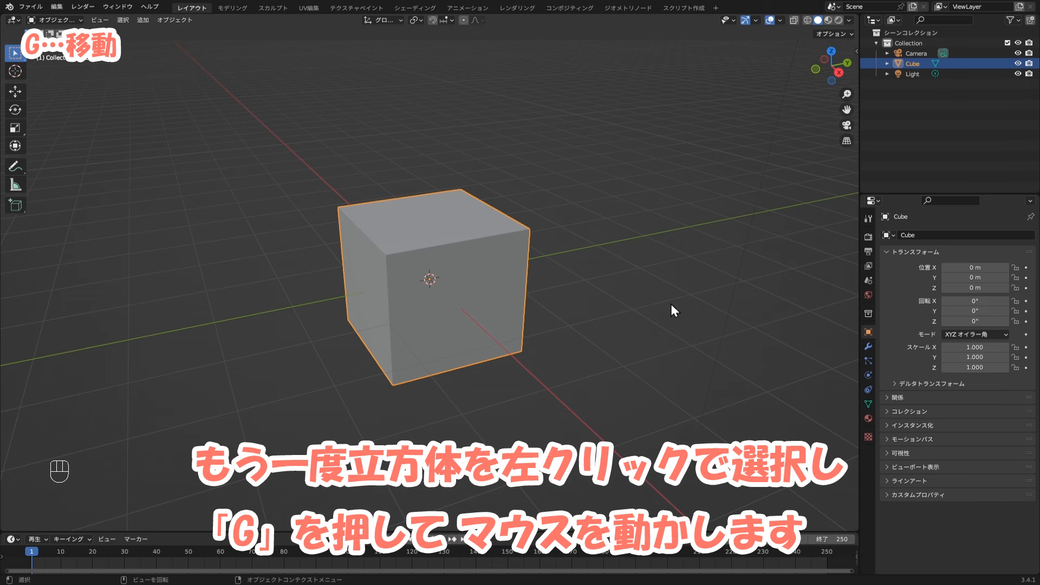
# Move the cube freely to about X -1.33 m, Y -2.20 m, Z 0.66 m and confirm the new position.
pyautogui.click(474, 305)
pyautogui.press('g')
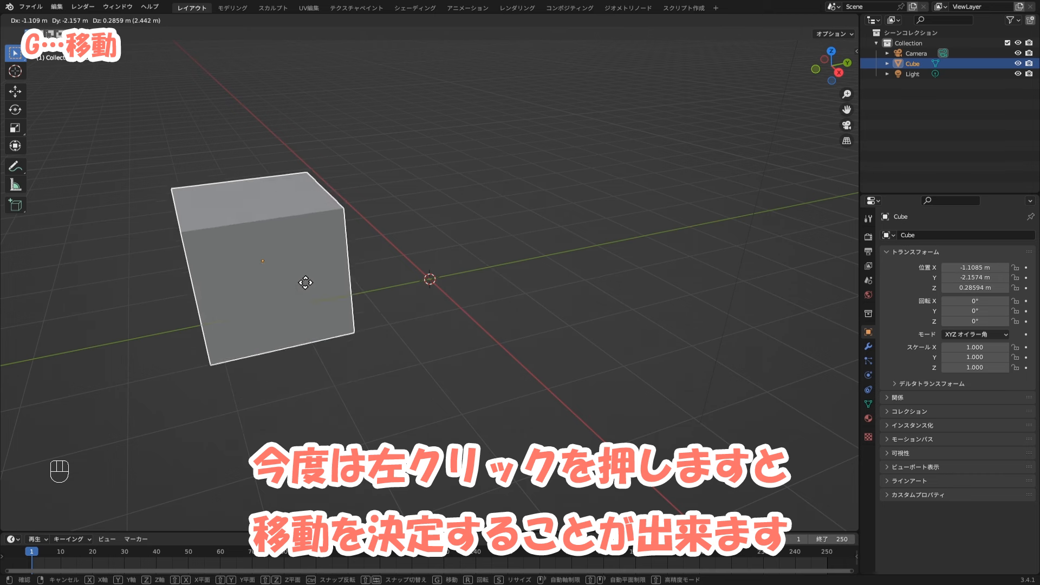
pyautogui.click(297, 258)
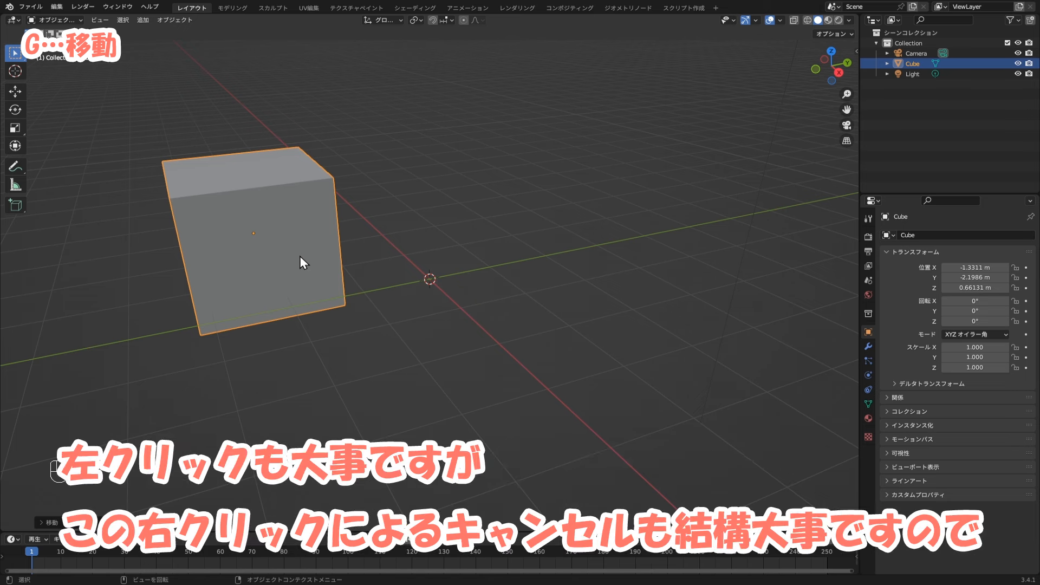
# Try a second free move of the cube, cancel it, and undo the confirmed move.
pyautogui.press('g')
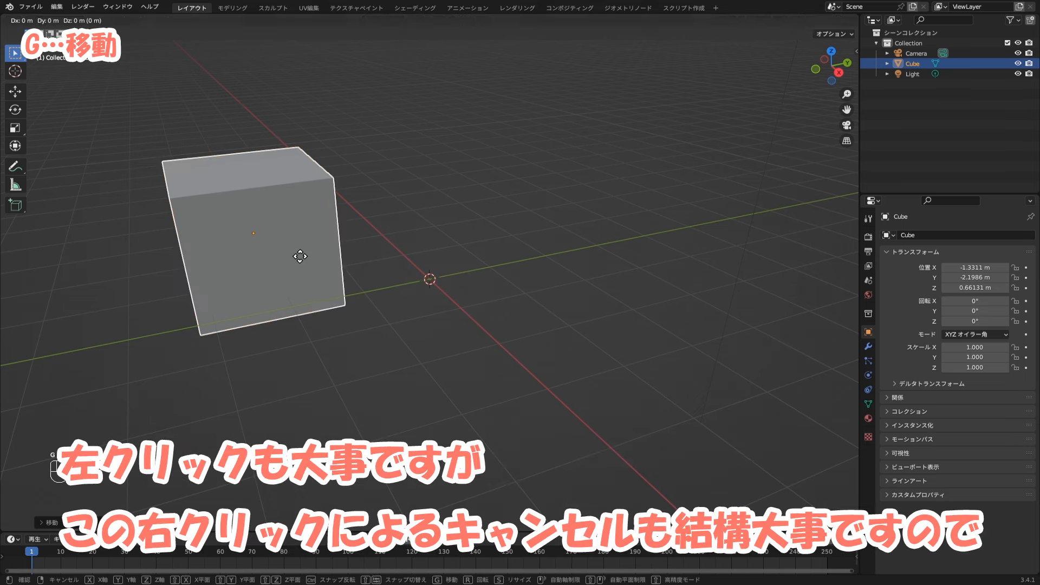
pyautogui.rightClick(731, 298)
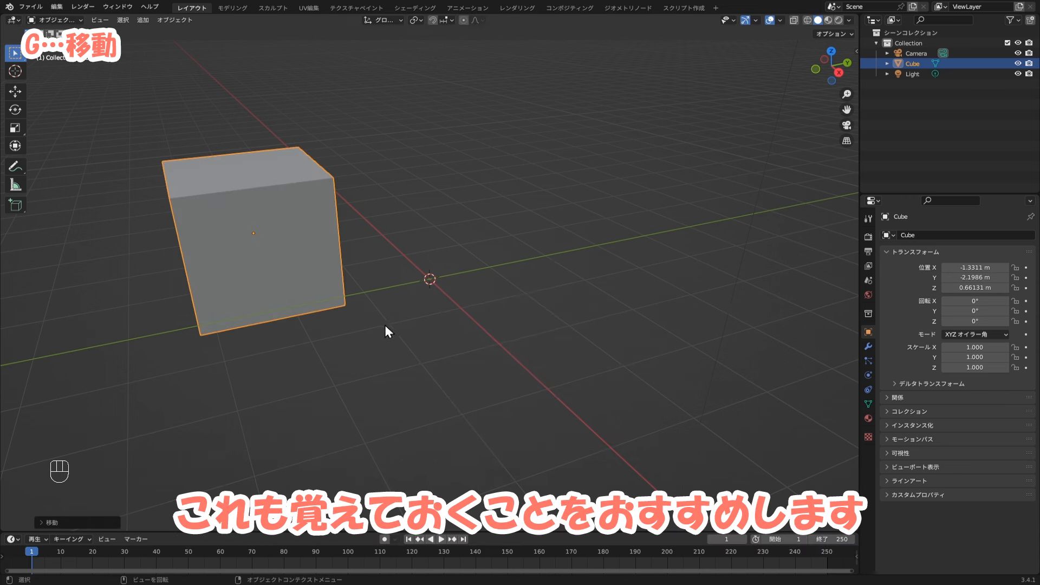
pyautogui.press('ctrl')
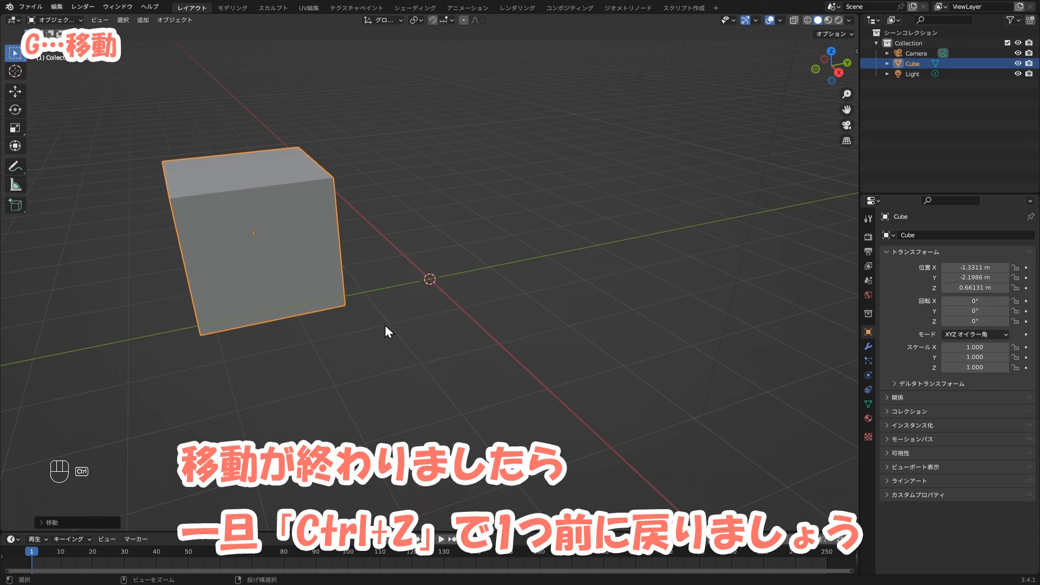
pyautogui.hotkey('ctrl', 'z')
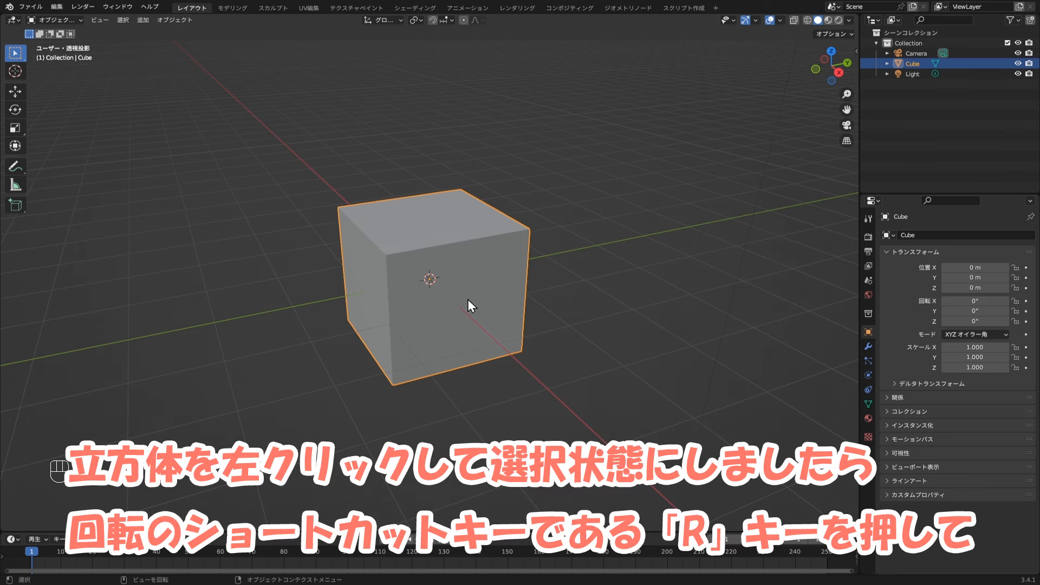
# Select the cube, try rotating it freely around its centre and cancel the rotation.
pyautogui.click(501, 304)
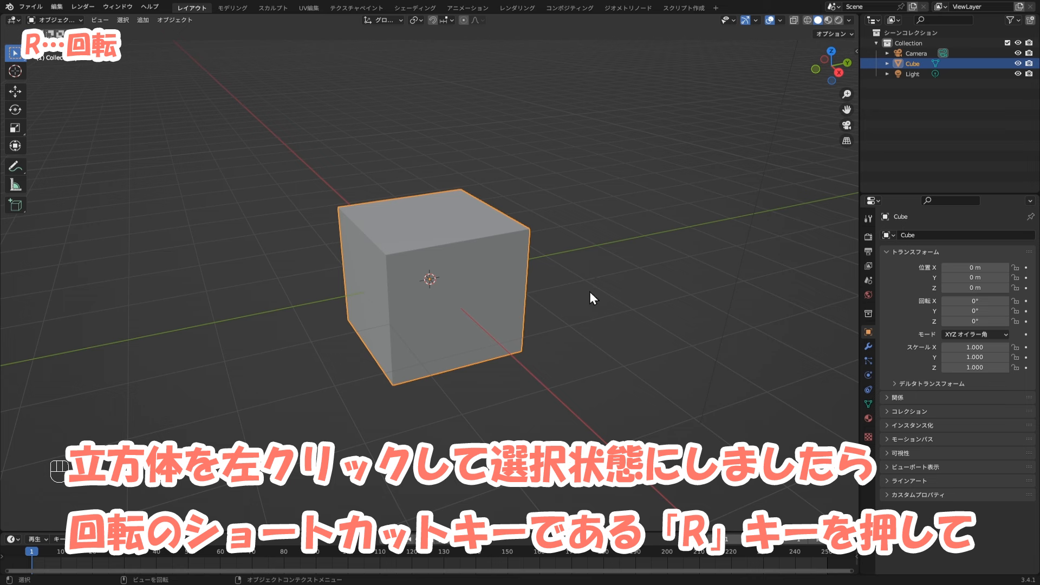
pyautogui.press('r')
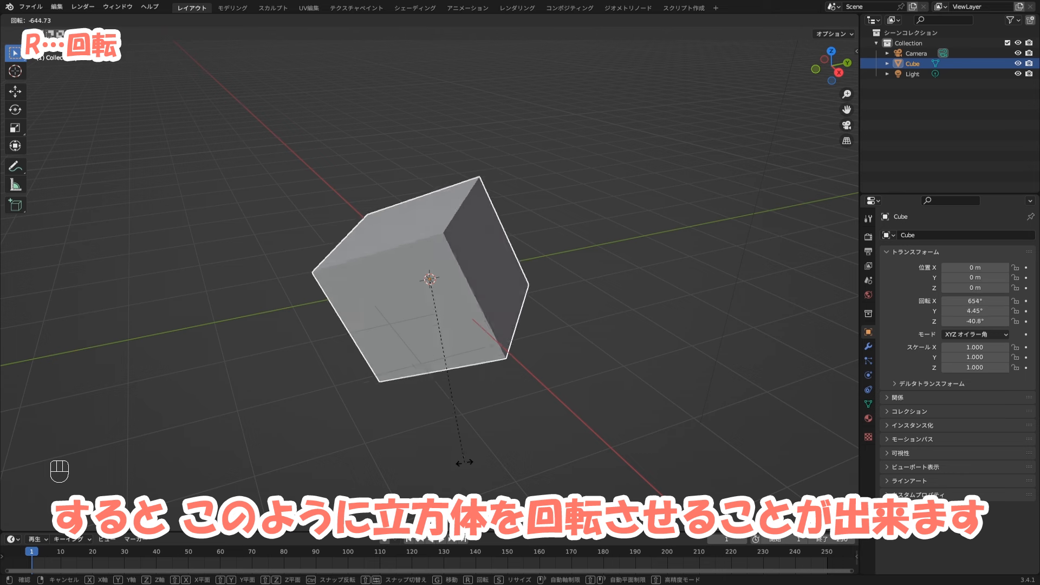
pyautogui.rightClick(608, 317)
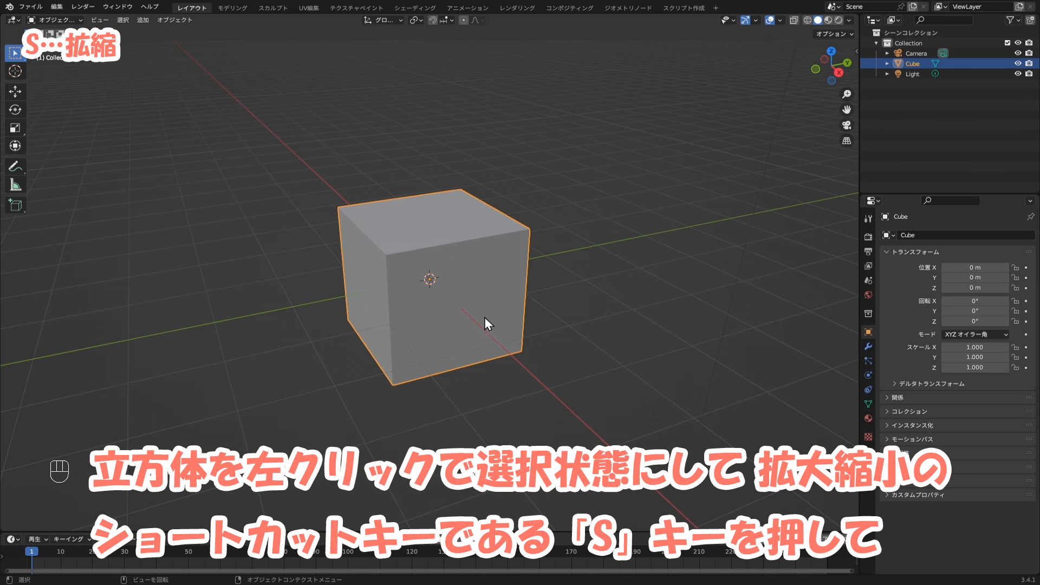
# Select the cube, try scaling it uniformly in all axes and cancel the scaling.
pyautogui.click(485, 317)
pyautogui.press('s')
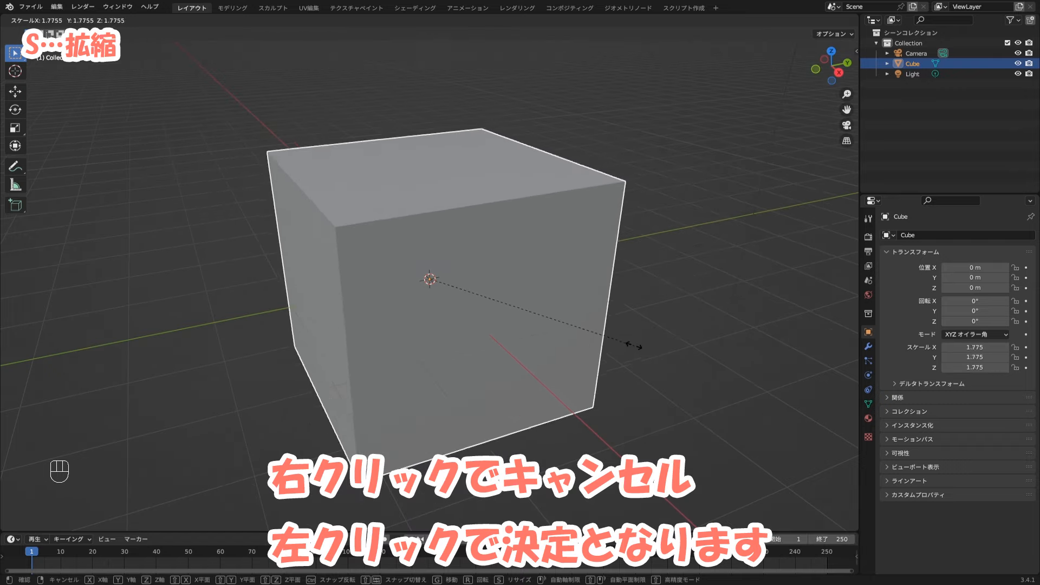
pyautogui.rightClick(449, 288)
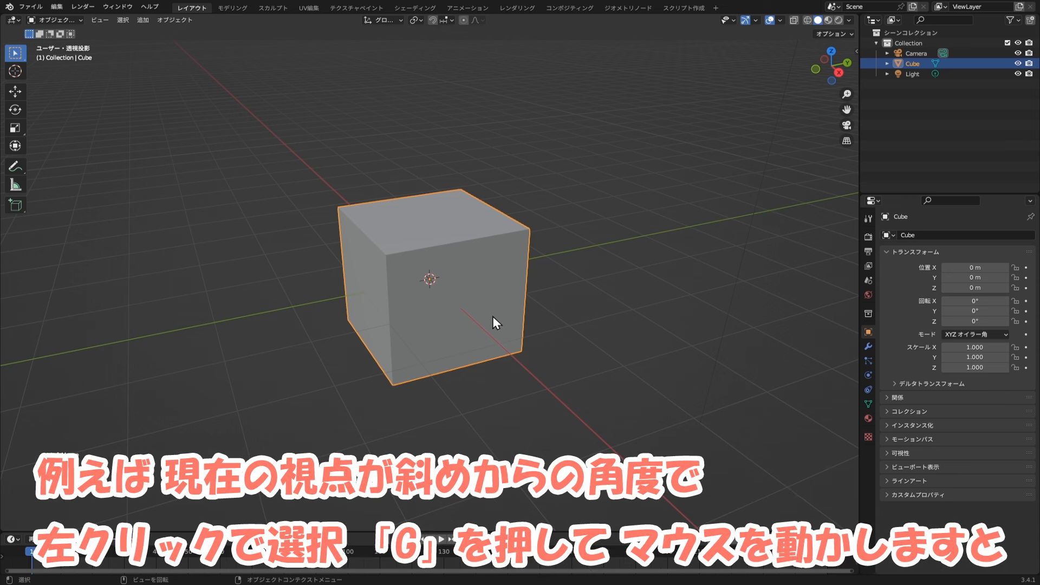
# Move the cube freely in the oblique perspective view and check its new position from another angle.
pyautogui.press('g')
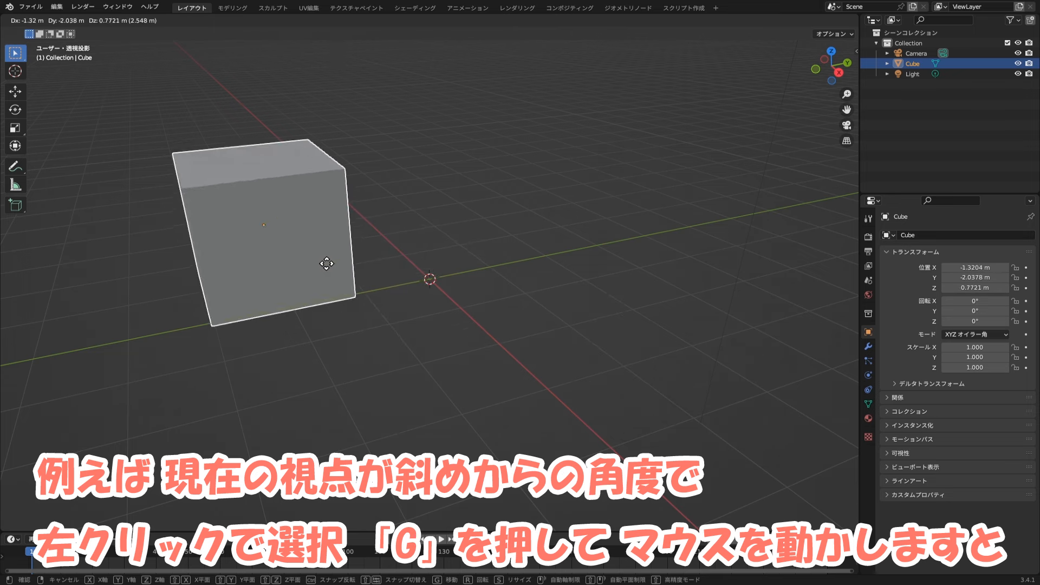
pyautogui.click(299, 171)
pyautogui.moveTo(503, 271); pyautogui.dragTo(531, 374, button='middle')
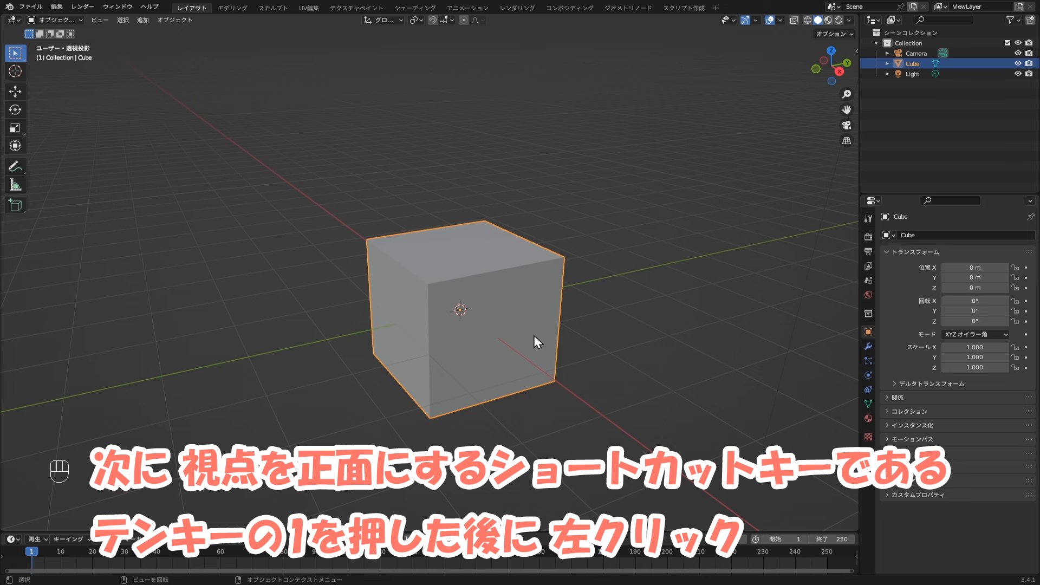
# Switch to the front view, move the cube to about X 3.24 m, Z -0.17 m and inspect it from an angle.
pyautogui.press('KP_1')
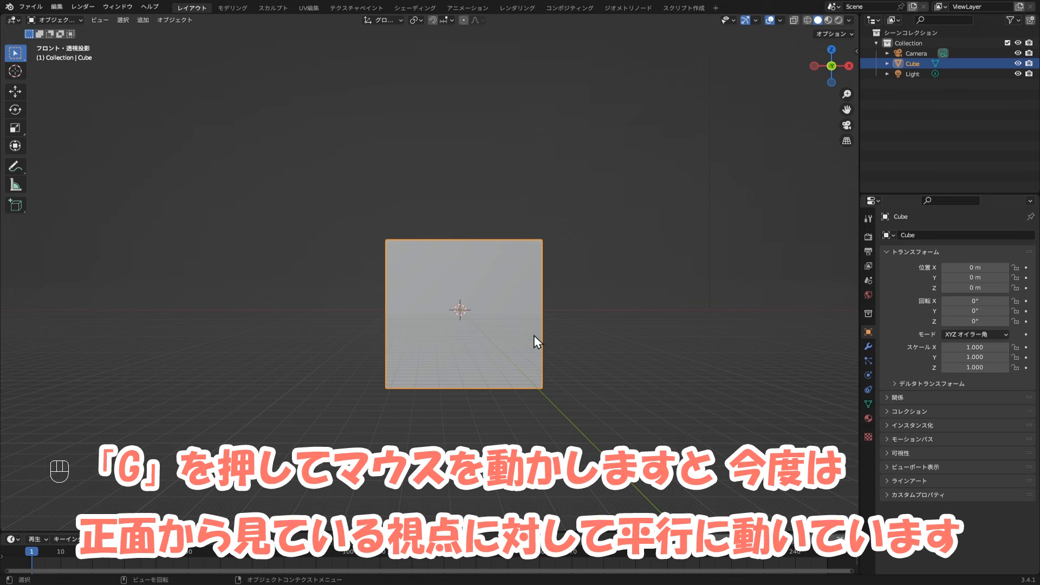
pyautogui.click(534, 336)
pyautogui.press('g')
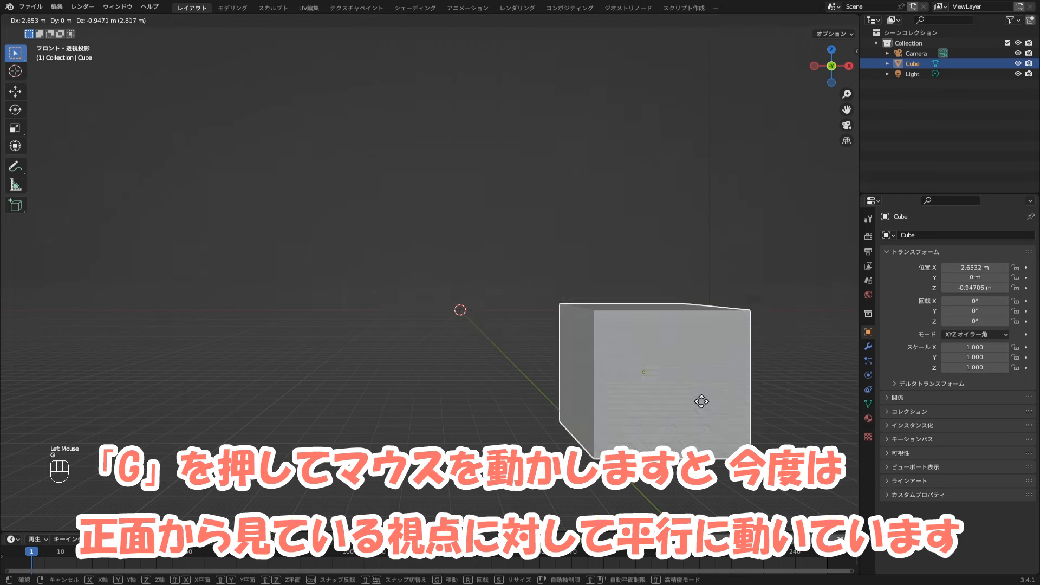
pyautogui.click(692, 346)
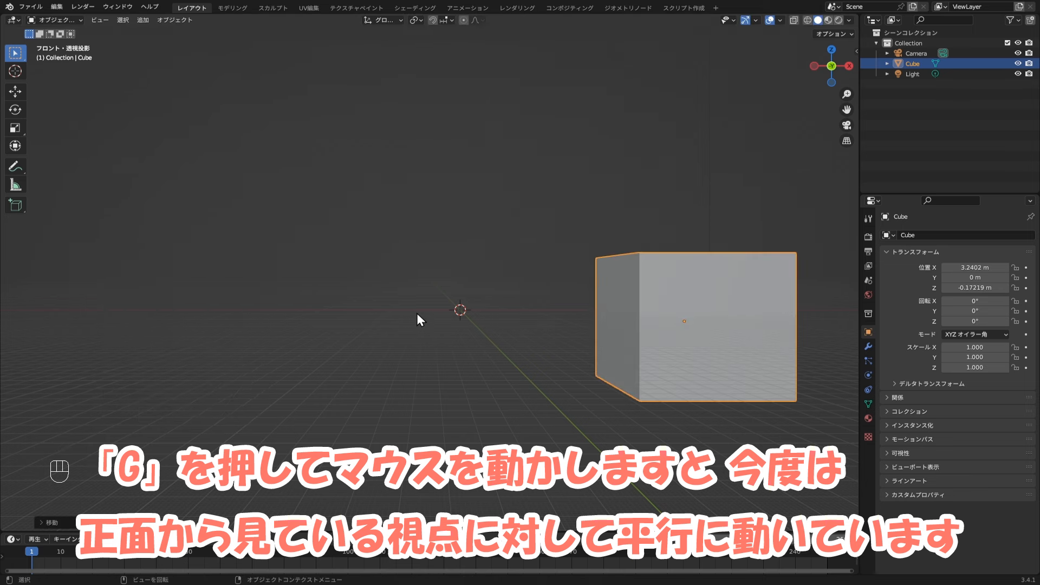
pyautogui.moveTo(373, 287); pyautogui.dragTo(401, 323, button='middle')
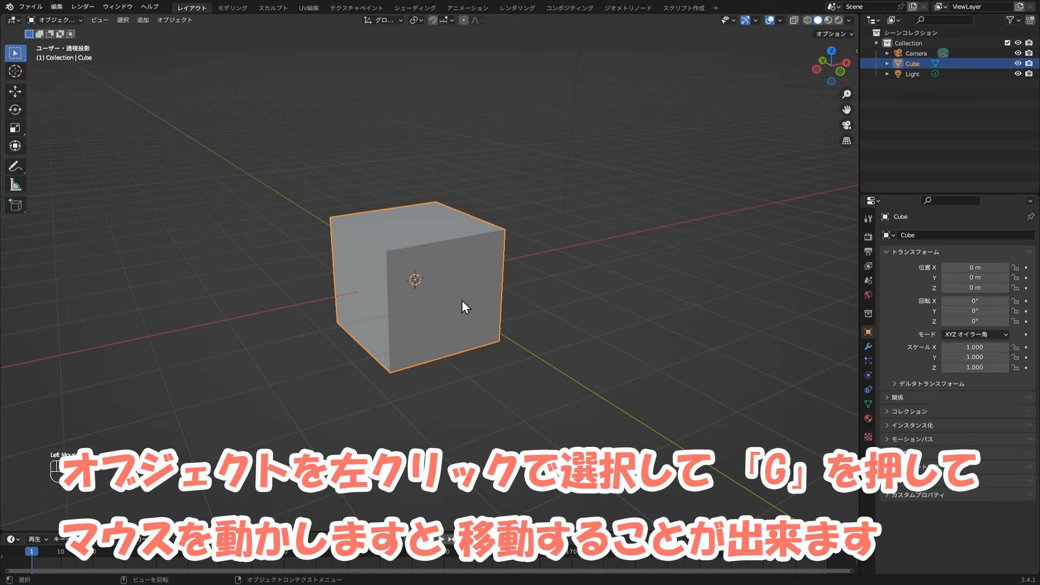
# Try a free move and a free rotation on the cube, cancelling both.
pyautogui.press('g')
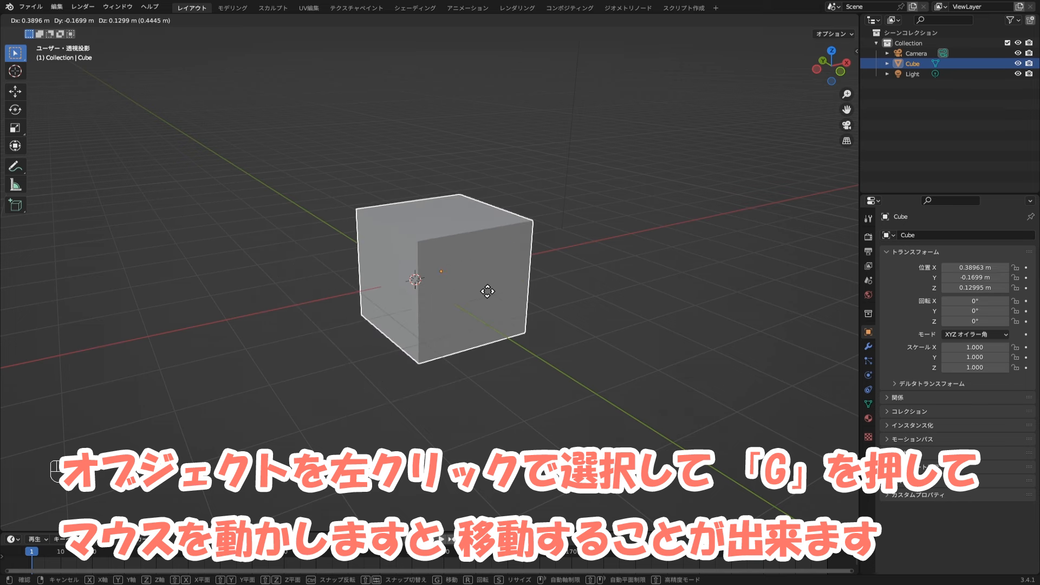
pyautogui.press('r')
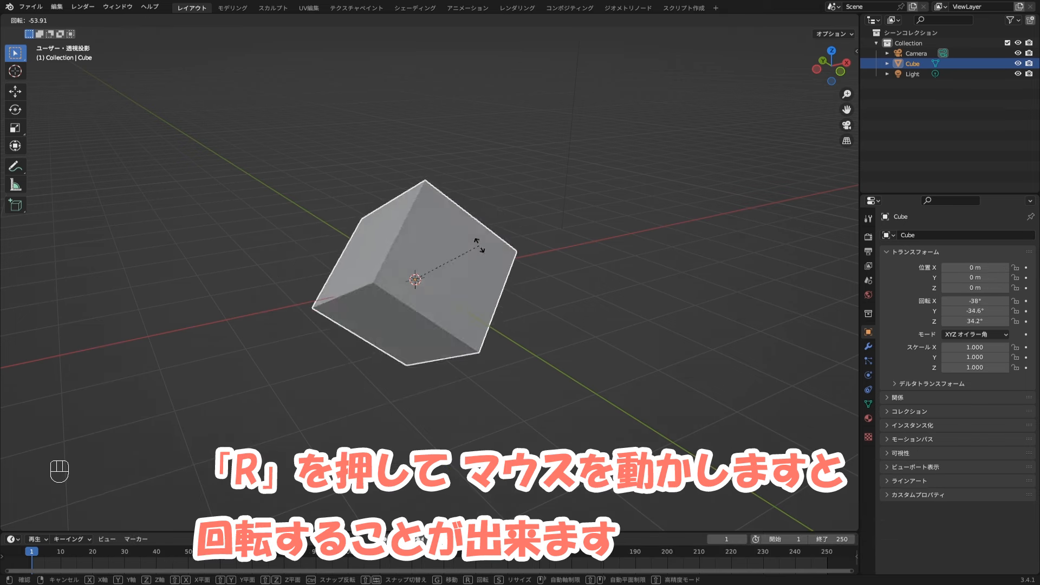
pyautogui.press('Escape')
pyautogui.press('r')
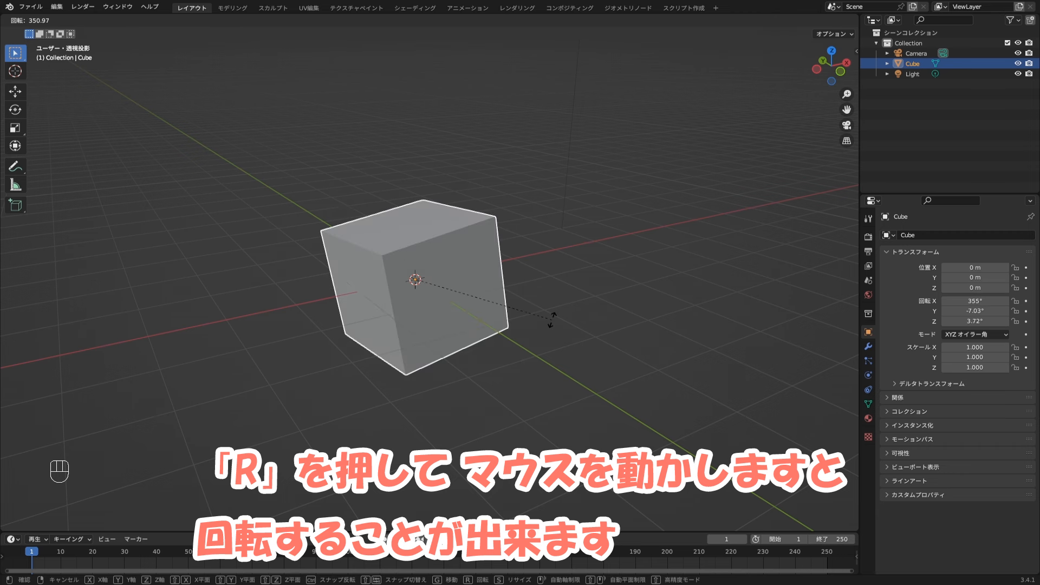
pyautogui.press('Escape')
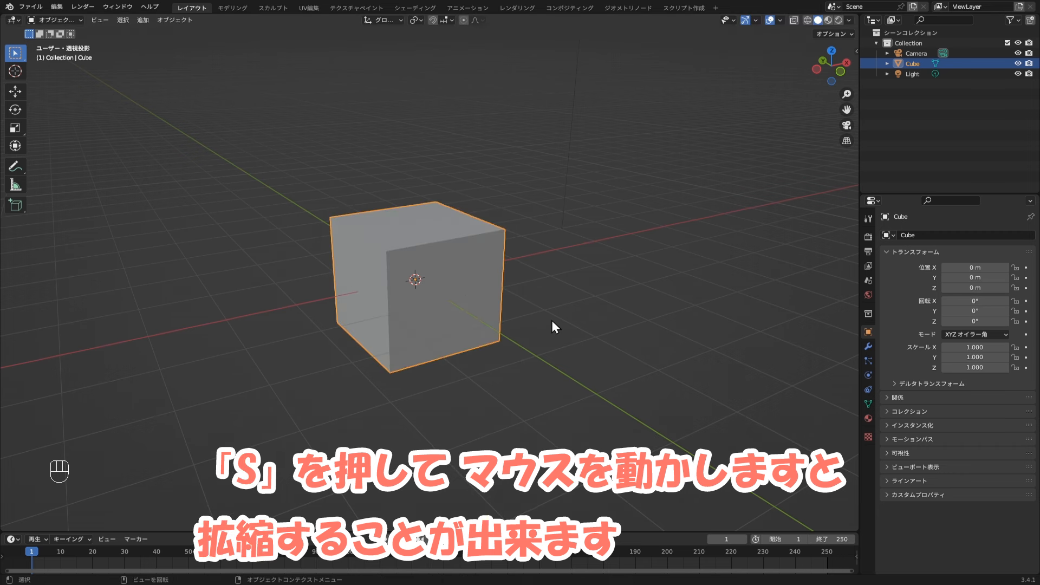
# Try enlarging the cube uniformly to a scale of about 1.21 and cancel it.
pyautogui.press('s')
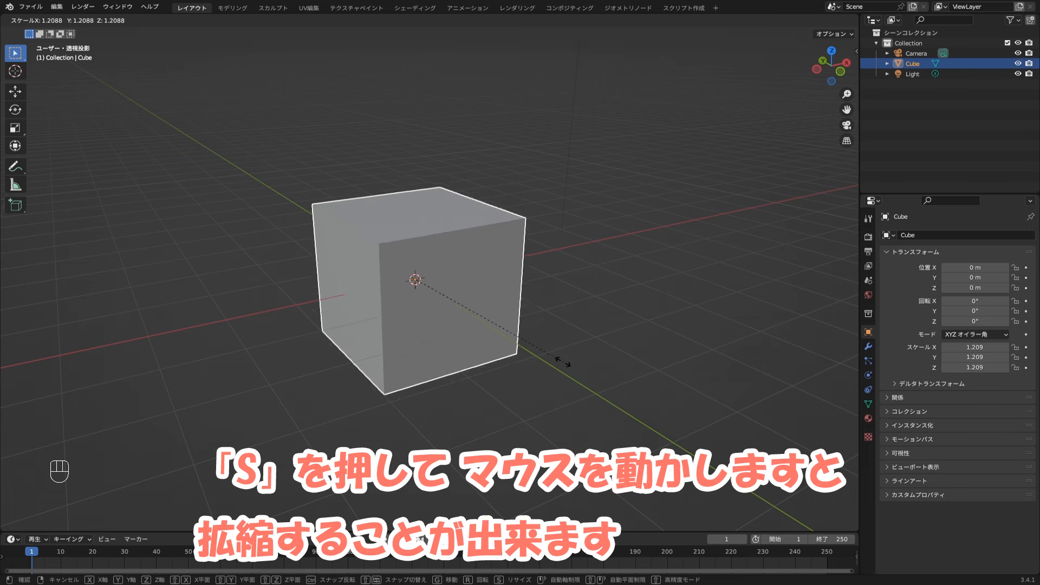
pyautogui.rightClick(563, 361)
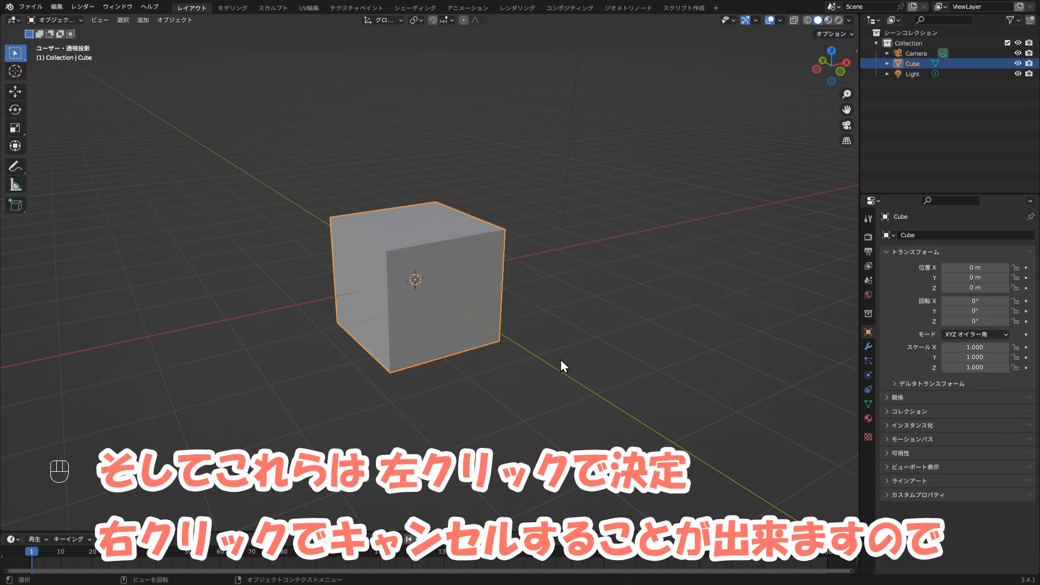
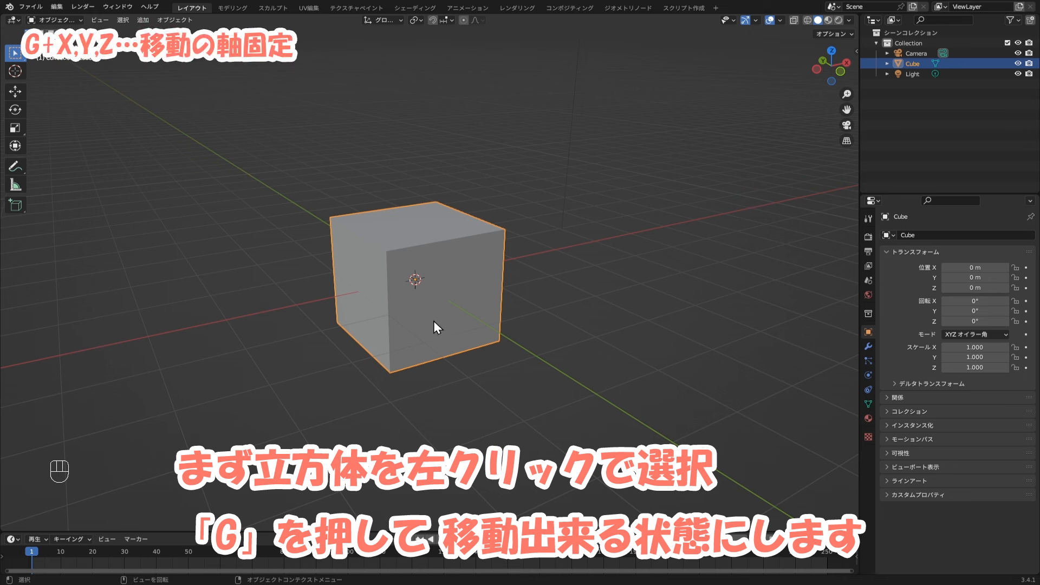
# Try moving the cube locked to X, then Y by about -0.54 m, then Z by about 0.29 m, and cancel the move.
pyautogui.click(426, 297)
pyautogui.press('g')
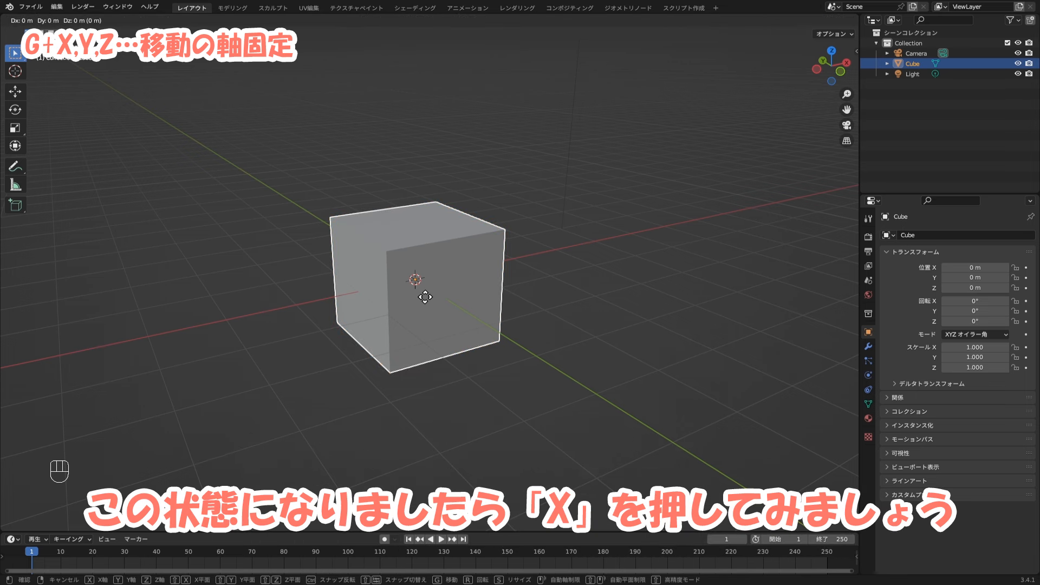
pyautogui.press('x')
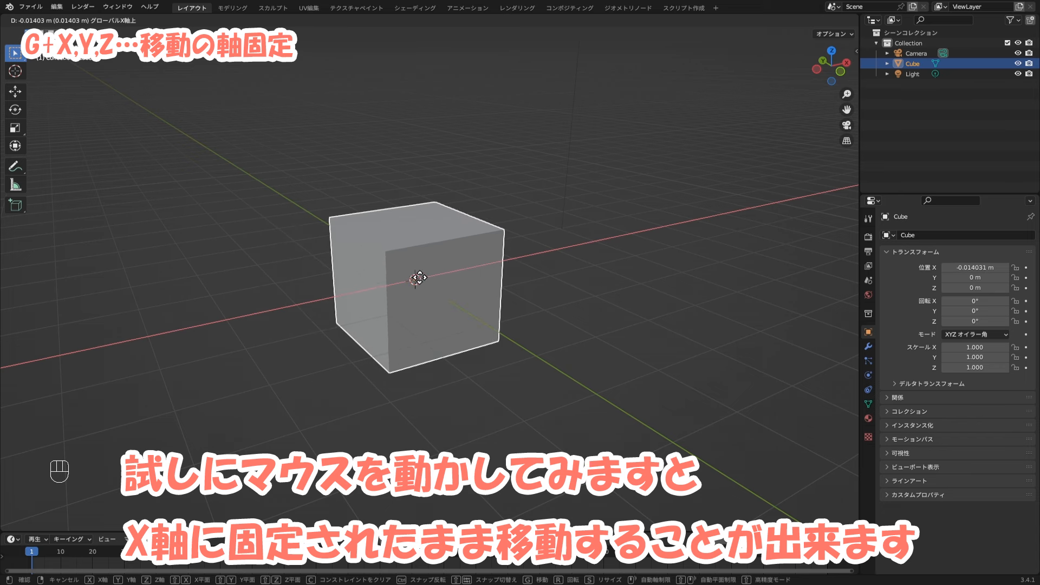
pyautogui.press('y')
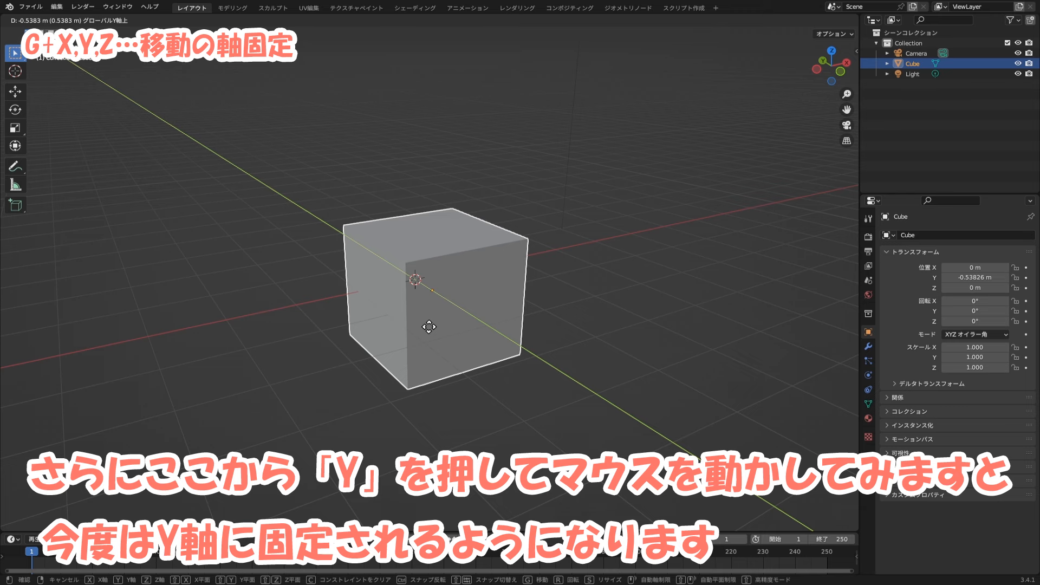
pyautogui.press('z')
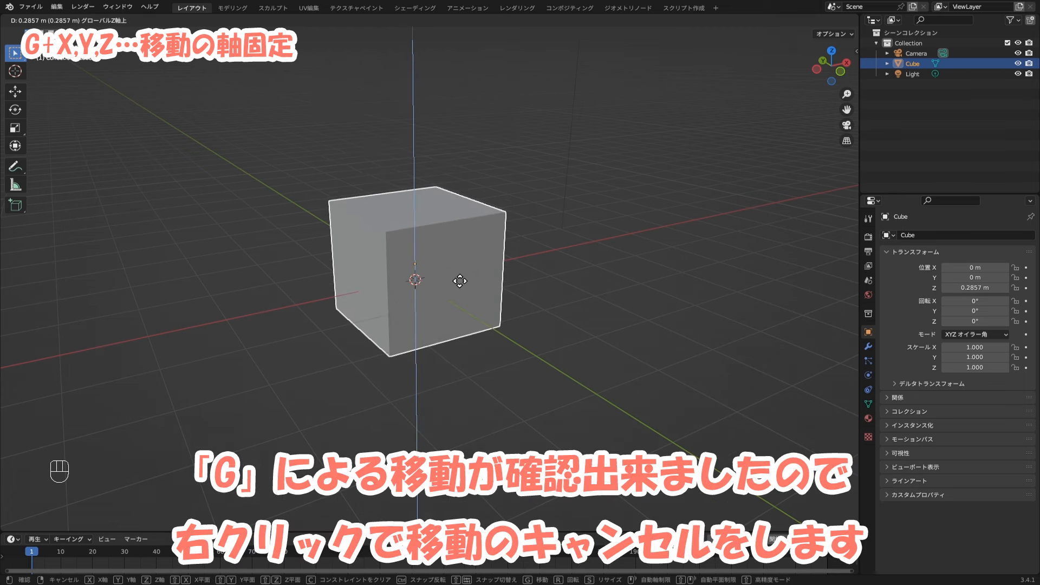
pyautogui.rightClick(459, 280)
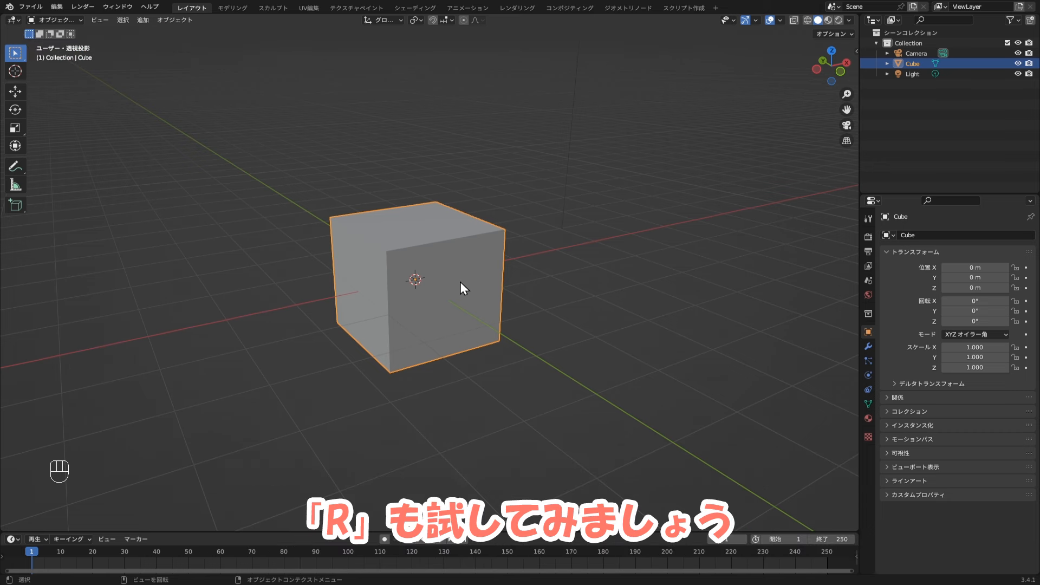
# Try rotating the cube about X by about 20°, about Y by about 7° and about Z by about 301°, and cancel the rotation.
pyautogui.click(463, 302)
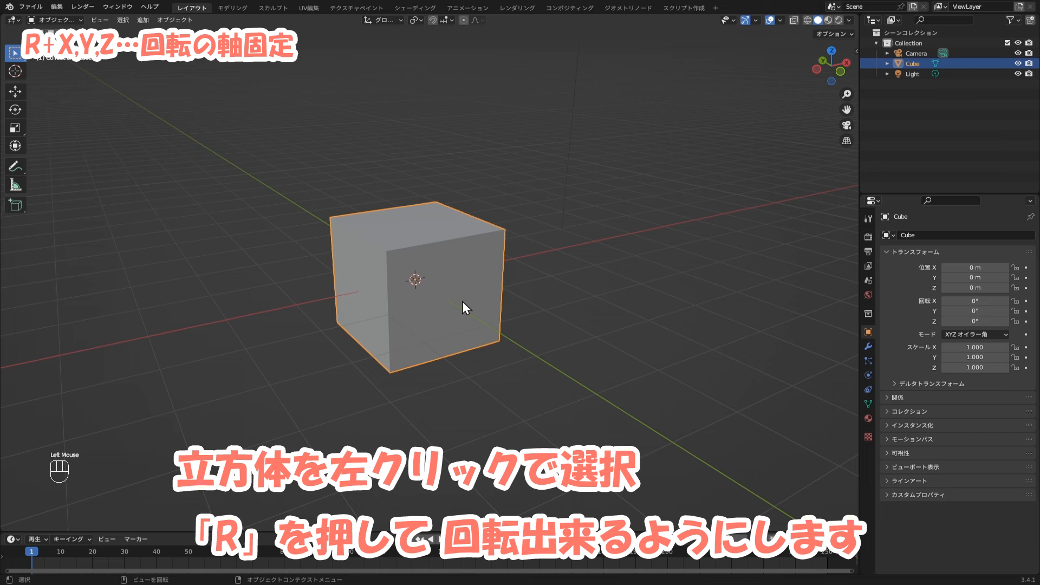
pyautogui.press('r')
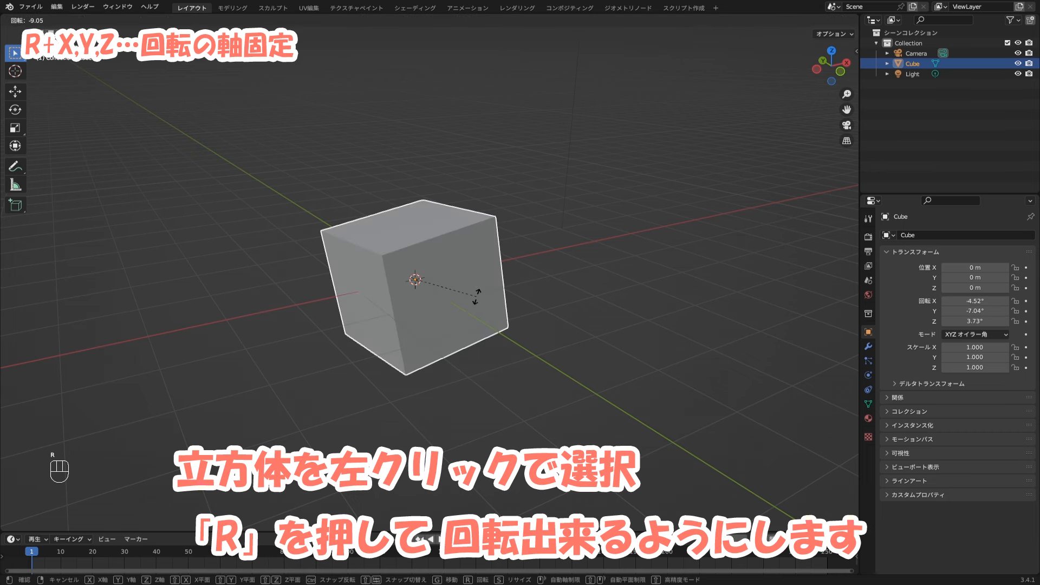
pyautogui.press('x')
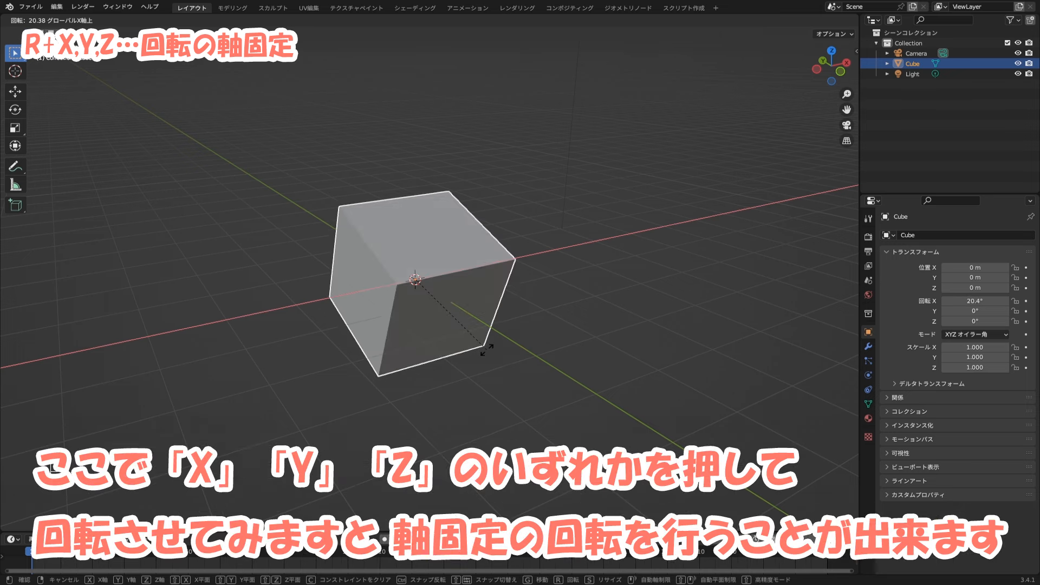
pyautogui.press('y')
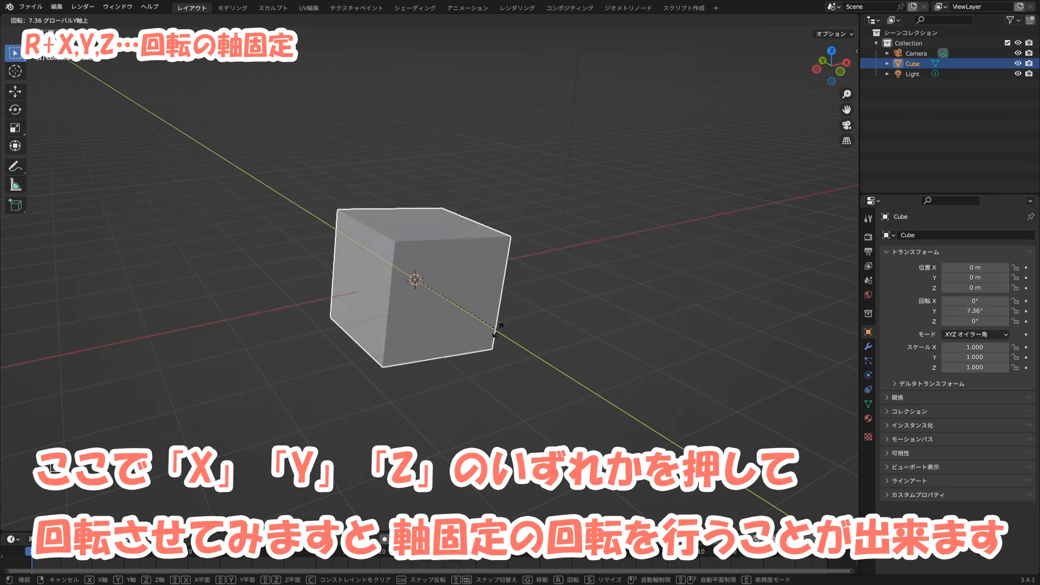
pyautogui.press('z')
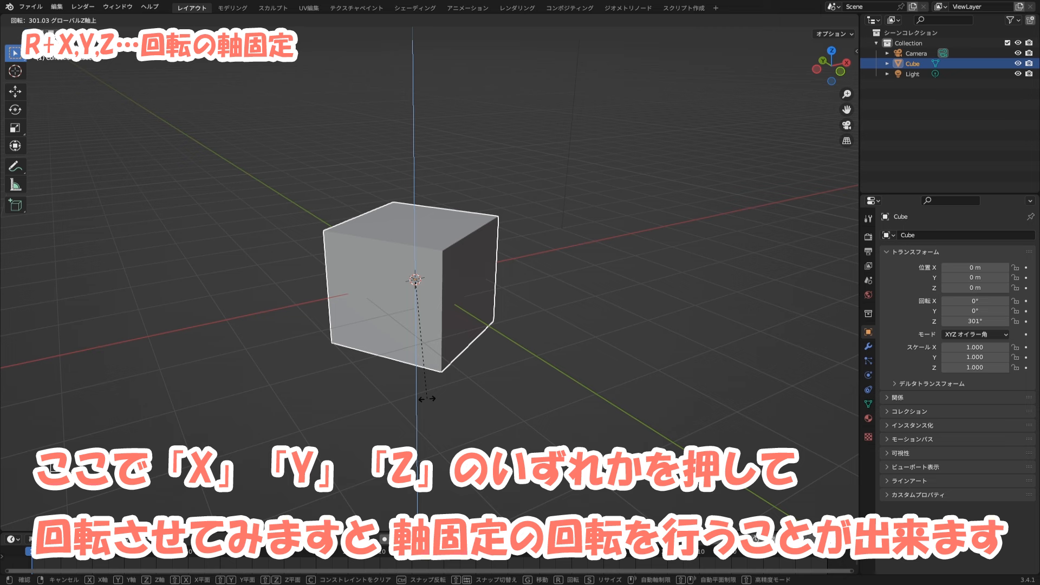
pyautogui.rightClick(429, 405)
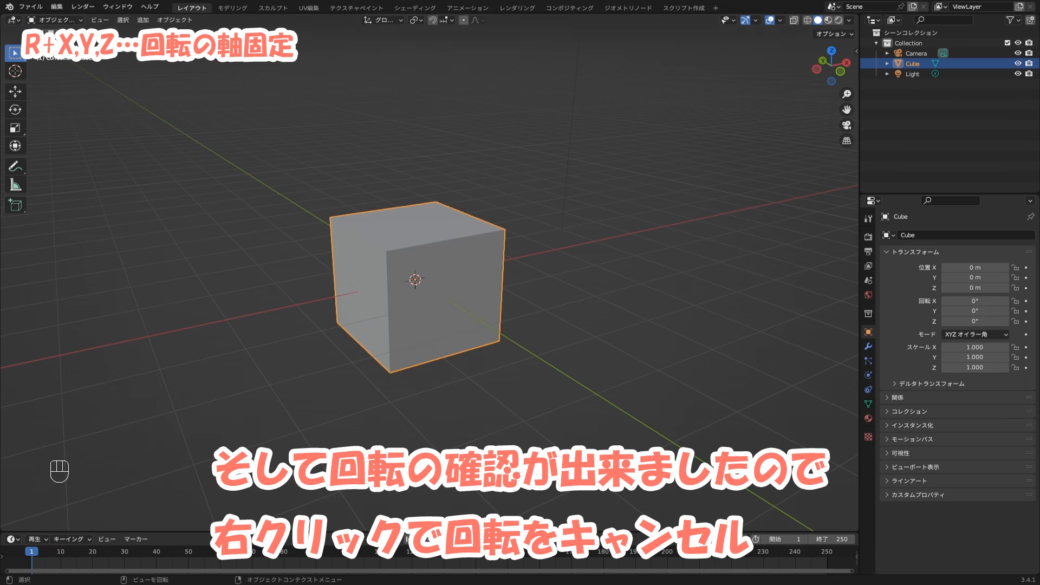
# Try scaling the cube along X to about 1.55, Y to about 2.36 and Z to about 2.08, and cancel the scaling.
pyautogui.click(469, 341)
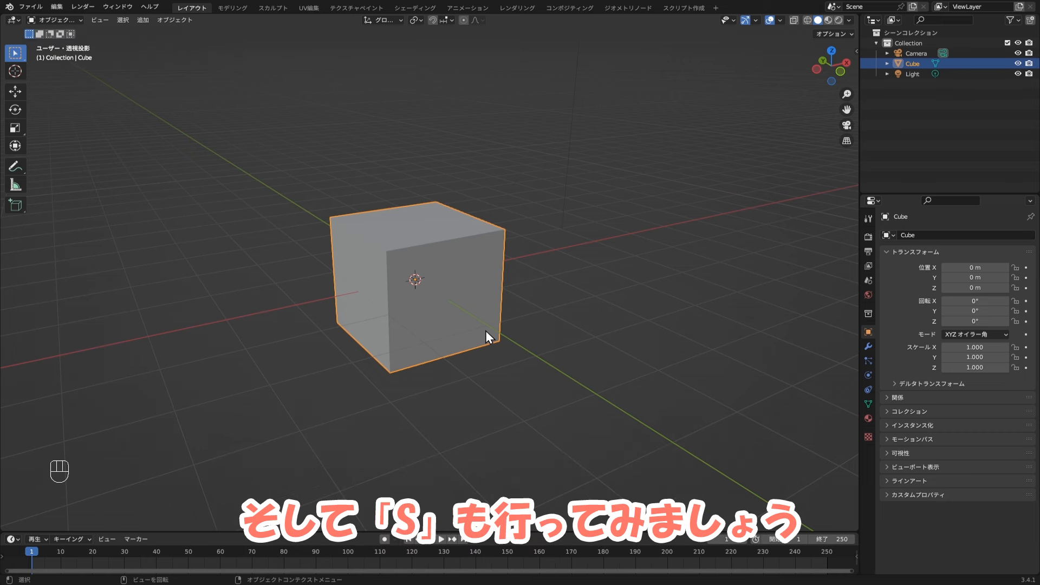
pyautogui.click(458, 288)
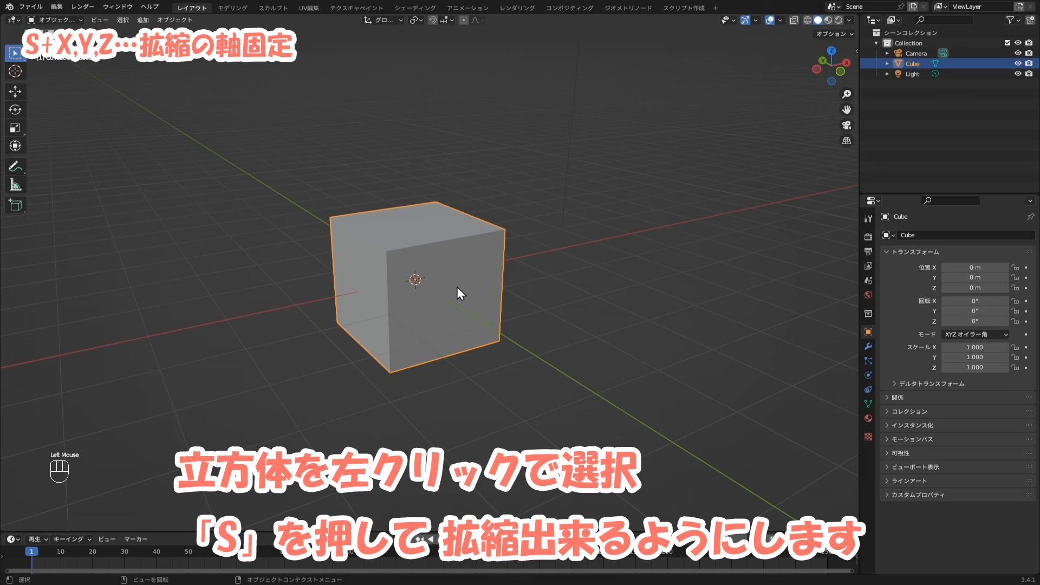
pyautogui.press('s')
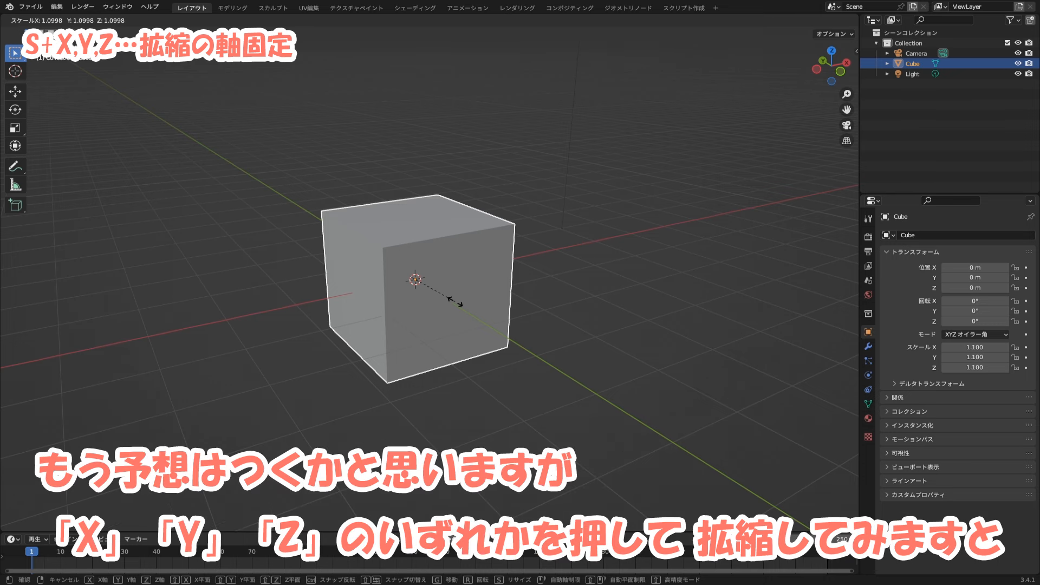
pyautogui.press('x')
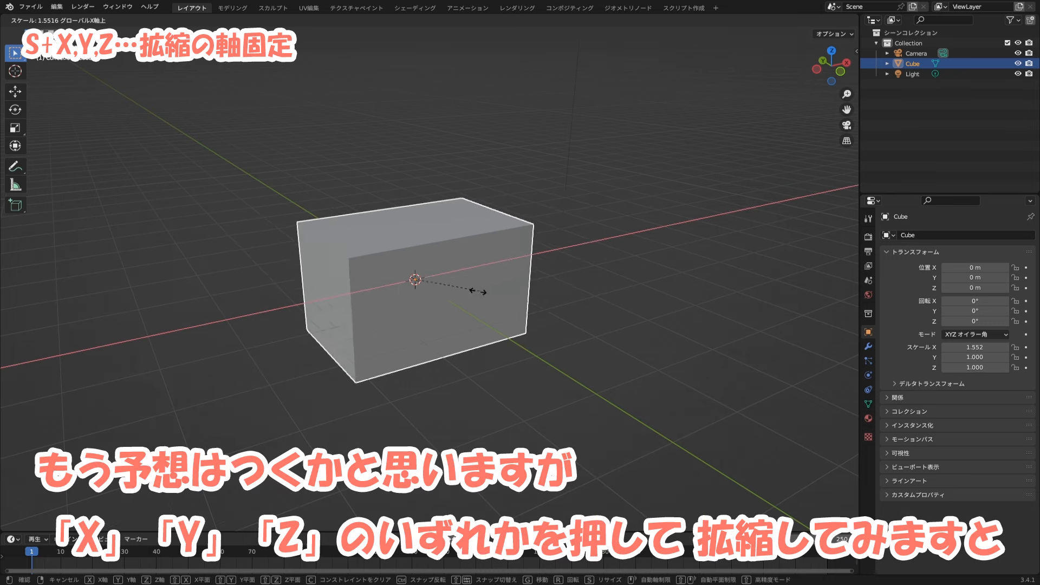
pyautogui.press('y')
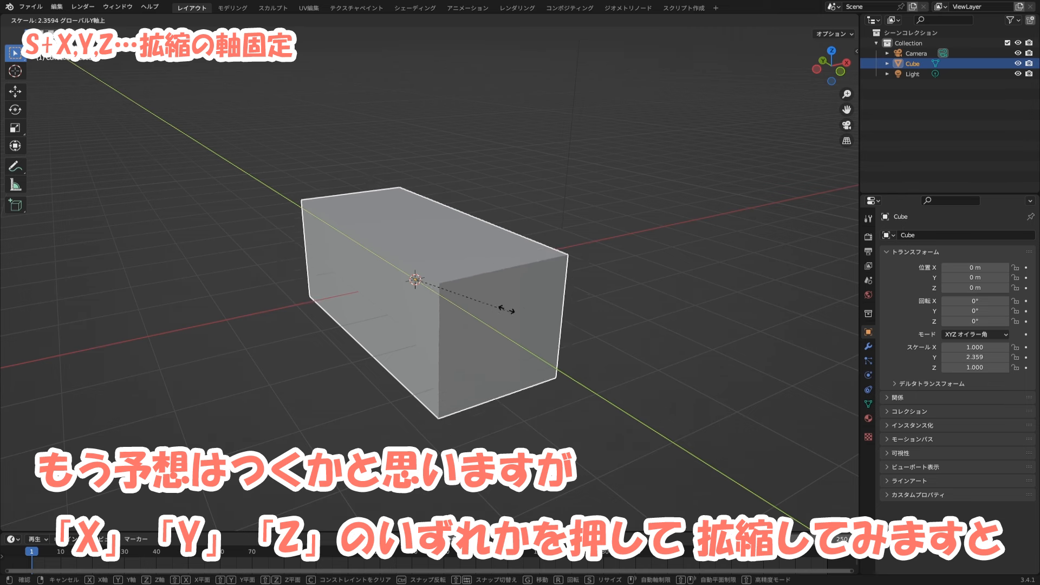
pyautogui.press('z')
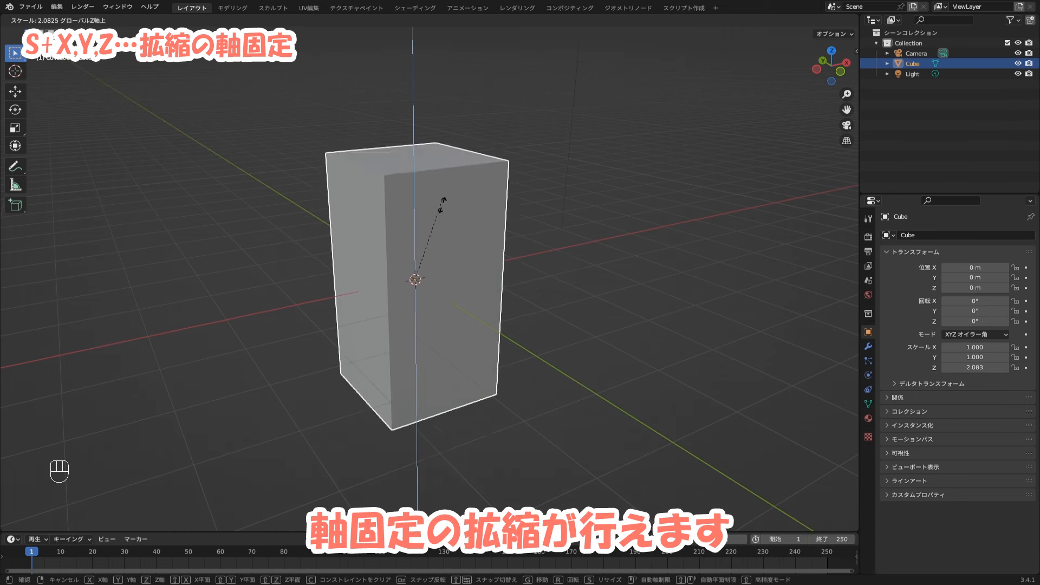
pyautogui.rightClick(423, 236)
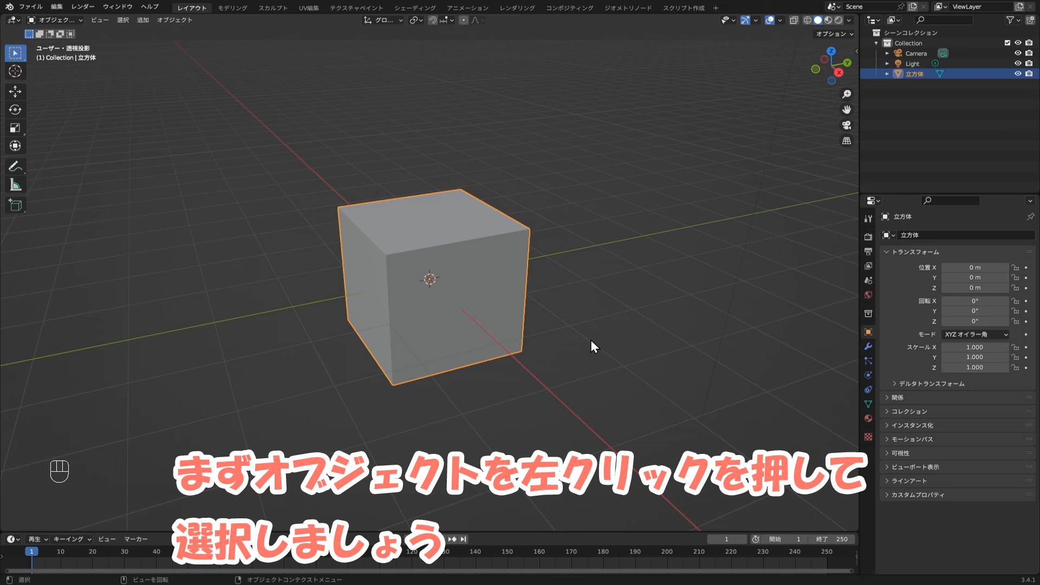
# Select the cube and delete it from the scene.
pyautogui.click(482, 305)
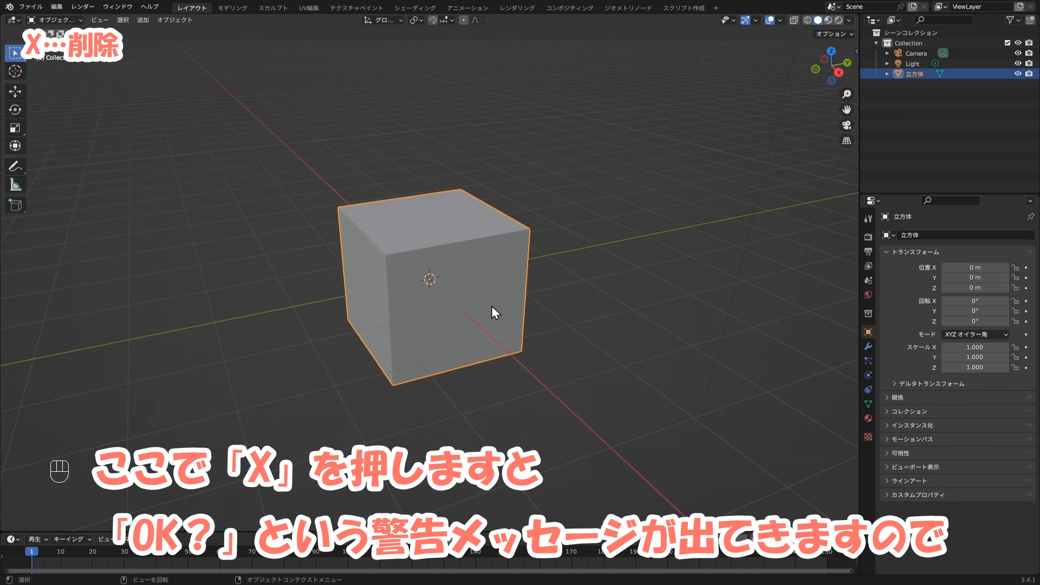
pyautogui.press('x')
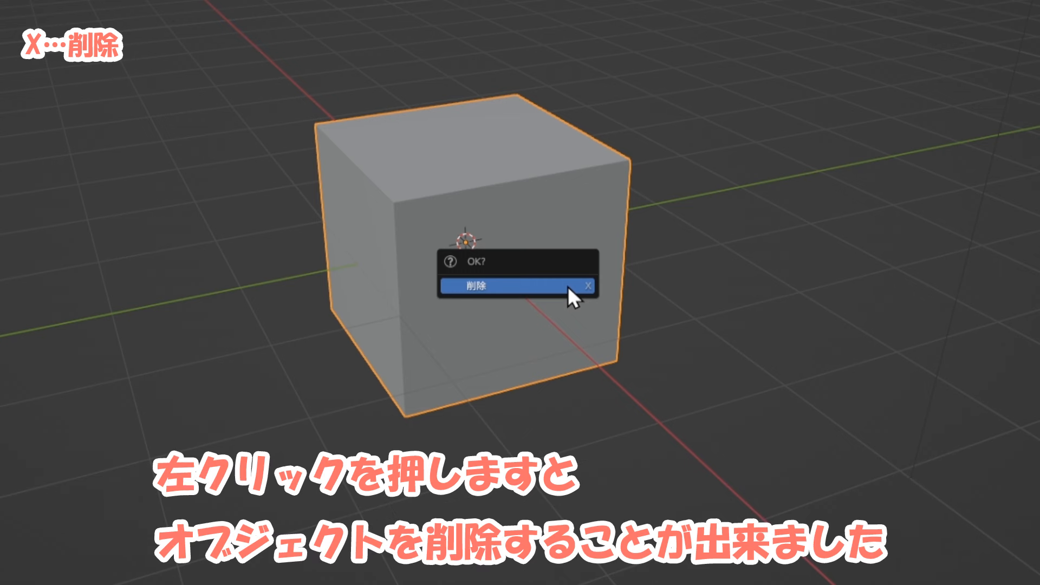
pyautogui.click(568, 286)
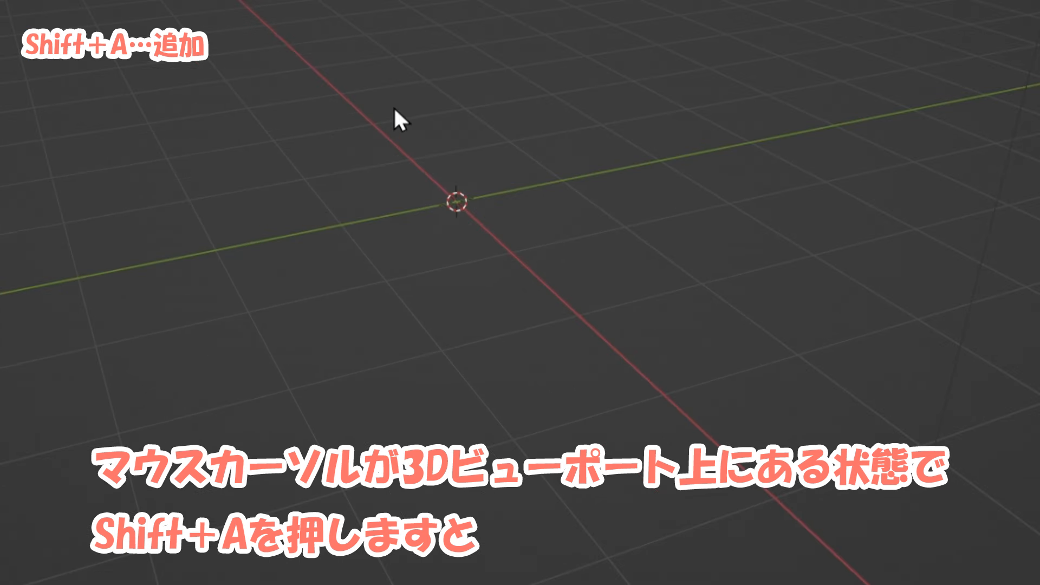
# Add a new cube (立方体) mesh at the 3D cursor.
pyautogui.hotkey('shift', 'a')
pyautogui.moveTo(395, 108)
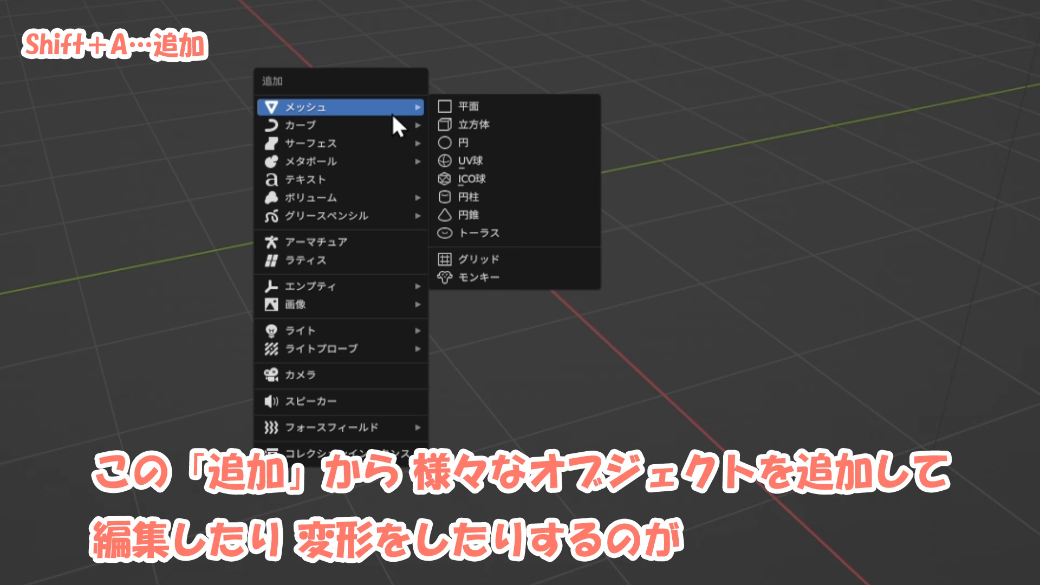
pyautogui.moveTo(382, 141)
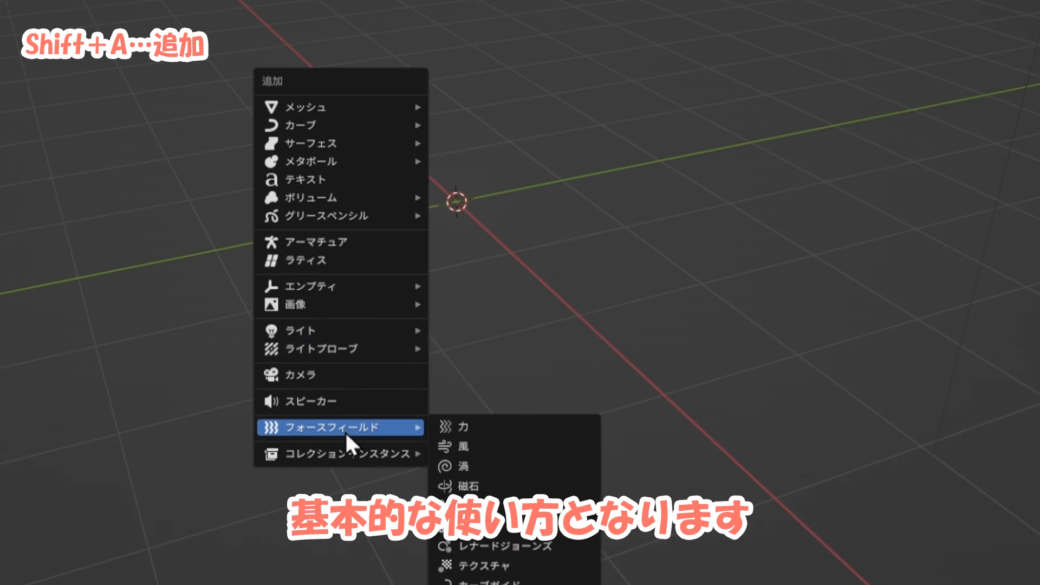
pyautogui.moveTo(348, 106)
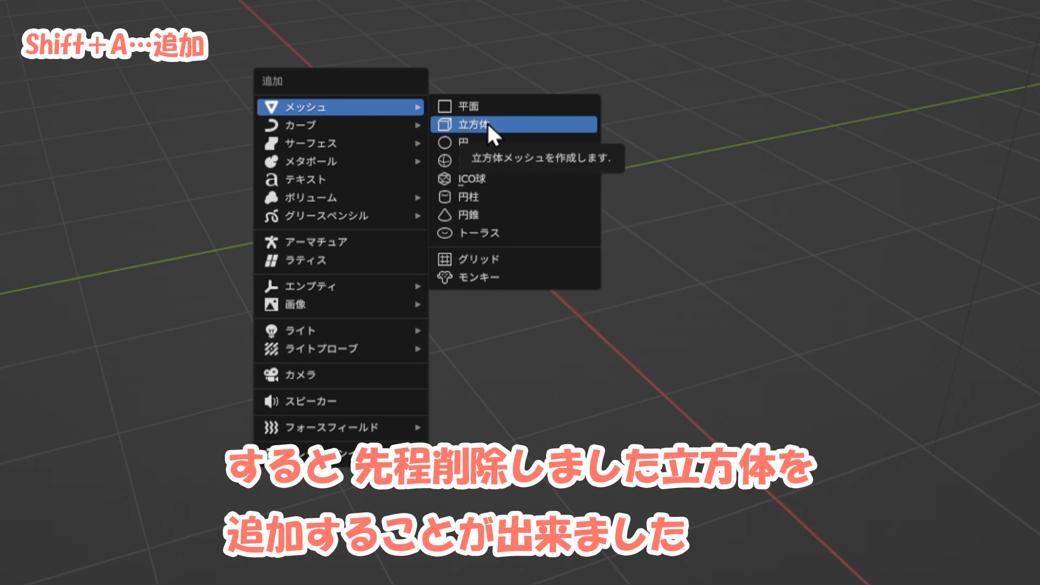
pyautogui.click(487, 123)
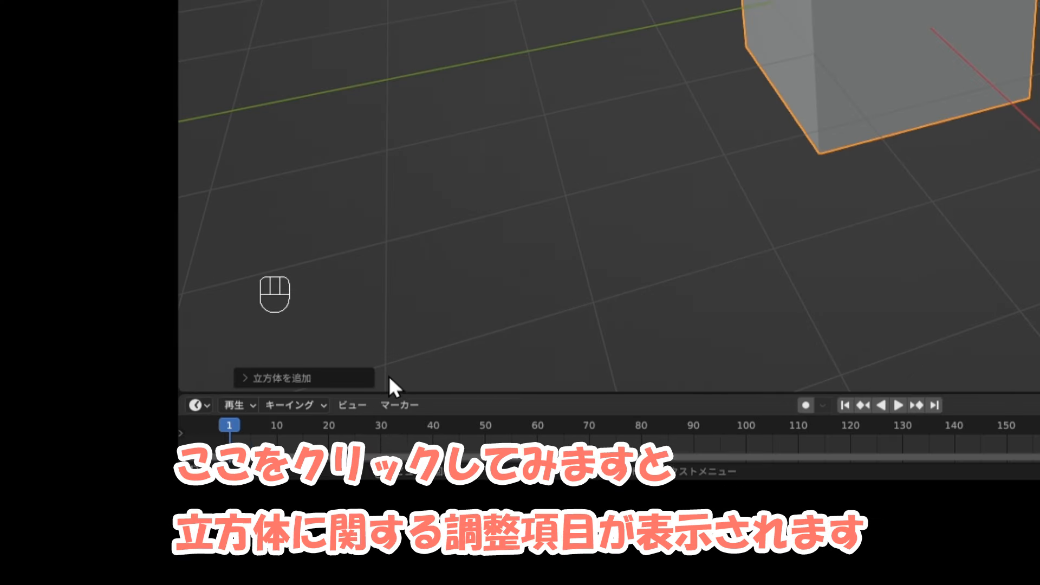
# Examine the new cube's creation settings, dismiss them, then reselect the cube, recall the settings and dismiss them again.
pyautogui.click(268, 377)
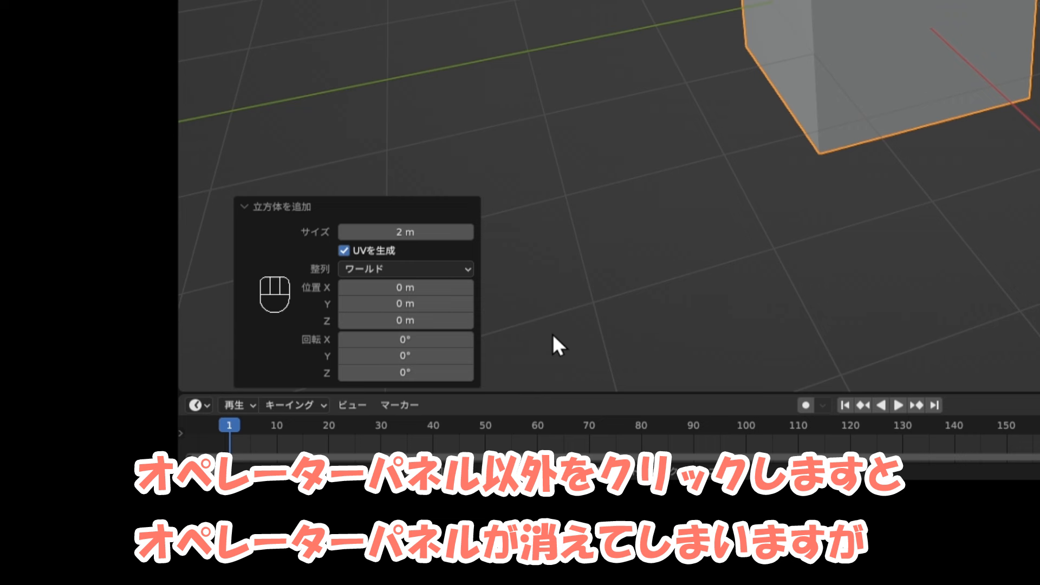
pyautogui.click(858, 285)
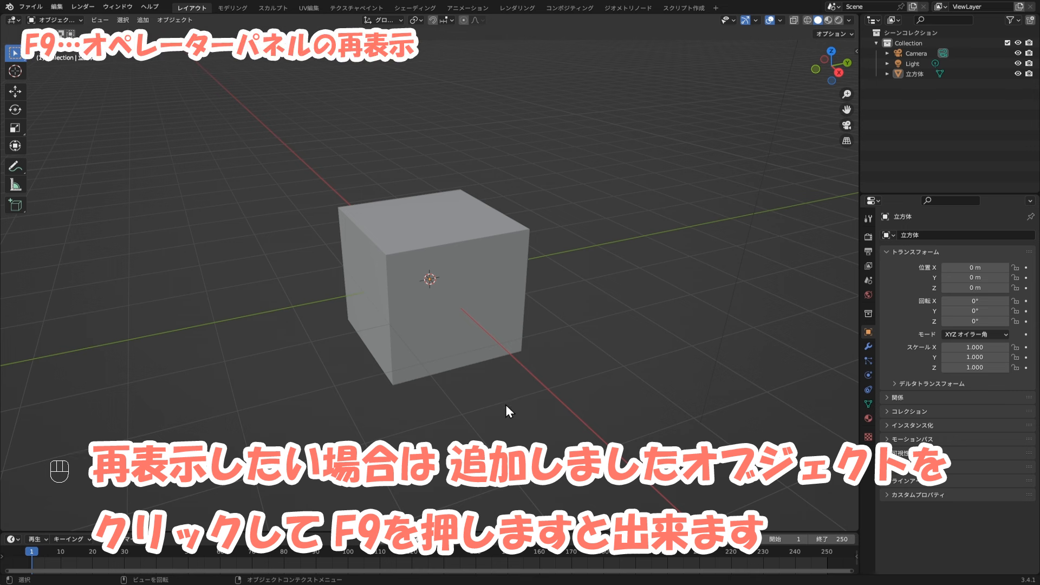
pyautogui.click(479, 309)
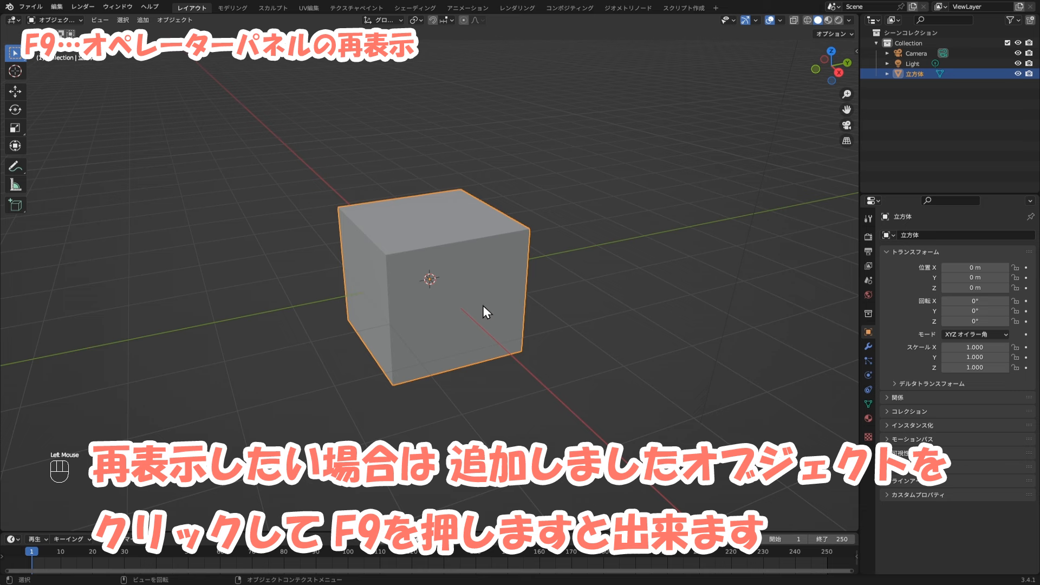
pyautogui.press('F9')
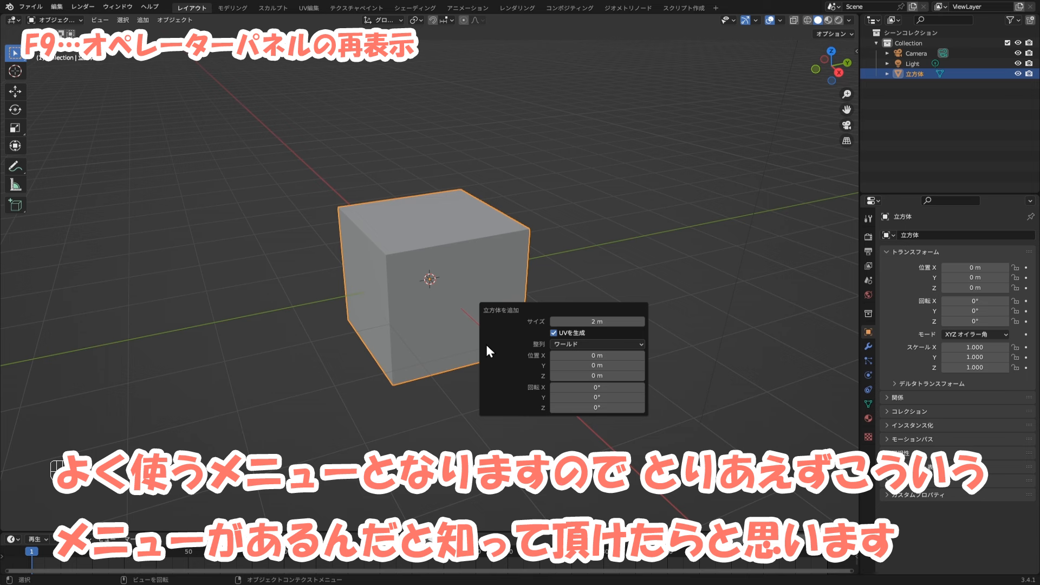
pyautogui.click(473, 405)
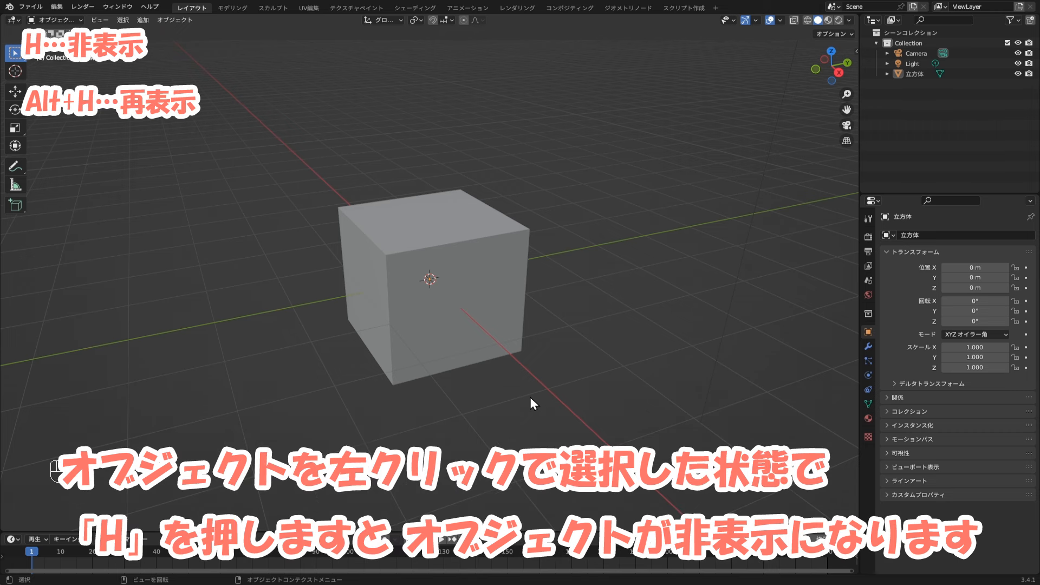
# Hide the selected cube and reveal all hidden objects again.
pyautogui.click(467, 308)
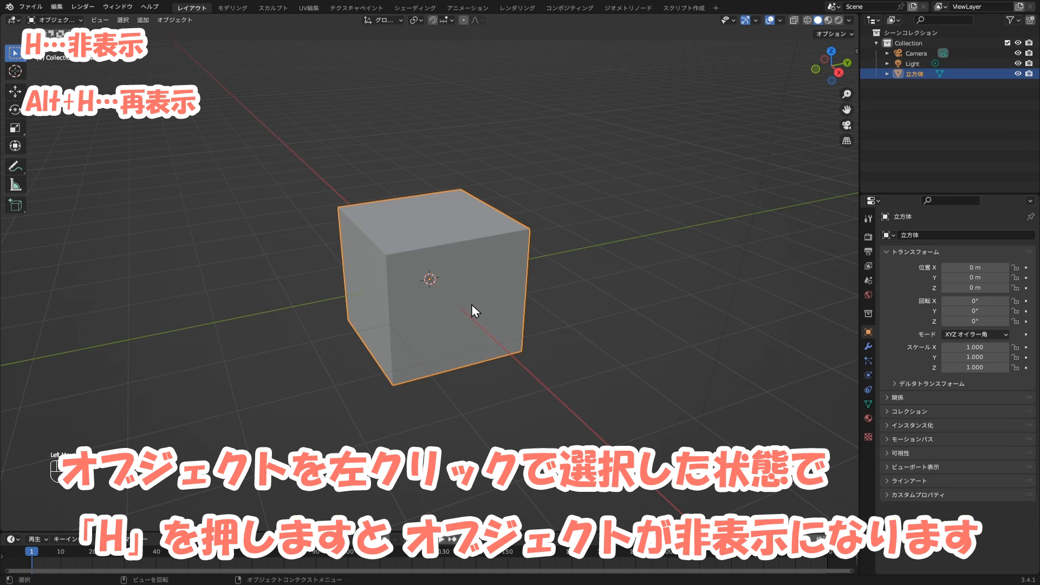
pyautogui.press('h')
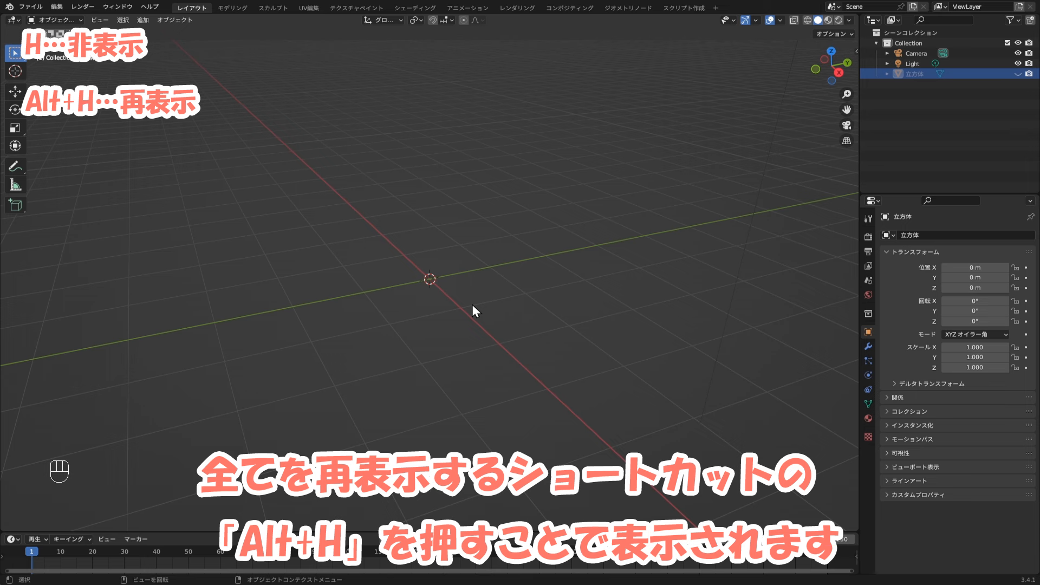
pyautogui.hotkey('alt', 'h')
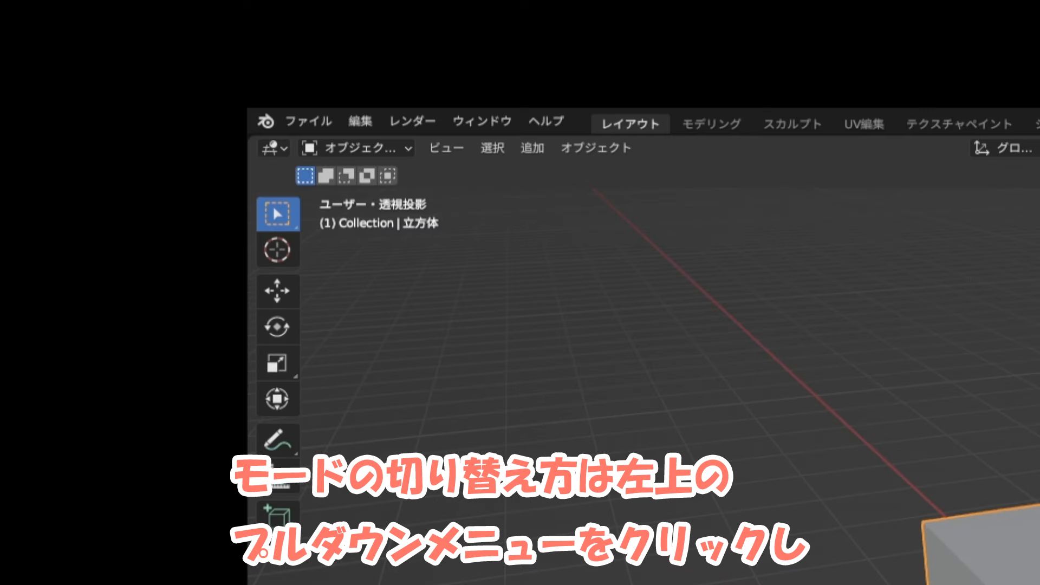
# Review the available interaction modes and choose Object Mode (オブジェクトモード) for the cube.
pyautogui.click(385, 146)
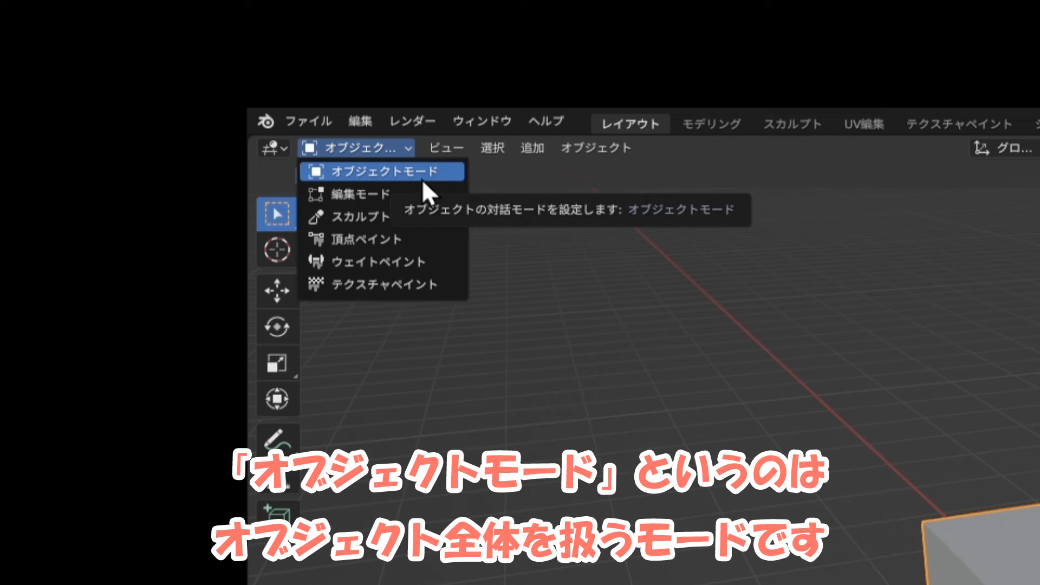
pyautogui.click(421, 178)
pyautogui.scroll(-4, 431, 284)
pyautogui.keyDown('shift'); pyautogui.moveTo(431, 284); pyautogui.dragTo(441, 323, button='middle'); pyautogui.keyUp('shift')
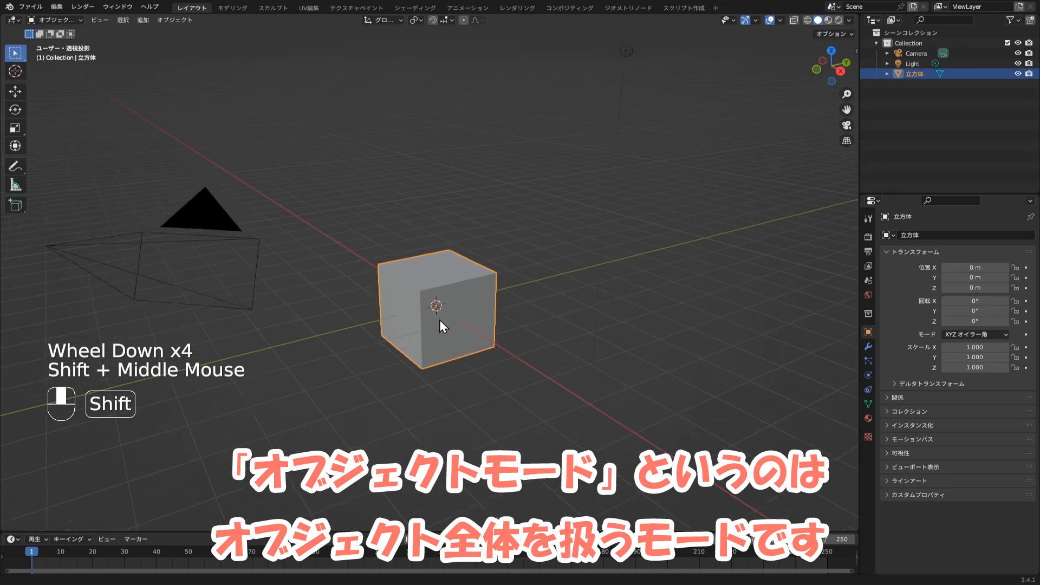
# Select the camera, the light and the cube together.
pyautogui.scroll(-1, 441, 323)
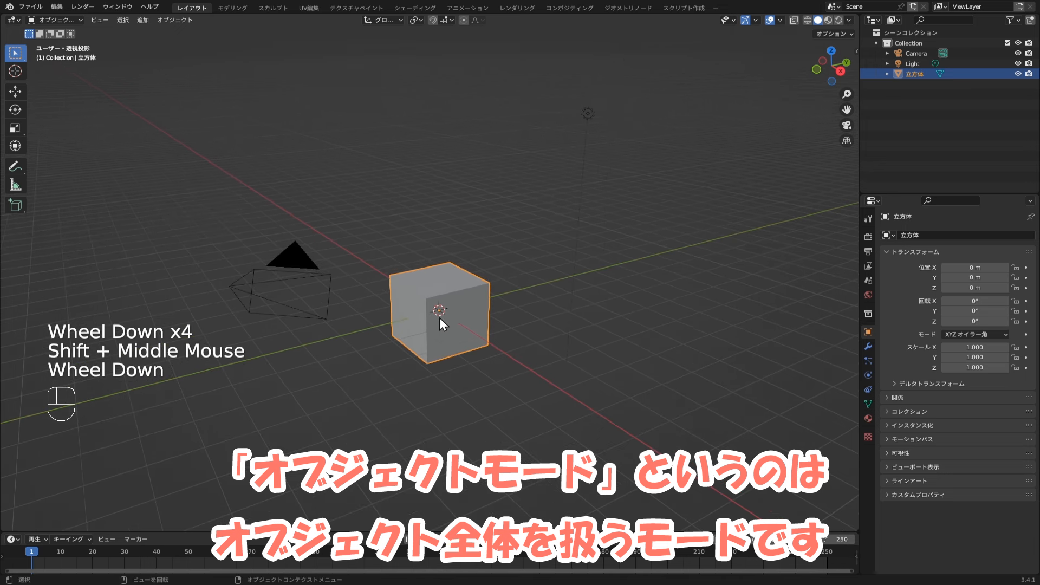
pyautogui.click(305, 267)
pyautogui.keyDown('shift'); pyautogui.click(585, 111); pyautogui.keyUp('shift')
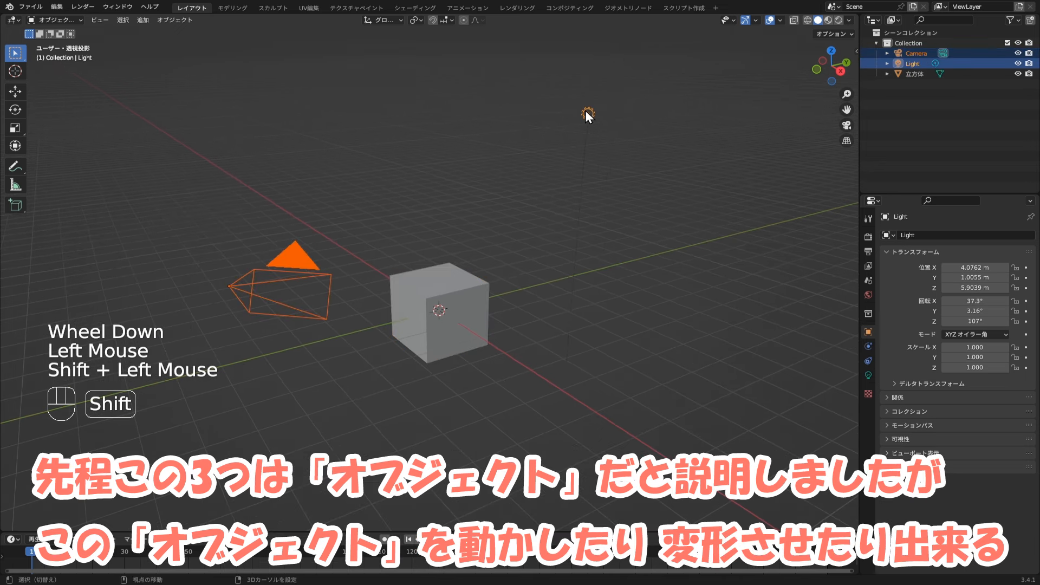
pyautogui.keyDown('shift'); pyautogui.click(441, 313); pyautogui.keyUp('shift')
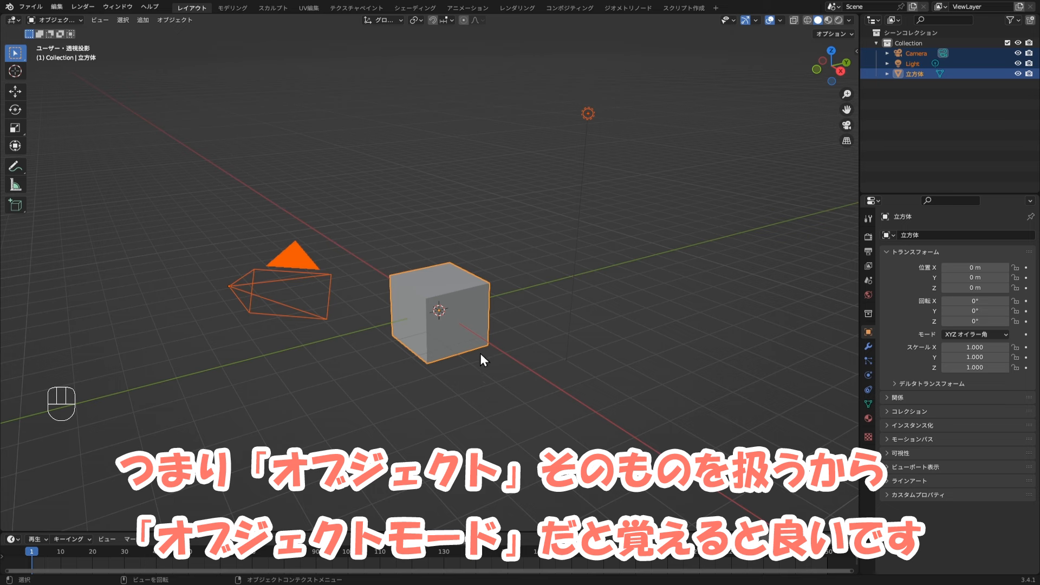
# Select only the cube and switch it to Edit Mode (編集モード).
pyautogui.click(470, 330)
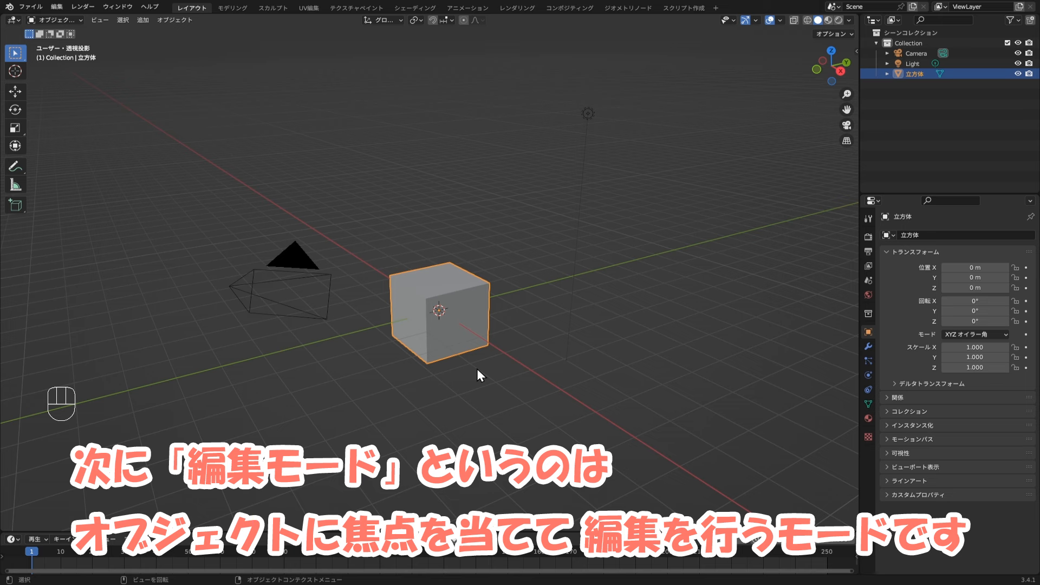
pyautogui.click(428, 331)
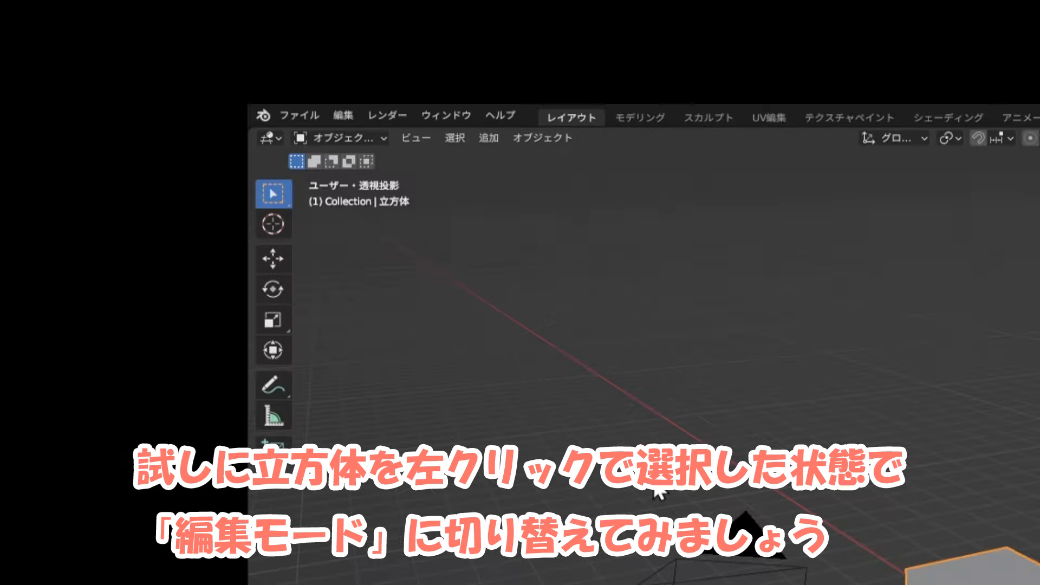
pyautogui.click(62, 20)
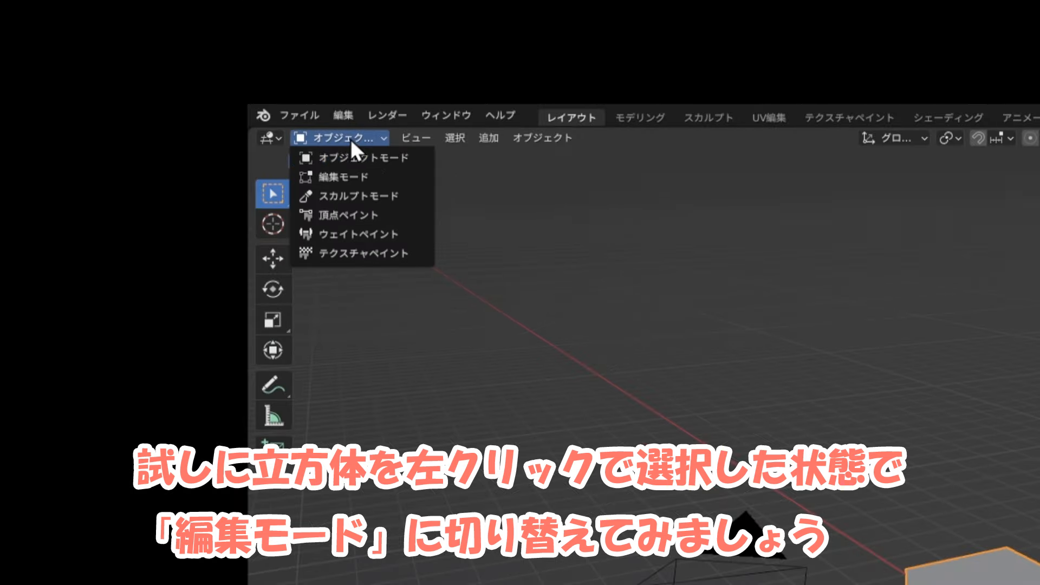
pyautogui.click(354, 176)
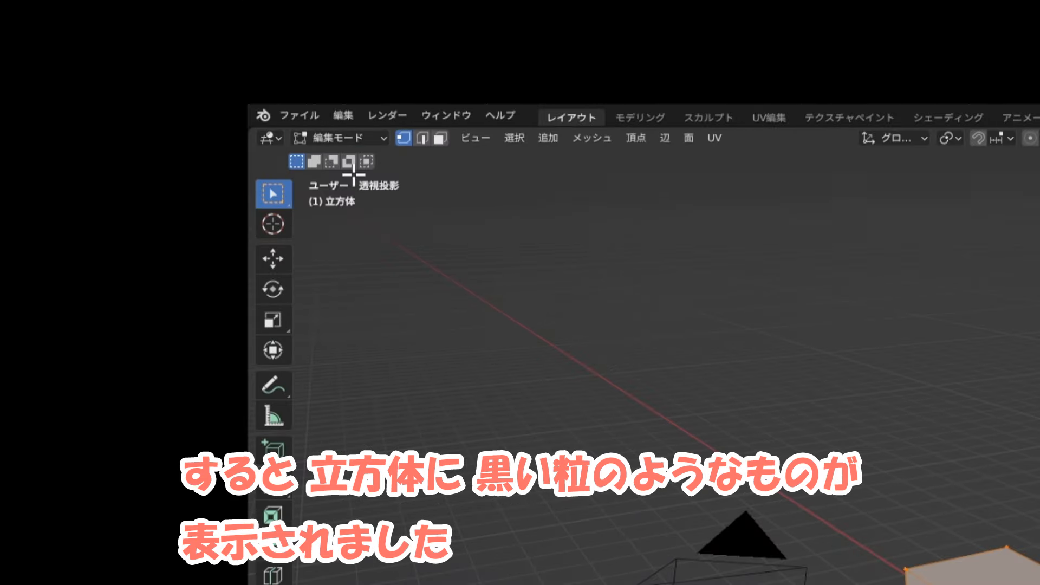
# Deselect the cube's whole mesh and select only the vertex at the top face's right-hand corner.
pyautogui.scroll(2, 579, 364)
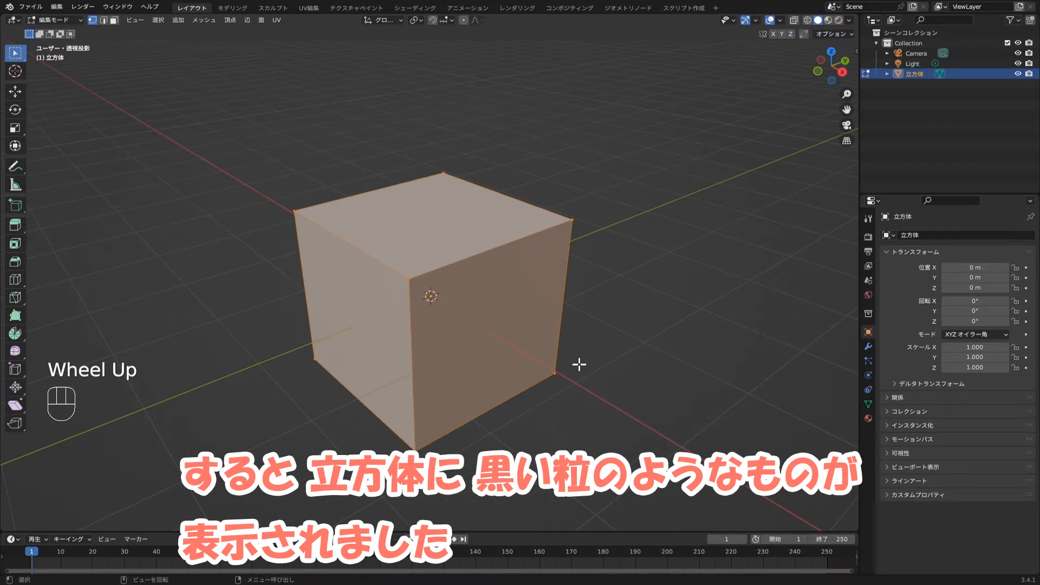
pyautogui.moveTo(579, 365); pyautogui.dragTo(623, 349, button='middle')
pyautogui.click(628, 352)
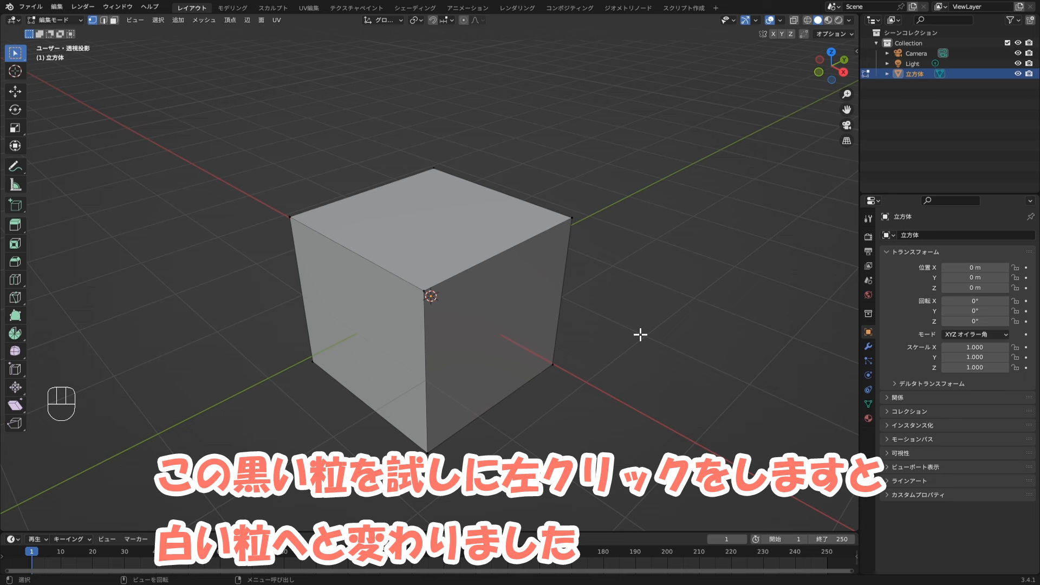
pyautogui.click(573, 220)
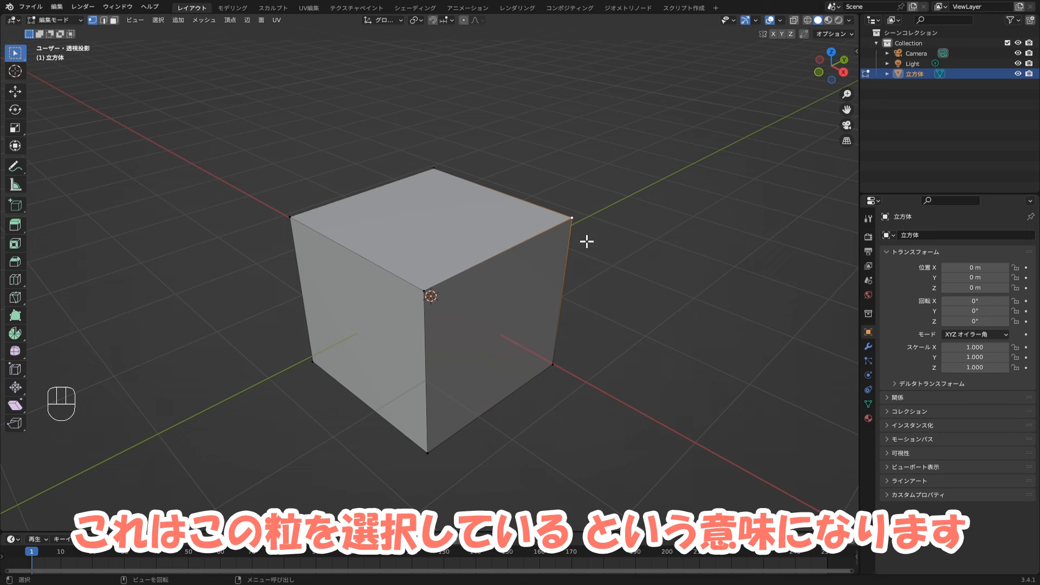
pyautogui.scroll(1, 599, 256)
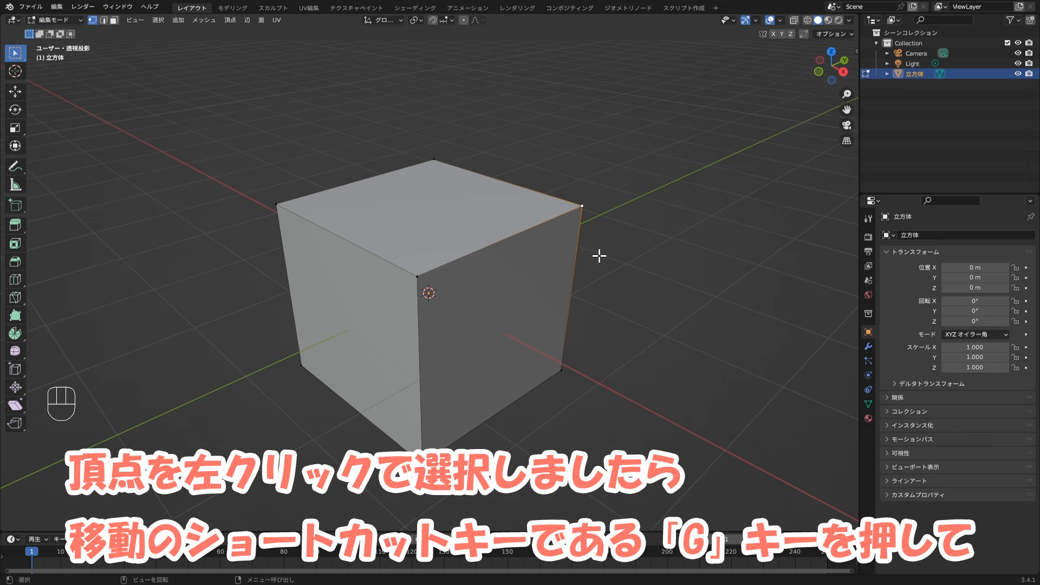
# Try moving the top face's right-hand corner vertex freely outward and down, and cancel the move.
pyautogui.click(584, 207)
pyautogui.press('g')
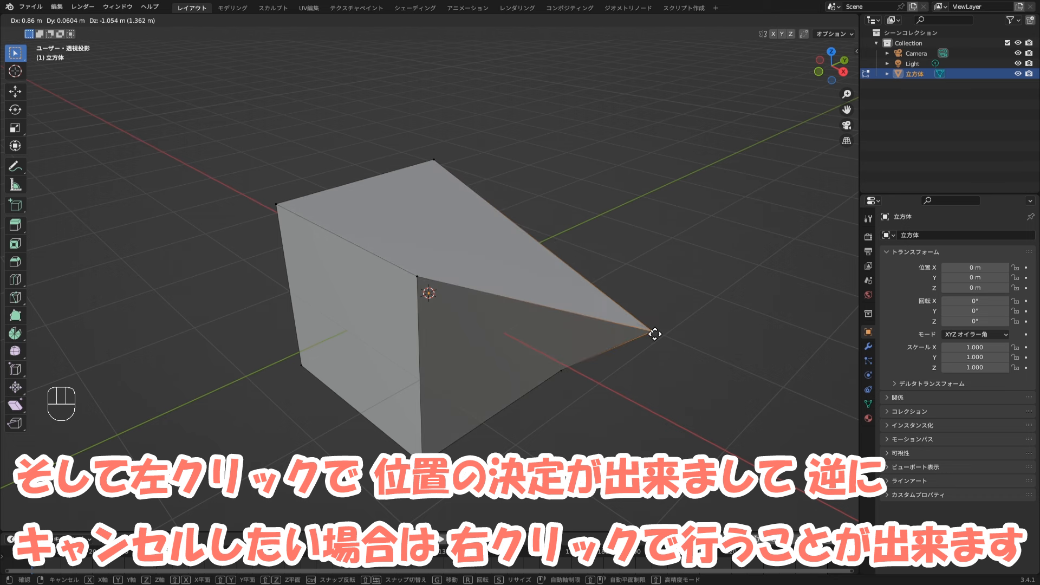
pyautogui.rightClick(655, 334)
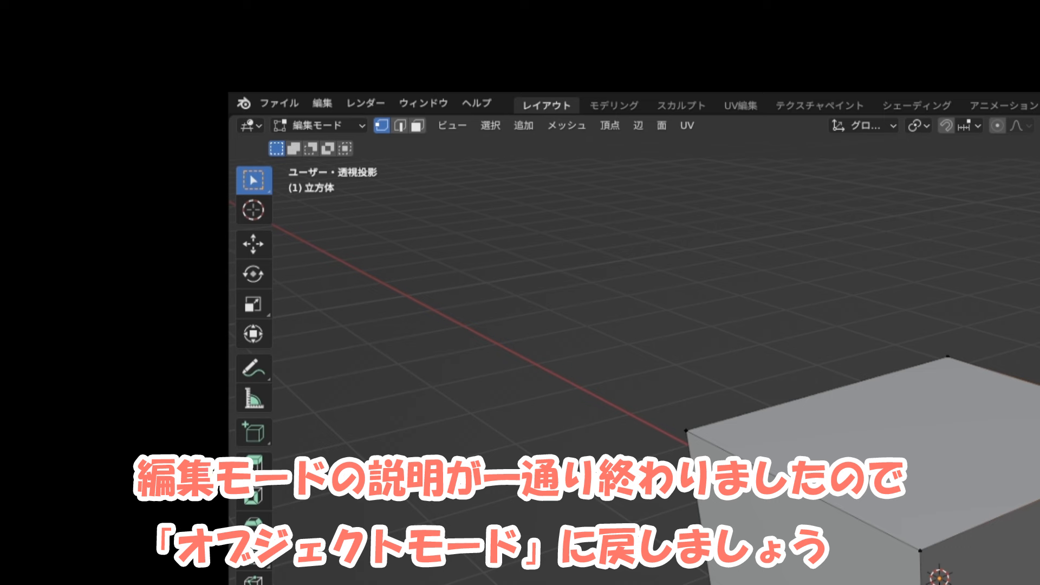
# Return the cube to Object Mode (オブジェクトモード), and switch to Edit Mode and back twice.
pyautogui.click(42, 22)
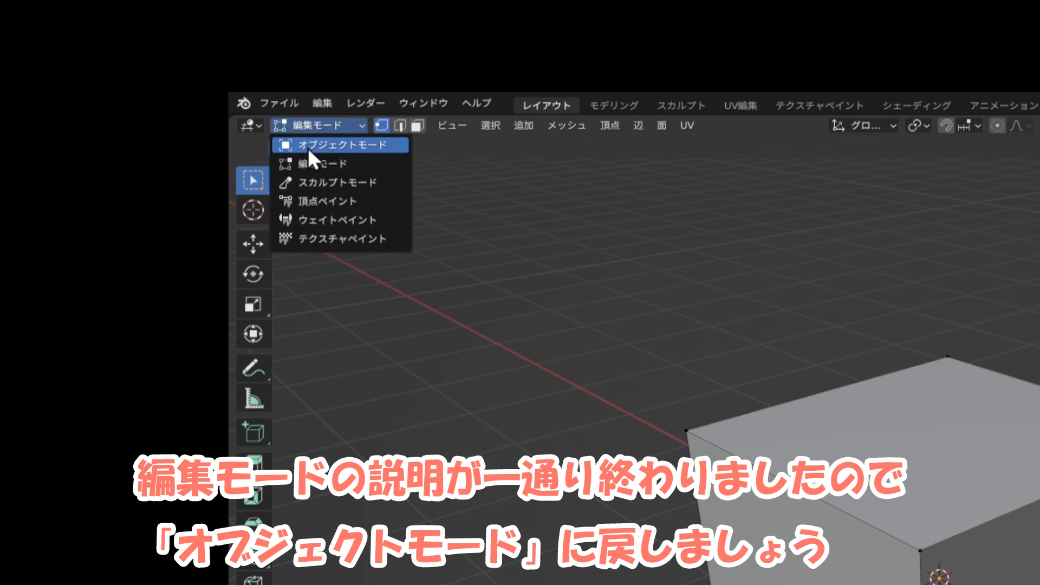
pyautogui.click(316, 146)
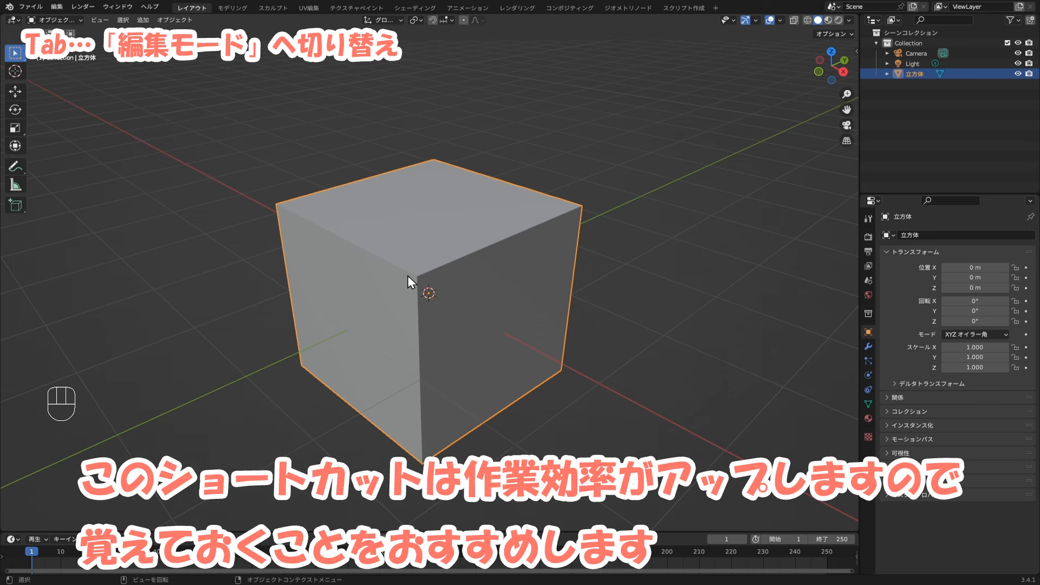
pyautogui.press('Tab')
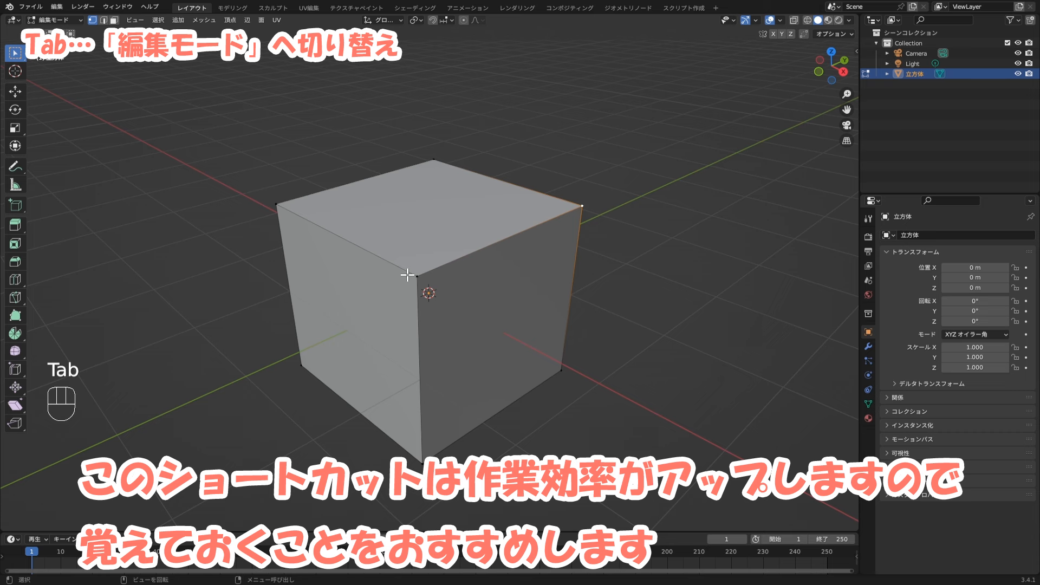
pyautogui.press('Tab')
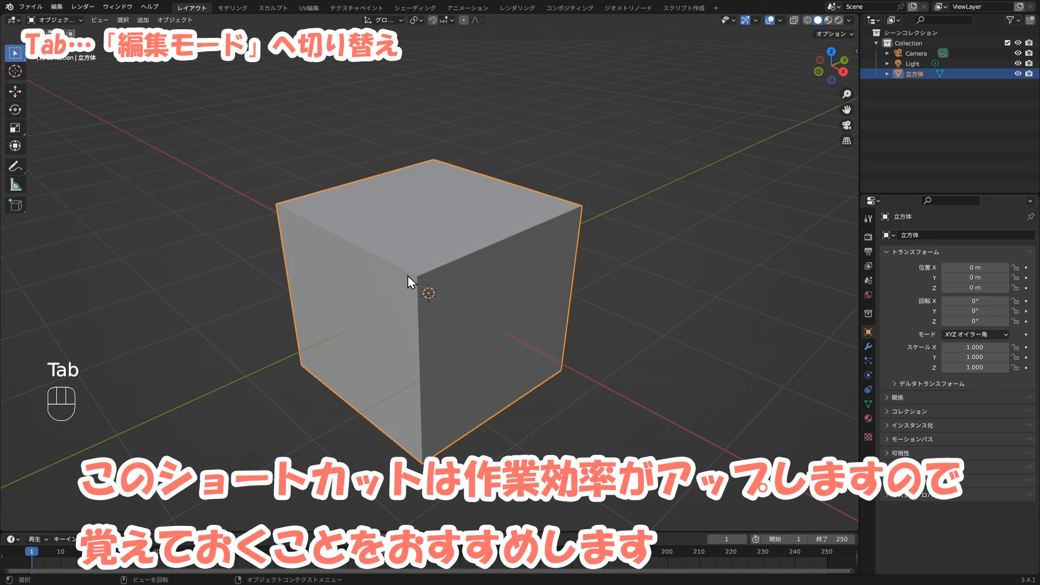
pyautogui.press('Tab')
pyautogui.press('Tab')
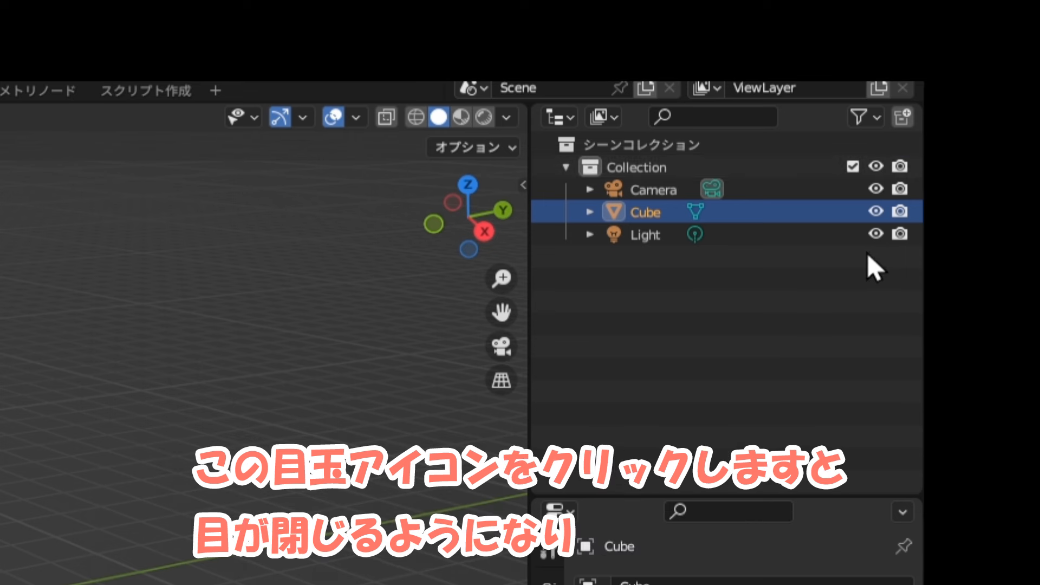
# Hide the Cube object in the viewport and show it again.
pyautogui.click(876, 211)
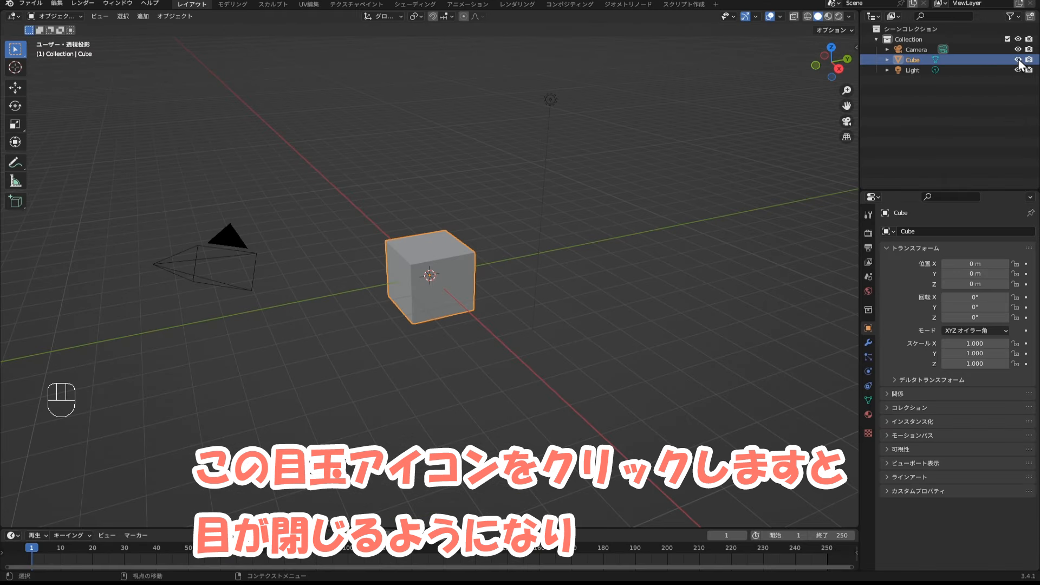
pyautogui.click(1019, 59)
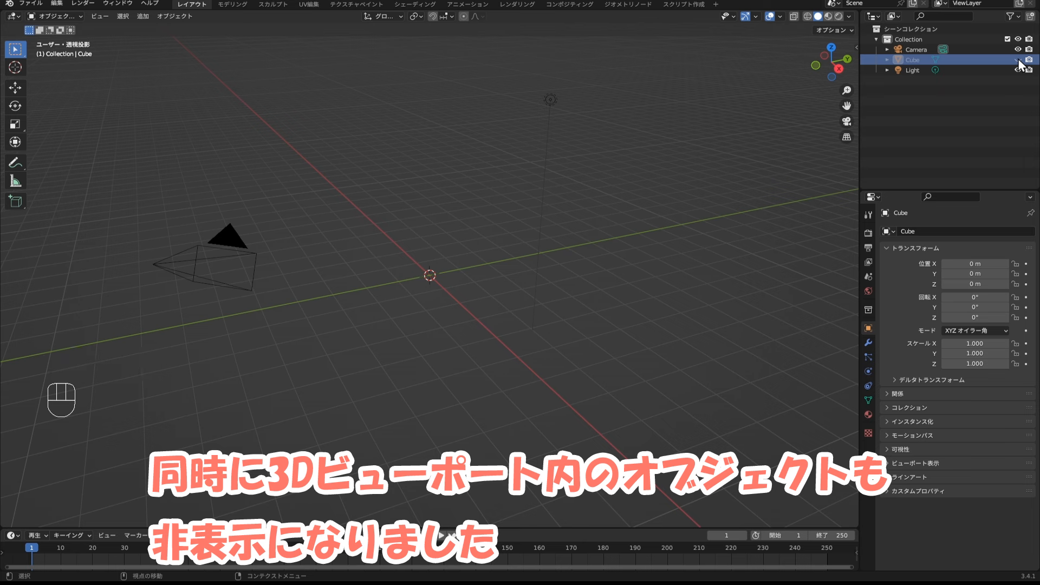
pyautogui.click(1019, 61)
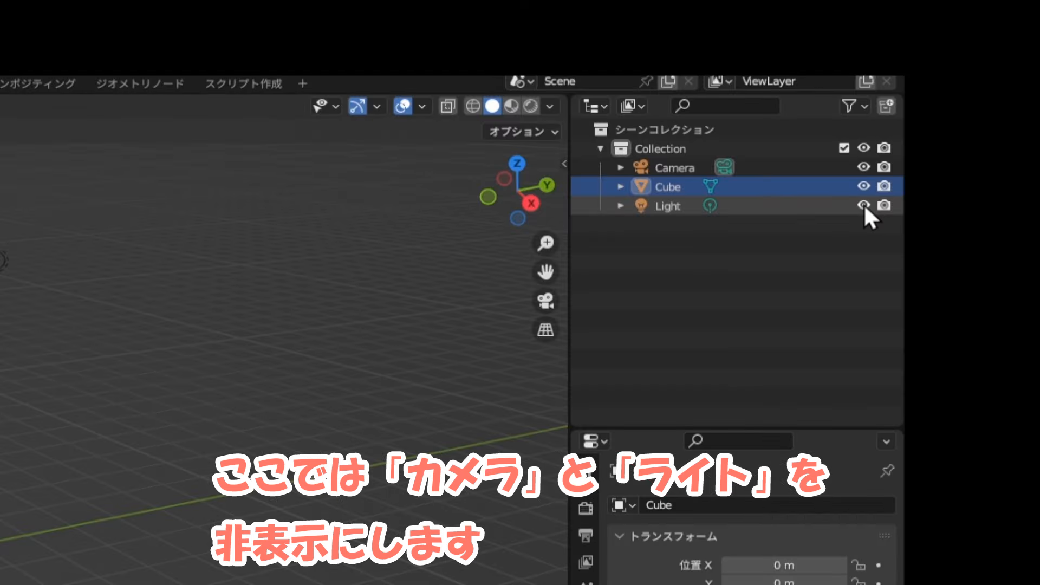
# Hide the Light and Camera objects in the viewport, and delete the default Cube.
pyautogui.click(1019, 70)
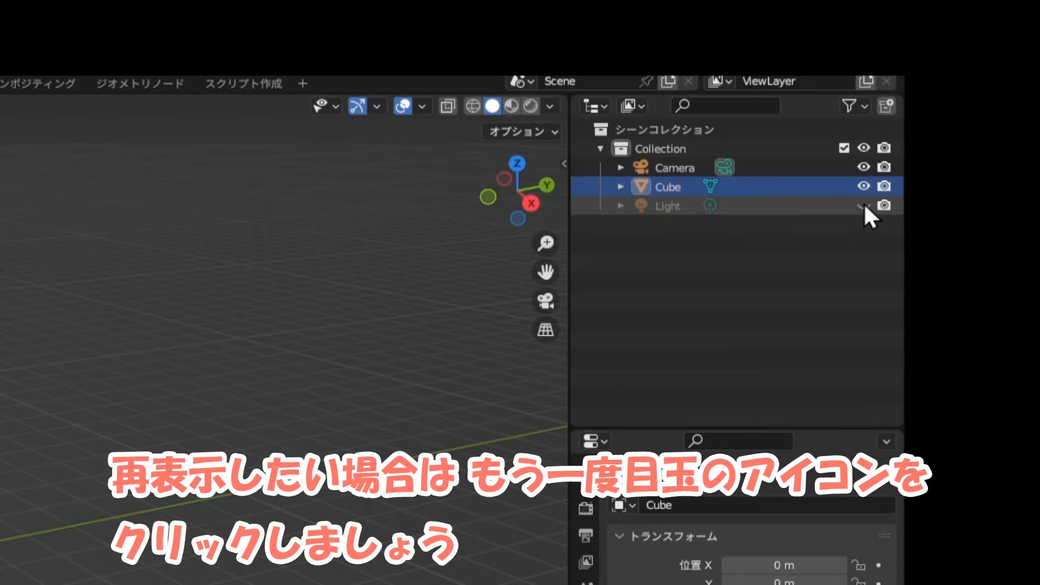
pyautogui.click(864, 167)
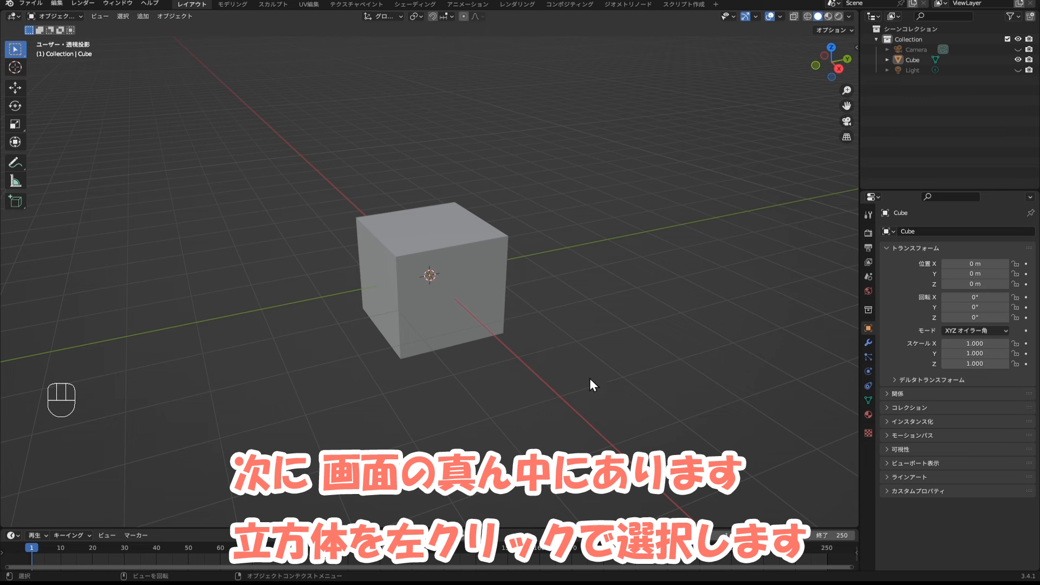
pyautogui.click(467, 307)
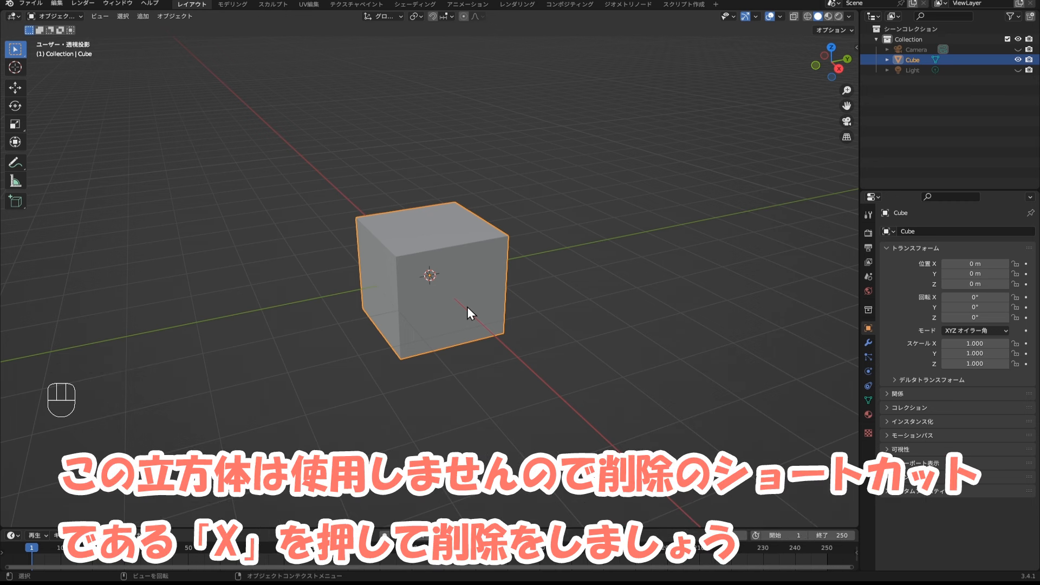
pyautogui.press('x')
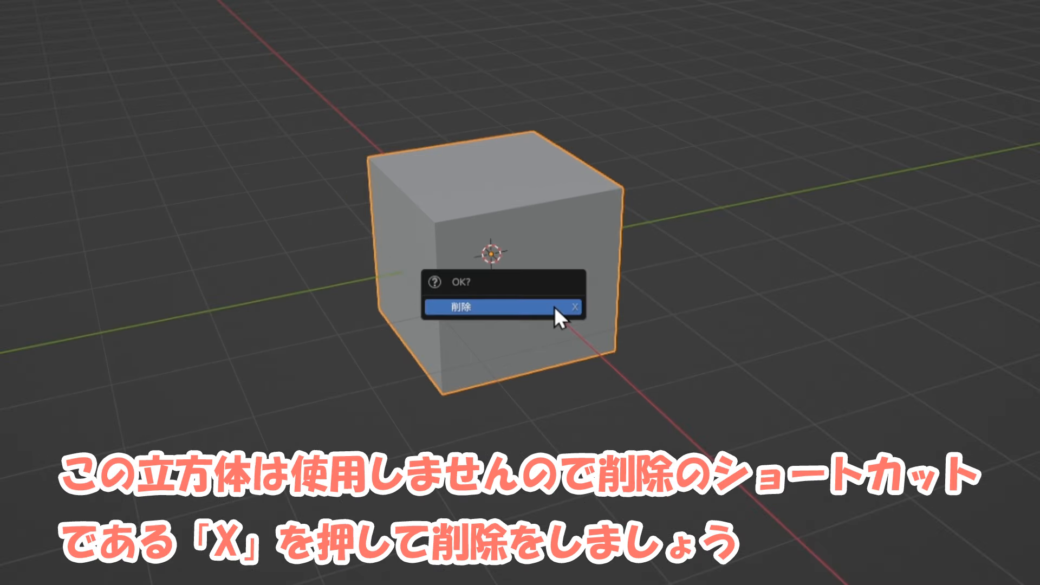
pyautogui.click(554, 307)
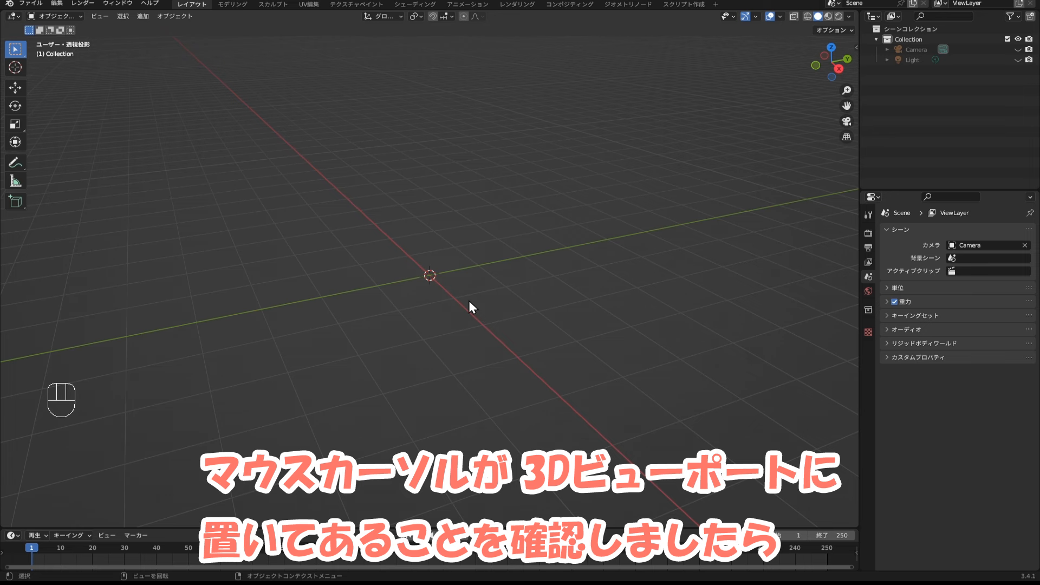
# Switch the 3D viewport to the front view in orthographic projection (フロント・平行投影).
pyautogui.press('KP_1')
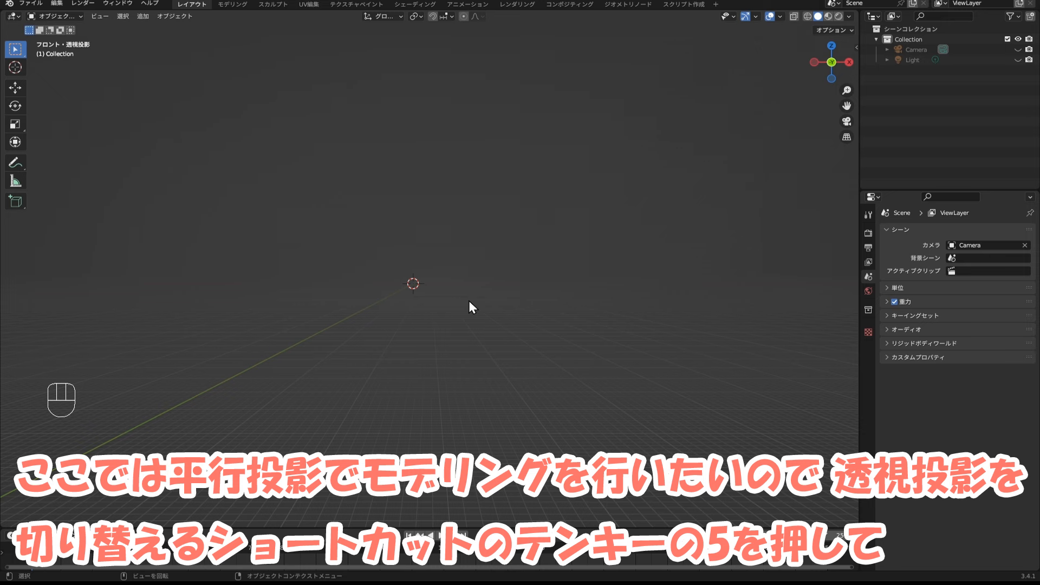
pyautogui.press('KP_5')
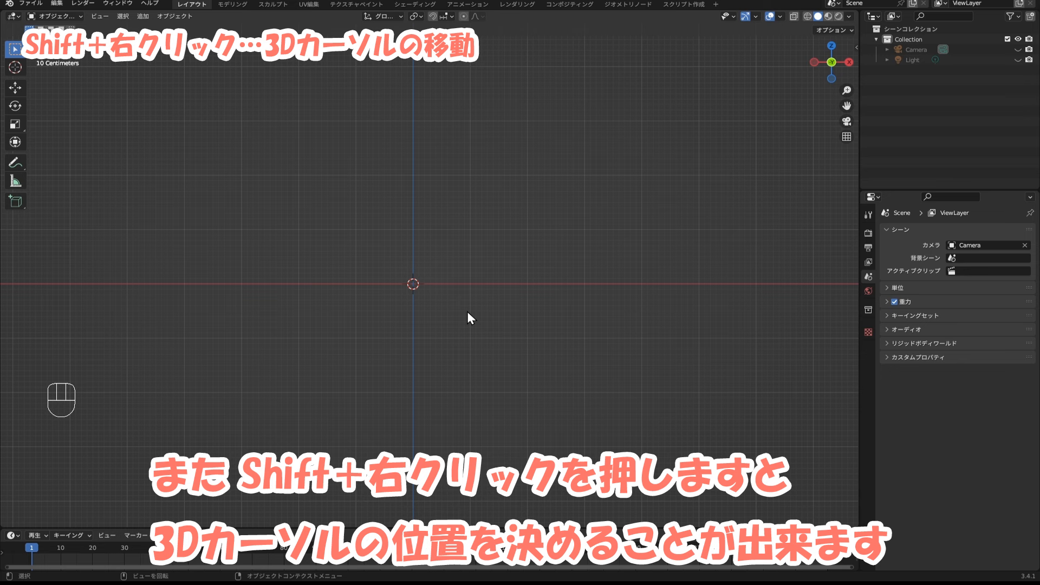
# Reposition the 3D cursor at several spots around the origin, ending at about X 2.55 m, Z 0.84 m.
pyautogui.keyDown('shift'); pyautogui.rightClick(527, 276); pyautogui.keyUp('shift')
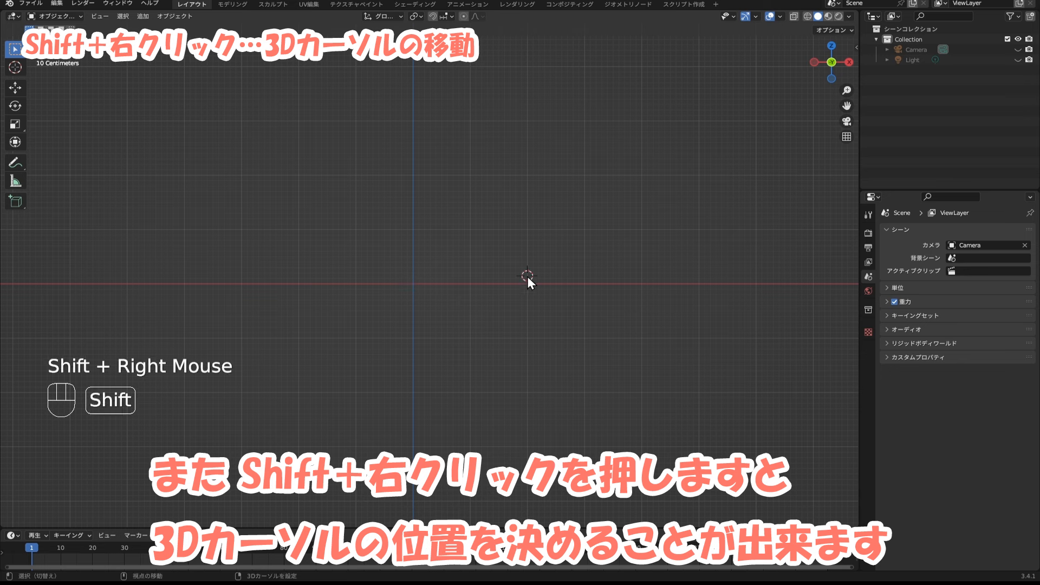
pyautogui.keyDown('shift'); pyautogui.rightClick(423, 194); pyautogui.keyUp('shift')
pyautogui.keyDown('shift'); pyautogui.rightClick(290, 203); pyautogui.keyUp('shift')
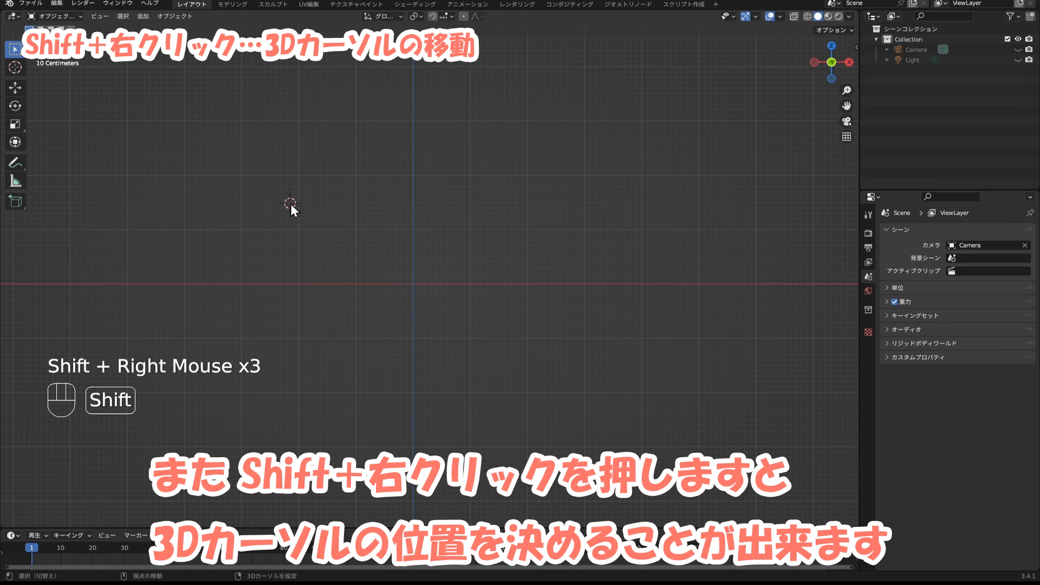
pyautogui.keyDown('shift'); pyautogui.rightClick(288, 345); pyautogui.keyUp('shift')
pyautogui.keyDown('shift'); pyautogui.rightClick(505, 354); pyautogui.keyUp('shift')
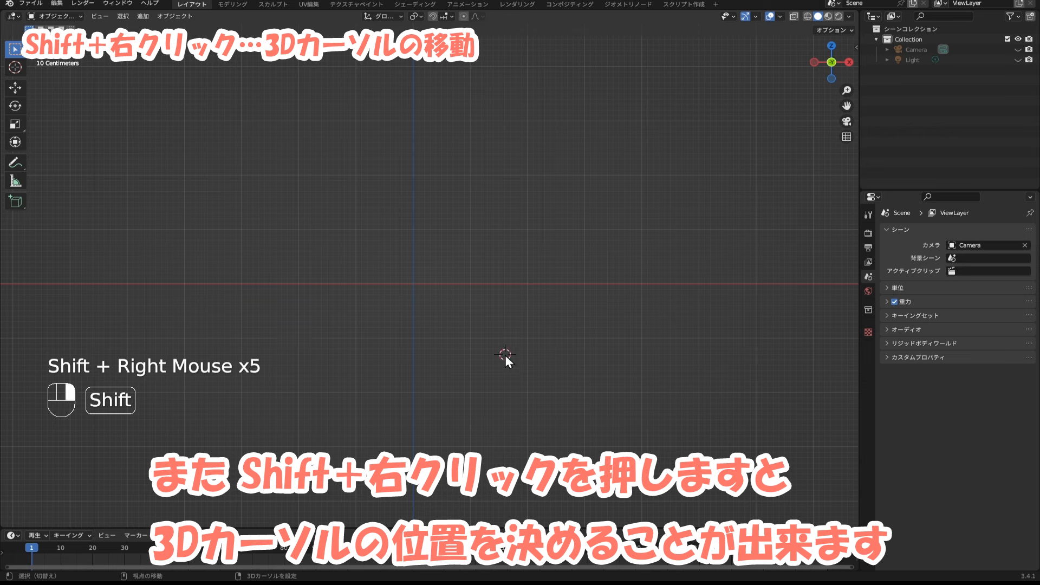
pyautogui.keyDown('shift'); pyautogui.rightClick(544, 150); pyautogui.keyUp('shift')
pyautogui.keyDown('shift'); pyautogui.rightClick(559, 237); pyautogui.keyUp('shift')
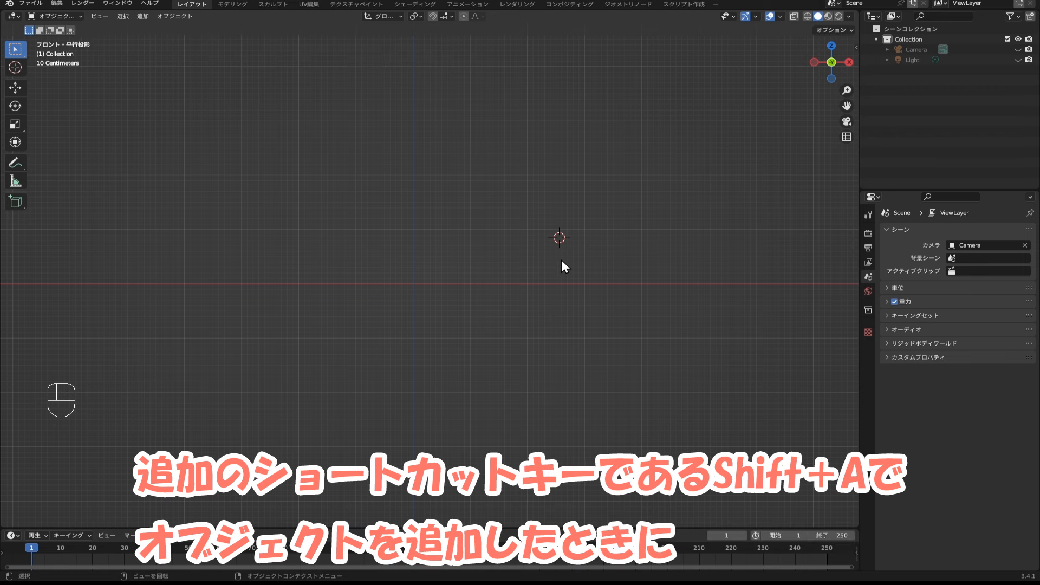
# Add a cube (立方体) mesh at the 3D cursor.
pyautogui.press('shift')
pyautogui.hotkey('shift', 'a')
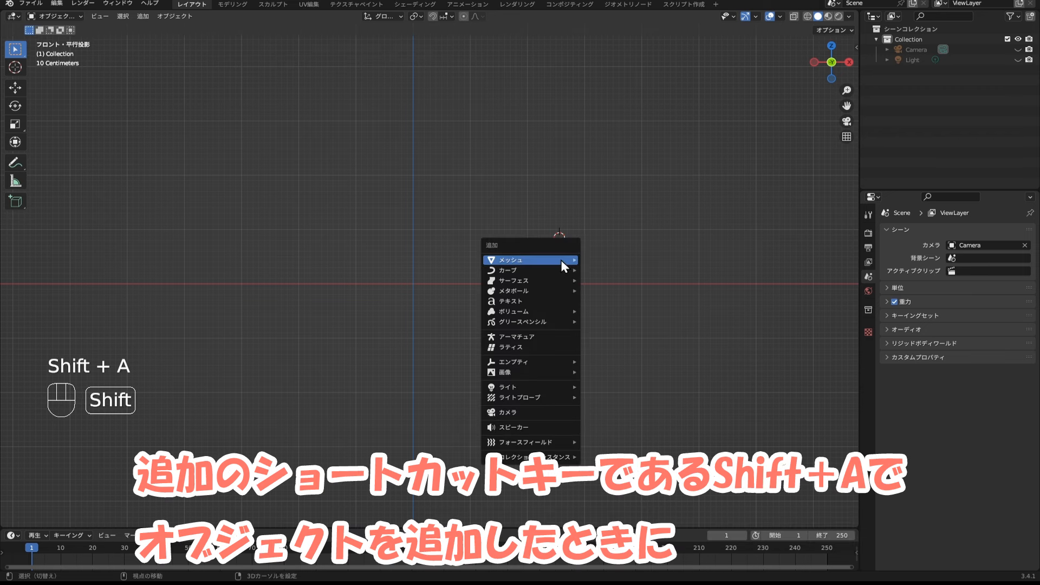
pyautogui.moveTo(560, 259)
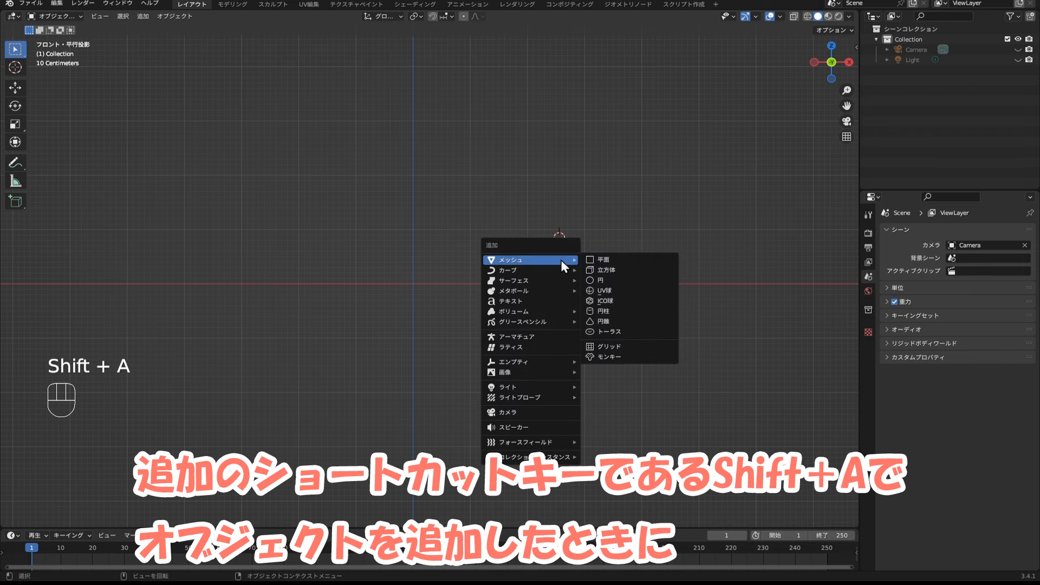
pyautogui.click(606, 271)
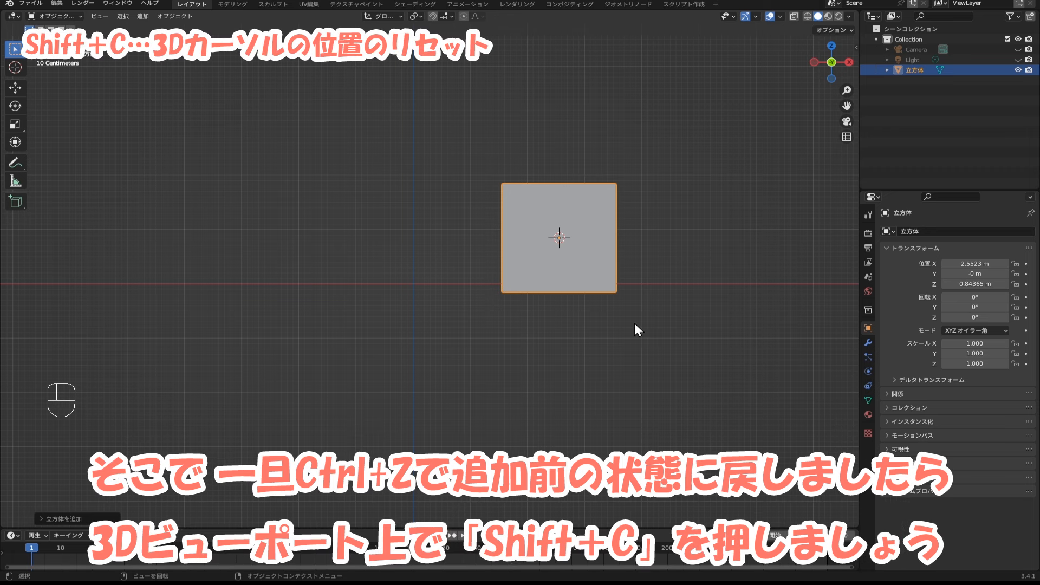
# Undo the added cube and reset the 3D cursor to the world origin.
pyautogui.hotkey('ctrl', 'z')
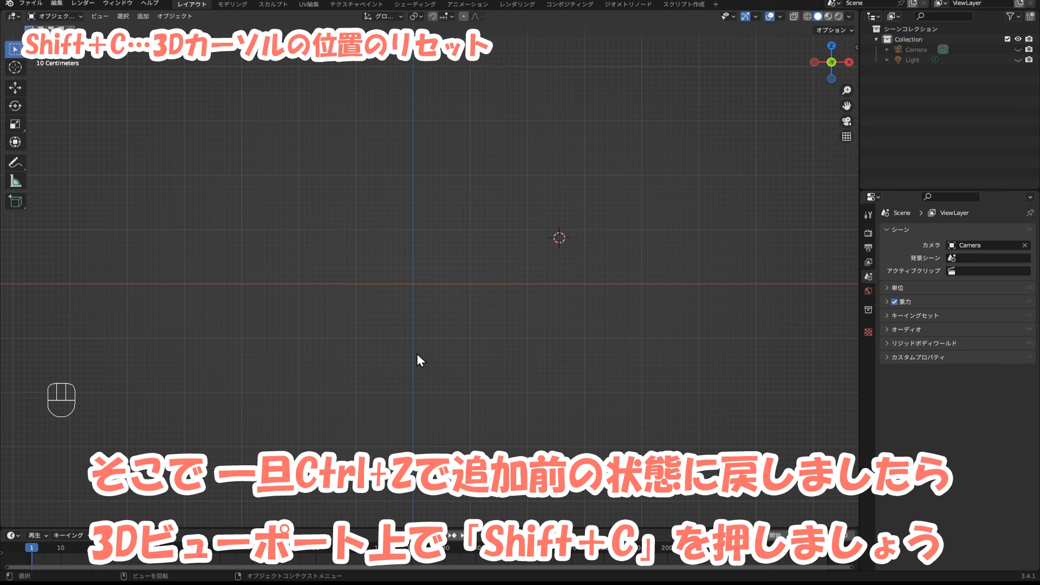
pyautogui.hotkey('shift', 'c')
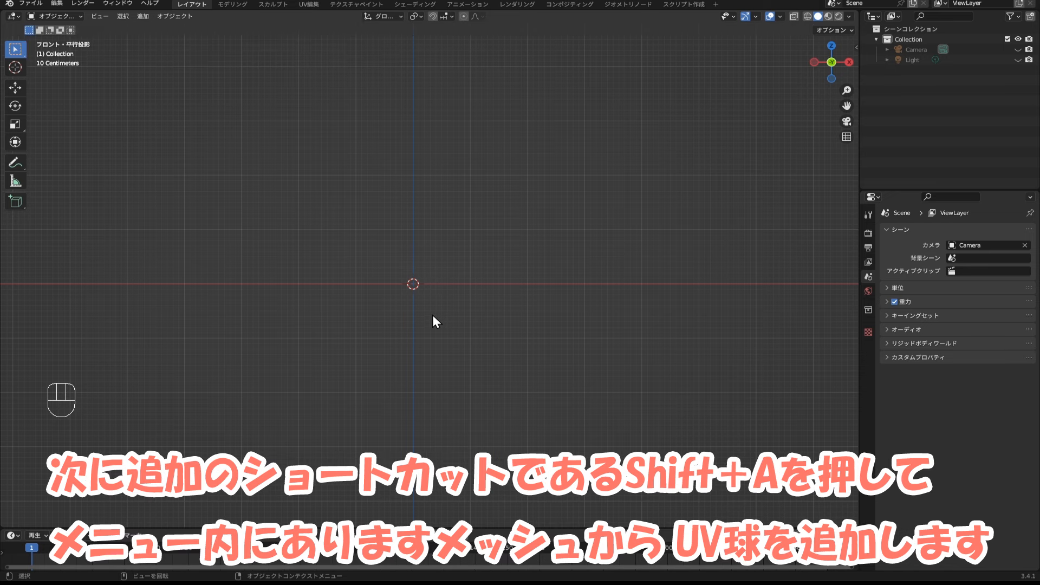
# Add a UV sphere (UV球) at the origin with 8 segments (セグメント) and 4 rings (リング).
pyautogui.hotkey('shift', 'a')
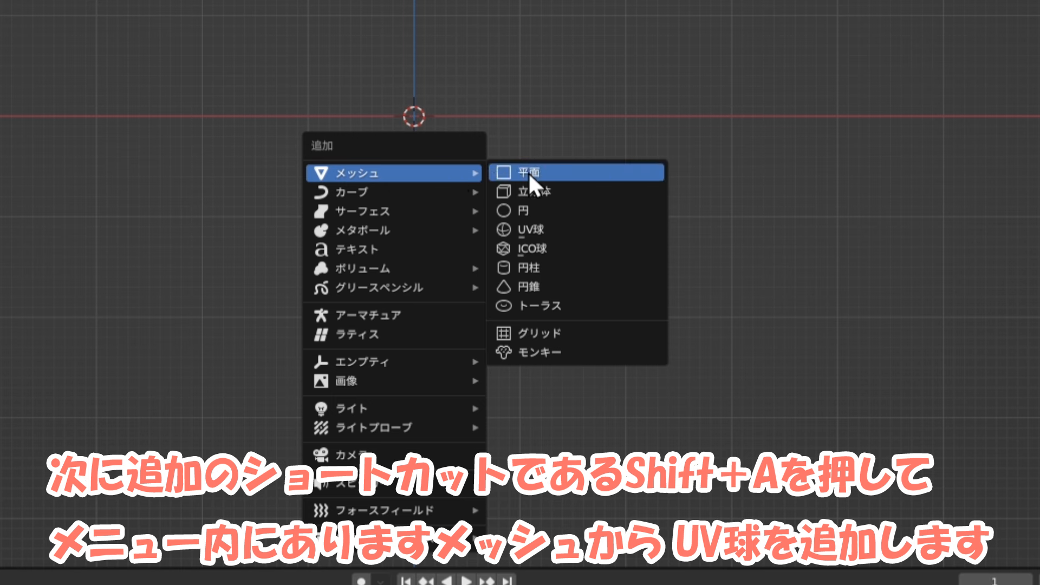
pyautogui.click(588, 230)
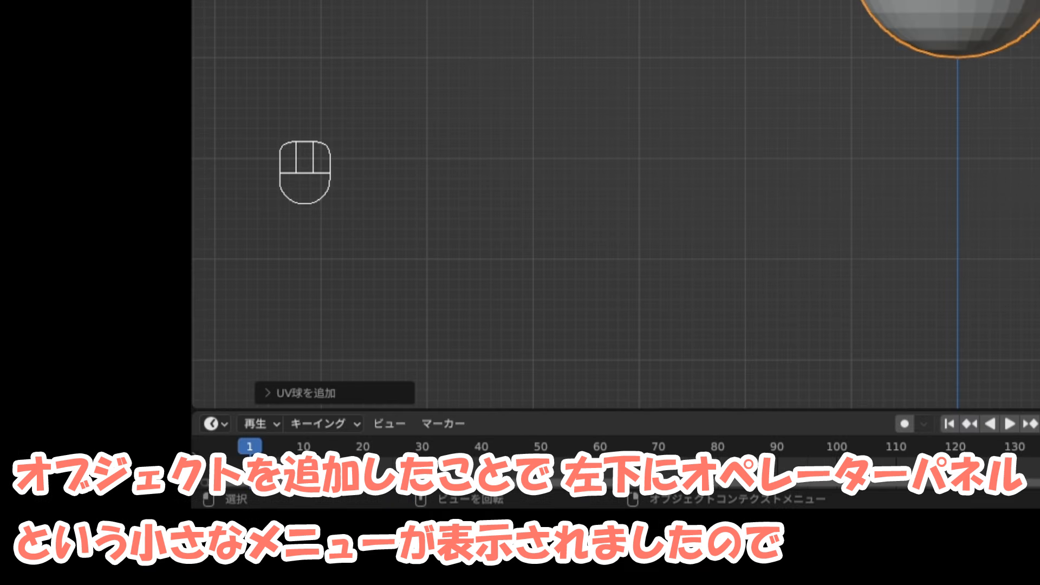
pyautogui.click(352, 394)
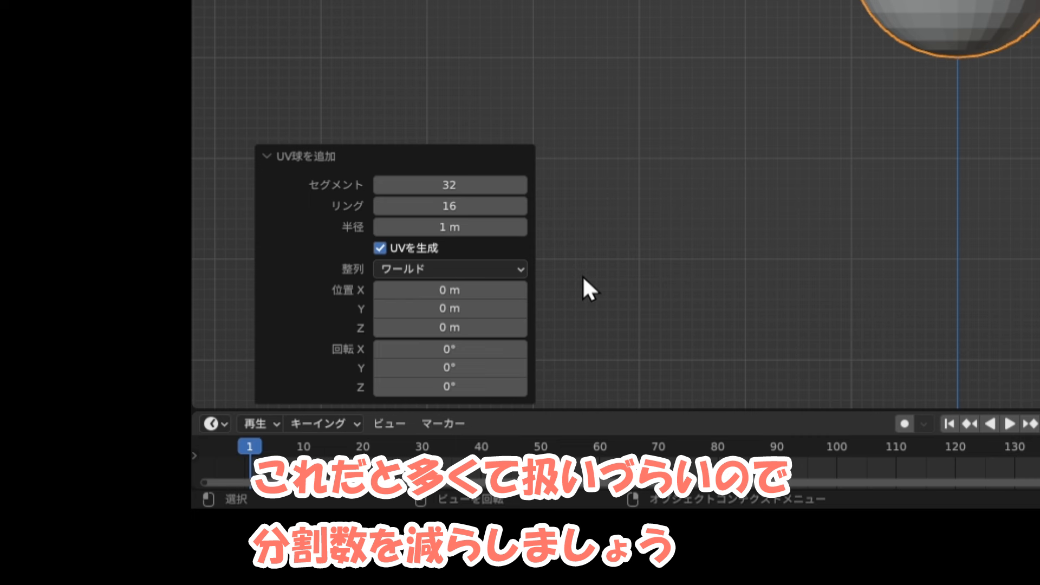
pyautogui.scroll(4, 1021, 248)
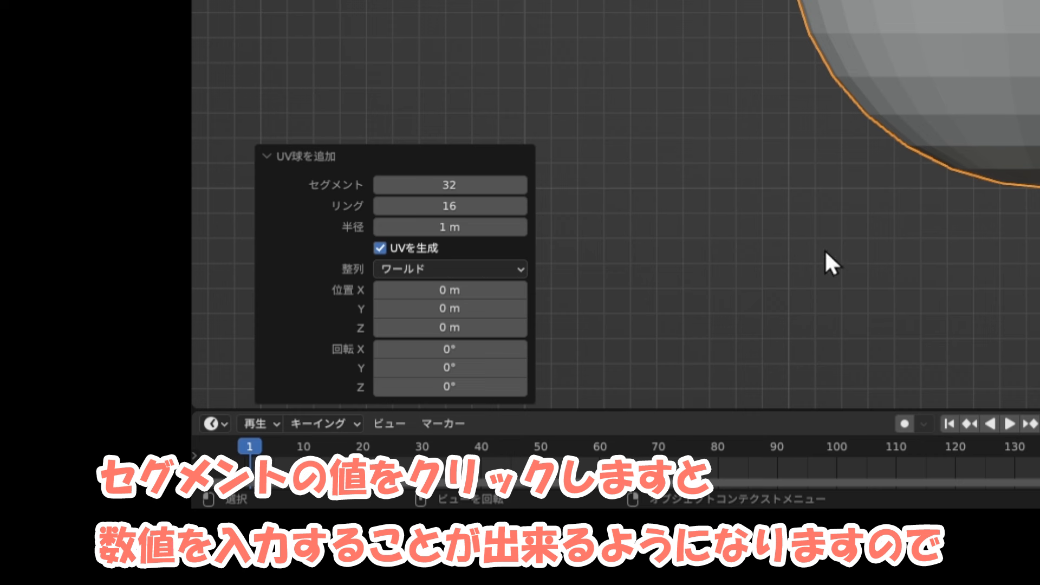
pyautogui.click(476, 189)
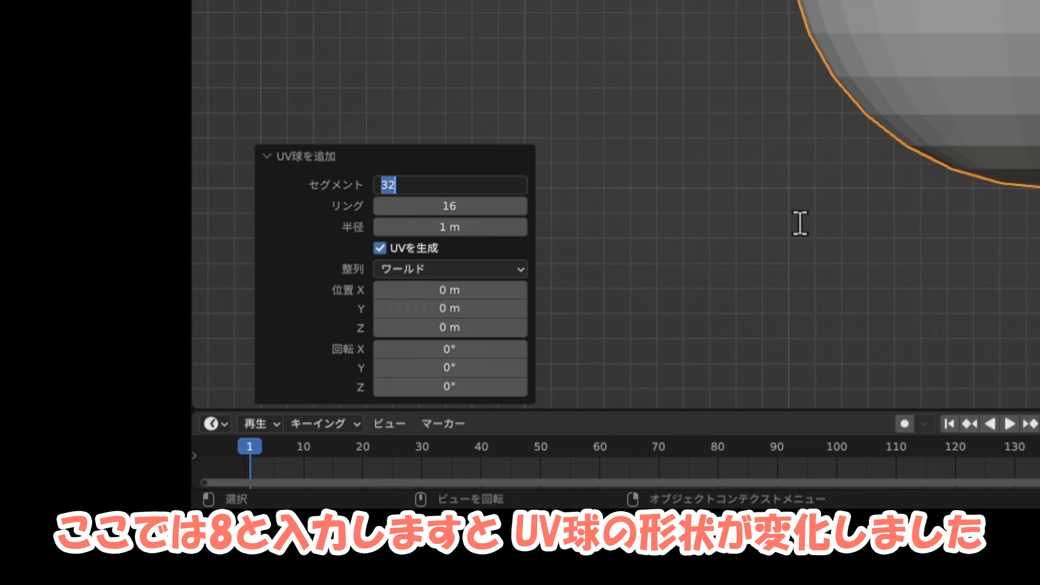
pyautogui.write('8')
pyautogui.press('Return')
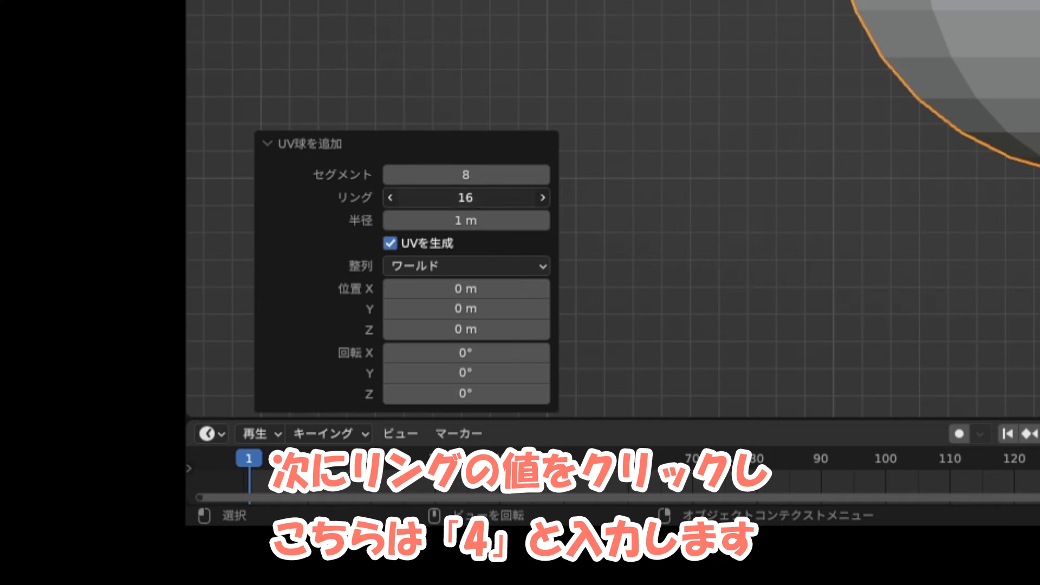
pyautogui.click(501, 199)
pyautogui.write('4')
pyautogui.press('Return')
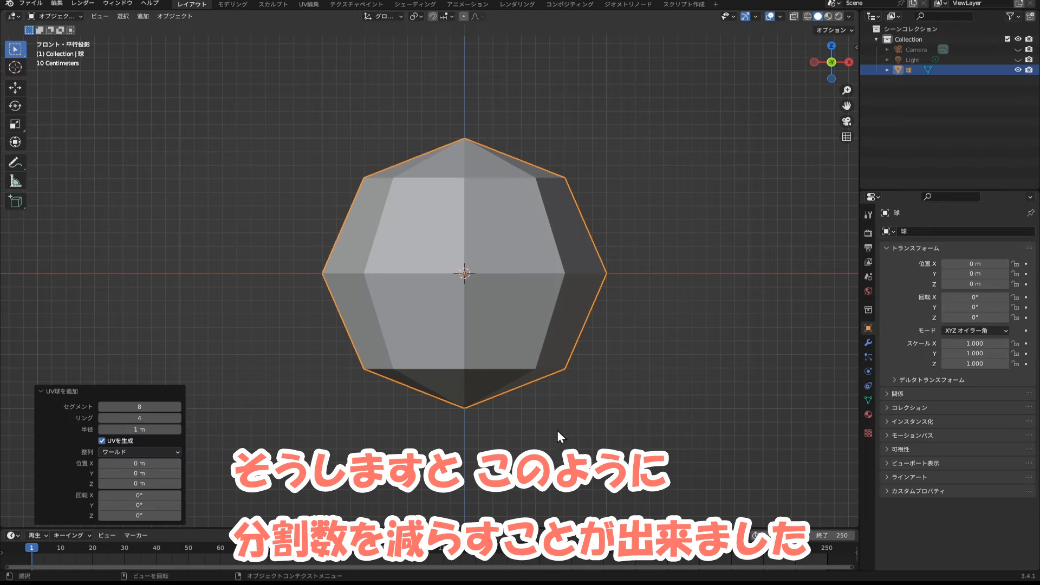
# Add a Subdivision Surface (サブディビジョンサーフェス) modifier to the UV sphere as a trial and remove it again.
pyautogui.click(623, 331)
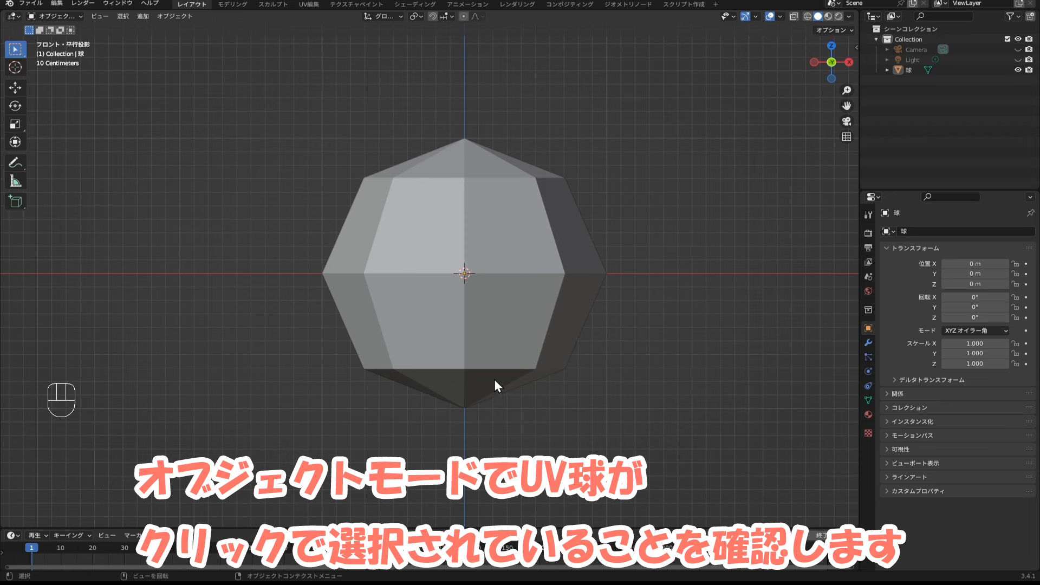
pyautogui.click(514, 302)
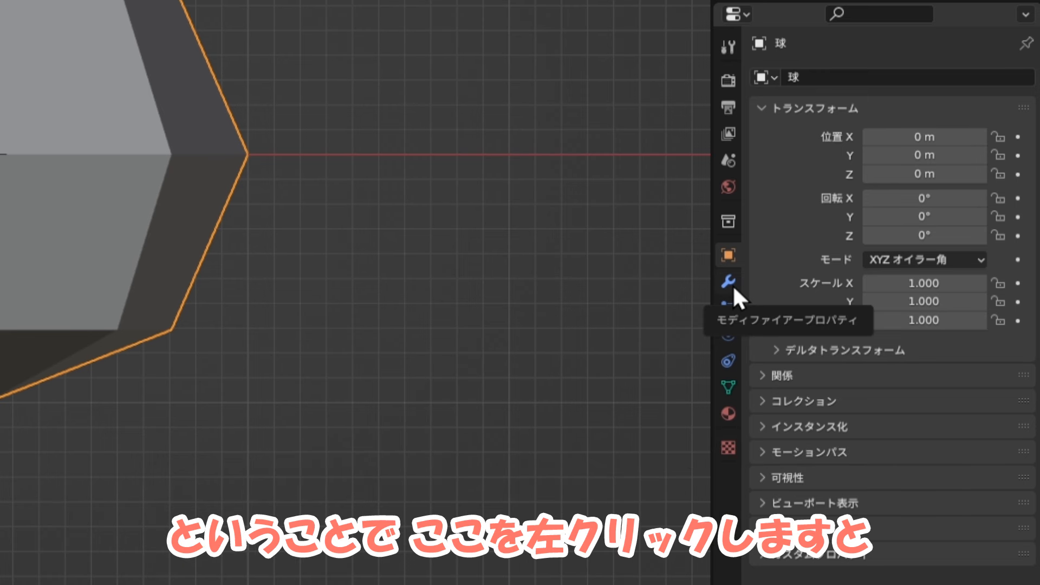
pyautogui.click(731, 284)
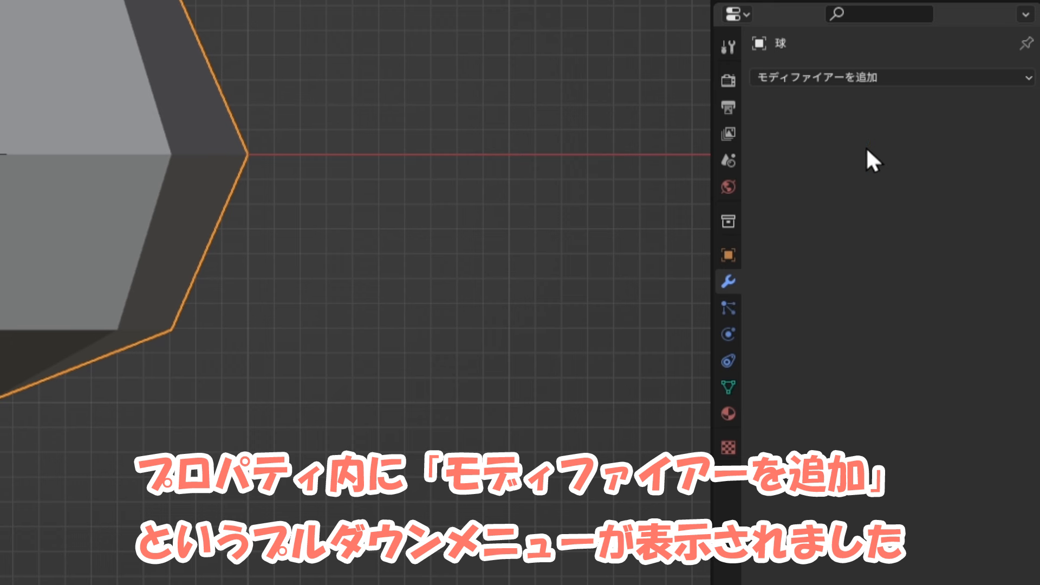
pyautogui.click(883, 82)
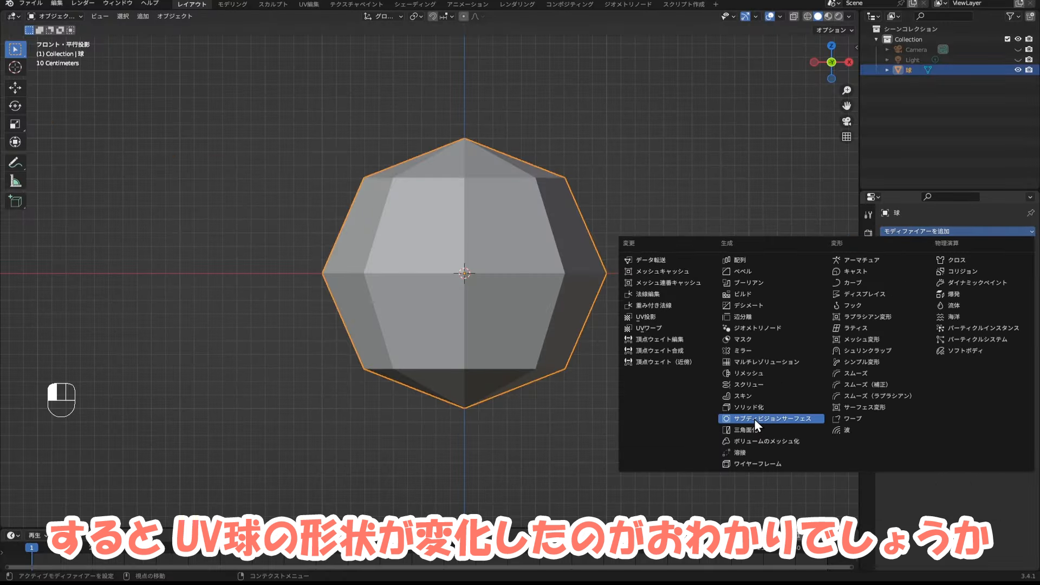
pyautogui.click(756, 426)
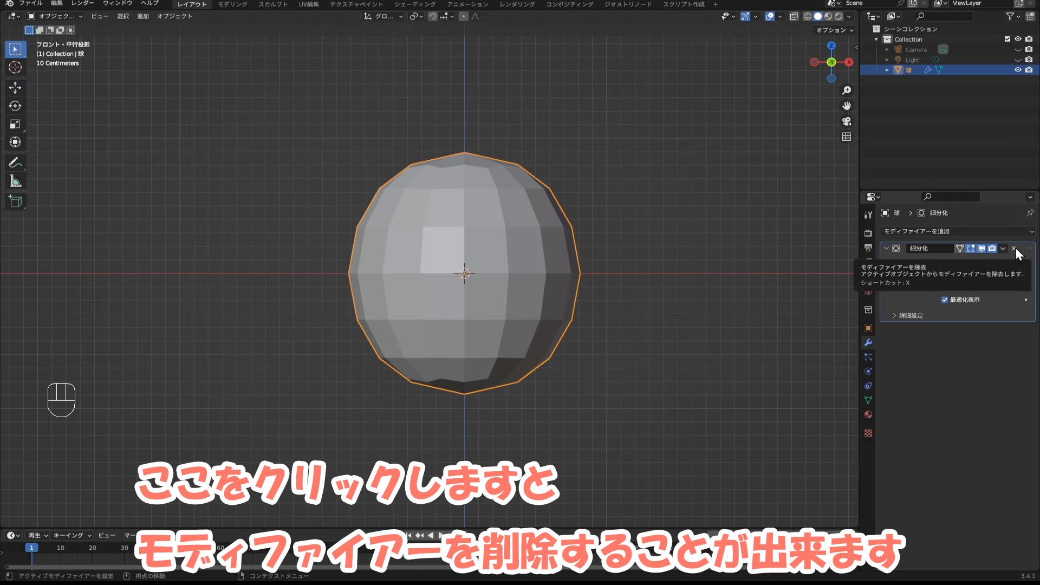
pyautogui.click(992, 211)
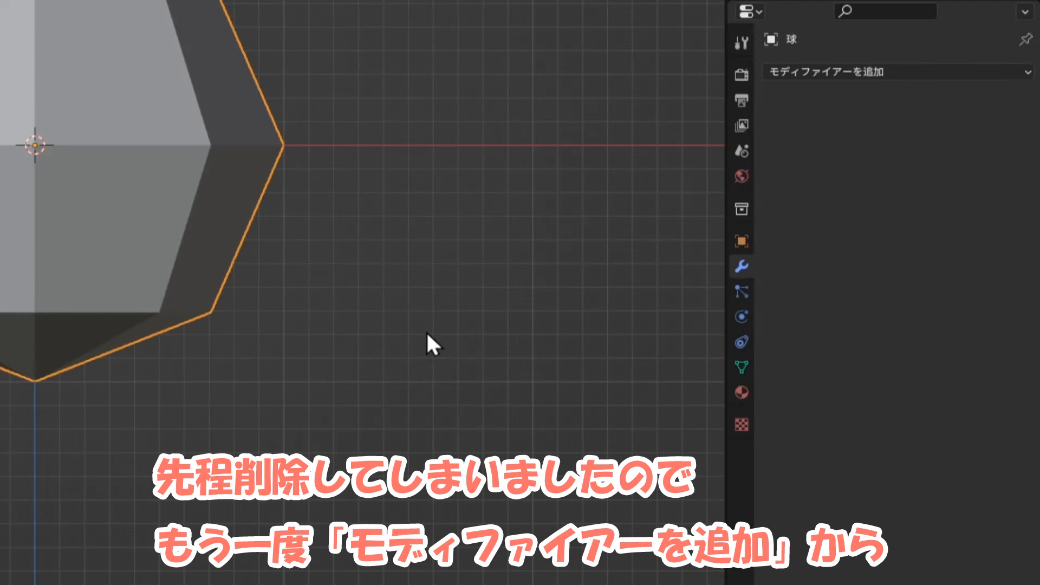
# Add the Subdivision Surface (サブディビジョンサーフェス) modifier to the UV sphere once more.
pyautogui.click(843, 72)
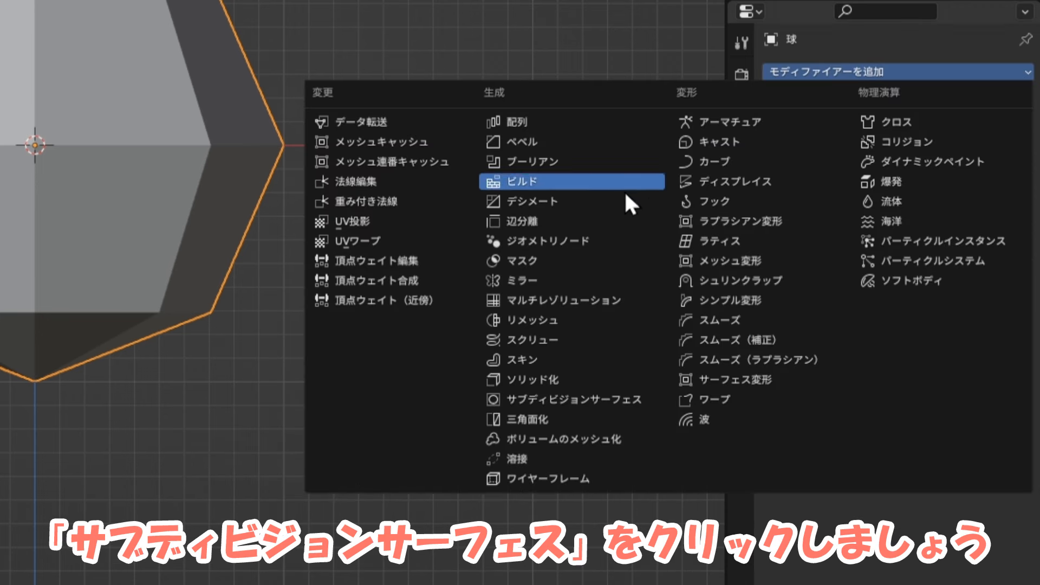
pyautogui.click(610, 399)
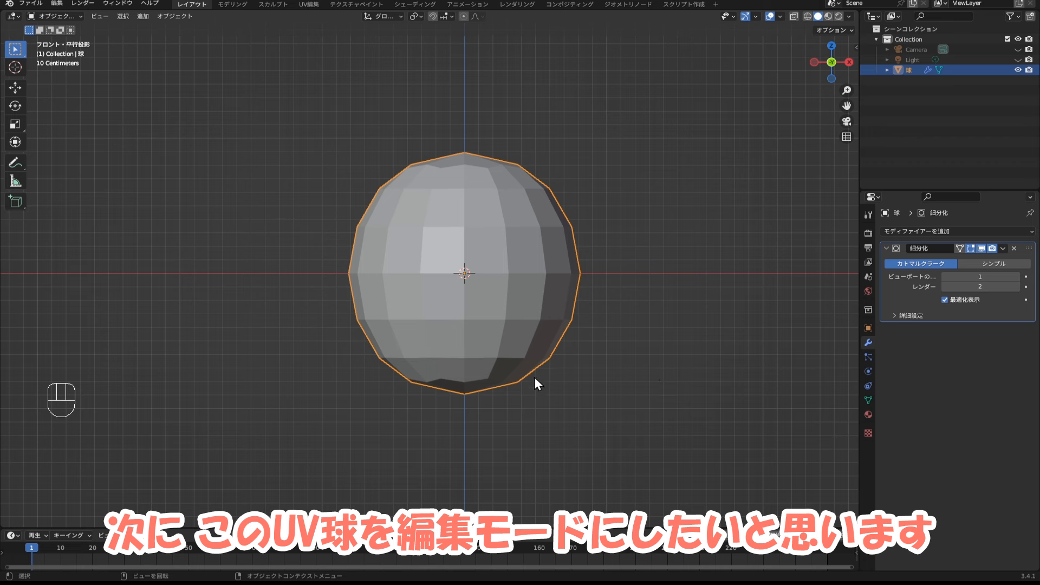
# Switch the UV sphere to Edit Mode (編集モード) and deselect all of its vertices.
pyautogui.click(465, 310)
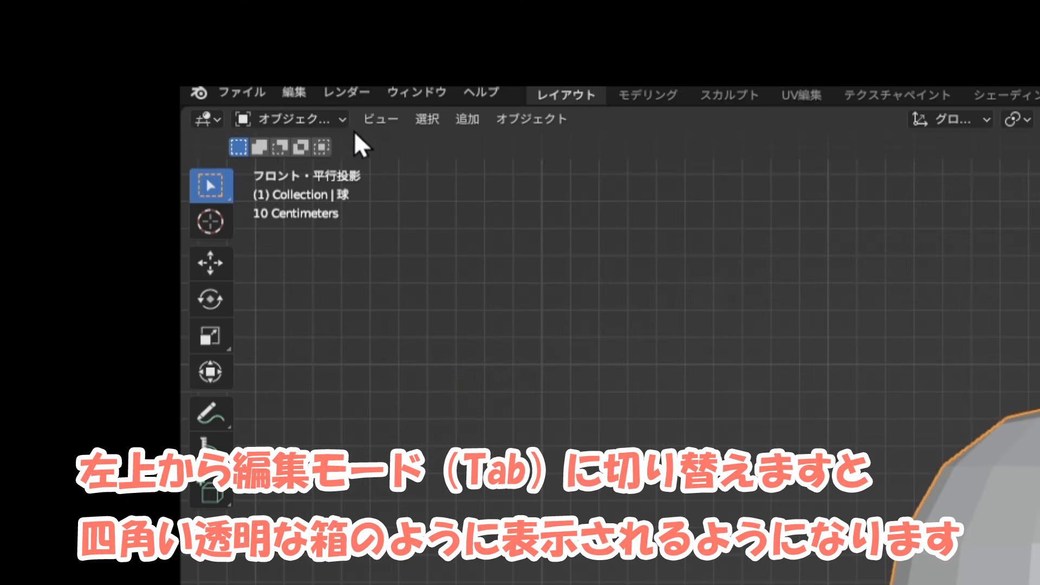
pyautogui.click(330, 117)
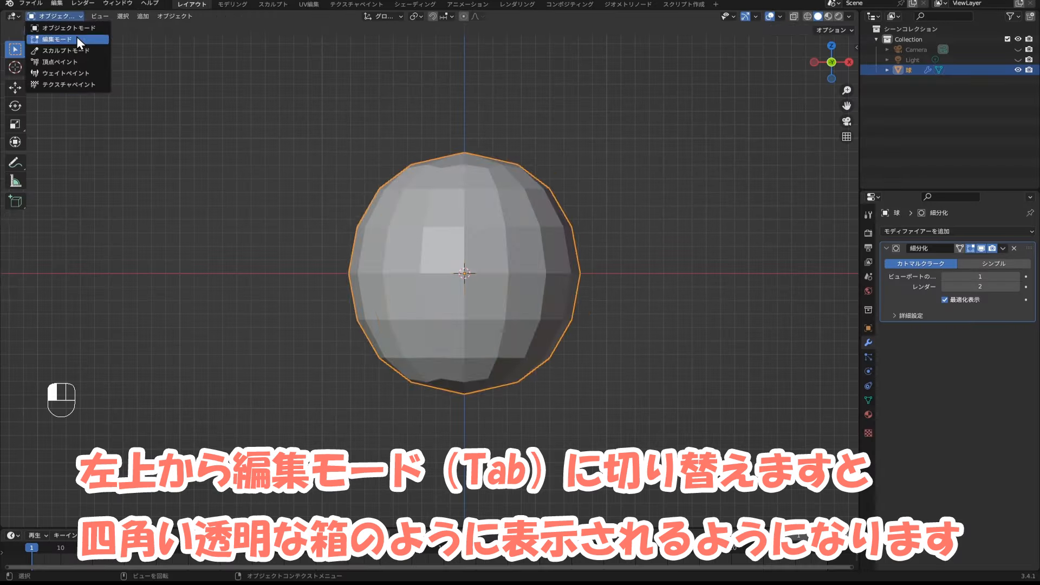
pyautogui.click(333, 163)
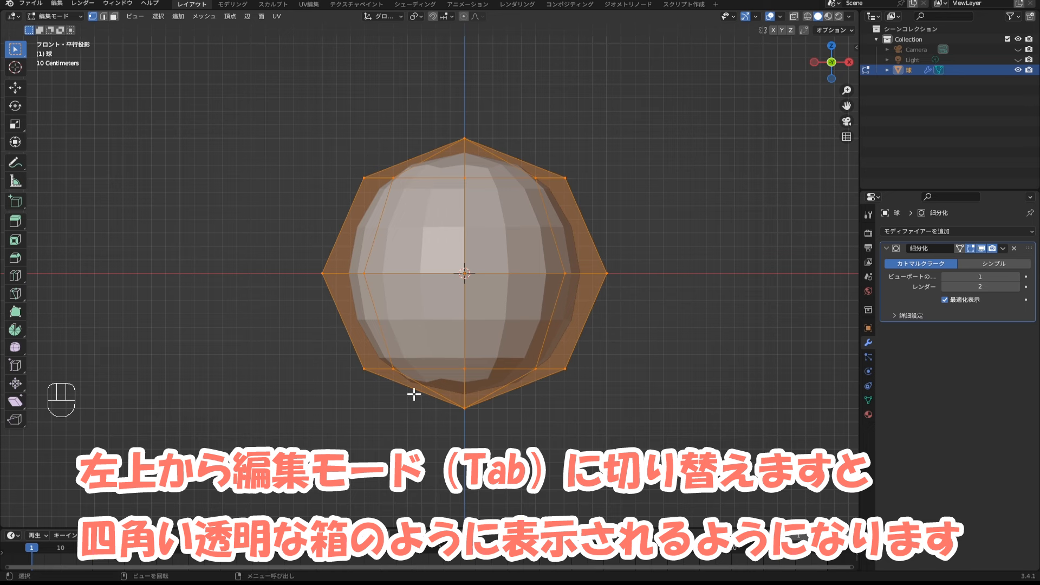
pyautogui.click(593, 367)
pyautogui.click(608, 367)
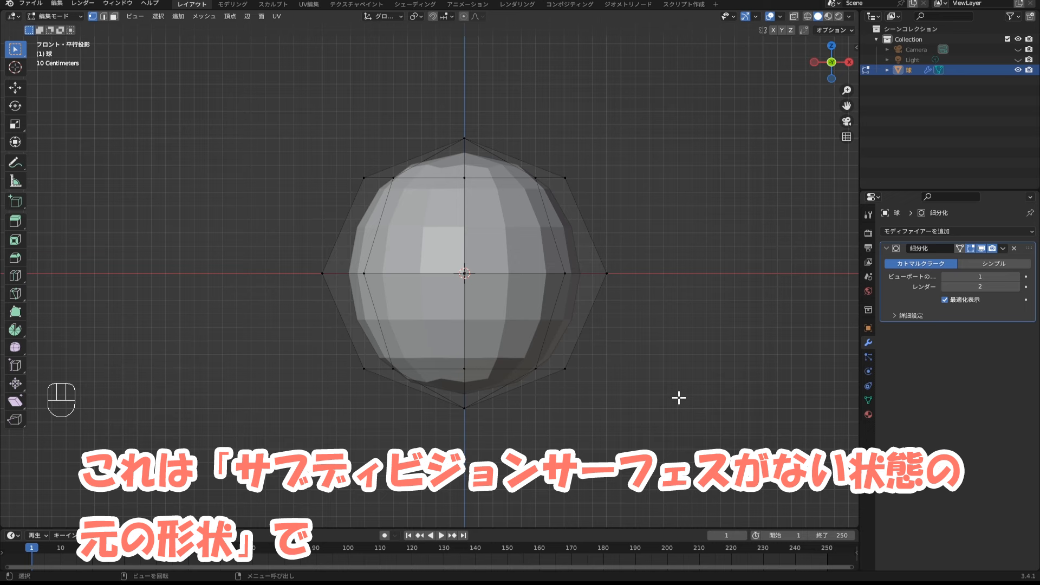
# Turn on proportional editing (プロポーショナル編集) and open its falloff options.
pyautogui.scroll(2, 678, 400)
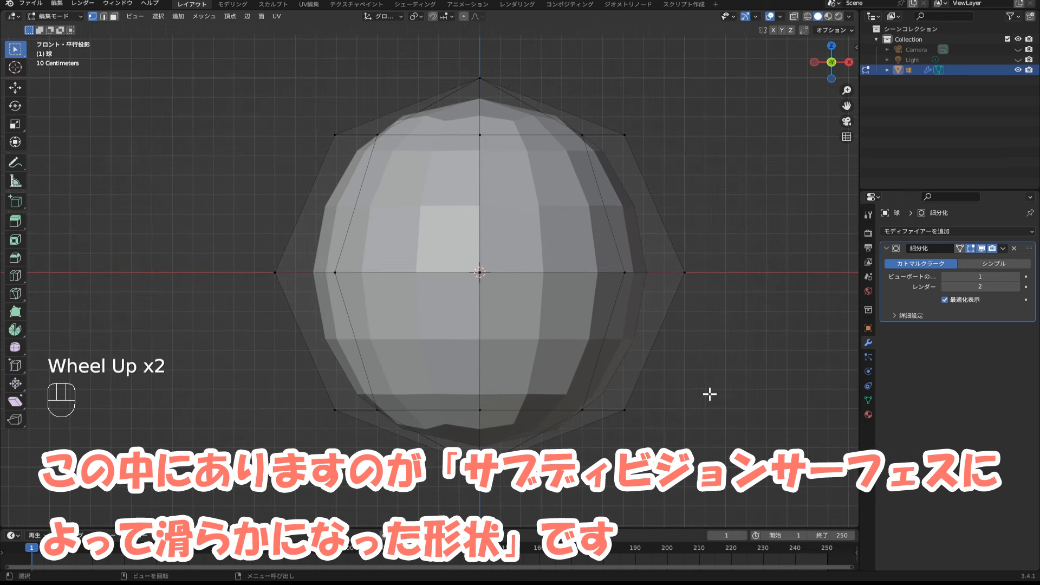
pyautogui.scroll(1, 708, 395)
pyautogui.moveTo(746, 383)
pyautogui.keyDown('shift'); pyautogui.mouseDown(button='middle')
pyautogui.moveTo(714, 373)
pyautogui.moveTo(706, 387)
pyautogui.mouseUp(button='middle'); pyautogui.keyUp('shift')
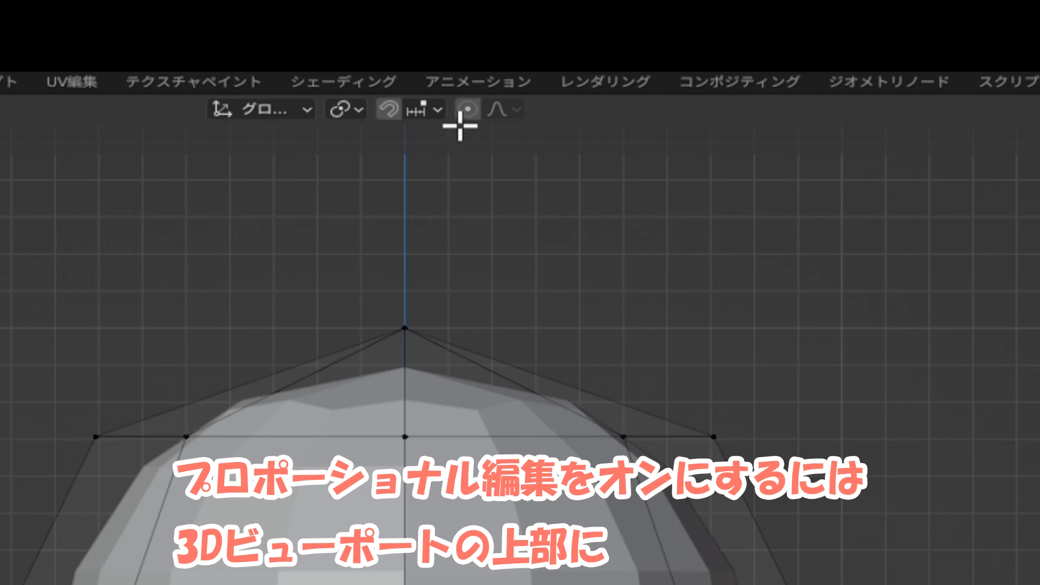
pyautogui.click(467, 110)
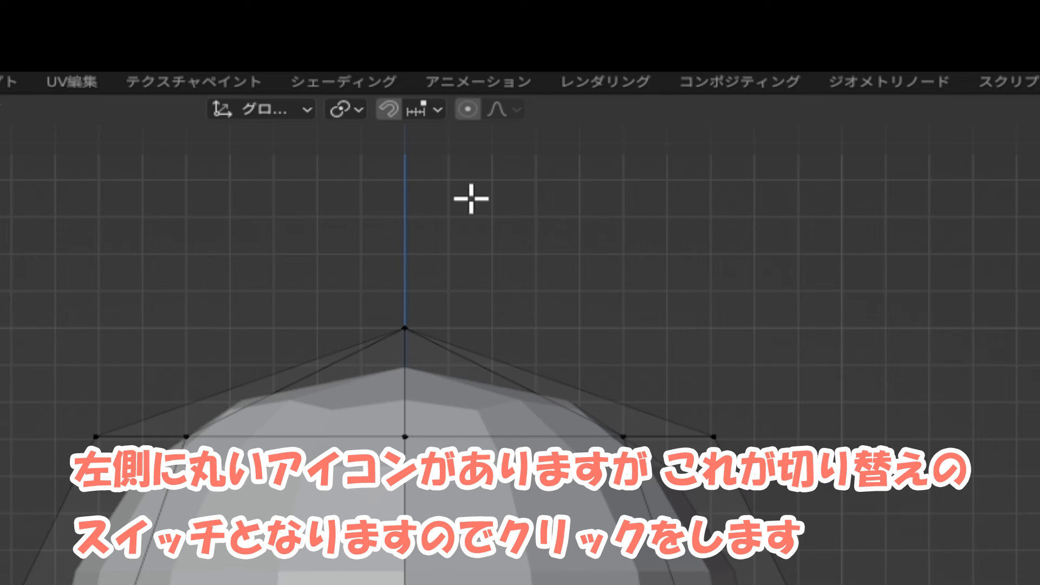
pyautogui.click(468, 110)
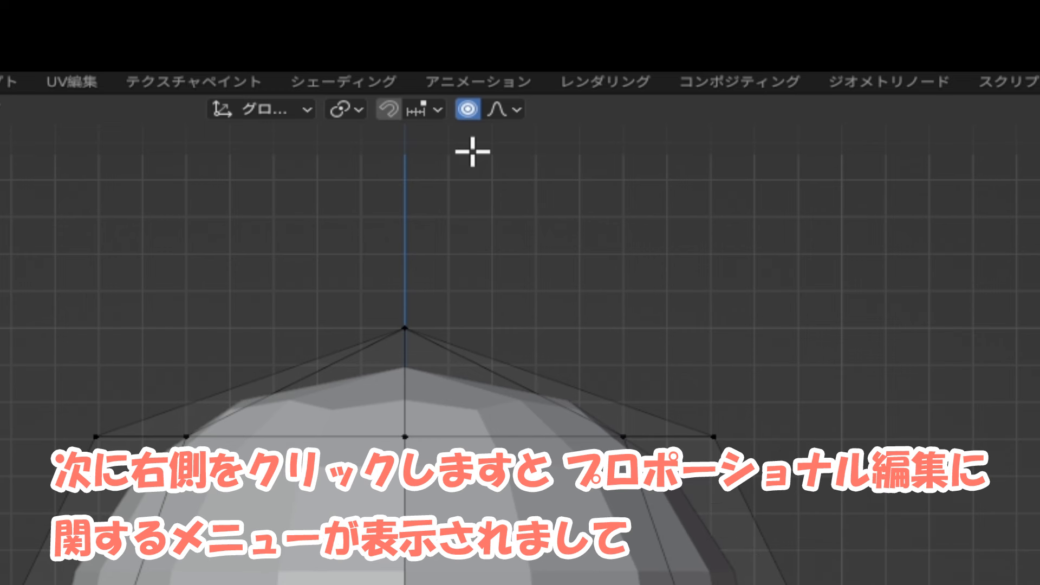
pyautogui.click(512, 111)
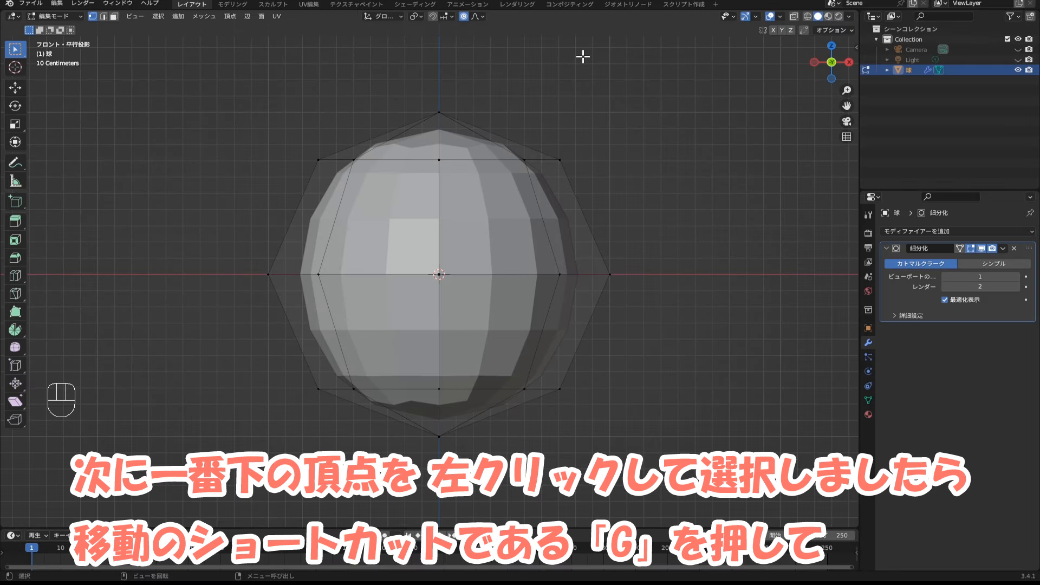
# Select the sphere's lowest vertex, start moving it, and try smaller and larger proportional editing influence circles.
pyautogui.click(440, 437)
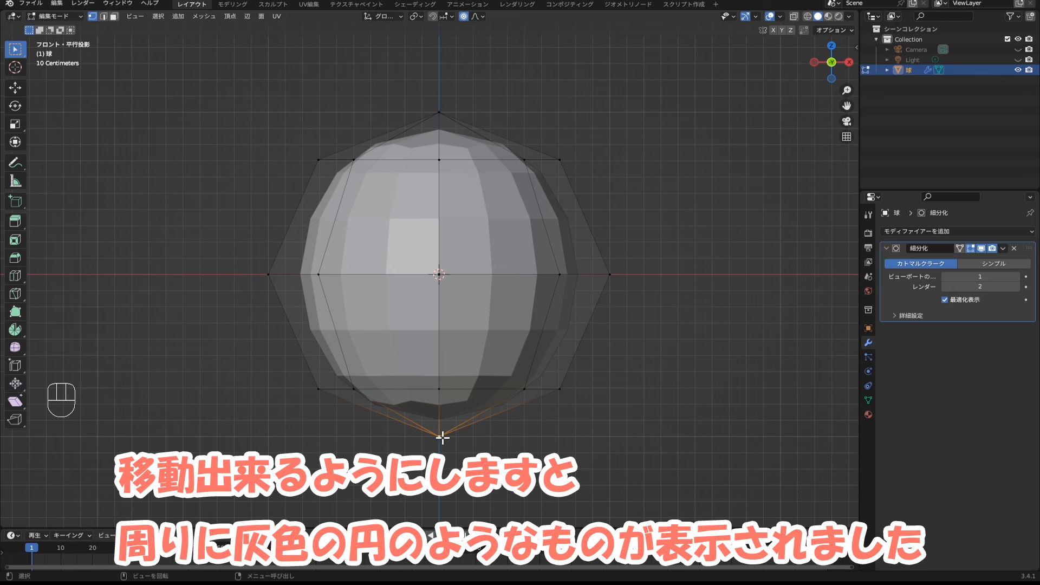
pyautogui.press('g')
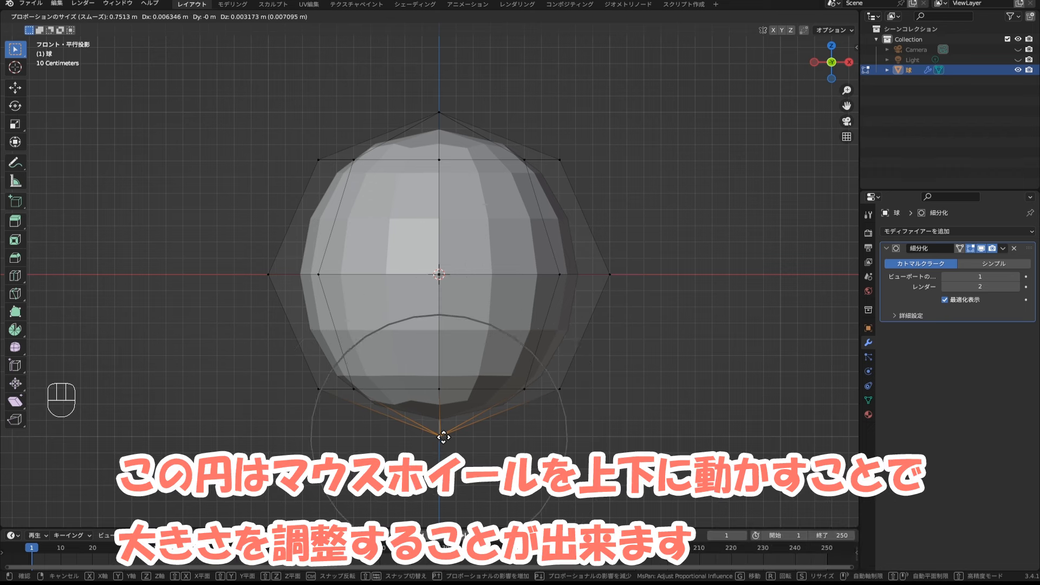
pyautogui.scroll(-7, 443, 437)
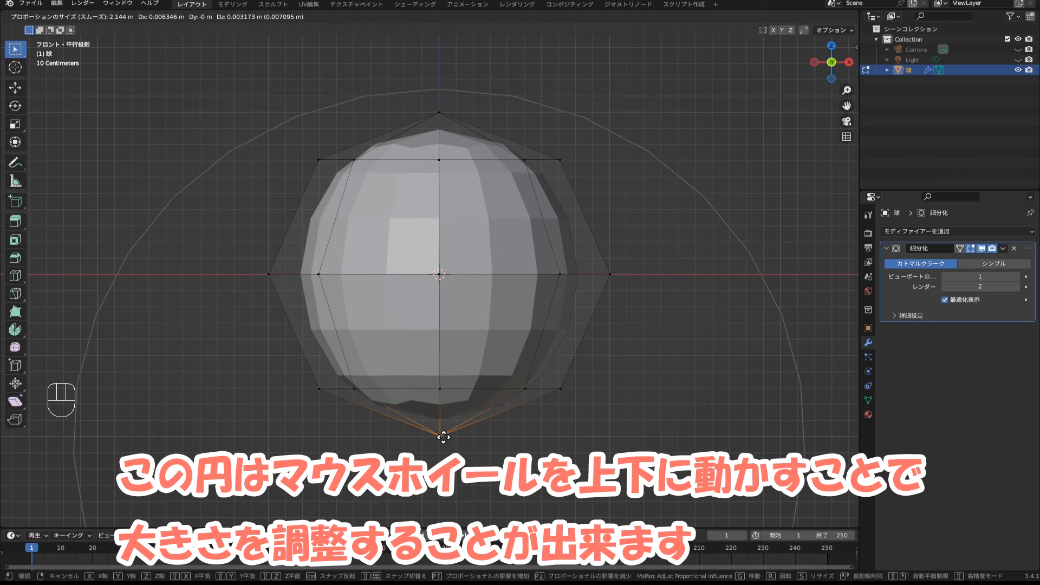
pyautogui.scroll(11, 444, 438)
pyautogui.scroll(-3, 443, 438)
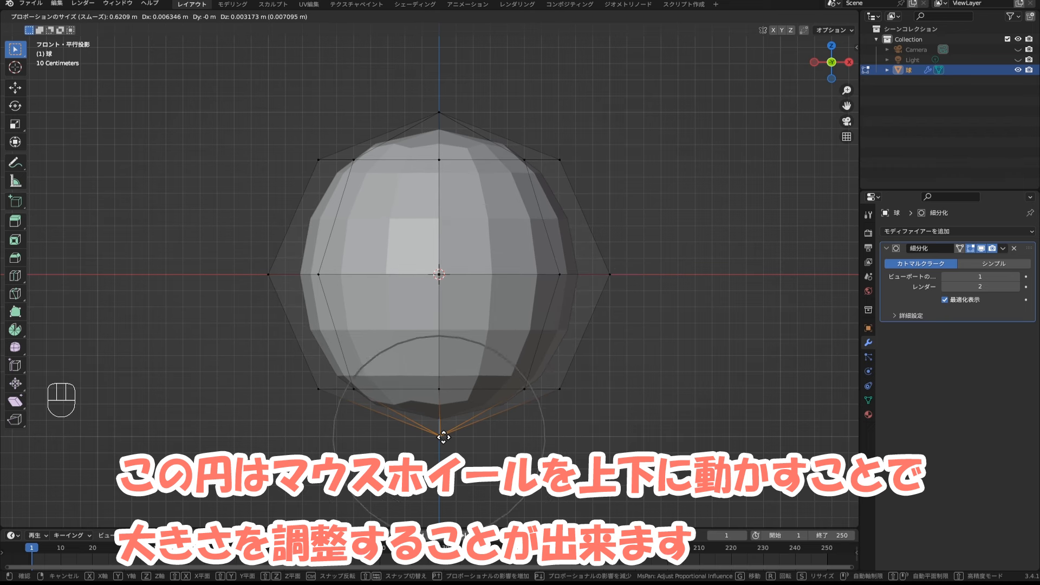
pyautogui.scroll(-10, 443, 437)
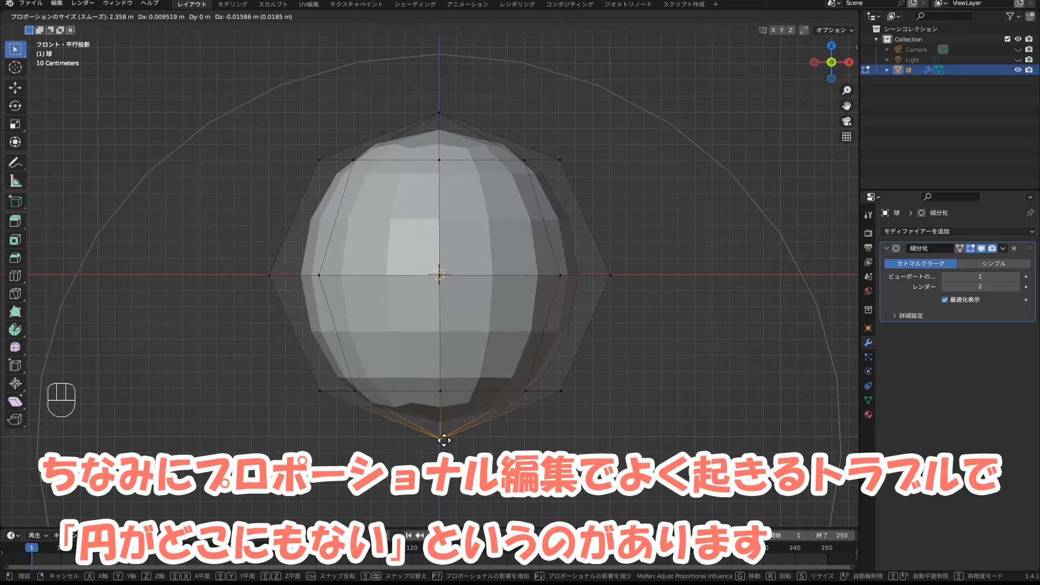
# Enlarge the proportional influence circle until it leaves the view, shrink it back into sight, and readjust it.
pyautogui.scroll(5, 444, 440)
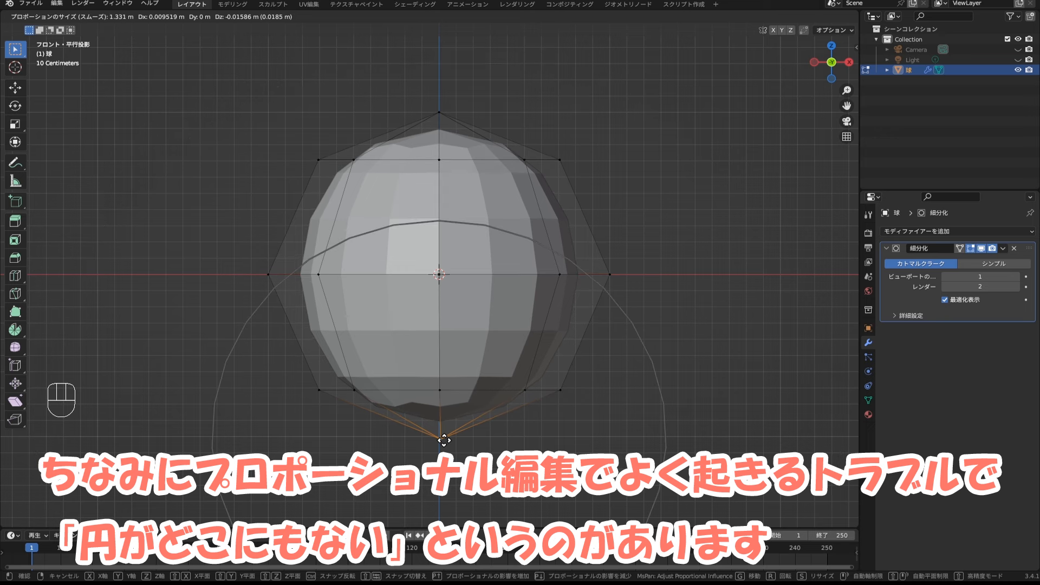
pyautogui.scroll(-20, 442, 440)
pyautogui.scroll(-3, 441, 442)
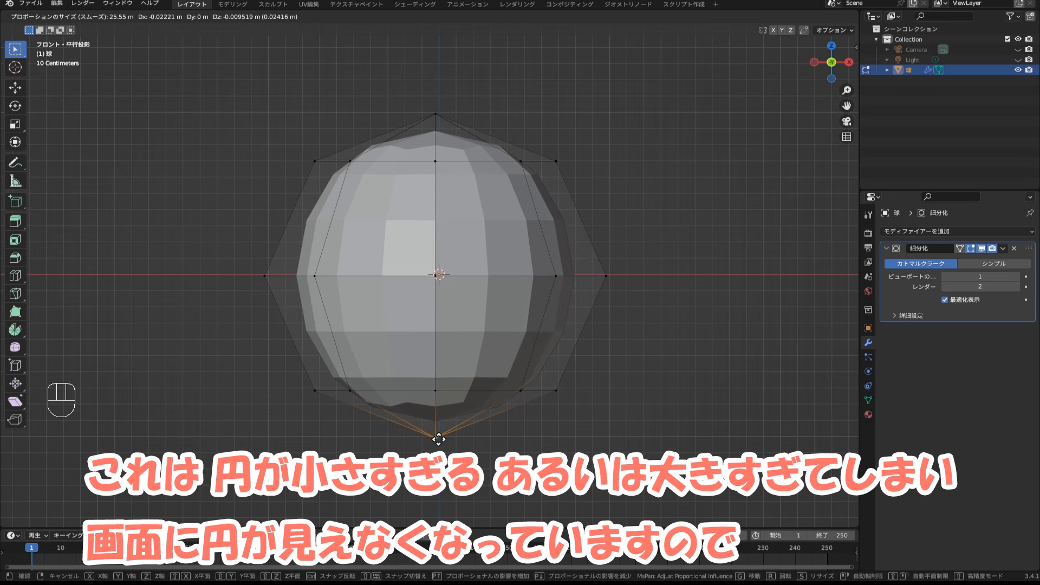
pyautogui.scroll(20, 439, 439)
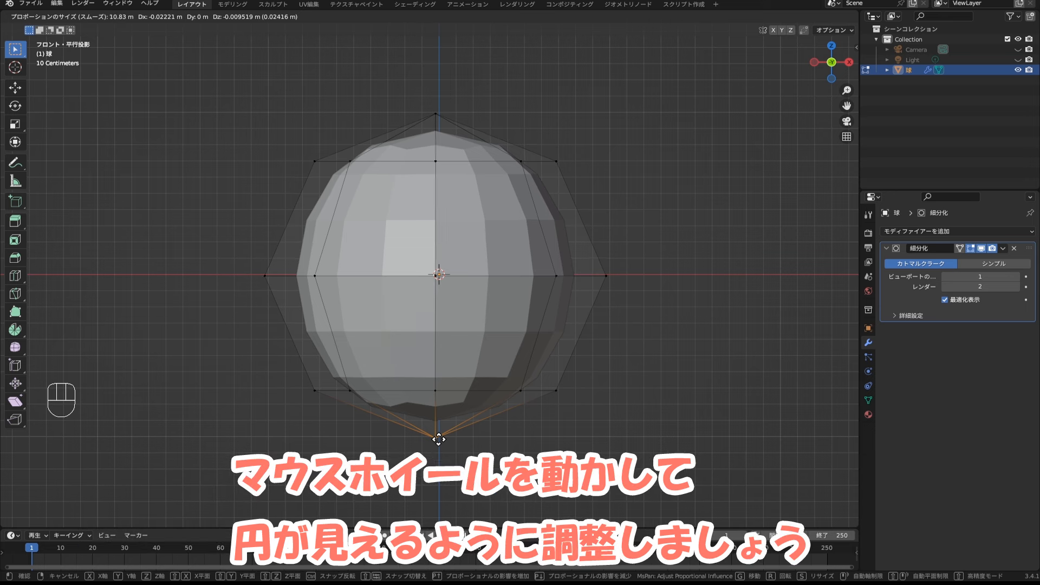
pyautogui.scroll(11, 443, 437)
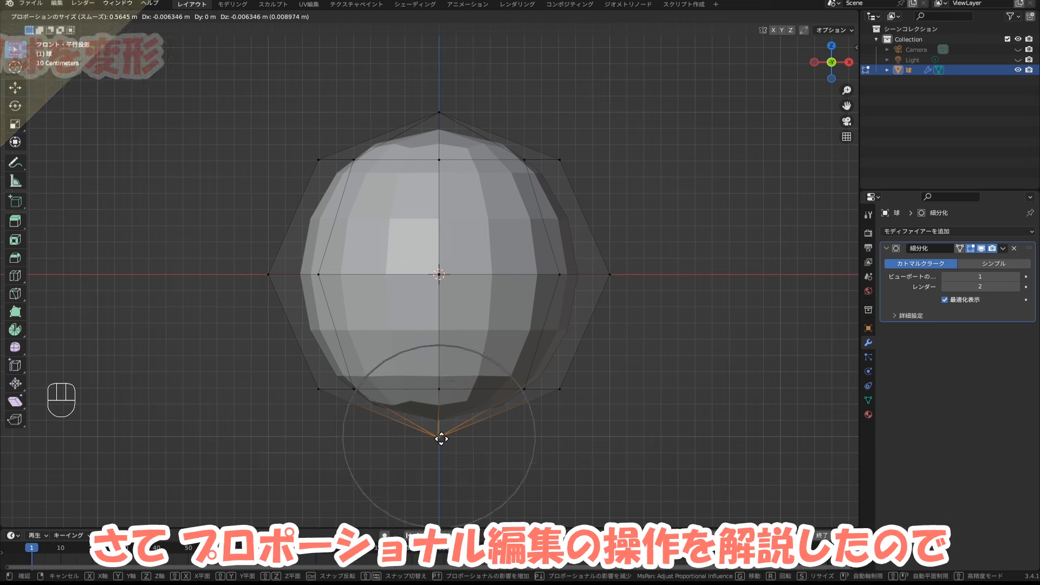
pyautogui.scroll(-11, 461, 445)
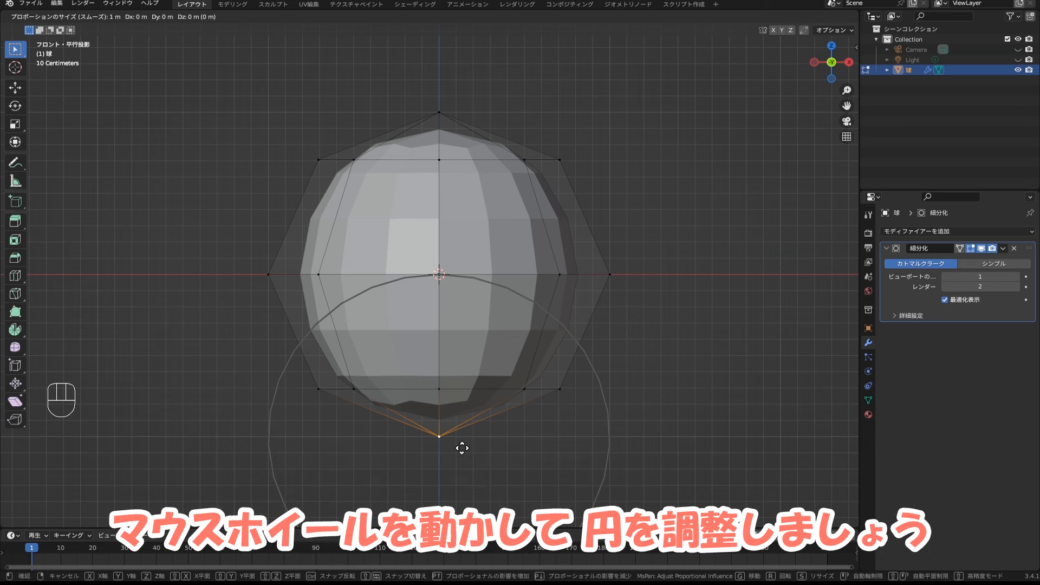
# Move the lowest vertex up about 0.504 m along the Z axis with a proportional size of about 1.949 m.
pyautogui.scroll(4, 462, 448)
pyautogui.scroll(-12, 462, 449)
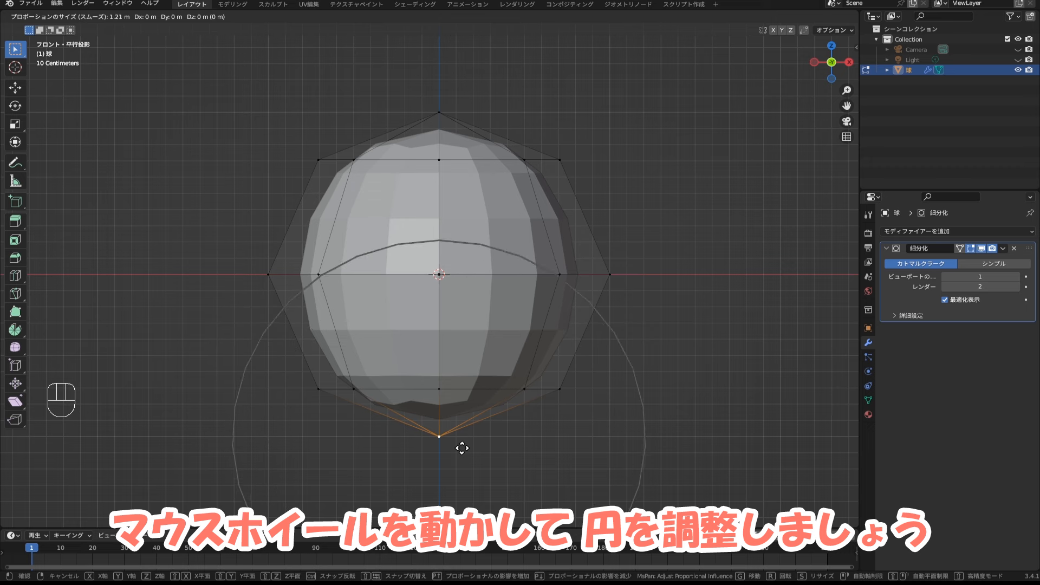
pyautogui.scroll(3, 462, 448)
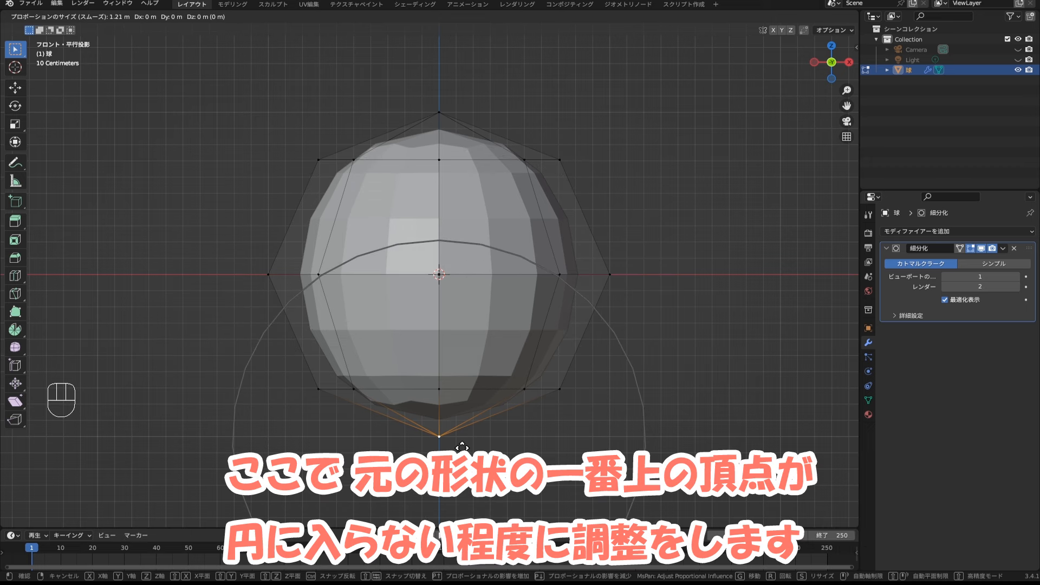
pyautogui.scroll(-2, 462, 448)
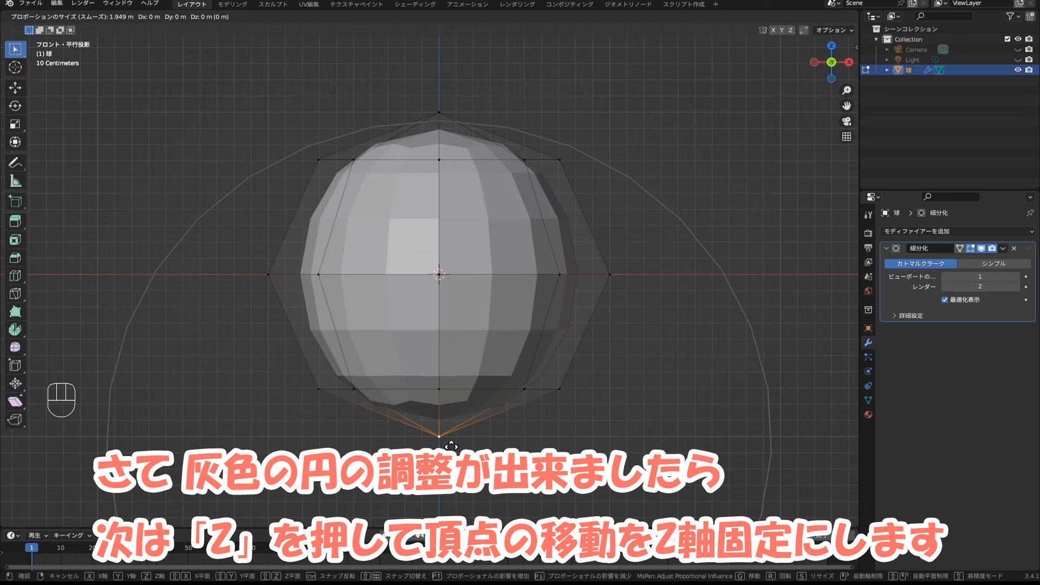
pyautogui.press('z')
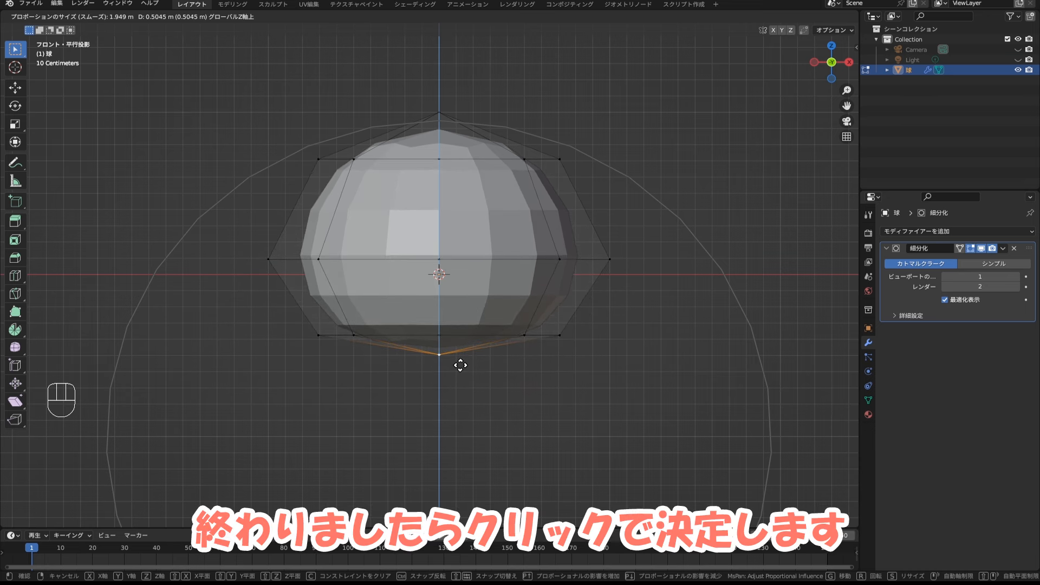
pyautogui.click(460, 365)
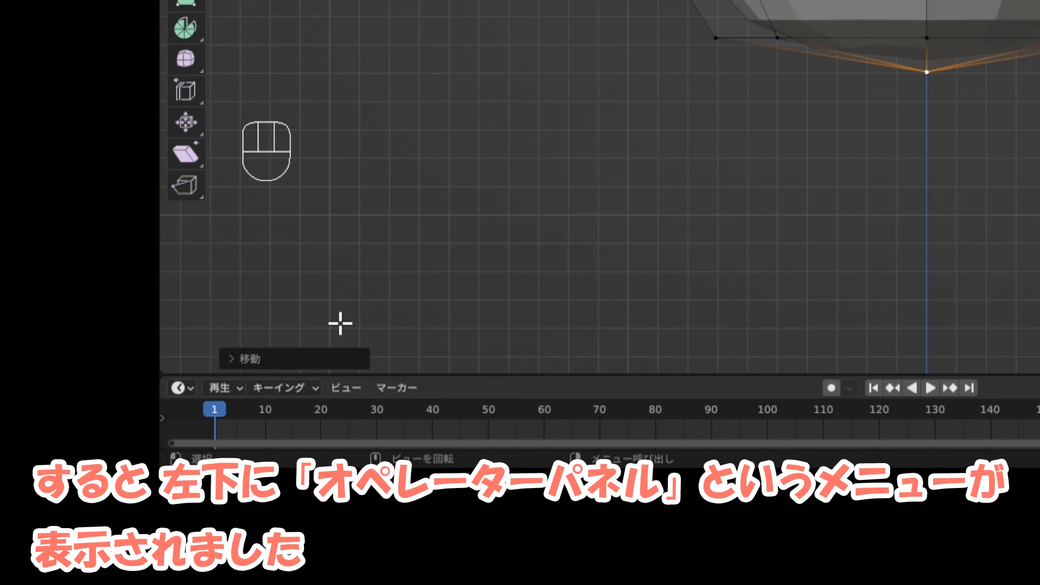
# Expand the settings of the last move (移動) and set its Z distance to 0.5 m.
pyautogui.click(362, 388)
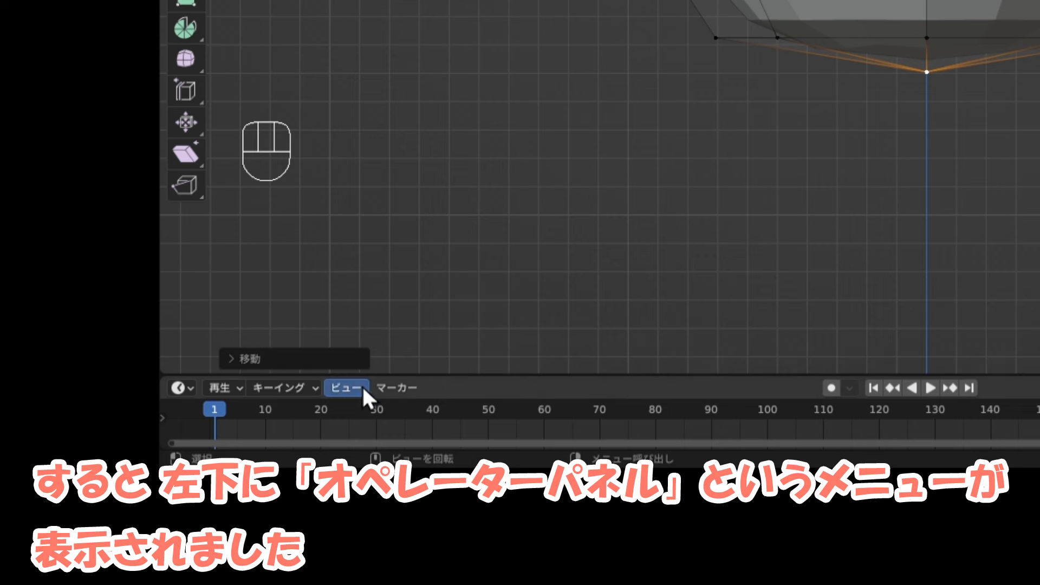
pyautogui.click(311, 363)
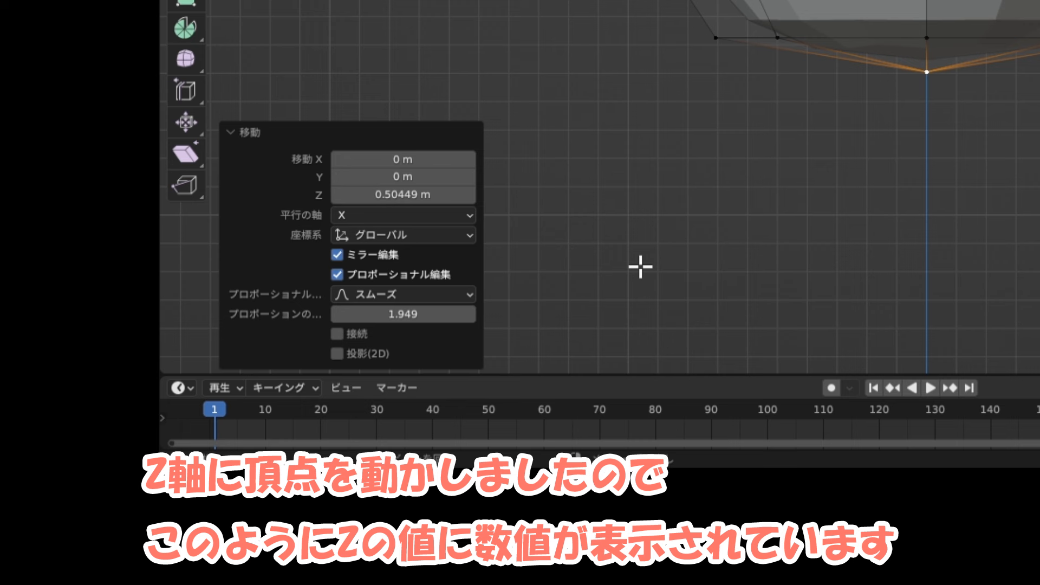
pyautogui.click(418, 195)
pyautogui.click(426, 195)
pyautogui.press('BackSpace')
pyautogui.press('BackSpace')
pyautogui.press('BackSpace')
pyautogui.press('BackSpace')
pyautogui.press('BackSpace')
pyautogui.press('BackSpace')
pyautogui.press('BackSpace')
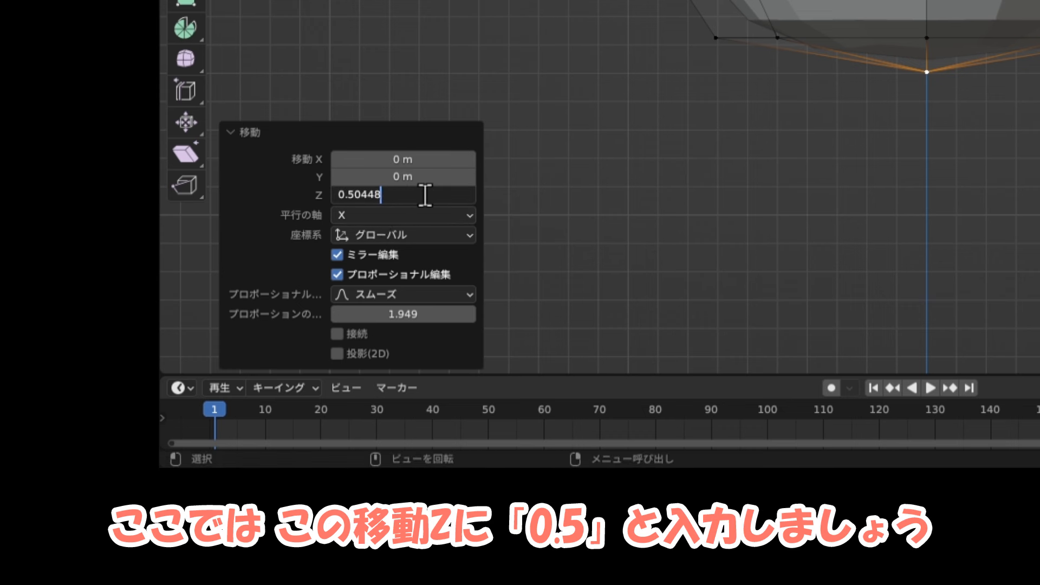
pyautogui.press('Return')
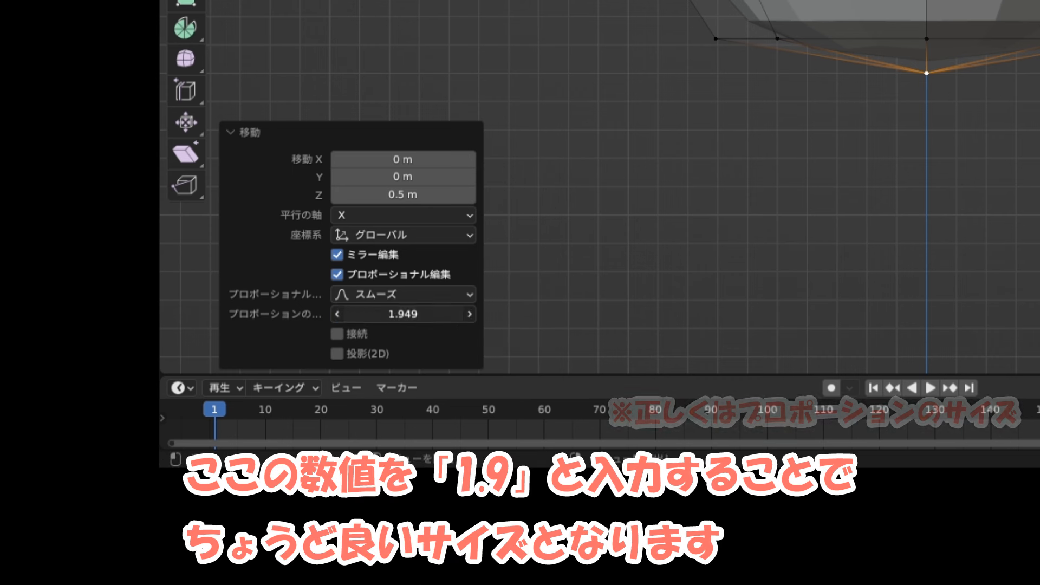
# Set the proportional size of the lowest vertex's move to 1.9.
pyautogui.doubleClick(439, 313)
pyautogui.press('BackSpace')
pyautogui.press('BackSpace')
pyautogui.press('BackSpace')
pyautogui.press('BackSpace')
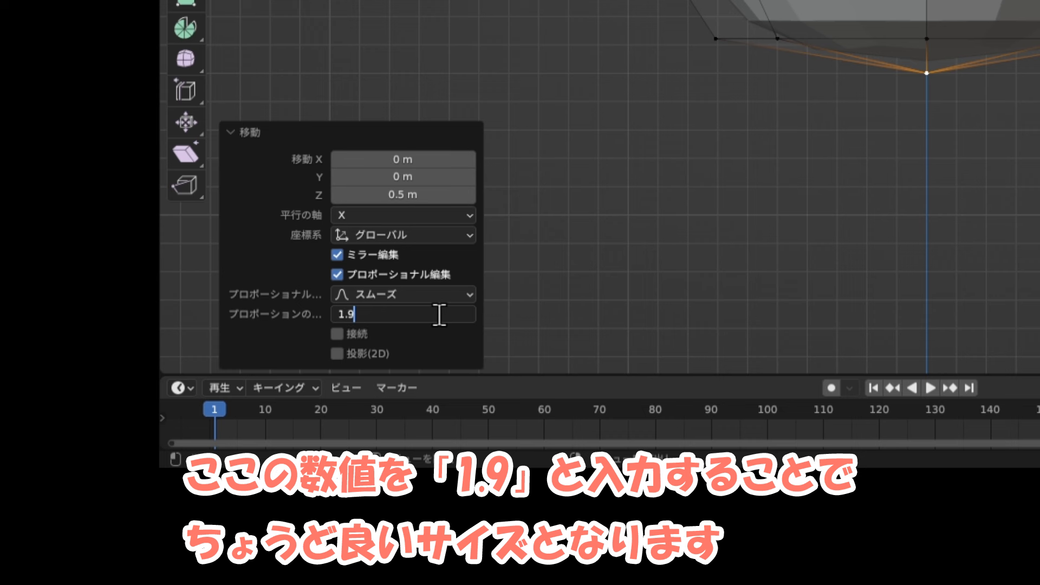
pyautogui.press('Return')
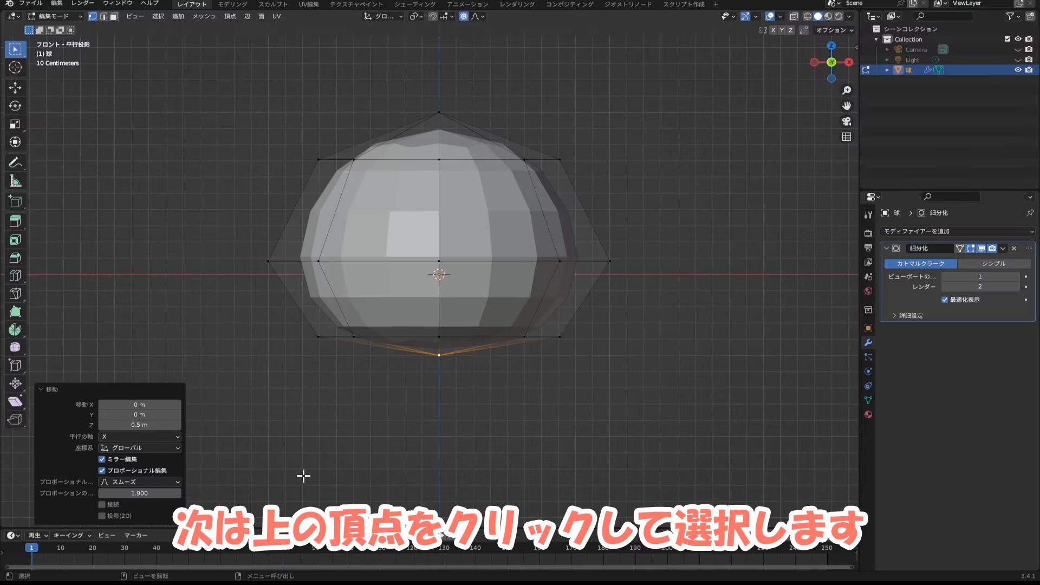
# Move the sphere's topmost vertex down about 0.25 m along the Z axis with a proportional size of about 1.427 m.
pyautogui.click(437, 114)
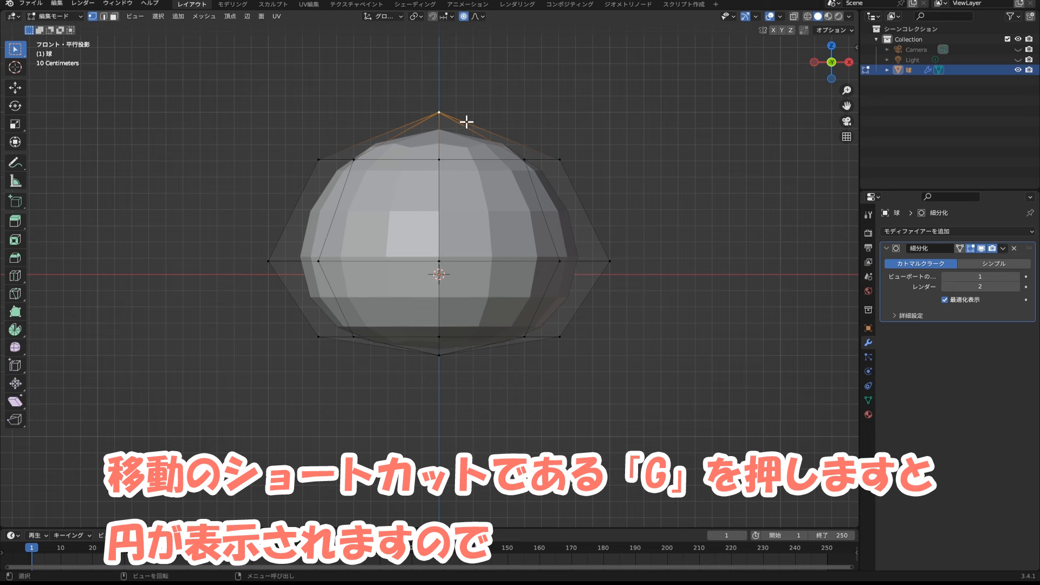
pyautogui.press('g')
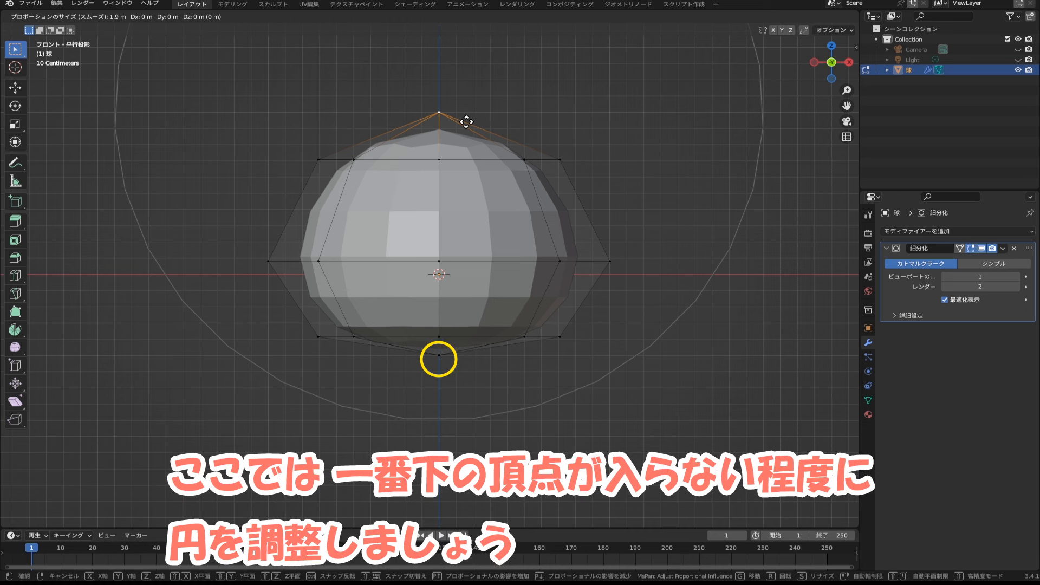
pyautogui.scroll(3, 466, 122)
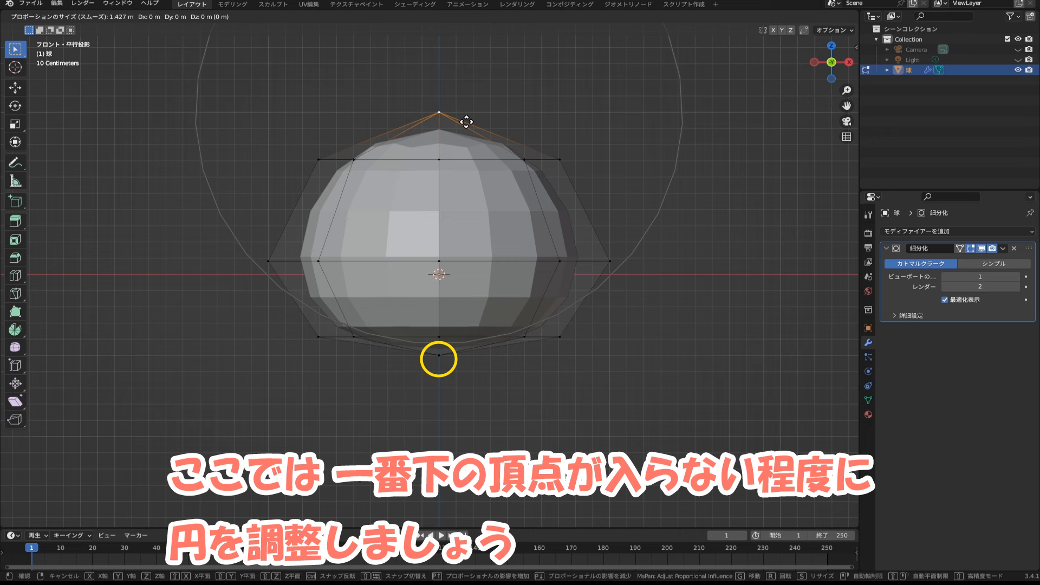
pyautogui.press('z')
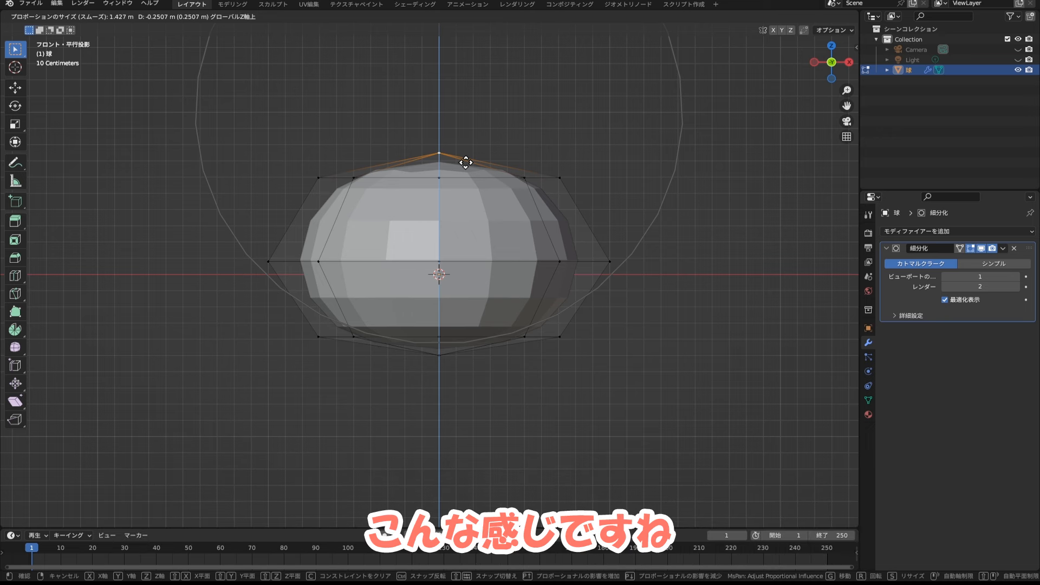
pyautogui.click(466, 162)
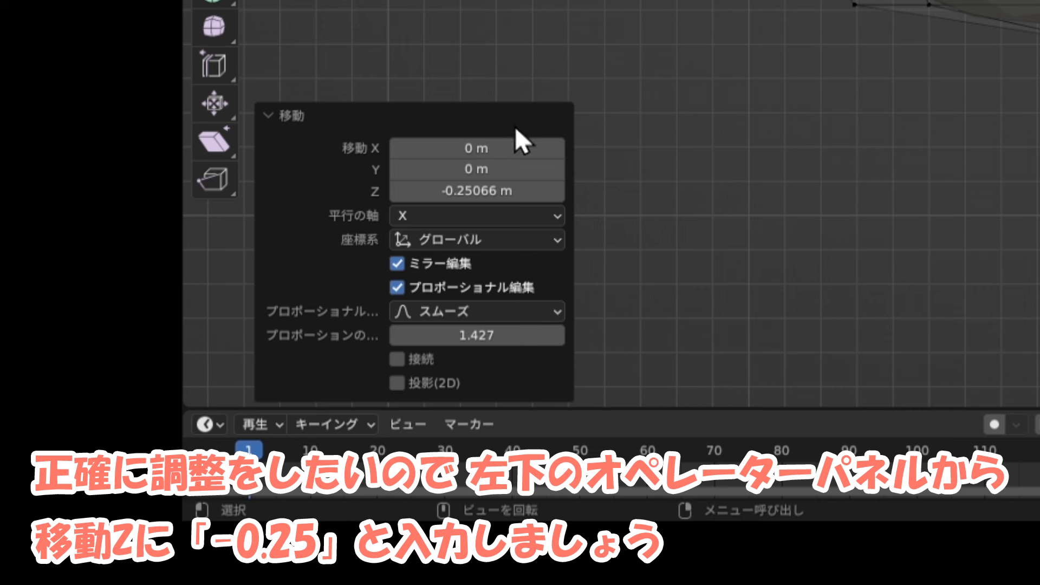
# Set the Z distance of the topmost vertex's move (移動) to exactly -0.25 m.
pyautogui.doubleClick(507, 191)
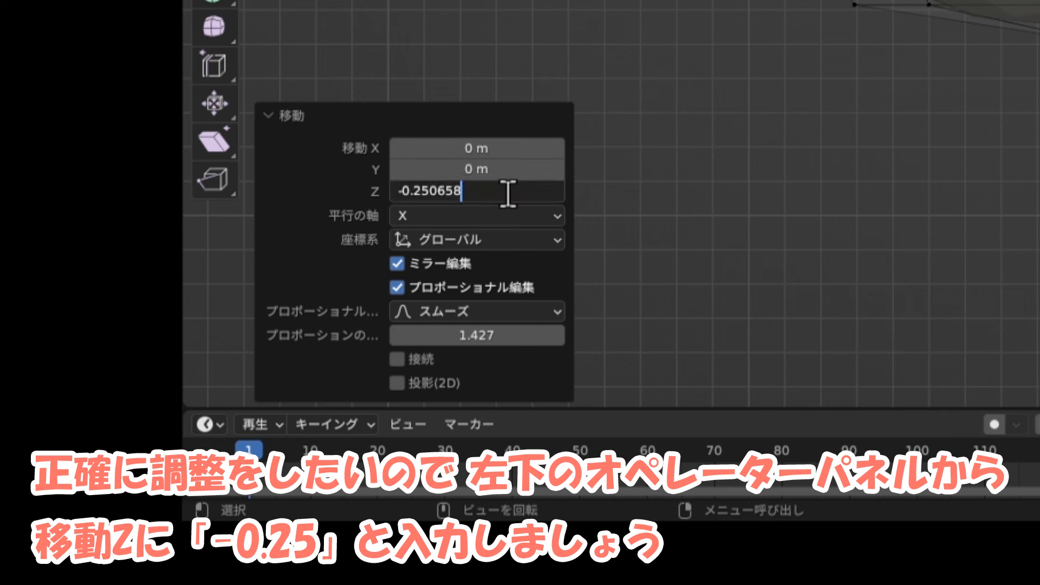
pyautogui.press('BackSpace')
pyautogui.press('BackSpace')
pyautogui.press('BackSpace')
pyautogui.press('BackSpace')
pyautogui.press('Return')
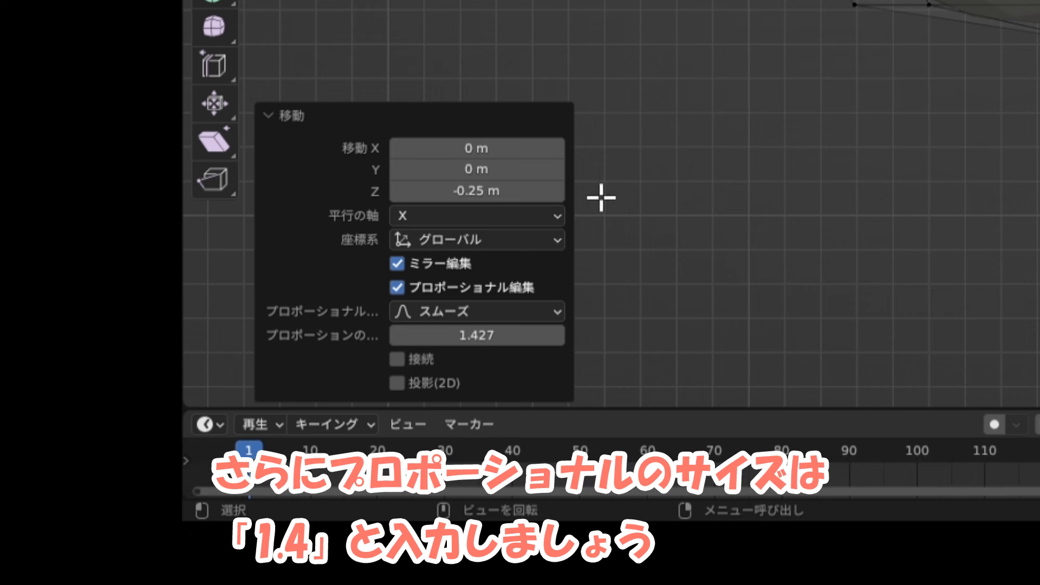
# Set the proportional size of the topmost vertex's move to 1.4.
pyautogui.doubleClick(504, 336)
pyautogui.press('BackSpace')
pyautogui.press('BackSpace')
pyautogui.press('BackSpace')
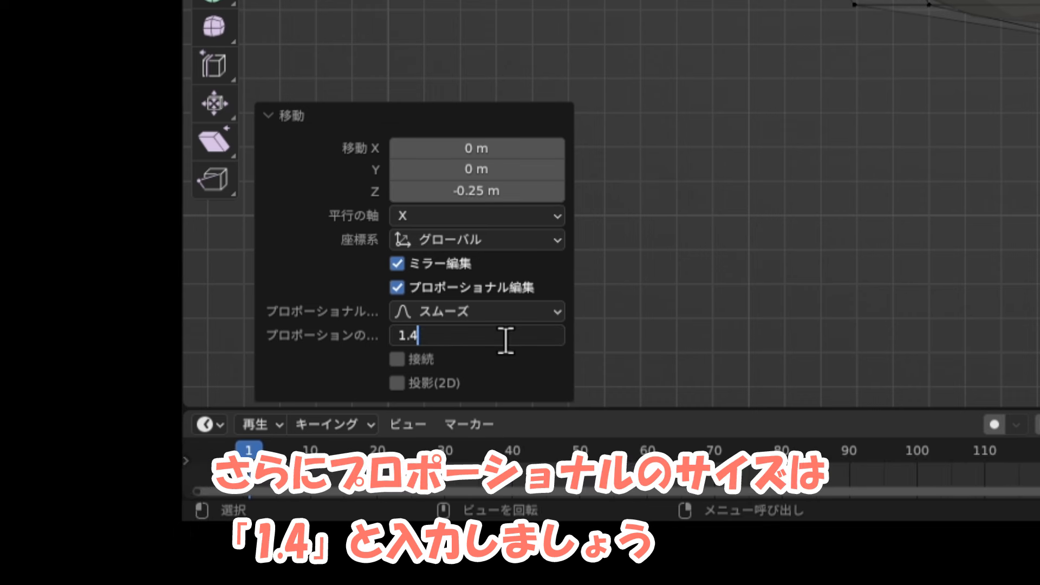
pyautogui.press('Return')
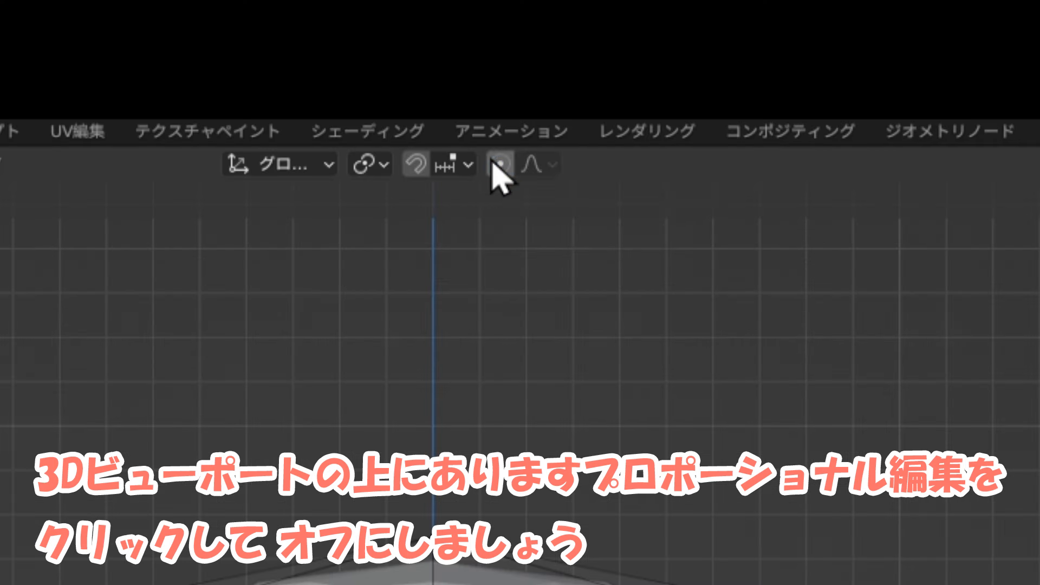
# Turn off proportional editing (プロポーショナル編集) and select the horizontal edge loop around the sphere's middle.
pyautogui.click(496, 163)
pyautogui.scroll(2, 510, 245)
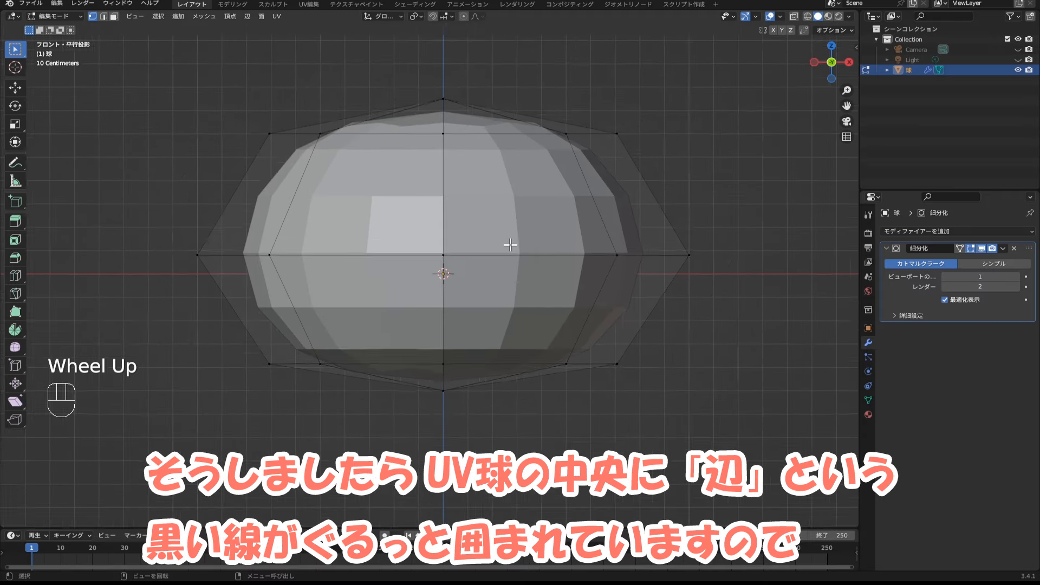
pyautogui.scroll(1, 510, 245)
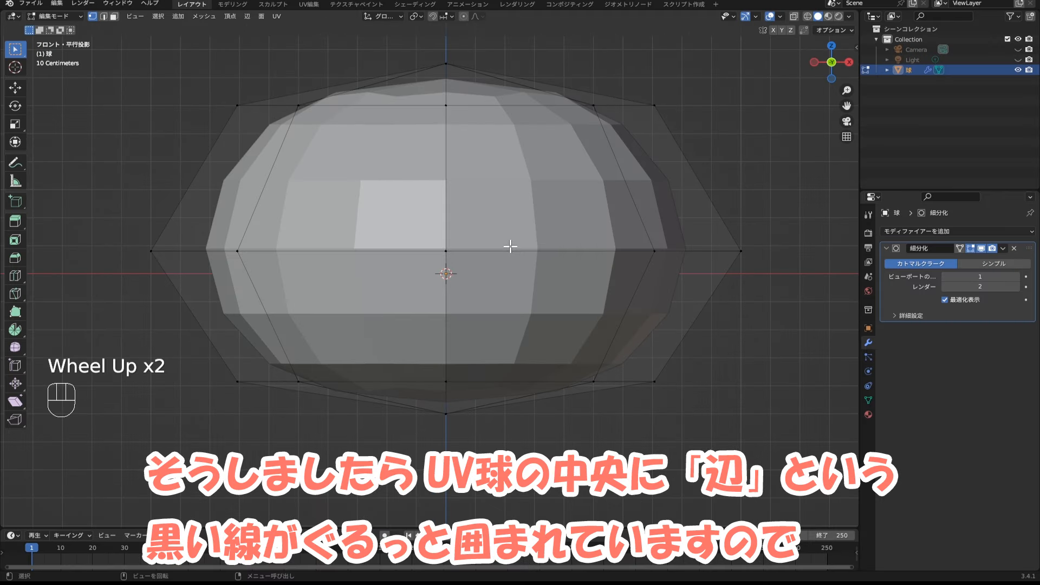
pyautogui.keyDown('shift'); pyautogui.moveTo(512, 246); pyautogui.dragTo(514, 287, button='middle'); pyautogui.keyUp('shift')
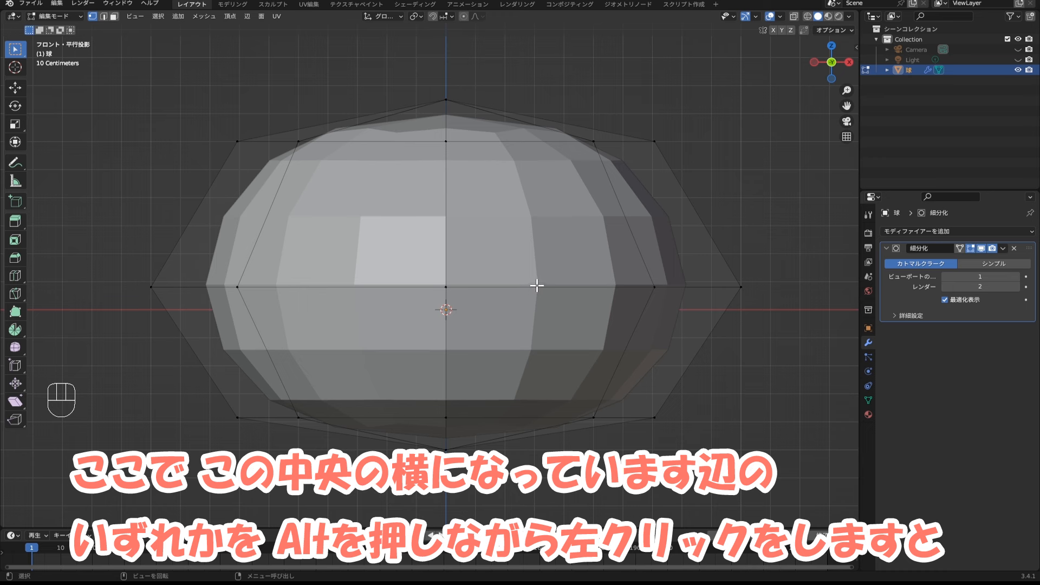
pyautogui.press('alt')
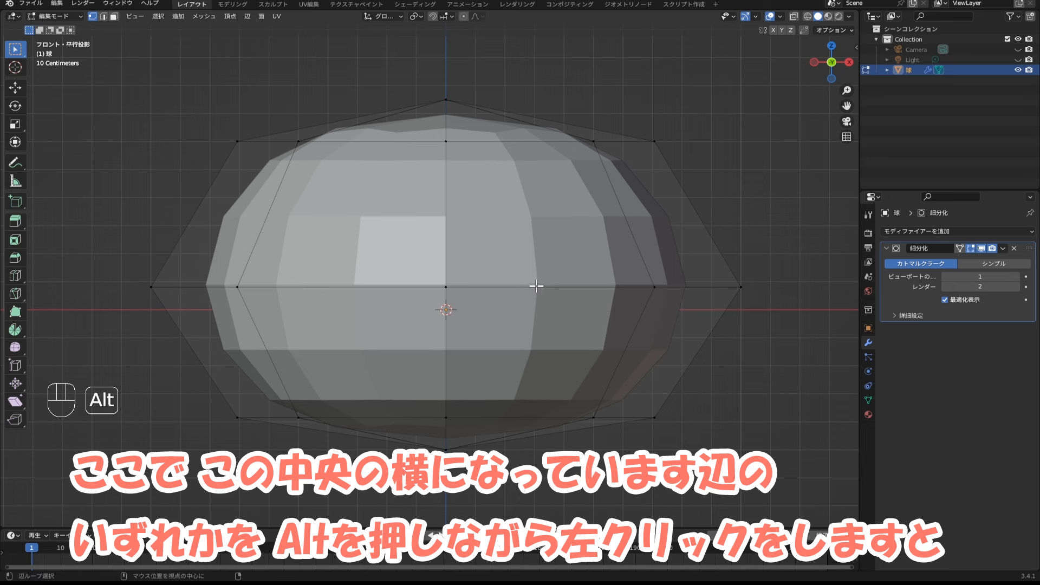
pyautogui.keyDown('alt'); pyautogui.click(537, 286); pyautogui.keyUp('alt')
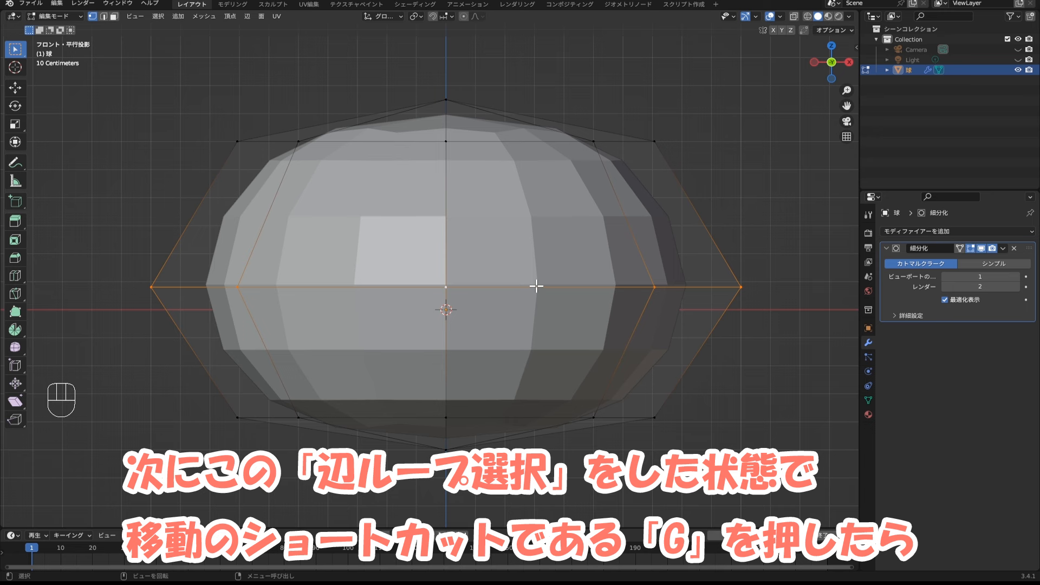
# Move the sphere's selected middle edge loop down about 0.226 m along the Z axis.
pyautogui.press('g')
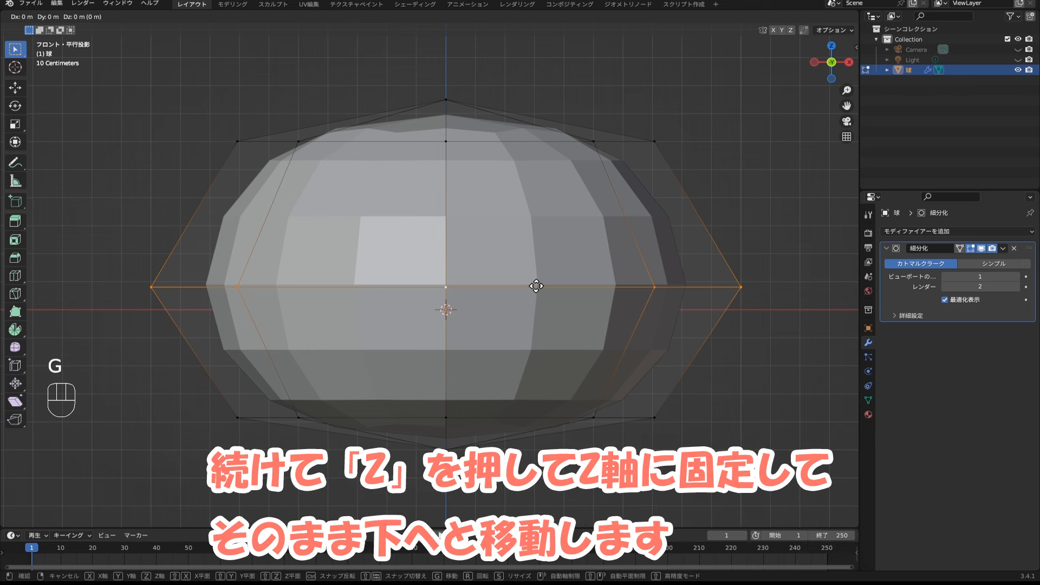
pyautogui.press('z')
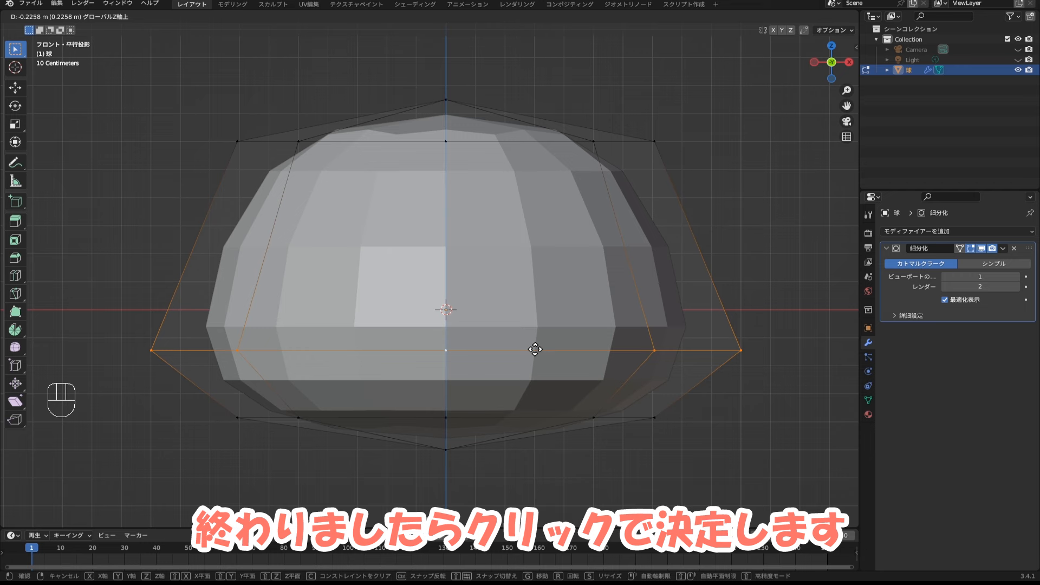
pyautogui.click(535, 349)
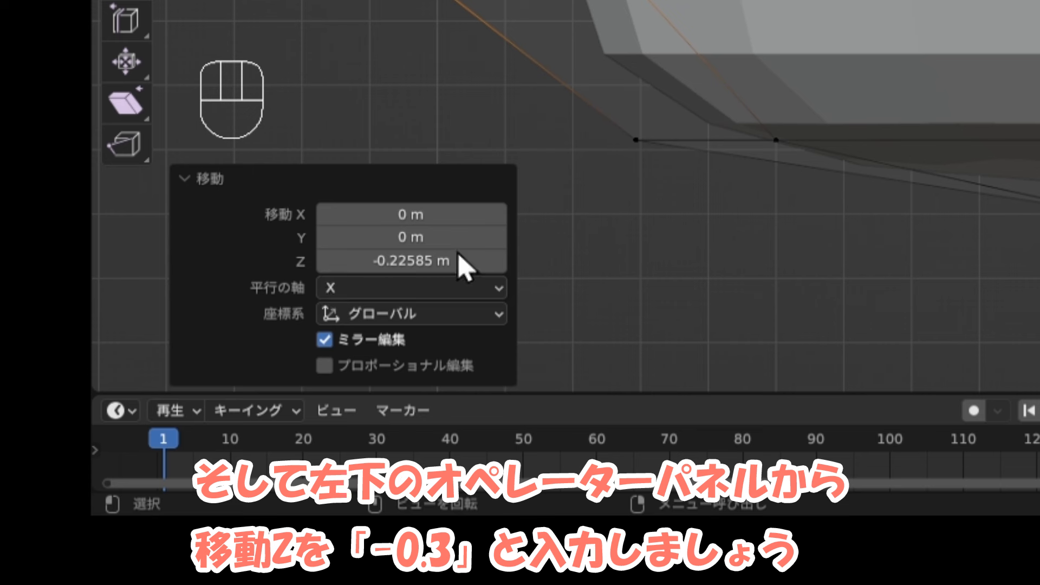
# Set the Z distance of the middle edge loop's move (移動) to exactly -0.3 m.
pyautogui.click(438, 263)
pyautogui.click(443, 261)
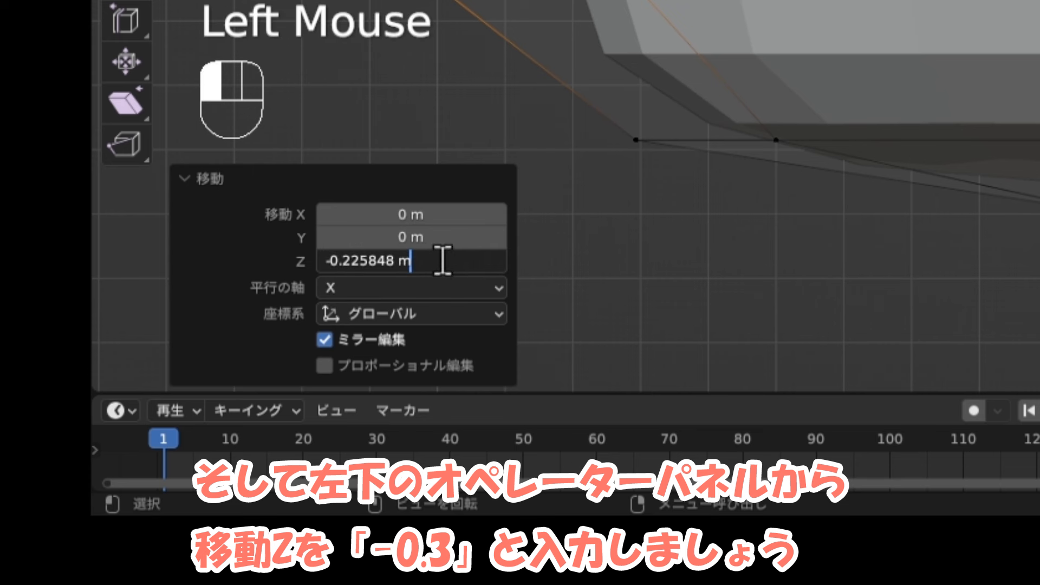
pyautogui.press('BackSpace')
pyautogui.press('BackSpace')
pyautogui.press('BackSpace')
pyautogui.press('BackSpace')
pyautogui.press('BackSpace')
pyautogui.press('BackSpace')
pyautogui.press('BackSpace')
pyautogui.press('BackSpace')
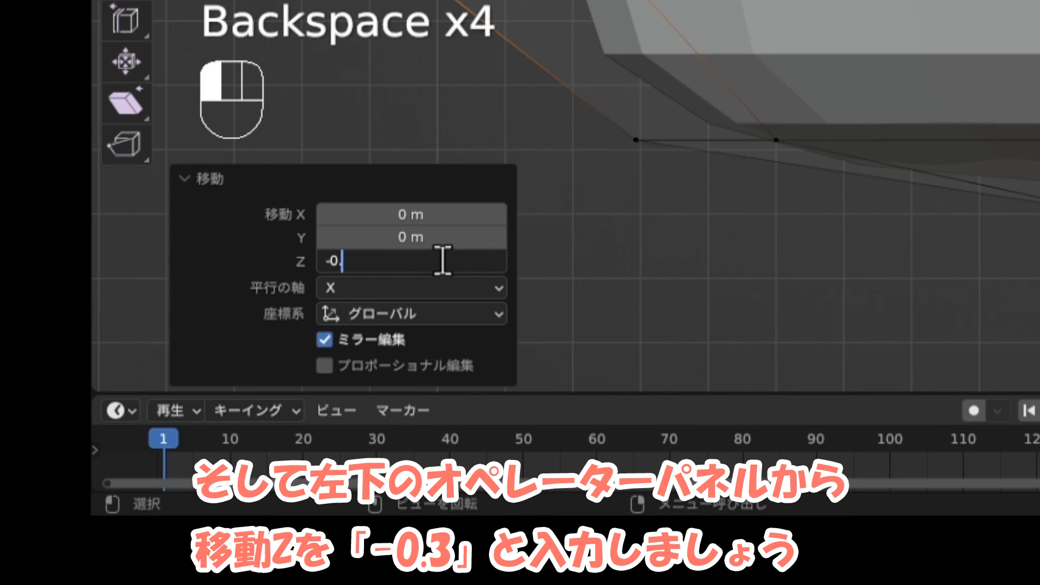
pyautogui.write('3')
pyautogui.press('Return')
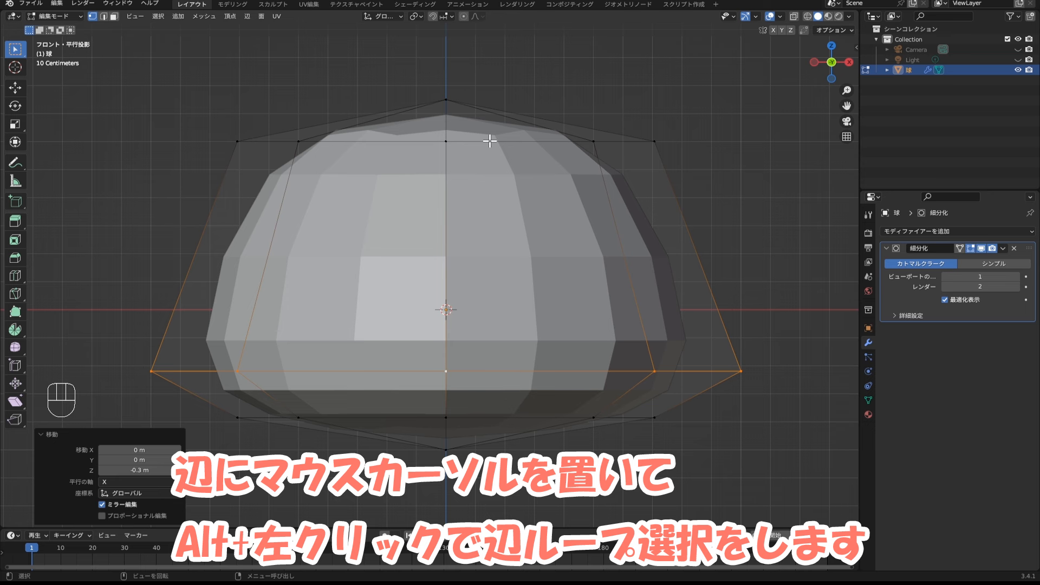
# Select the horizontal edge loop just below the sphere's top vertex and move it down about 0.136 m along the Z axis.
pyautogui.press('alt')
pyautogui.keyDown('alt'); pyautogui.click(490, 140); pyautogui.keyUp('alt')
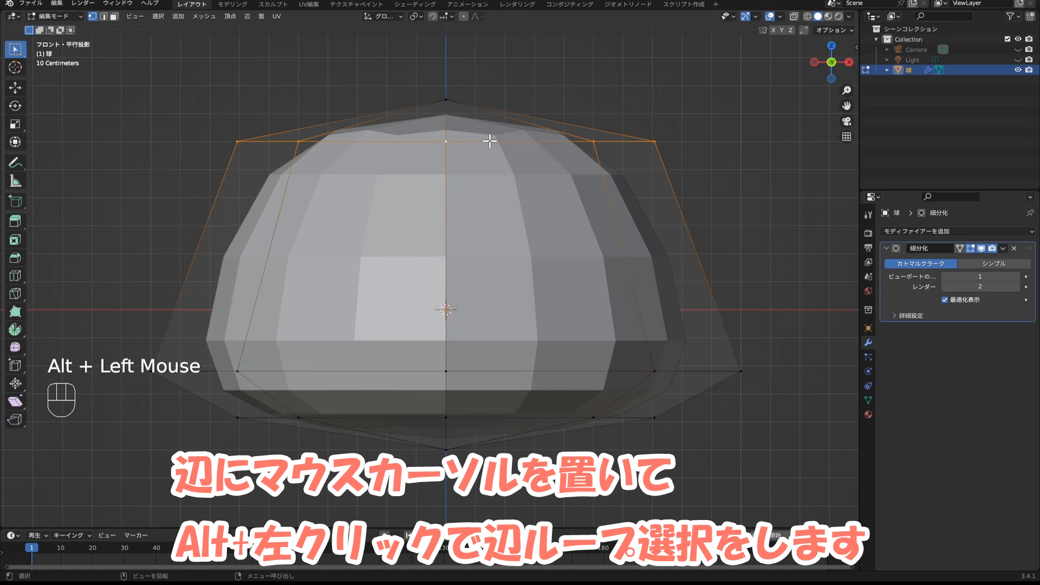
pyautogui.press('g')
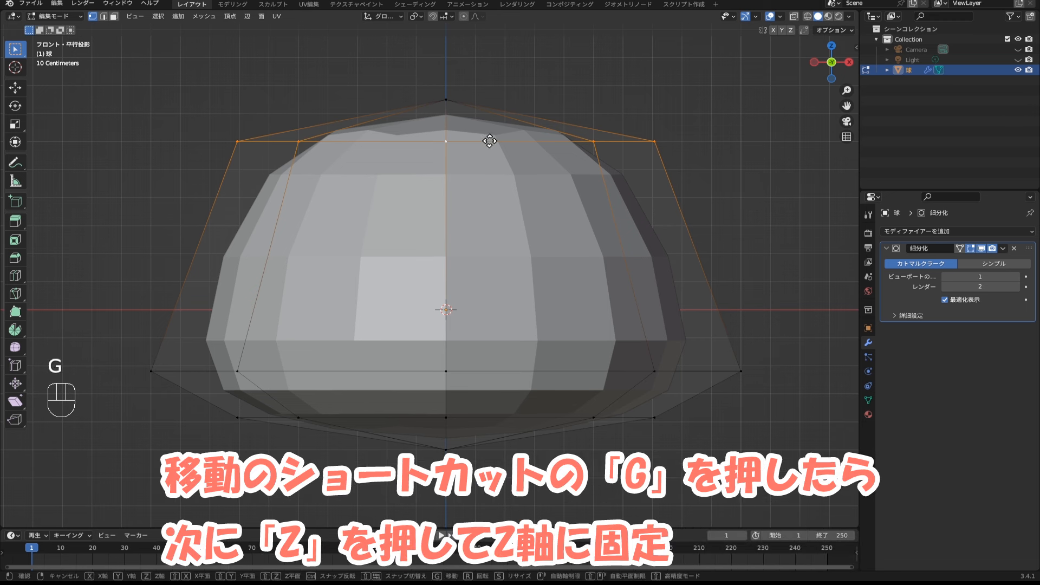
pyautogui.press('z')
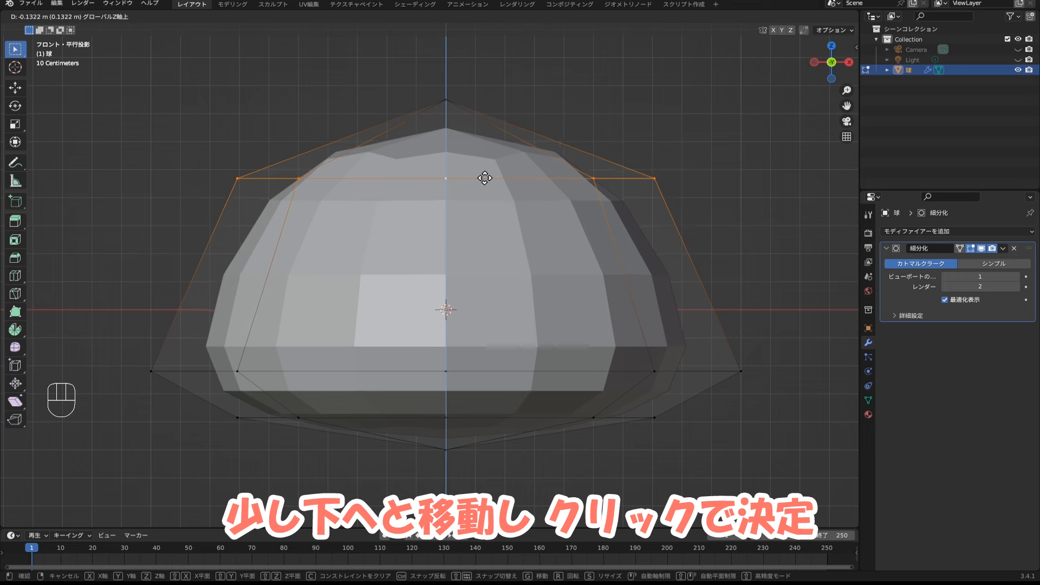
pyautogui.click(485, 179)
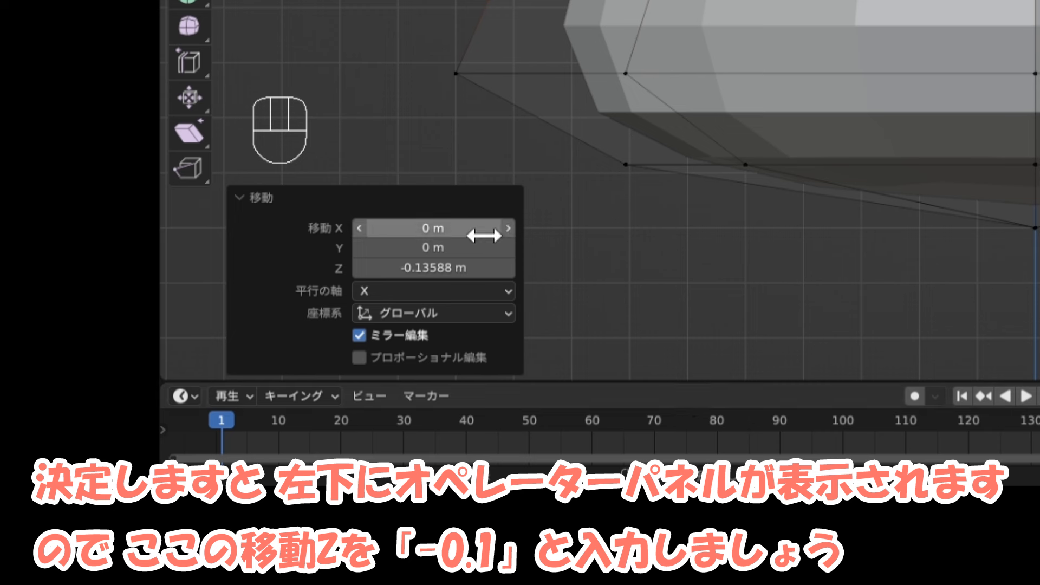
# Set the Z distance of the upper edge loop's move (移動) to -0.1 m and save the file.
pyautogui.click(462, 267)
pyautogui.click(463, 268)
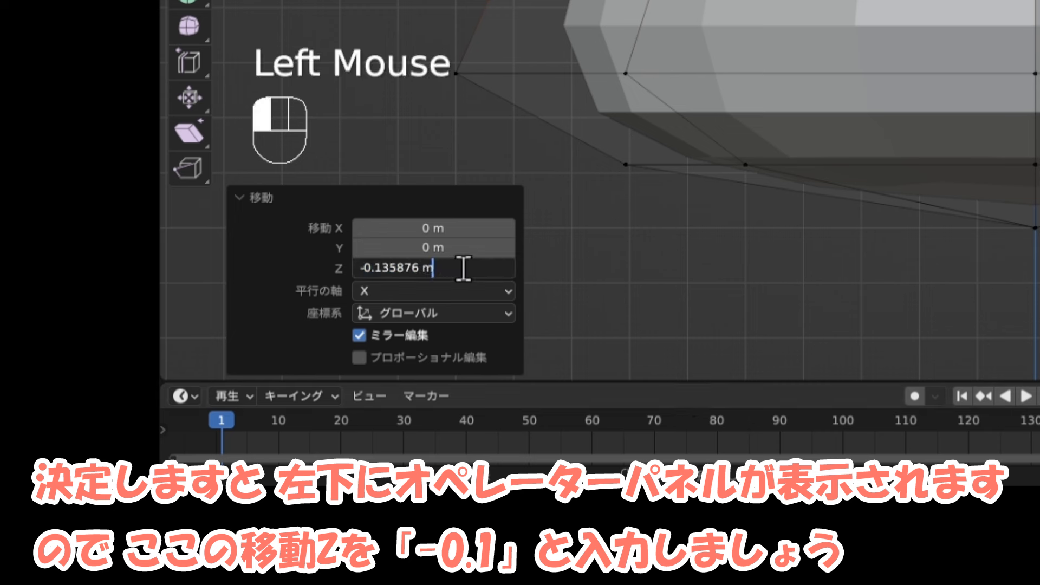
pyautogui.press('BackSpace')
pyautogui.press('BackSpace')
pyautogui.press('BackSpace')
pyautogui.press('BackSpace')
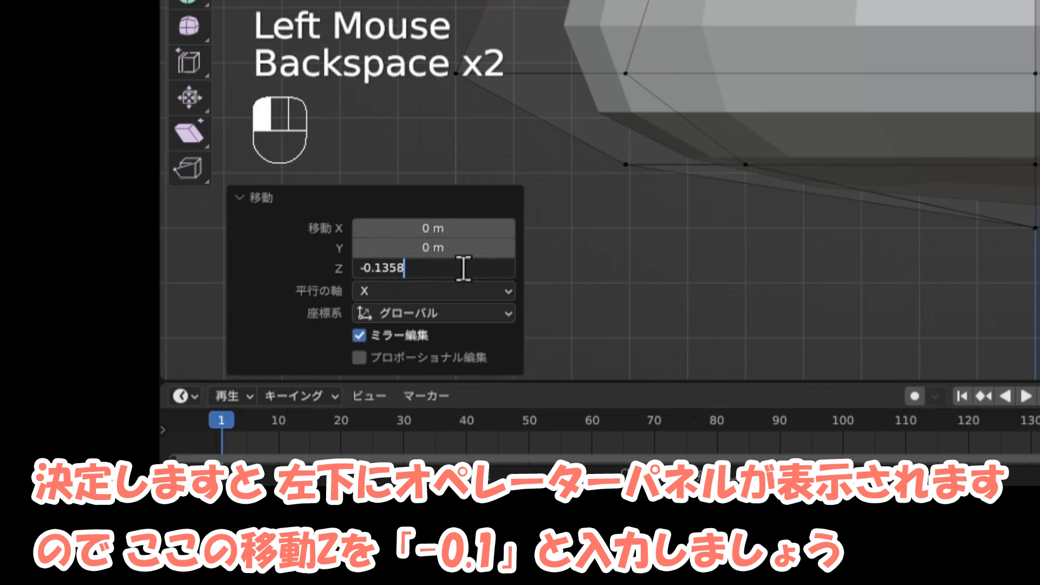
pyautogui.press('Return')
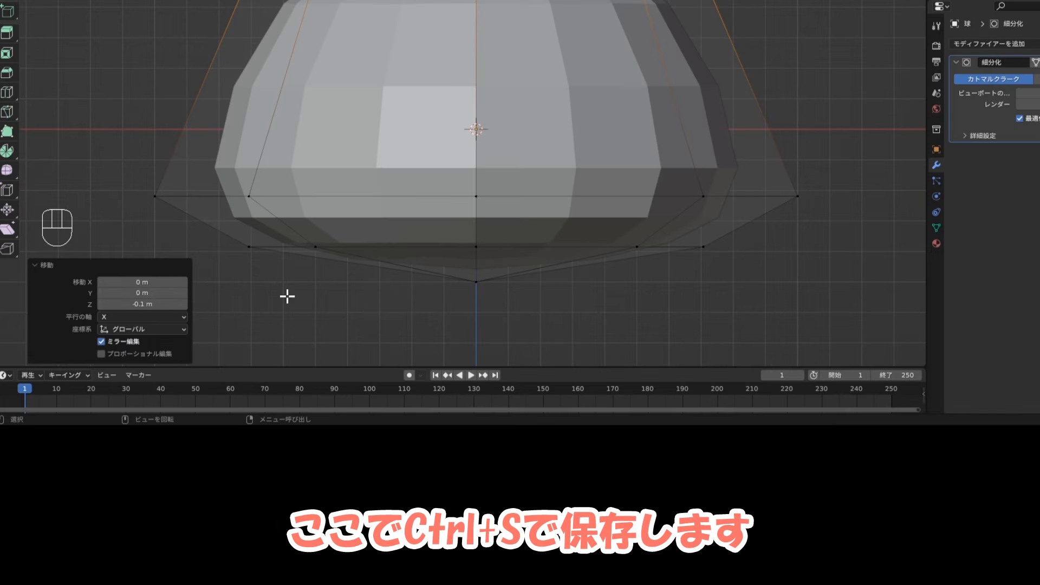
pyautogui.press('ctrl')
pyautogui.hotkey('ctrl', 's')
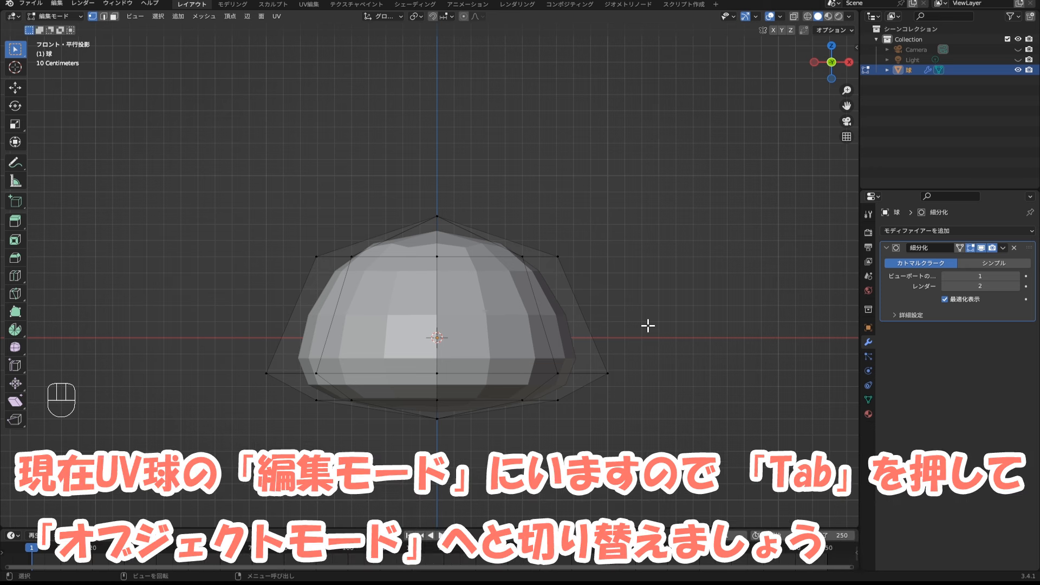
# Return to Object Mode, hide the flattened sphere (球) in the viewport and clear the selection.
pyautogui.press('Tab')
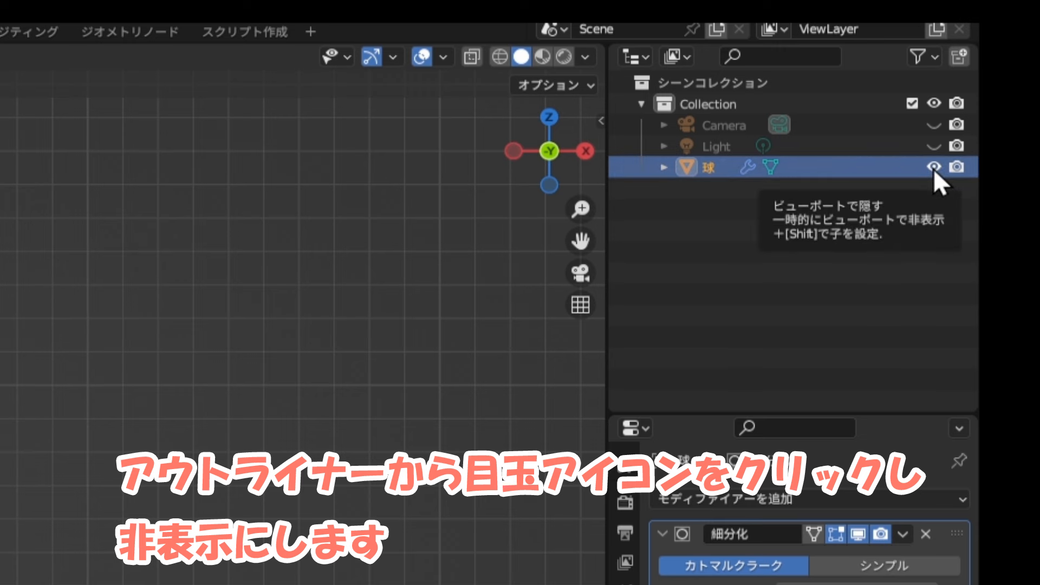
pyautogui.click(934, 168)
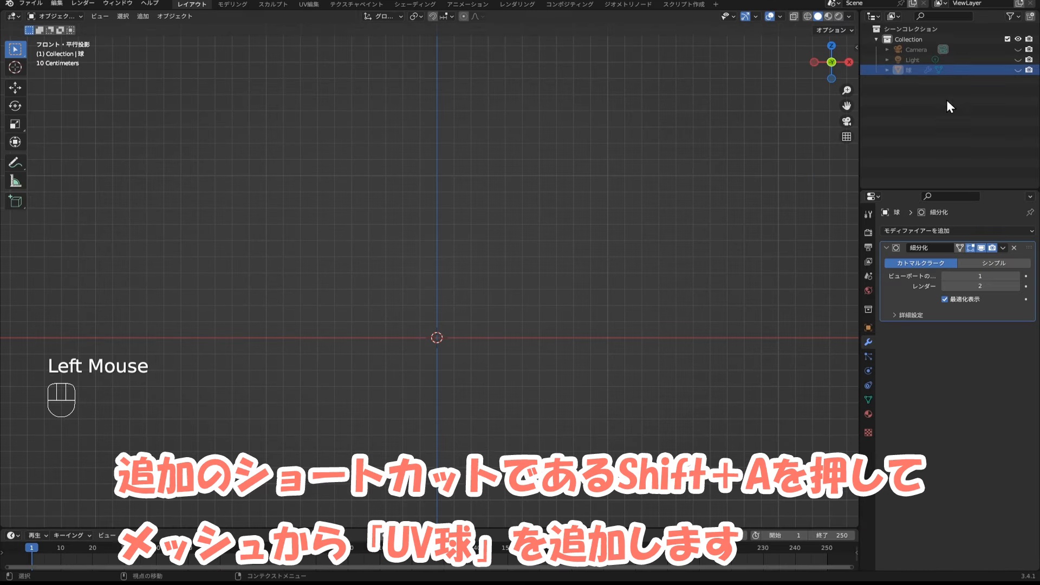
pyautogui.click(420, 288)
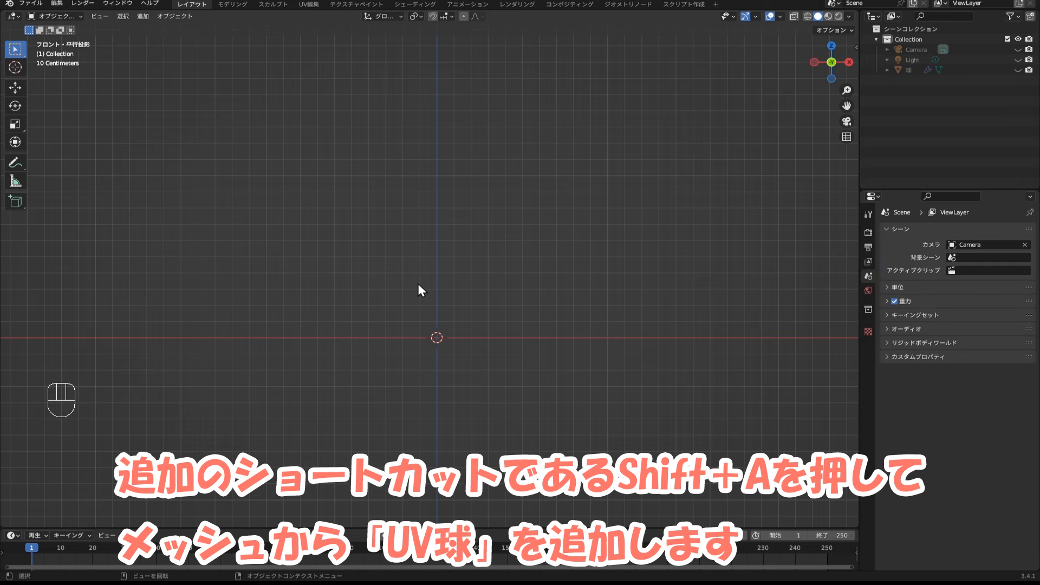
# Add a new UV sphere (UV球) mesh at the origin and enter Edit Mode on it.
pyautogui.hotkey('shift', 'a')
pyautogui.moveTo(419, 286)
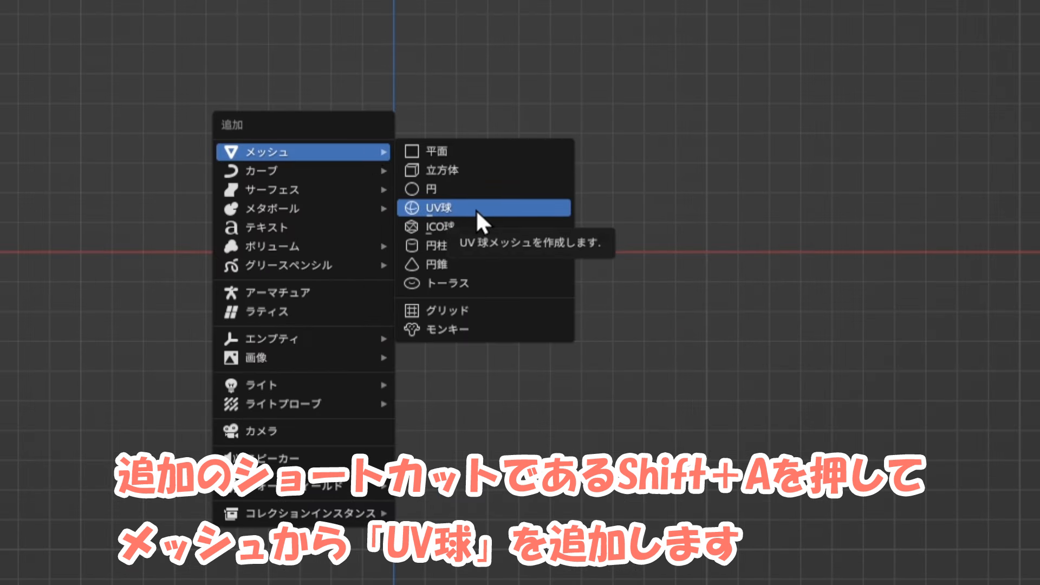
pyautogui.click(476, 210)
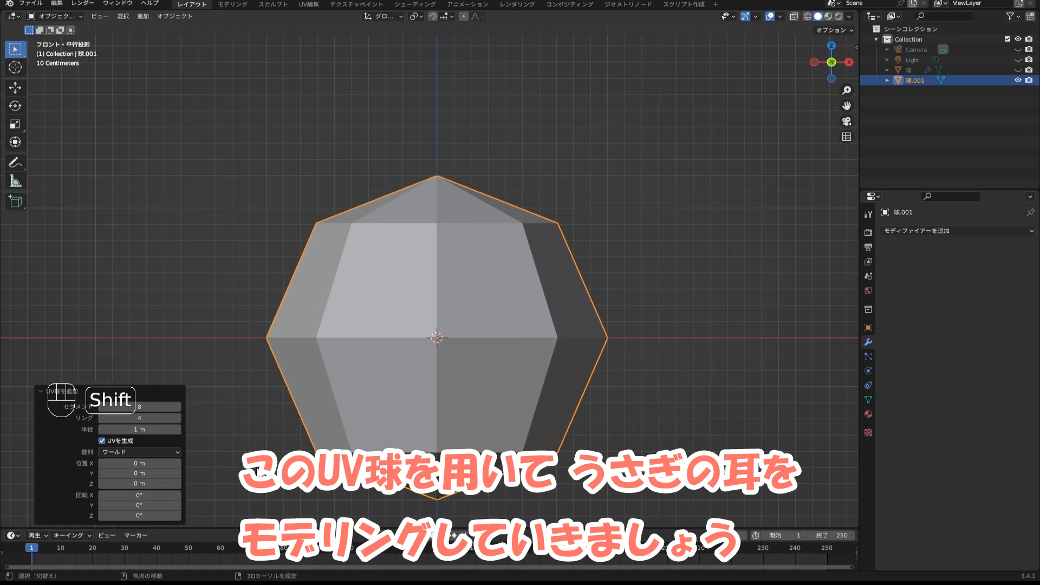
pyautogui.keyDown('shift'); pyautogui.moveTo(256, 467); pyautogui.dragTo(293, 382, button='middle'); pyautogui.keyUp('shift')
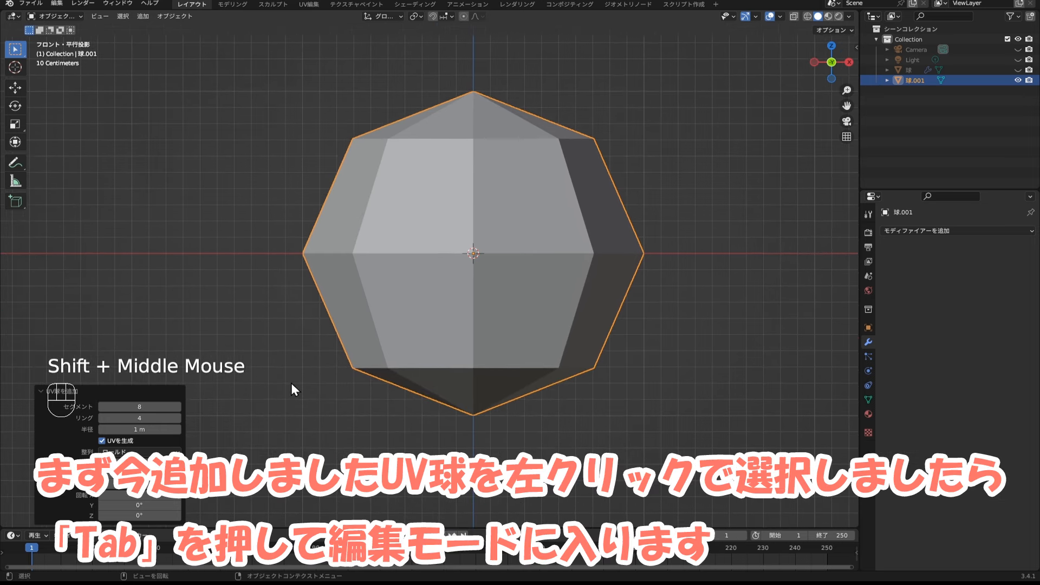
pyautogui.click(478, 250)
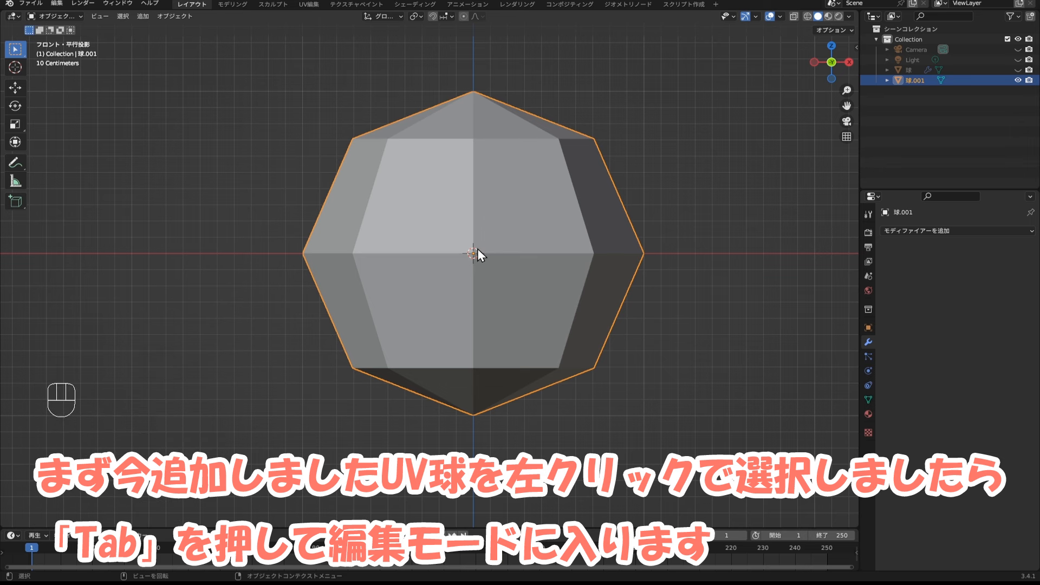
pyautogui.press('Tab')
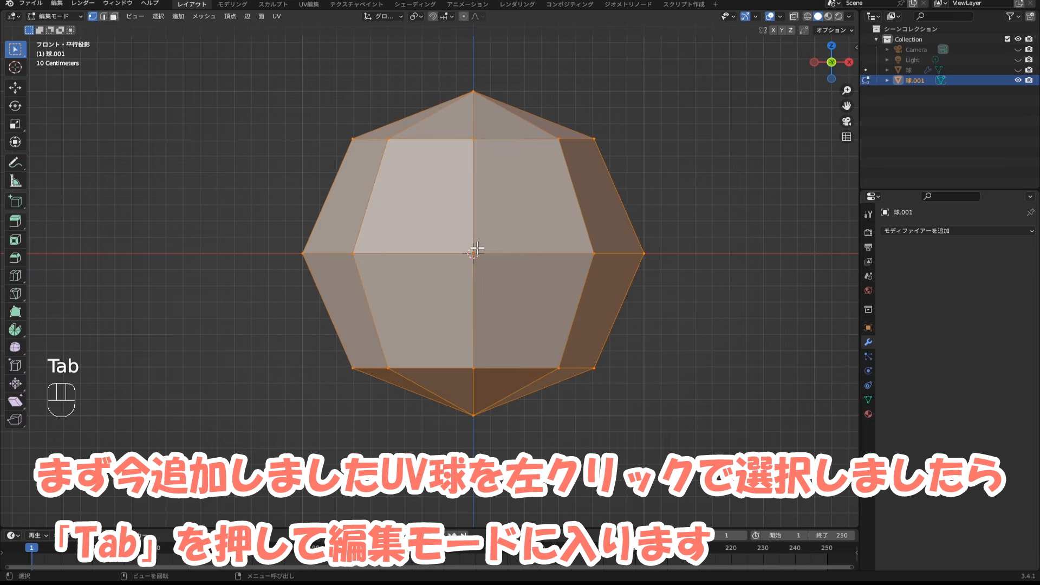
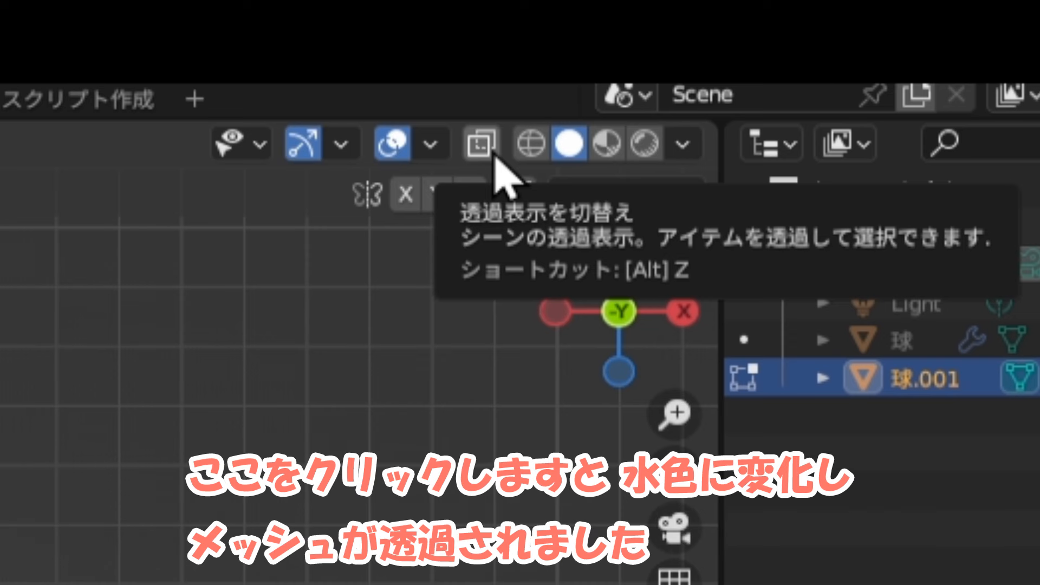
# Using X-ray display (透過表示), delete the new sphere's bottom vertex and the vertex ring above it, and turn X-ray off again.
pyautogui.click(494, 158)
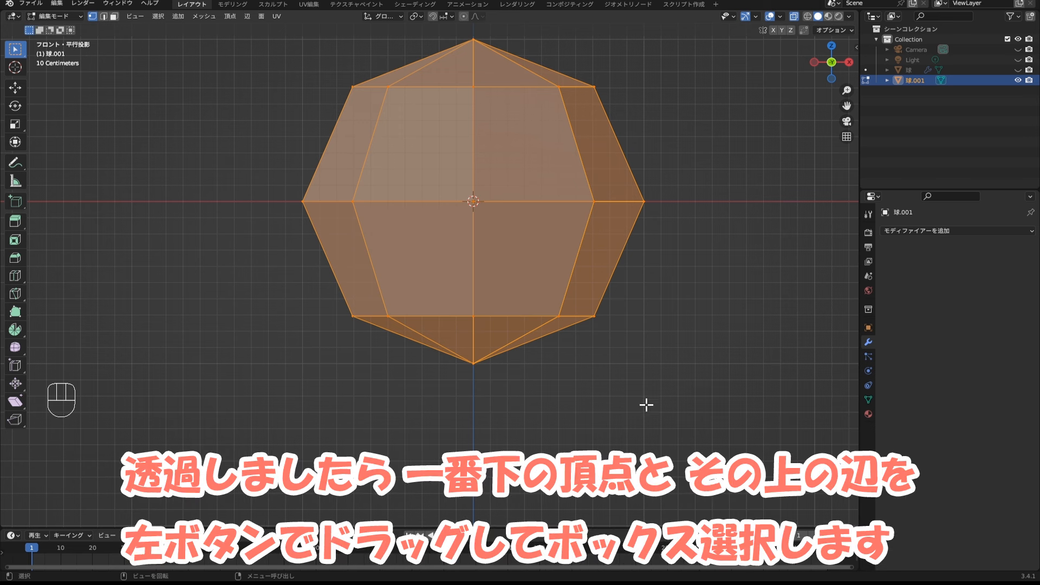
pyautogui.moveTo(657, 407); pyautogui.dragTo(291, 287)
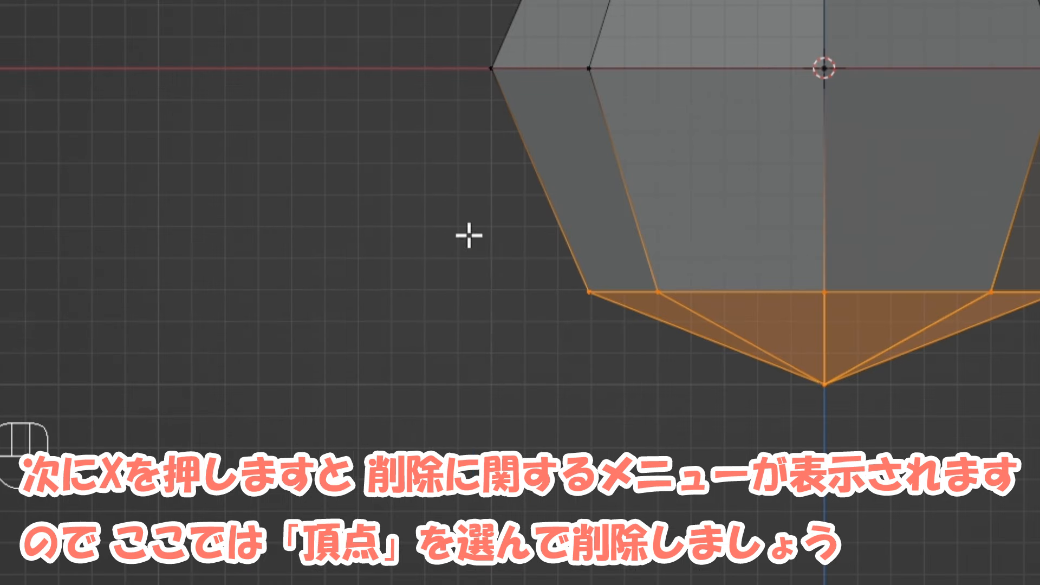
pyautogui.press('x')
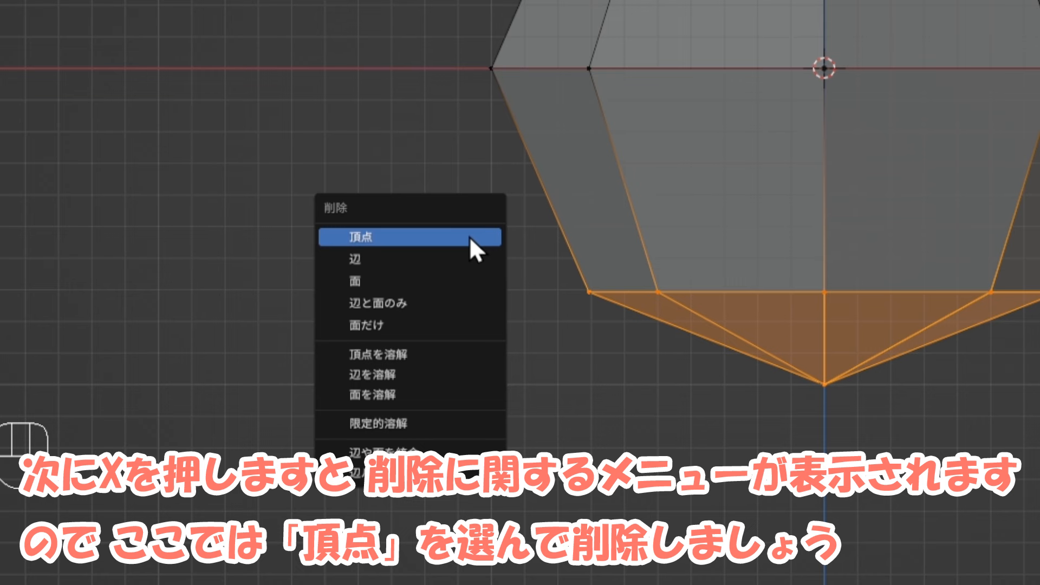
pyautogui.click(469, 235)
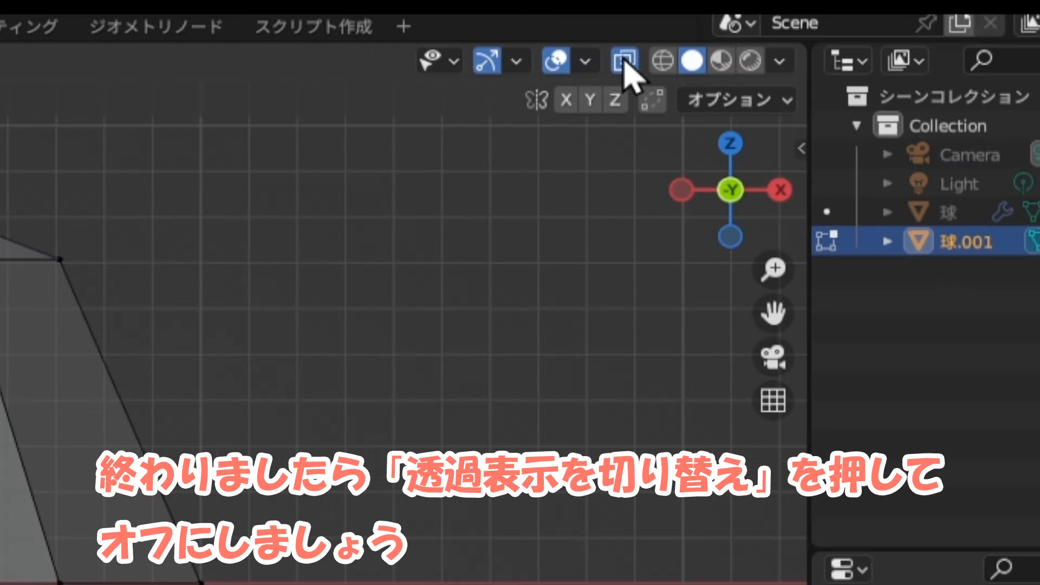
pyautogui.click(625, 61)
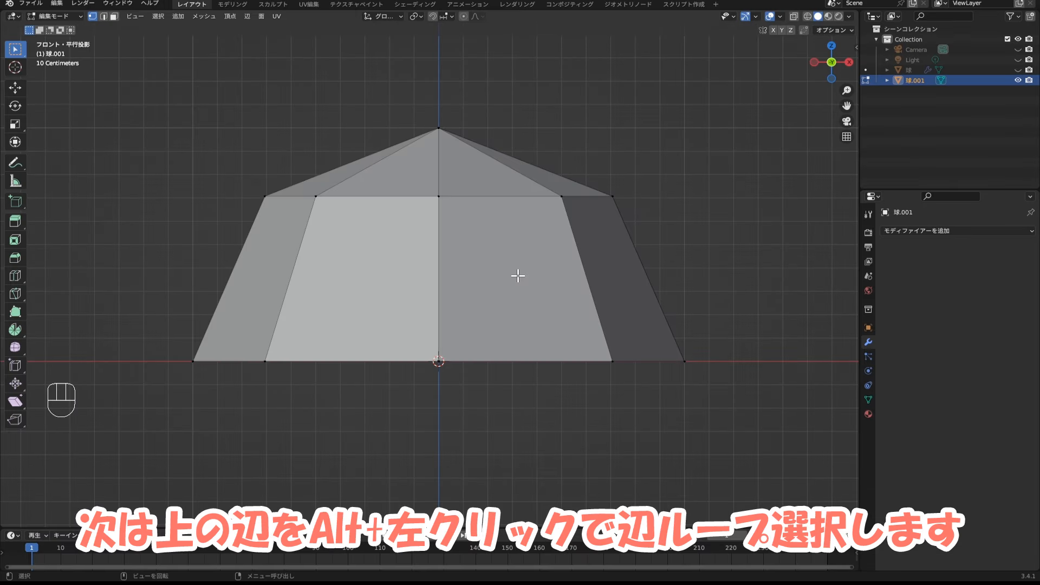
# Select the upper edge loop of the remaining half sphere and scale it down to about 0.147.
pyautogui.keyDown('alt'); pyautogui.click(514, 196); pyautogui.keyUp('alt')
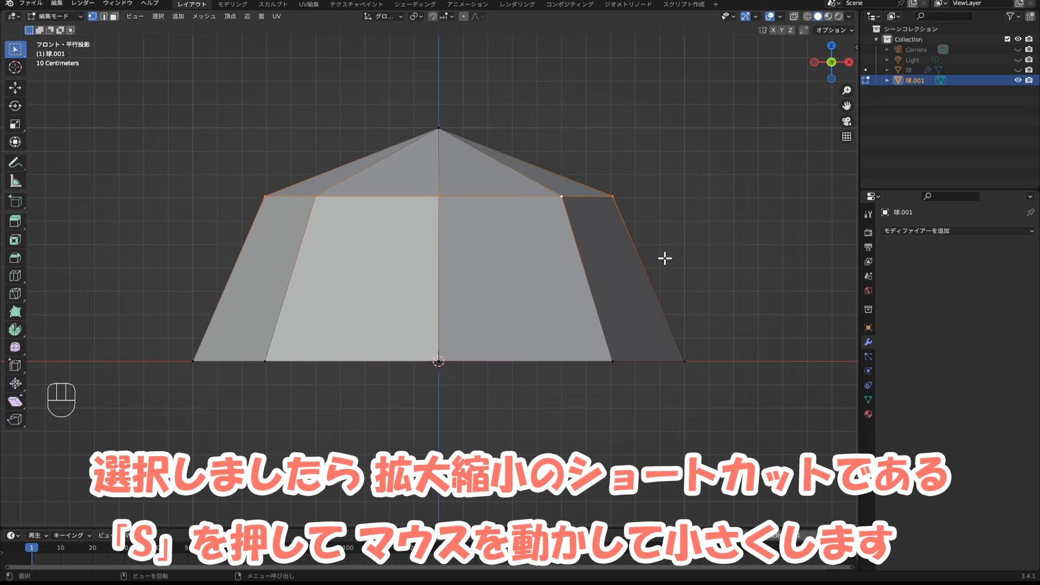
pyautogui.press('s')
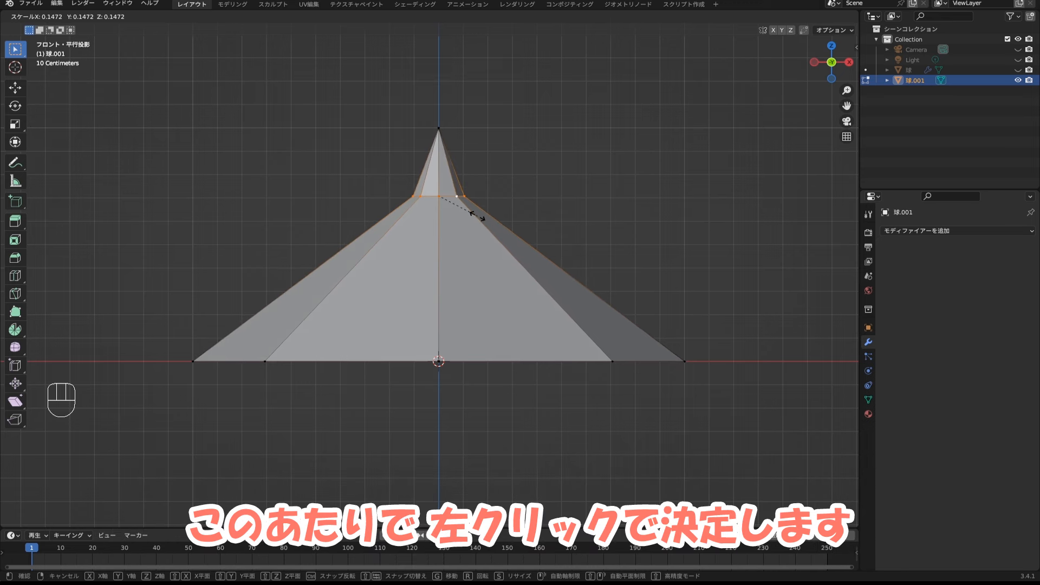
pyautogui.click(478, 215)
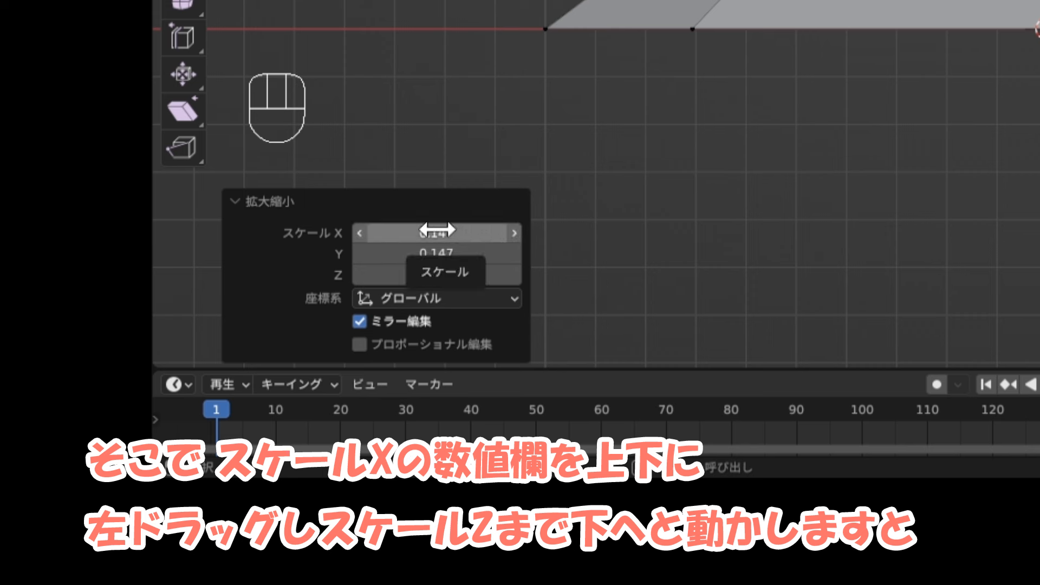
# Open the X, Y and Z scale values of the upper edge loop's resize (拡大縮小) together for editing.
pyautogui.moveTo(437, 230); pyautogui.dragTo(437, 274)
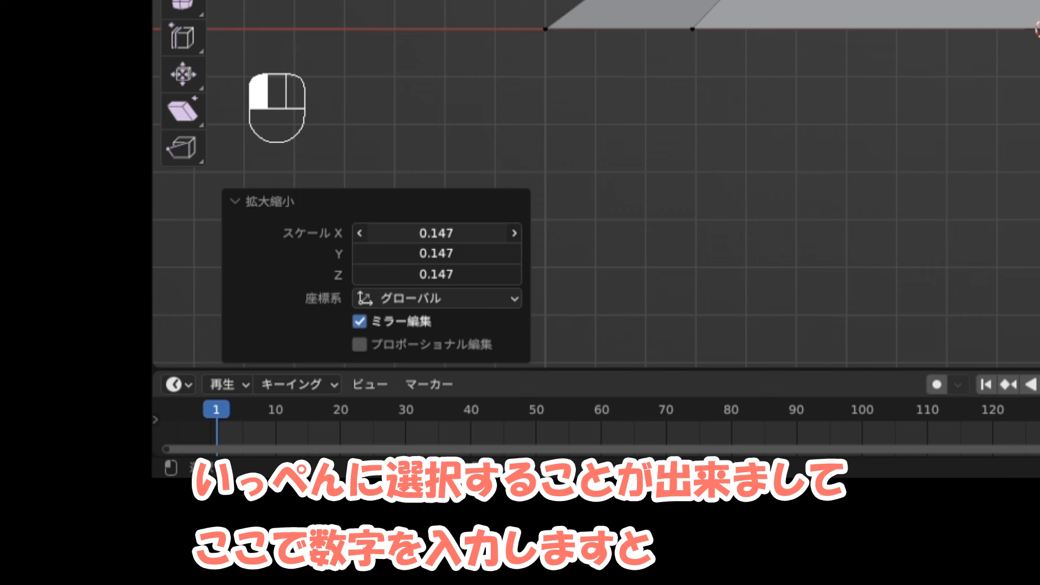
pyautogui.moveTo(437, 274); pyautogui.dragTo(440, 275)
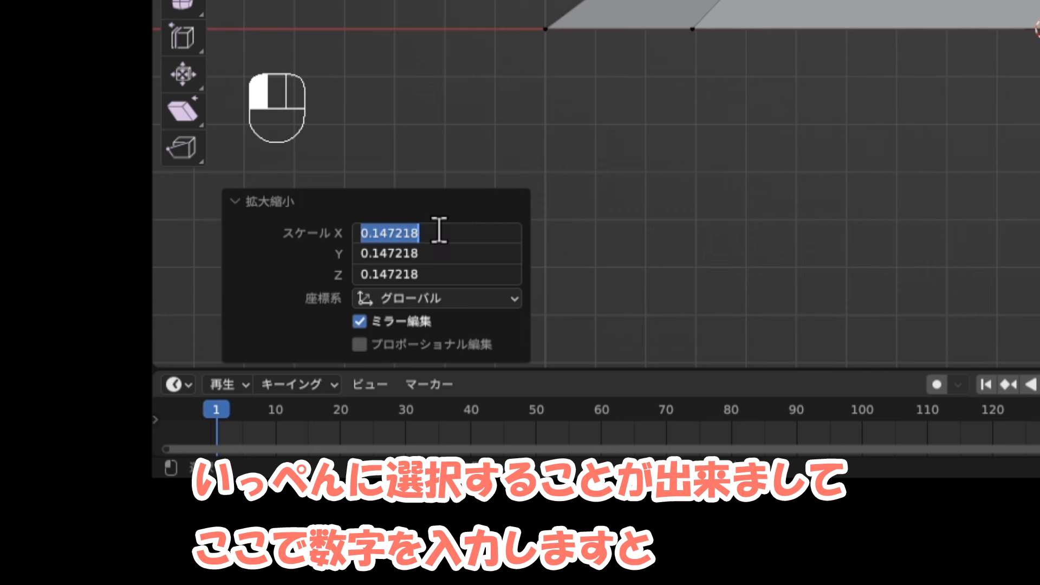
pyautogui.click(439, 230)
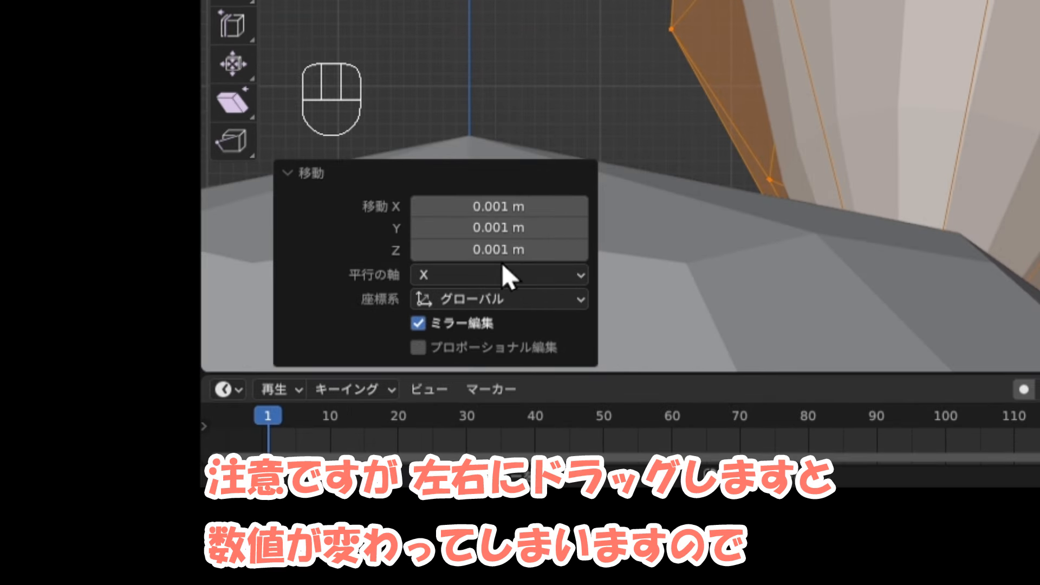
# Change only the X distance of the selected ear mesh's move (移動) to 0.211 m.
pyautogui.click(488, 206)
pyautogui.moveTo(487, 206)
pyautogui.mouseDown()
pyautogui.moveTo(597, 206)
pyautogui.moveTo(499, 206)
pyautogui.mouseUp()
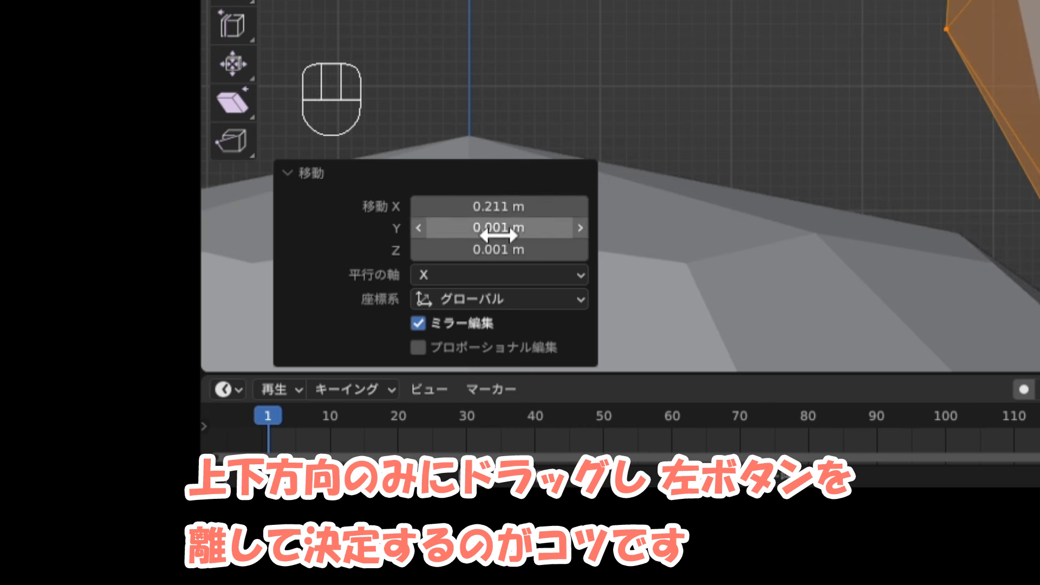
# Try editing the operation's X, Y and Z values together with 0.1 as the scale, and cancel the entry.
pyautogui.moveTo(513, 208); pyautogui.dragTo(513, 250)
pyautogui.click(518, 202)
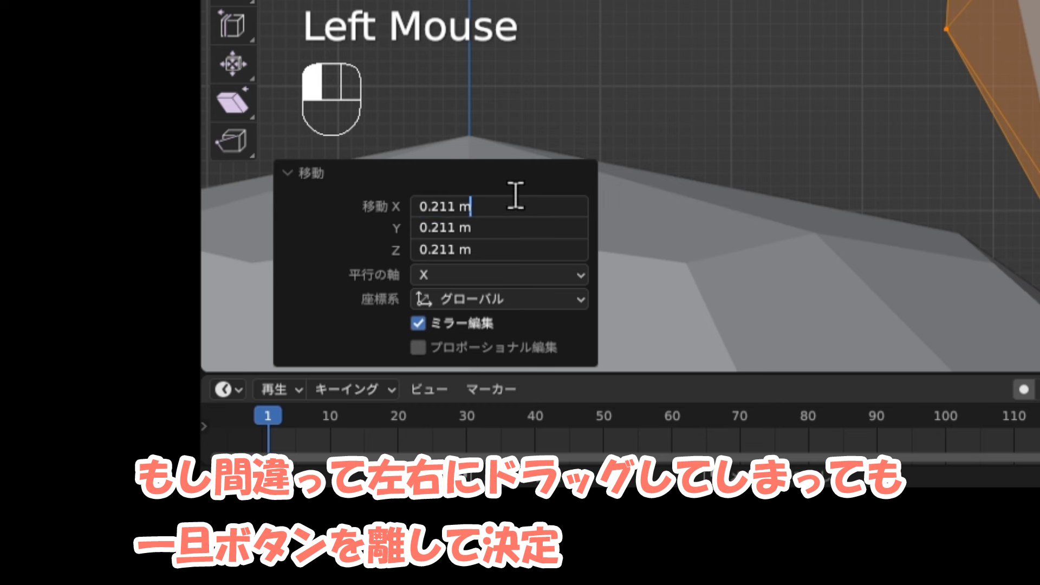
pyautogui.press('BackSpace')
pyautogui.press('BackSpace')
pyautogui.write('1')
pyautogui.press('Return')
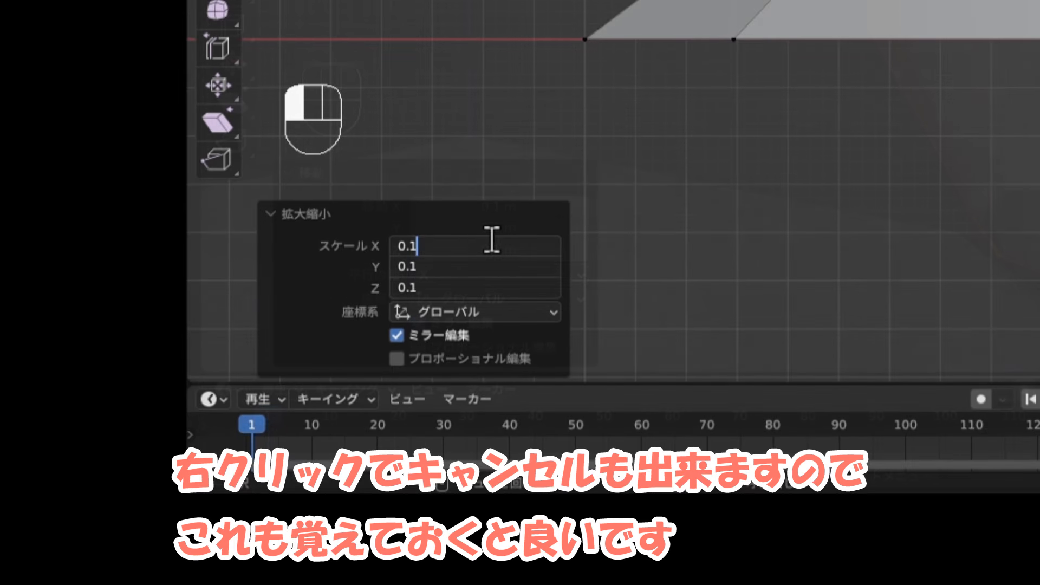
pyautogui.click(492, 239)
pyautogui.rightClick(509, 236)
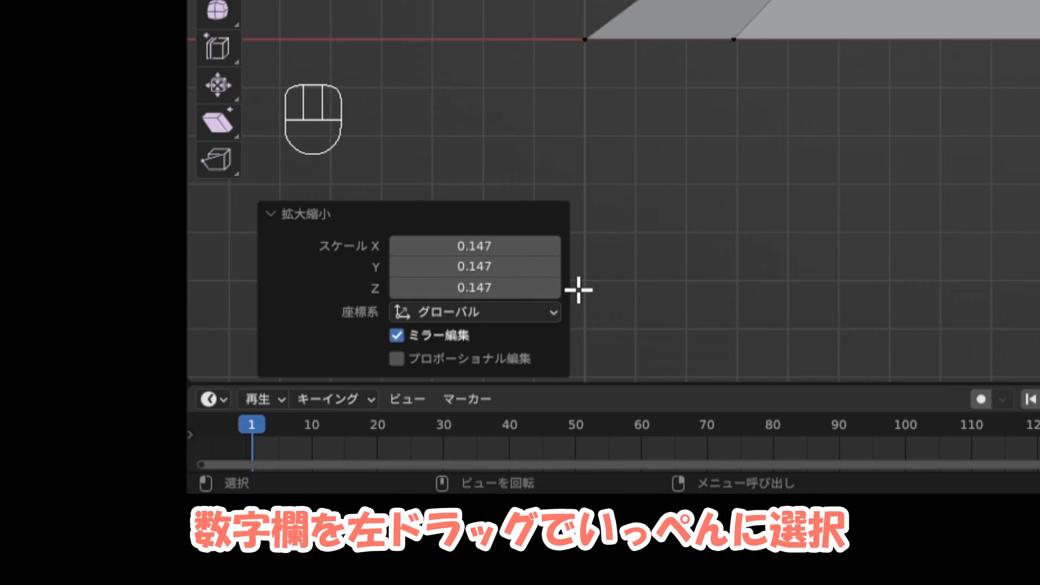
# Set the X, Y and Z scale of the upper edge loop's resize (拡大縮小) to 0.1 together.
pyautogui.moveTo(466, 245); pyautogui.dragTo(475, 288)
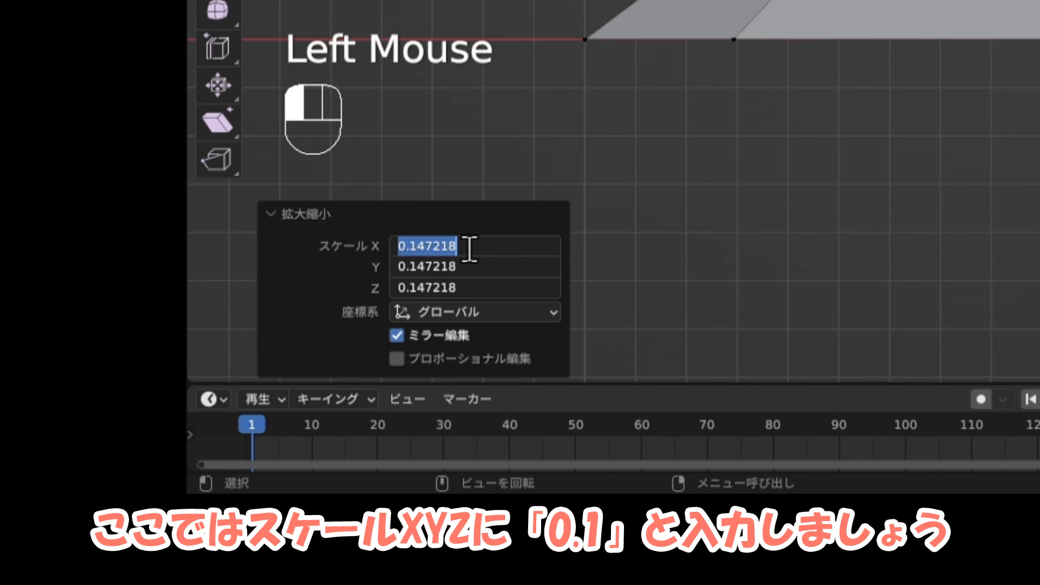
pyautogui.click(470, 248)
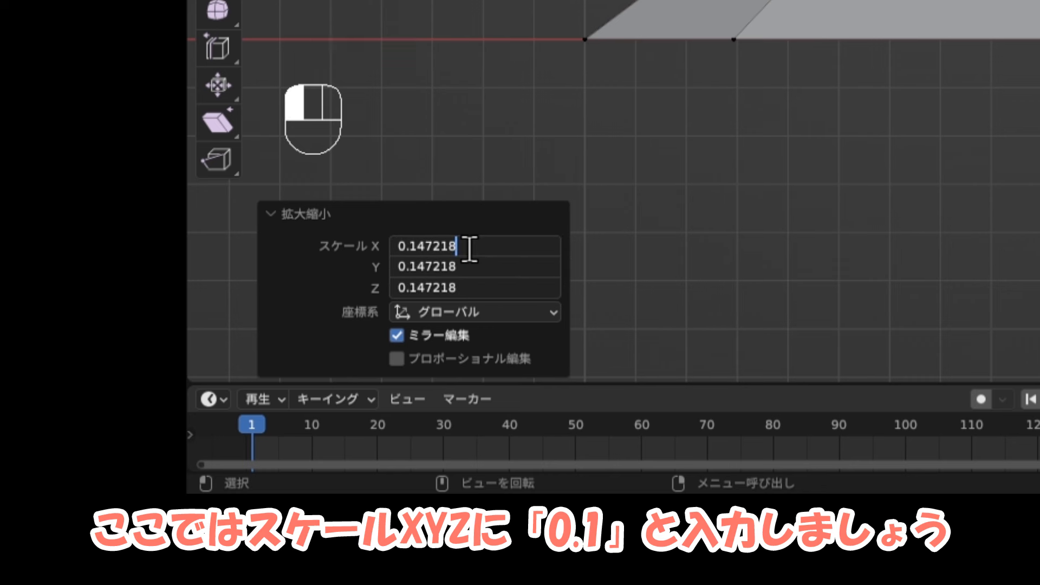
pyautogui.press('BackSpace')
pyautogui.press('BackSpace')
pyautogui.press('BackSpace')
pyautogui.press('BackSpace')
pyautogui.press('BackSpace')
pyautogui.press('BackSpace')
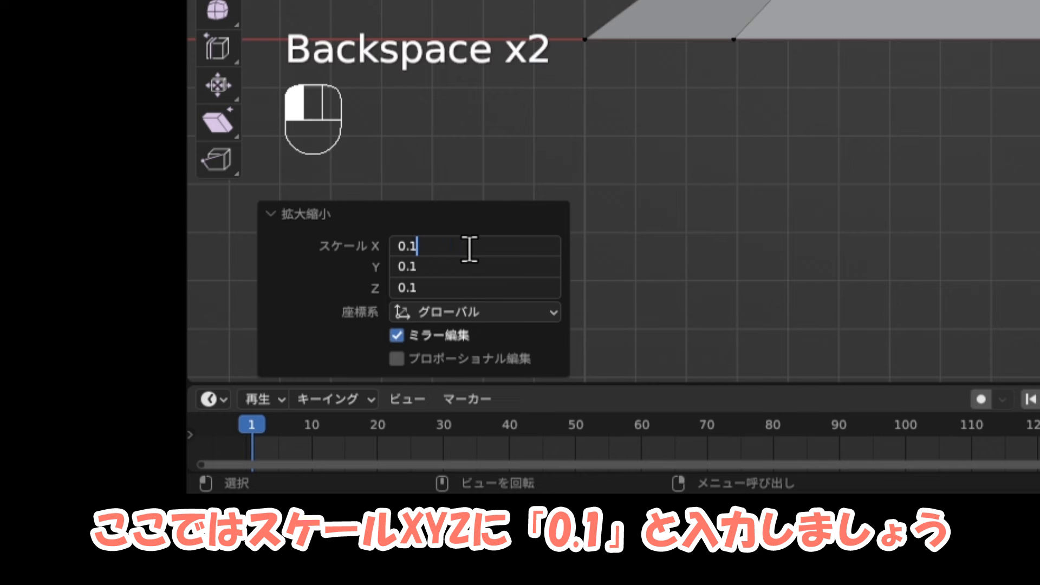
pyautogui.press('Return')
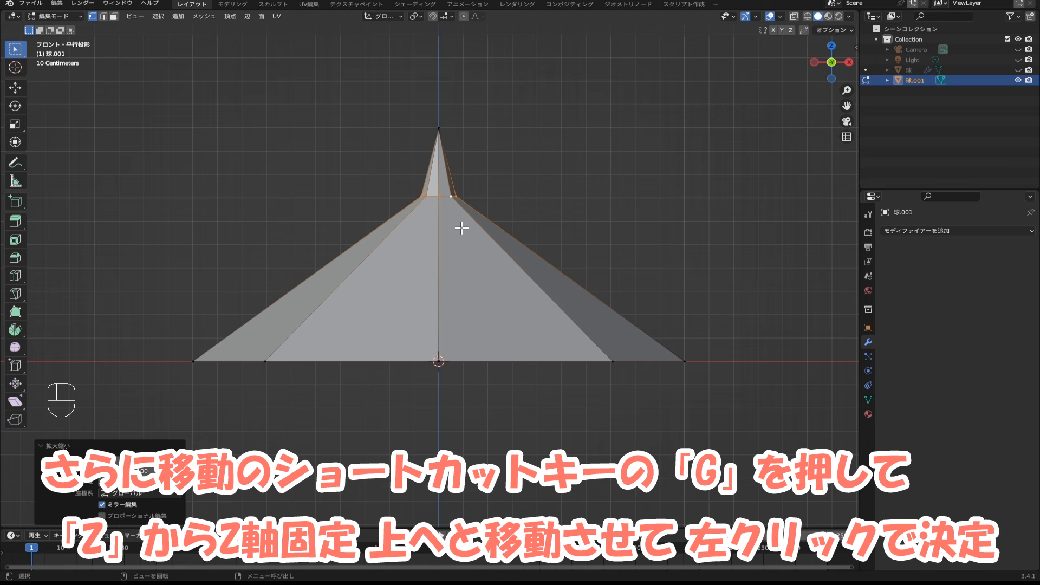
# Move the upper edge loop up along the Z axis by exactly 0.2 m.
pyautogui.press('g')
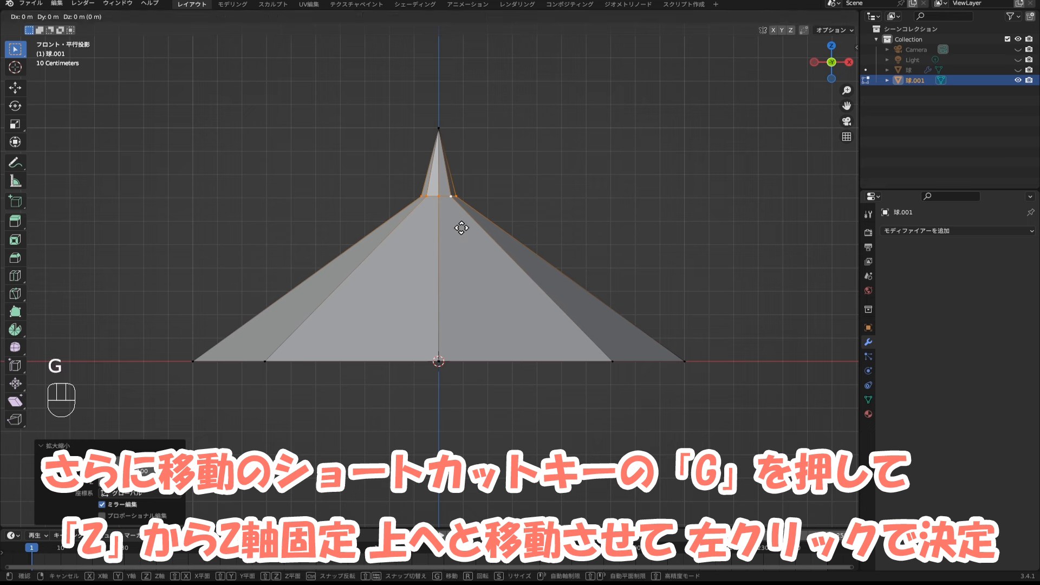
pyautogui.press('z')
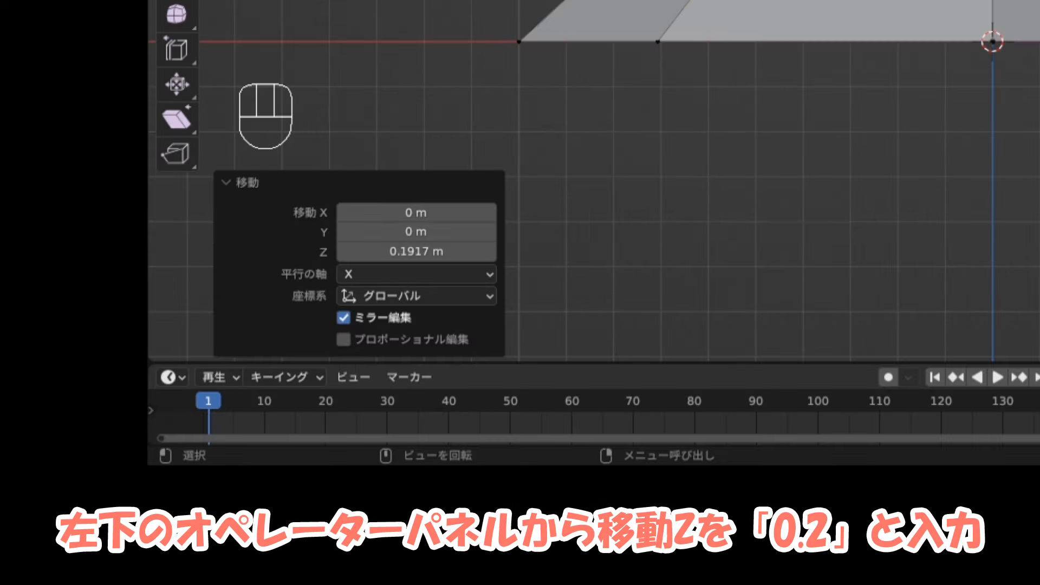
pyautogui.click(434, 251)
pyautogui.click(436, 251)
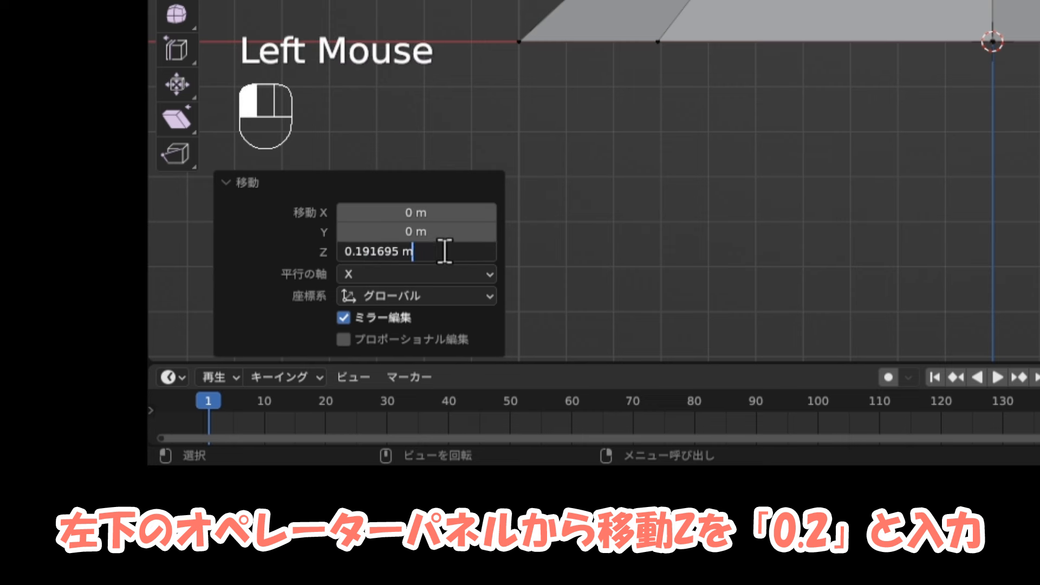
pyautogui.press('BackSpace')
pyautogui.press('BackSpace')
pyautogui.press('BackSpace')
pyautogui.press('BackSpace')
pyautogui.press('BackSpace')
pyautogui.press('BackSpace')
pyautogui.press('BackSpace')
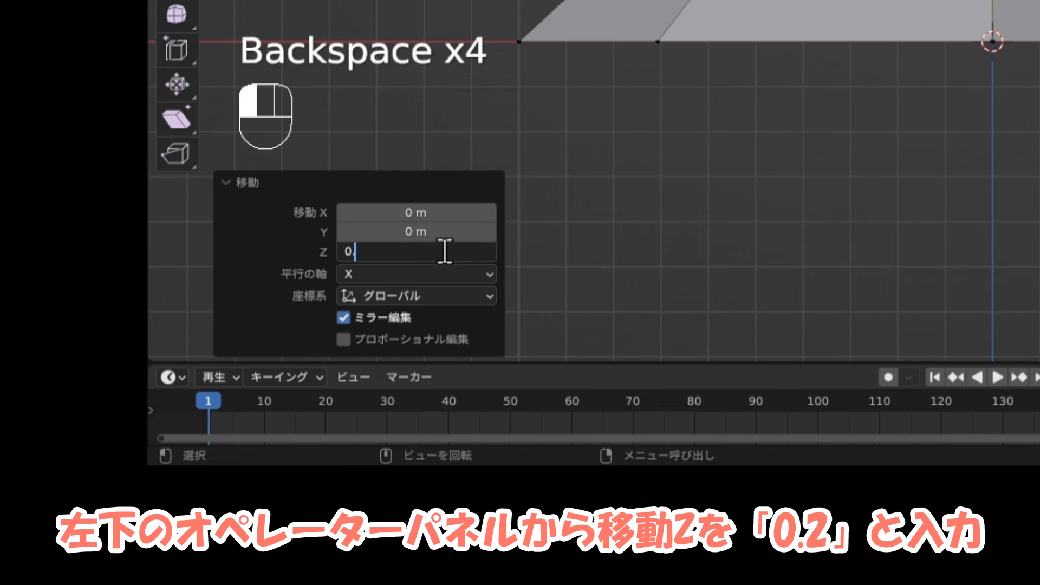
pyautogui.write('2')
pyautogui.press('Return')
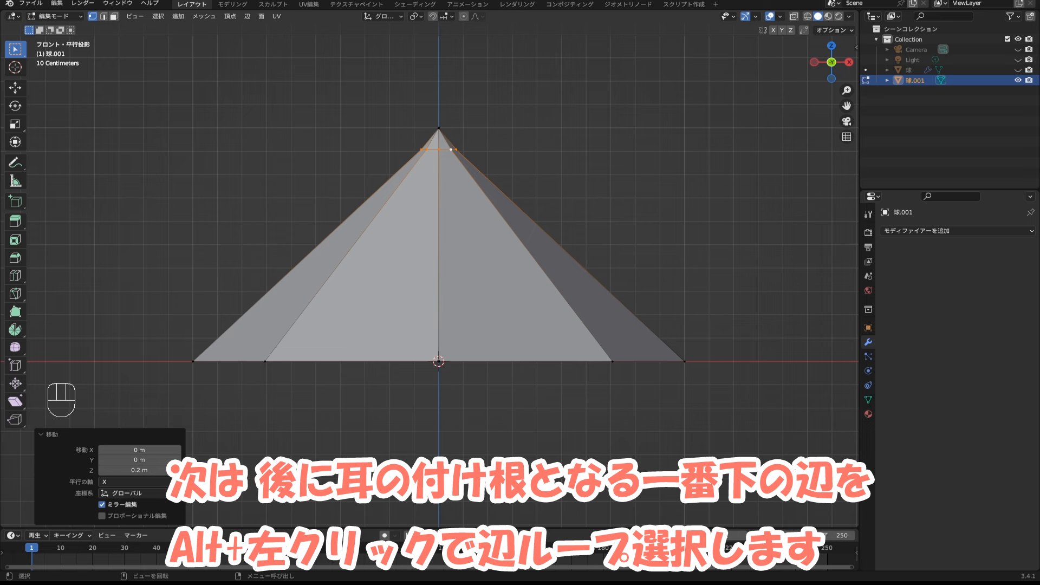
# Select the ear's bottom edge loop and scale it down to 0.05 in X, Y and Z.
pyautogui.keyDown('alt'); pyautogui.click(478, 362); pyautogui.keyUp('alt')
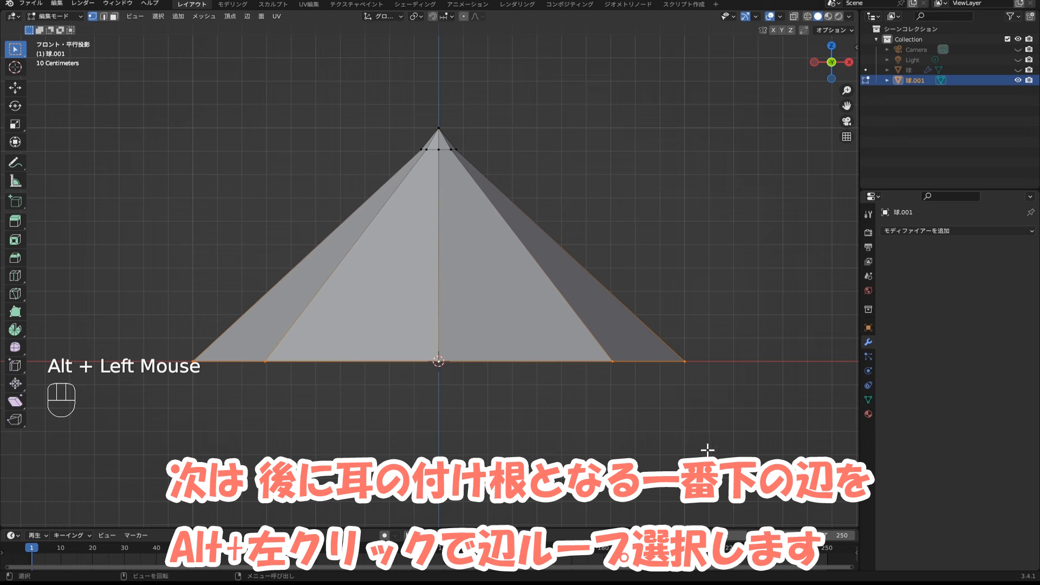
pyautogui.press('s')
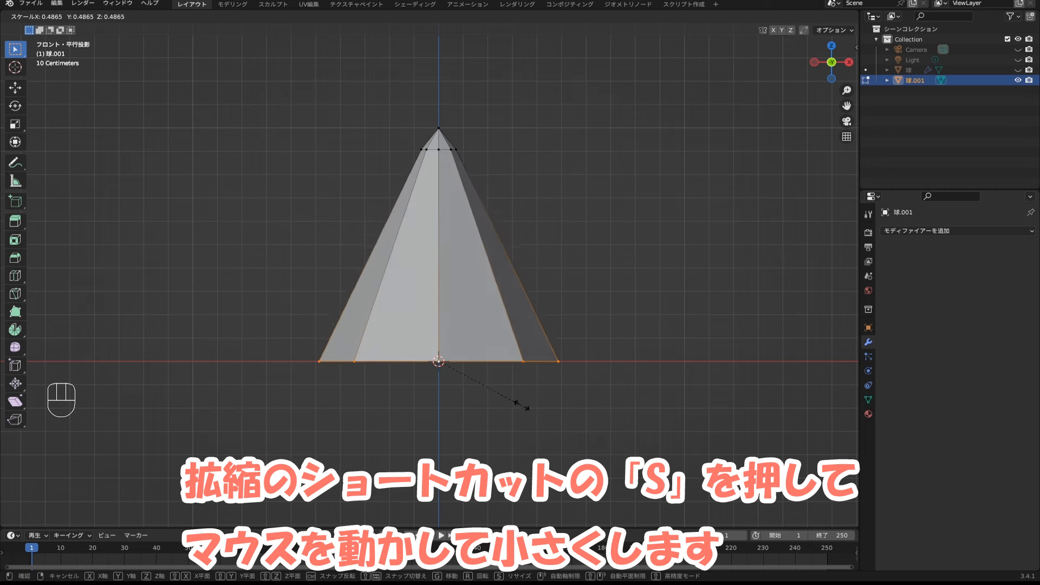
pyautogui.click(451, 375)
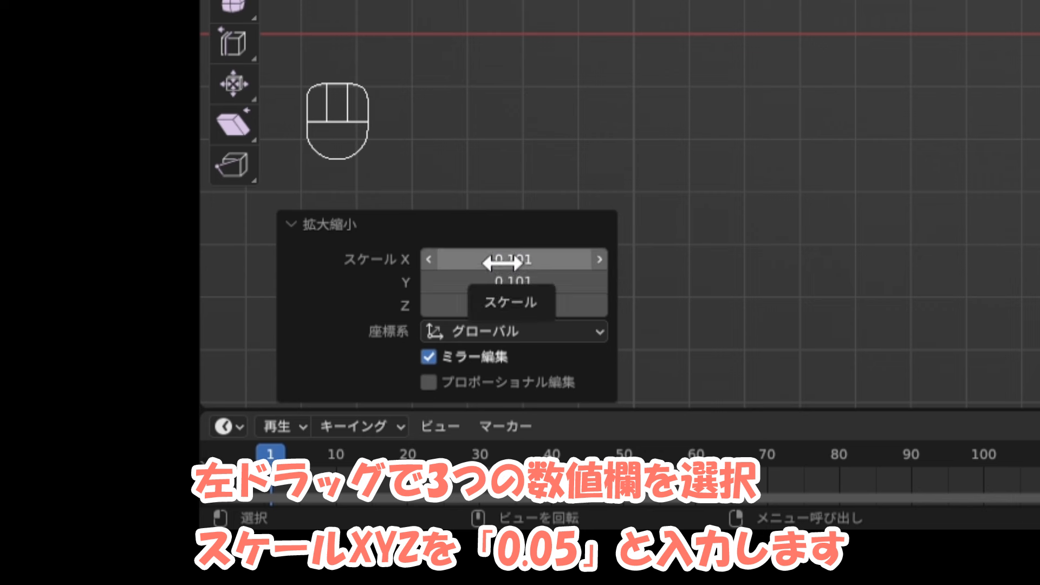
pyautogui.moveTo(501, 262)
pyautogui.mouseDown()
pyautogui.moveTo(502, 305)
pyautogui.moveTo(504, 264)
pyautogui.mouseUp()
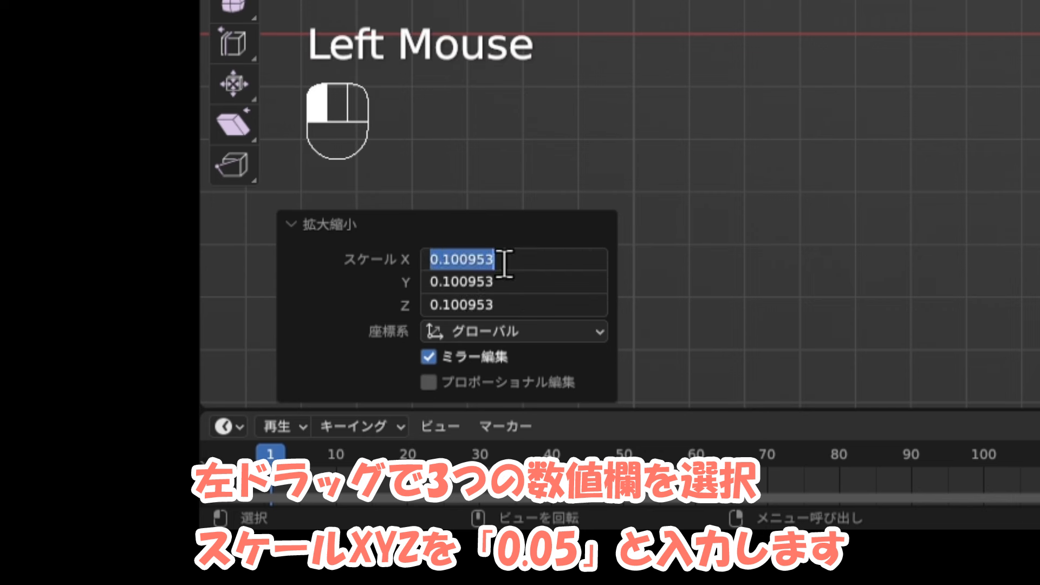
pyautogui.click(515, 261)
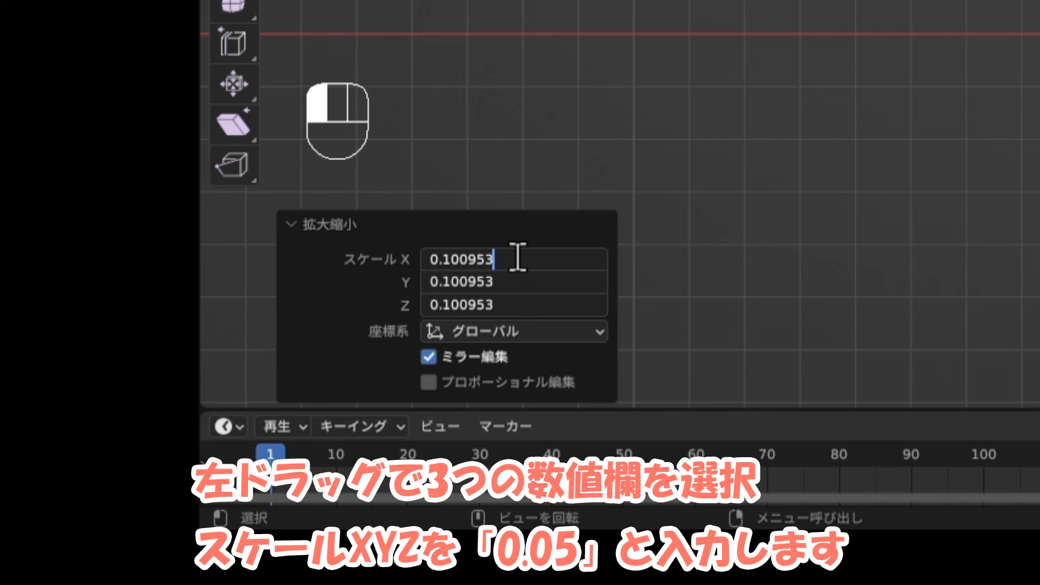
pyautogui.press('BackSpace')
pyautogui.press('BackSpace')
pyautogui.press('BackSpace')
pyautogui.press('BackSpace')
pyautogui.press('BackSpace')
pyautogui.press('BackSpace')
pyautogui.write('05')
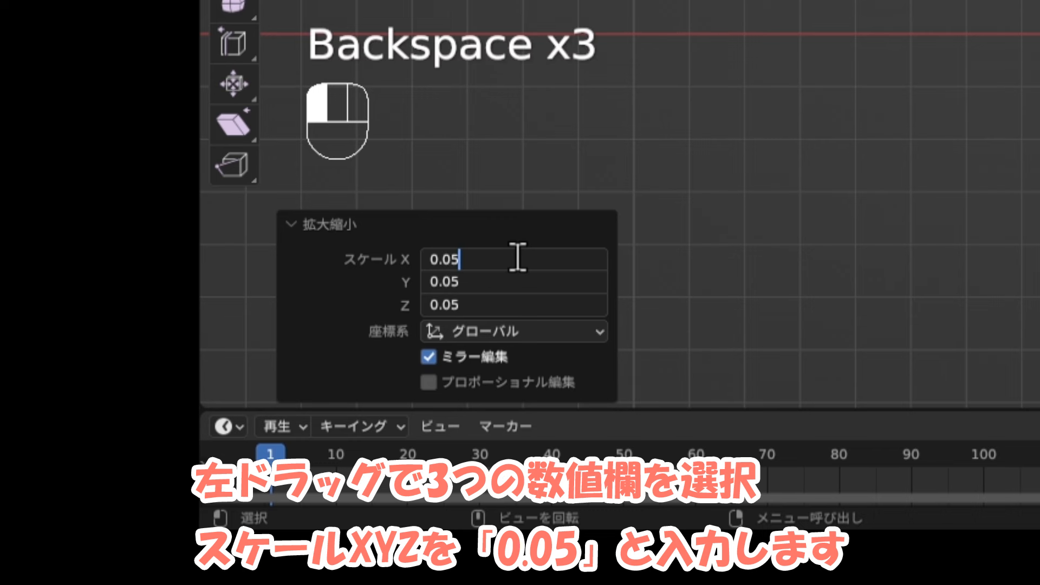
pyautogui.press('Return')
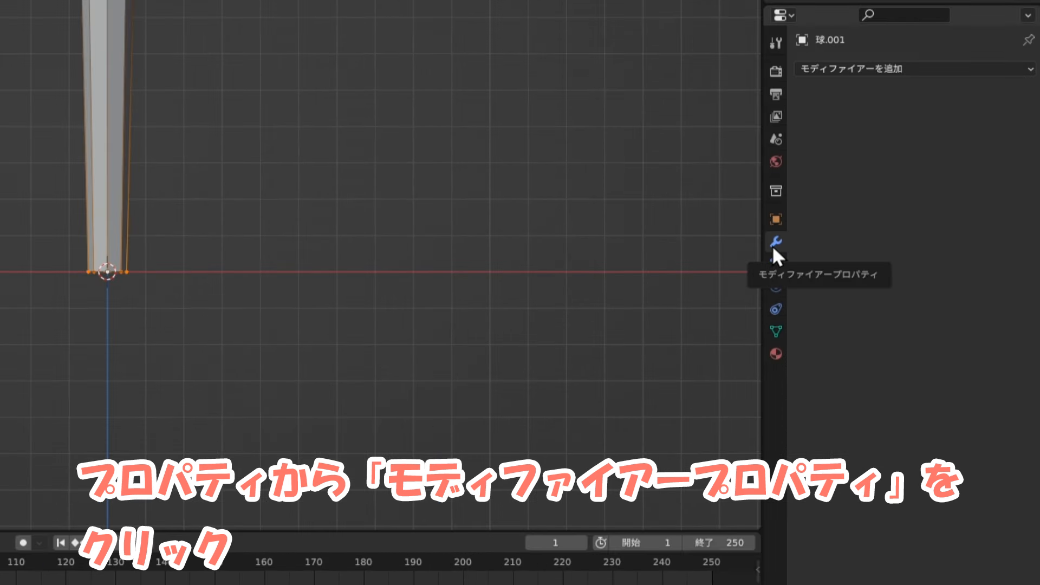
# Add a Subdivision Surface (サブディビジョンサーフェス) modifier to the ear and insert one centred horizontal loop cut in its long section.
pyautogui.click(886, 70)
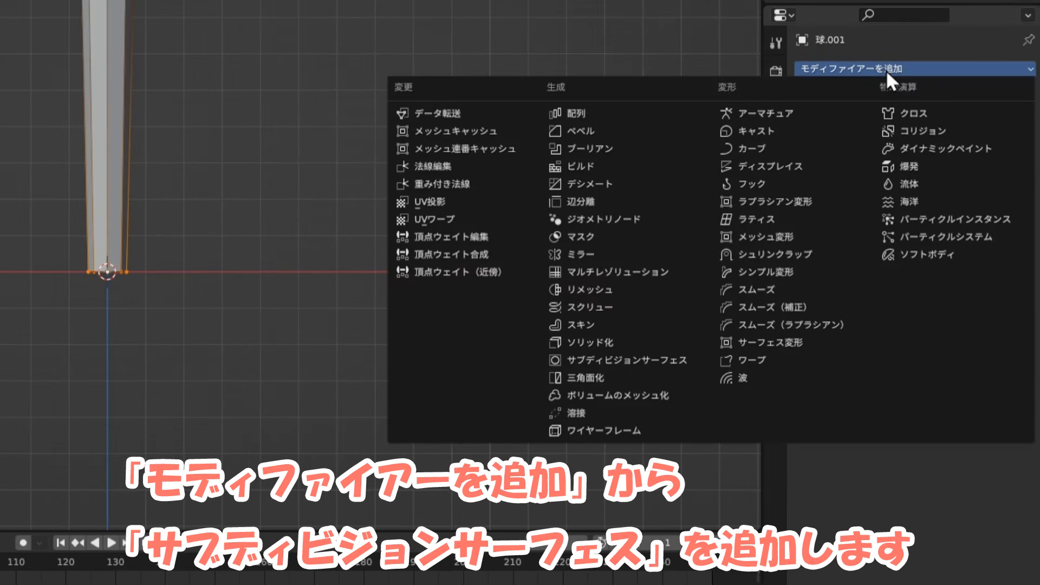
pyautogui.click(633, 362)
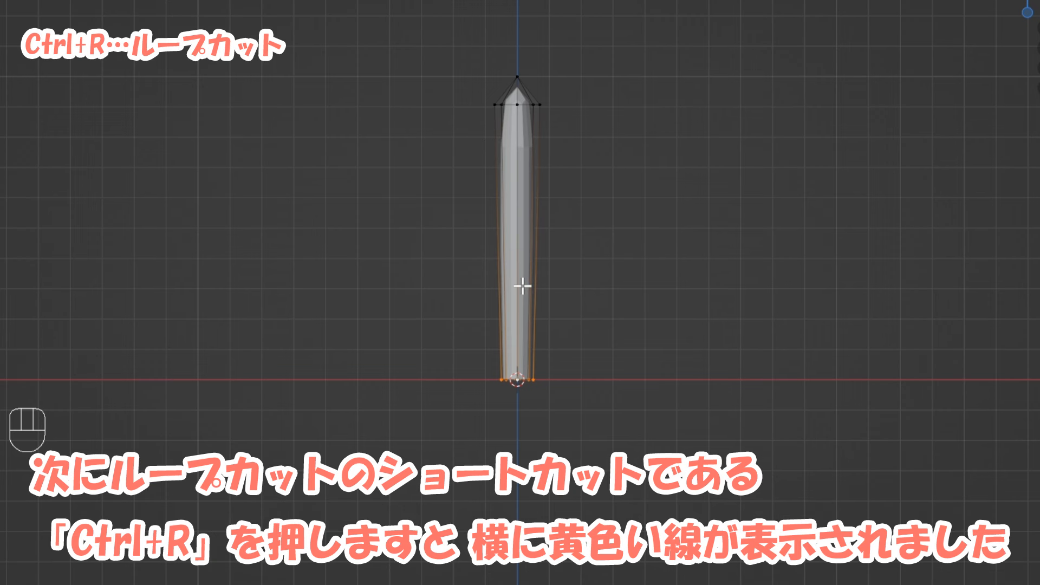
pyautogui.press('ctrl')
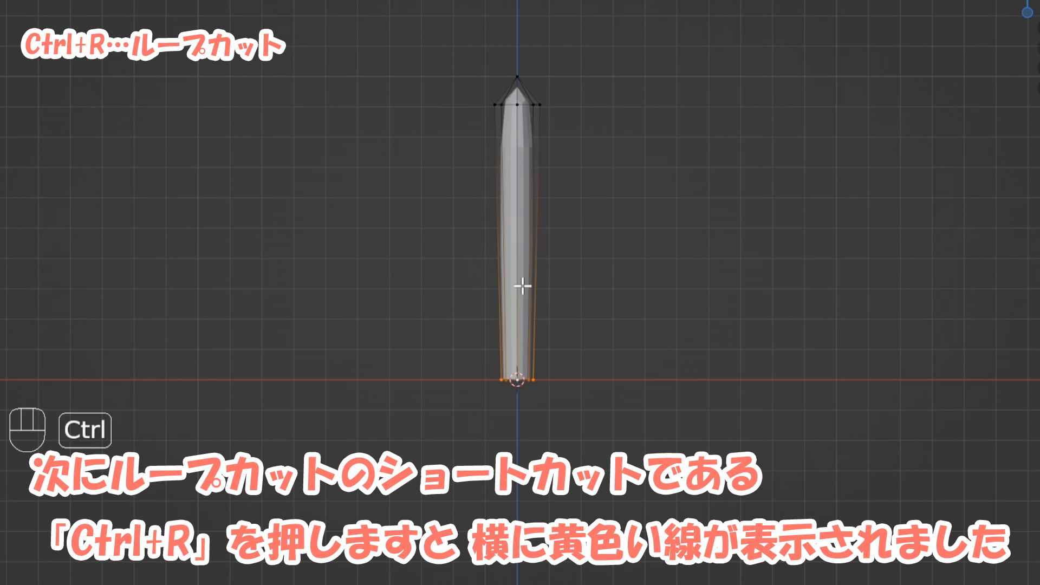
pyautogui.hotkey('ctrl', 'r')
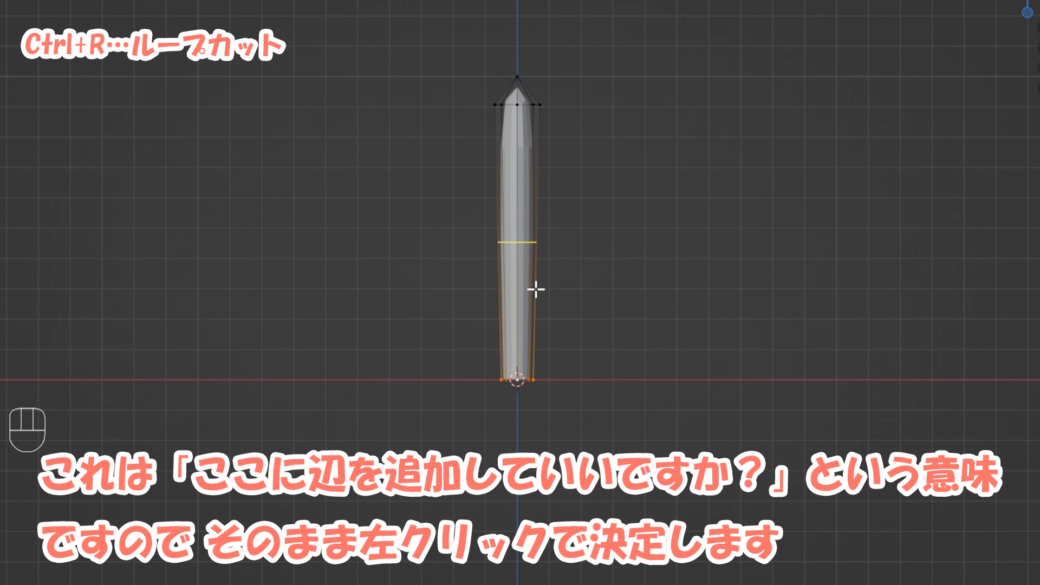
pyautogui.click(536, 290)
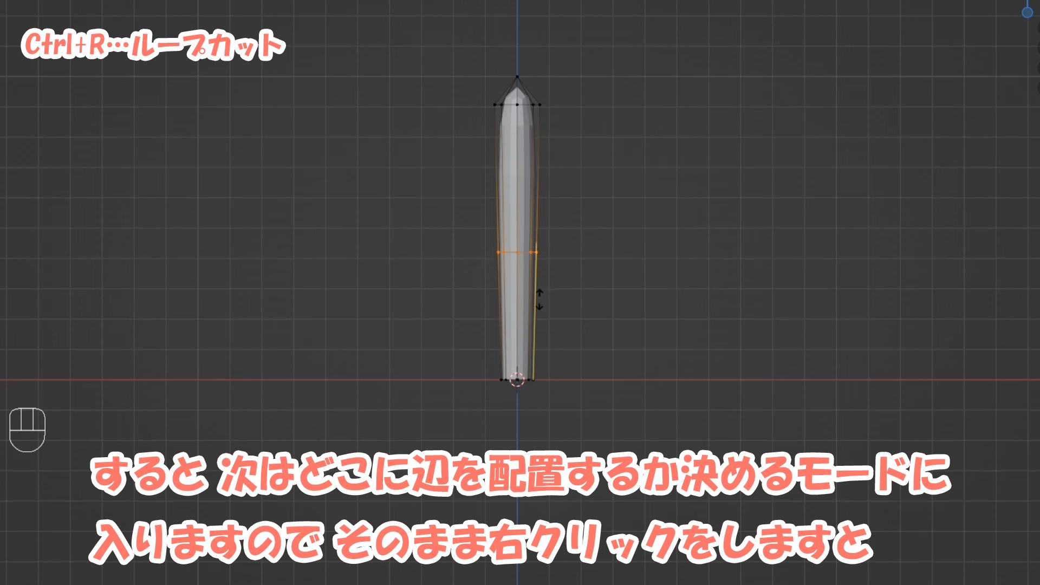
pyautogui.rightClick(539, 300)
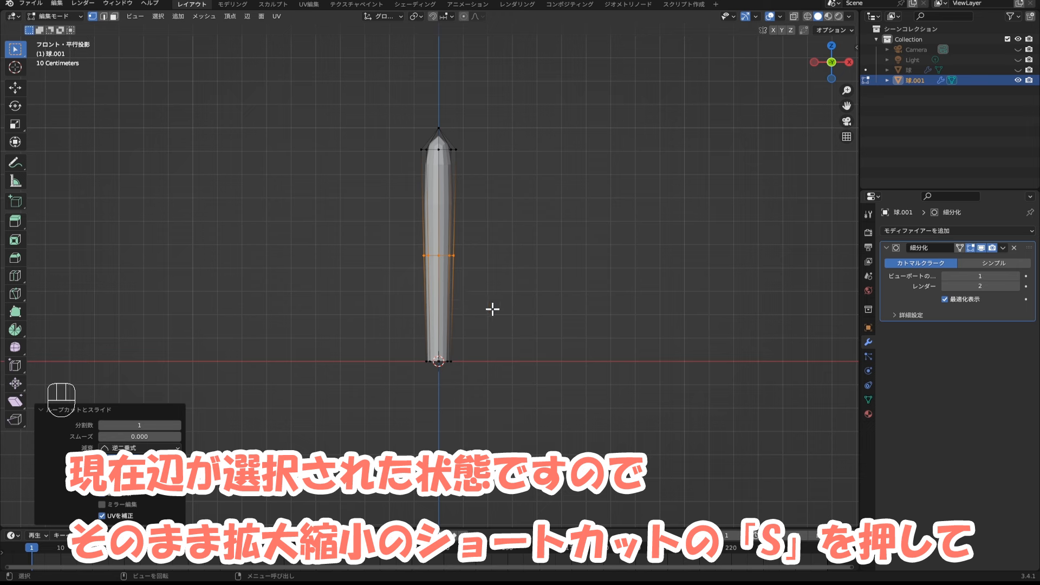
# Scale the new middle edge loop up to 2.7 in X, Y and Z.
pyautogui.press('s')
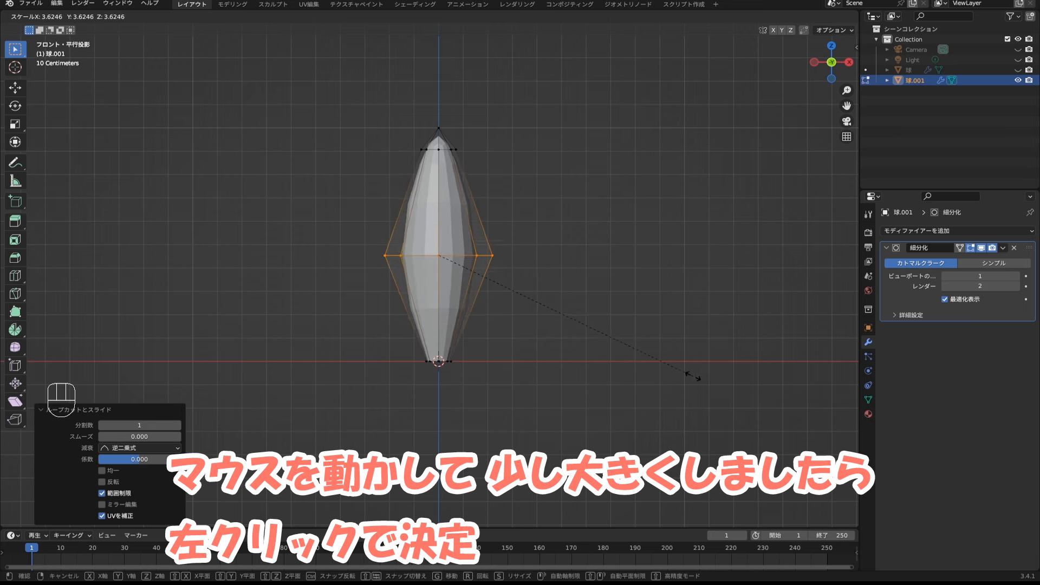
pyautogui.click(661, 369)
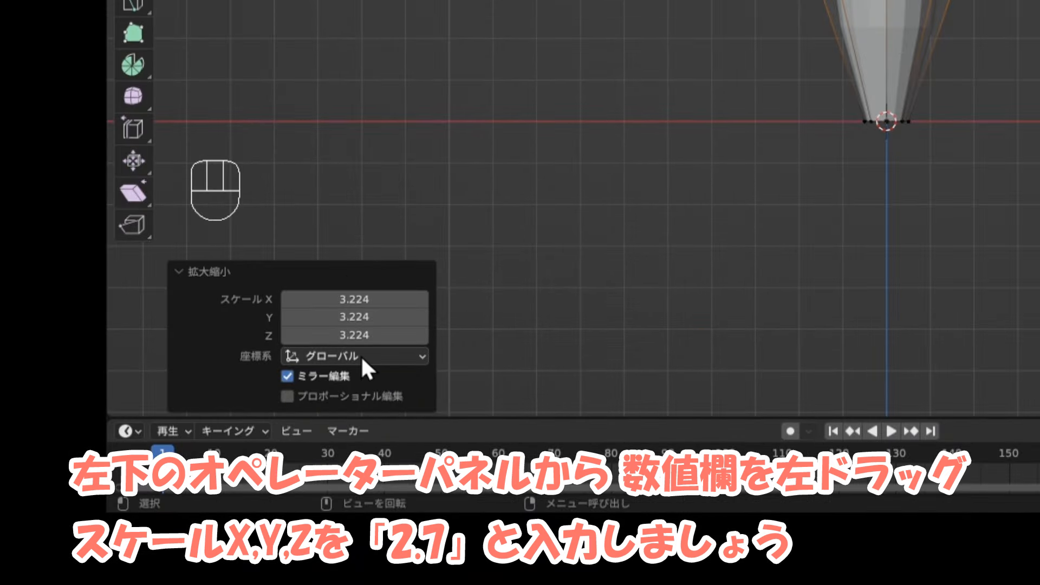
pyautogui.click(360, 299)
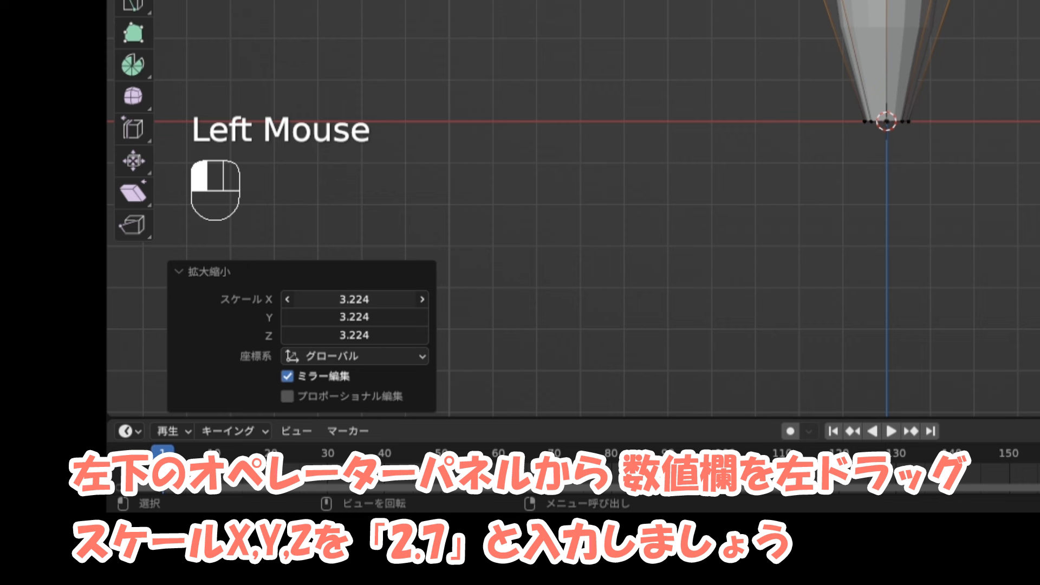
pyautogui.click(338, 299)
pyautogui.press('BackSpace')
pyautogui.press('BackSpace')
pyautogui.press('BackSpace')
pyautogui.press('BackSpace')
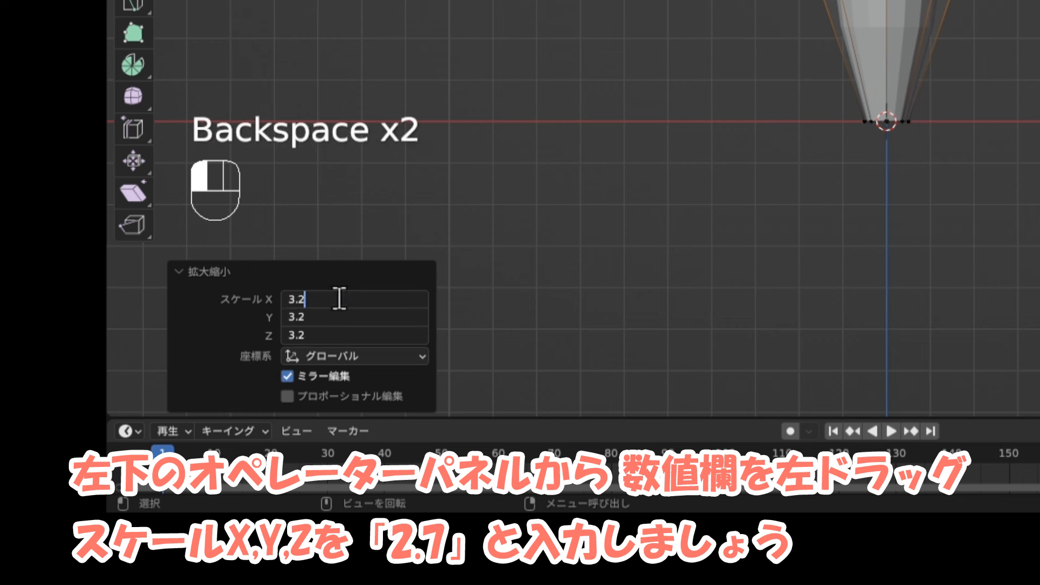
pyautogui.press('BackSpace')
pyautogui.press('BackSpace')
pyautogui.press('BackSpace')
pyautogui.write('2.7')
pyautogui.press('Return')
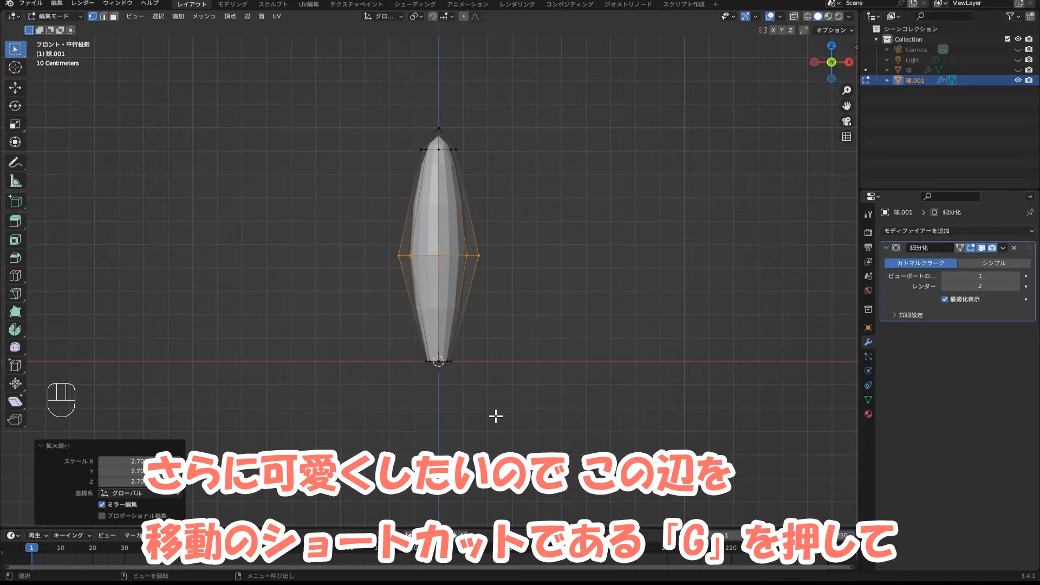
# Move the widened middle edge loop up along the Z axis by exactly 0.3 m.
pyautogui.press('g')
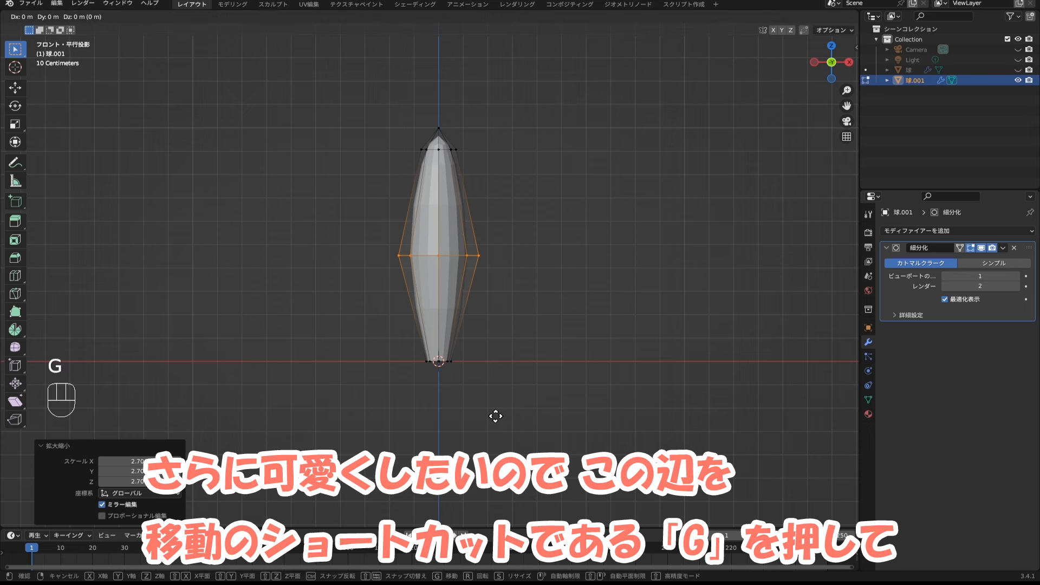
pyautogui.press('z')
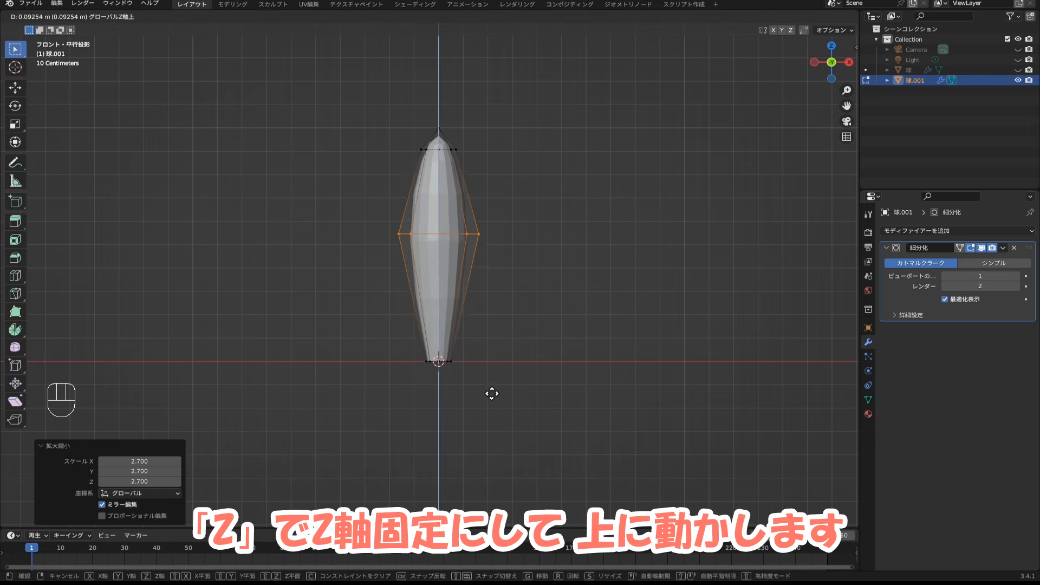
pyautogui.click(495, 343)
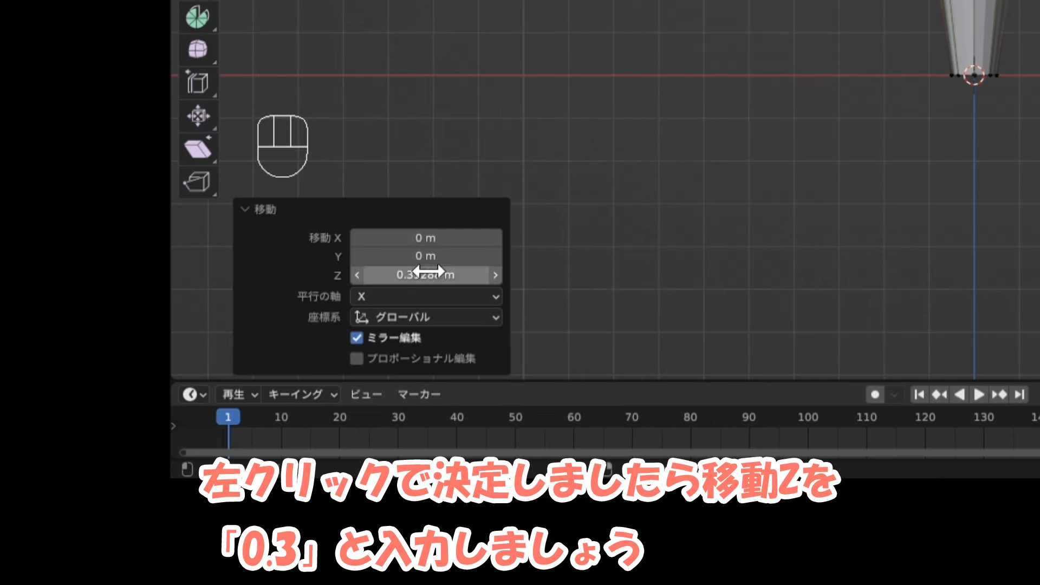
pyautogui.doubleClick(141, 470)
pyautogui.press('BackSpace')
pyautogui.press('BackSpace')
pyautogui.press('BackSpace')
pyautogui.press('BackSpace')
pyautogui.press('BackSpace')
pyautogui.press('BackSpace')
pyautogui.press('BackSpace')
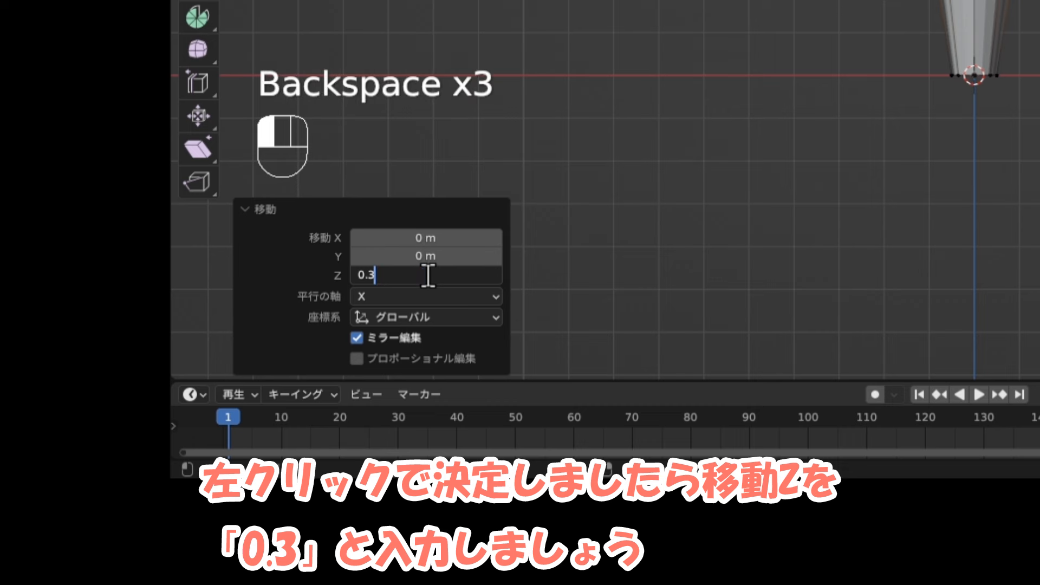
pyautogui.press('Return')
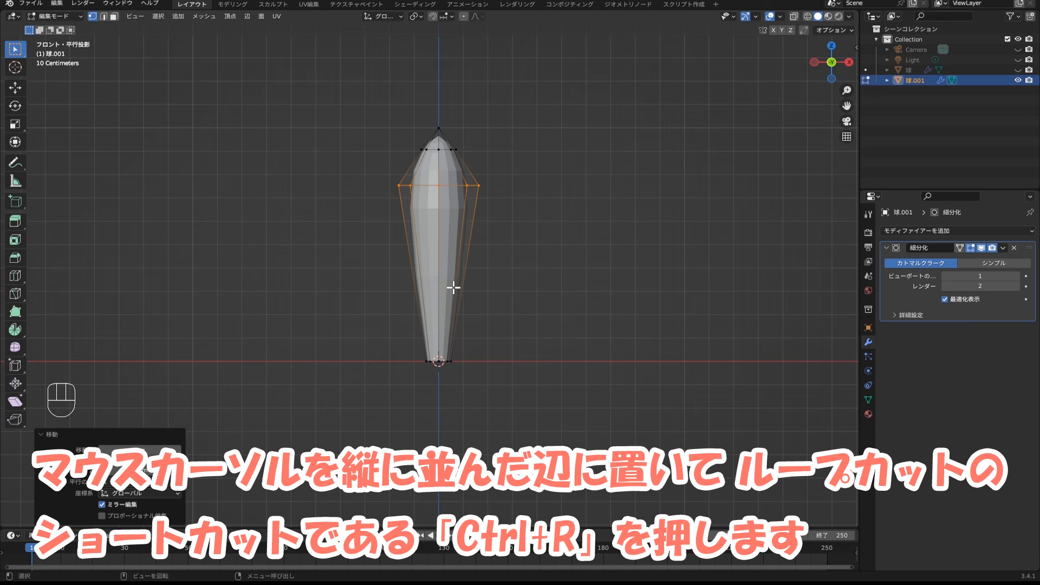
# Insert one centred horizontal loop cut in the ear's lower section, between the widened edge loop and the bottom loop.
pyautogui.press('ctrl')
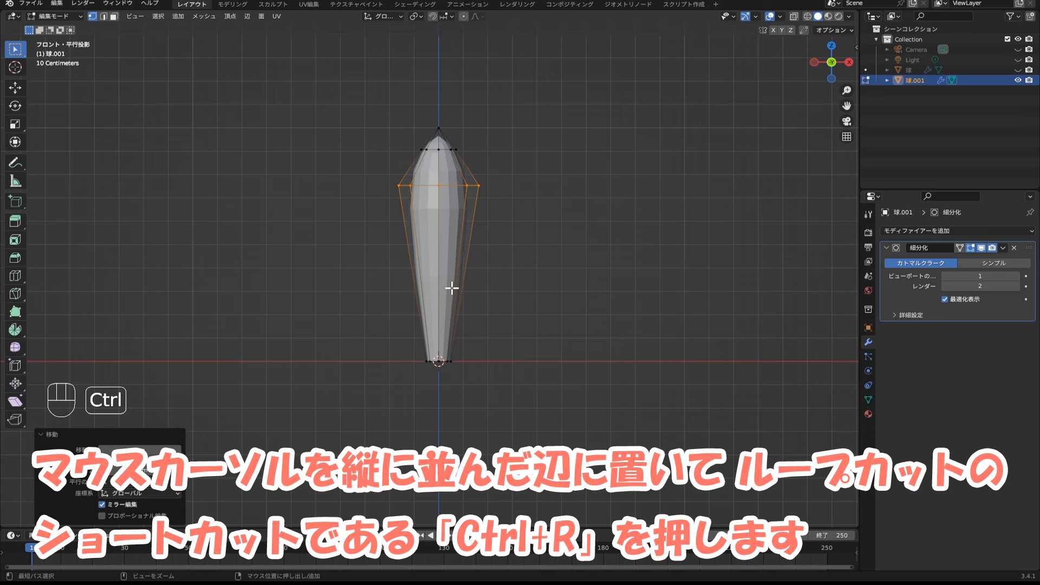
pyautogui.hotkey('ctrl', 'r')
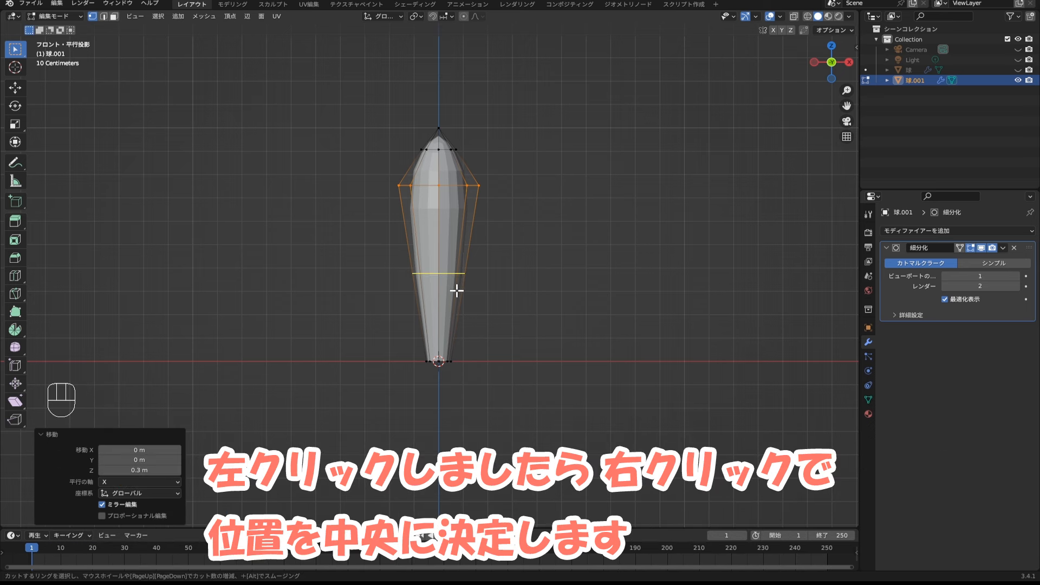
pyautogui.click(457, 291)
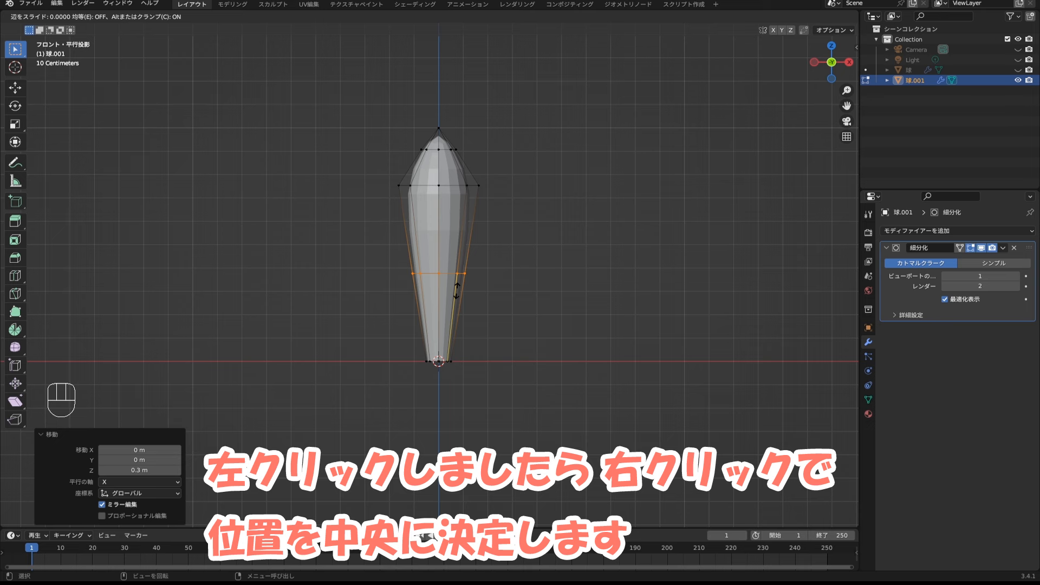
pyautogui.rightClick(457, 291)
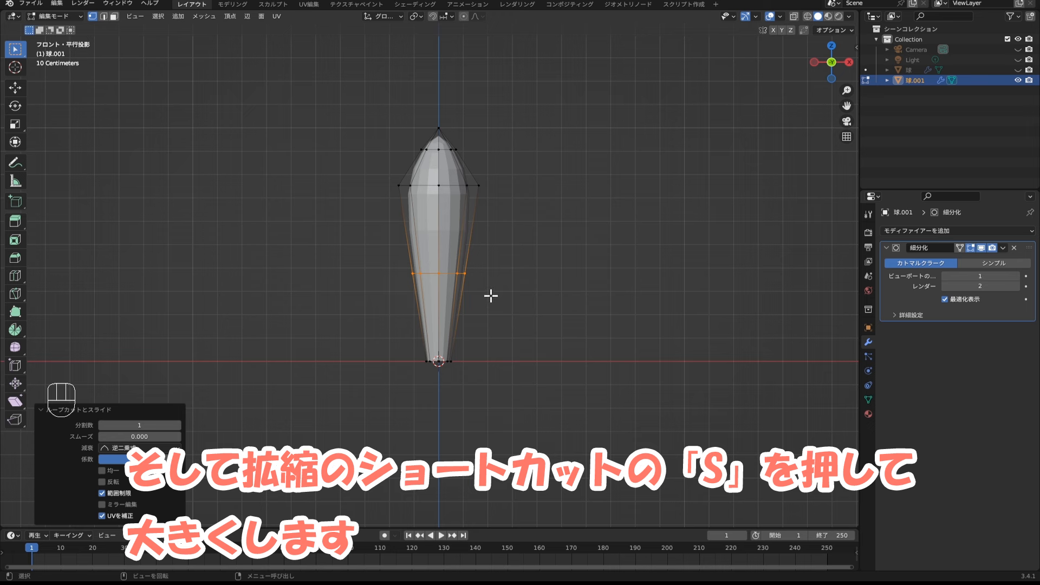
# Scale the new lower edge loop up to 1.9 in X, Y and Z.
pyautogui.press('s')
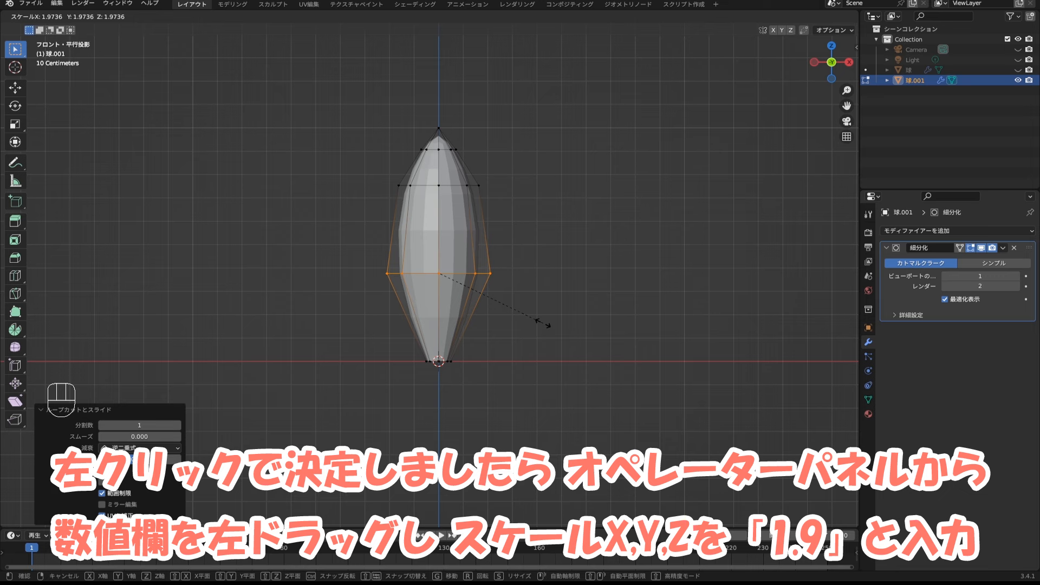
pyautogui.click(543, 324)
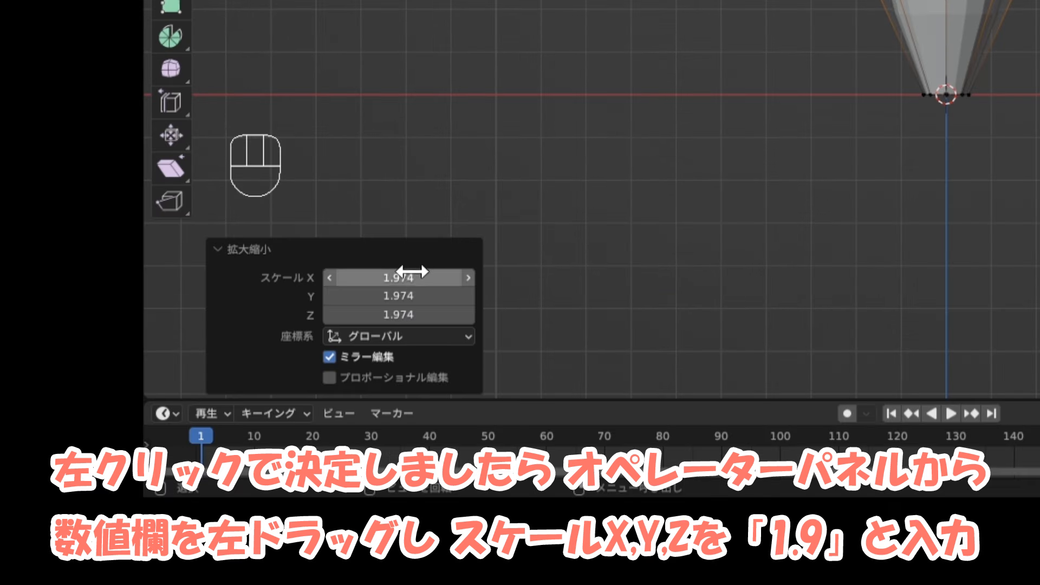
pyautogui.moveTo(144, 459); pyautogui.dragTo(144, 479)
pyautogui.moveTo(399, 278)
pyautogui.mouseDown()
pyautogui.moveTo(398, 315)
pyautogui.moveTo(414, 273)
pyautogui.mouseUp()
pyautogui.press('BackSpace')
pyautogui.press('BackSpace')
pyautogui.press('BackSpace')
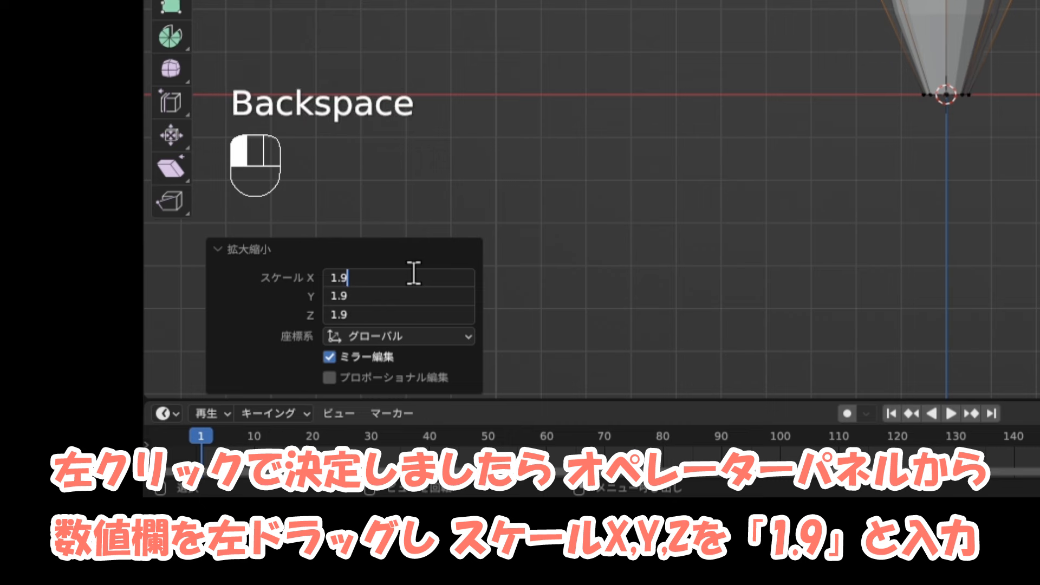
pyautogui.click(413, 272)
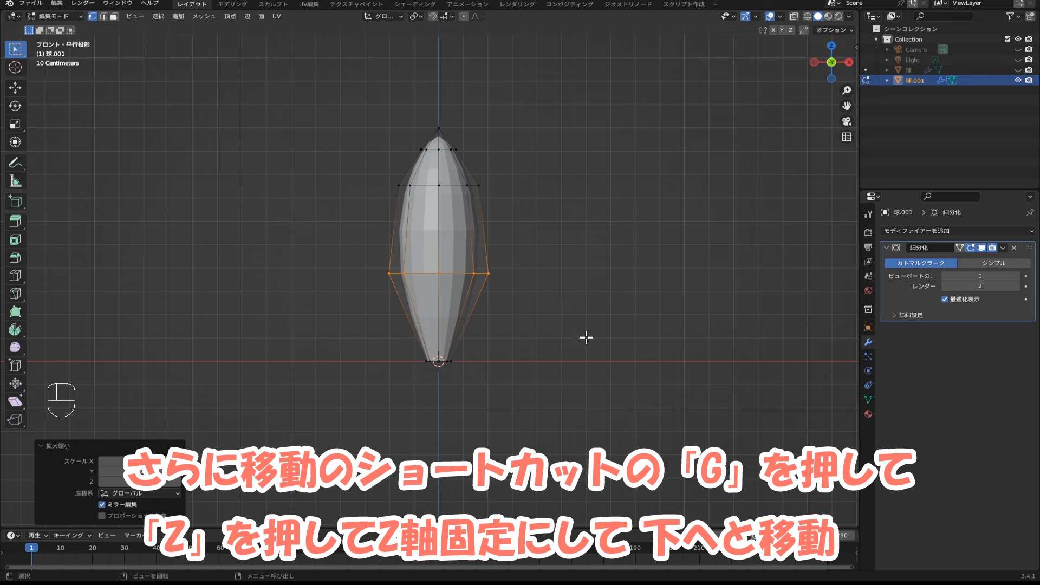
# Move the enlarged lower edge loop down along the Z axis by exactly -0.17 m.
pyautogui.press('g')
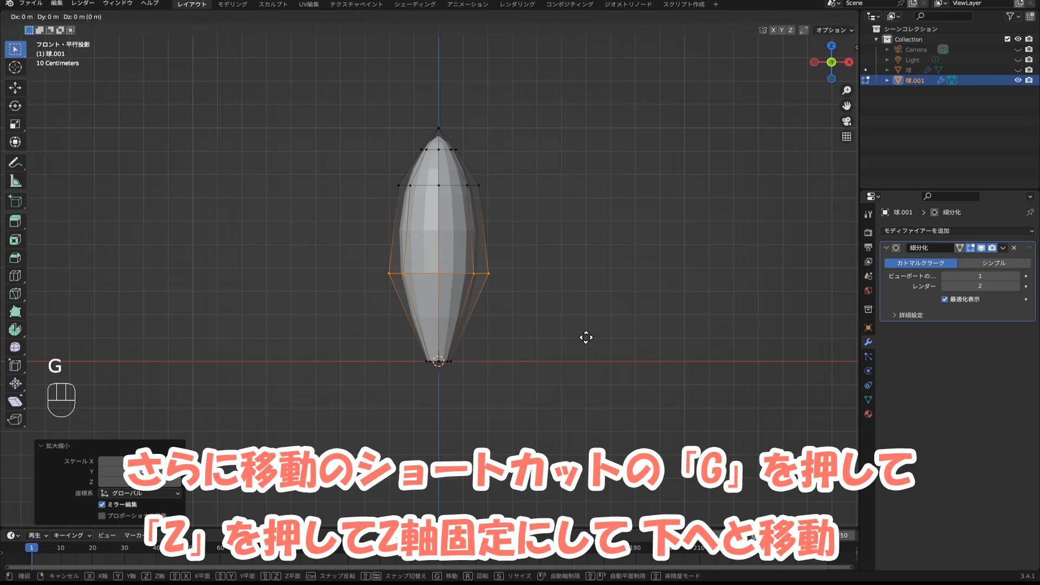
pyautogui.press('z')
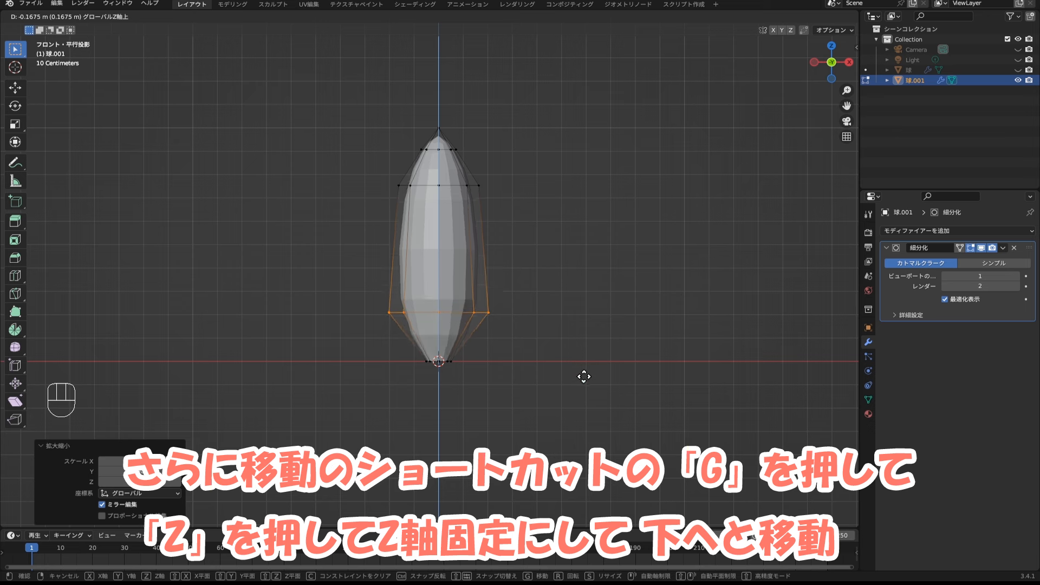
pyautogui.click(584, 376)
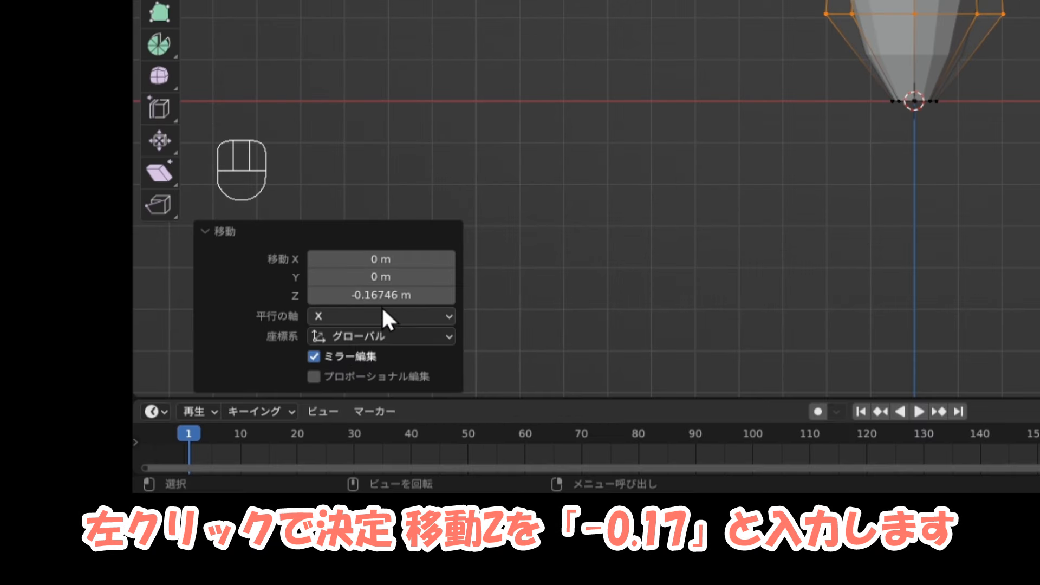
pyautogui.click(384, 297)
pyautogui.press('BackSpace')
pyautogui.press('BackSpace')
pyautogui.press('BackSpace')
pyautogui.press('BackSpace')
pyautogui.write('7')
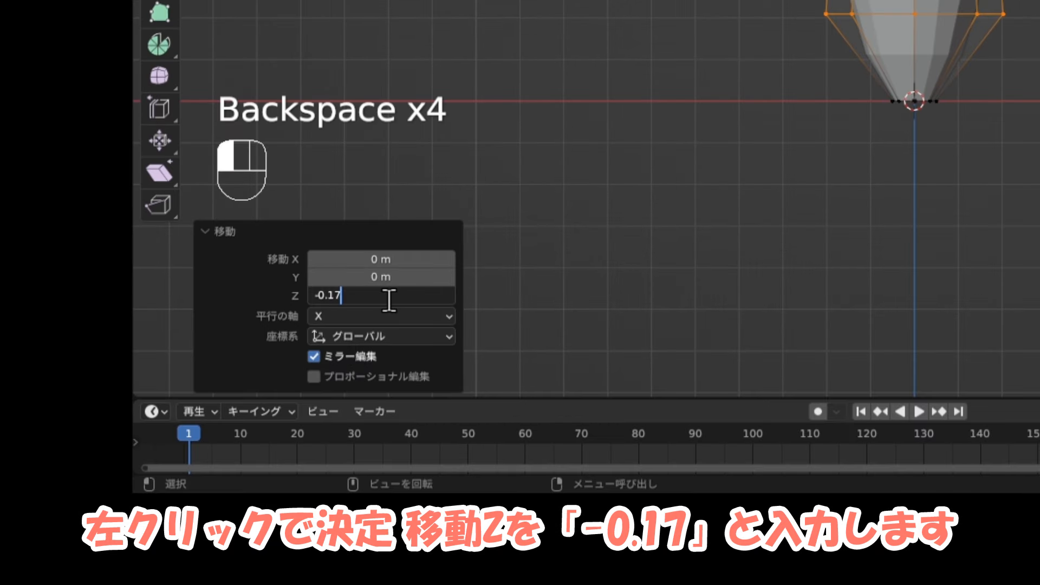
pyautogui.press('Return')
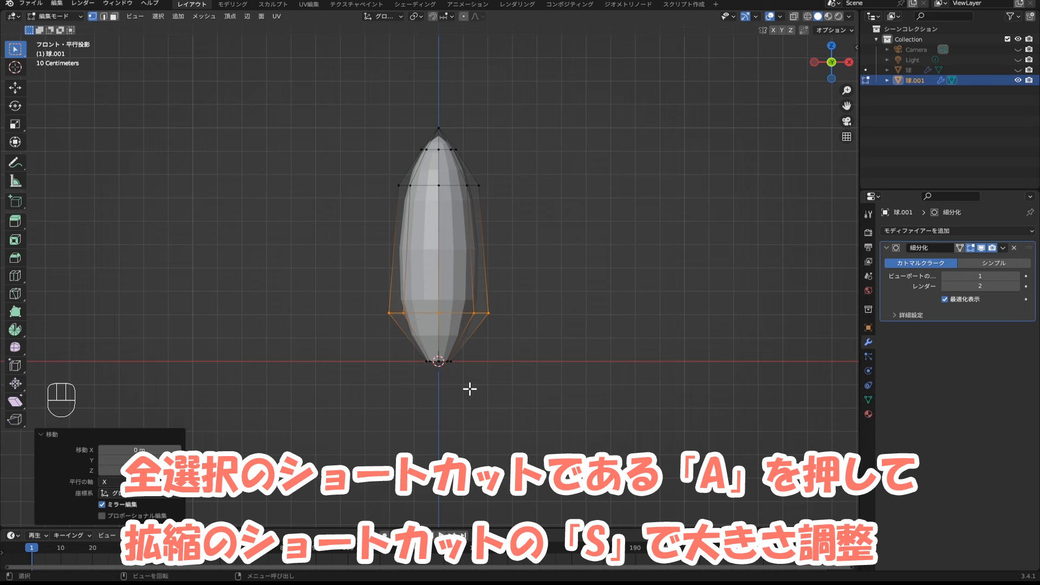
# Select the ear's entire mesh and scale it up to 1.3 in X, Y and Z.
pyautogui.press('a')
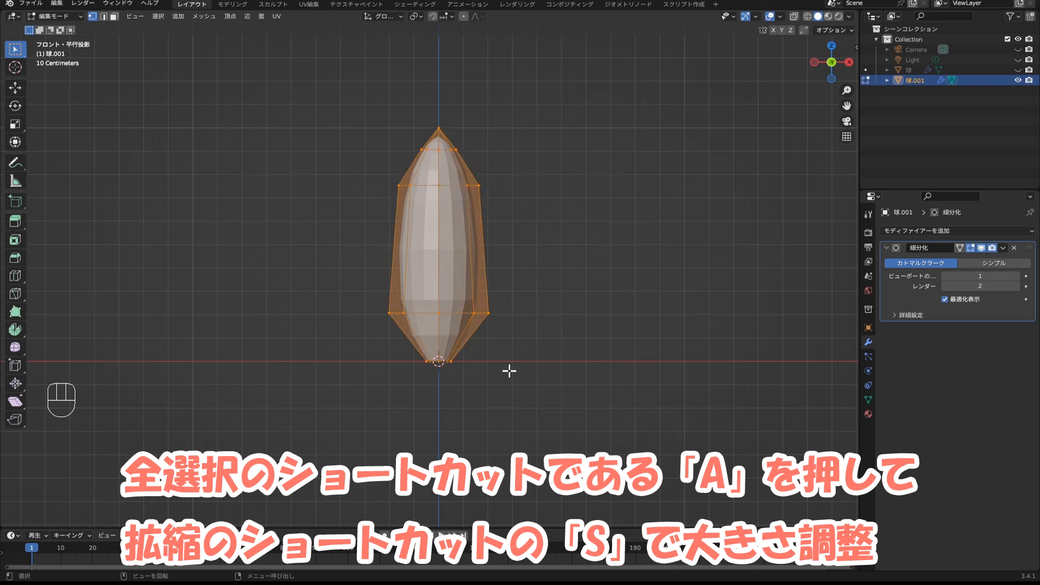
pyautogui.press('s')
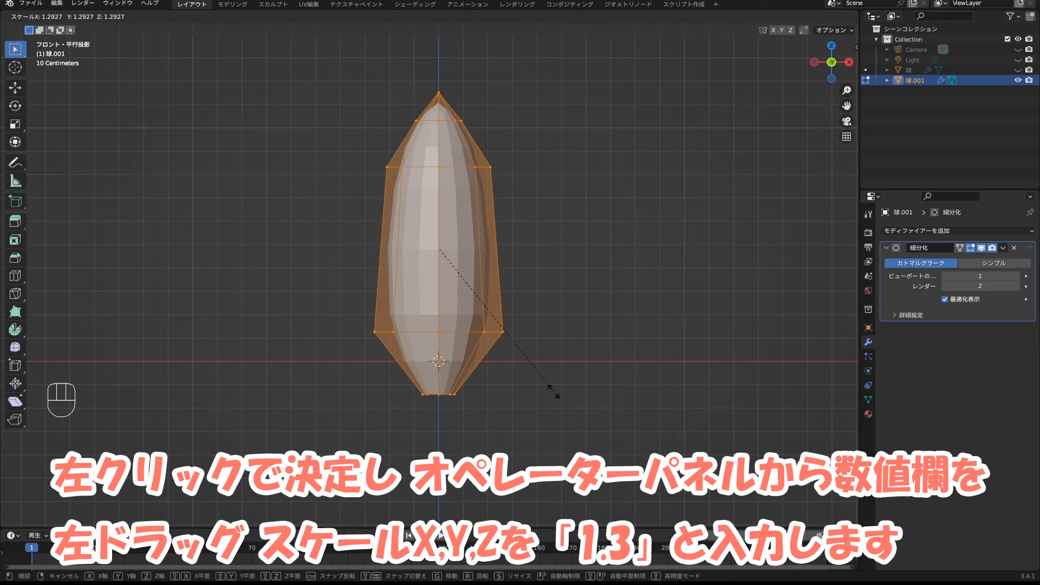
pyautogui.click(553, 391)
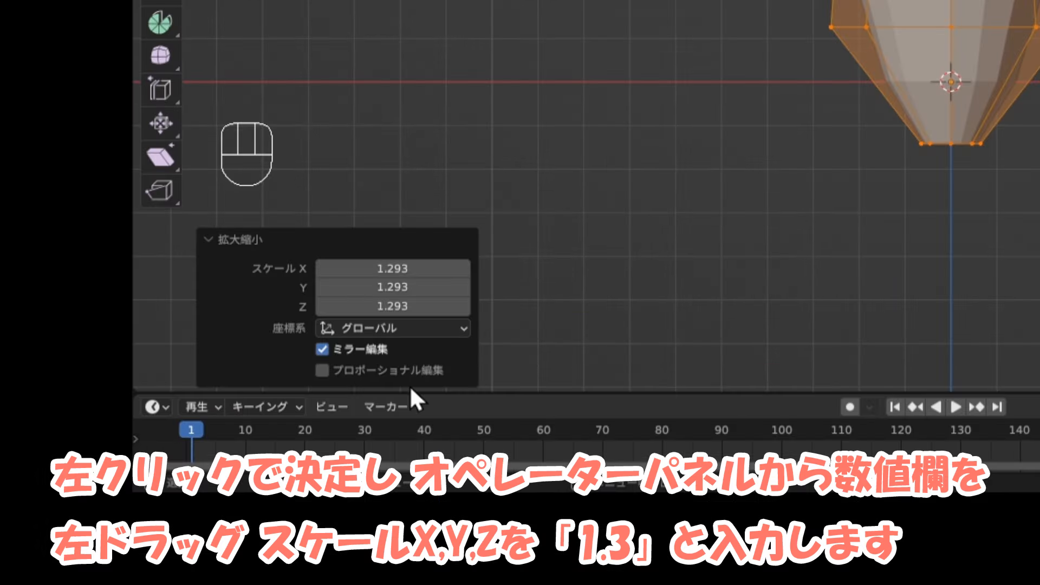
pyautogui.moveTo(390, 268); pyautogui.dragTo(390, 306)
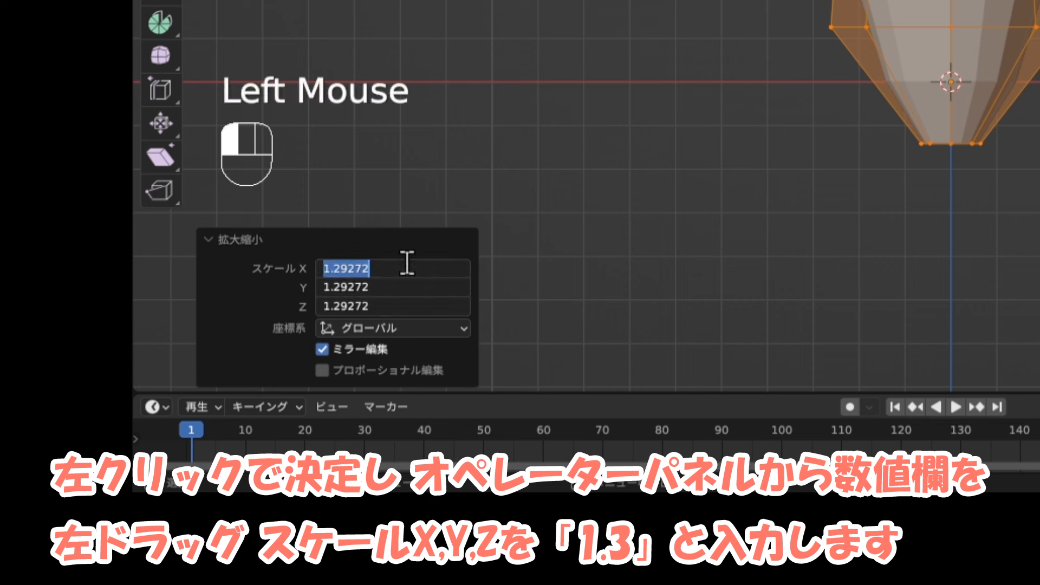
pyautogui.click(408, 264)
pyautogui.press('BackSpace')
pyautogui.press('BackSpace')
pyautogui.press('BackSpace')
pyautogui.press('BackSpace')
pyautogui.press('BackSpace')
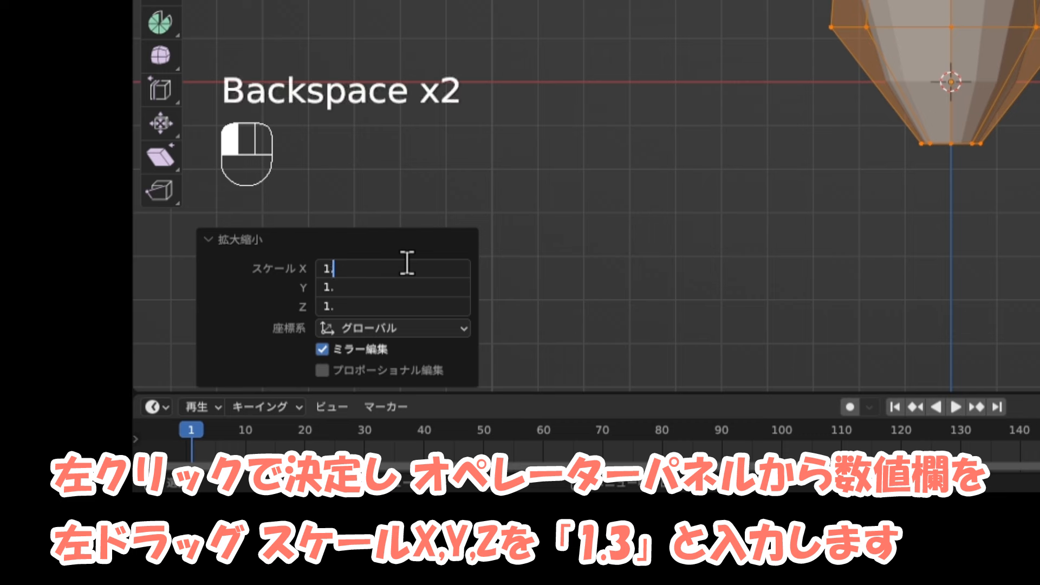
pyautogui.write('3')
pyautogui.press('Return')
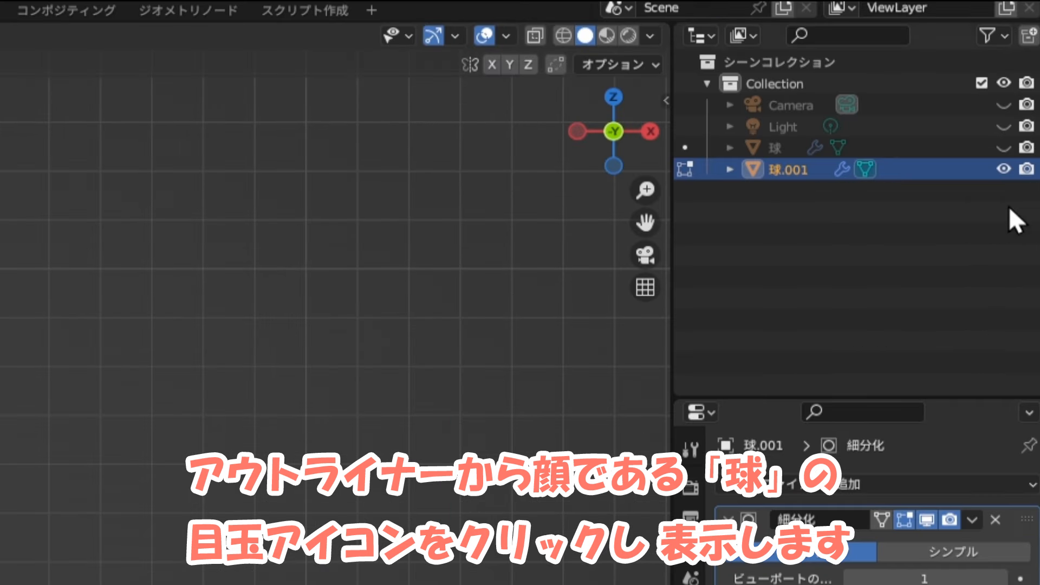
# Unhide the head object 球 and move the whole ear onto the head's upper right, about 0.46 m in X and 0.58 m in Z.
pyautogui.click(1004, 148)
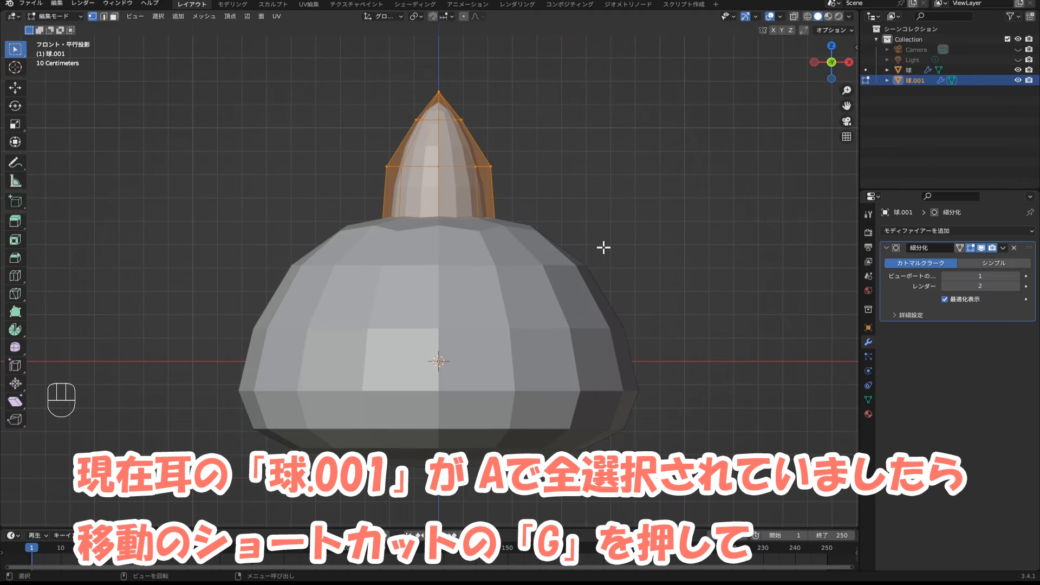
pyautogui.press('g')
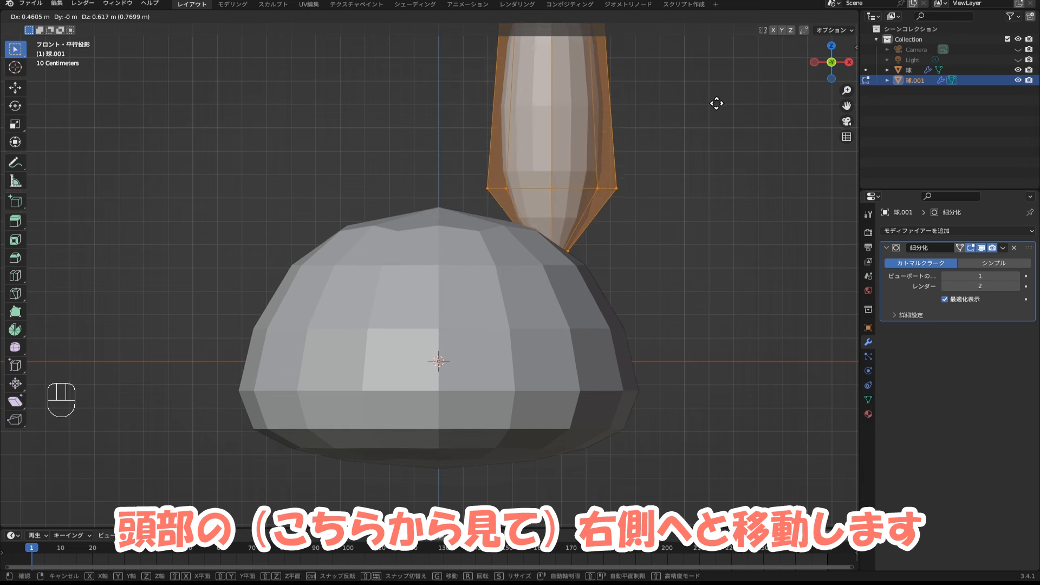
pyautogui.click(715, 113)
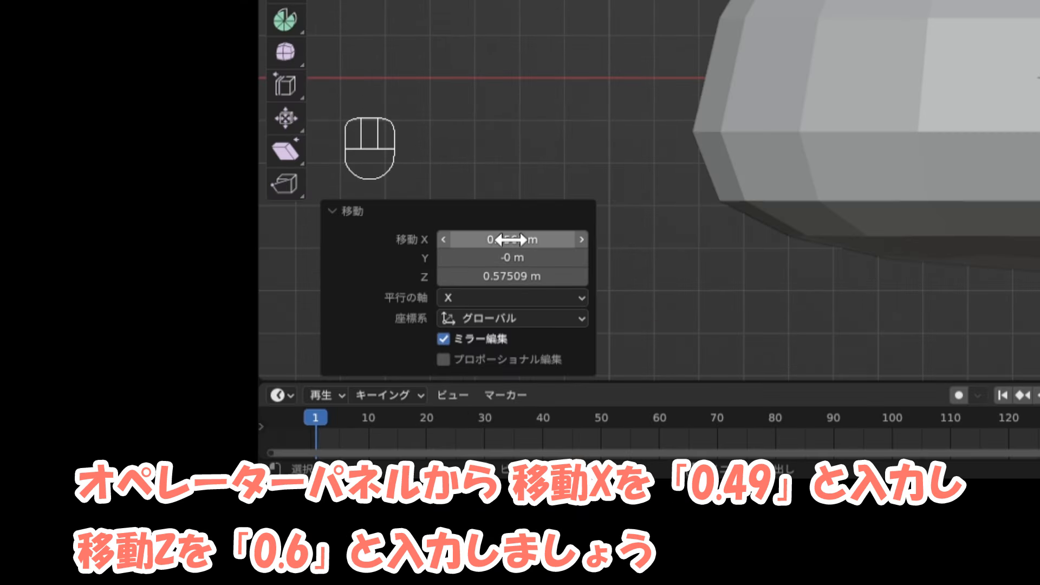
# Set the ear's X movement distance to 0.49 m.
pyautogui.click(151, 451)
pyautogui.click(537, 239)
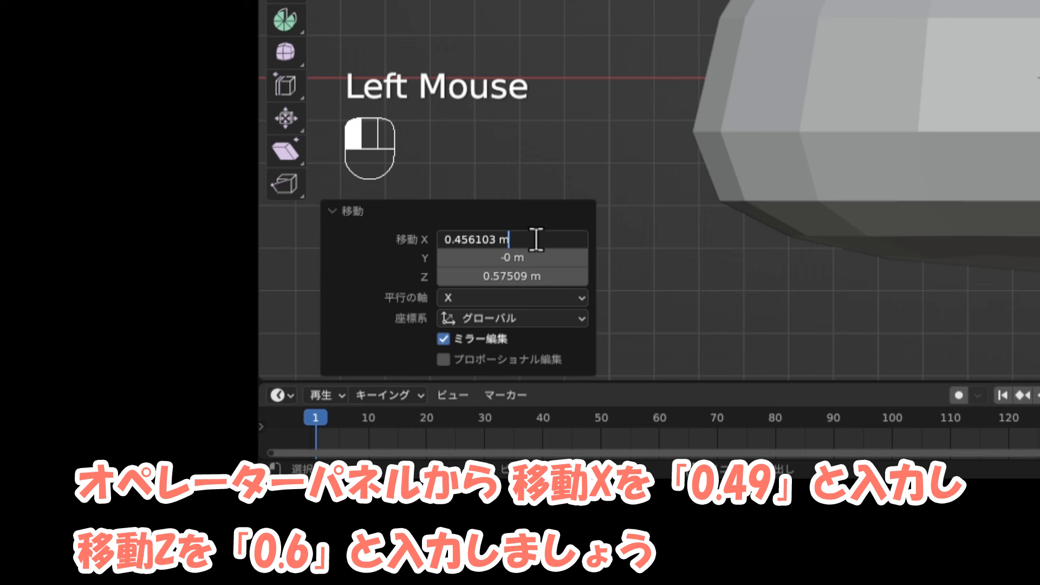
pyautogui.press('BackSpace')
pyautogui.press('BackSpace')
pyautogui.press('BackSpace')
pyautogui.press('BackSpace')
pyautogui.press('BackSpace')
pyautogui.press('BackSpace')
pyautogui.press('BackSpace')
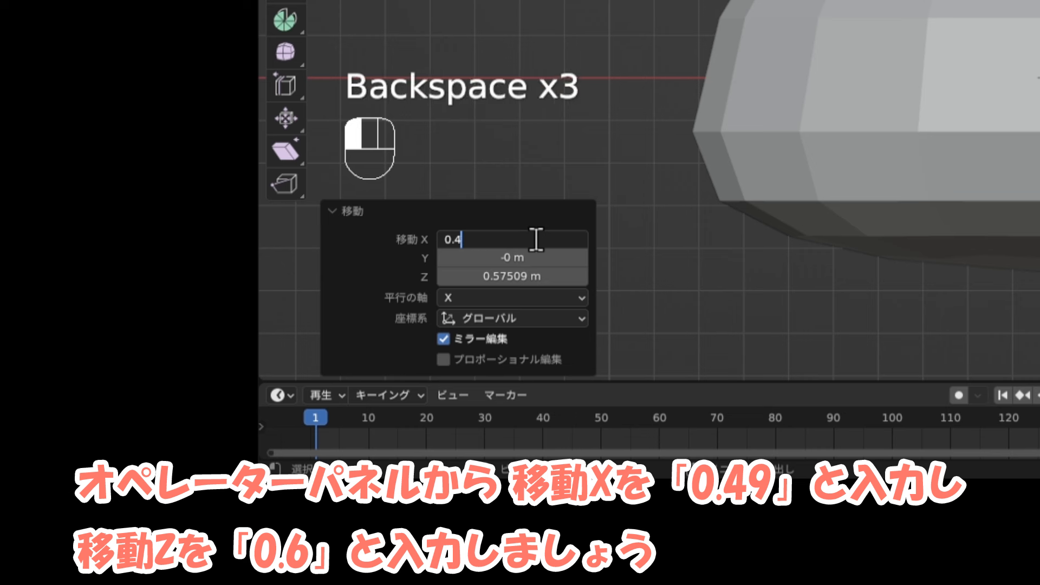
# Set the ear's move offset to 0.49 m along X and 0.6 m along Z.
pyautogui.write('9')
pyautogui.press('Return')
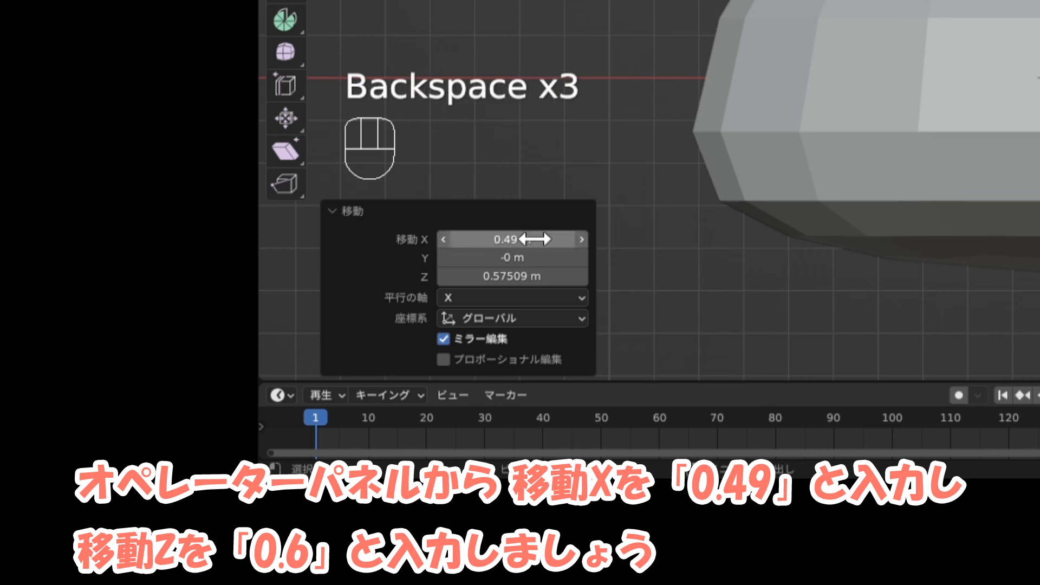
pyautogui.click(536, 278)
pyautogui.press('BackSpace')
pyautogui.press('BackSpace')
pyautogui.press('BackSpace')
pyautogui.press('BackSpace')
pyautogui.press('BackSpace')
pyautogui.press('BackSpace')
pyautogui.press('BackSpace')
pyautogui.press('BackSpace')
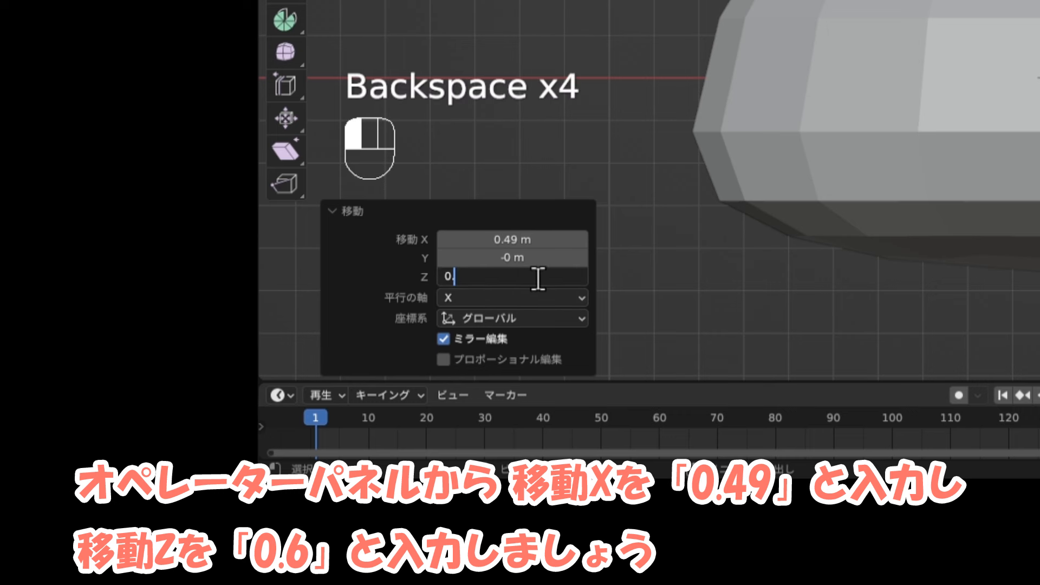
pyautogui.write('6')
pyautogui.press('Return')
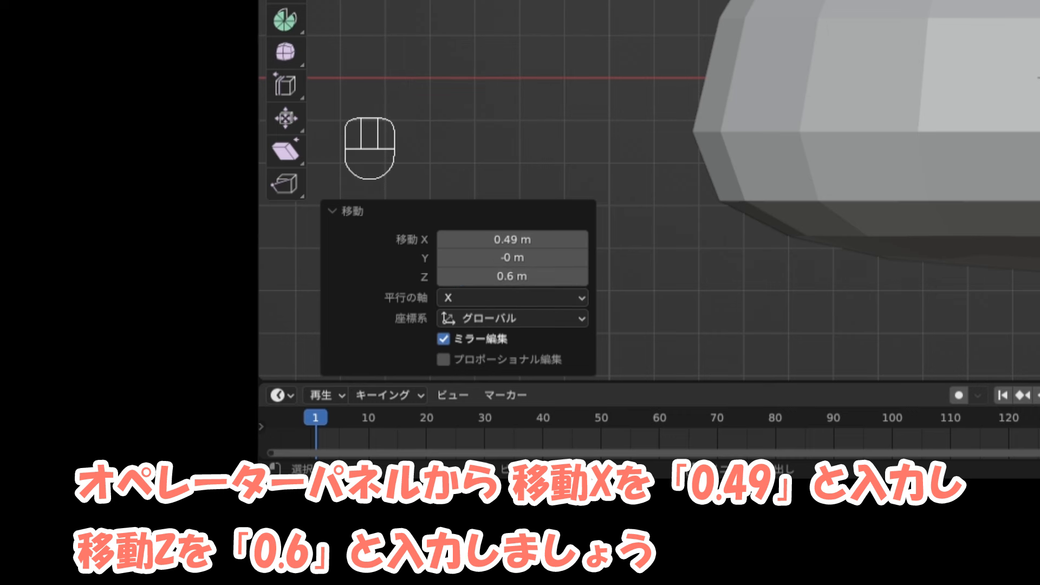
# Add a Mirror modifier to the rabbit ear so it is duplicated on the other side of the head.
pyautogui.scroll(-2, 553, 453)
pyautogui.keyDown('shift'); pyautogui.moveTo(553, 453); pyautogui.dragTo(571, 385, button='middle'); pyautogui.keyUp('shift')
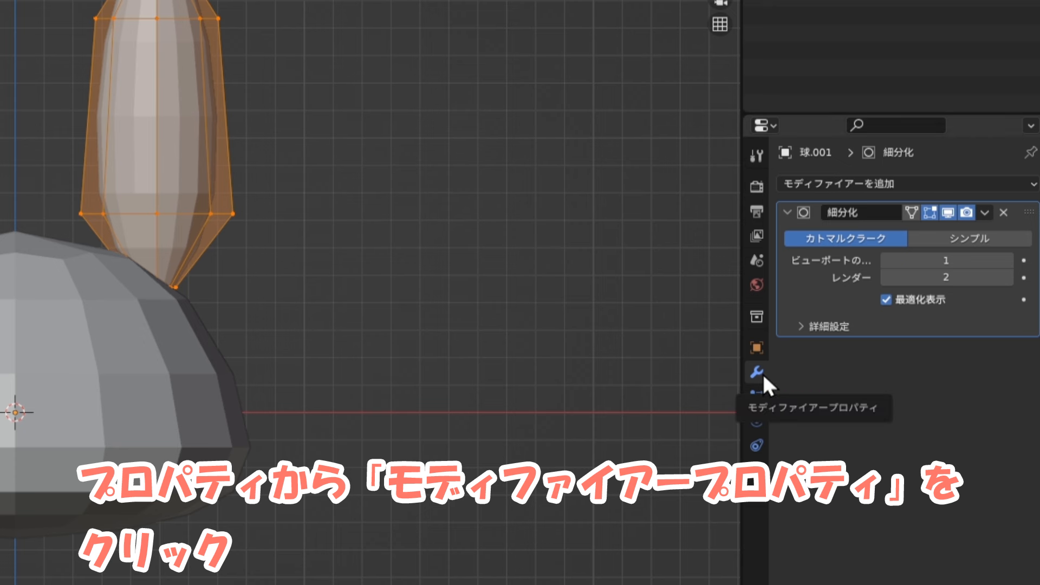
pyautogui.click(898, 181)
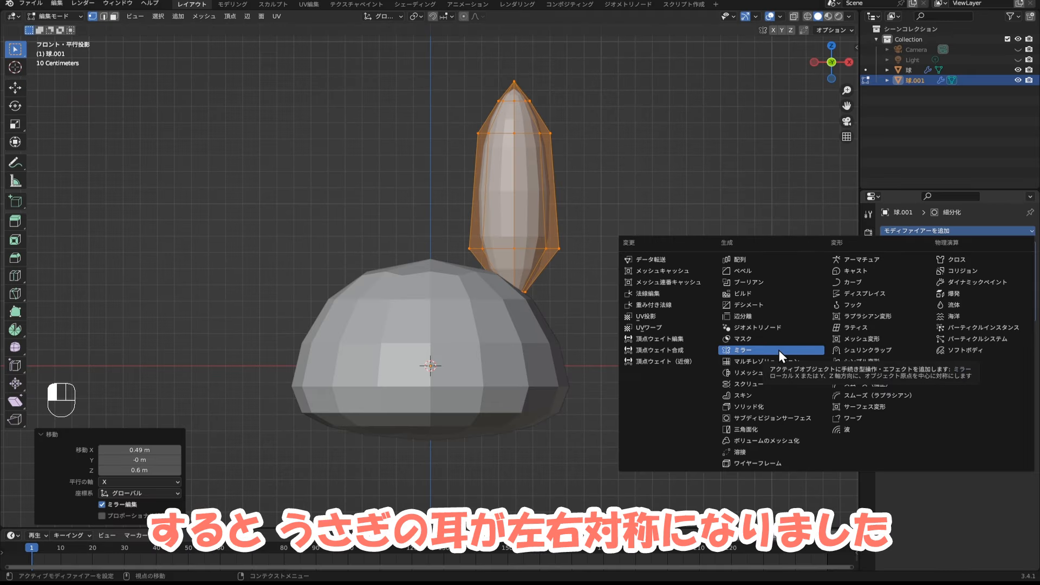
pyautogui.click(605, 386)
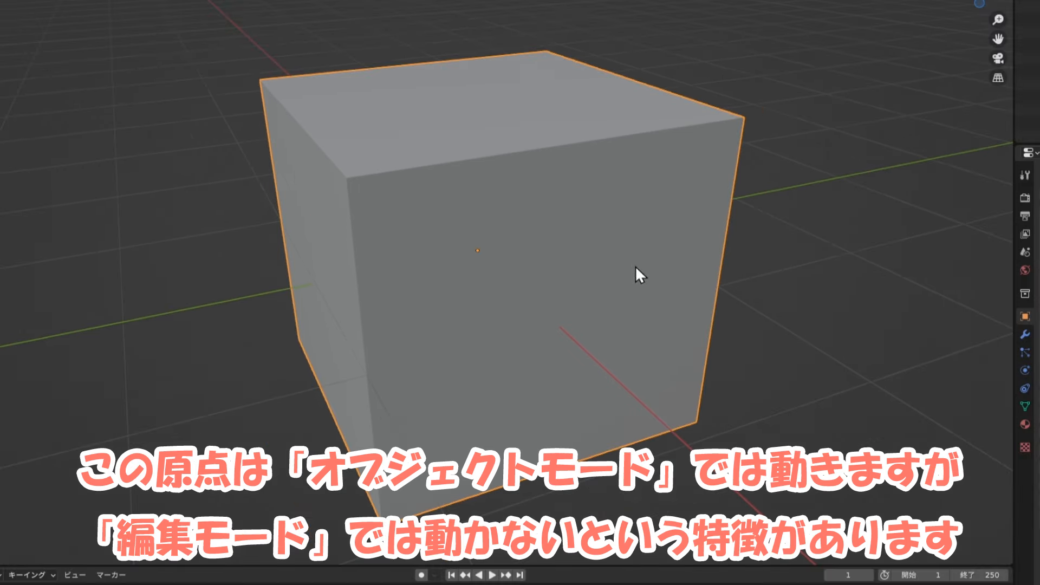
# Try moving the demo cube in Object Mode and its whole mesh in Edit Mode to compare how the origin behaves.
pyautogui.press('g')
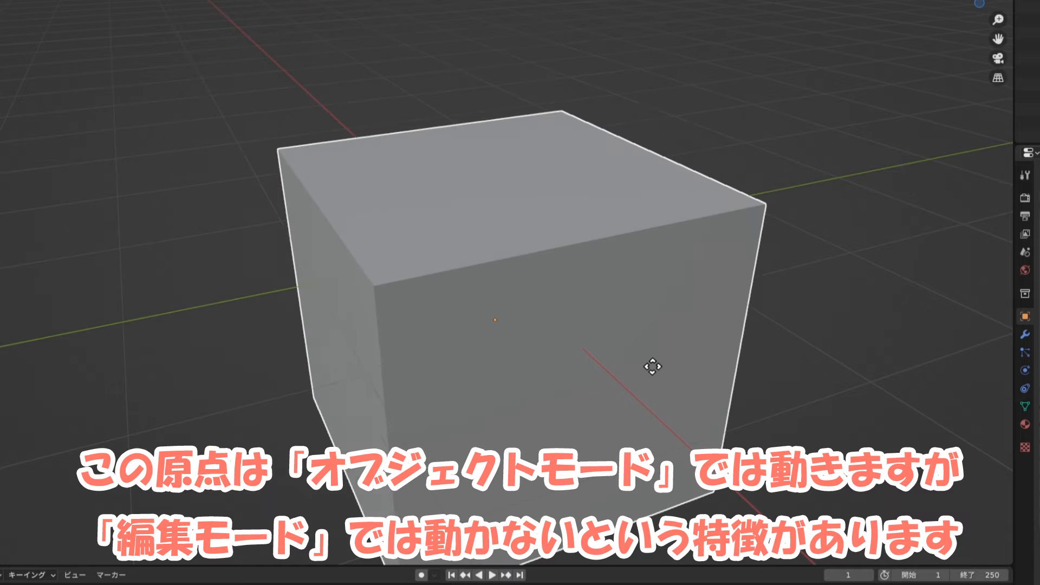
pyautogui.click(637, 330)
pyautogui.press('Tab')
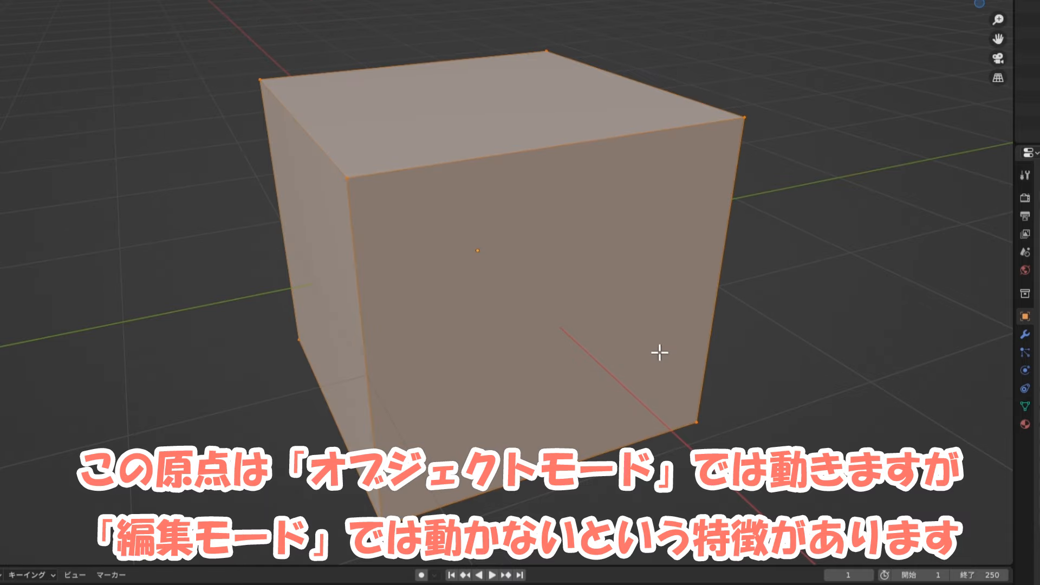
pyautogui.press('g')
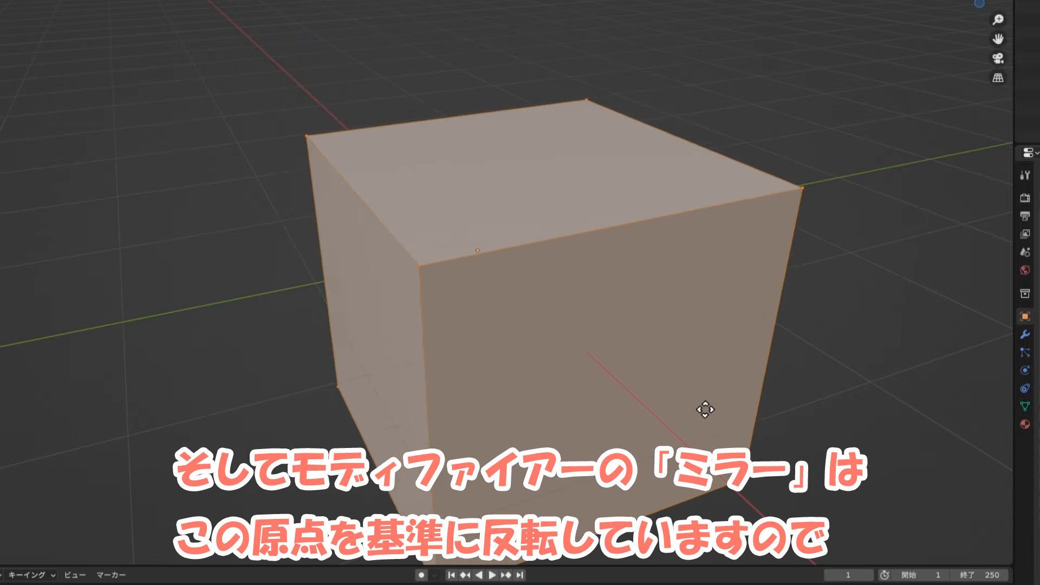
pyautogui.click(690, 372)
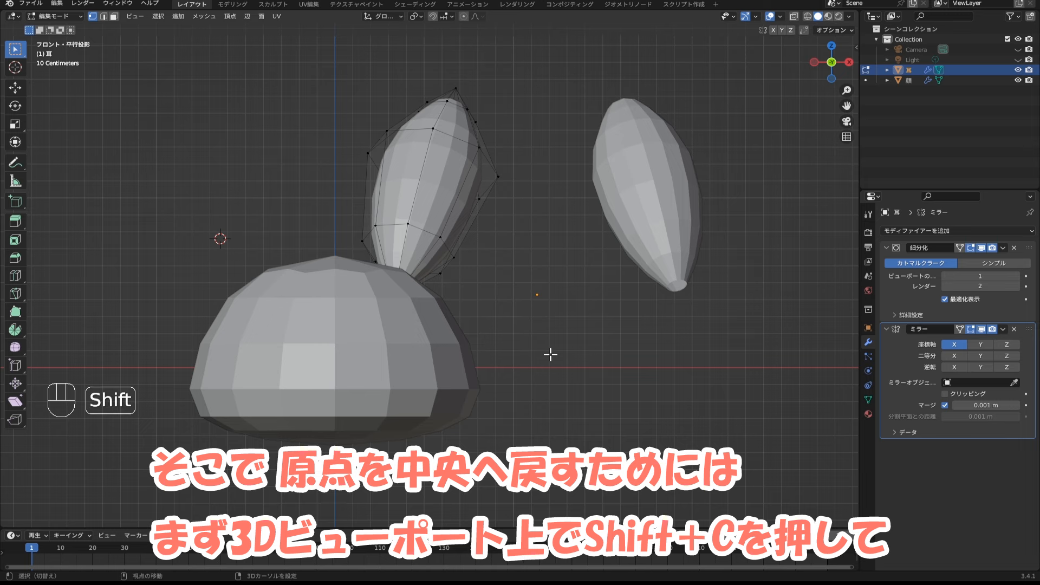
# Reset the 3D cursor to the world centre and move the ear object's origin to the 3D cursor in Object Mode.
pyautogui.hotkey('shift', 'c')
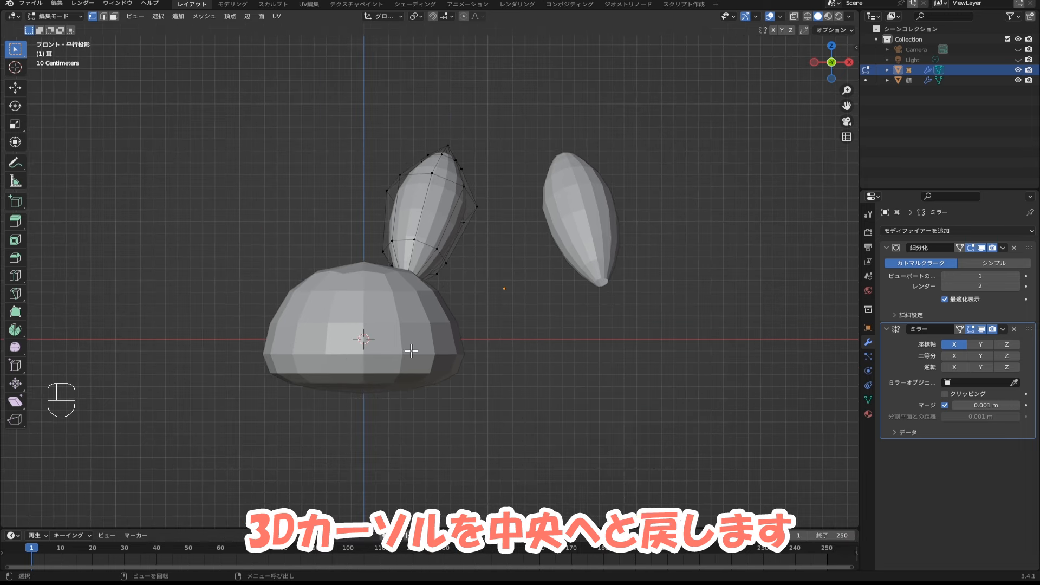
pyautogui.scroll(2, 412, 350)
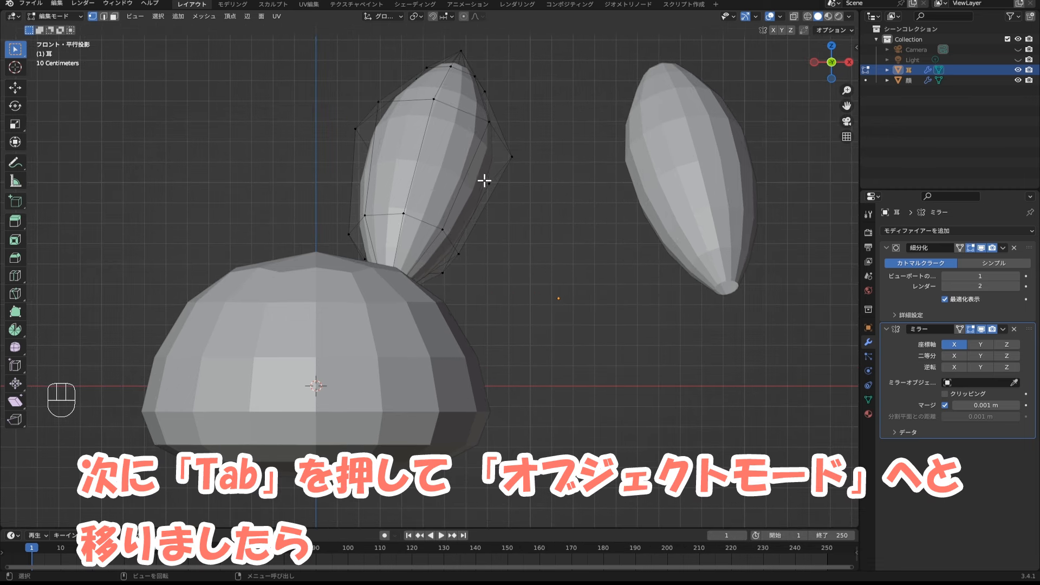
pyautogui.press('Tab')
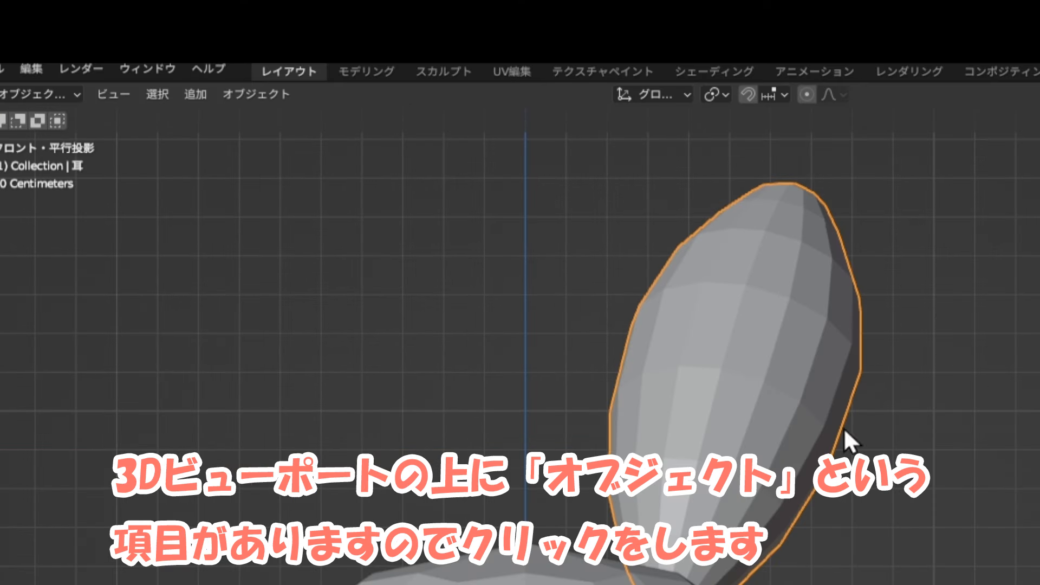
pyautogui.click(279, 102)
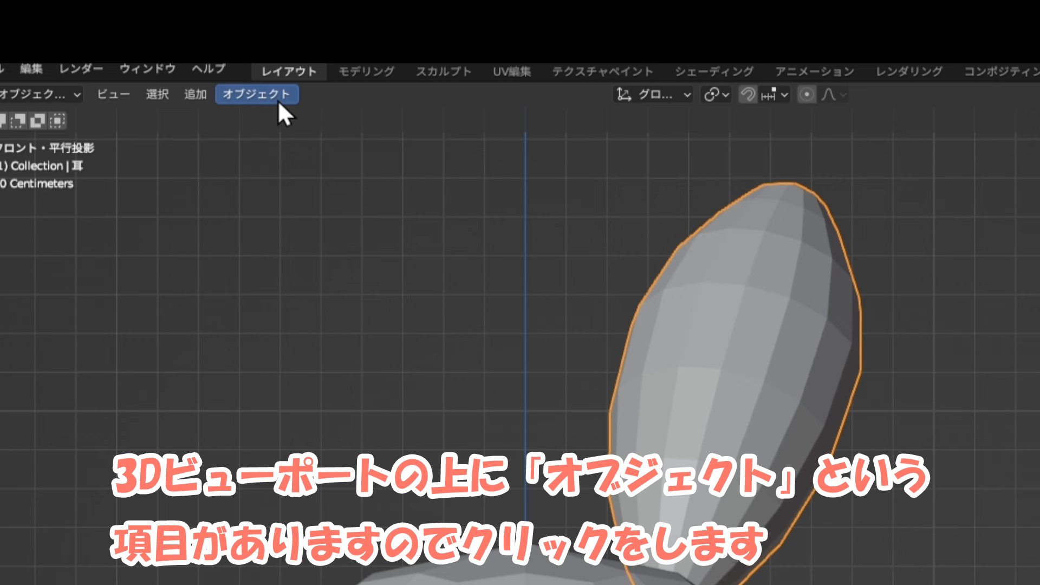
pyautogui.moveTo(303, 136)
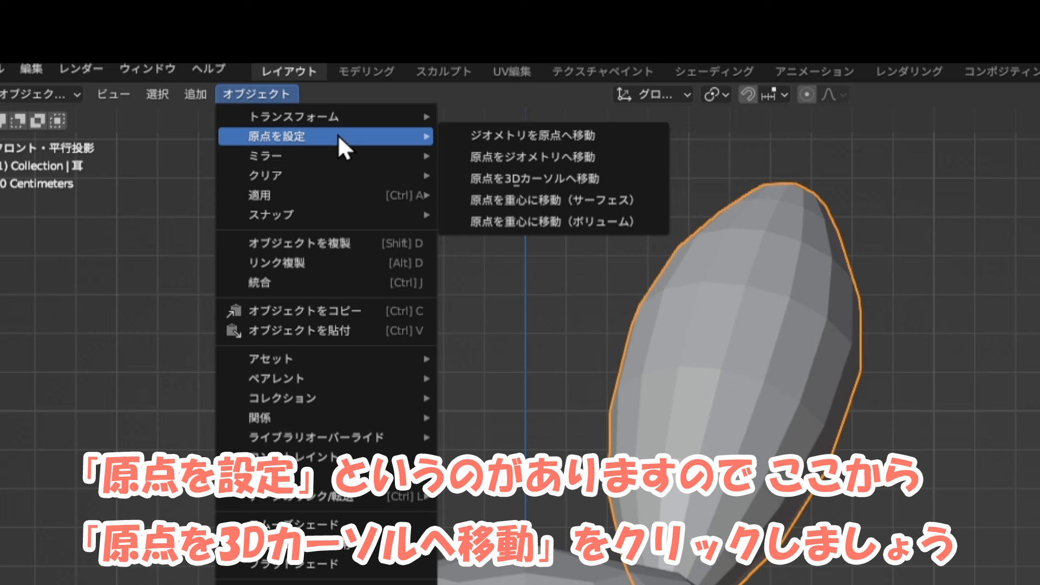
pyautogui.click(536, 178)
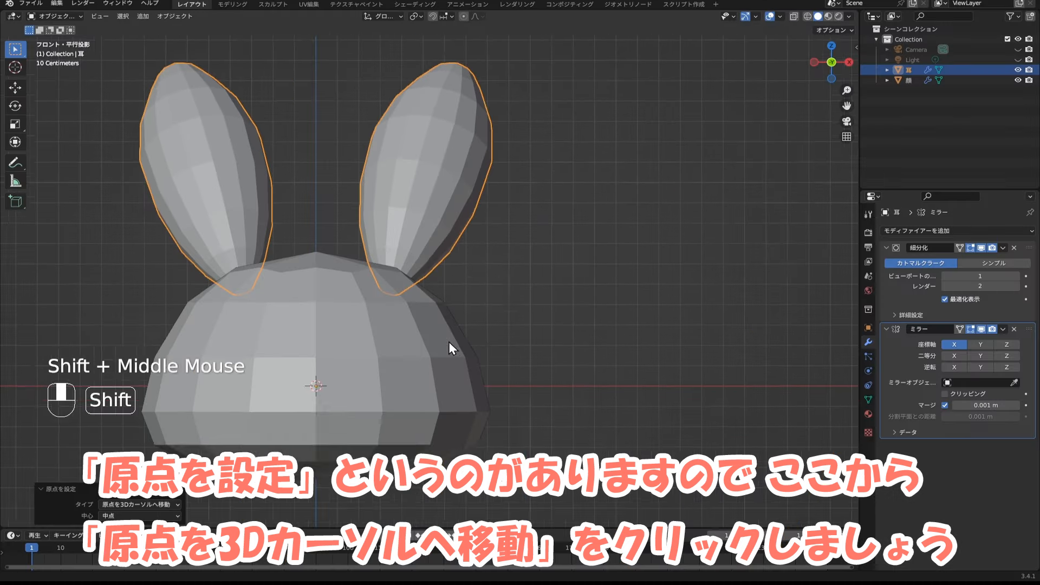
pyautogui.keyDown('shift'); pyautogui.moveTo(448, 342); pyautogui.dragTo(612, 372, button='middle'); pyautogui.keyUp('shift')
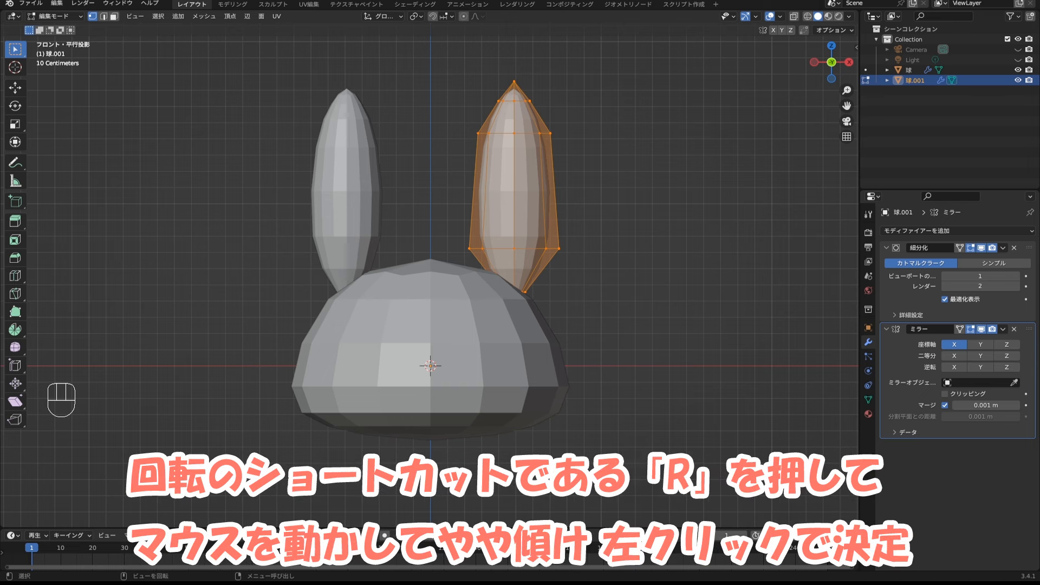
# Rotate the whole ear mesh in the front view by an angle of 13° so it tilts outward.
pyautogui.press('r')
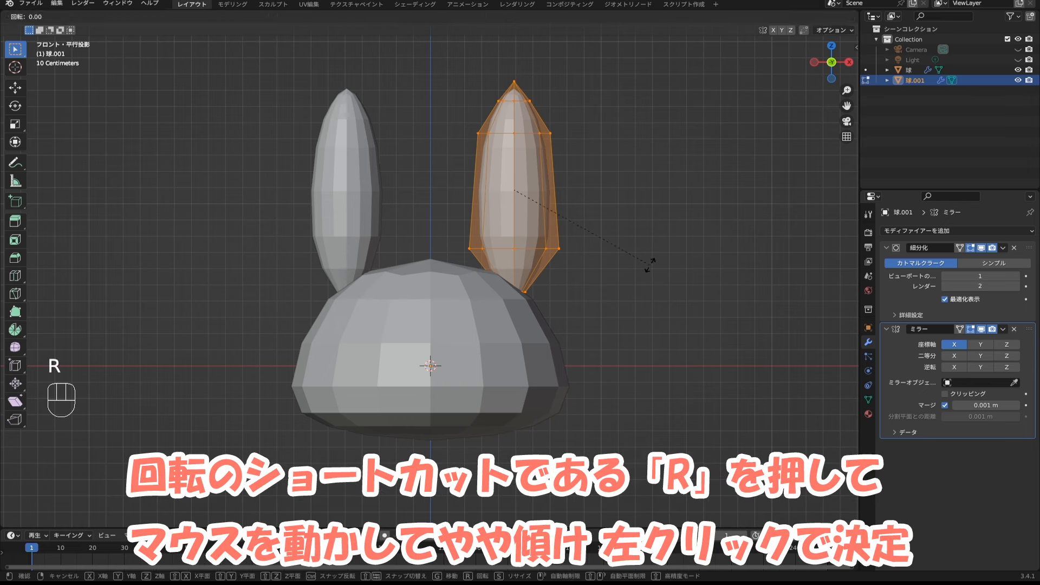
pyautogui.click(635, 297)
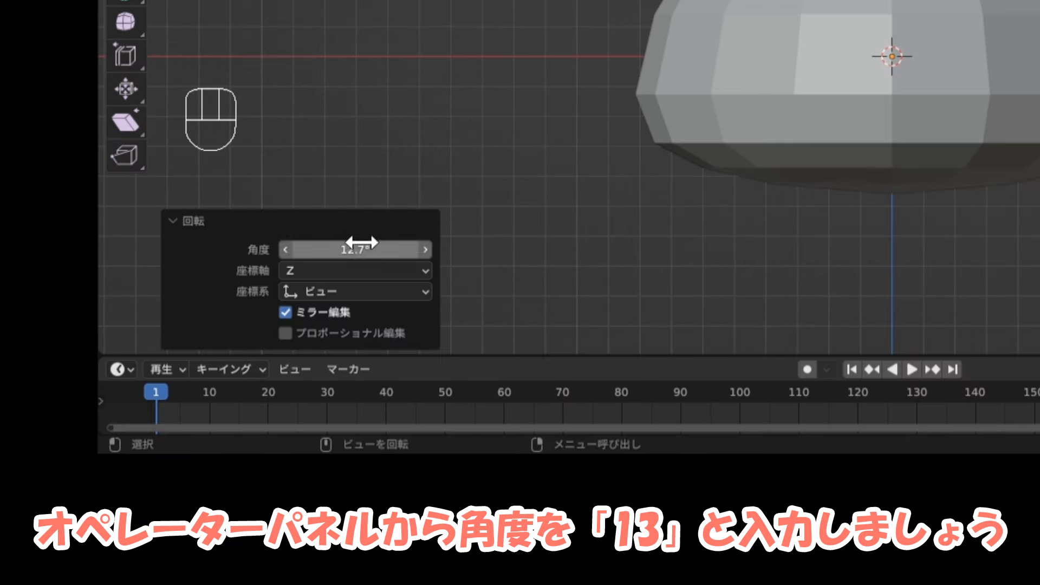
pyautogui.click(148, 470)
pyautogui.click(149, 469)
pyautogui.press('BackSpace')
pyautogui.press('BackSpace')
pyautogui.press('BackSpace')
pyautogui.press('BackSpace')
pyautogui.press('BackSpace')
pyautogui.press('BackSpace')
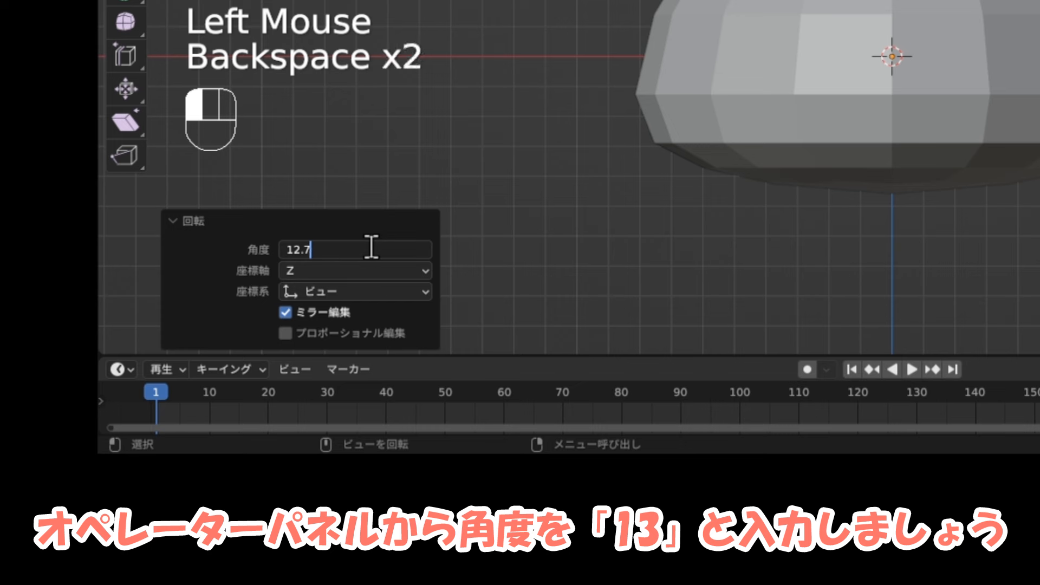
pyautogui.write('3')
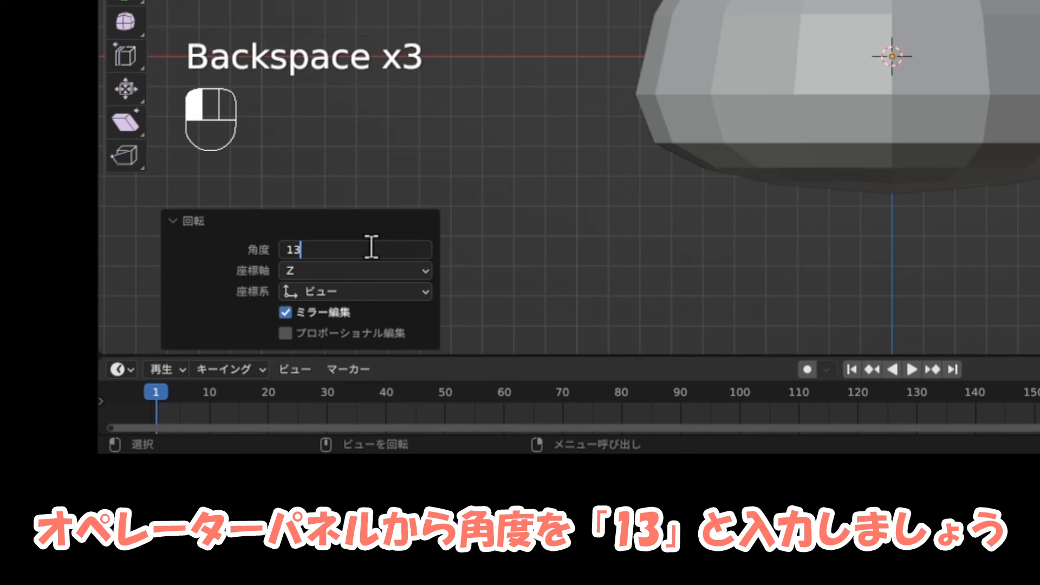
pyautogui.press('Return')
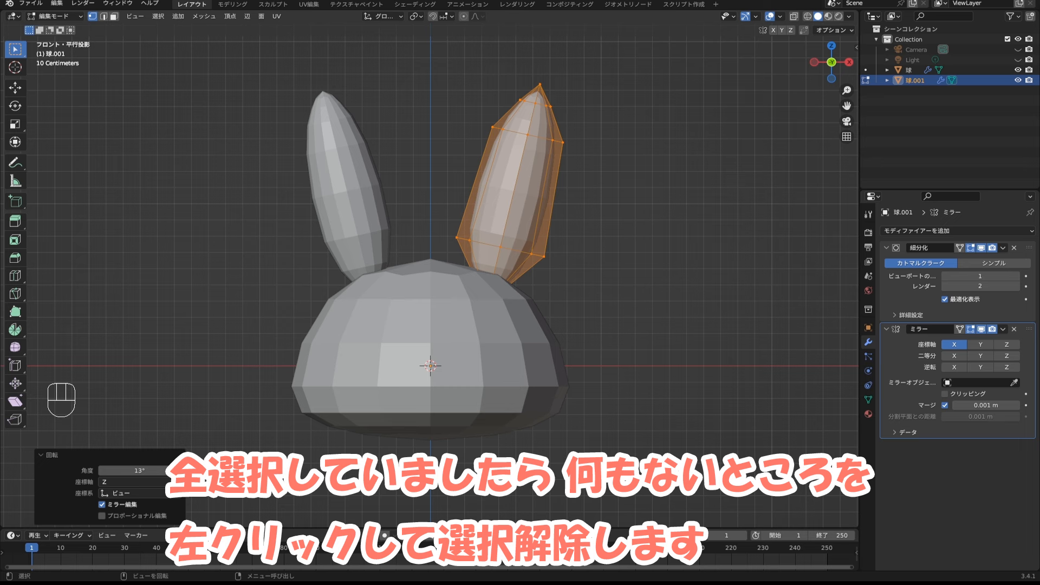
# Scale only the ear's two upper edge loops and tip vertex by 1.77 on X, Y and Z.
pyautogui.click(453, 268)
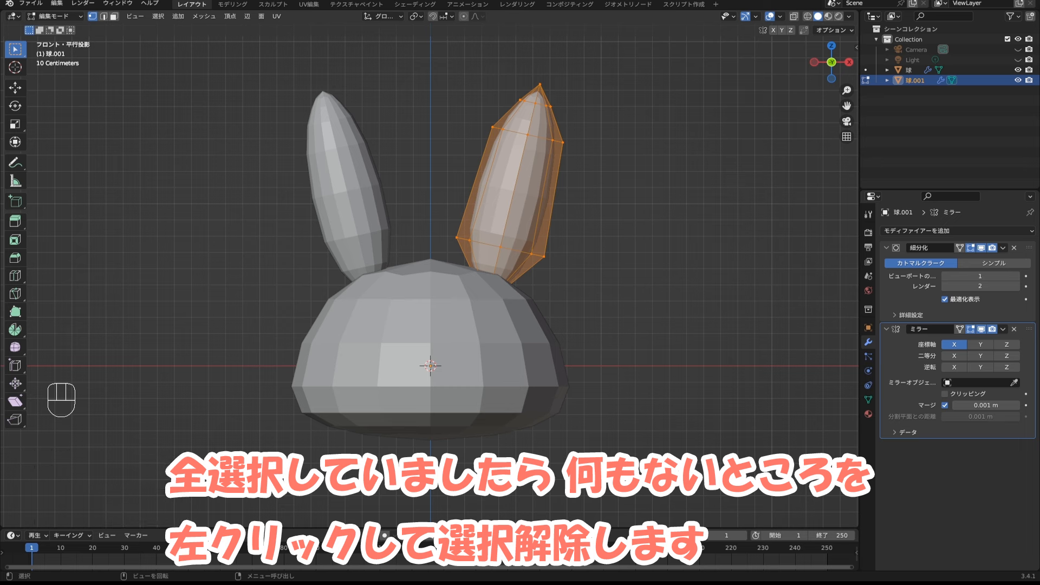
pyautogui.click(590, 207)
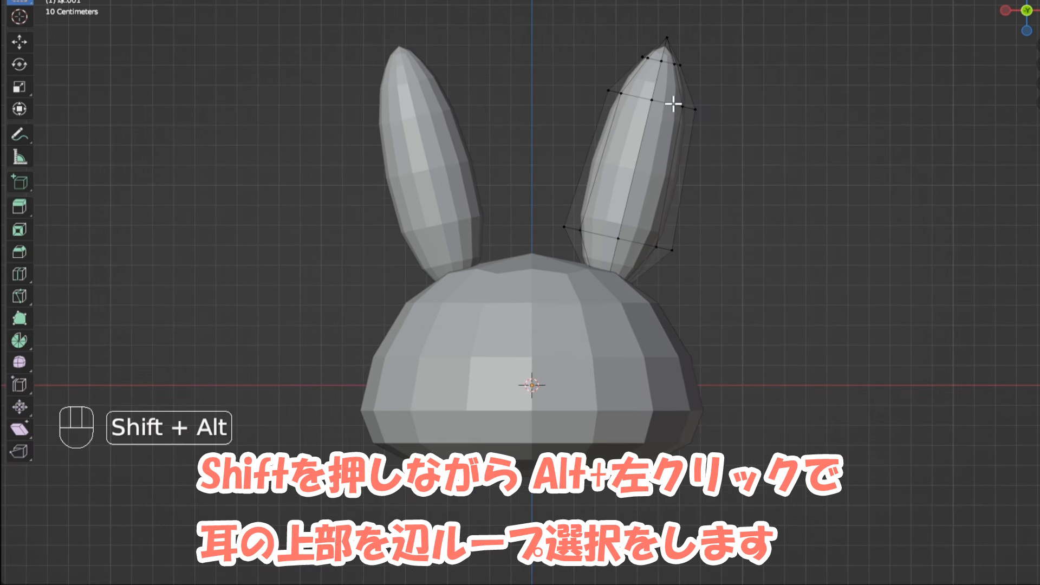
pyautogui.keyDown('alt'); pyautogui.keyDown('shift'); pyautogui.click(673, 103); pyautogui.keyUp('shift'); pyautogui.keyUp('alt')
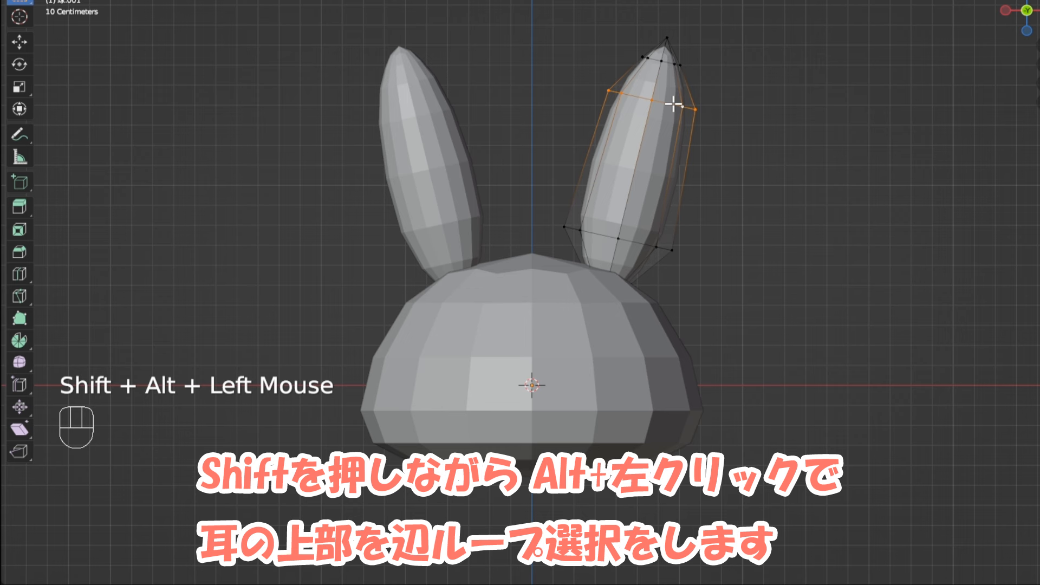
pyautogui.keyDown('alt'); pyautogui.keyDown('shift'); pyautogui.click(666, 64); pyautogui.keyUp('shift'); pyautogui.keyUp('alt')
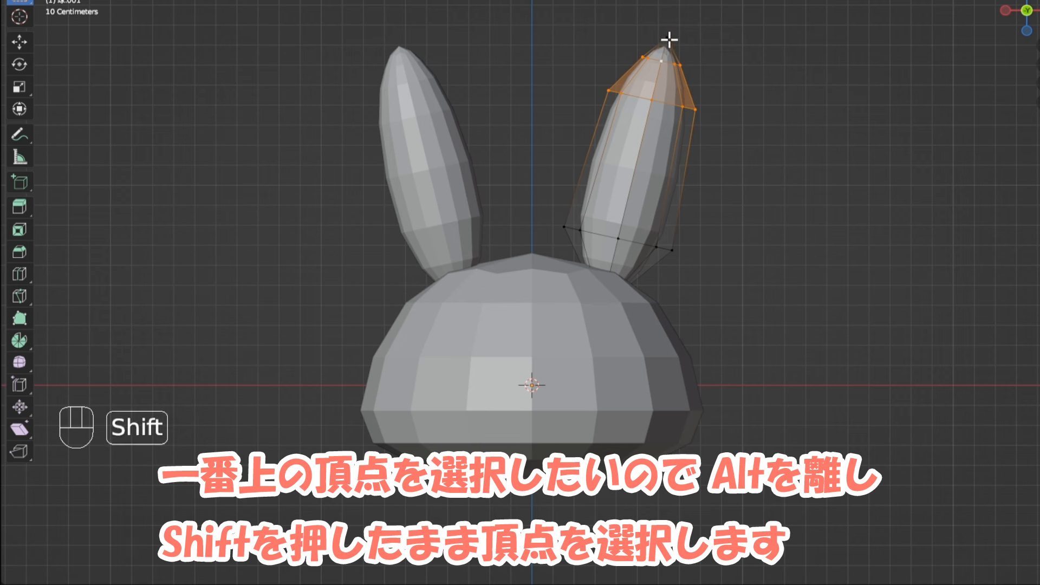
pyautogui.keyDown('shift'); pyautogui.click(670, 38); pyautogui.keyUp('shift')
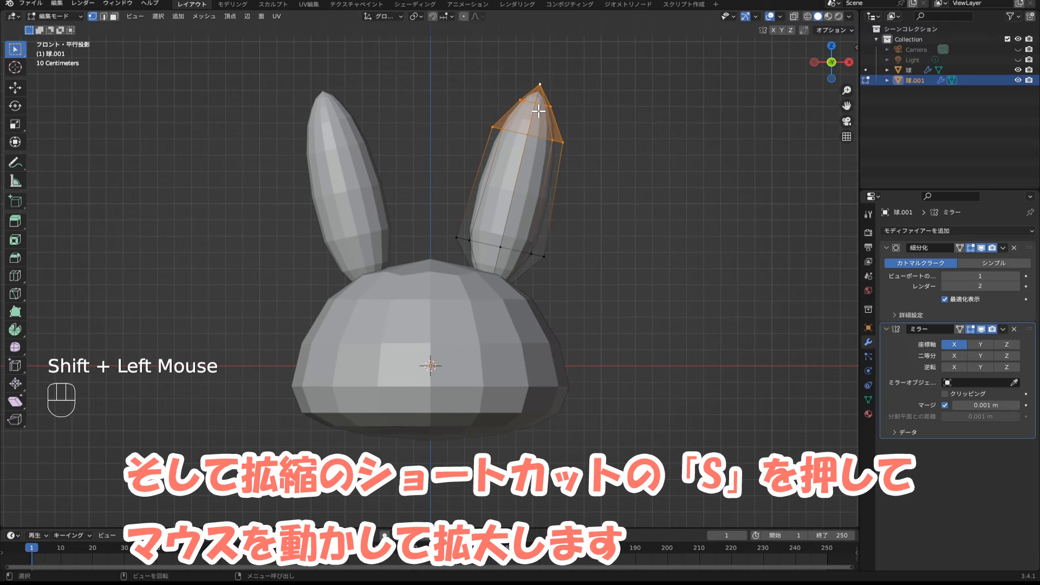
pyautogui.press('s')
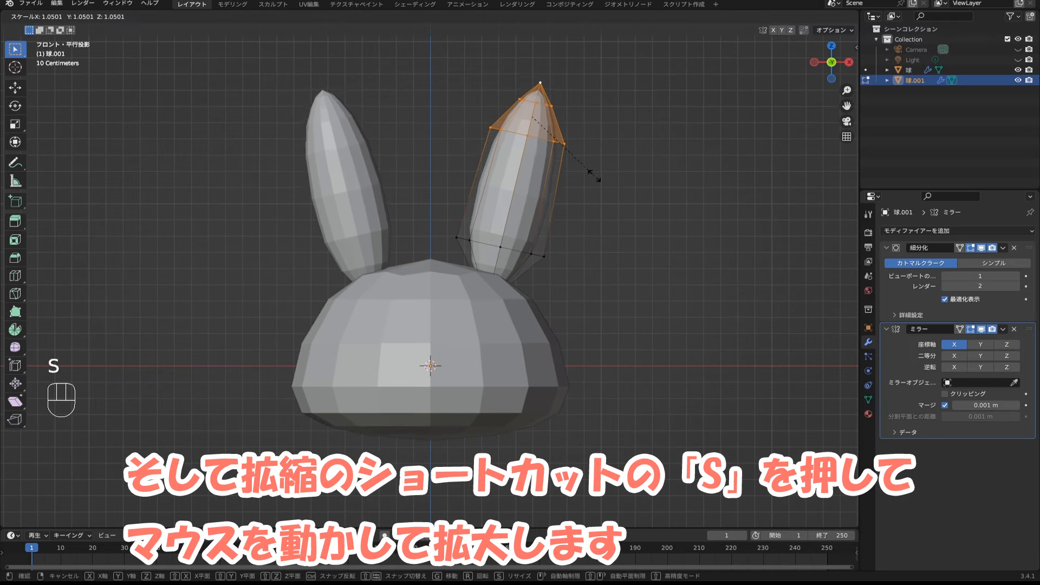
pyautogui.click(619, 215)
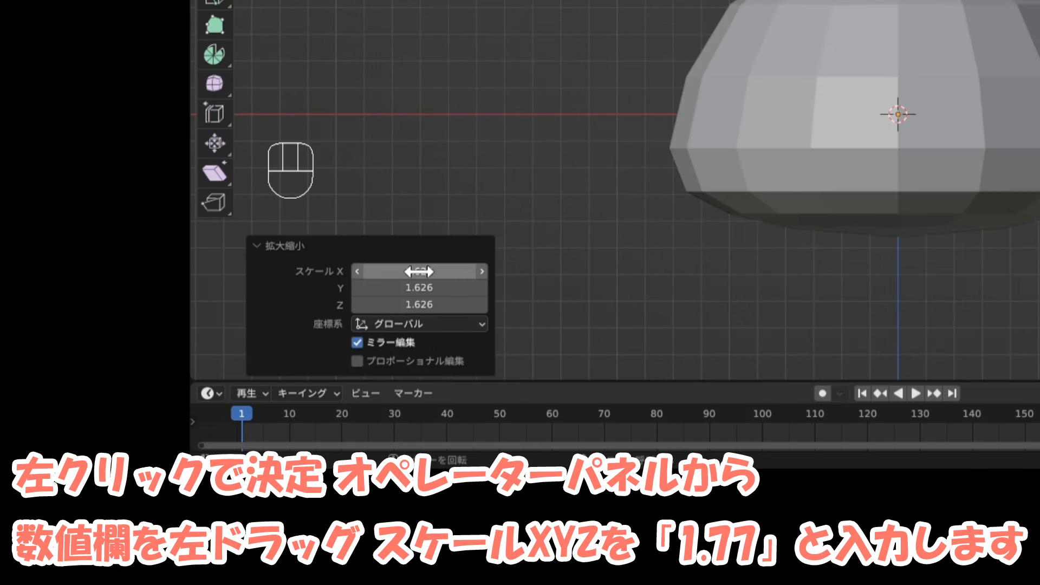
pyautogui.moveTo(419, 271); pyautogui.dragTo(419, 305)
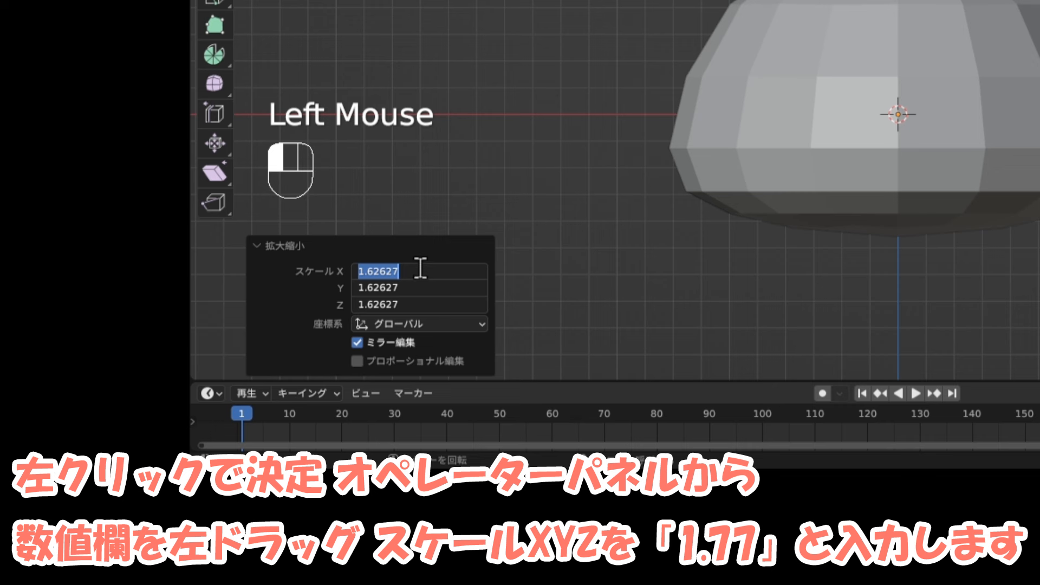
pyautogui.click(420, 268)
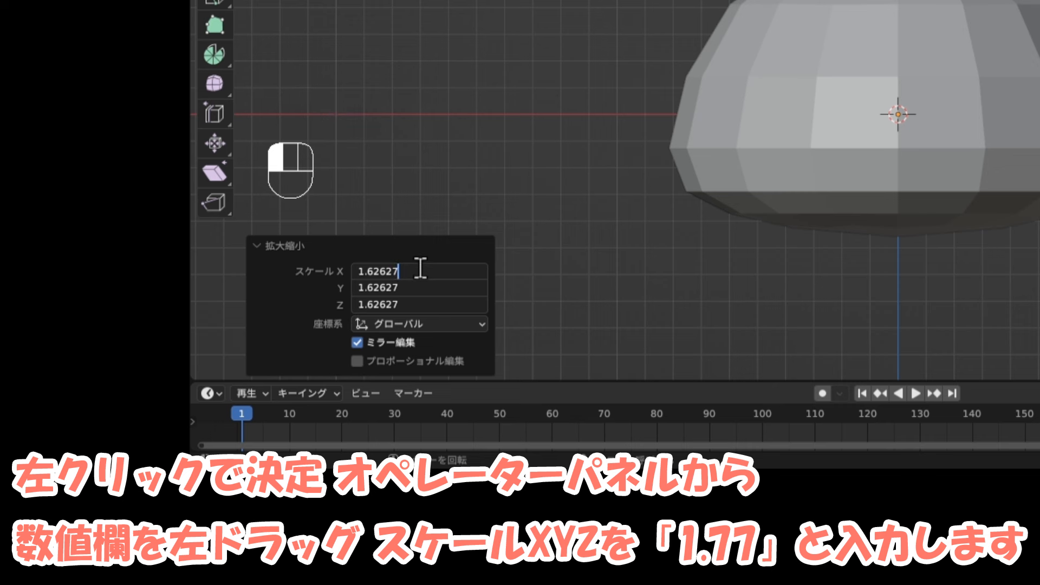
pyautogui.press('BackSpace')
pyautogui.press('BackSpace')
pyautogui.press('BackSpace')
pyautogui.press('BackSpace')
pyautogui.press('BackSpace')
pyautogui.write('77')
pyautogui.press('Return')
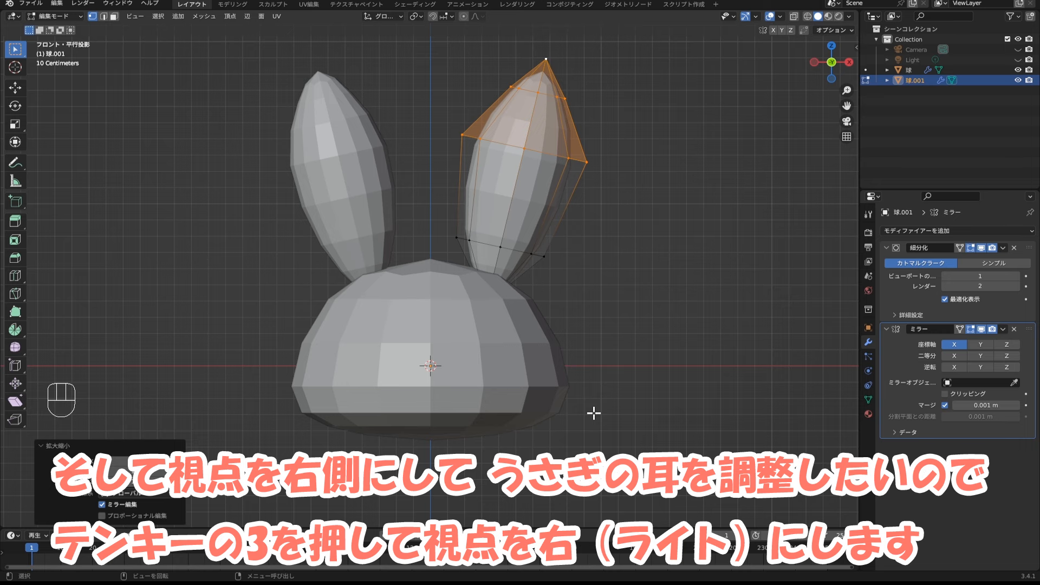
# Rotate the whole ear mesh in the right side view by an angle of 35° so it tilts backward.
pyautogui.press('KP_3')
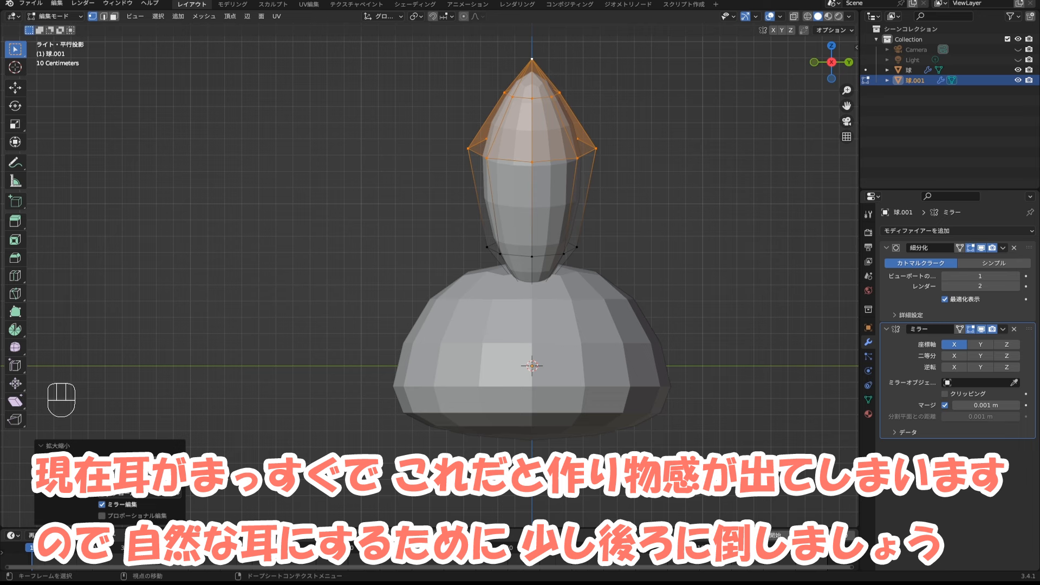
pyautogui.press('a')
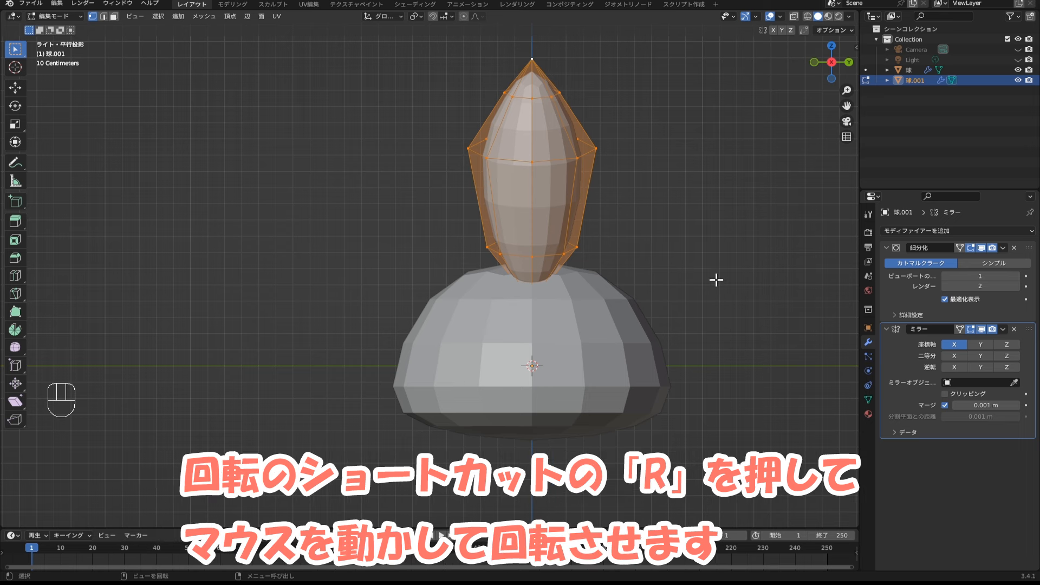
pyautogui.press('r')
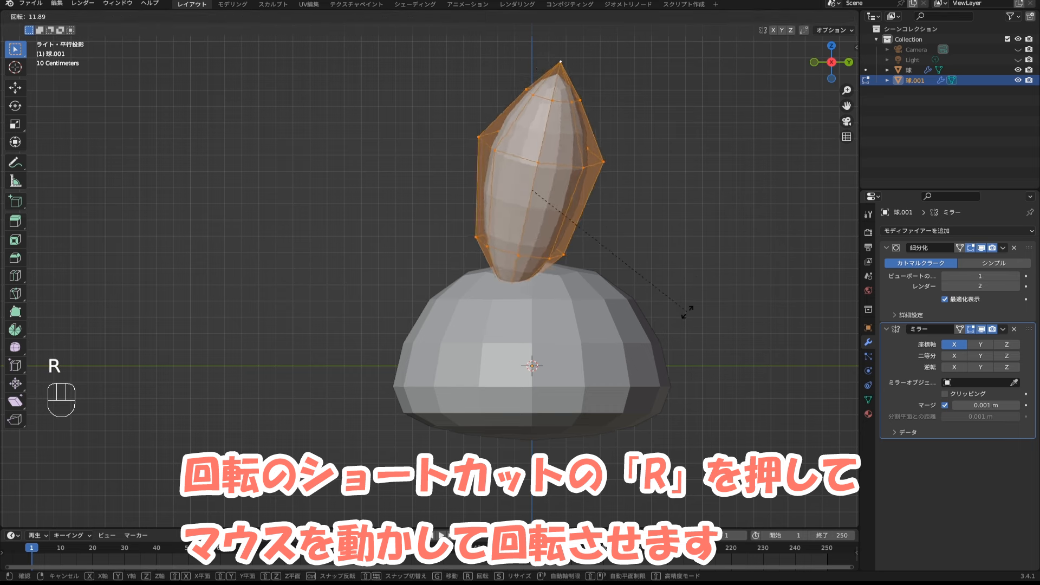
pyautogui.click(649, 332)
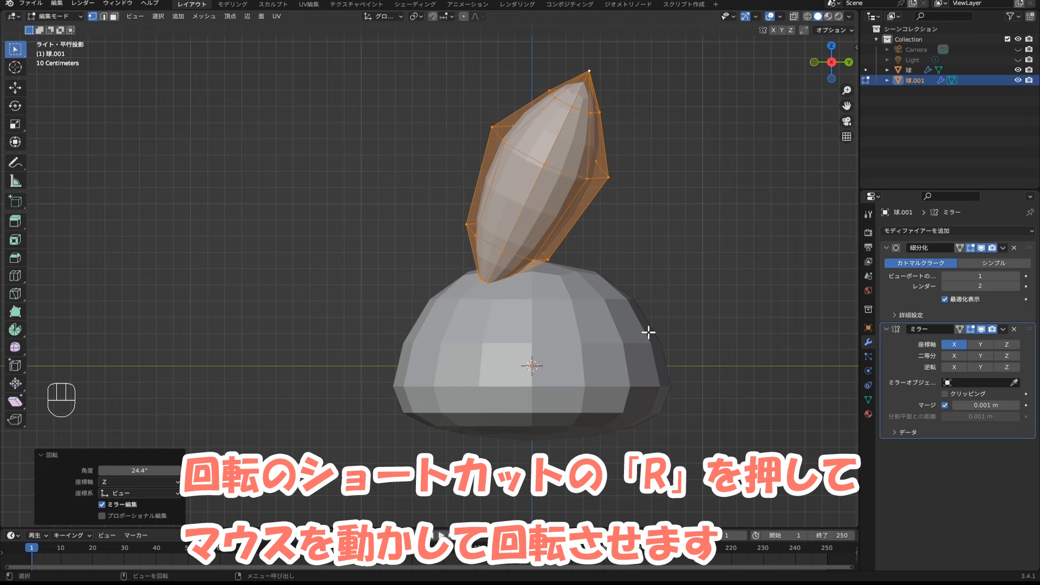
pyautogui.doubleClick(140, 469)
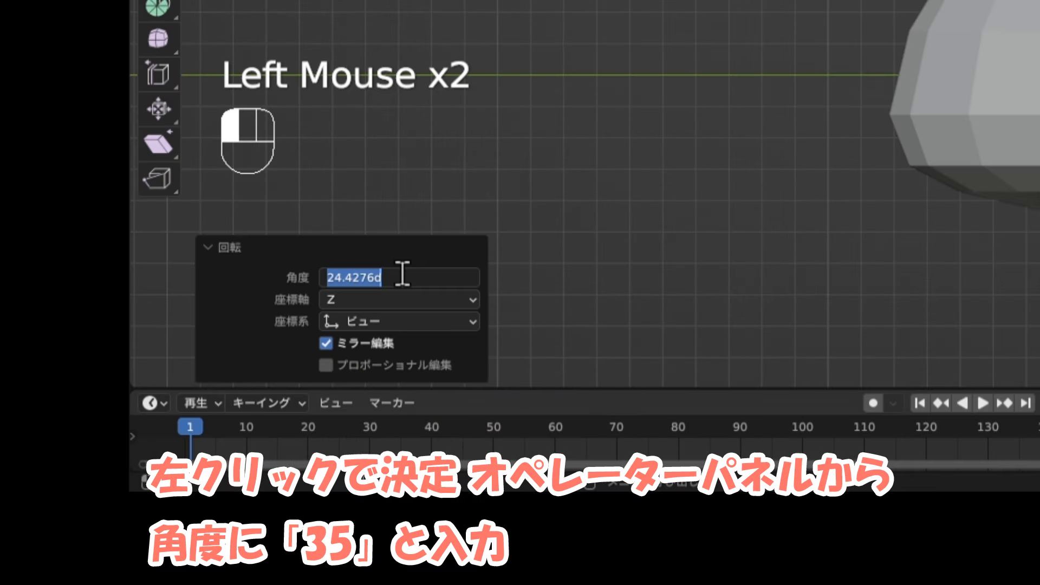
pyautogui.write('35')
pyautogui.press('Return')
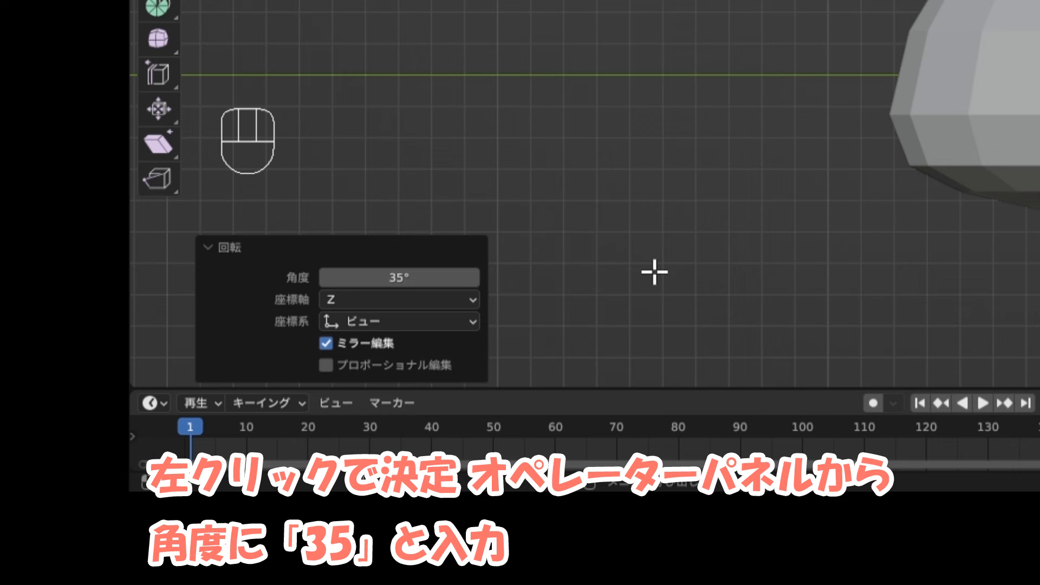
# Move the whole ear mesh backward over the head in the side view, with a Y displacement of 0.4 m.
pyautogui.keyDown('shift'); pyautogui.moveTo(589, 356); pyautogui.dragTo(476, 352, button='middle'); pyautogui.keyUp('shift')
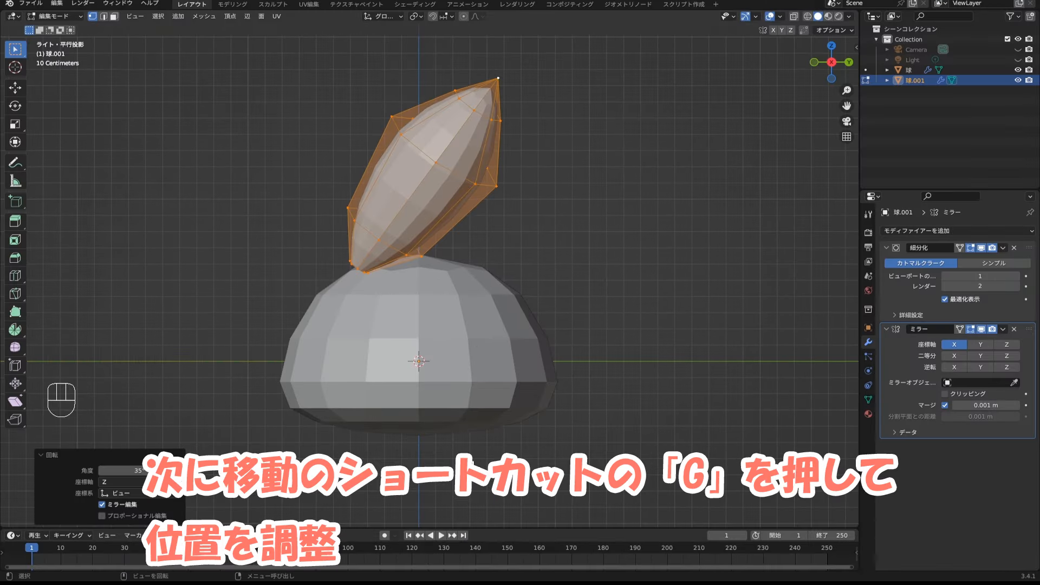
pyautogui.press('g')
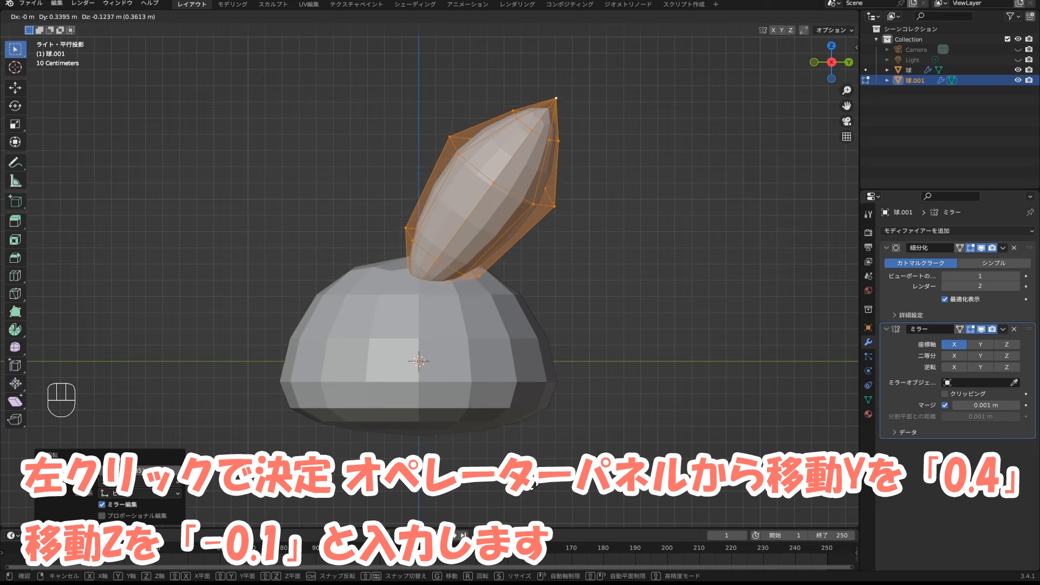
pyautogui.press('Return')
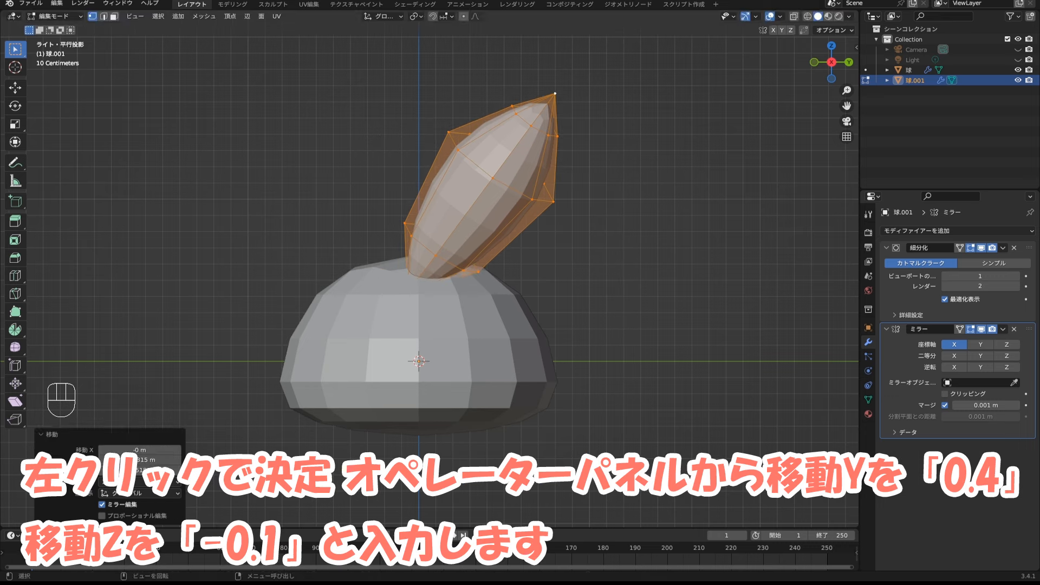
pyautogui.click(149, 459)
pyautogui.press('BackSpace')
pyautogui.press('BackSpace')
pyautogui.press('BackSpace')
pyautogui.press('BackSpace')
pyautogui.press('BackSpace')
pyautogui.press('BackSpace')
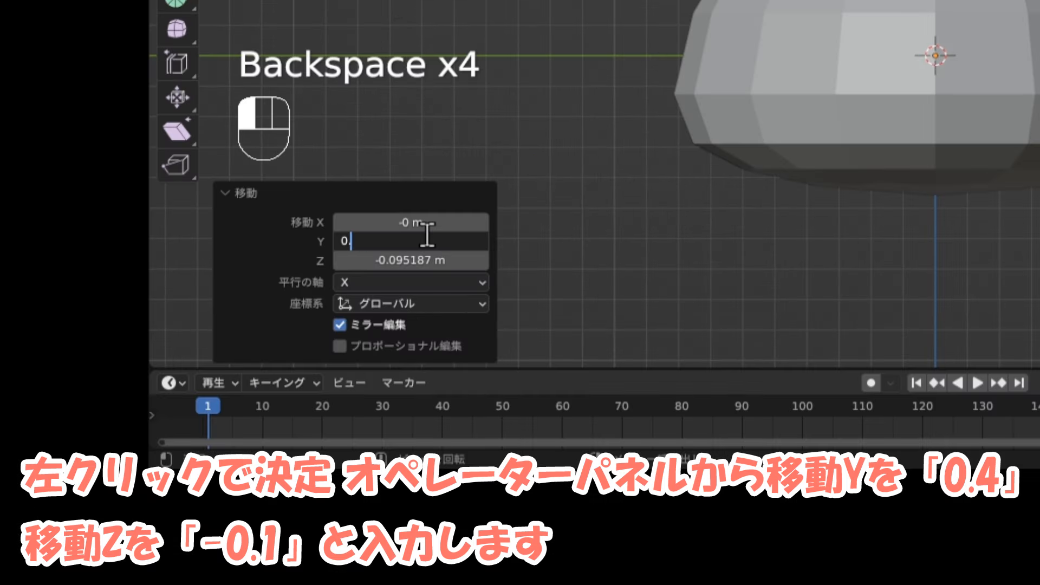
pyautogui.write('4')
pyautogui.press('Return')
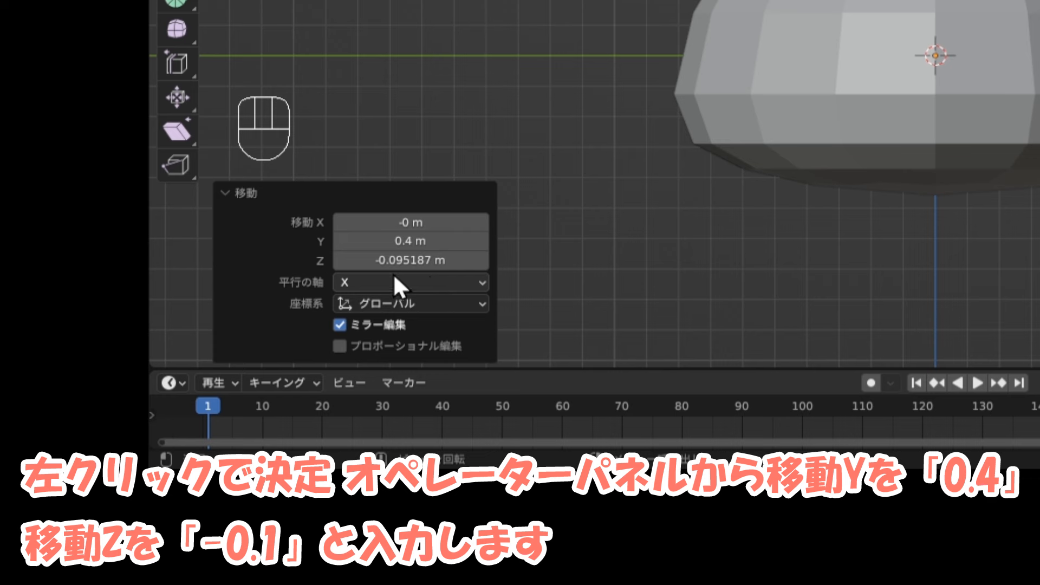
# Set the Z displacement of the ear mesh's move to -0.1 m.
pyautogui.click(400, 261)
pyautogui.press('BackSpace')
pyautogui.press('BackSpace')
pyautogui.press('BackSpace')
pyautogui.press('BackSpace')
pyautogui.write('1')
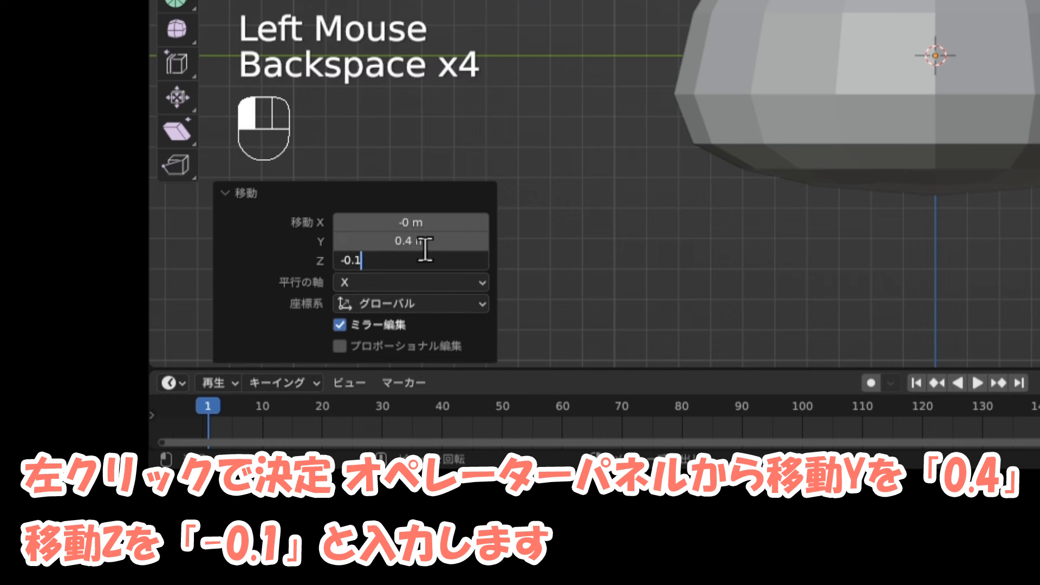
pyautogui.click(425, 247)
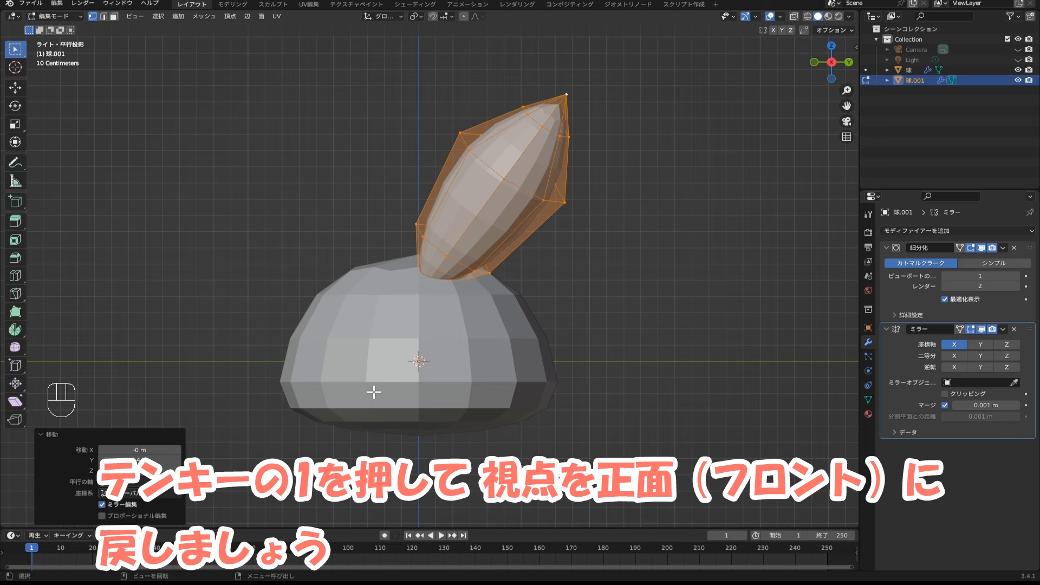
# Return to the front view and rename the head object 球 to 顔 and the ear object 球.001 to 耳.
pyautogui.press('KP_1')
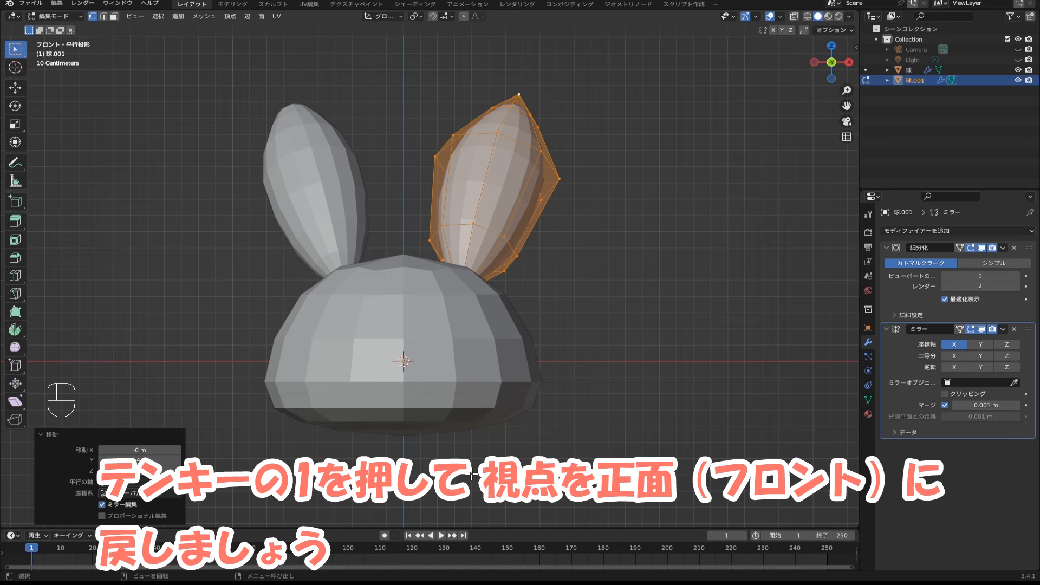
pyautogui.keyDown('shift'); pyautogui.moveTo(469, 476); pyautogui.dragTo(527, 434, button='middle'); pyautogui.keyUp('shift')
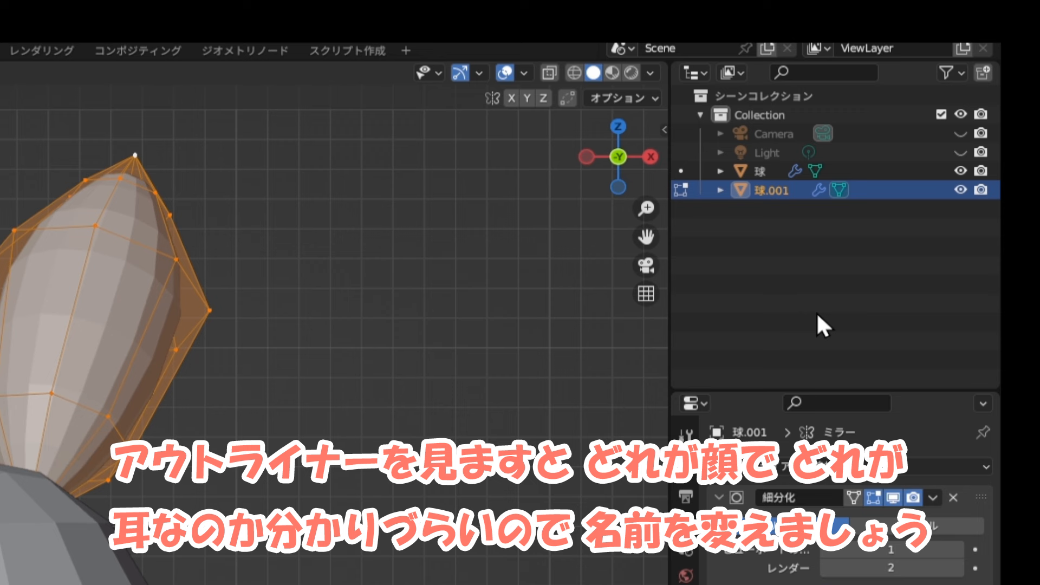
pyautogui.doubleClick(764, 169)
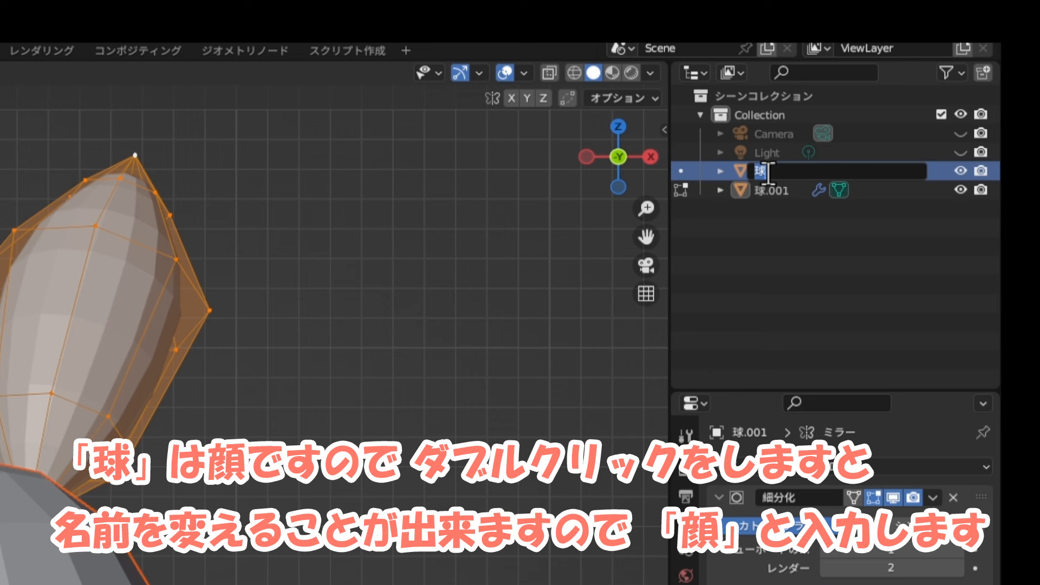
pyautogui.write('顔')
pyautogui.press('Return')
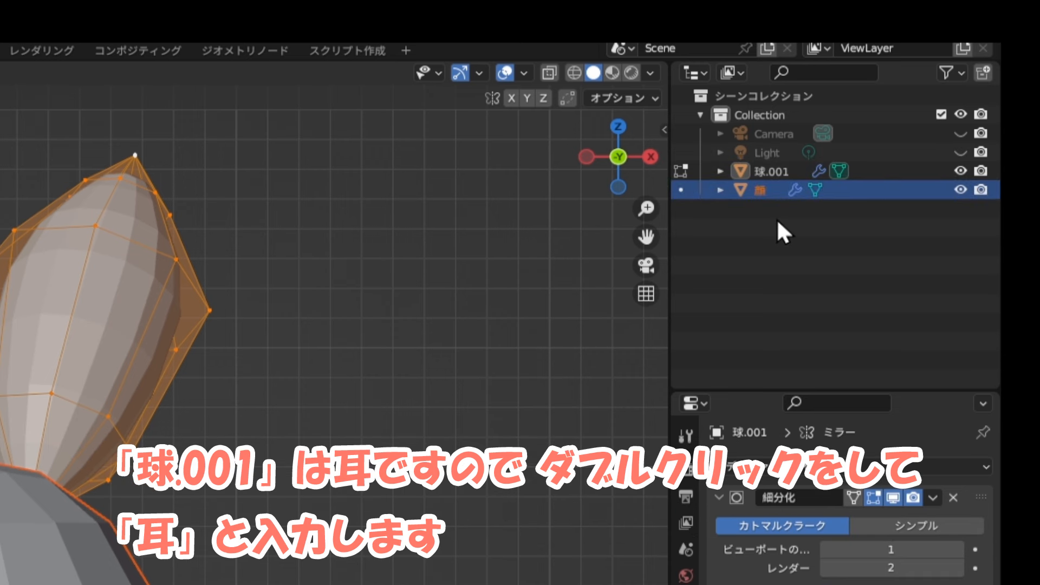
pyautogui.doubleClick(778, 171)
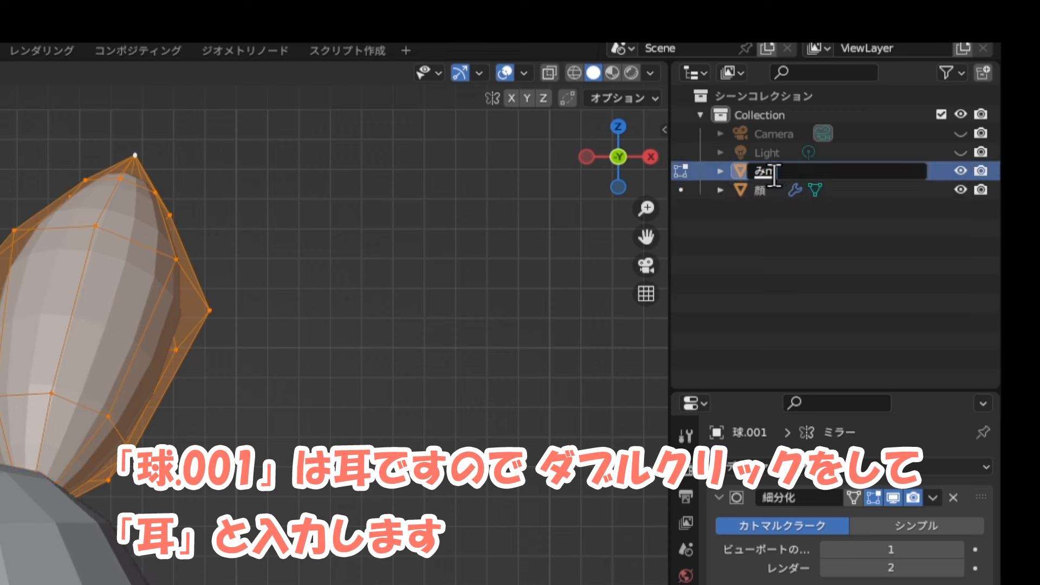
pyautogui.write('耳')
pyautogui.press('Return')
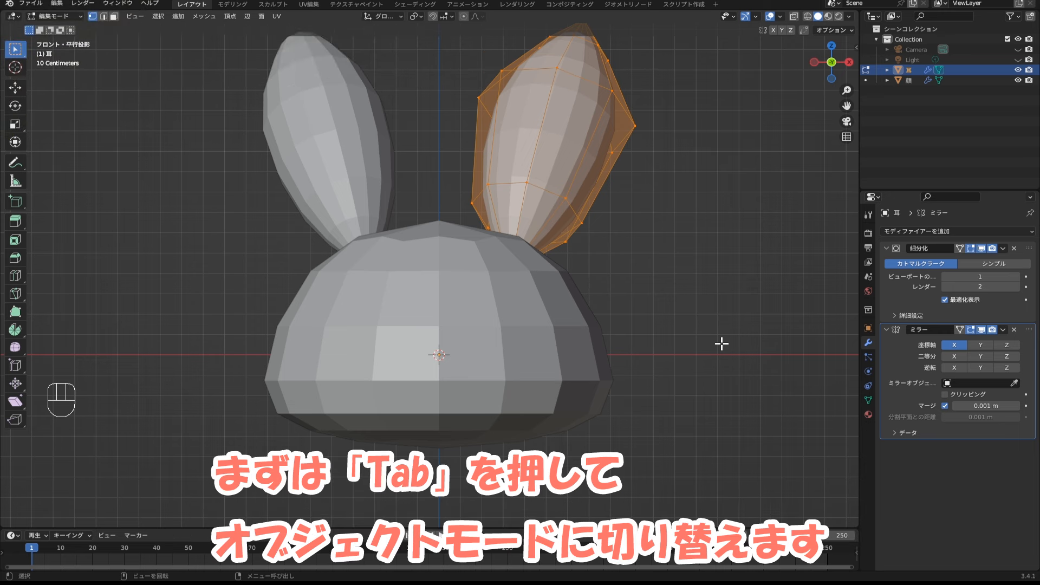
# Switch to Object Mode and hide both the 耳 and 顔 objects in the viewport.
pyautogui.press('Tab')
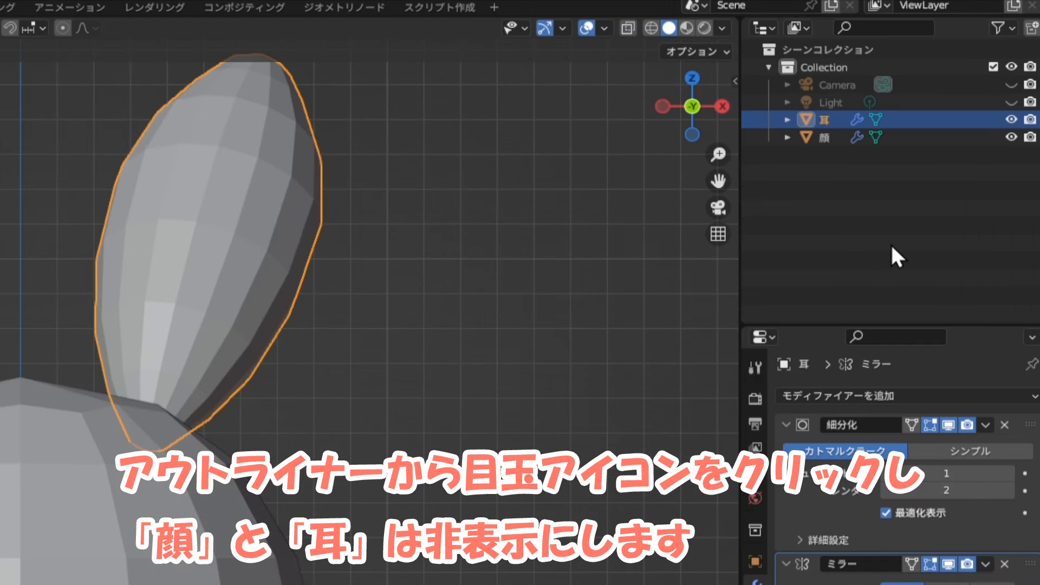
pyautogui.click(1007, 118)
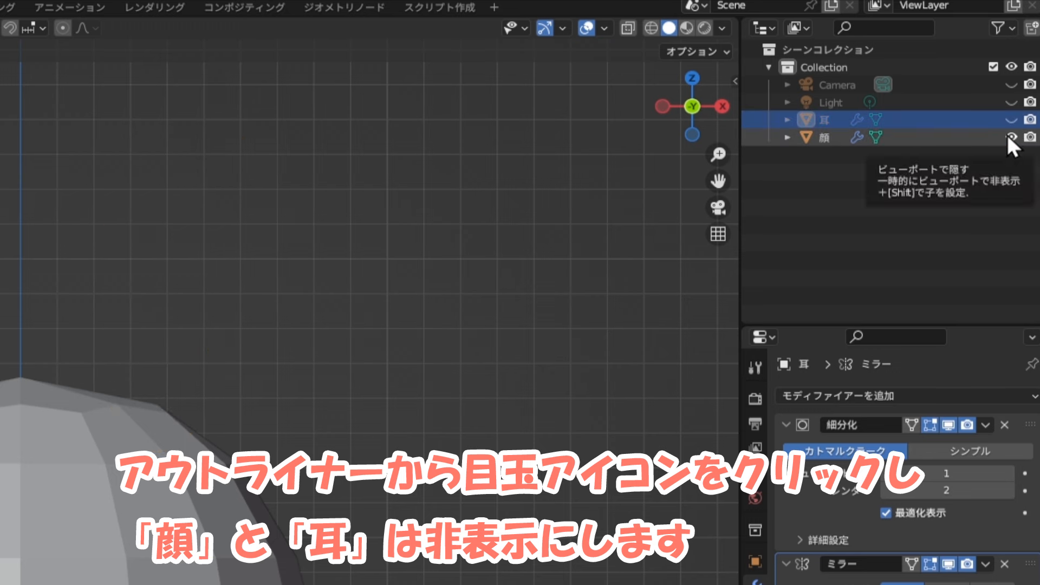
pyautogui.click(1008, 135)
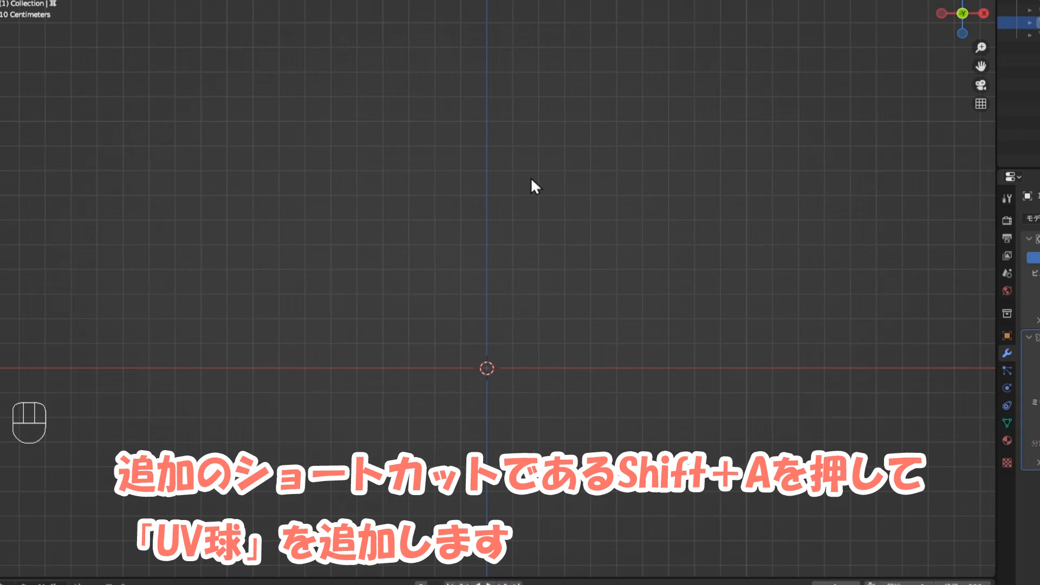
# Add a UV sphere at the world centre for the eye with 8 segments and 4 rings.
pyautogui.hotkey('shift', 'a')
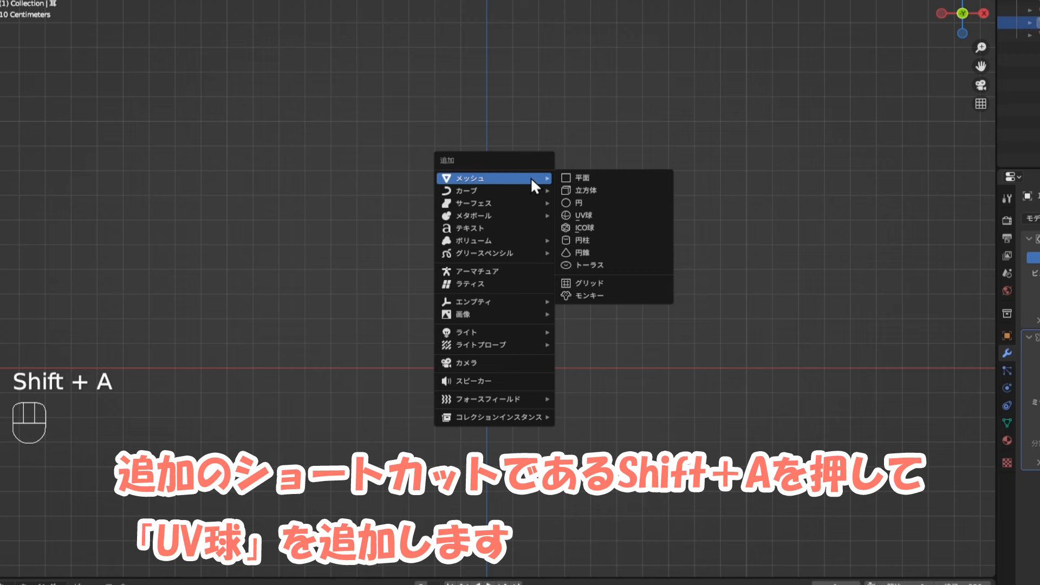
pyautogui.click(605, 214)
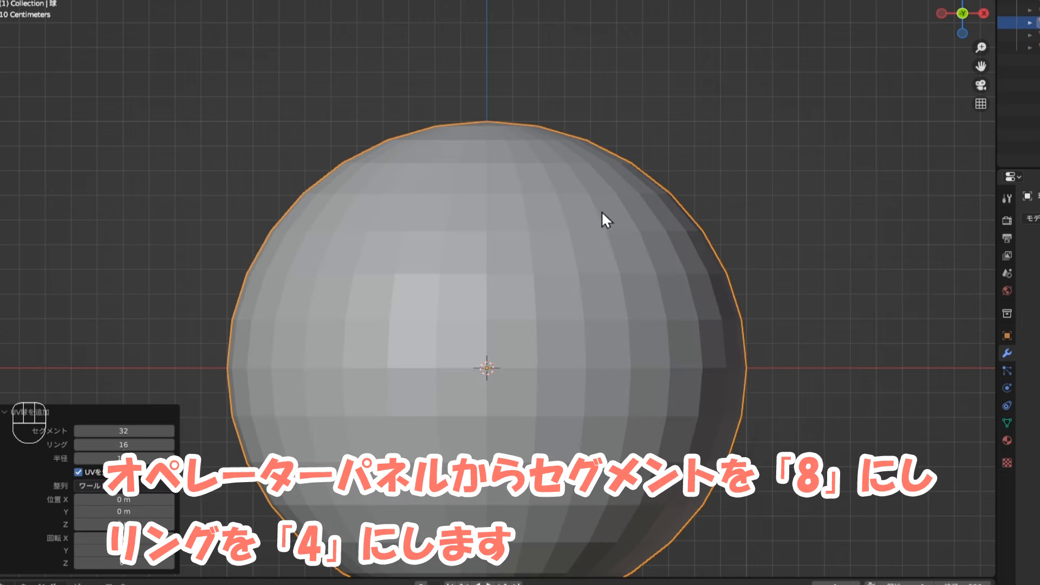
pyautogui.click(132, 434)
pyautogui.write('8')
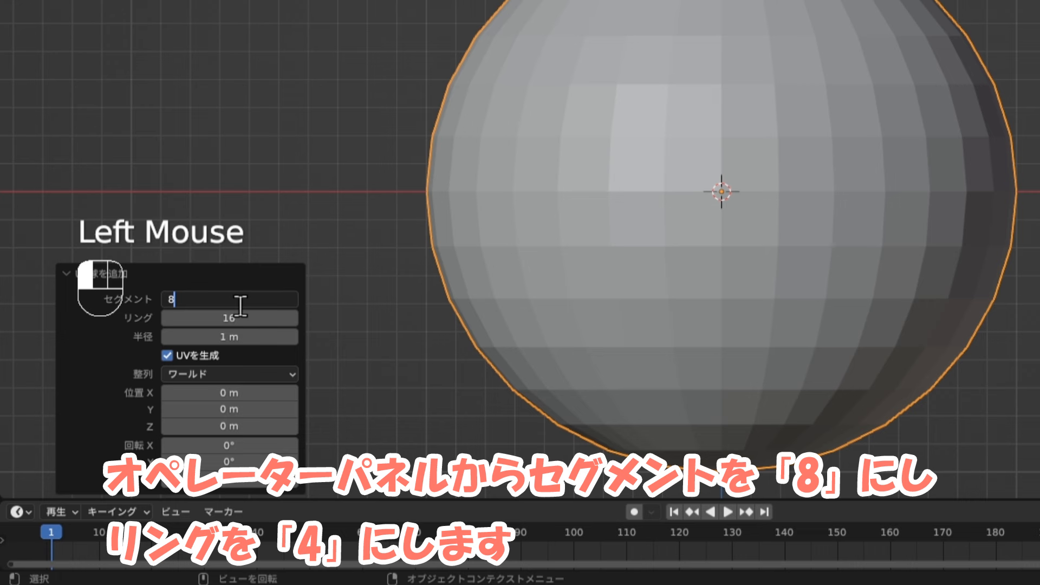
pyautogui.press('Return')
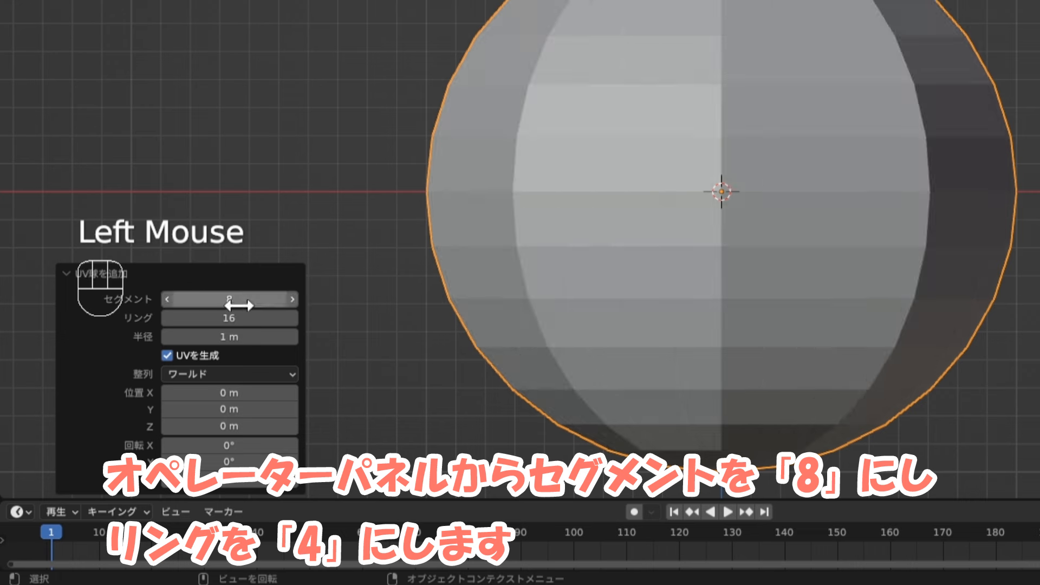
pyautogui.click(233, 319)
pyautogui.write('4')
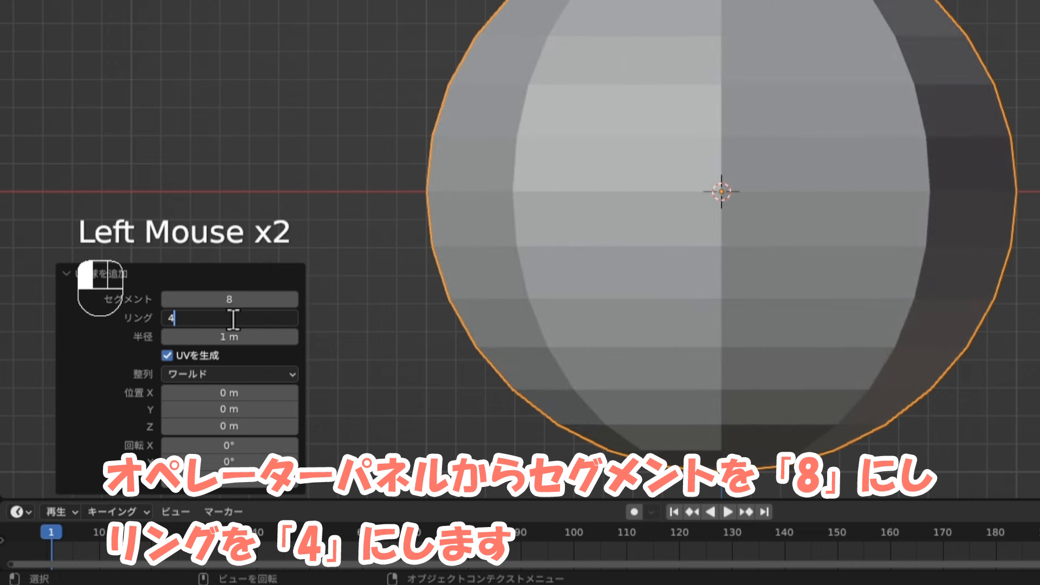
pyautogui.press('Return')
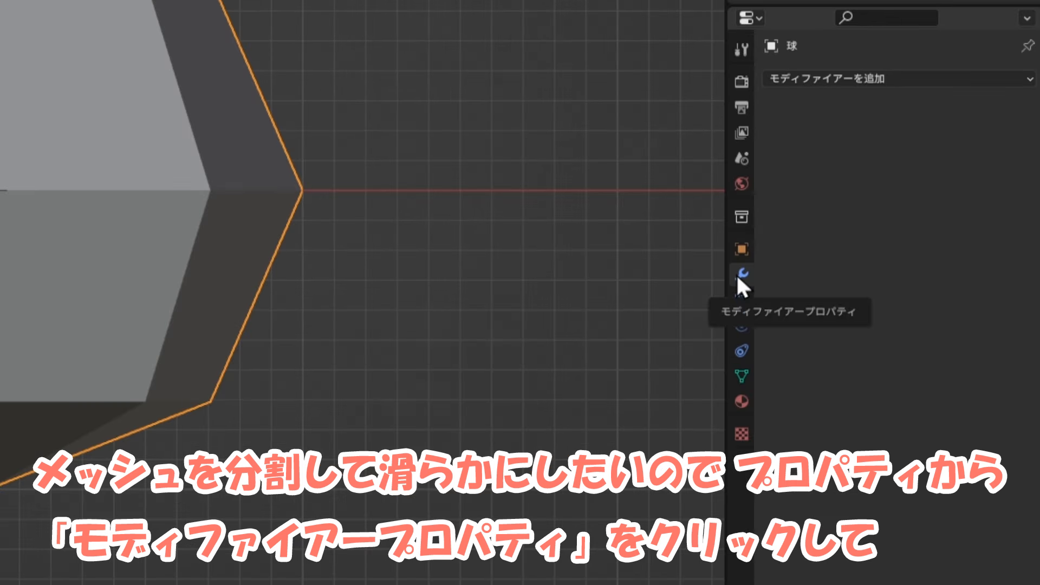
# Add a Subdivision Surface modifier and a Mirror modifier to the new eye sphere.
pyautogui.click(865, 79)
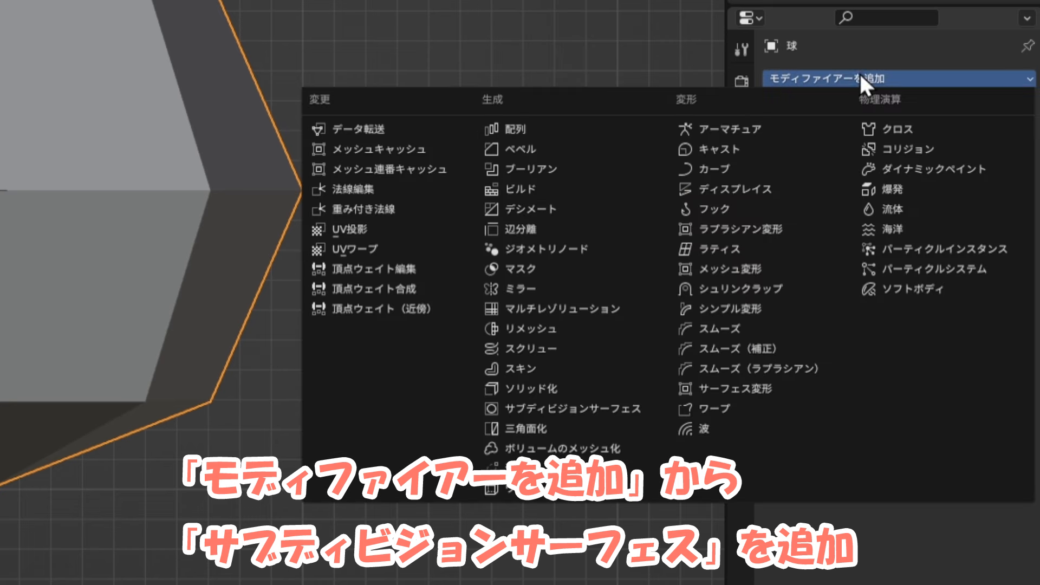
pyautogui.click(584, 408)
pyautogui.click(829, 79)
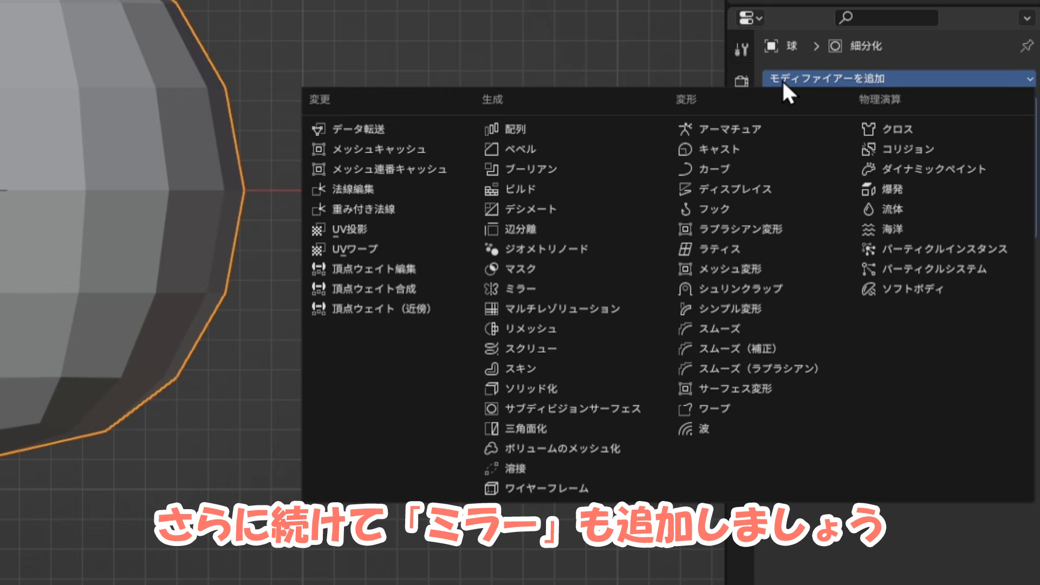
pyautogui.click(555, 289)
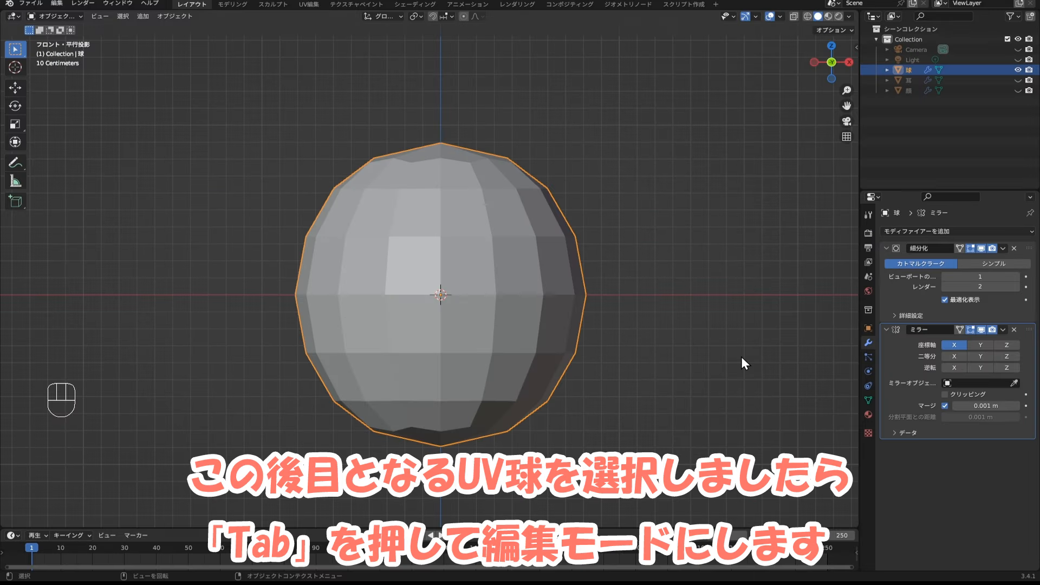
# In Edit Mode, scale the whole eye sphere mesh to X 0.1, Y 0.05 and Z 0.22.
pyautogui.click(470, 309)
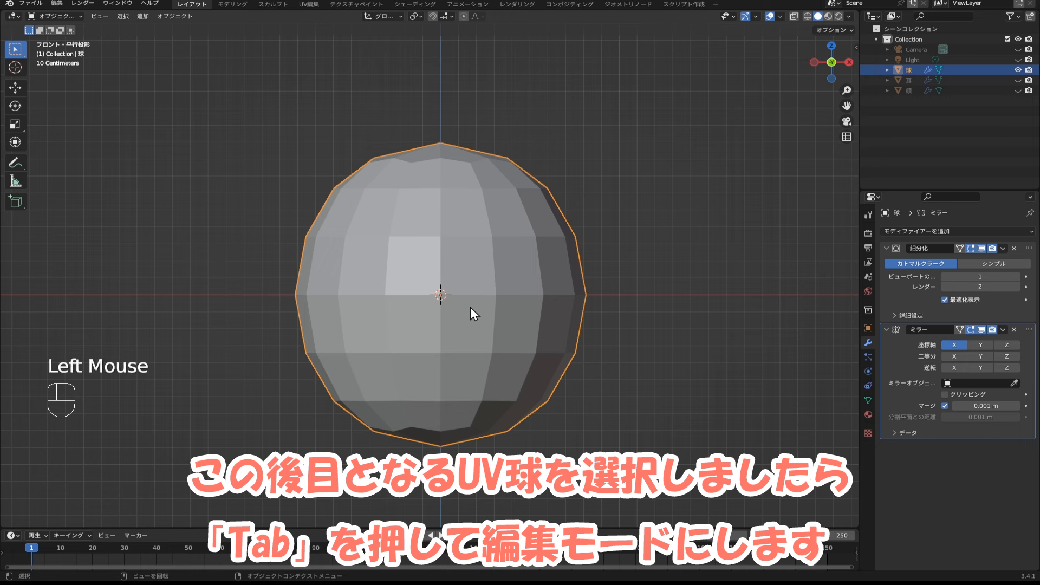
pyautogui.press('Tab')
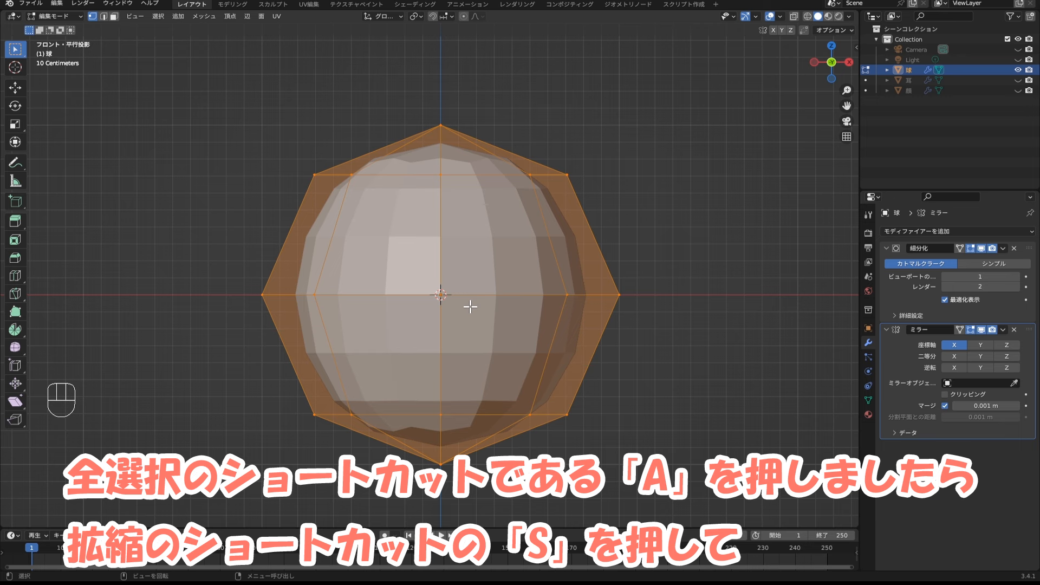
pyautogui.press('a')
pyautogui.press('s')
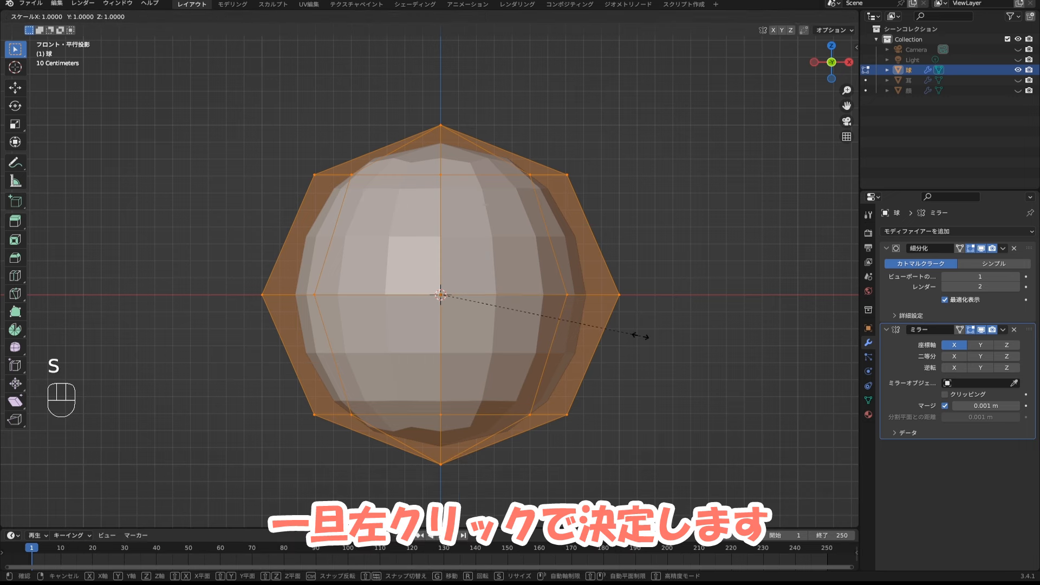
pyautogui.click(641, 335)
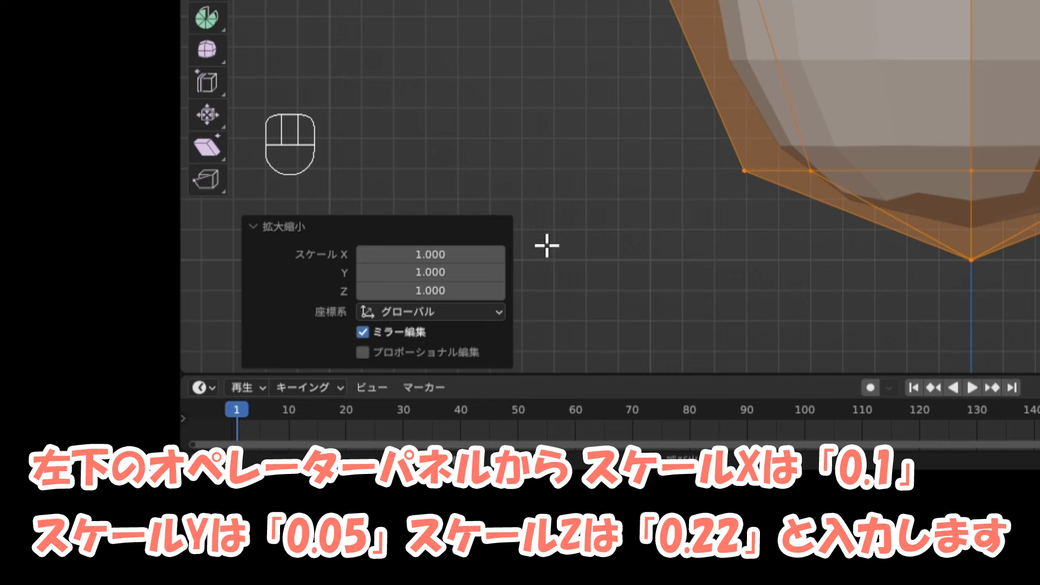
pyautogui.click(459, 259)
pyautogui.write('0.1')
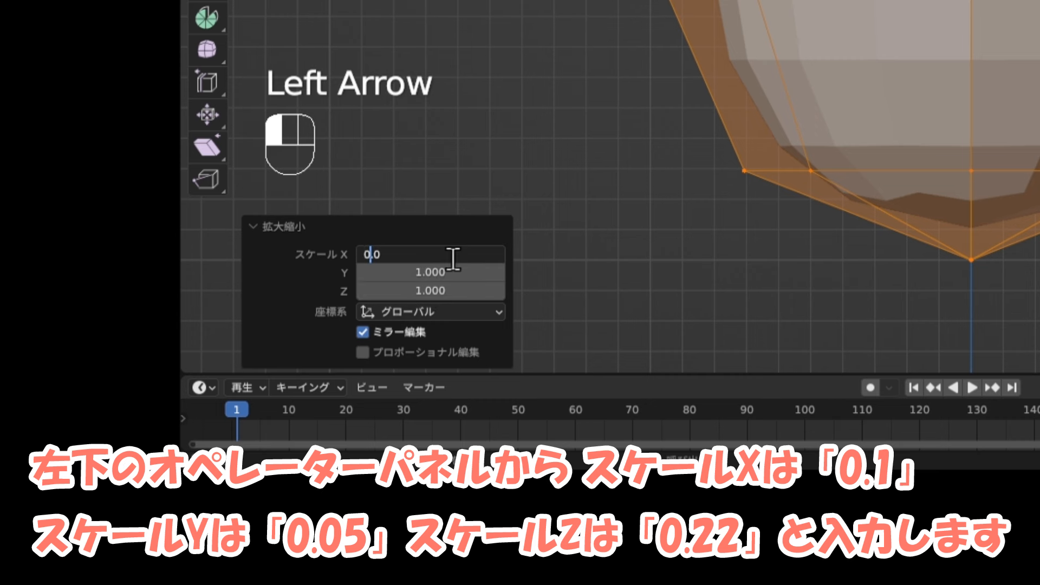
pyautogui.press('Return')
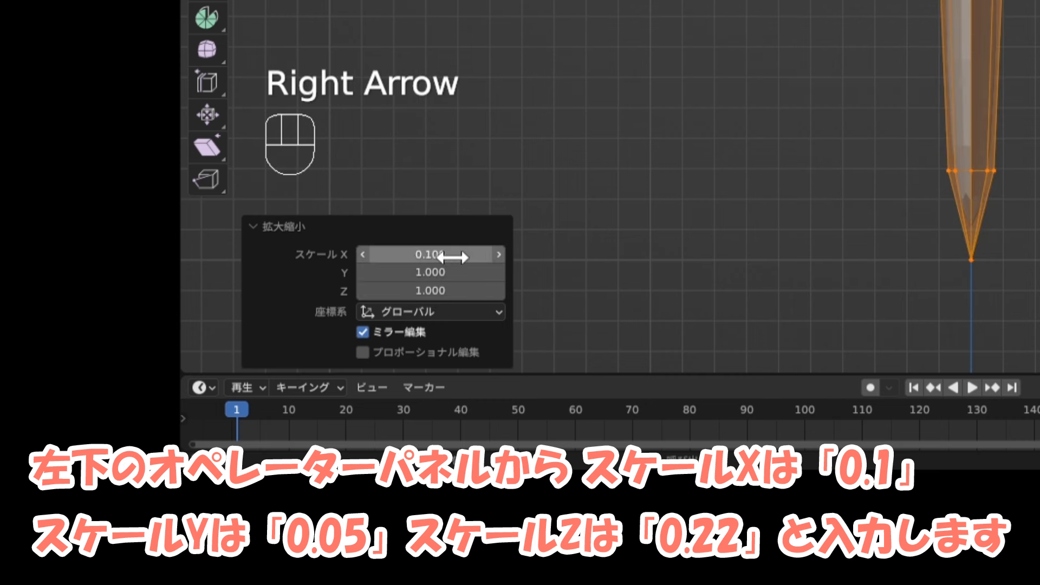
pyautogui.click(452, 272)
pyautogui.write('0.05')
pyautogui.press('Return')
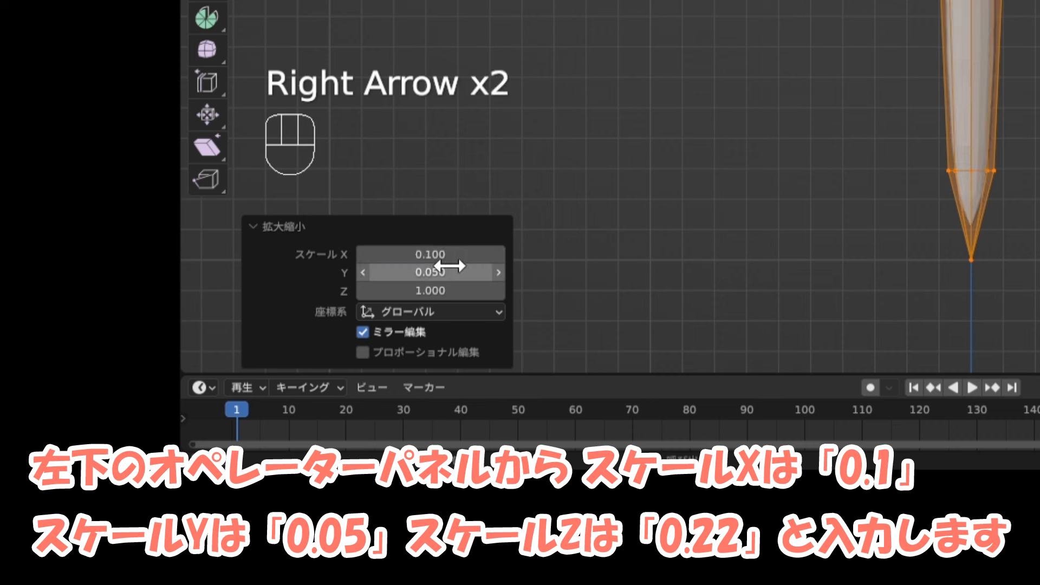
pyautogui.click(460, 296)
pyautogui.write('0.22')
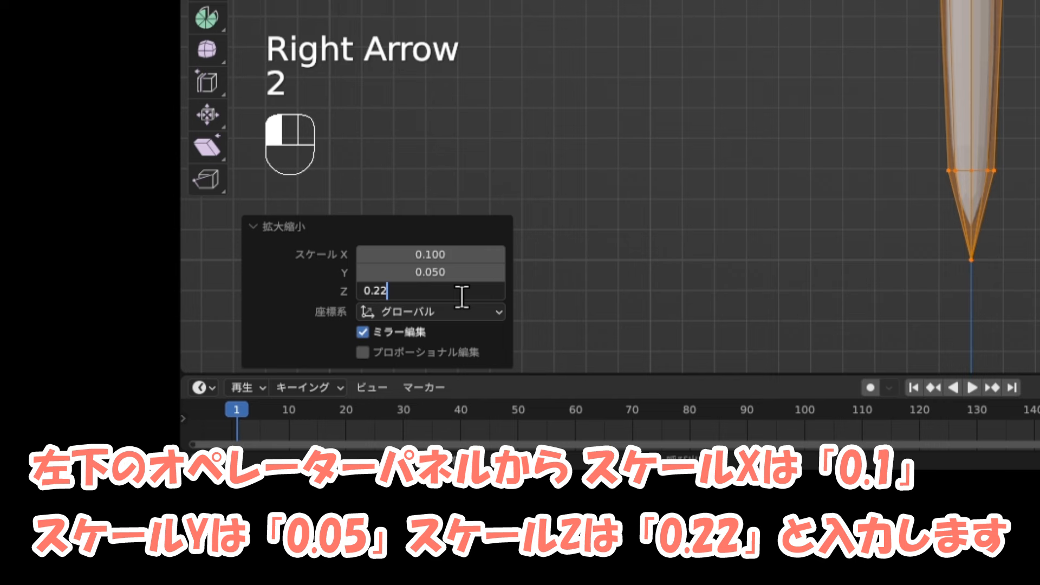
pyautogui.press('Return')
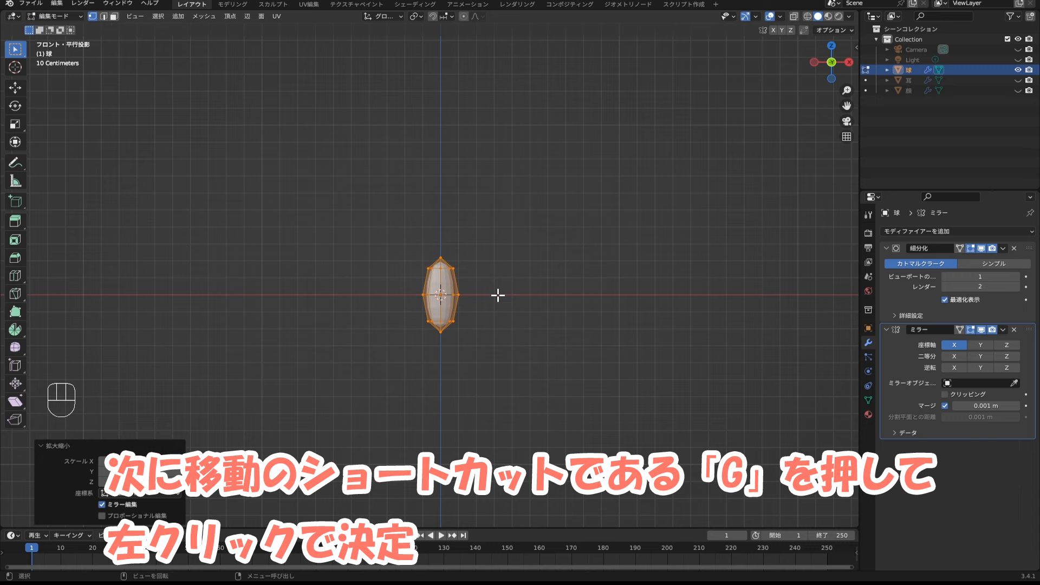
# Move the eye mesh by X 0.32 m, Y -0.63 m and Z 0.27 m.
pyautogui.press('g')
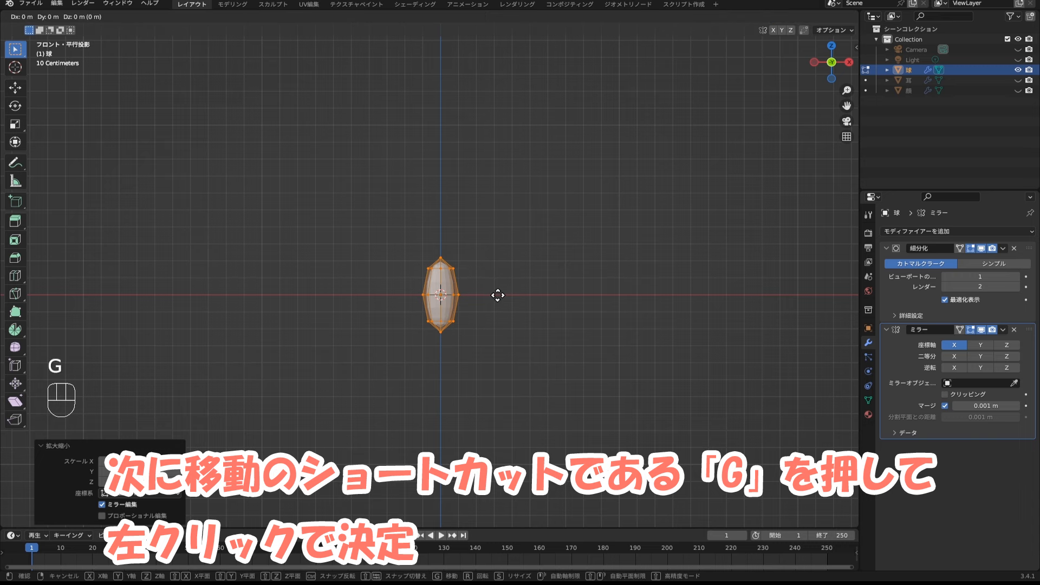
pyautogui.click(498, 295)
pyautogui.click(148, 450)
pyautogui.write('0.32')
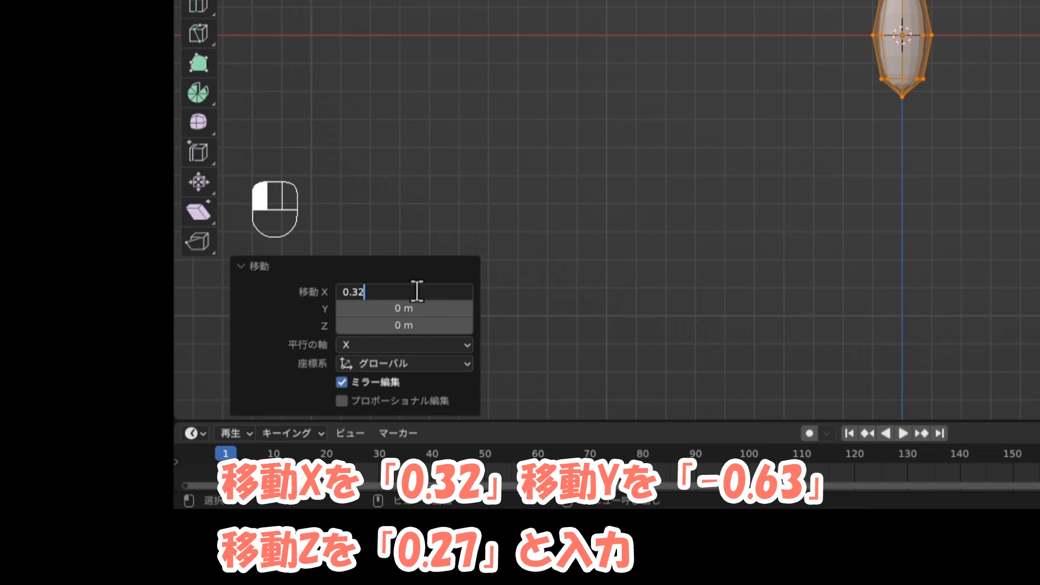
pyautogui.click(417, 291)
pyautogui.click(411, 309)
pyautogui.write('-0.63')
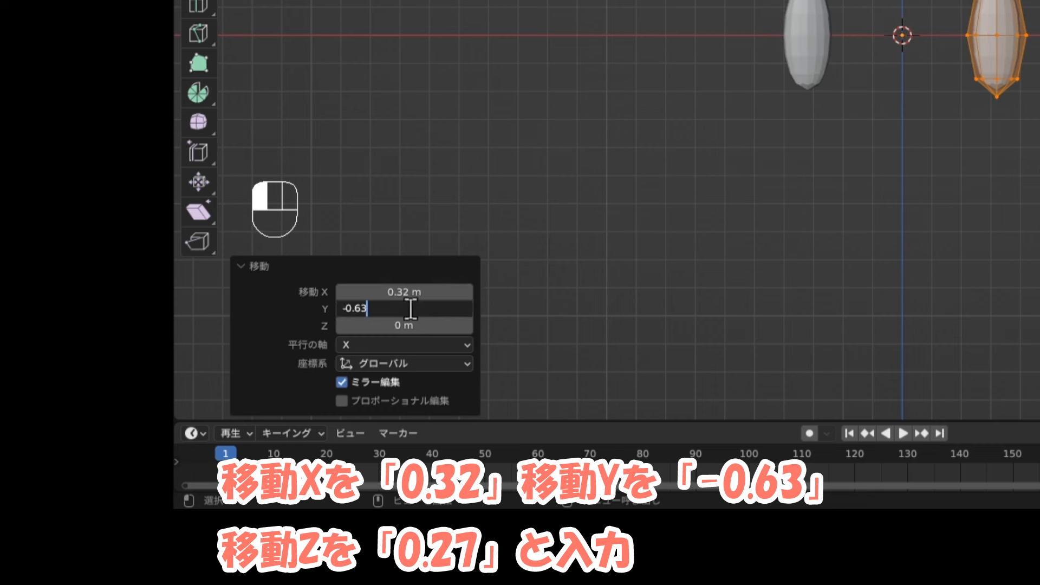
pyautogui.click(411, 308)
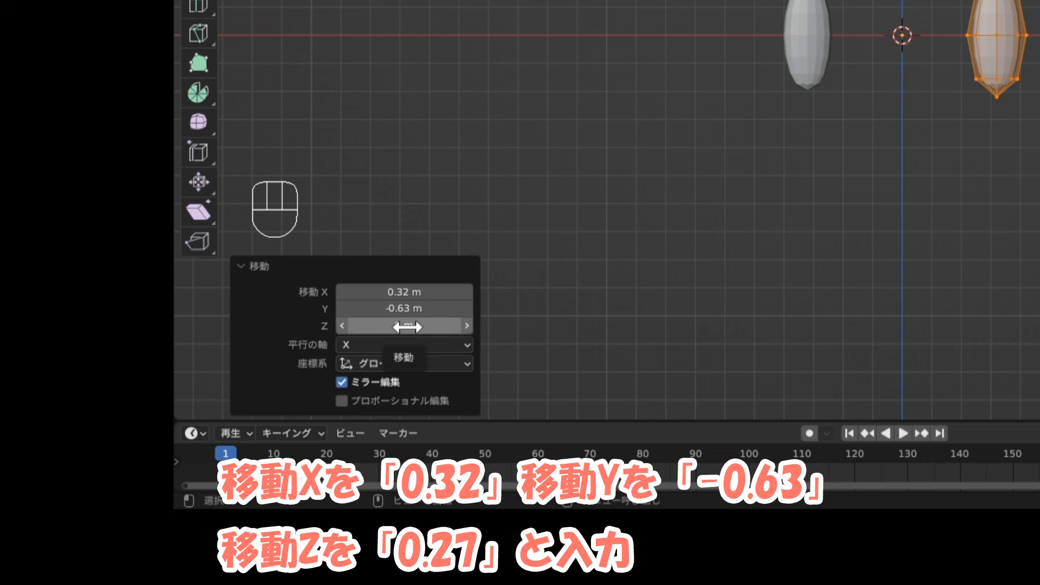
pyautogui.click(407, 326)
pyautogui.press('BackSpace')
pyautogui.write('0.27')
pyautogui.press('Return')
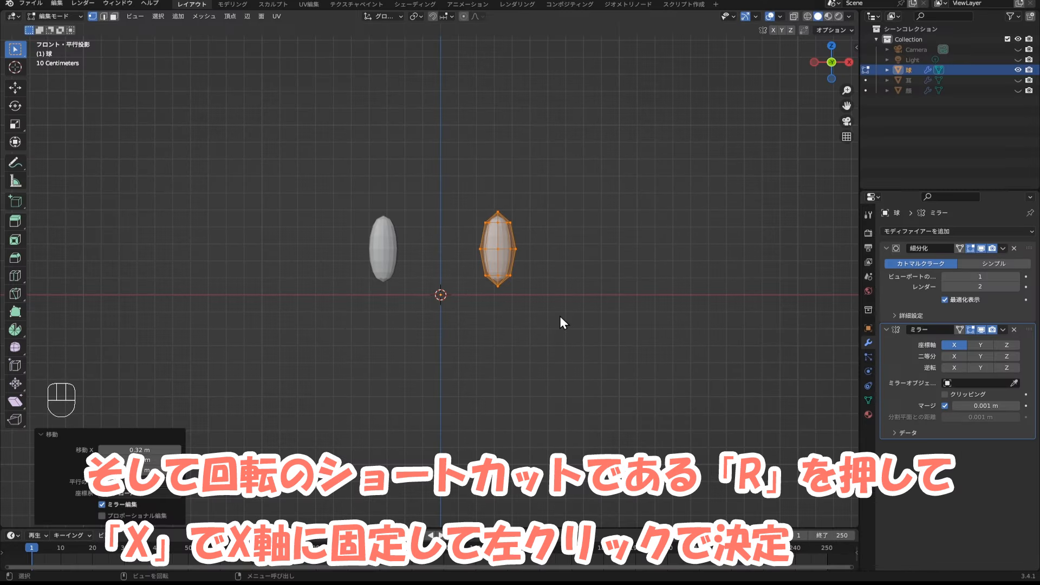
# Rotate the eye mesh -23 degrees around the global X axis.
pyautogui.press('r')
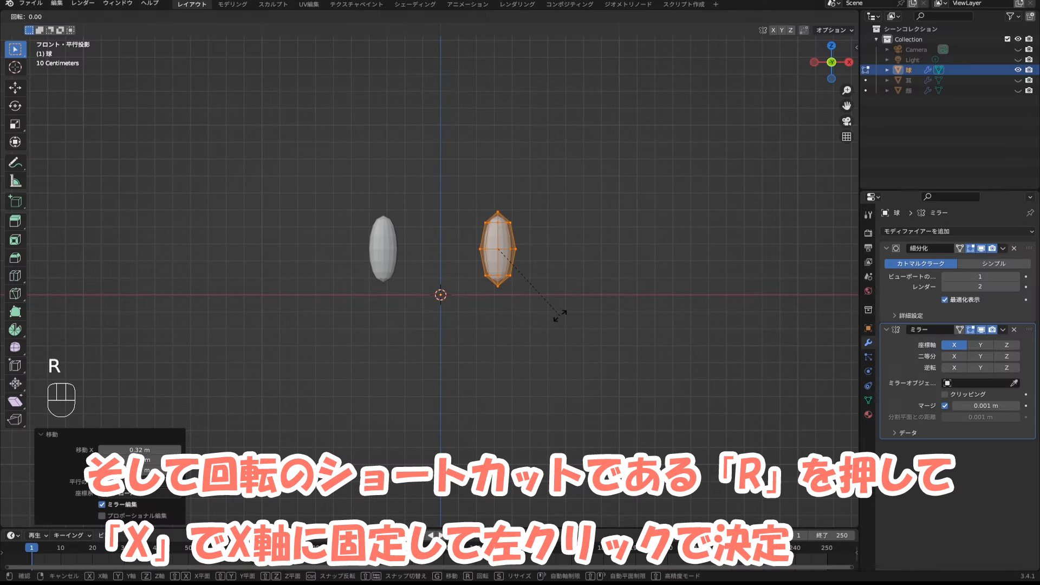
pyautogui.press('x')
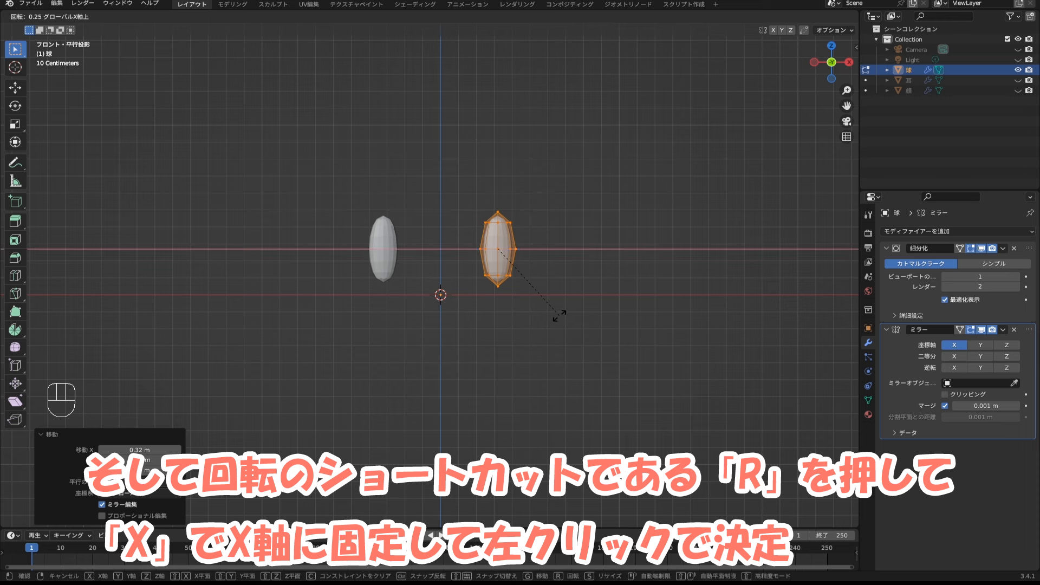
pyautogui.click(560, 315)
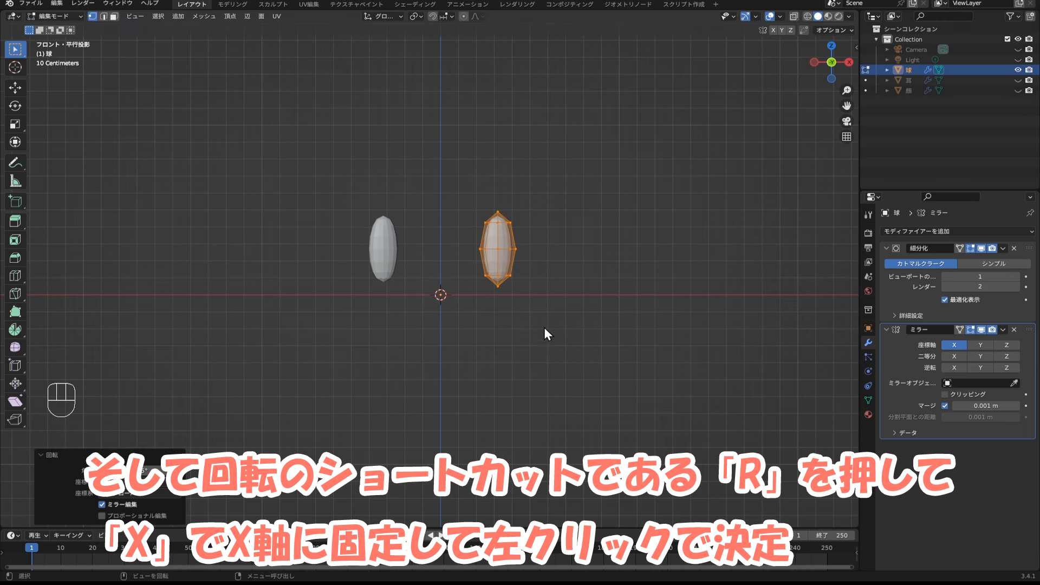
pyautogui.doubleClick(123, 469)
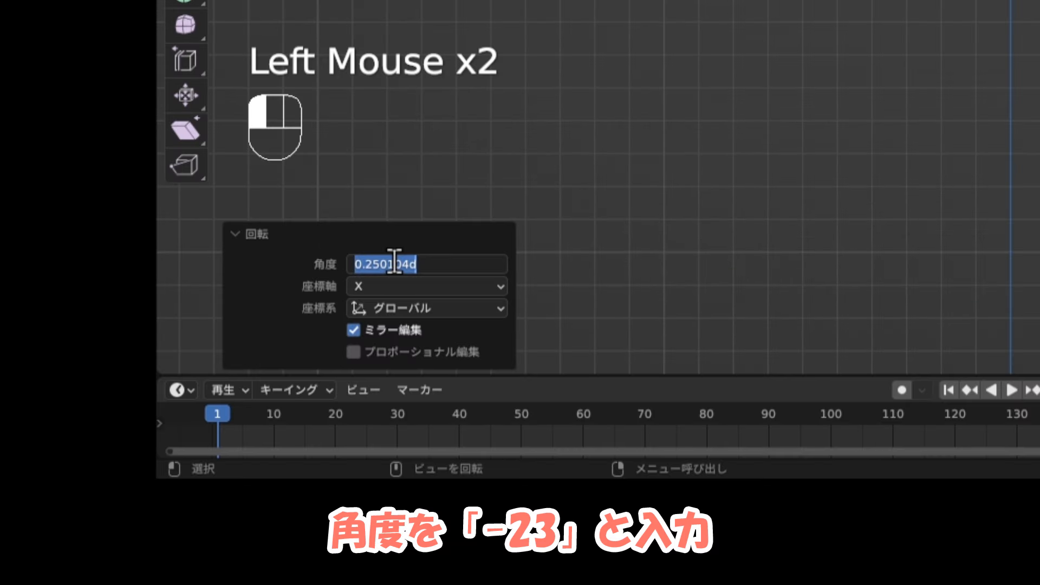
pyautogui.write('-23')
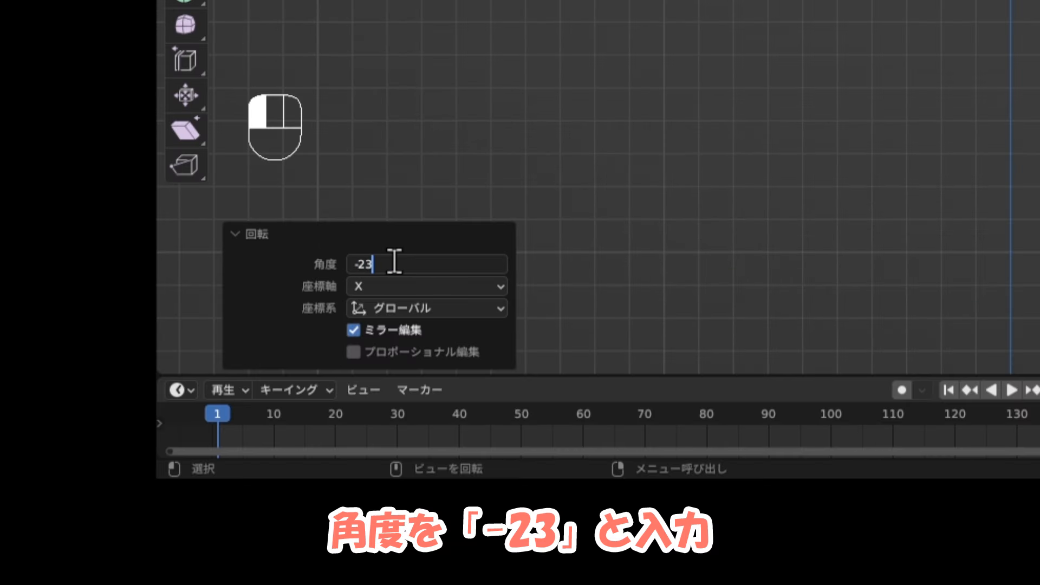
pyautogui.press('Return')
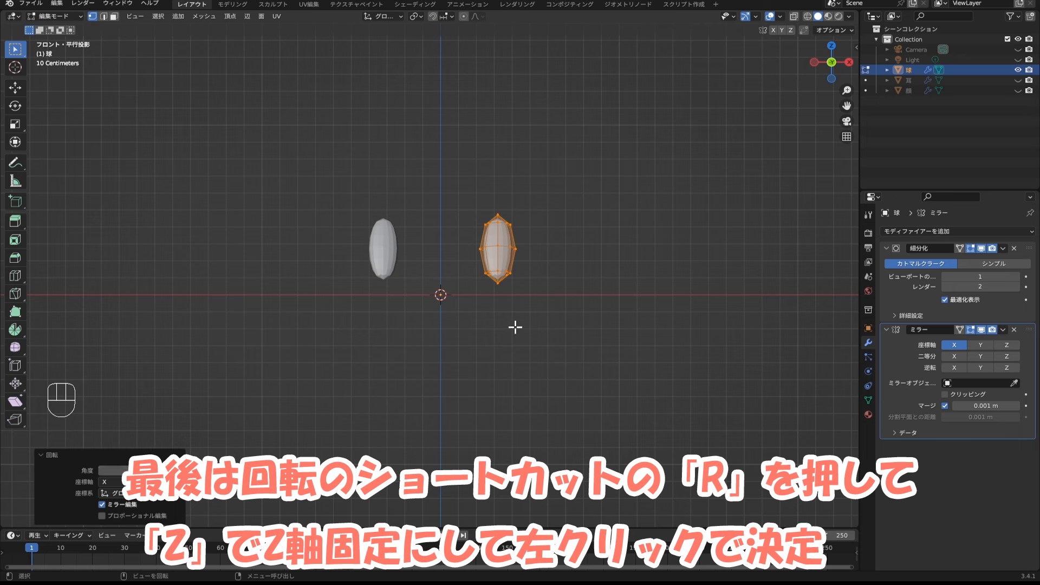
# Rotate the eye mesh 16 degrees around the global Z axis.
pyautogui.press('r')
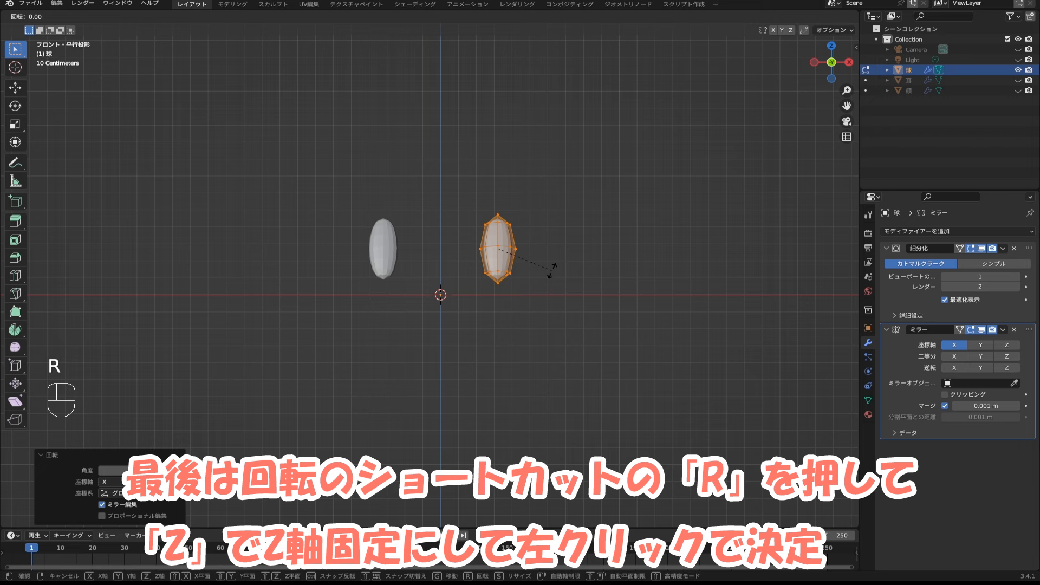
pyautogui.press('z')
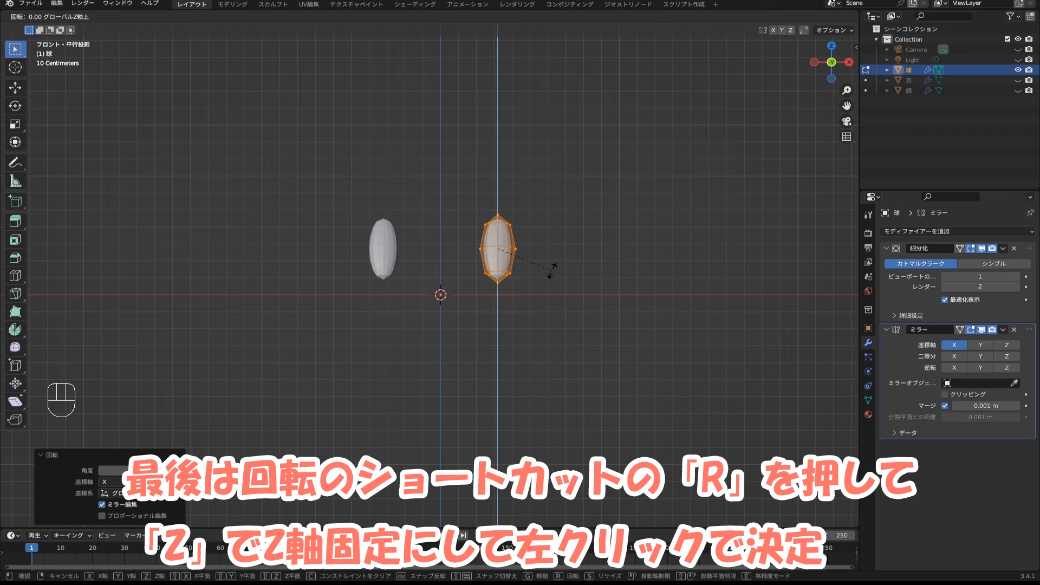
pyautogui.click(551, 270)
pyautogui.click(148, 468)
pyautogui.write('16')
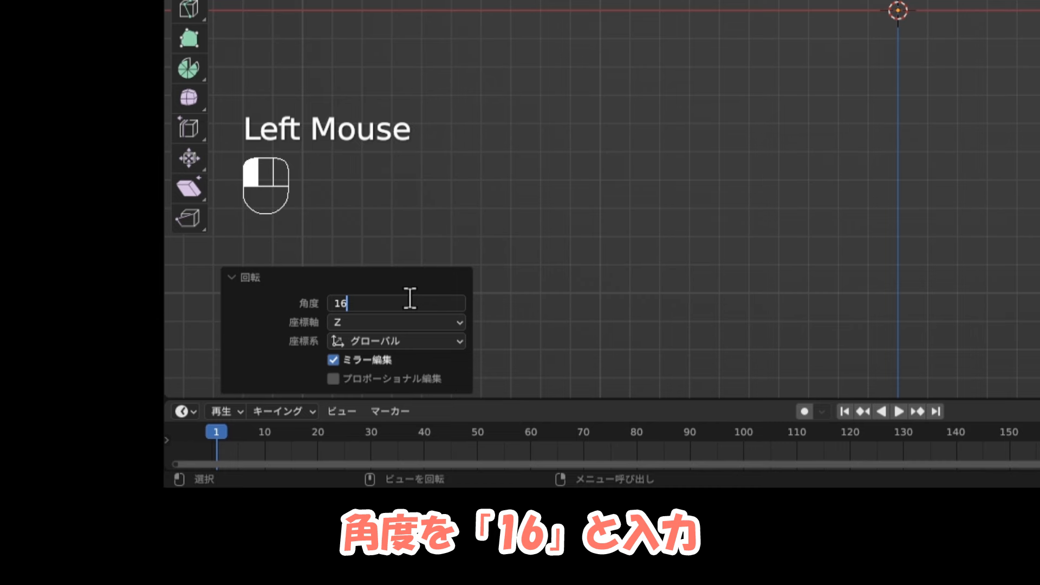
pyautogui.press('Return')
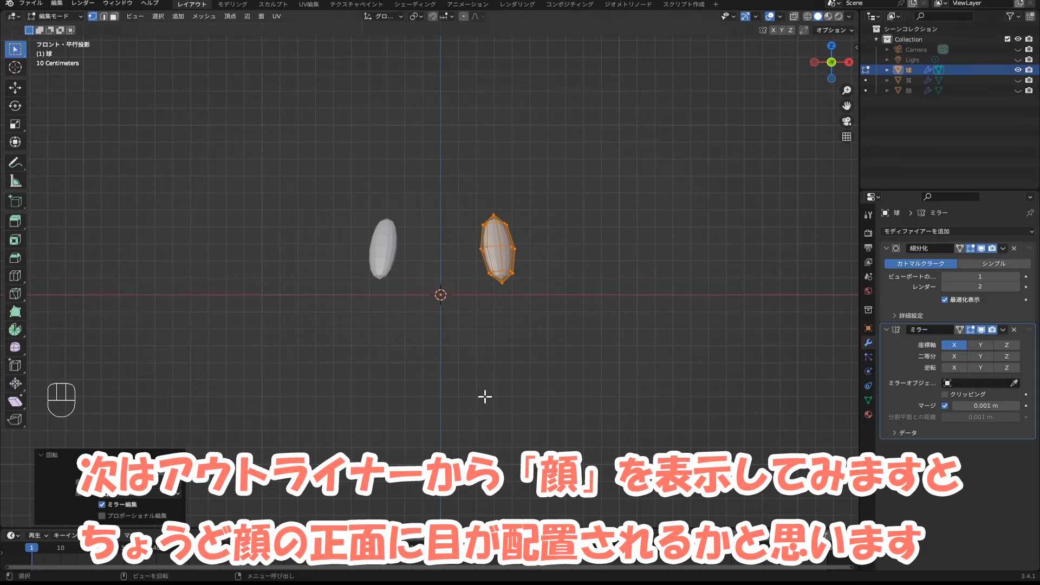
# Show the 顔 object in the viewport and check the placement of the eyes on the face from an angle.
pyautogui.click(1019, 90)
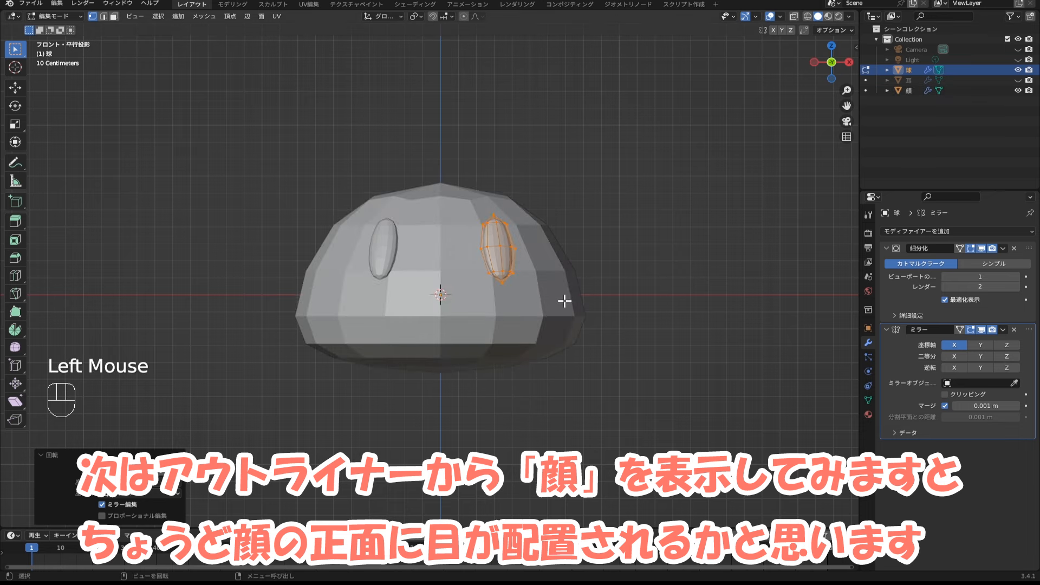
pyautogui.moveTo(534, 239); pyautogui.dragTo(564, 256, button='middle')
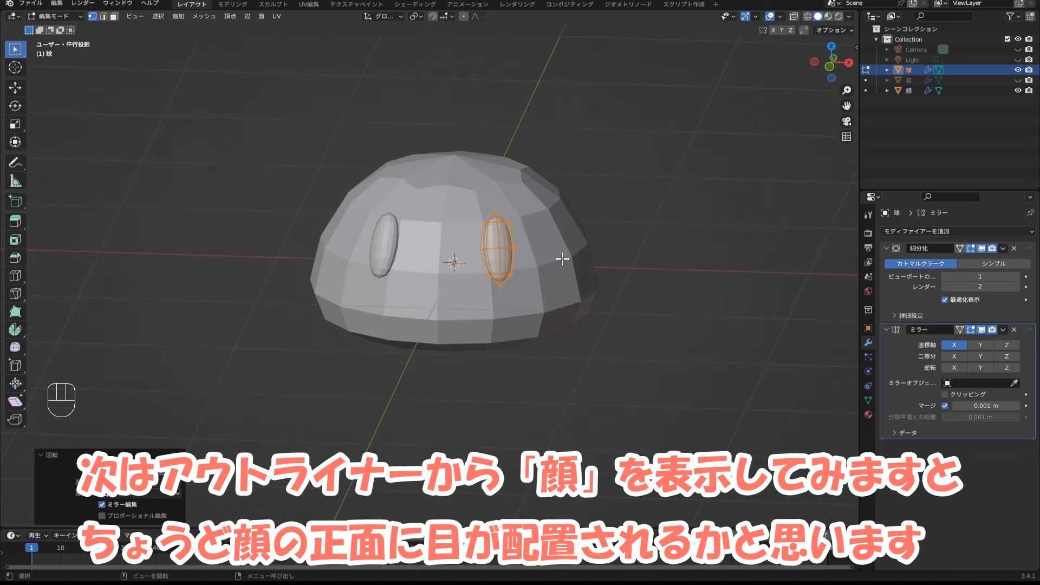
pyautogui.keyDown('shift'); pyautogui.scroll(2, 540, 289); pyautogui.keyUp('shift')
pyautogui.moveTo(540, 289)
pyautogui.mouseDown(button='middle')
pyautogui.moveTo(564, 298)
pyautogui.moveTo(599, 281)
pyautogui.moveTo(599, 249)
pyautogui.moveTo(537, 238)
pyautogui.moveTo(553, 312)
pyautogui.moveTo(532, 304)
pyautogui.moveTo(543, 291)
pyautogui.mouseUp(button='middle')
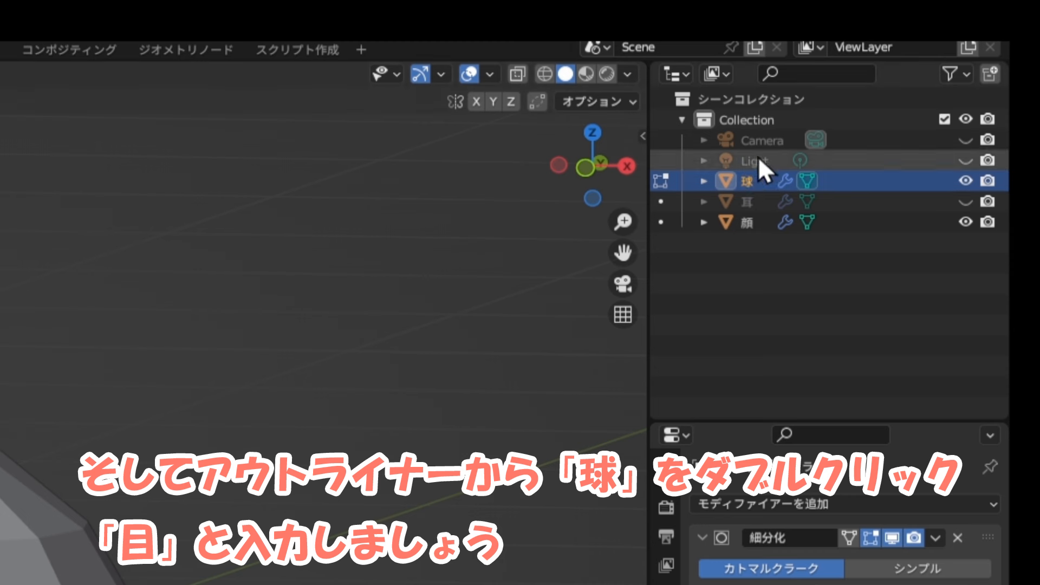
# Rename the eye object 球 to 目.
pyautogui.doubleClick(753, 183)
pyautogui.write('目')
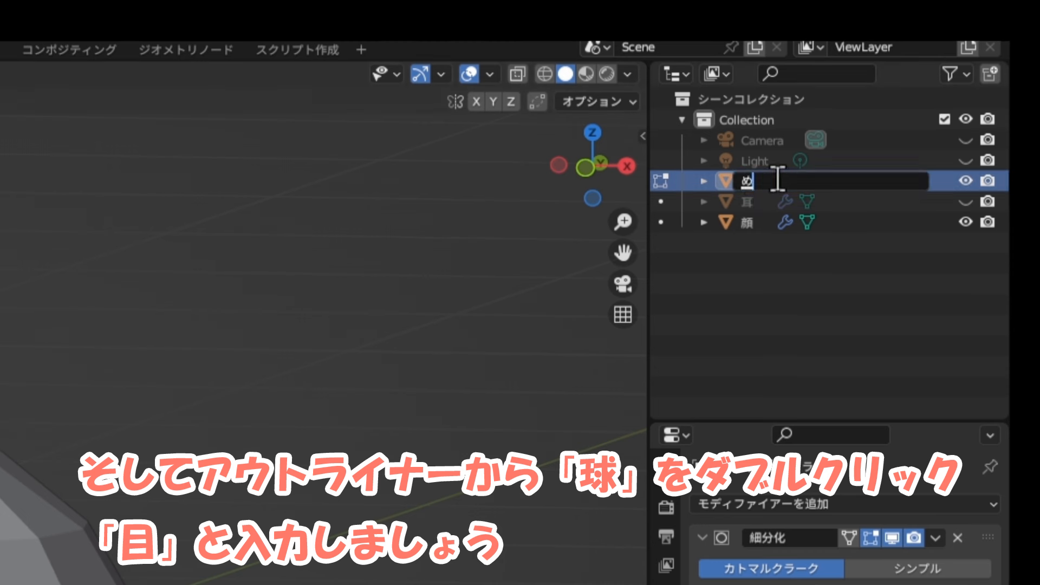
pyautogui.press('Return')
pyautogui.press('Return')
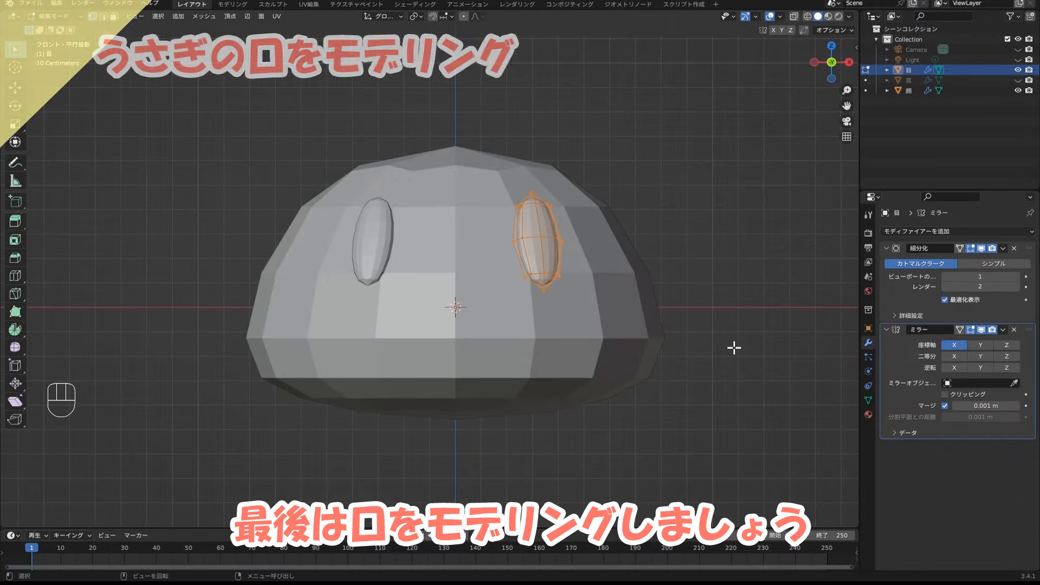
# Switch to Object Mode and hide both the 目 and 顔 objects in the viewport.
pyautogui.press('Tab')
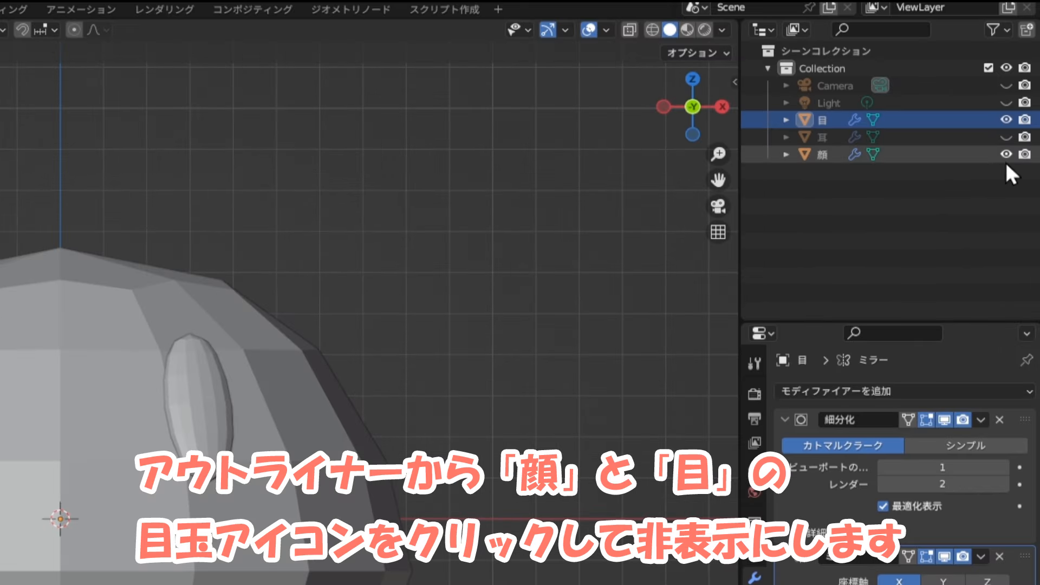
pyautogui.click(1009, 120)
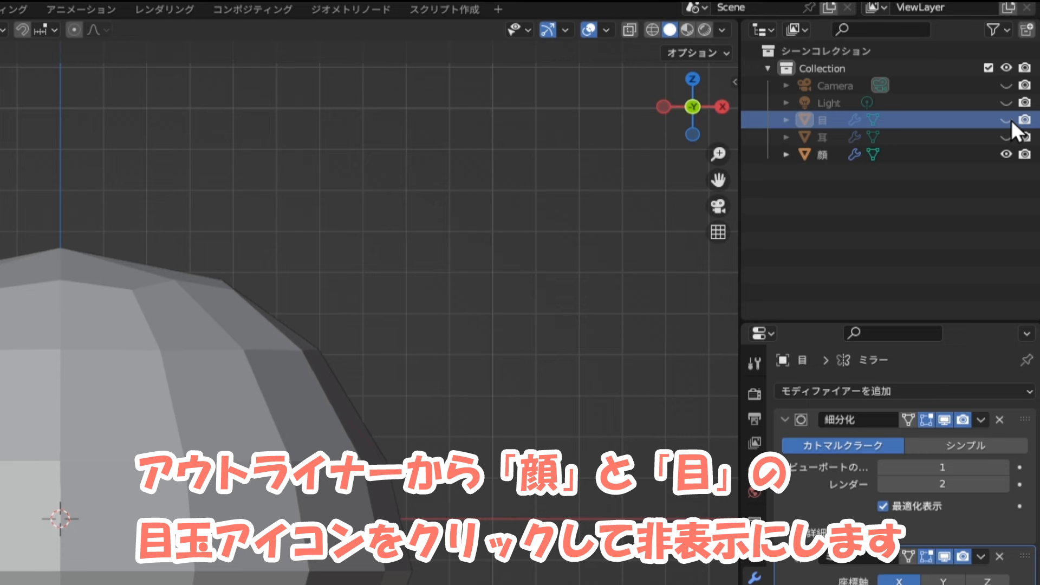
pyautogui.click(1009, 154)
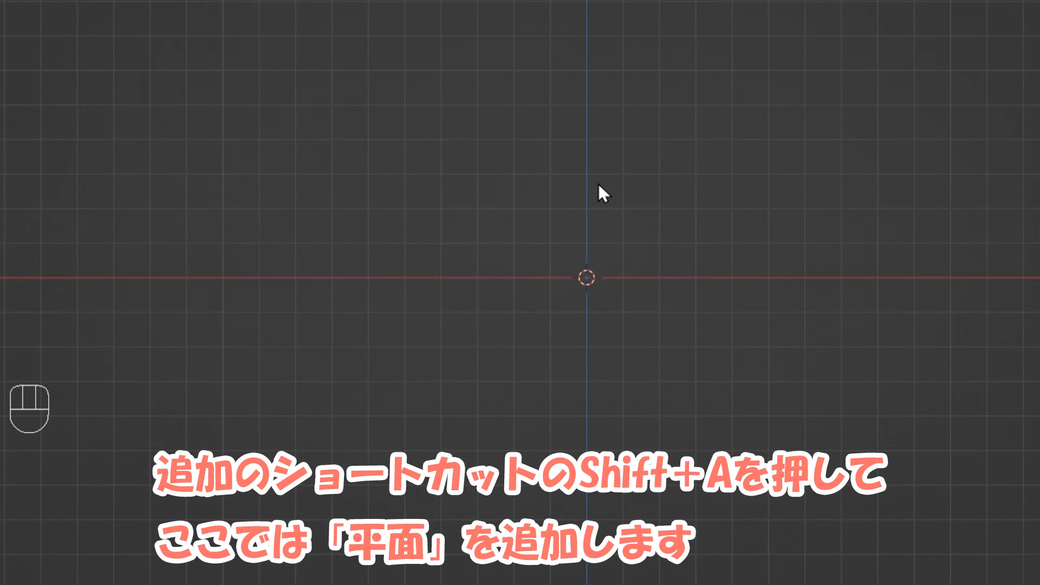
# Add a plane mesh at the world centre for the mouth and select it.
pyautogui.hotkey('shift', 'a')
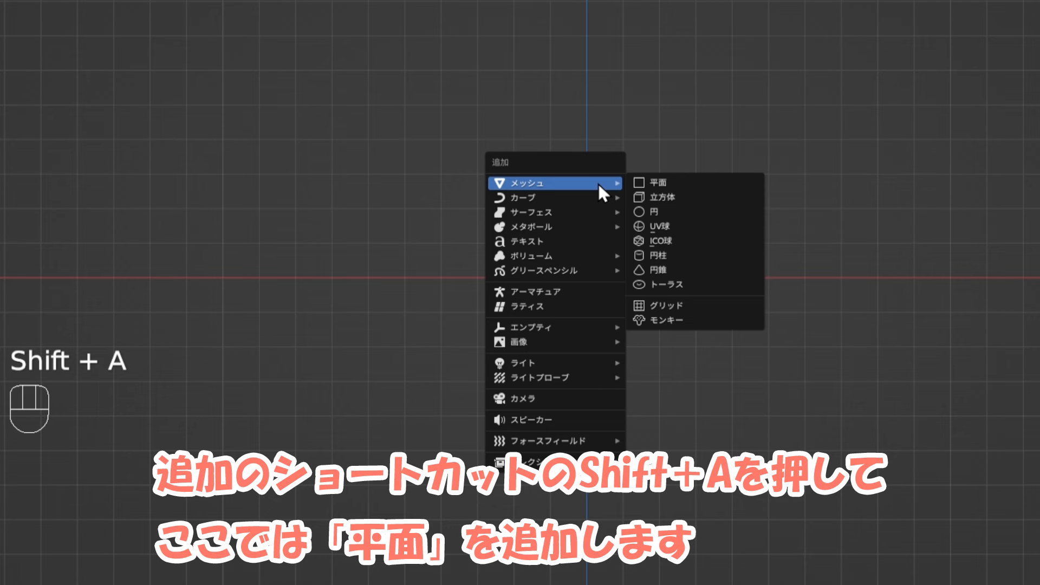
pyautogui.click(683, 187)
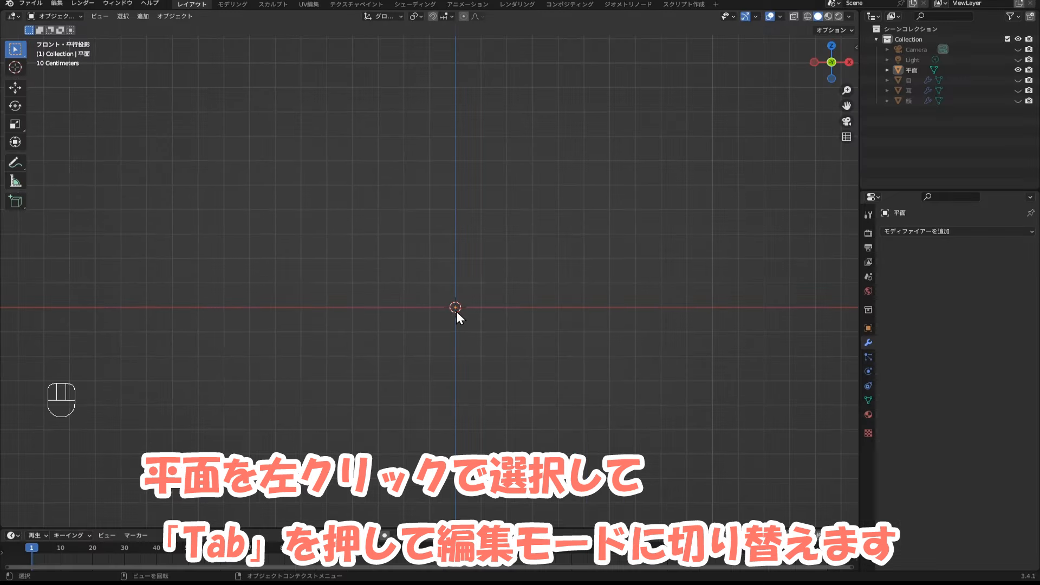
pyautogui.click(456, 308)
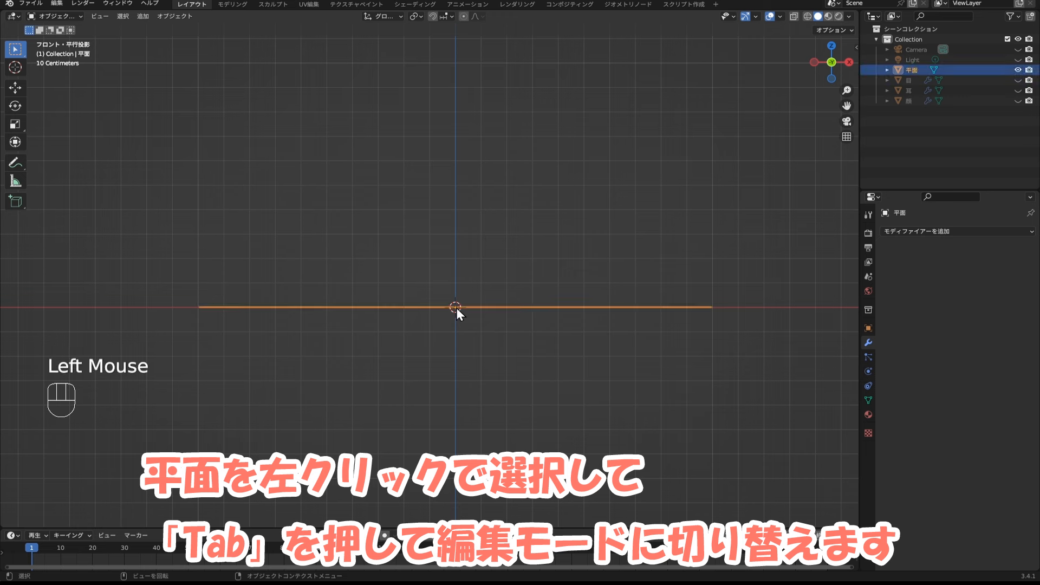
# In Edit Mode, rotate all vertices of the mouth plane 90° about the global X axis.
pyautogui.press('Tab')
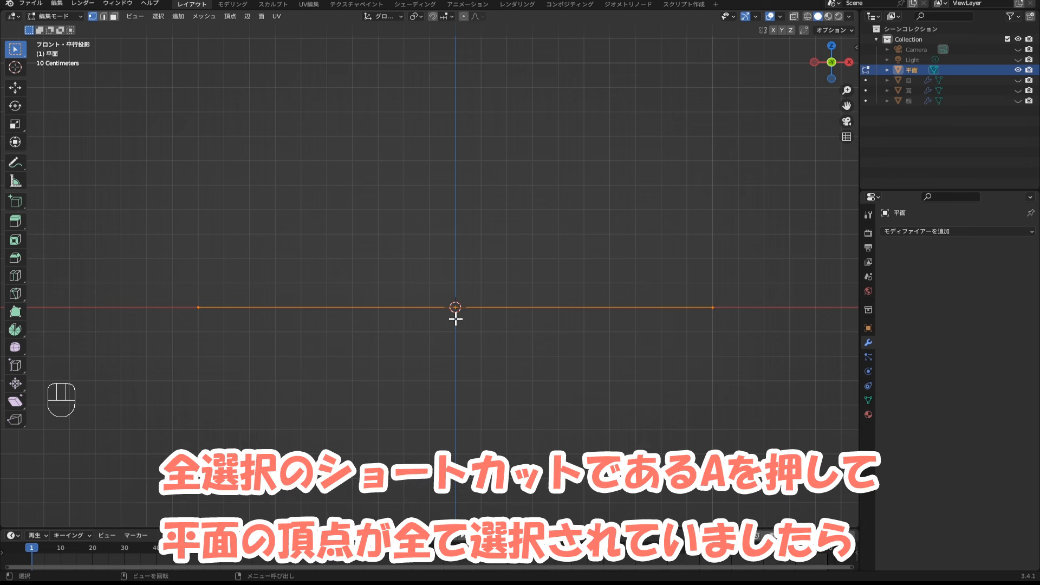
pyautogui.press('a')
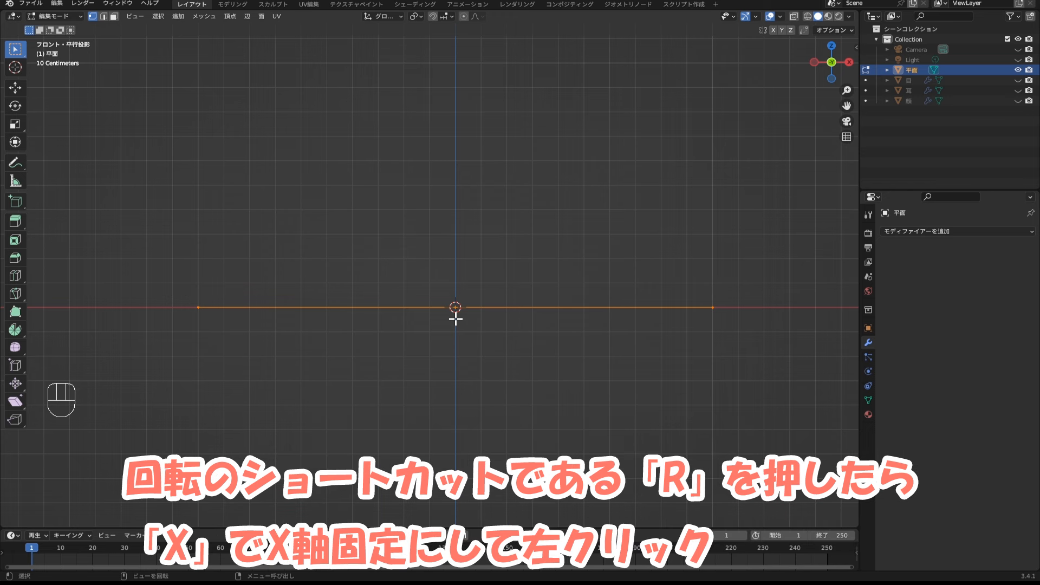
pyautogui.press('r')
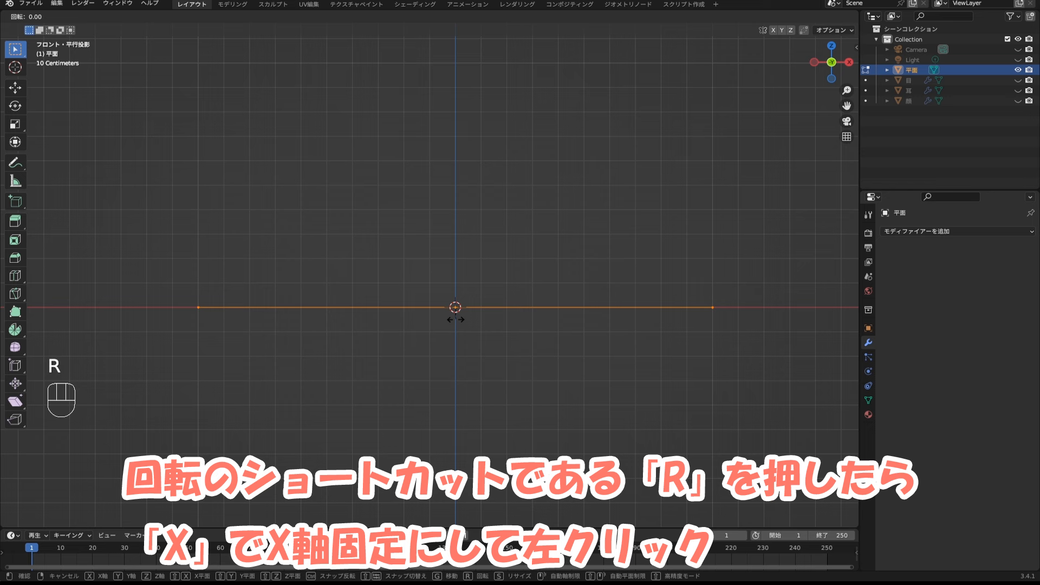
pyautogui.press('x')
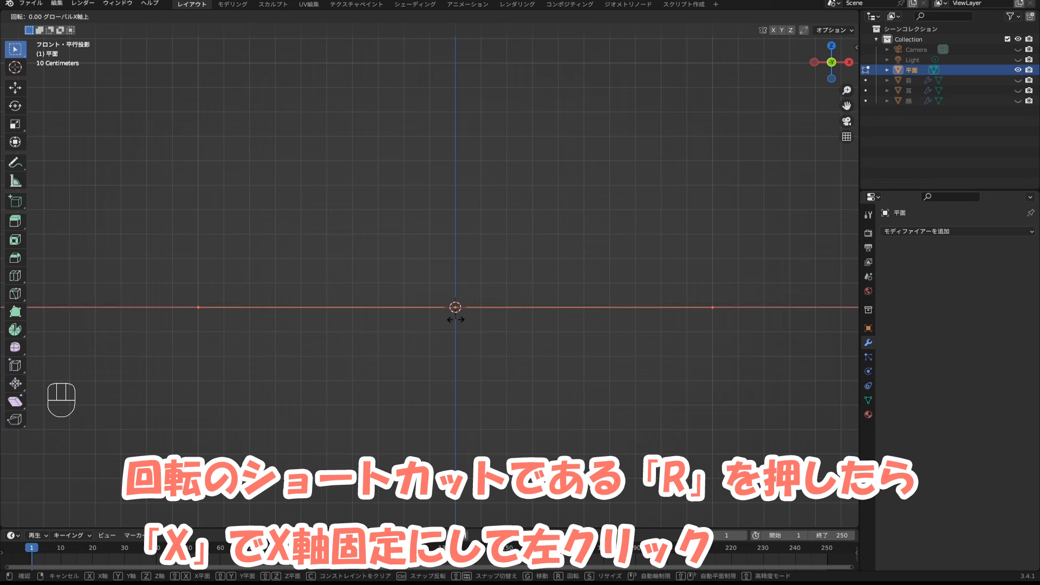
pyautogui.click(455, 319)
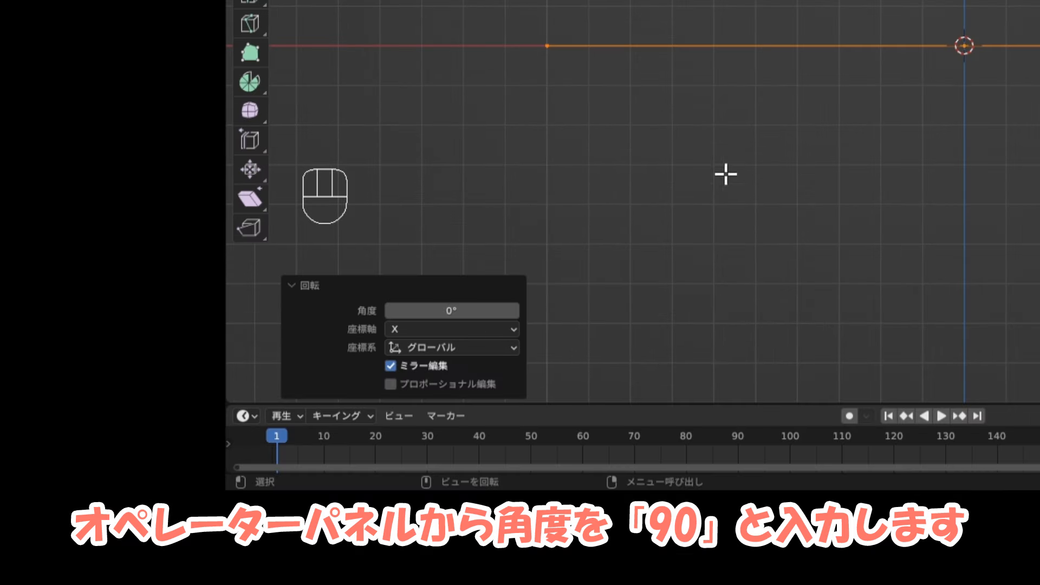
pyautogui.click(139, 472)
pyautogui.write('90')
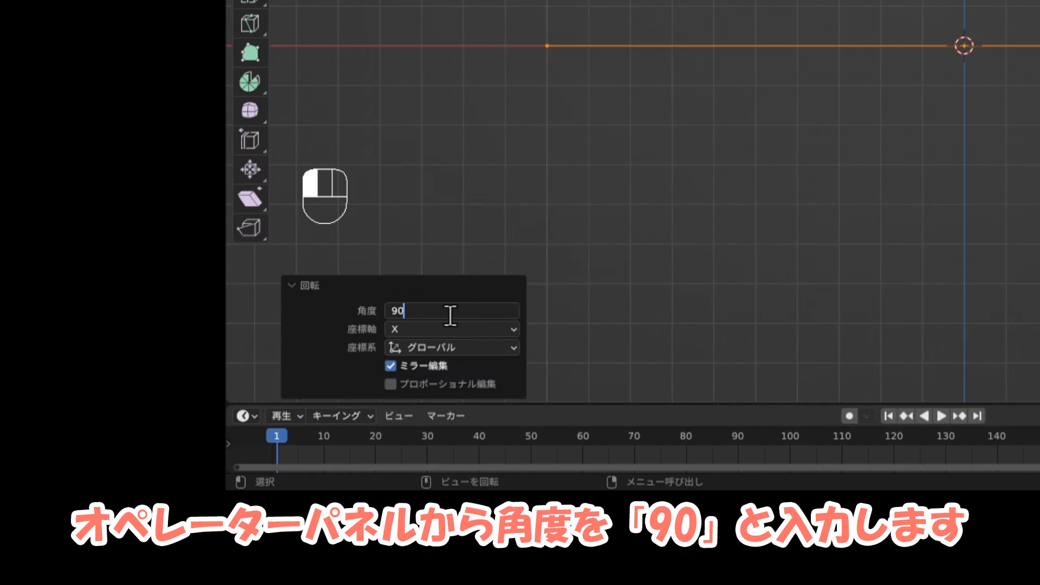
pyautogui.press('Return')
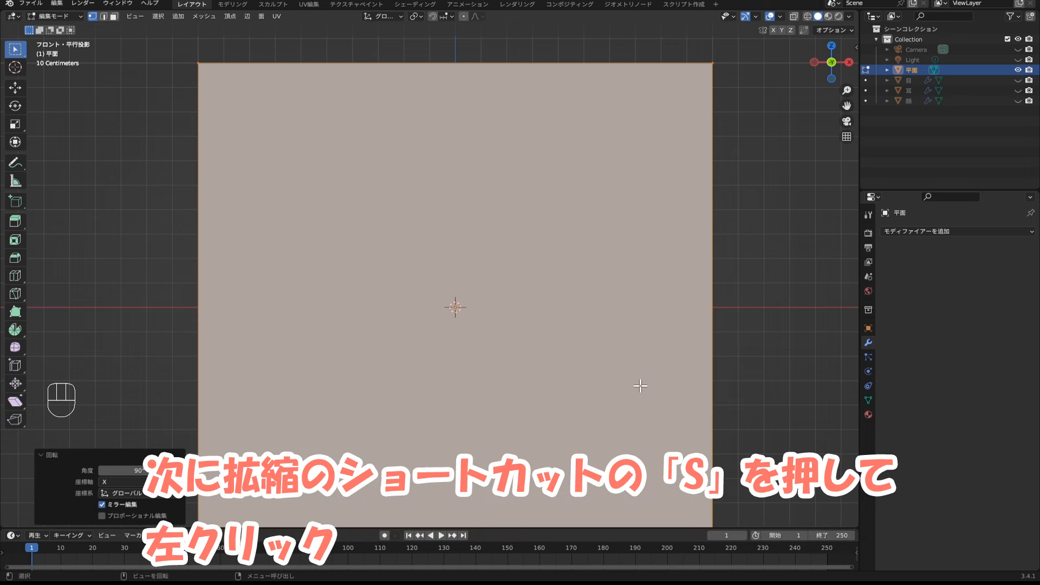
# Scale the whole mouth plane to 0.017 on the X, Y and Z axes.
pyautogui.press('s')
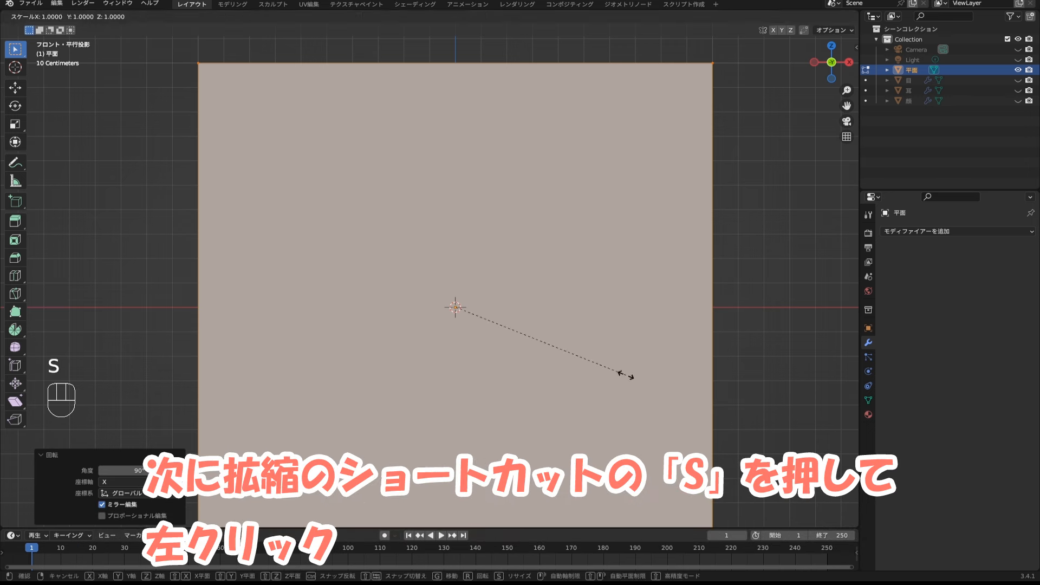
pyautogui.click(627, 375)
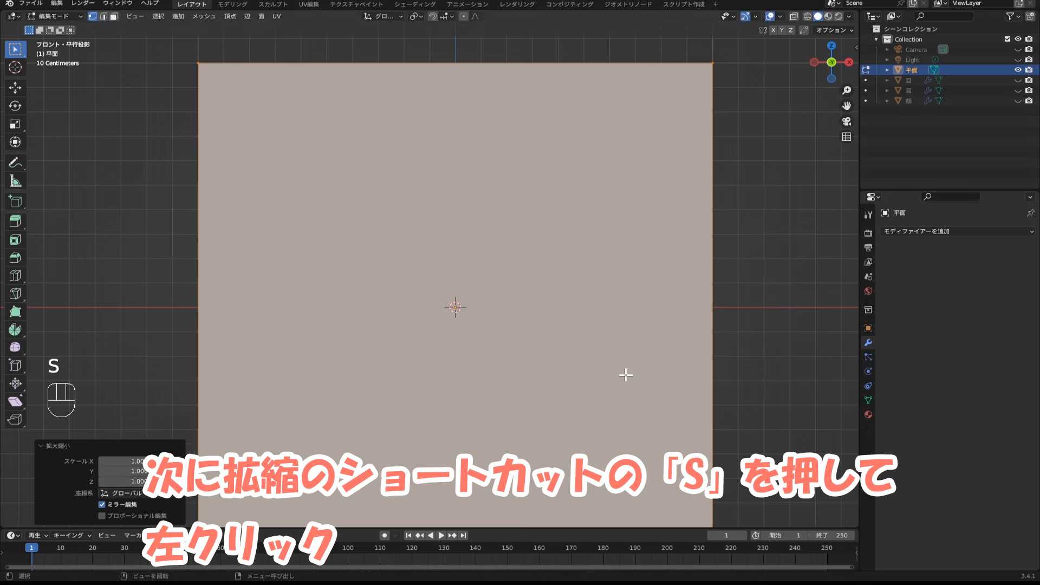
pyautogui.moveTo(406, 244)
pyautogui.mouseDown()
pyautogui.moveTo(407, 286)
pyautogui.moveTo(409, 249)
pyautogui.mouseUp()
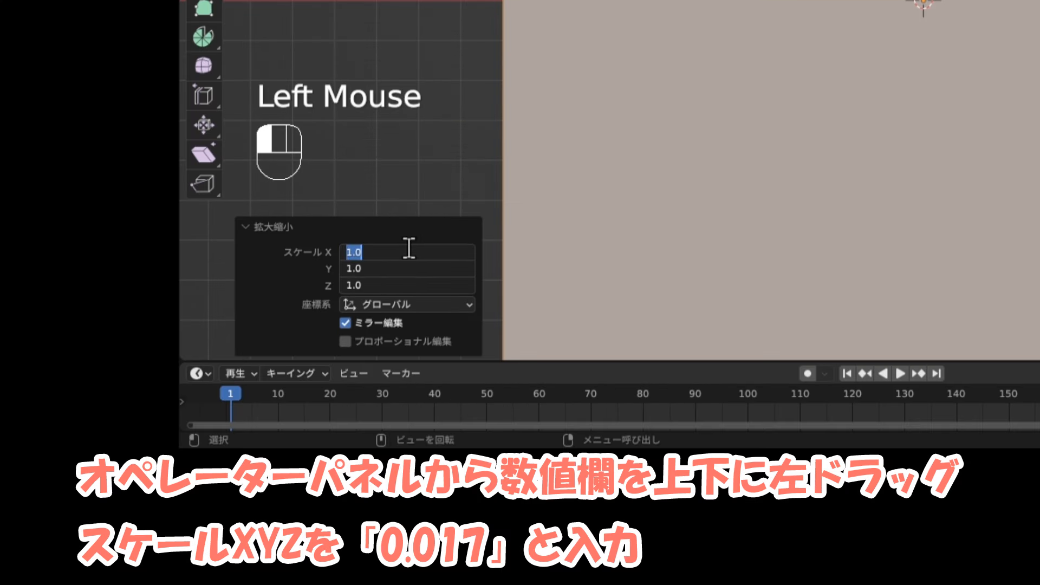
pyautogui.click(409, 248)
pyautogui.press('Left')
pyautogui.press('Left')
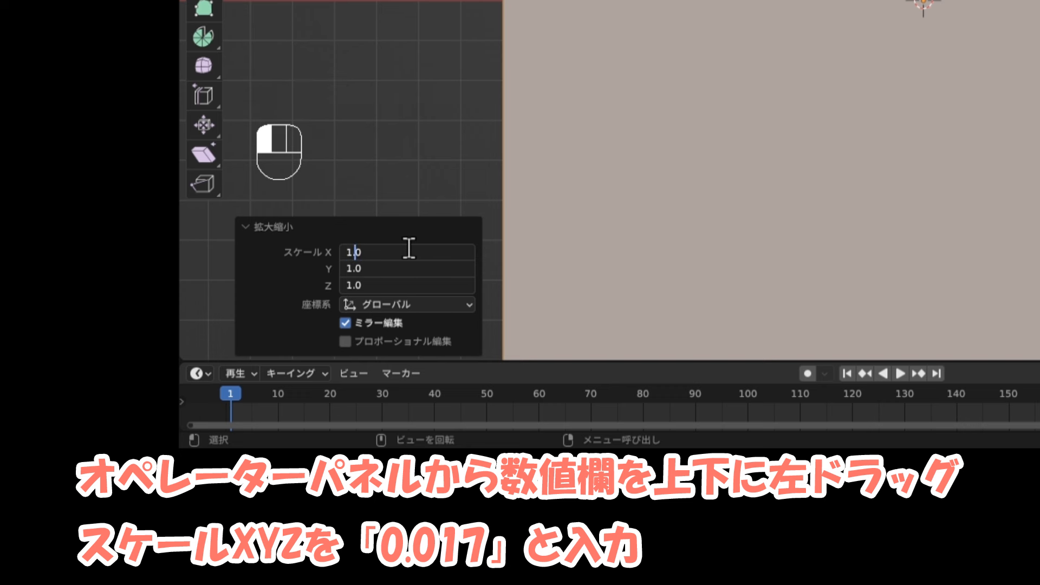
pyautogui.press('BackSpace')
pyautogui.write('0')
pyautogui.press('Right')
pyautogui.press('Right')
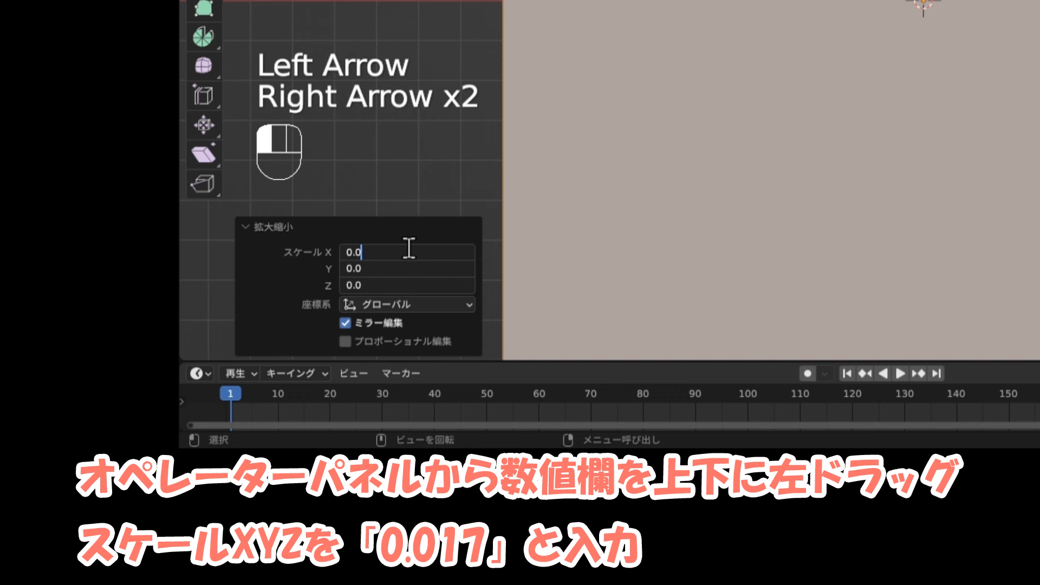
pyautogui.write('17')
pyautogui.press('Return')
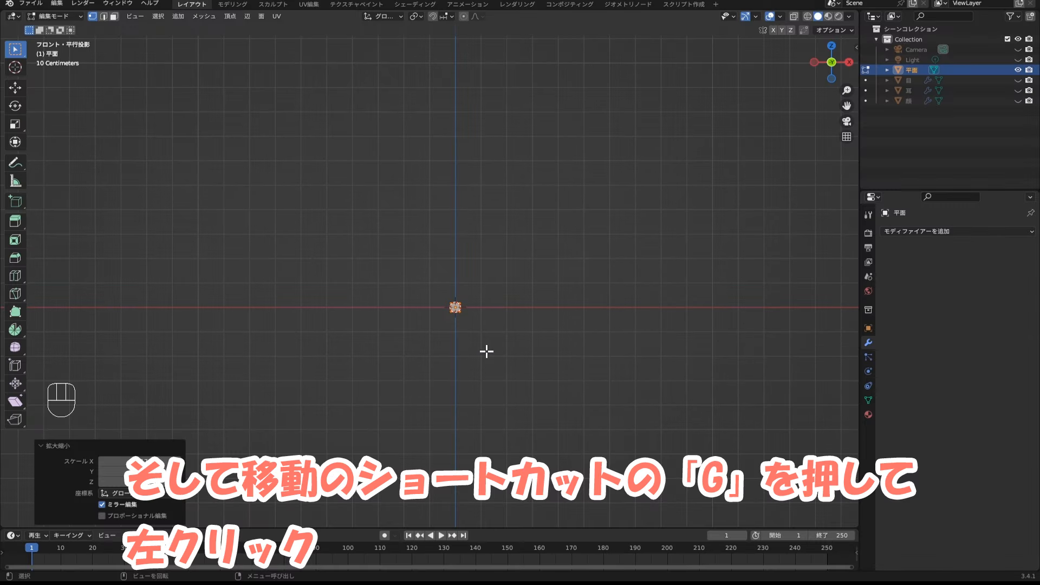
# Move the small mouth plane -0.79 m along the Y axis.
pyautogui.press('g')
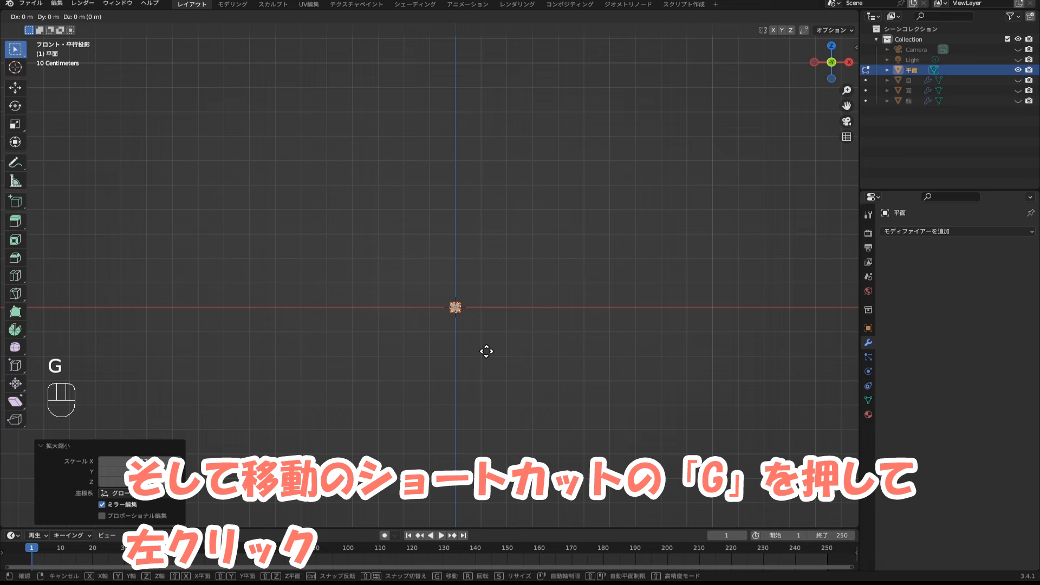
pyautogui.click(487, 352)
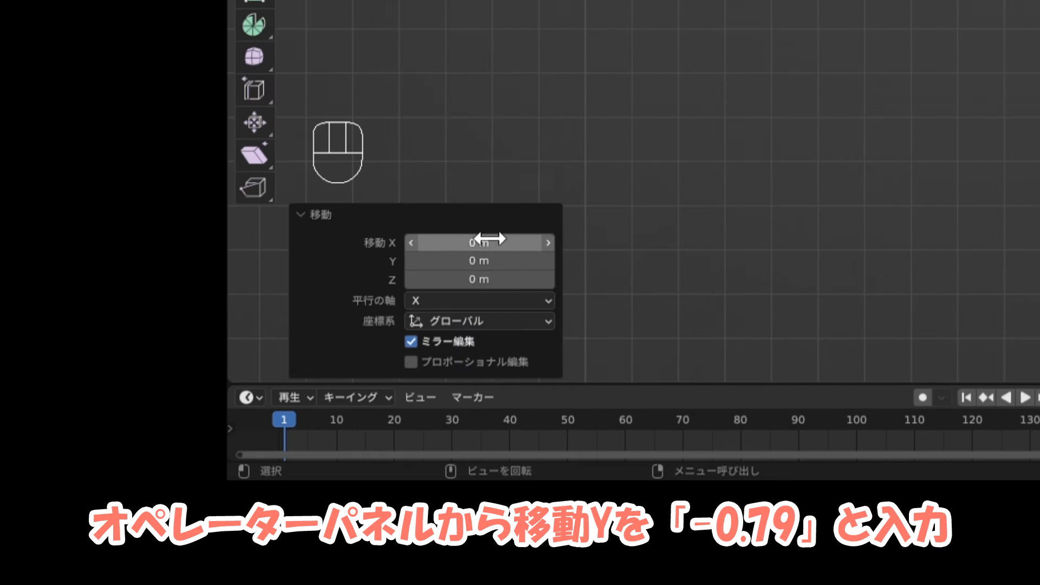
pyautogui.click(472, 264)
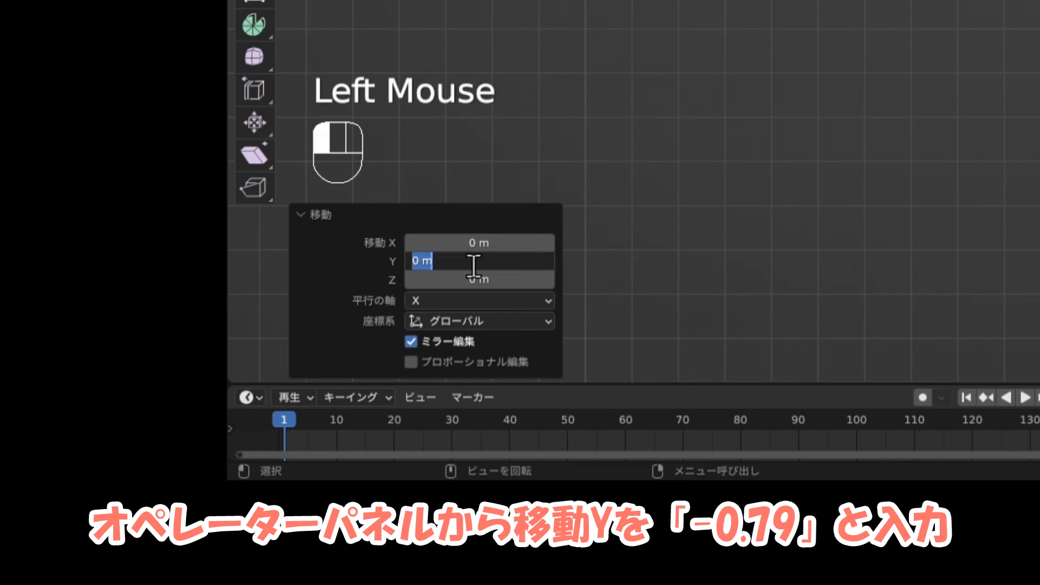
pyautogui.write('-0.7')
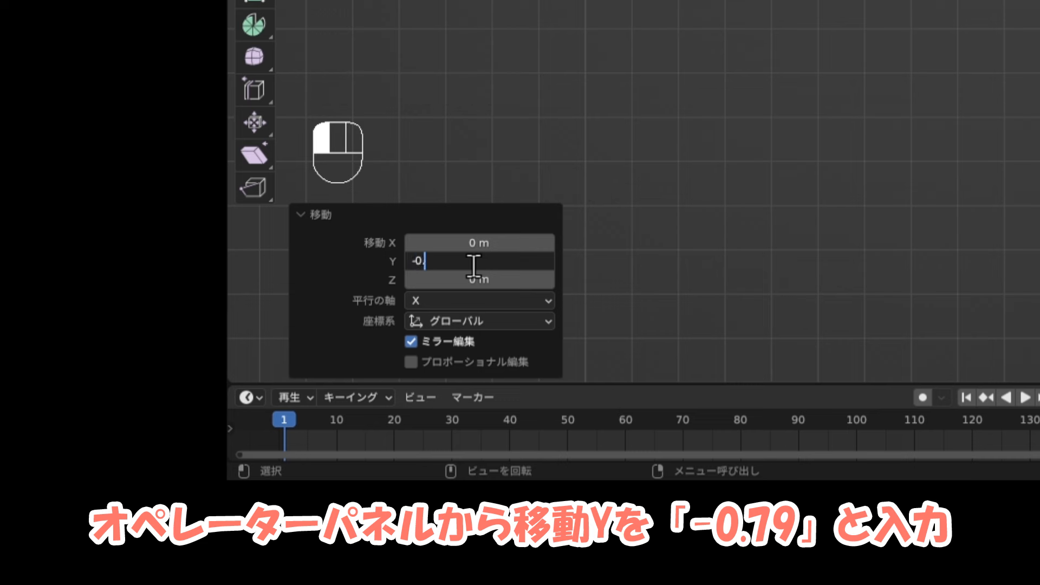
pyautogui.write('9')
pyautogui.press('Return')
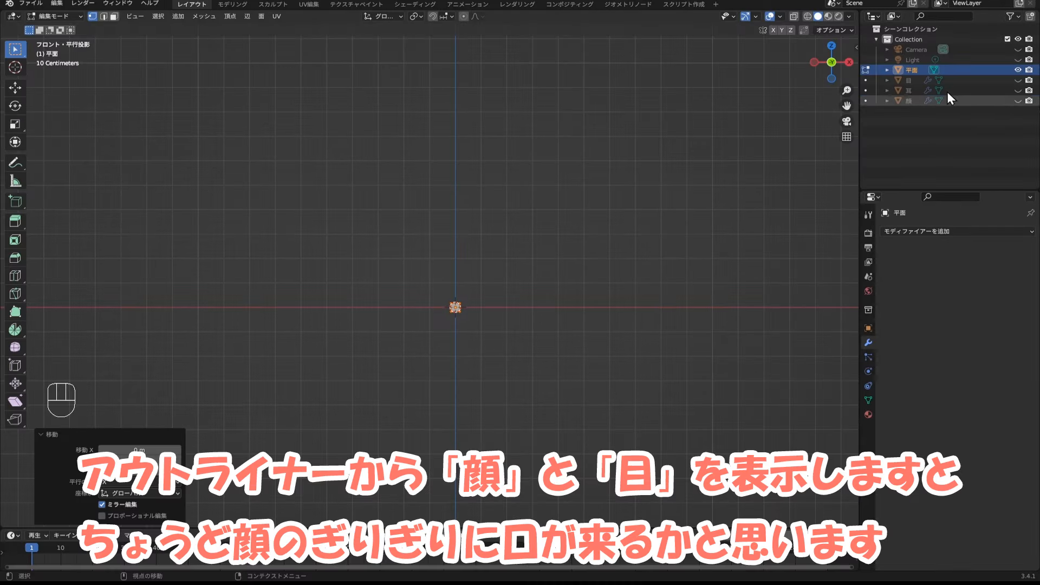
# Show the 顔 and 目 objects in the viewport and check the mouth plane's placement on the face from an angle.
pyautogui.click(1017, 101)
pyautogui.click(1018, 80)
pyautogui.moveTo(612, 274); pyautogui.dragTo(506, 285, button='middle')
pyautogui.scroll(3, 499, 315)
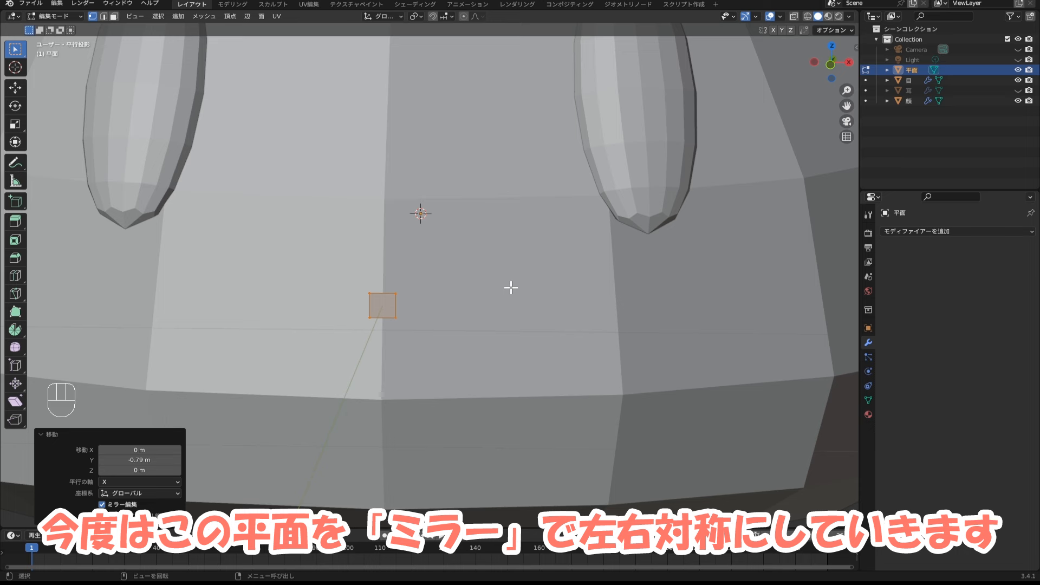
# From the front view, add one vertical loop cut through the exact centre of the mouth plane.
pyautogui.press('KP_1')
pyautogui.moveTo(509, 286)
pyautogui.keyDown('shift'); pyautogui.mouseDown(button='middle')
pyautogui.moveTo(503, 298)
pyautogui.moveTo(518, 274)
pyautogui.moveTo(498, 286)
pyautogui.mouseUp(button='middle'); pyautogui.keyUp('shift')
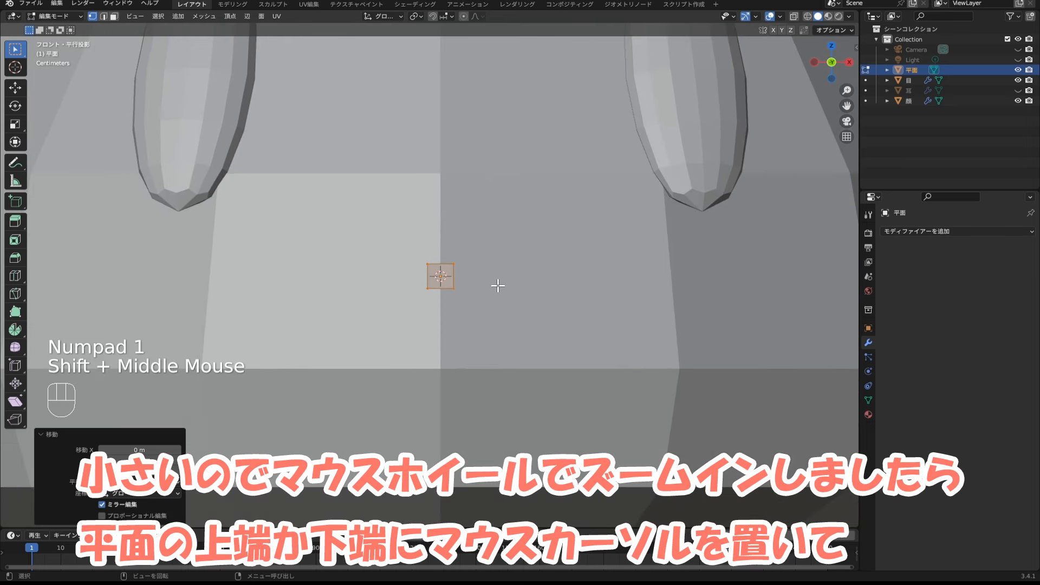
pyautogui.scroll(3, 501, 319)
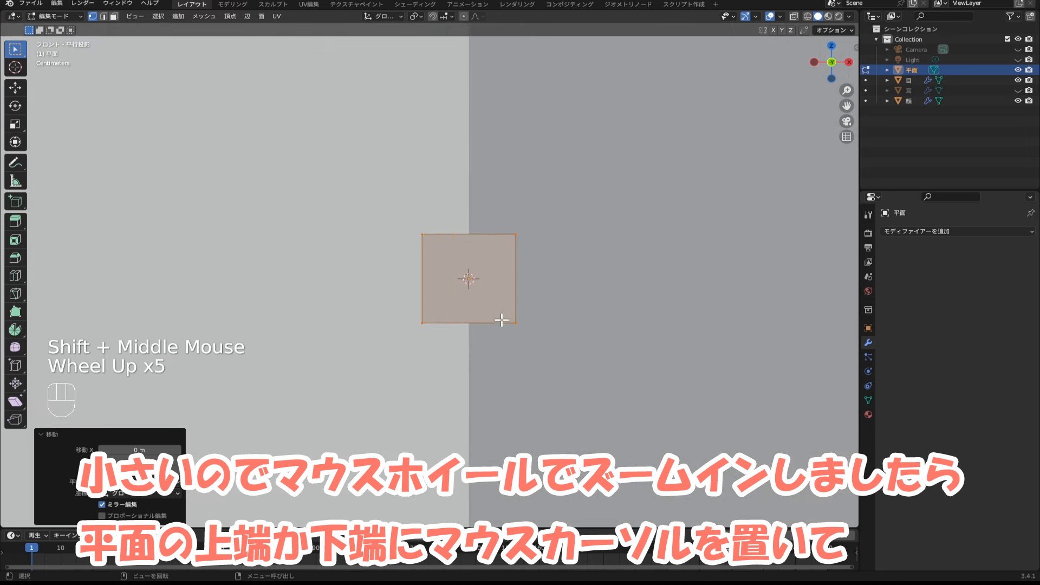
pyautogui.keyDown('shift'); pyautogui.moveTo(604, 353); pyautogui.dragTo(551, 325, button='middle'); pyautogui.keyUp('shift')
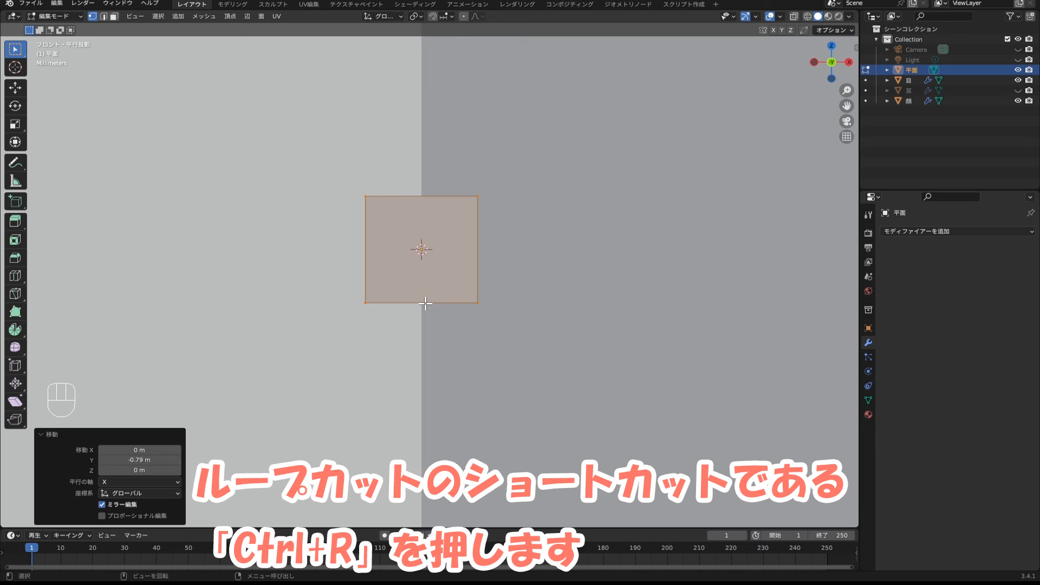
pyautogui.press('ctrl')
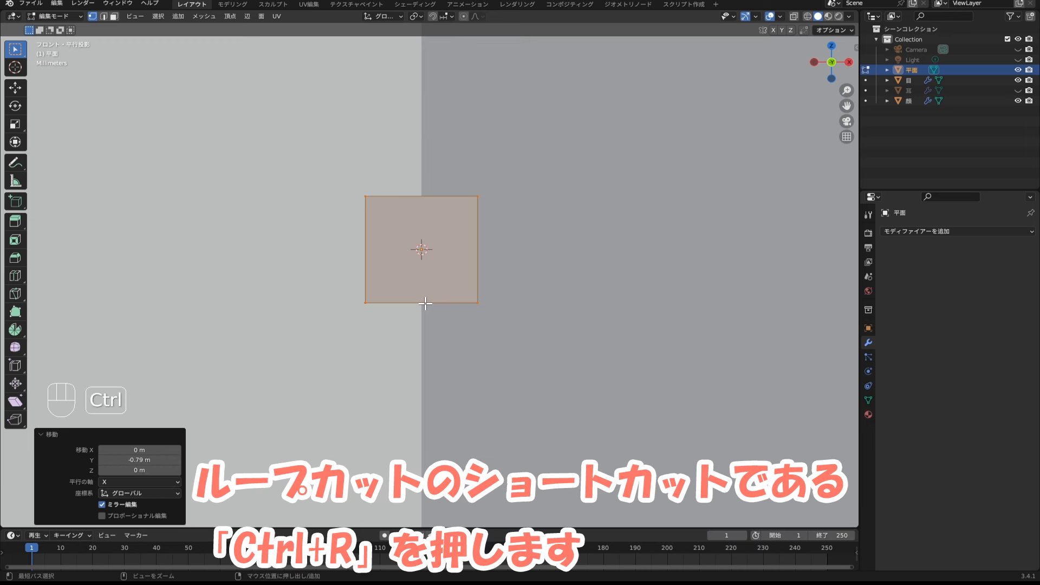
pyautogui.hotkey('ctrl', 'r')
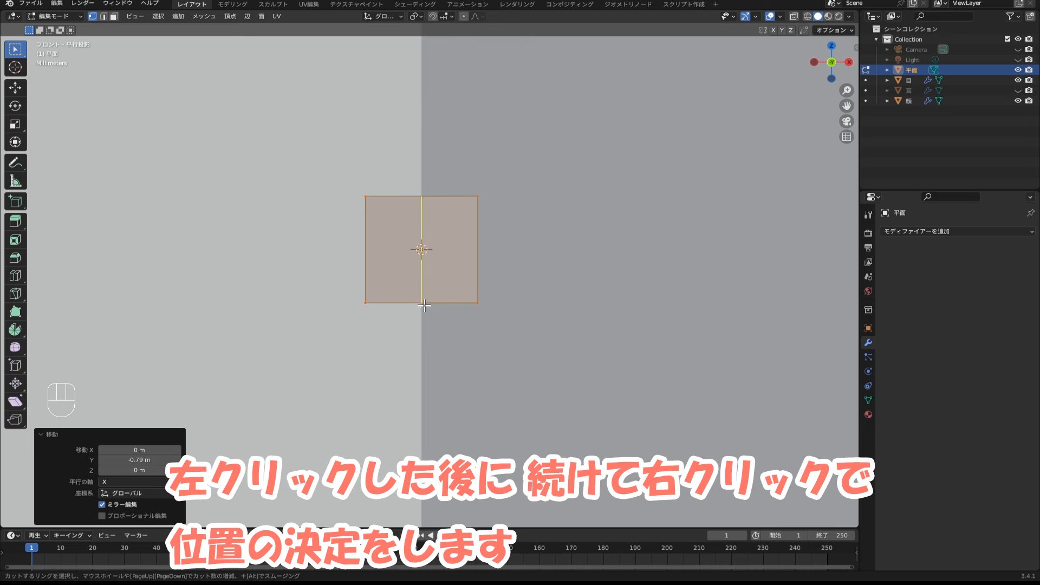
pyautogui.click(425, 307)
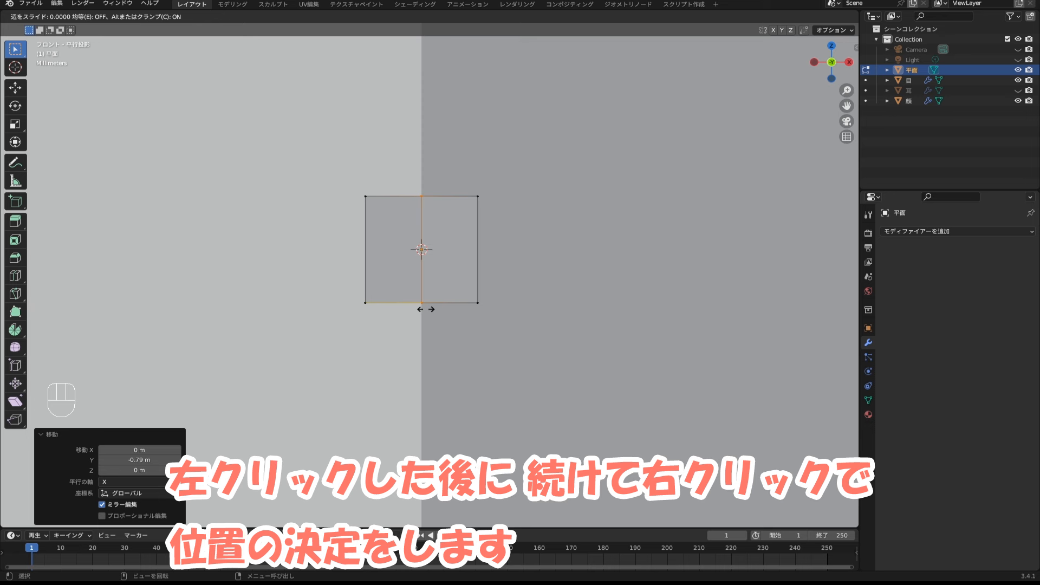
pyautogui.rightClick(425, 308)
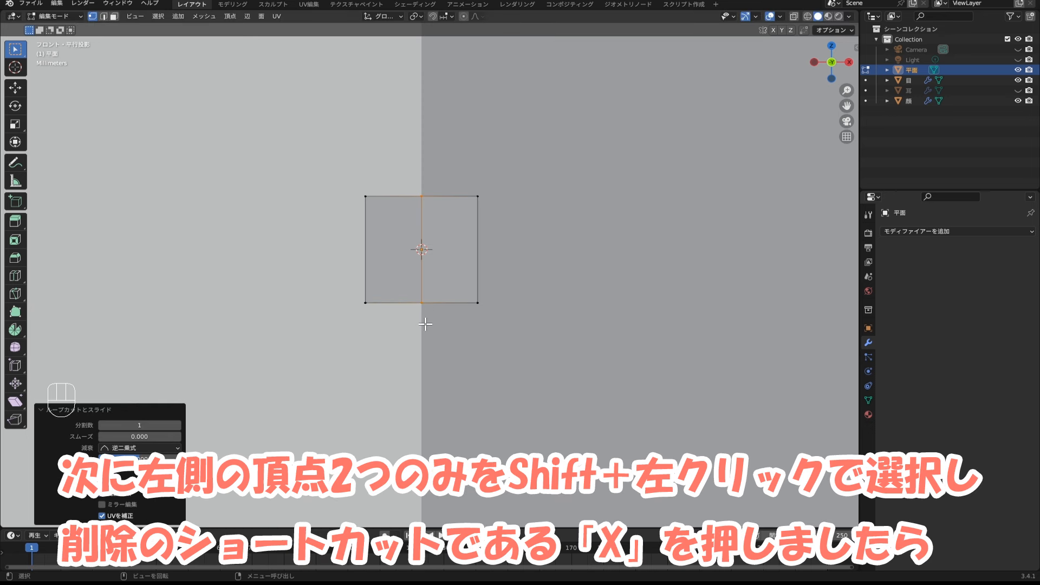
# Delete the two left-hand vertices of the mouth plane so only its right half is kept.
pyautogui.click(368, 198)
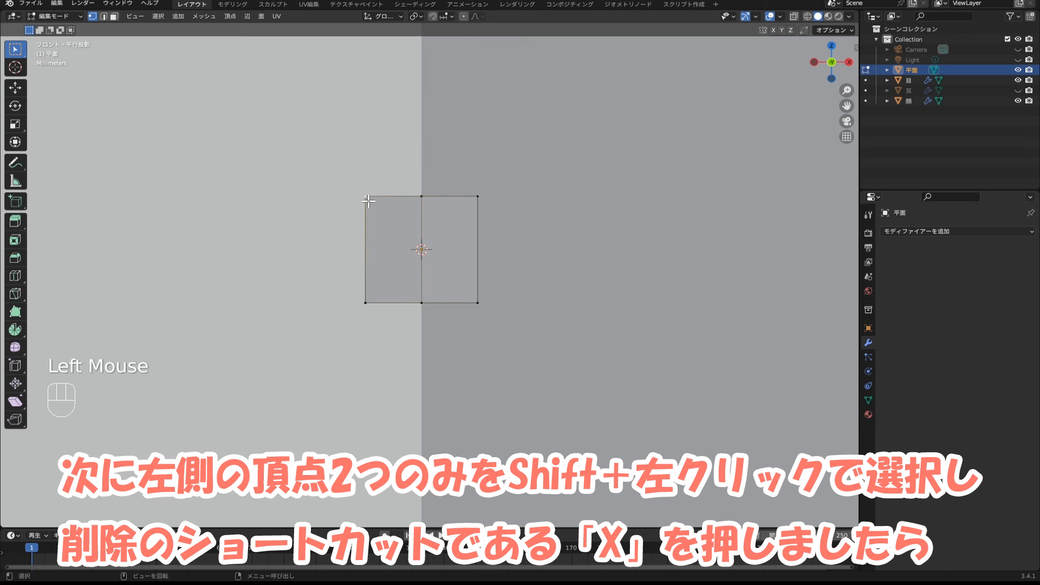
pyautogui.keyDown('shift'); pyautogui.click(366, 299); pyautogui.keyUp('shift')
pyautogui.keyDown('shift'); pyautogui.click(366, 300); pyautogui.keyUp('shift')
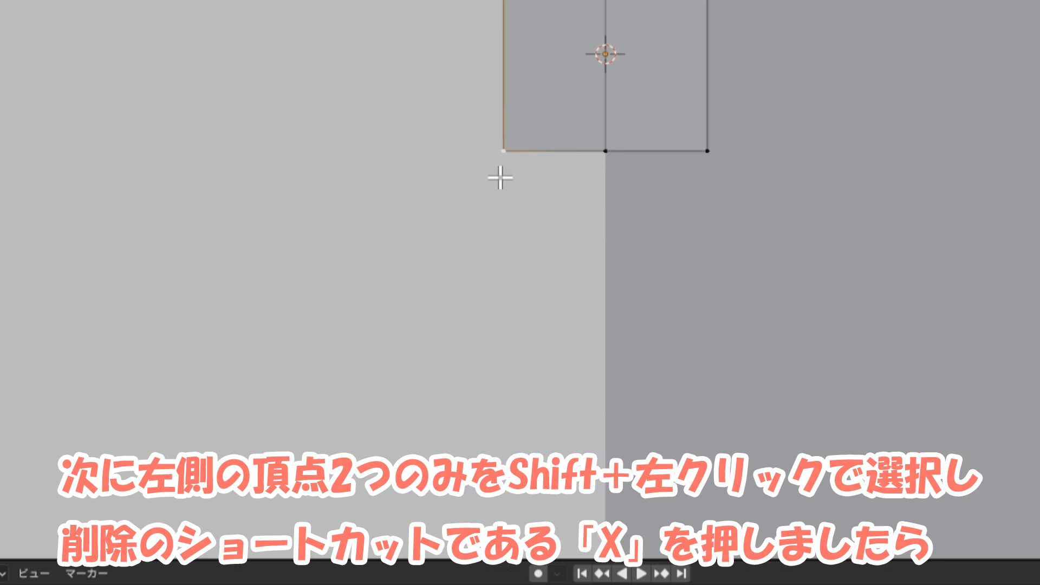
pyautogui.press('x')
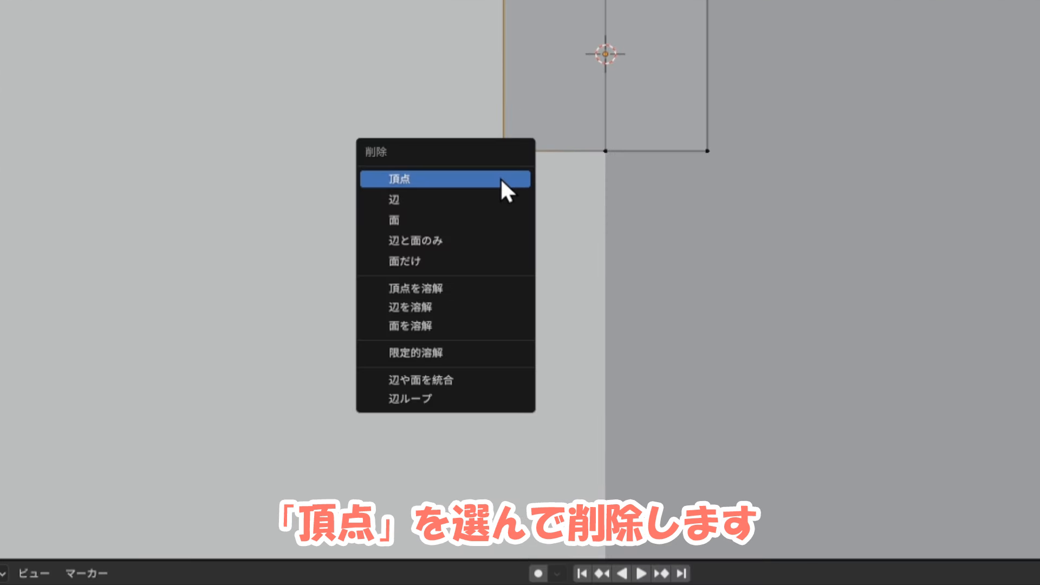
pyautogui.click(499, 179)
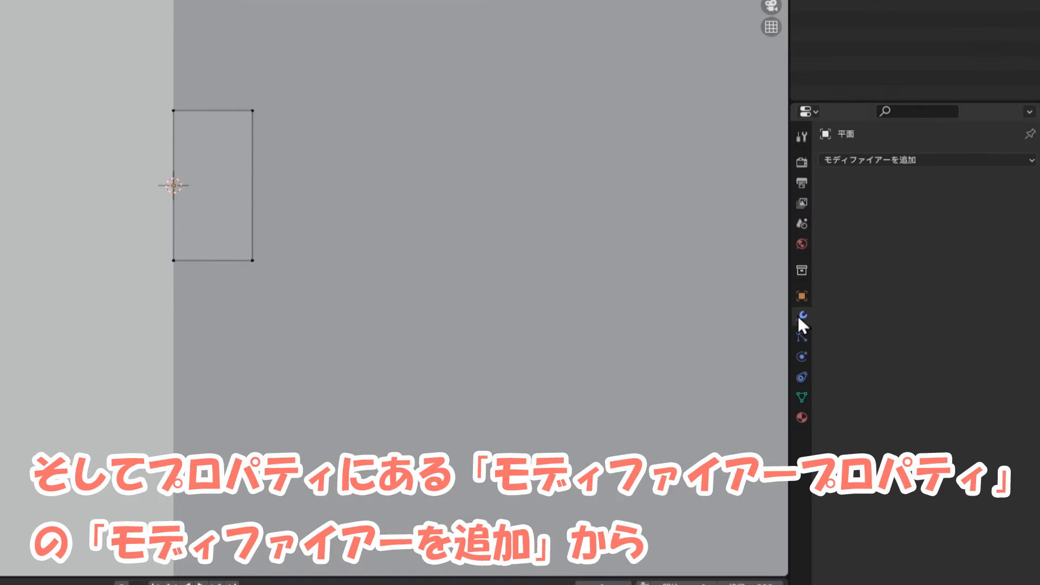
# Add a Mirror modifier on the X axis to the half mouth plane and enable clipping.
pyautogui.click(925, 162)
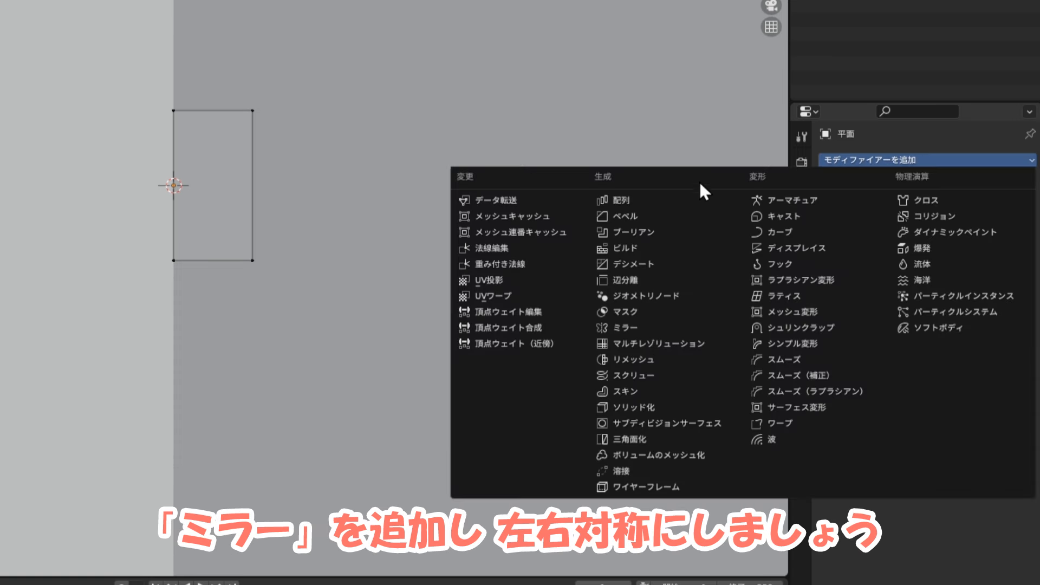
pyautogui.click(648, 326)
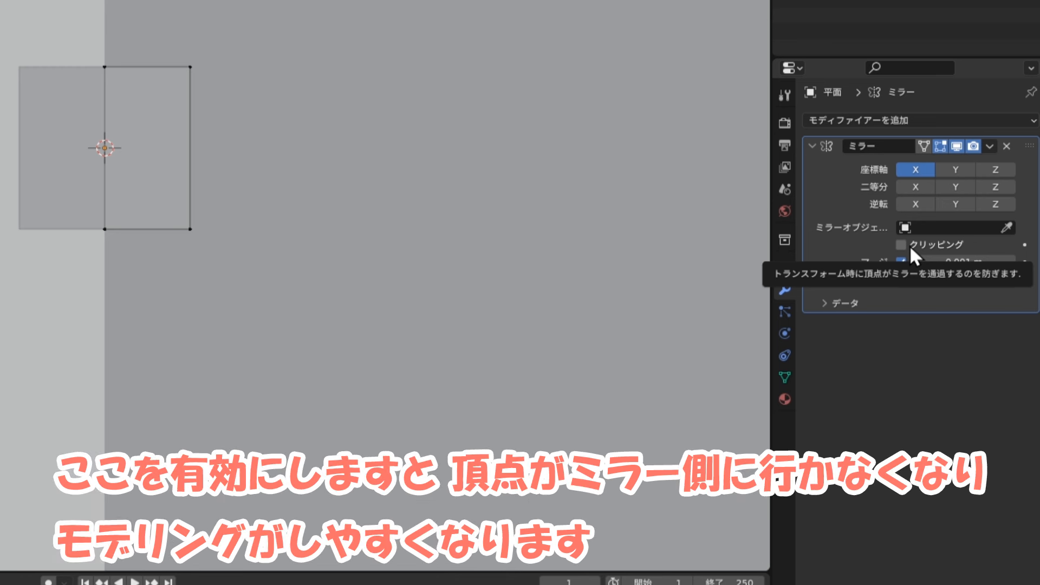
pyautogui.click(909, 245)
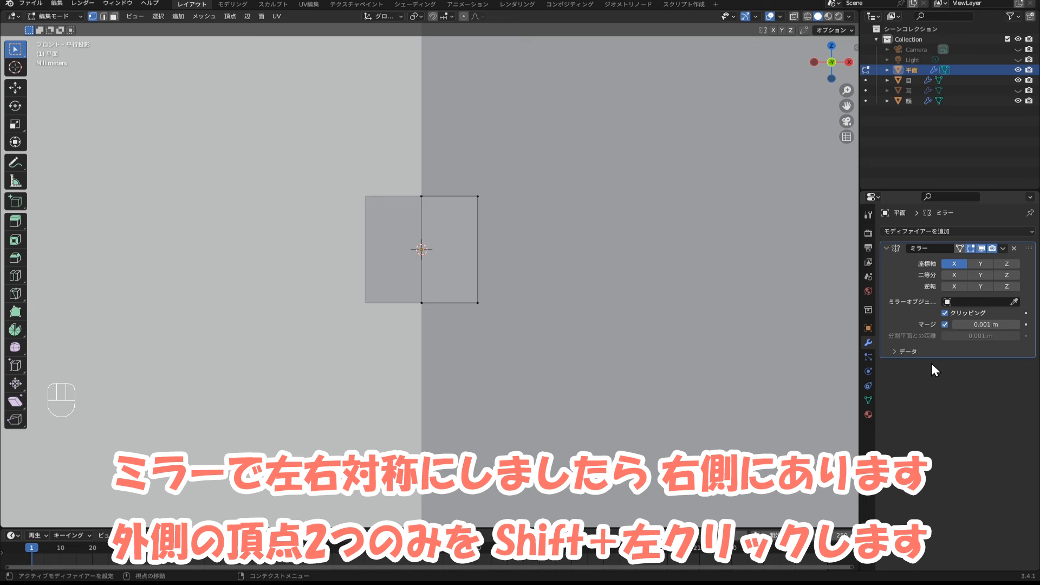
# Move the two outer vertices of the half mouth plane outward along X by 0.11 m.
pyautogui.click(488, 199)
pyautogui.keyDown('shift'); pyautogui.click(489, 305); pyautogui.keyUp('shift')
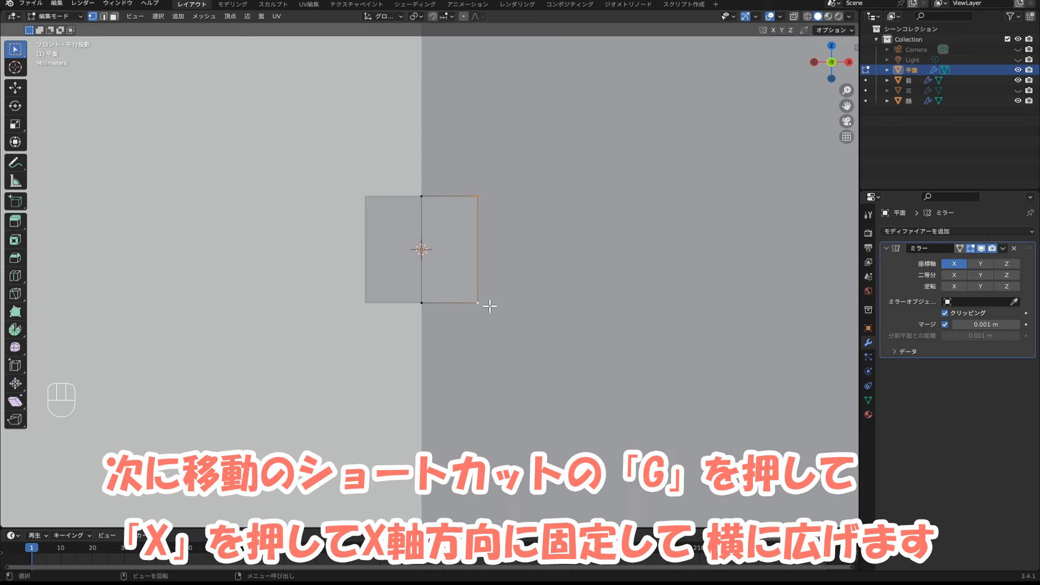
pyautogui.press('g')
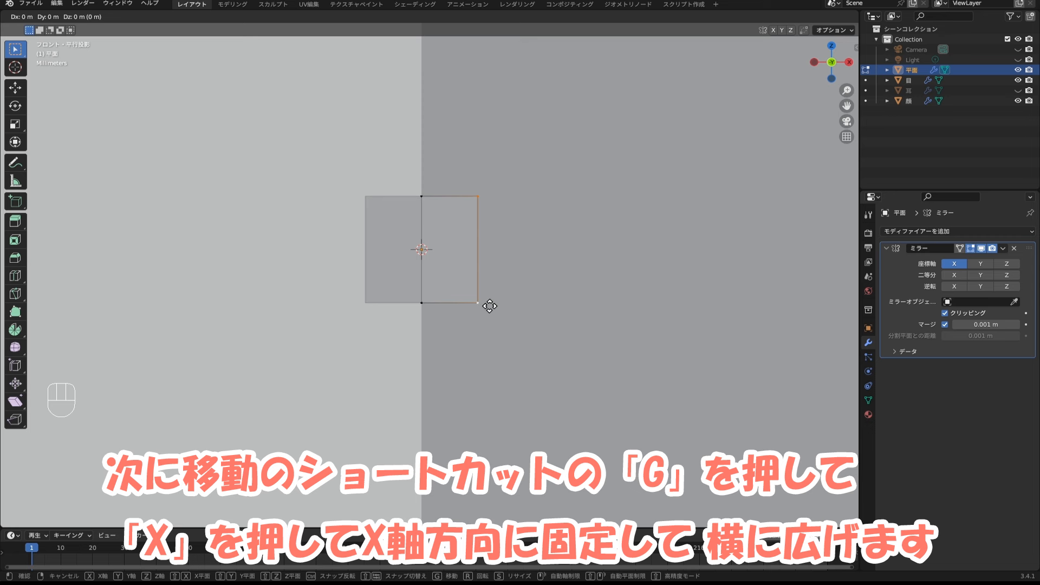
pyautogui.press('x')
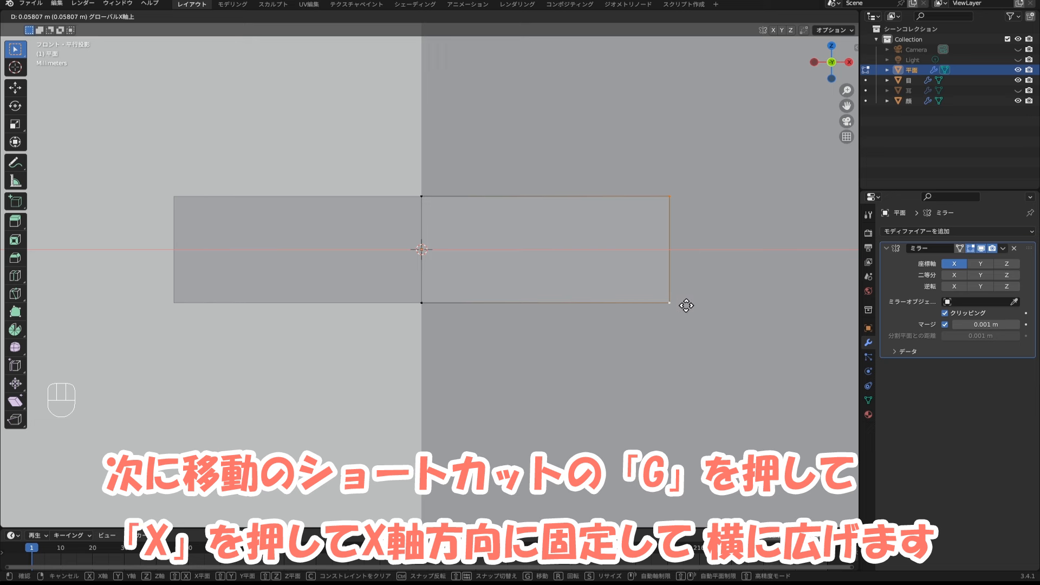
pyautogui.click(784, 308)
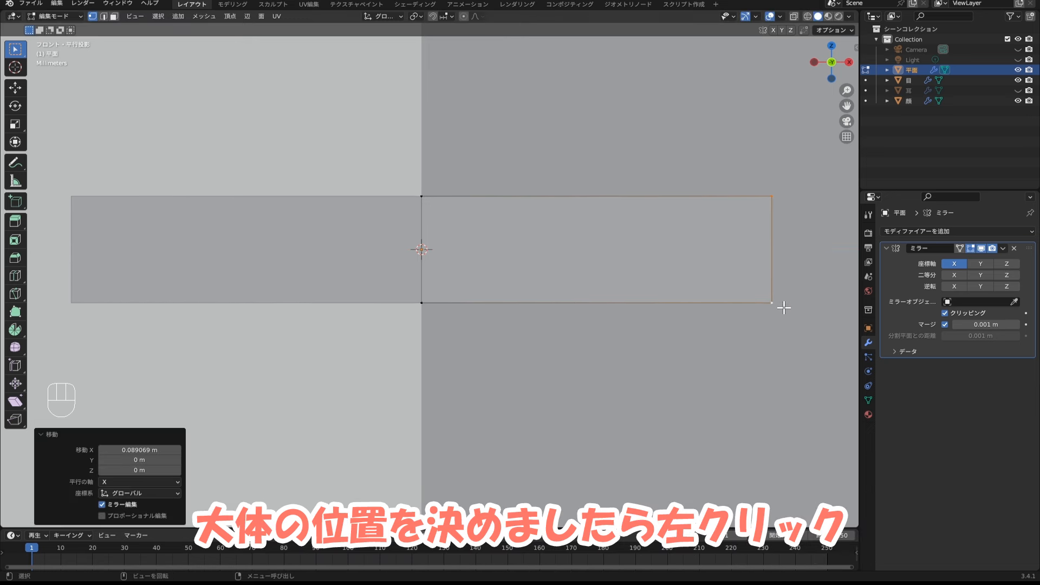
pyautogui.click(144, 449)
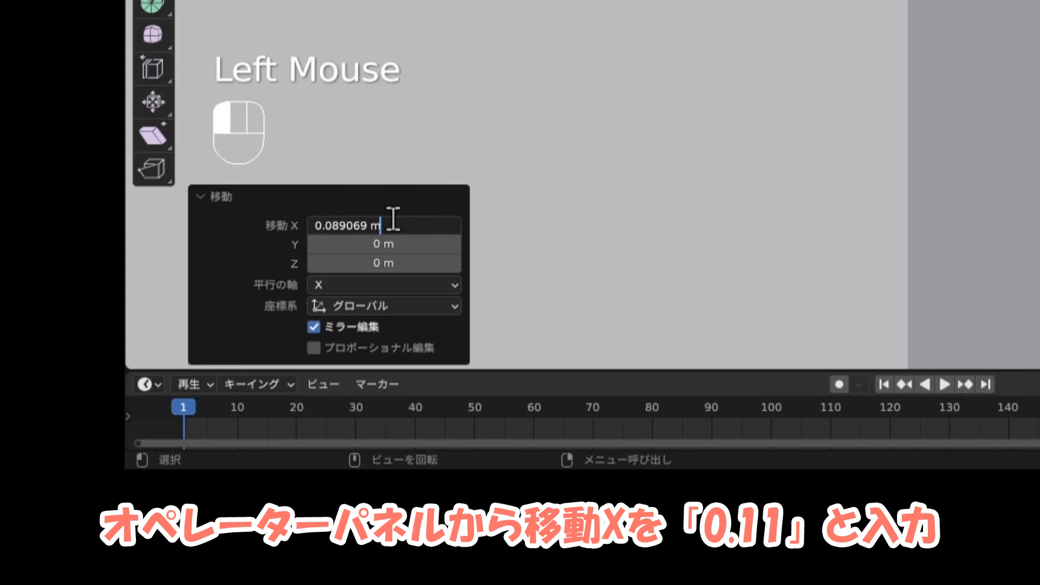
pyautogui.press('BackSpace')
pyautogui.press('BackSpace')
pyautogui.press('BackSpace')
pyautogui.press('BackSpace')
pyautogui.press('BackSpace')
pyautogui.press('BackSpace')
pyautogui.press('BackSpace')
pyautogui.press('BackSpace')
pyautogui.write('11')
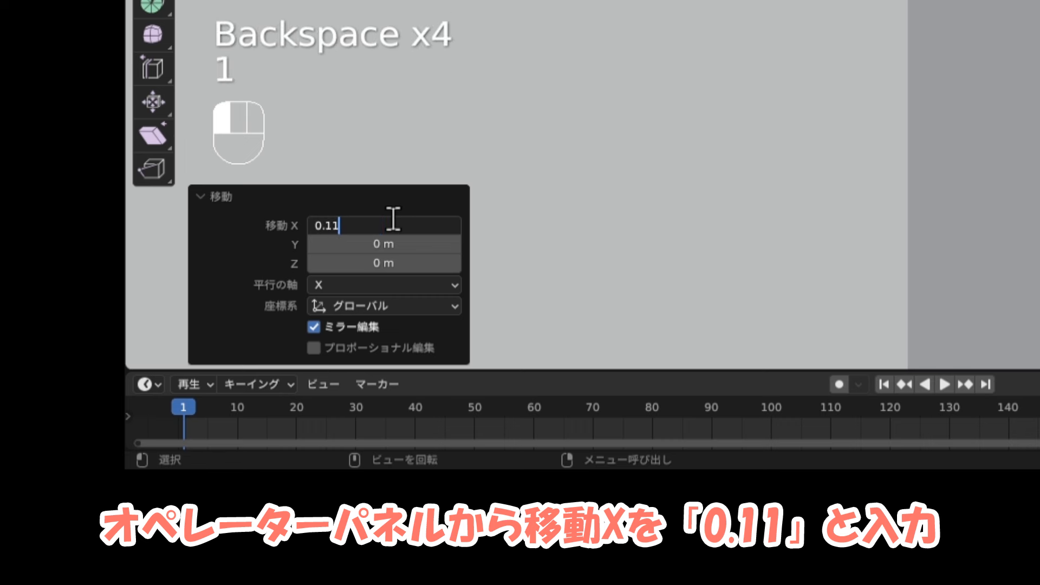
pyautogui.press('Return')
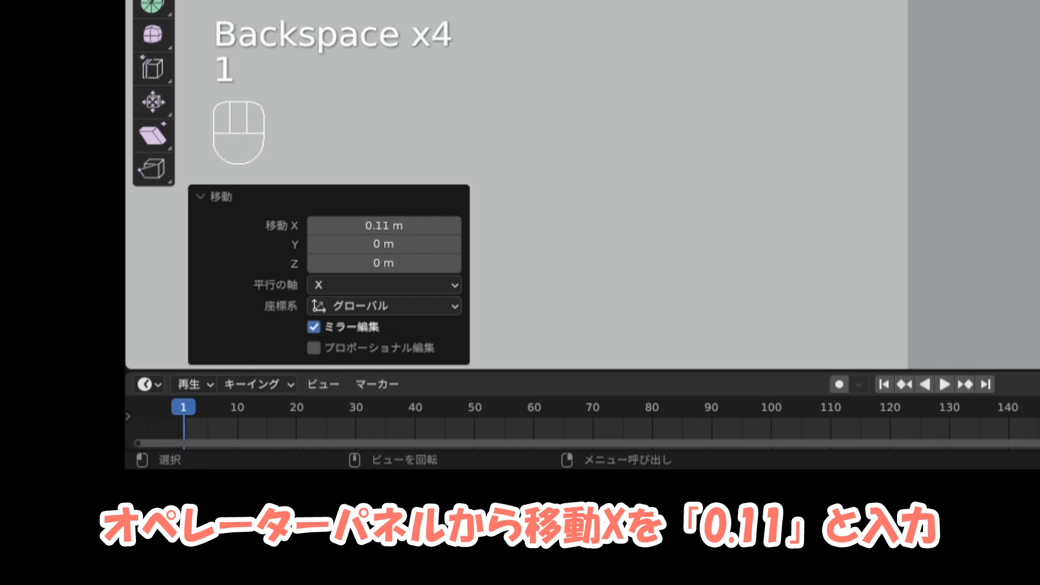
# Add one vertical loop cut through the exact centre of the mouth plane's right half.
pyautogui.scroll(-3, 989, 34)
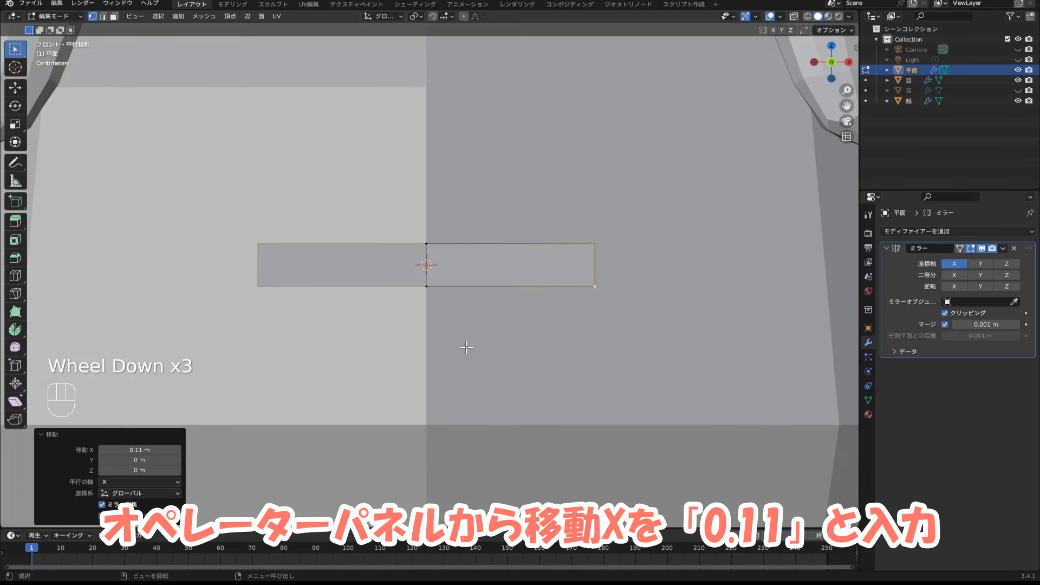
pyautogui.scroll(-1, 466, 344)
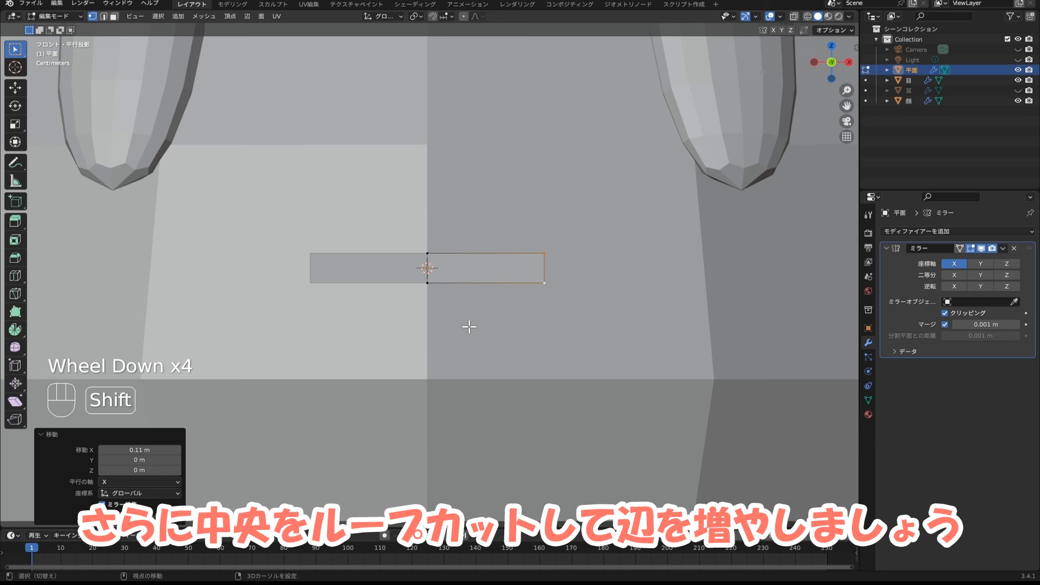
pyautogui.keyDown('shift'); pyautogui.moveTo(469, 325); pyautogui.dragTo(472, 352, button='middle'); pyautogui.keyUp('shift')
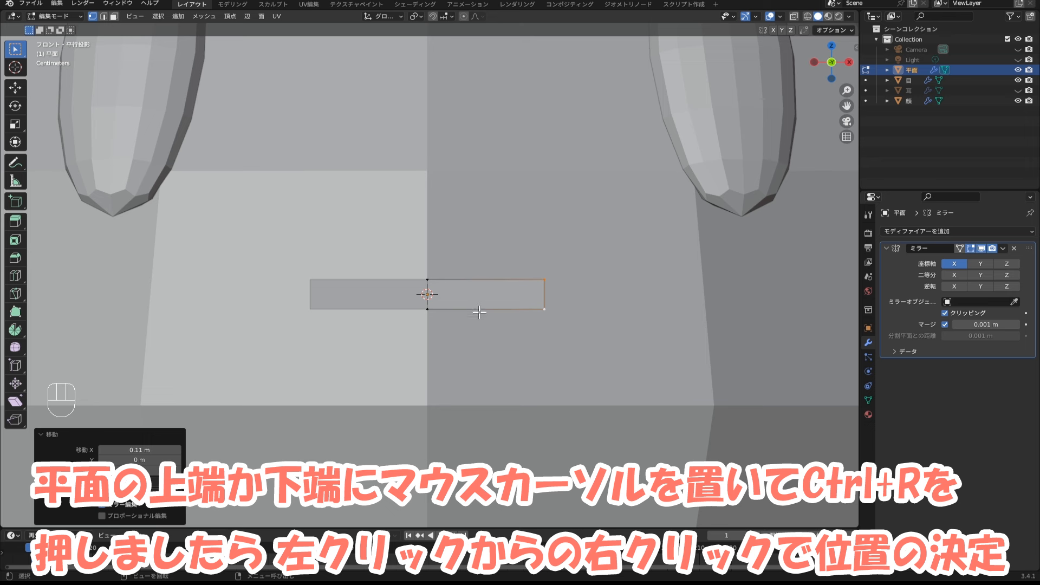
pyautogui.press('ctrl')
pyautogui.hotkey('ctrl', 'r')
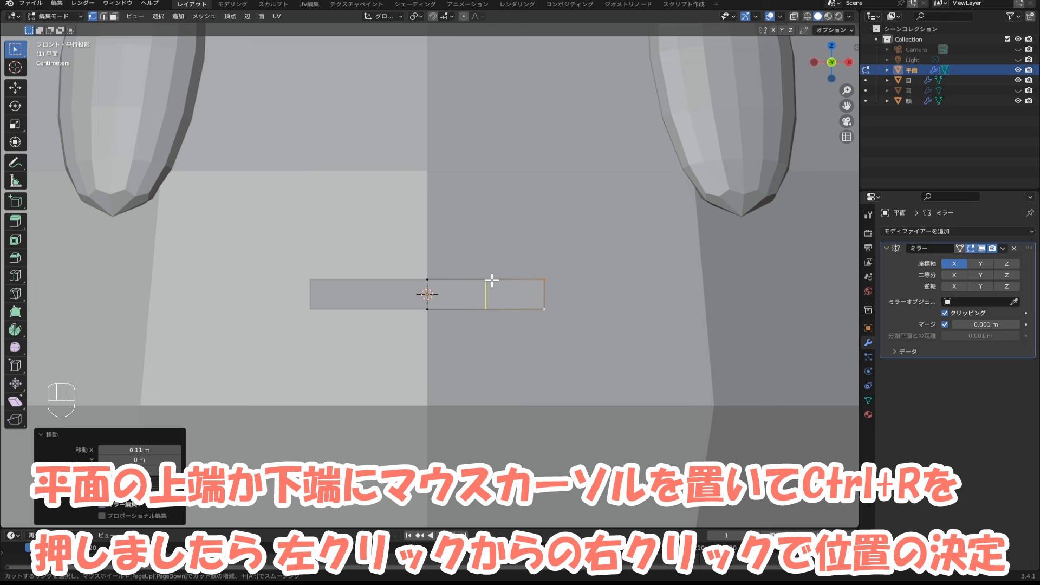
pyautogui.click(492, 280)
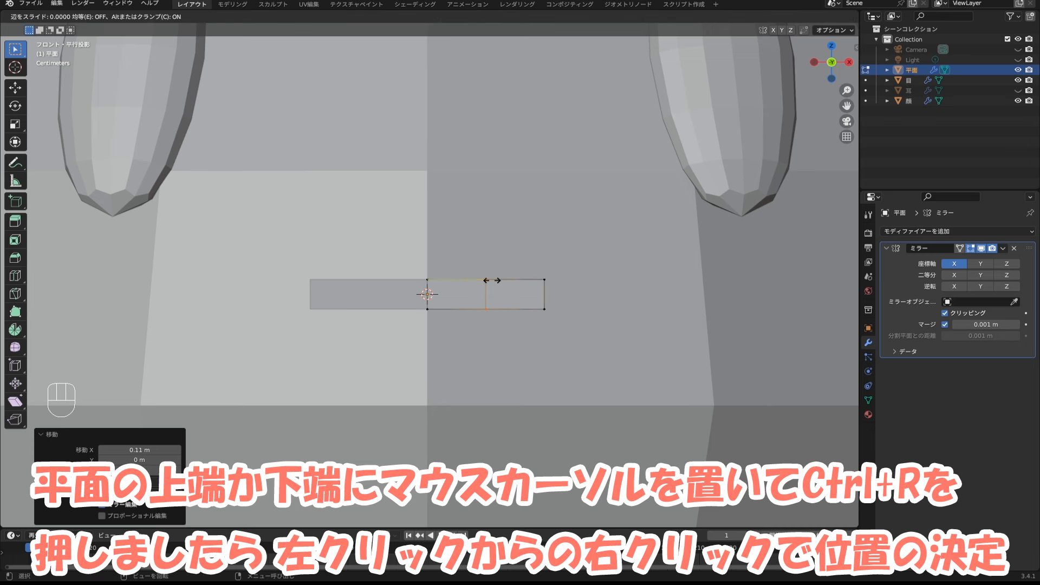
pyautogui.rightClick(492, 285)
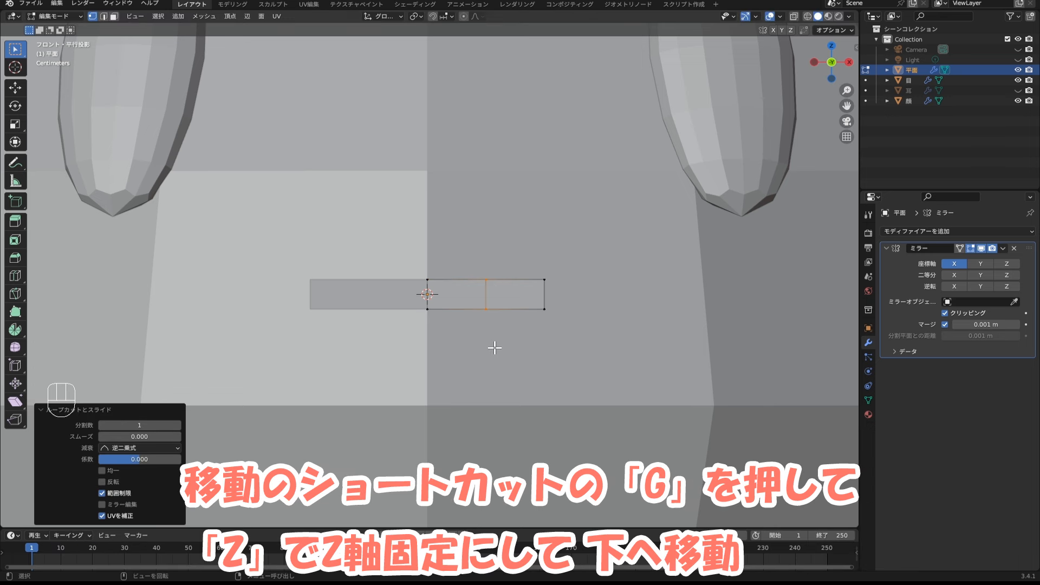
# Move the new loop-cut edge down along Z by -0.05 m to give the mouth a V shape on each side.
pyautogui.press('g')
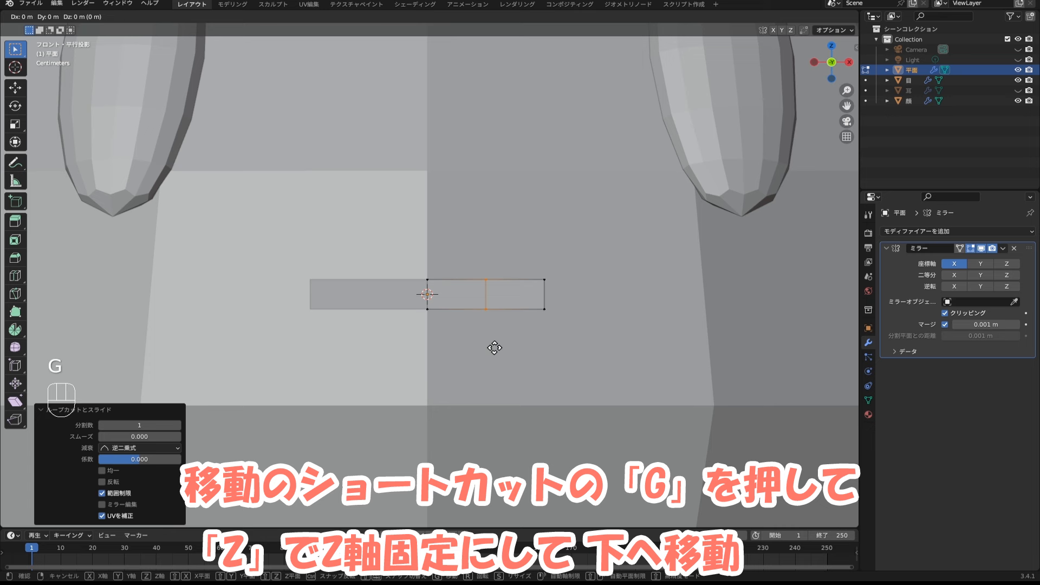
pyautogui.press('z')
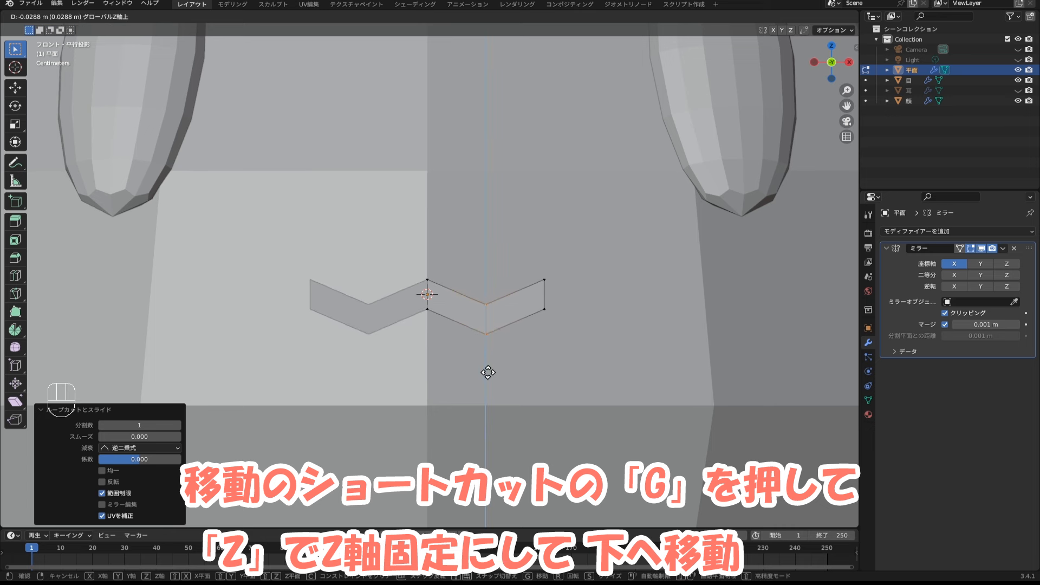
pyautogui.click(488, 374)
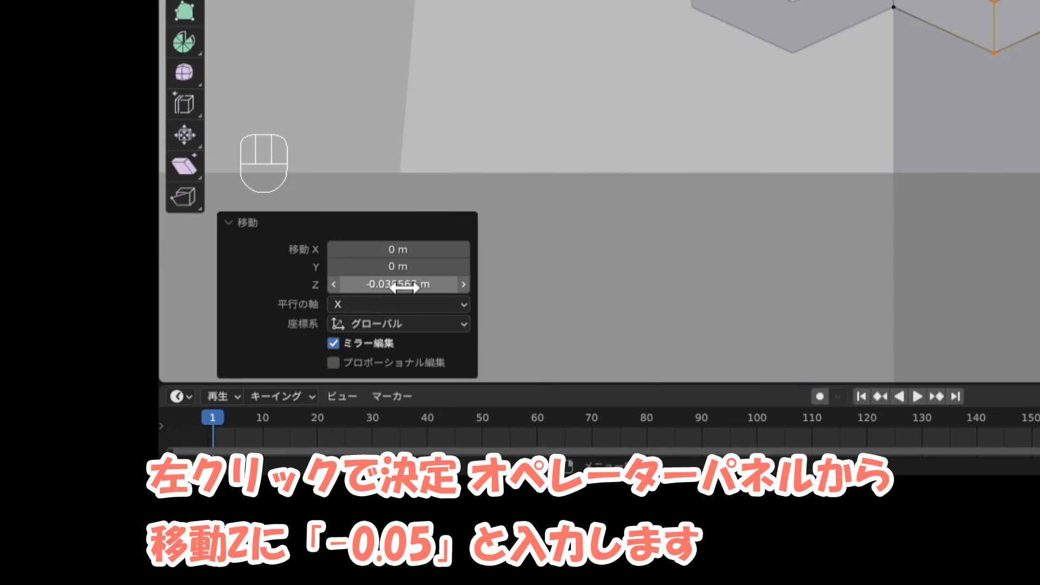
pyautogui.click(405, 287)
pyautogui.press('BackSpace')
pyautogui.press('BackSpace')
pyautogui.press('BackSpace')
pyautogui.press('BackSpace')
pyautogui.press('BackSpace')
pyautogui.press('BackSpace')
pyautogui.press('BackSpace')
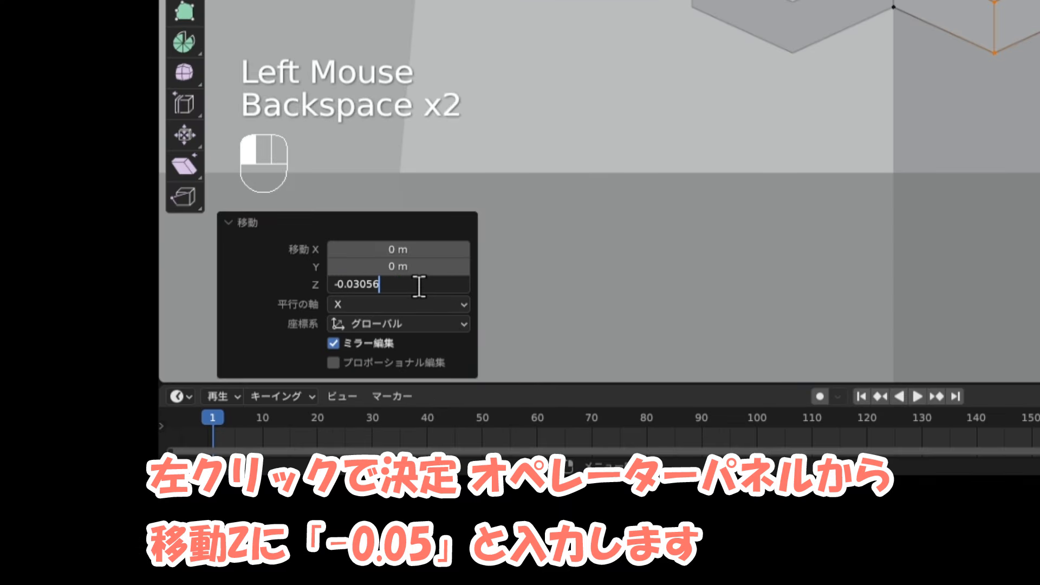
pyautogui.write('5')
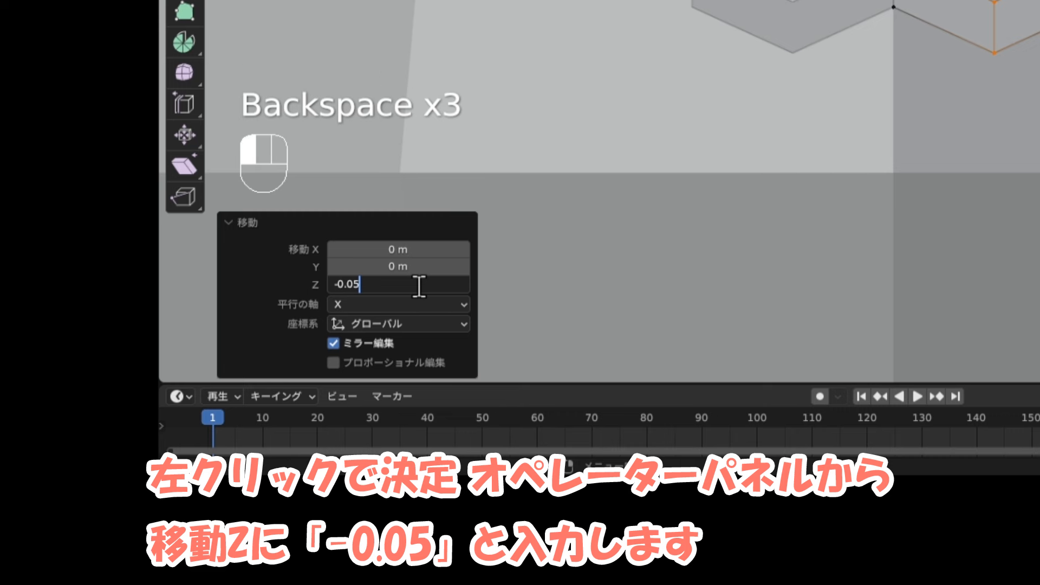
pyautogui.press('Return')
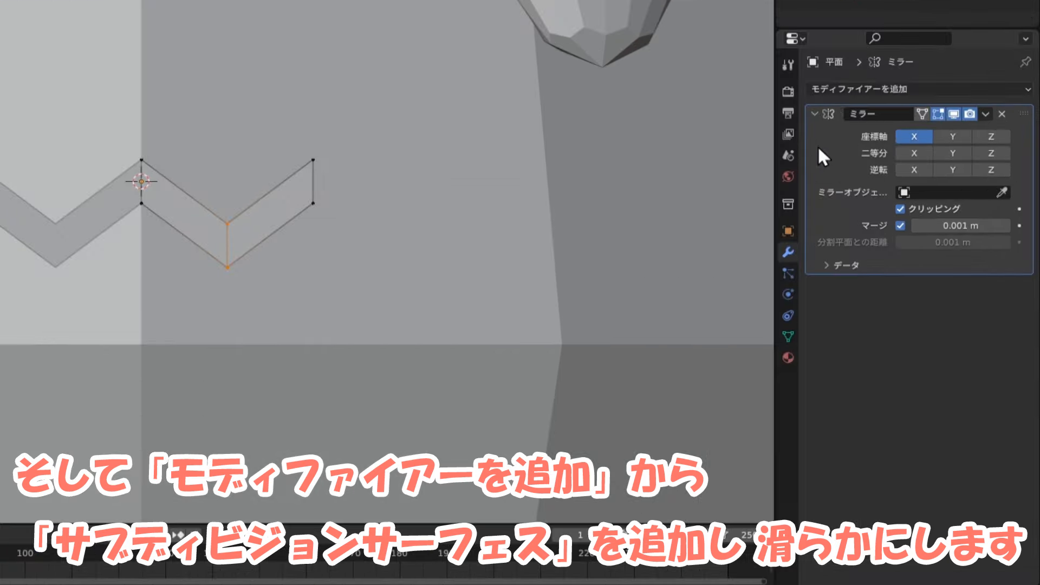
# Add a Subdivision Surface modifier to the mouth and crease its centre edge with a factor of 1.000.
pyautogui.click(843, 92)
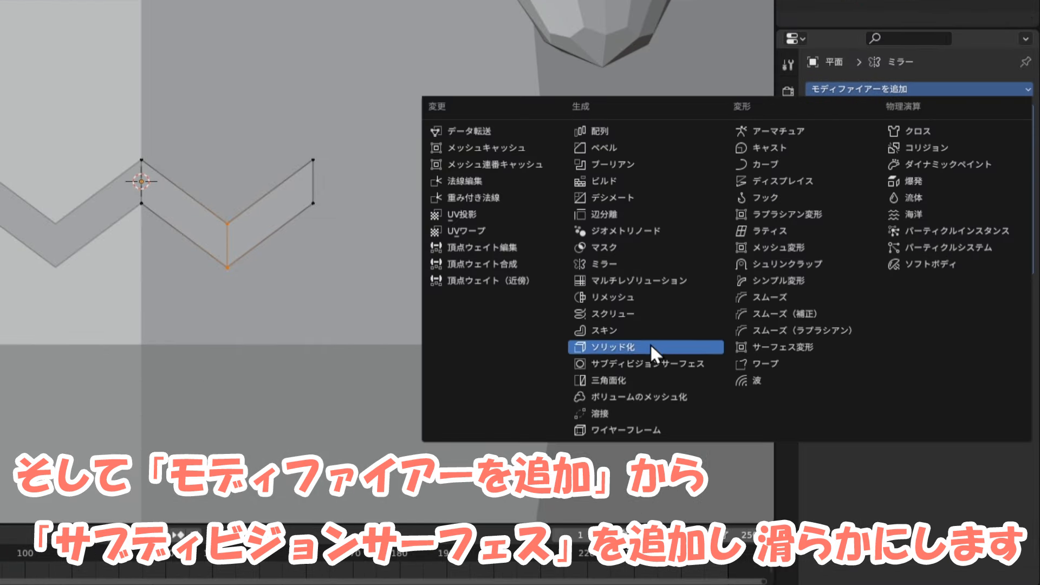
pyautogui.click(652, 364)
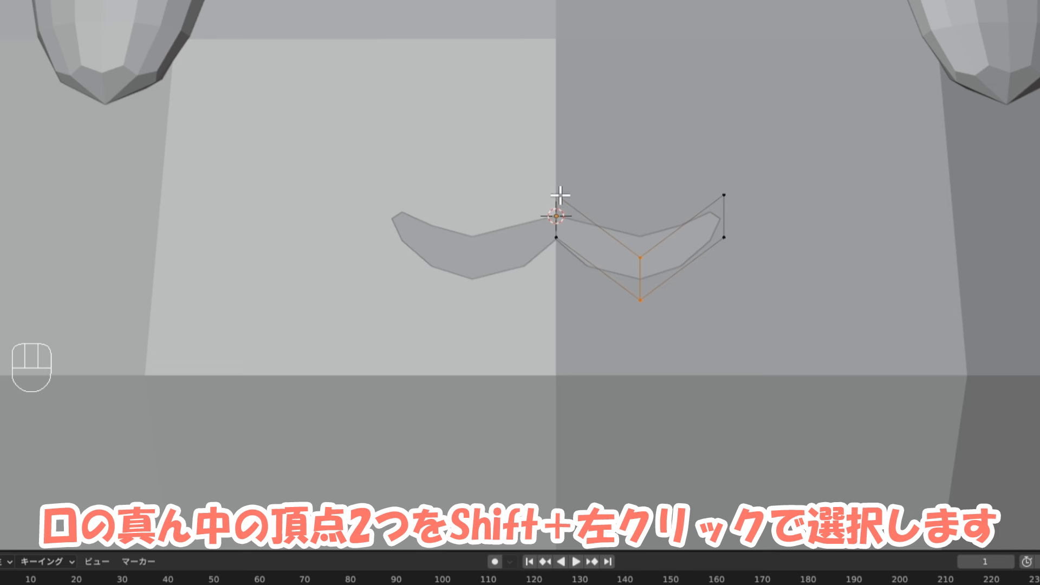
pyautogui.click(558, 195)
pyautogui.keyDown('shift'); pyautogui.click(557, 238); pyautogui.keyUp('shift')
pyautogui.keyDown('shift'); pyautogui.click(557, 241); pyautogui.keyUp('shift')
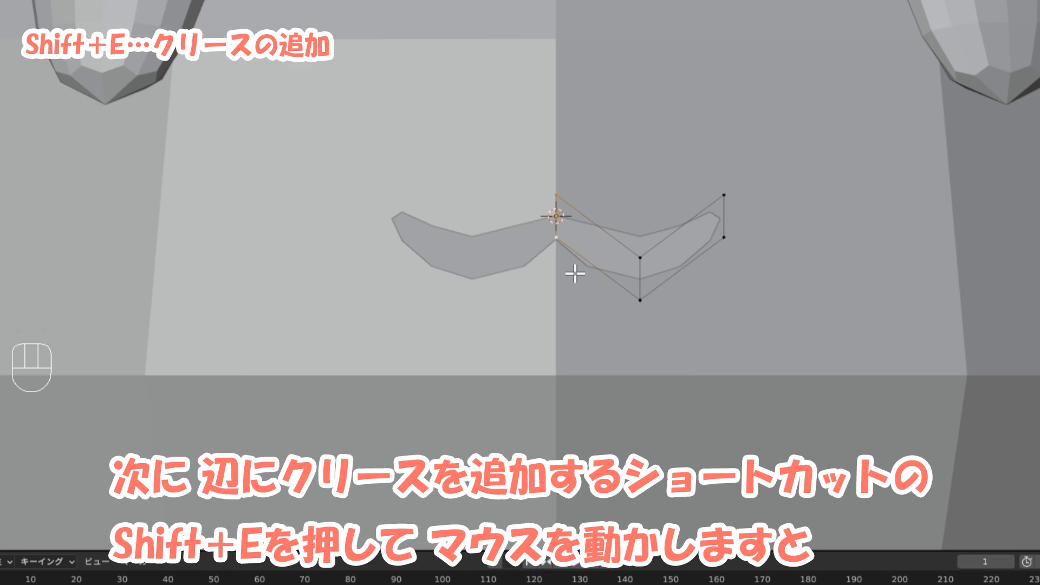
pyautogui.press('shift')
pyautogui.hotkey('shift', 'e')
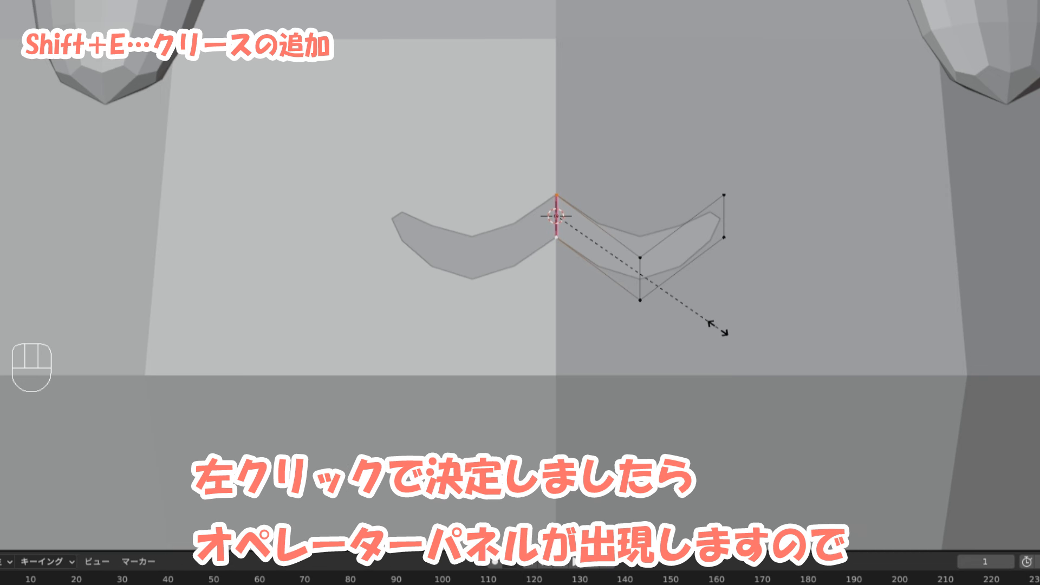
pyautogui.click(717, 327)
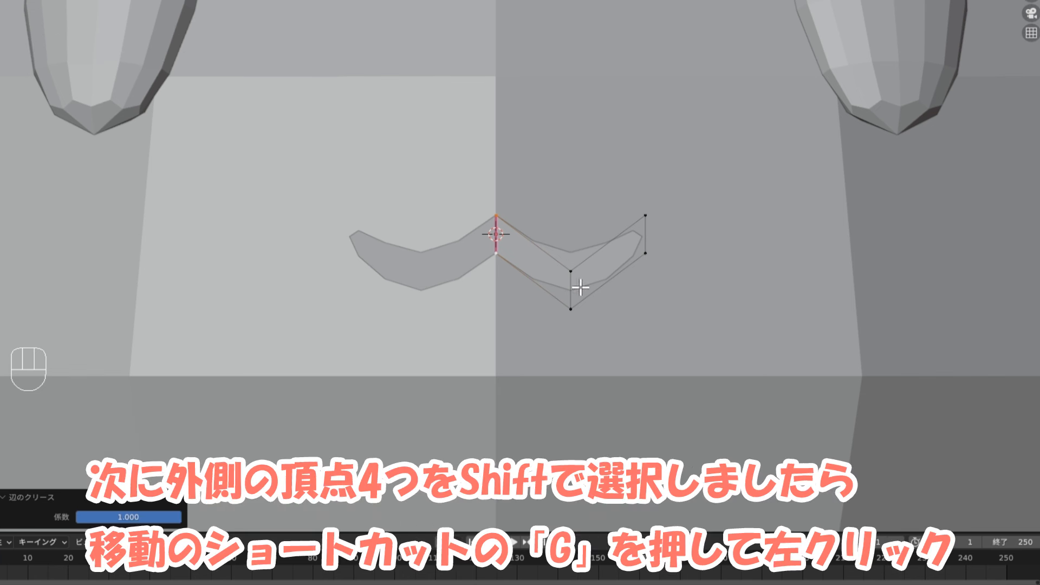
# Move the four outer vertices of the mouth's right half by 0.005 m along Y.
pyautogui.click(646, 253)
pyautogui.keyDown('shift'); pyautogui.click(646, 217); pyautogui.keyUp('shift')
pyautogui.keyDown('shift'); pyautogui.click(576, 272); pyautogui.keyUp('shift')
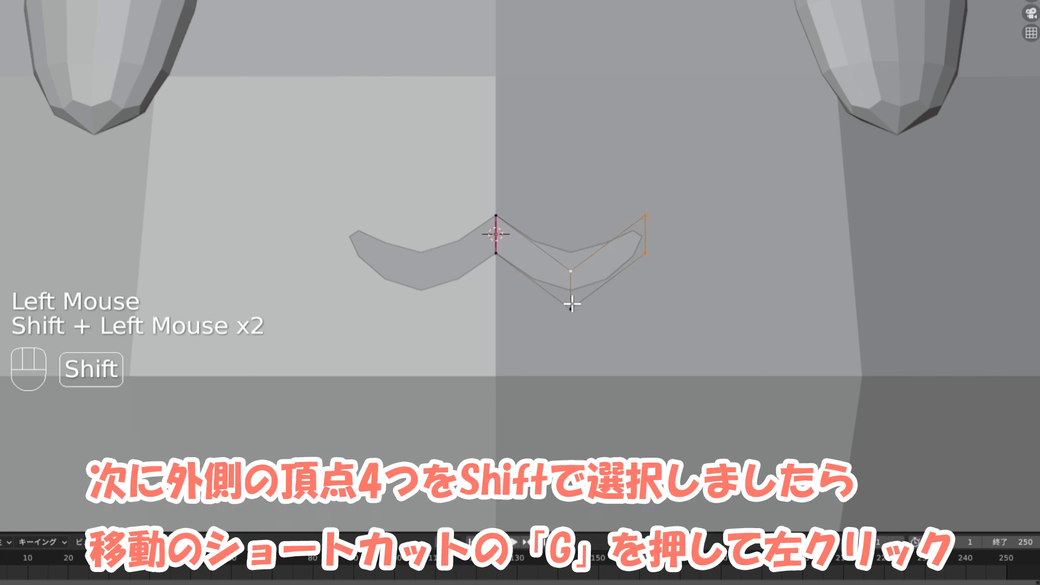
pyautogui.keyDown('shift'); pyautogui.click(572, 307); pyautogui.keyUp('shift')
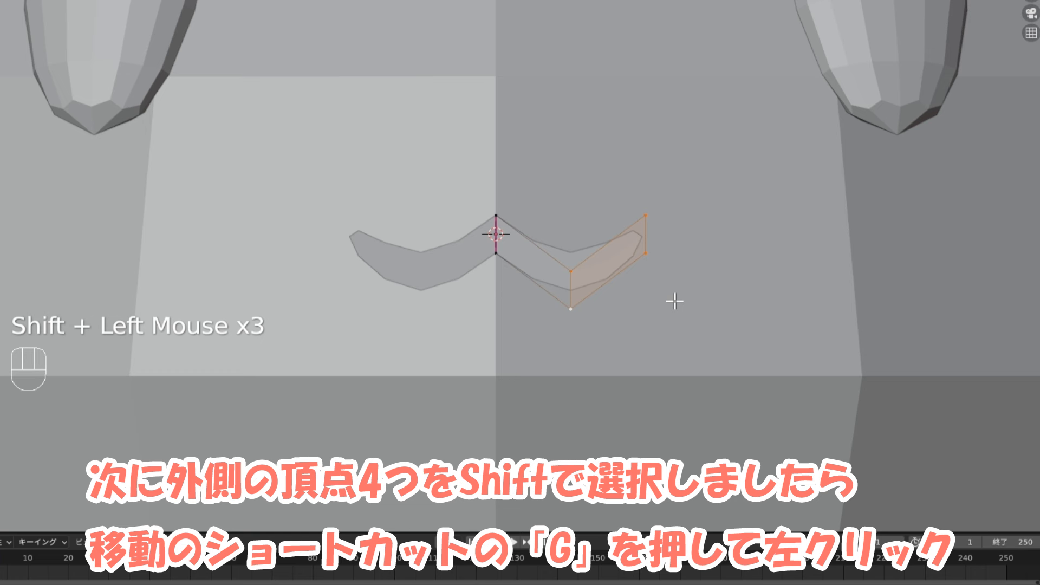
pyautogui.press('g')
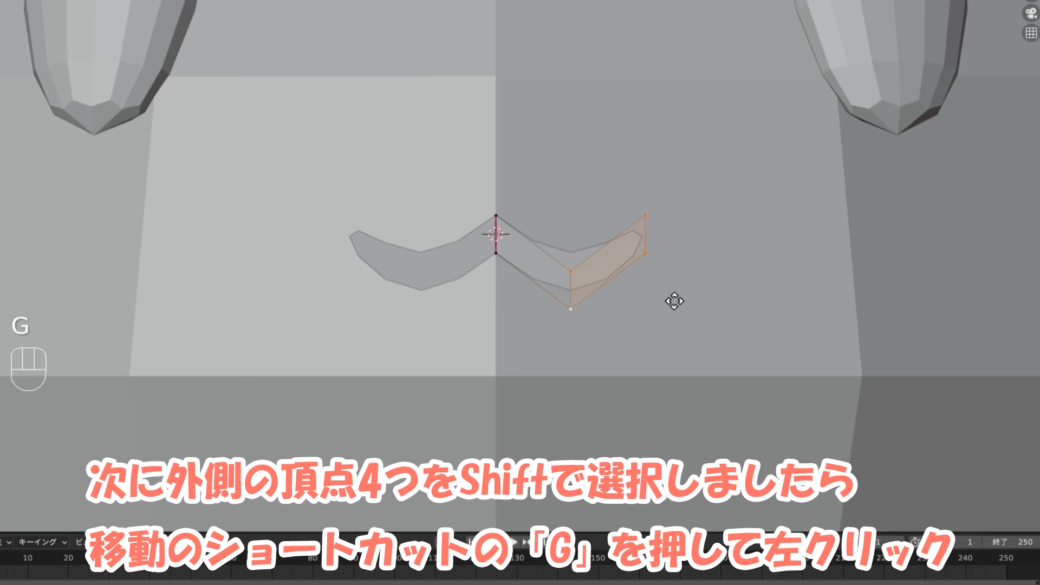
pyautogui.click(675, 301)
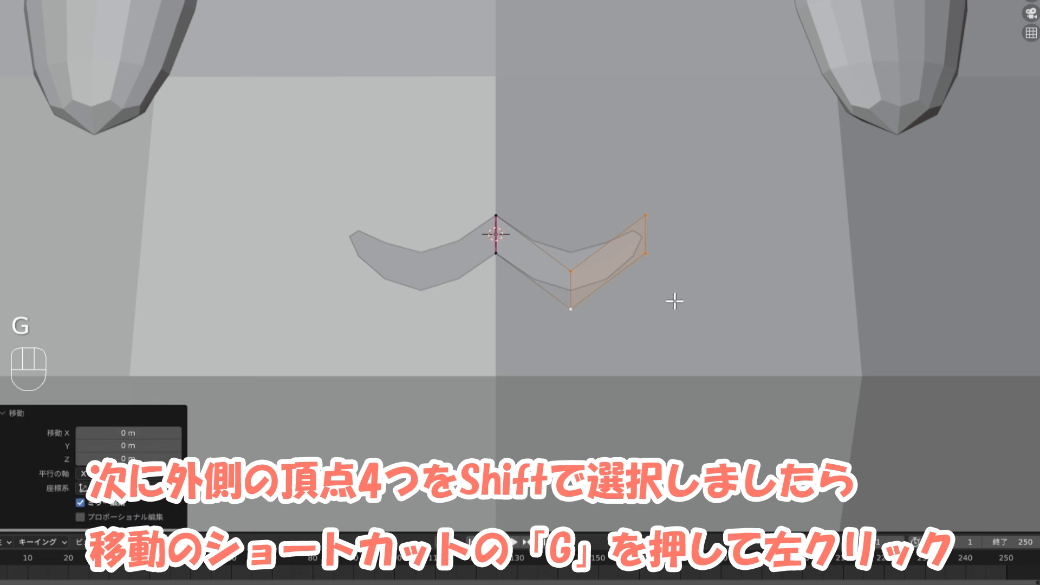
pyautogui.click(127, 445)
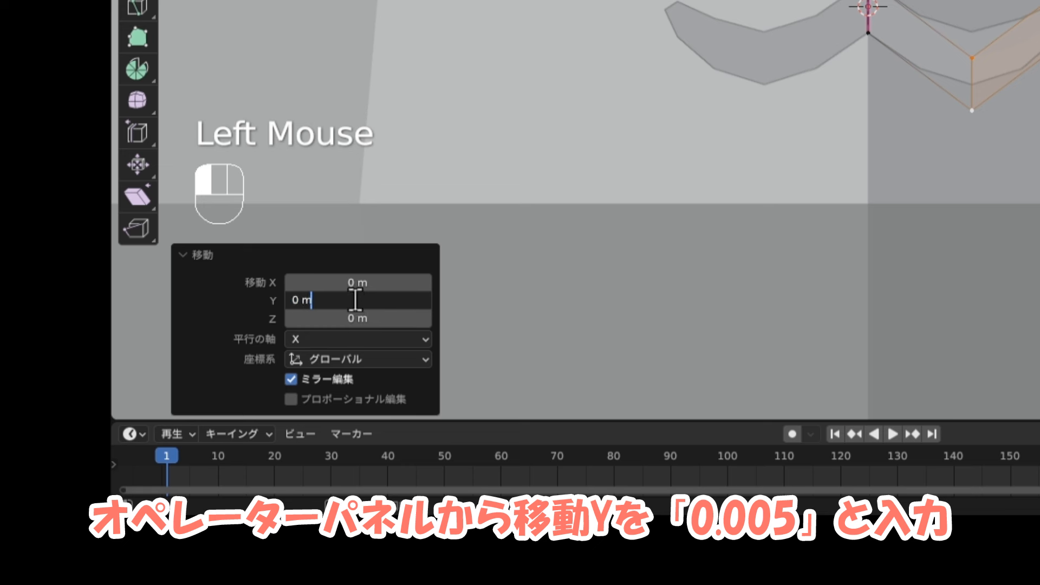
pyautogui.press('BackSpace')
pyautogui.write('.005')
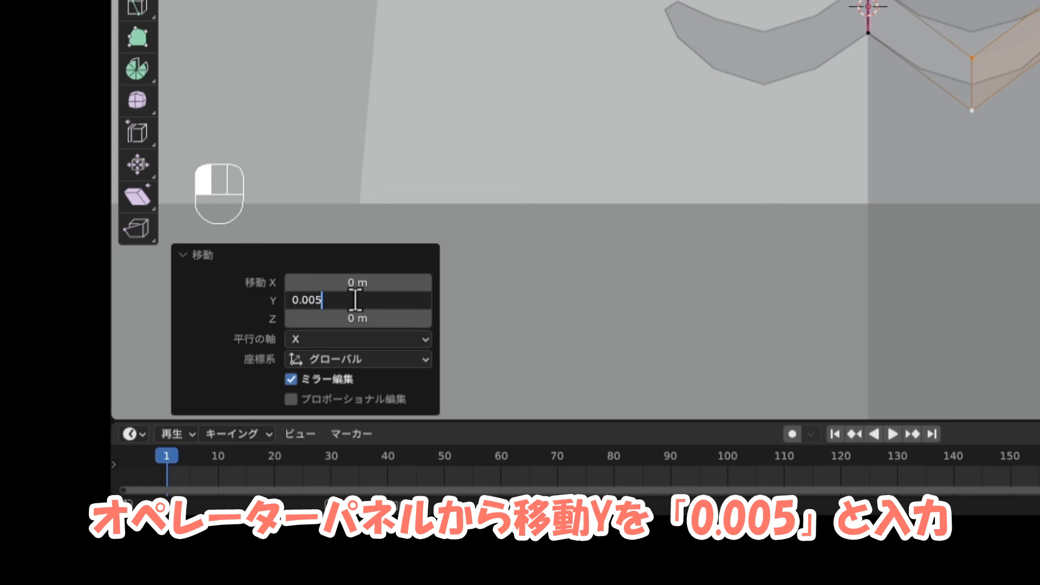
pyautogui.press('Return')
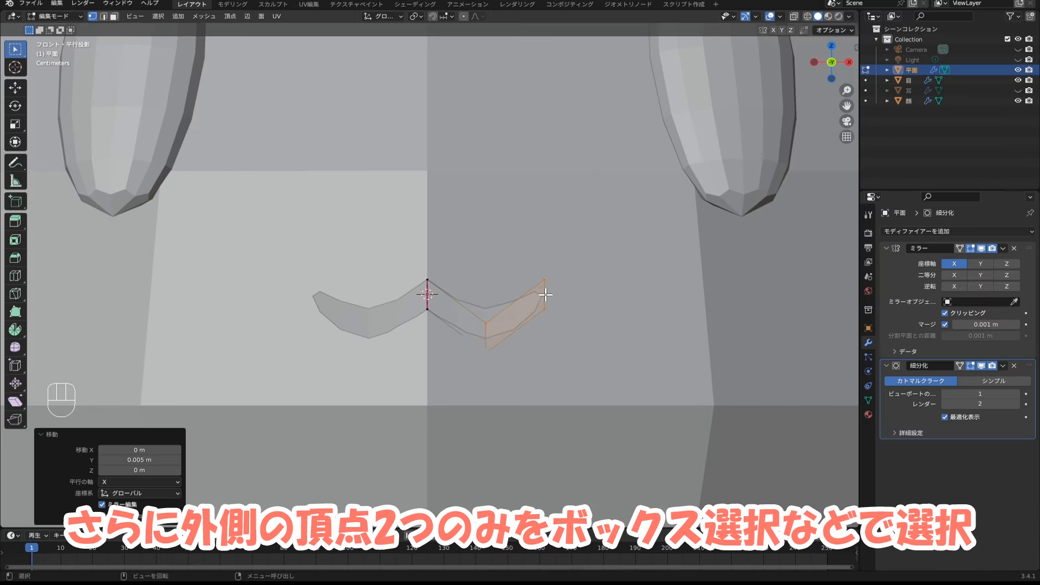
# Move the two outermost vertices of the mouth's right half by 0.01 m along Y.
pyautogui.moveTo(600, 347); pyautogui.dragTo(529, 259)
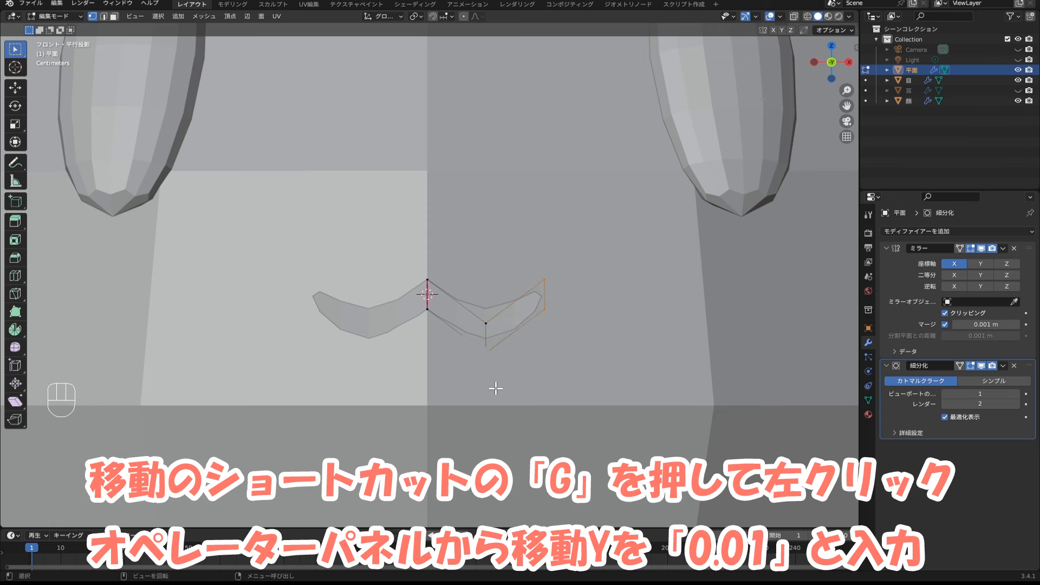
pyautogui.press('g')
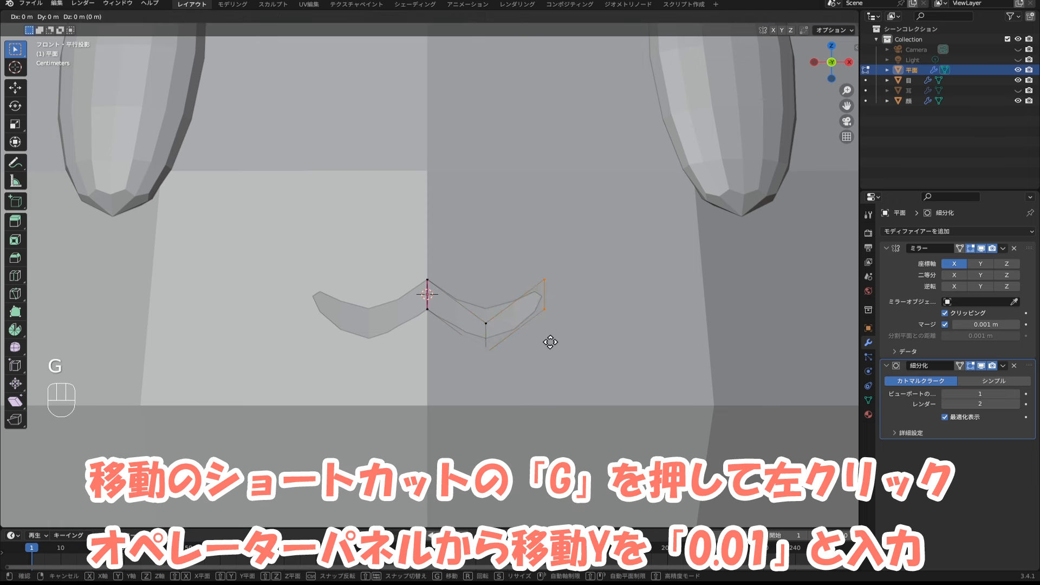
pyautogui.click(550, 342)
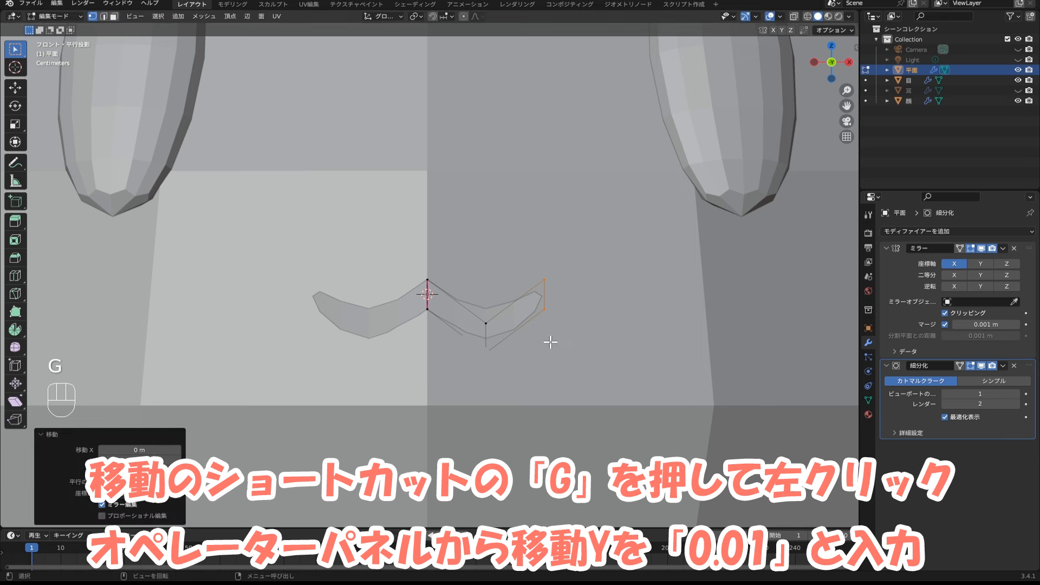
pyautogui.click(145, 460)
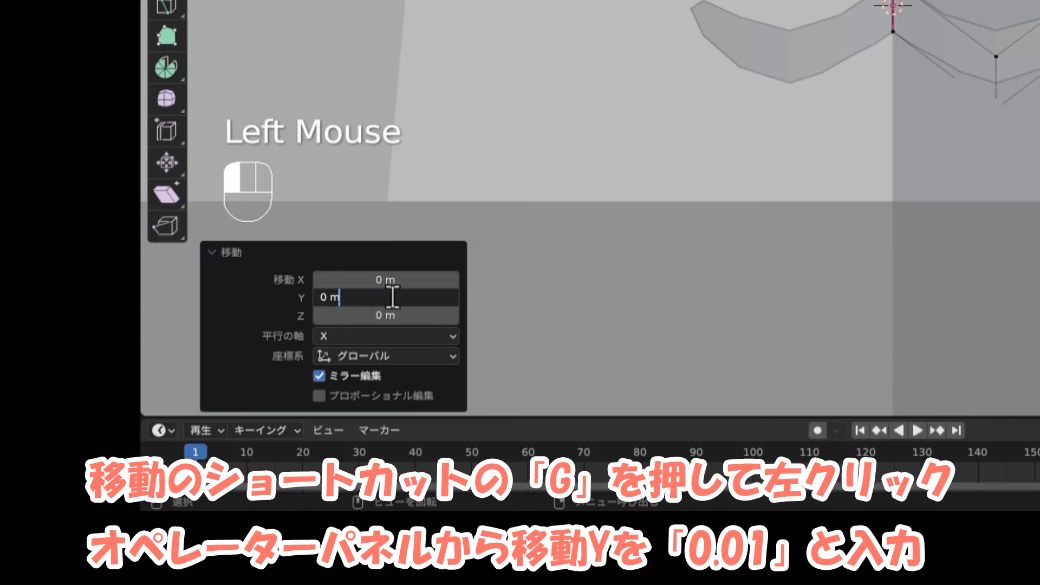
pyautogui.press('BackSpace')
pyautogui.press('BackSpace')
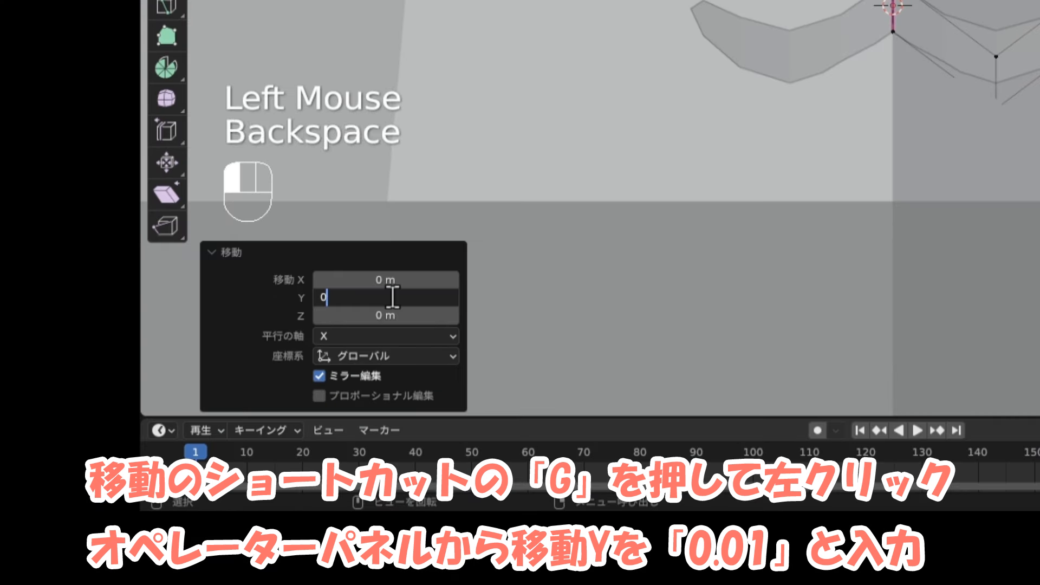
pyautogui.write('.01')
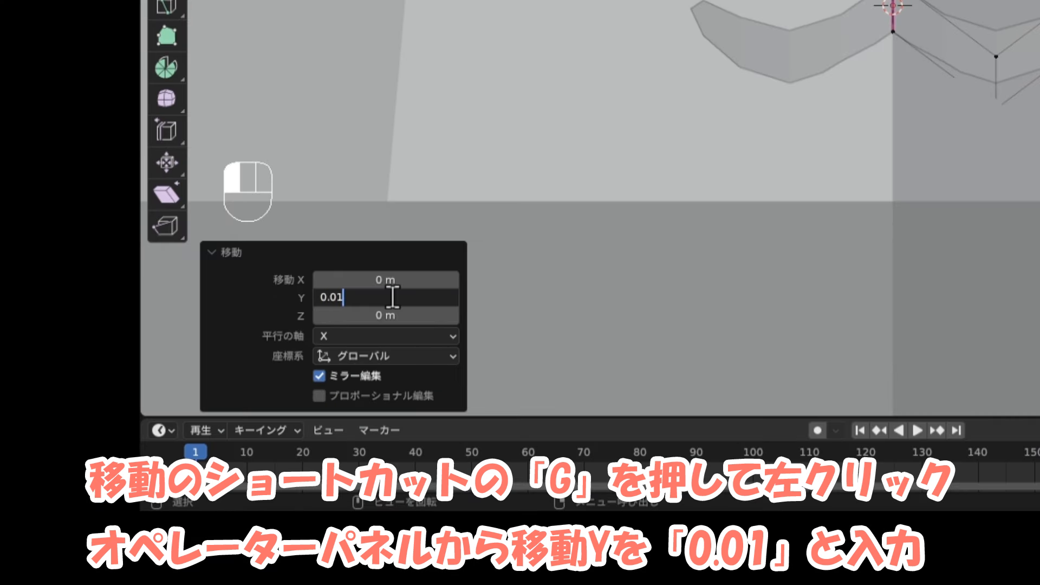
pyautogui.press('Return')
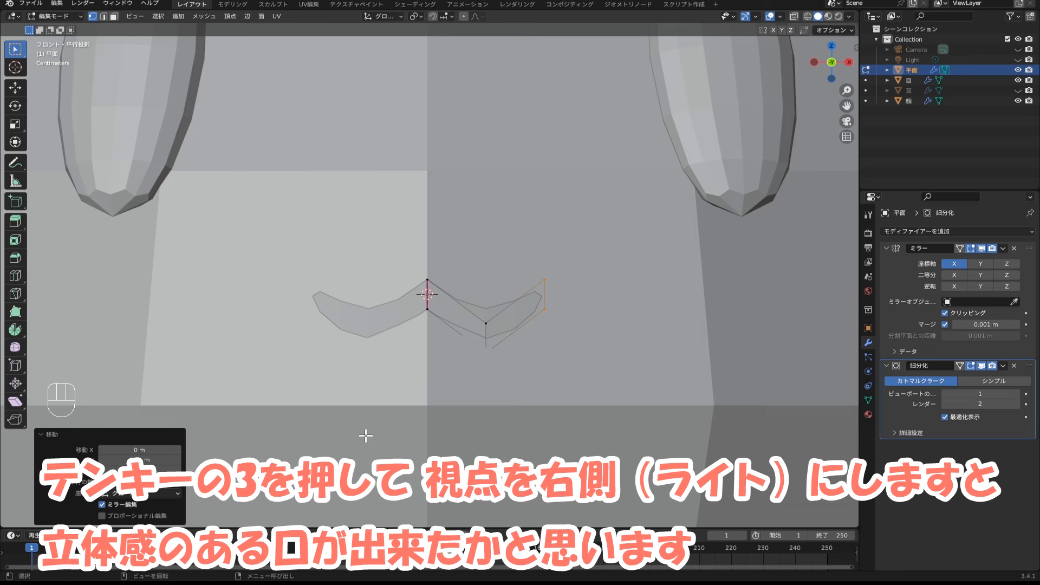
# From the right side view, extrude the whole mouth mesh 0.015 m along its normal to give it thickness.
pyautogui.press('KP_3')
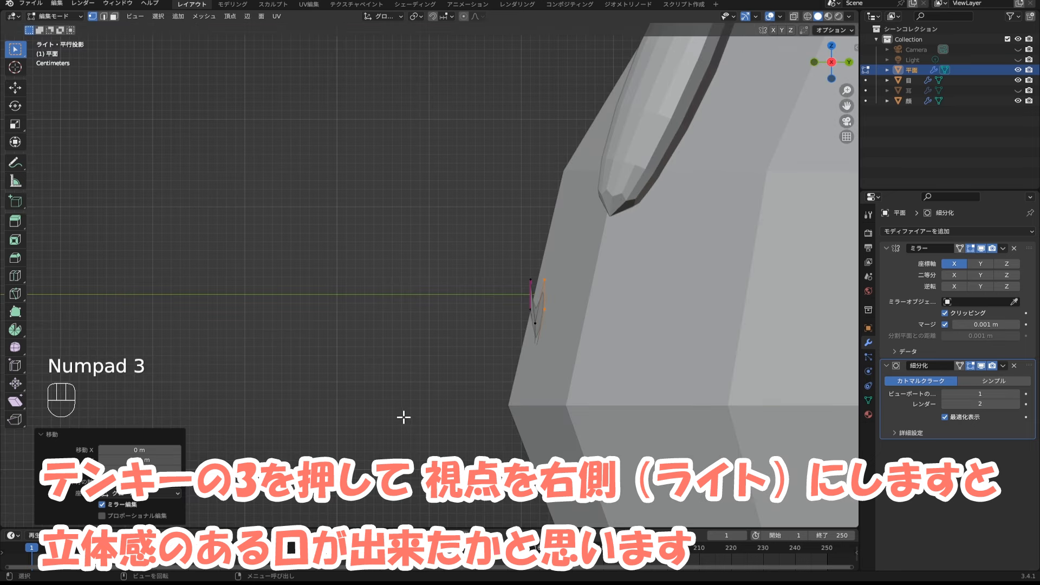
pyautogui.keyDown('shift'); pyautogui.moveTo(404, 417); pyautogui.dragTo(440, 367, button='middle'); pyautogui.keyUp('shift')
pyautogui.scroll(2, 425, 378)
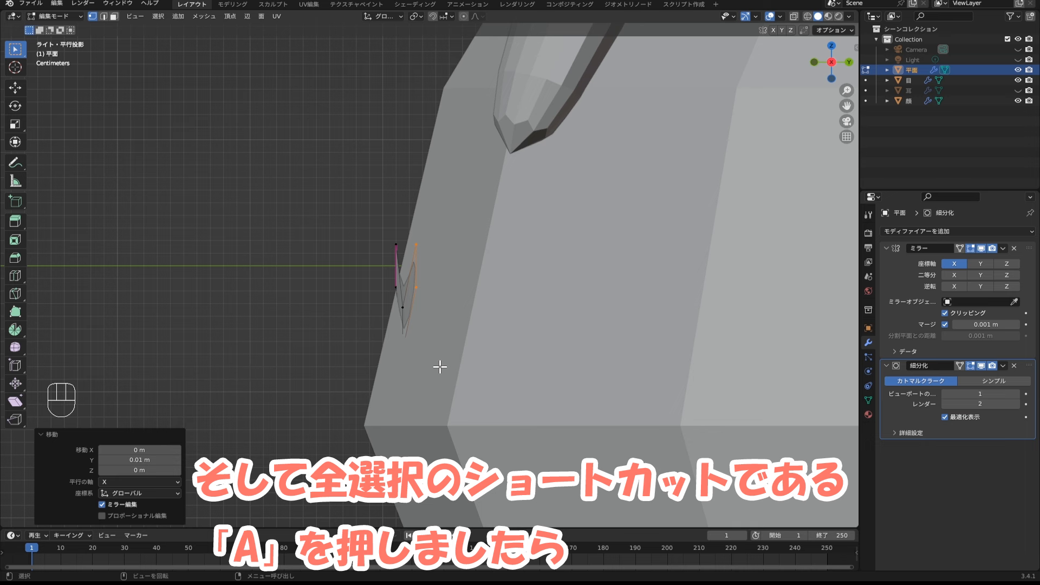
pyautogui.press('a')
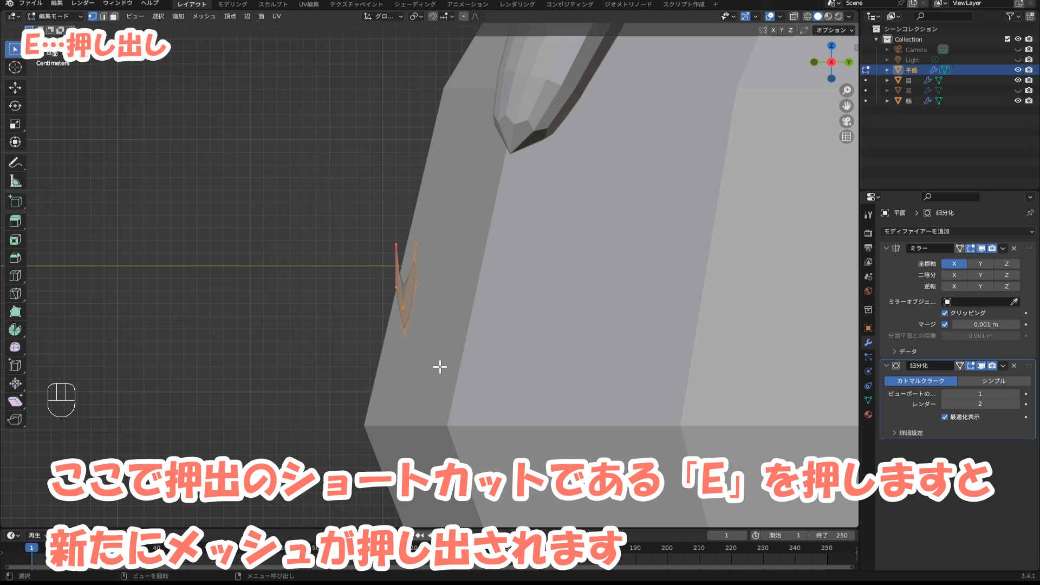
pyautogui.press('e')
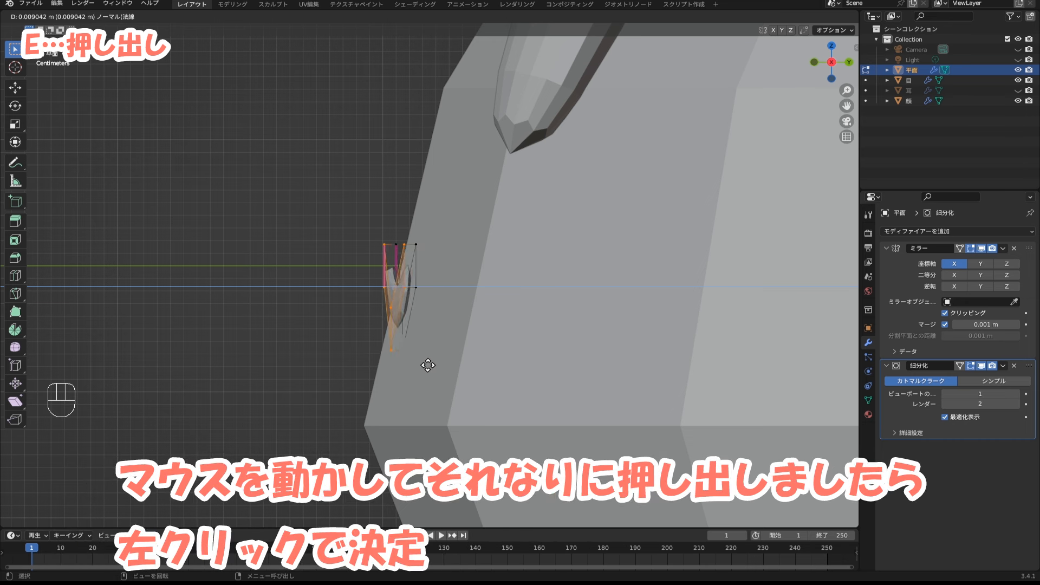
pyautogui.click(428, 365)
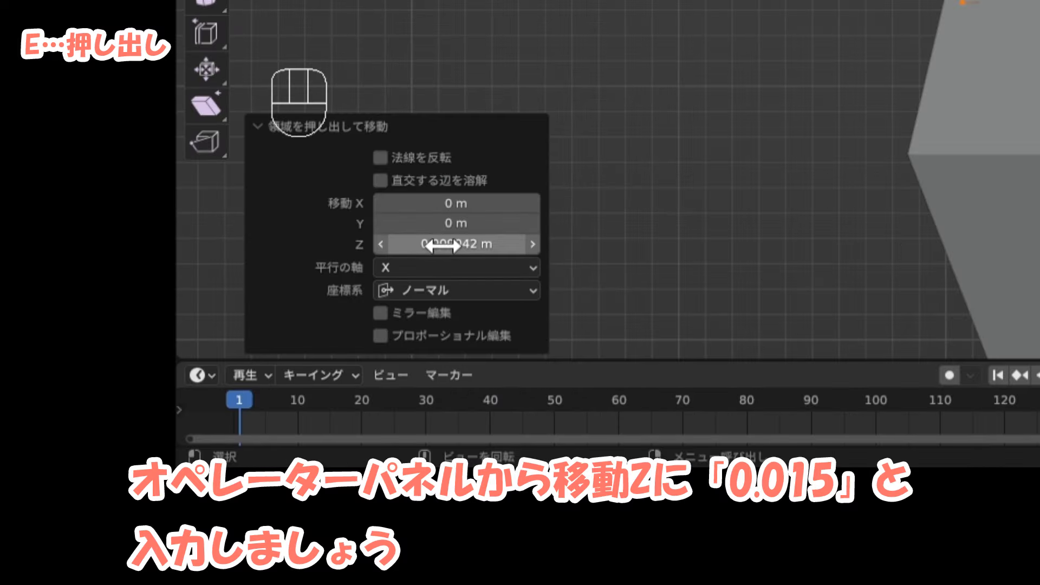
pyautogui.click(480, 245)
pyautogui.press('BackSpace')
pyautogui.press('BackSpace')
pyautogui.press('BackSpace')
pyautogui.write('0.015')
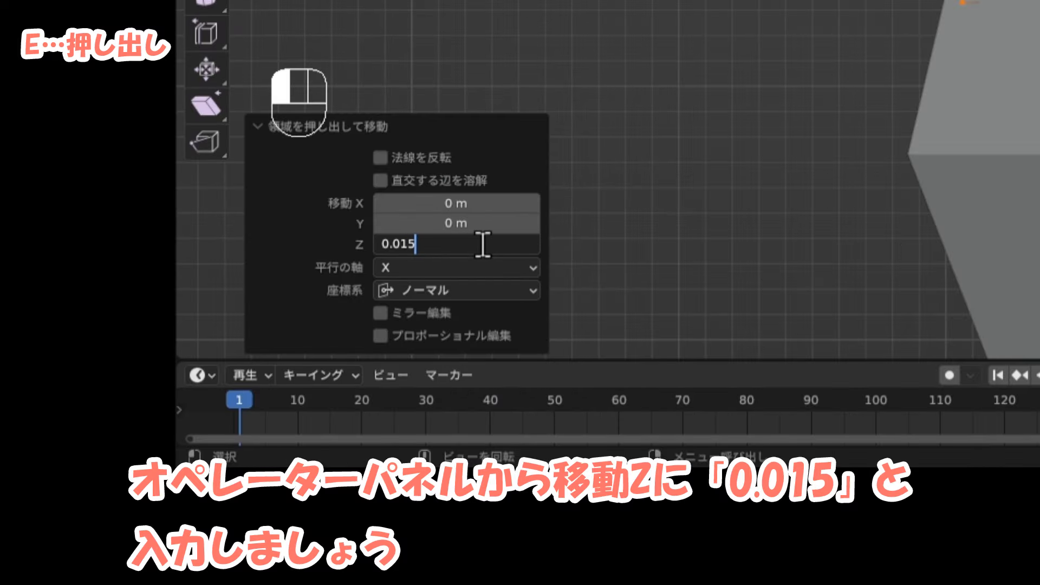
pyautogui.press('Return')
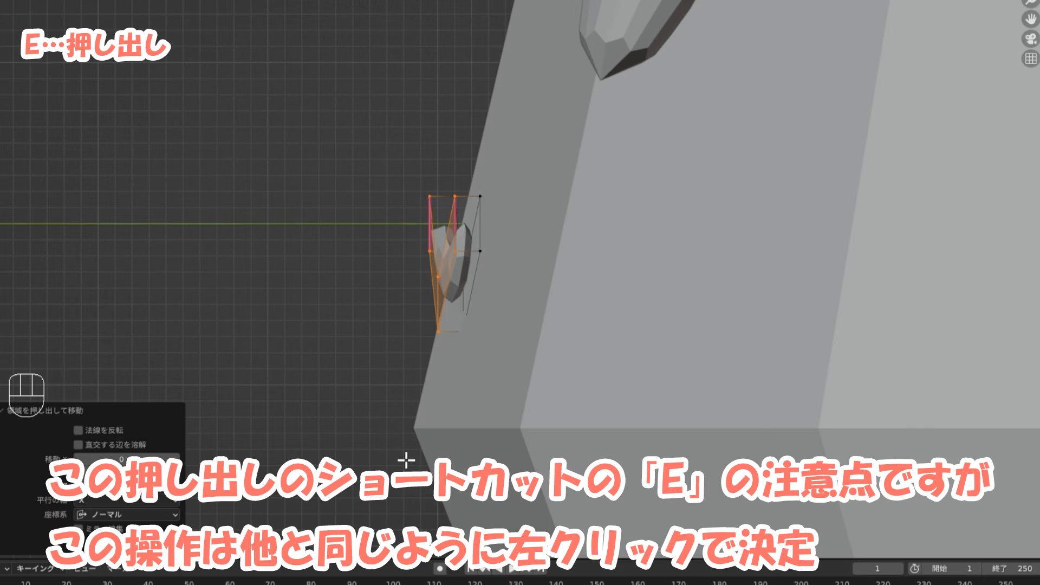
pyautogui.scroll(2, 434, 358)
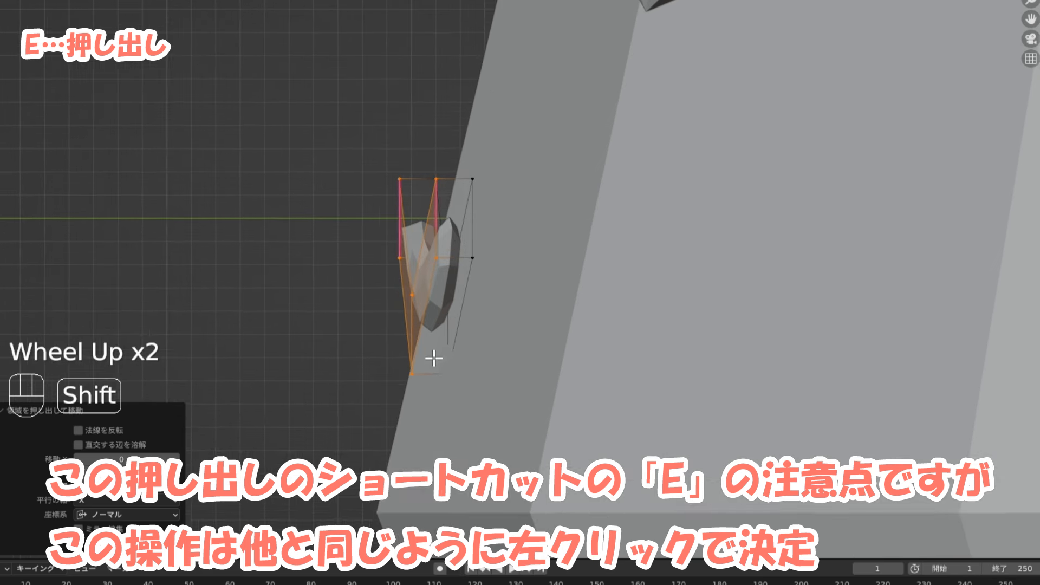
pyautogui.keyDown('shift'); pyautogui.moveTo(434, 358); pyautogui.dragTo(537, 311, button='middle'); pyautogui.keyUp('shift')
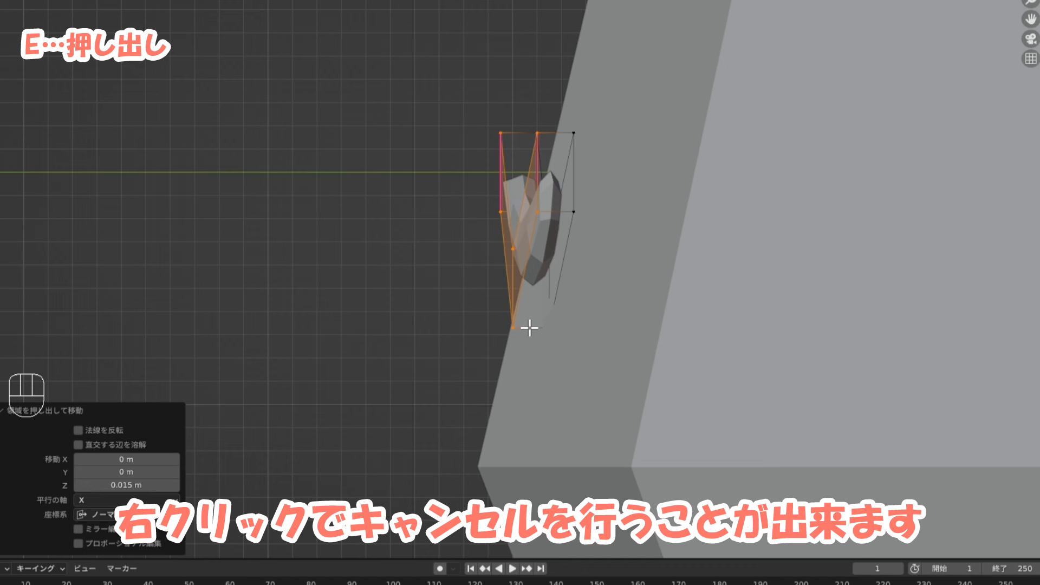
pyautogui.press('e')
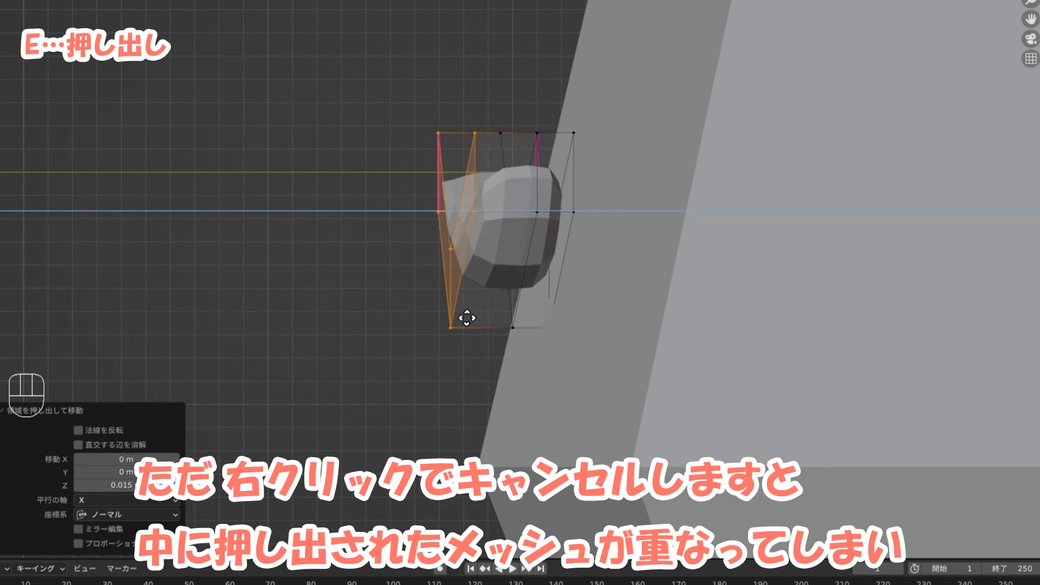
pyautogui.rightClick(467, 318)
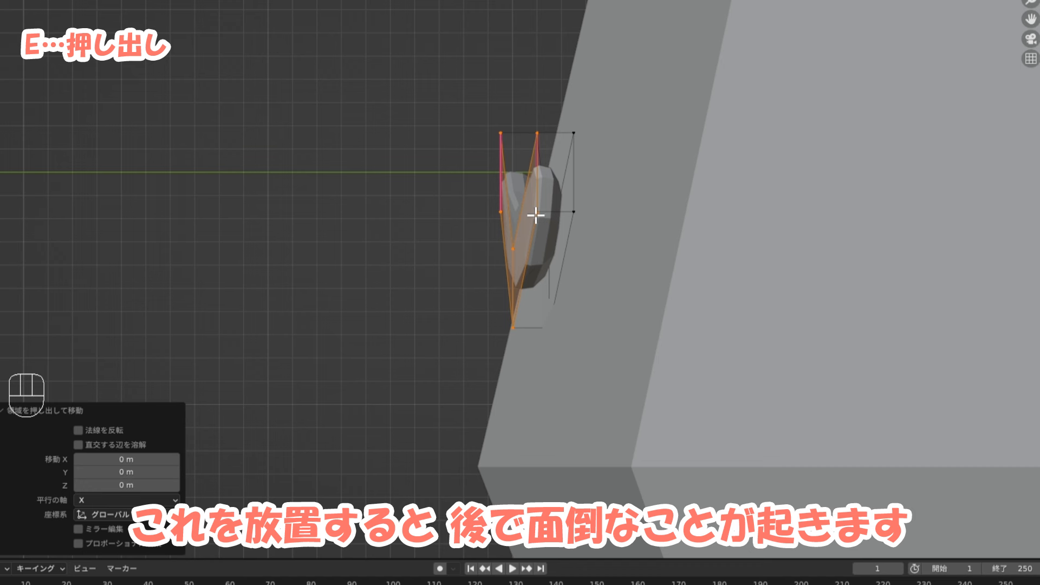
pyautogui.click(536, 214)
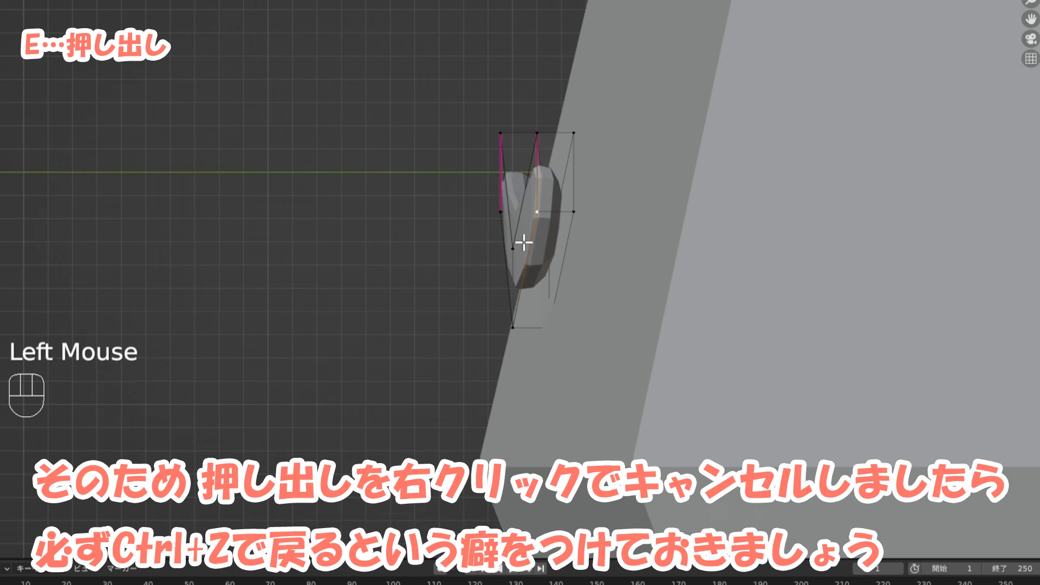
pyautogui.press('e')
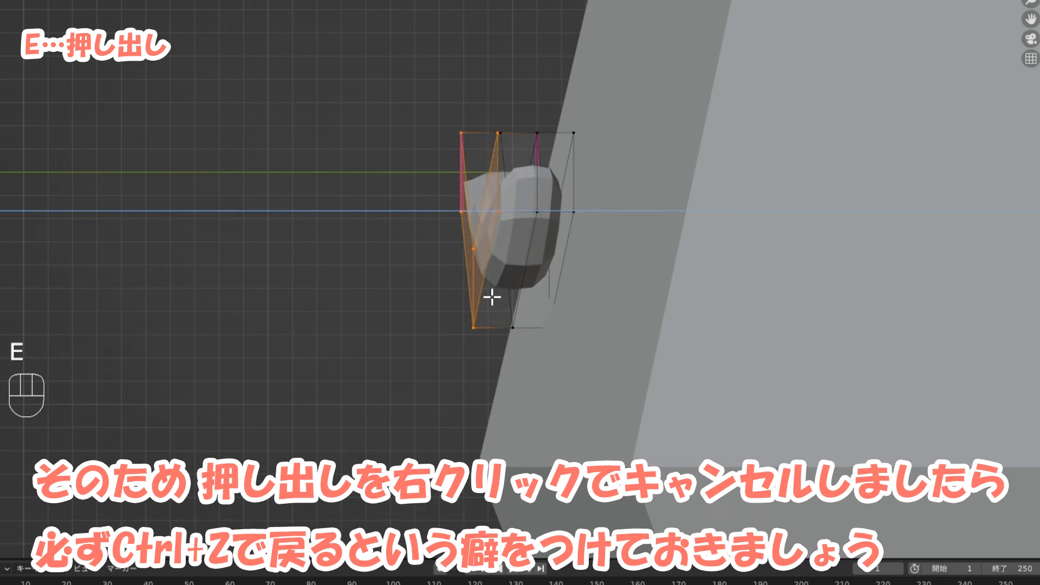
pyautogui.rightClick(492, 296)
pyautogui.press('ctrl')
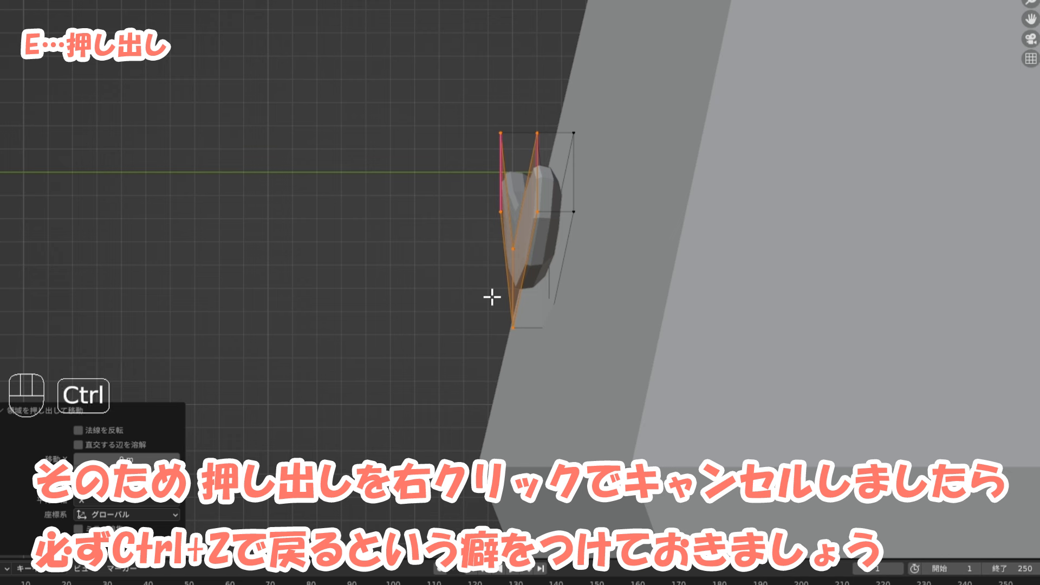
pyautogui.hotkey('ctrl', 'z')
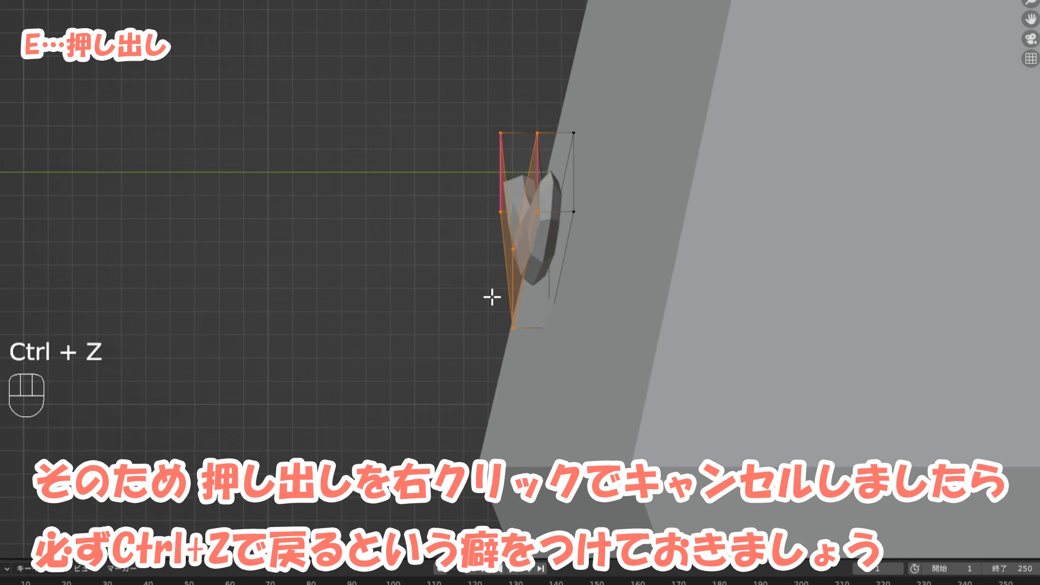
pyautogui.click(536, 219)
pyautogui.press('g')
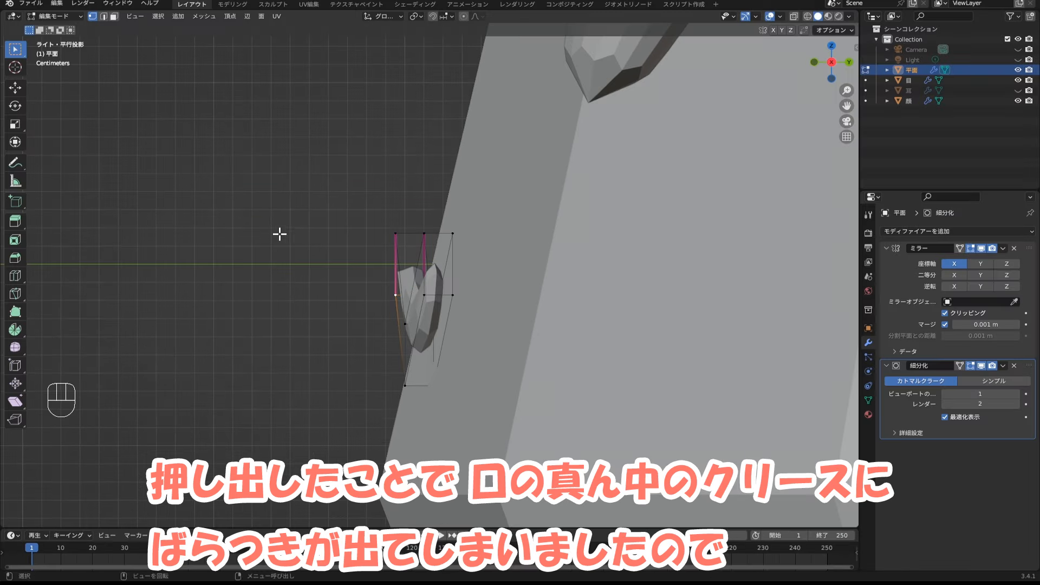
# Crease the whole centre edge loop of the extruded mouth with a factor of 1.000.
pyautogui.moveTo(279, 233); pyautogui.dragTo(356, 249, button='middle')
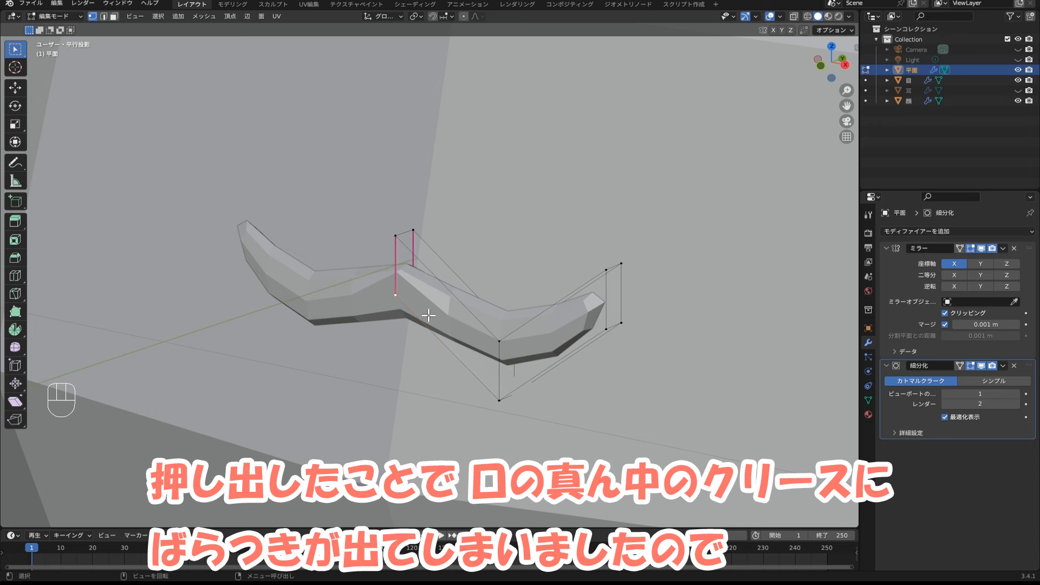
pyautogui.keyDown('alt'); pyautogui.click(396, 264); pyautogui.keyUp('alt')
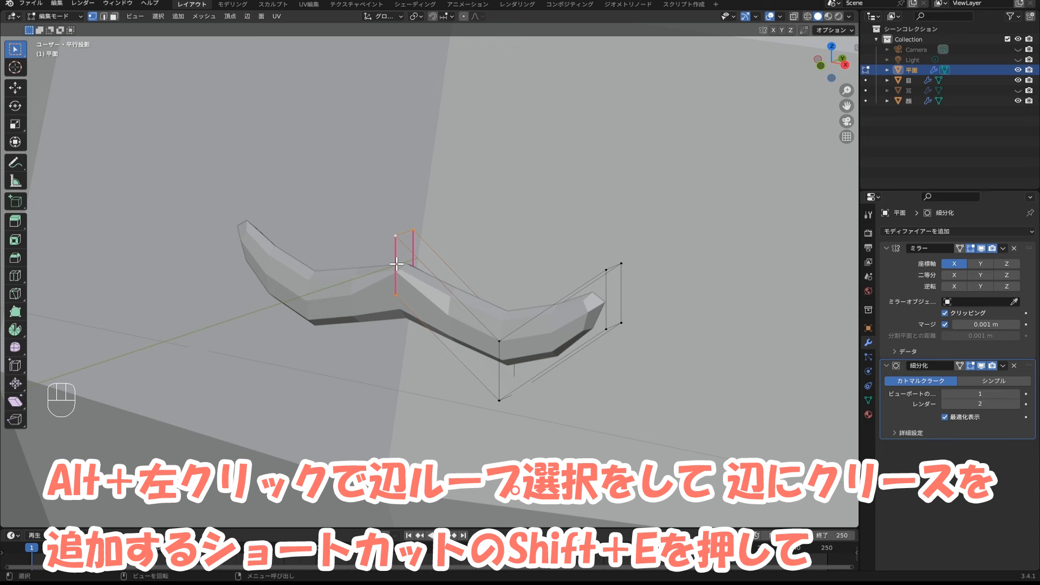
pyautogui.press('shift')
pyautogui.hotkey('shift', 'e')
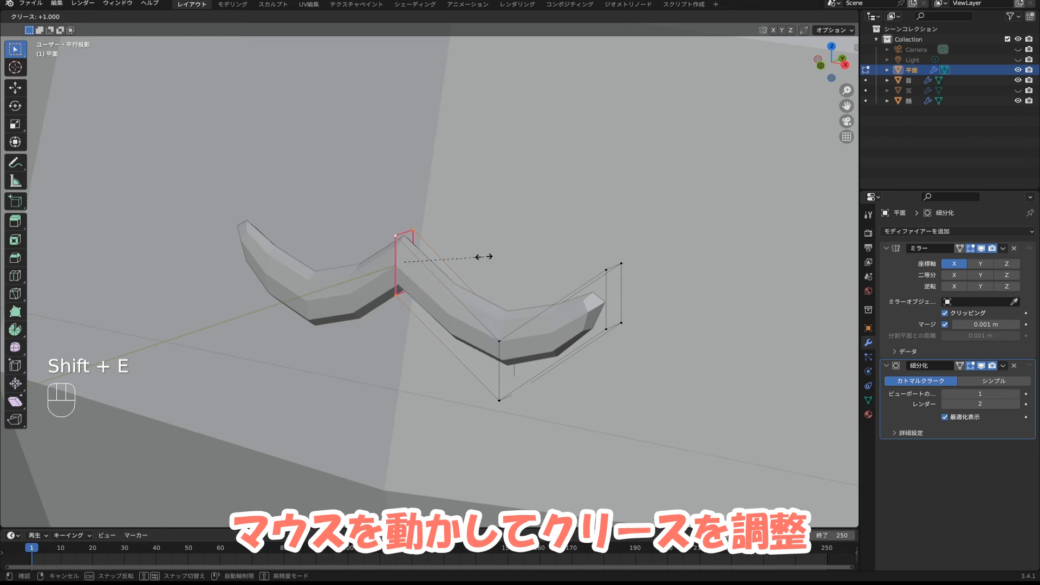
pyautogui.click(523, 249)
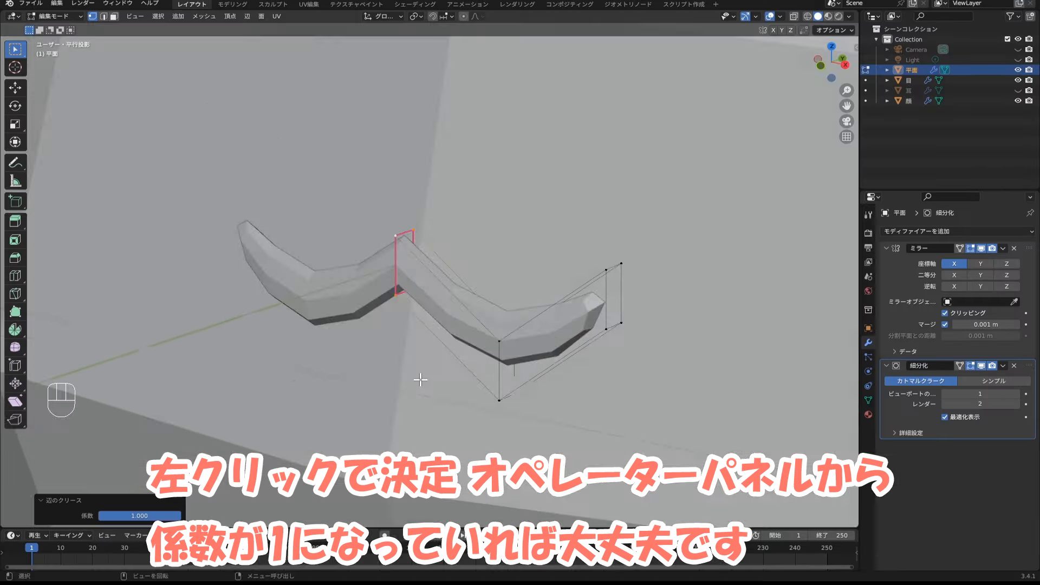
# Rename the mouth's plane object as 口.
pyautogui.moveTo(421, 376); pyautogui.dragTo(423, 399, button='middle')
pyautogui.scroll(-4, 449, 379)
pyautogui.scroll(-1, 422, 402)
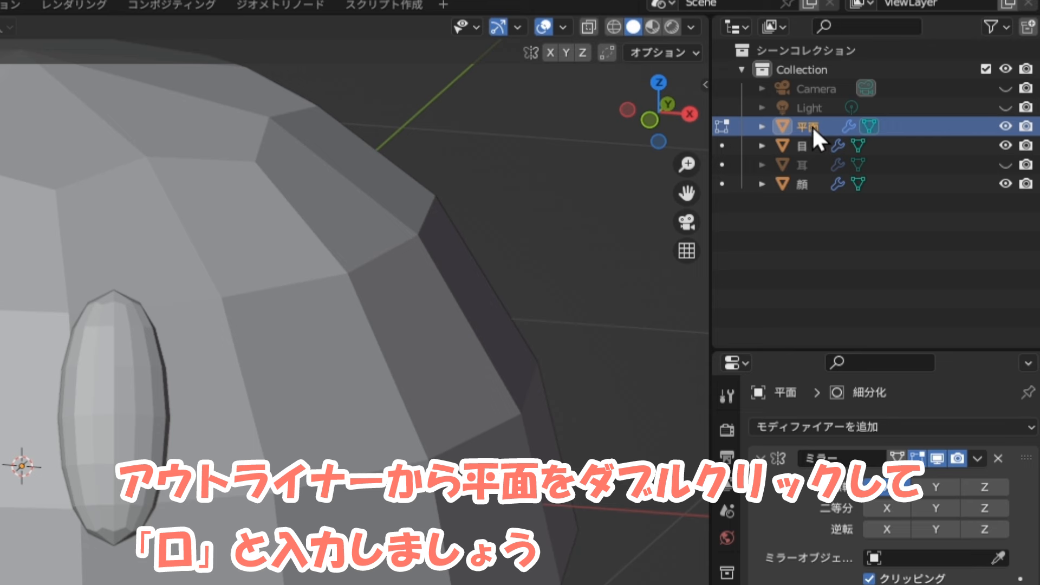
pyautogui.doubleClick(812, 126)
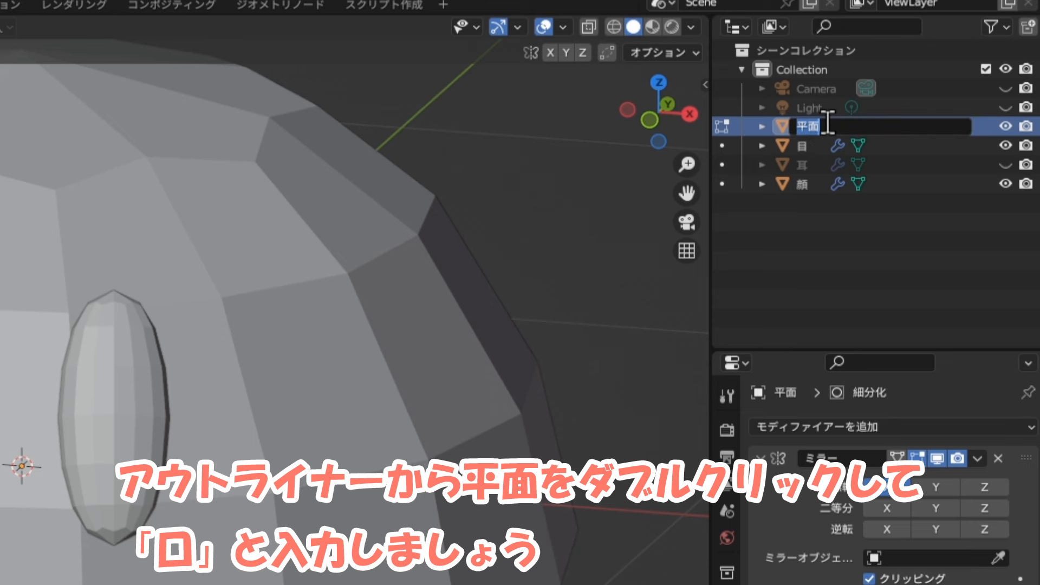
pyautogui.write('口')
pyautogui.press('Return')
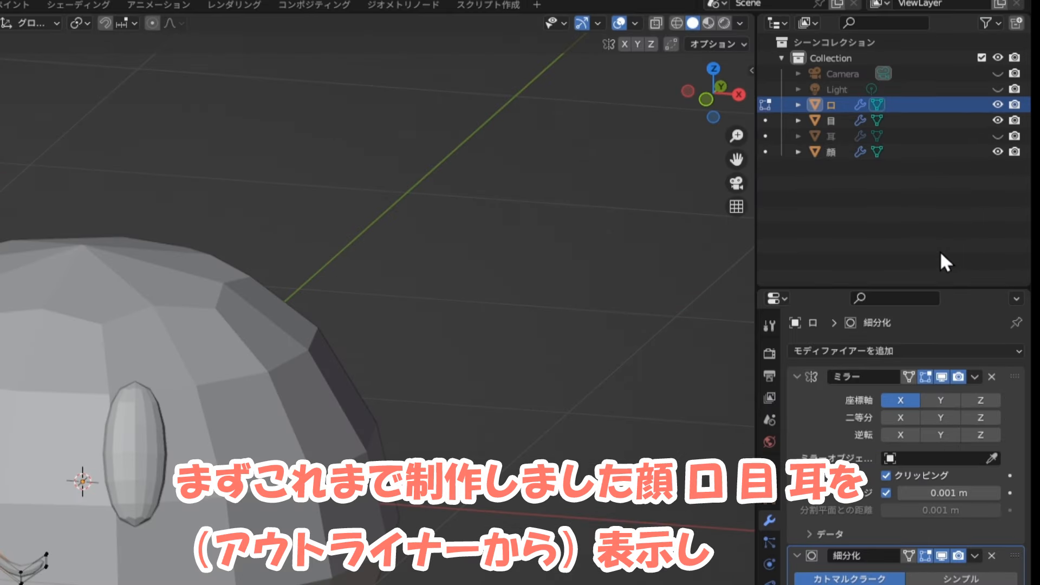
# Unhide the ears, then apply smooth shading to the mouth, face, eyes and ears in Object Mode.
pyautogui.click(998, 136)
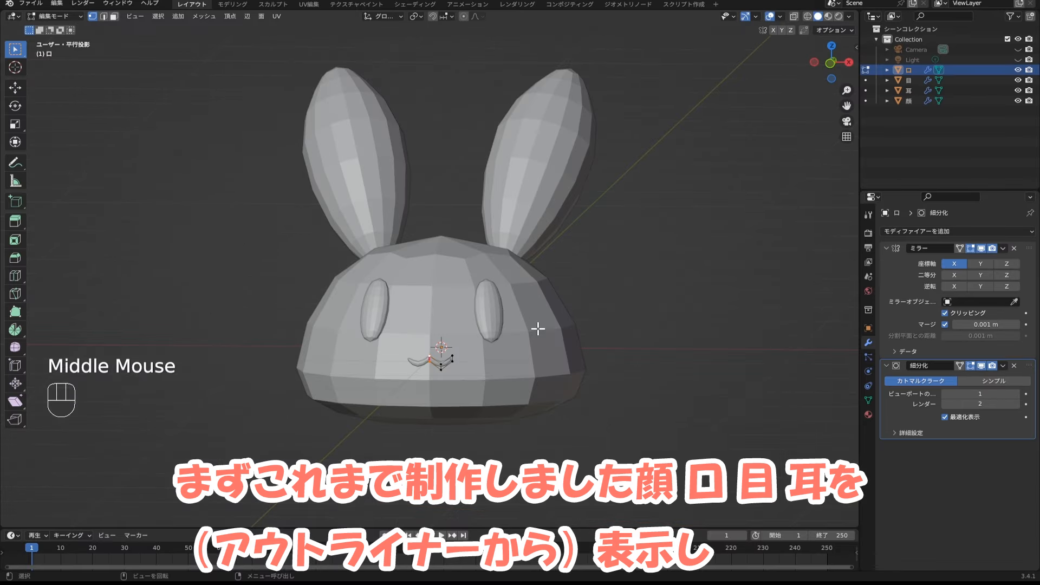
pyautogui.press('Tab')
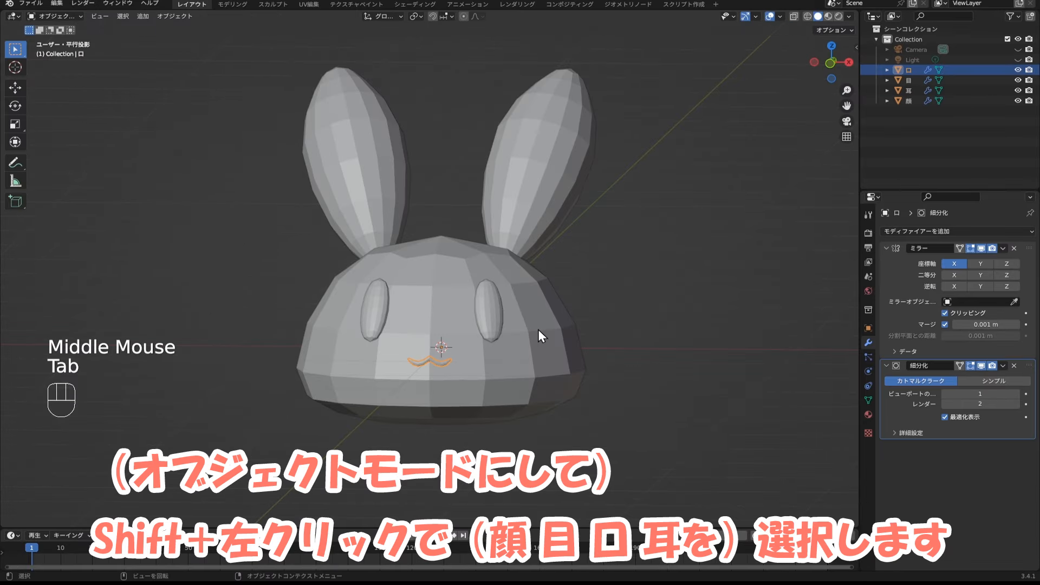
pyautogui.keyDown('shift'); pyautogui.click(457, 313); pyautogui.keyUp('shift')
pyautogui.keyDown('shift'); pyautogui.click(489, 310); pyautogui.keyUp('shift')
pyautogui.keyDown('shift'); pyautogui.click(520, 205); pyautogui.keyUp('shift')
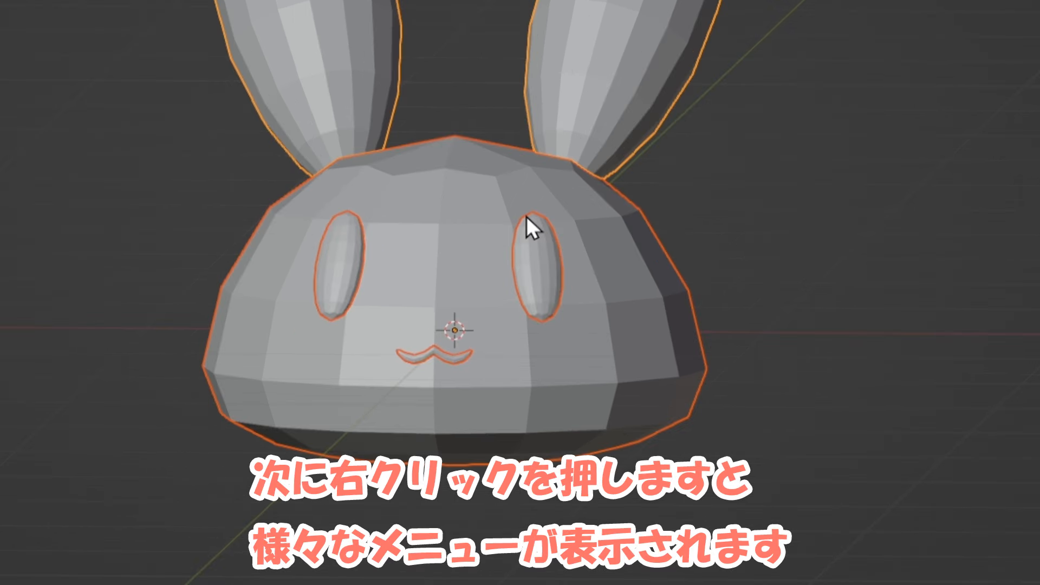
pyautogui.rightClick(483, 284)
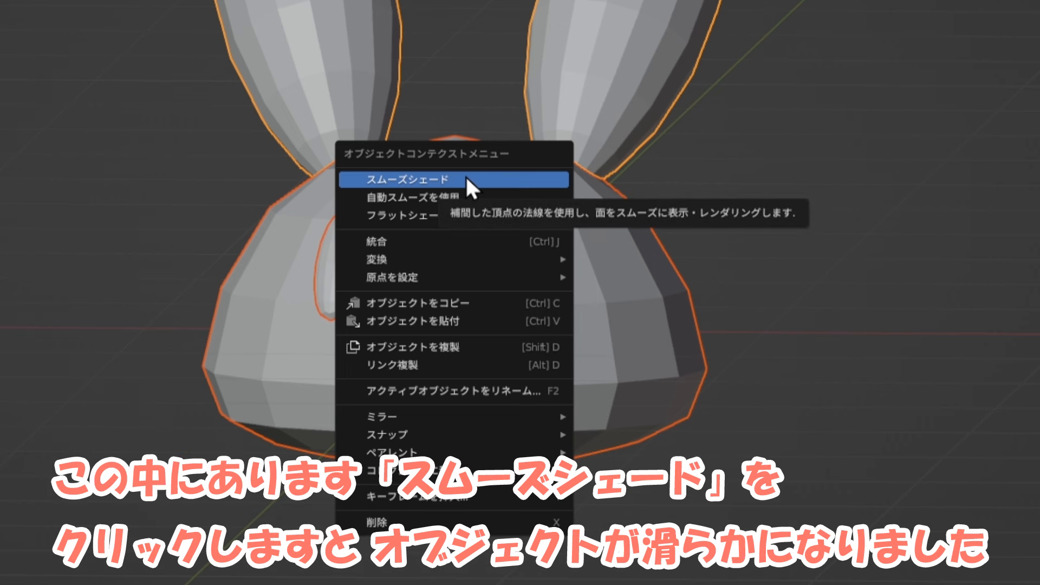
pyautogui.click(466, 174)
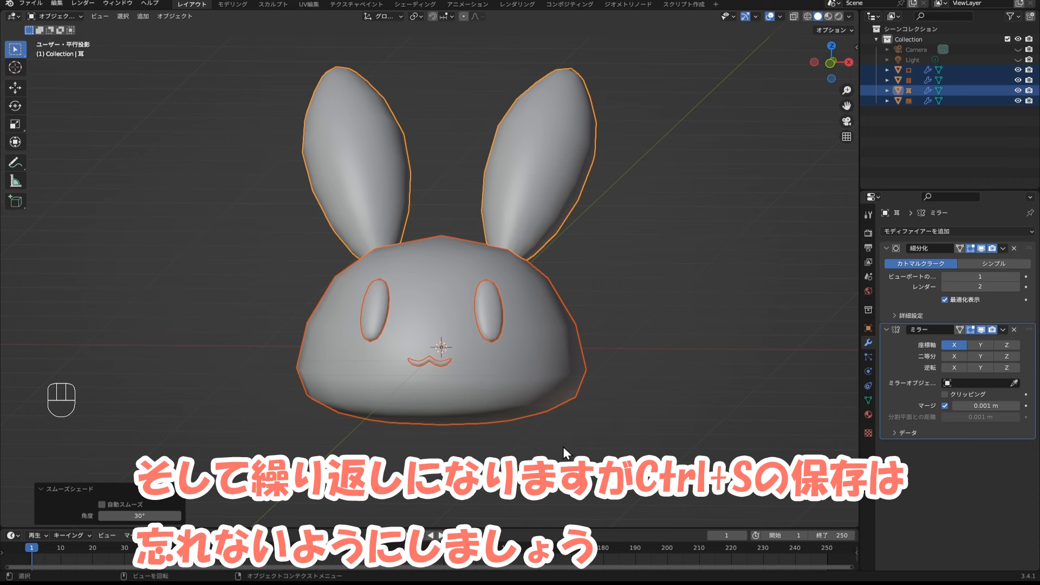
# Save the file, then deselect all objects and show the rabbit head from the front.
pyautogui.press('ctrl')
pyautogui.hotkey('ctrl', 's')
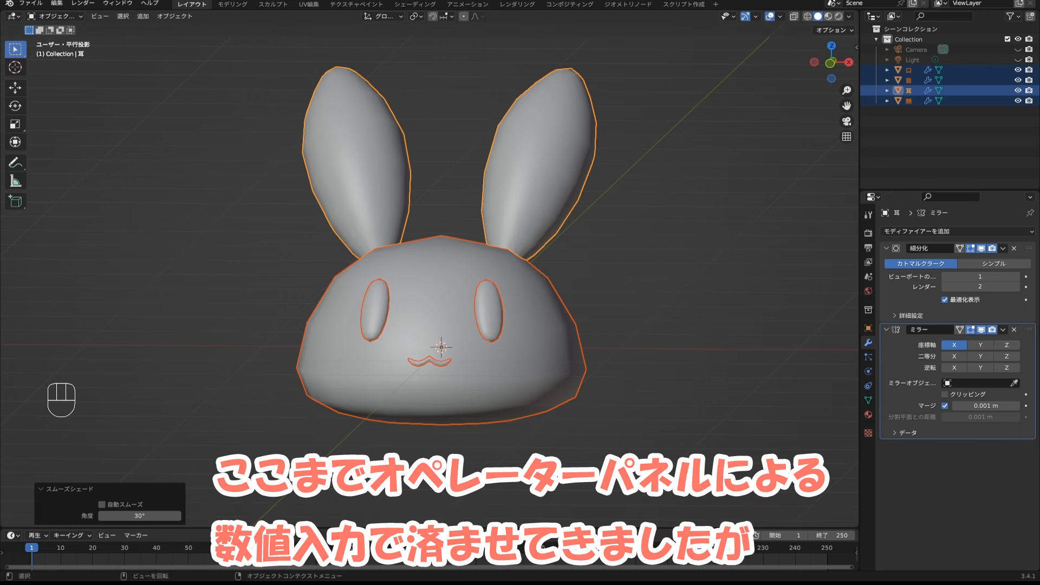
pyautogui.click(618, 426)
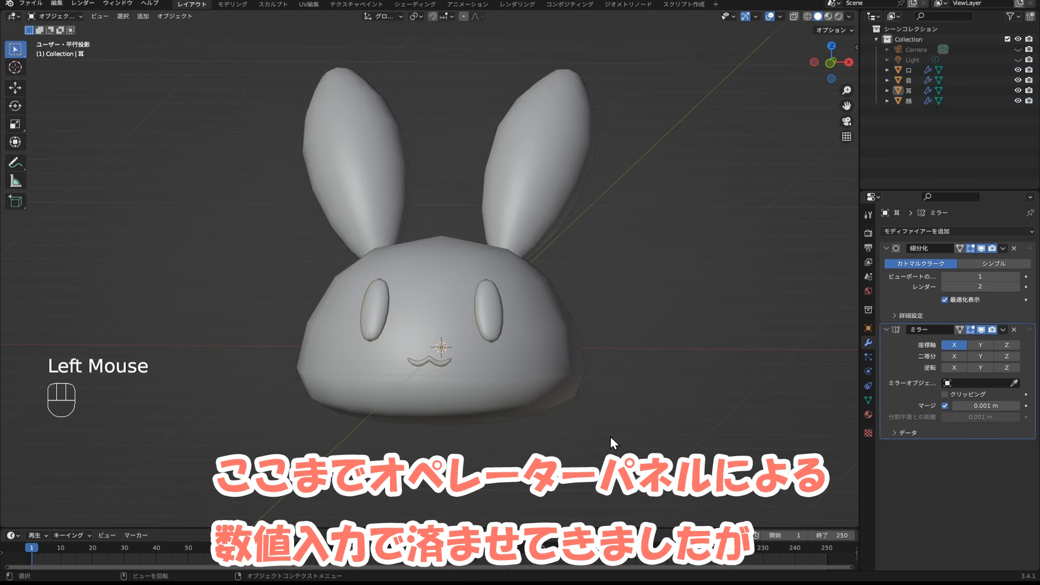
pyautogui.press('KP_1')
pyautogui.keyDown('shift'); pyautogui.moveTo(610, 434); pyautogui.dragTo(609, 408, button='middle'); pyautogui.keyUp('shift')
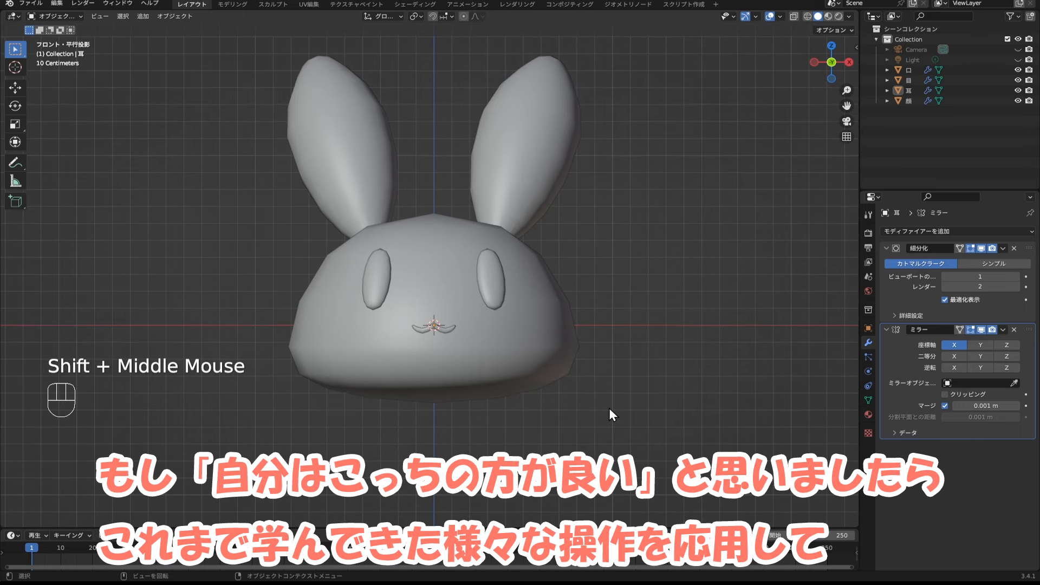
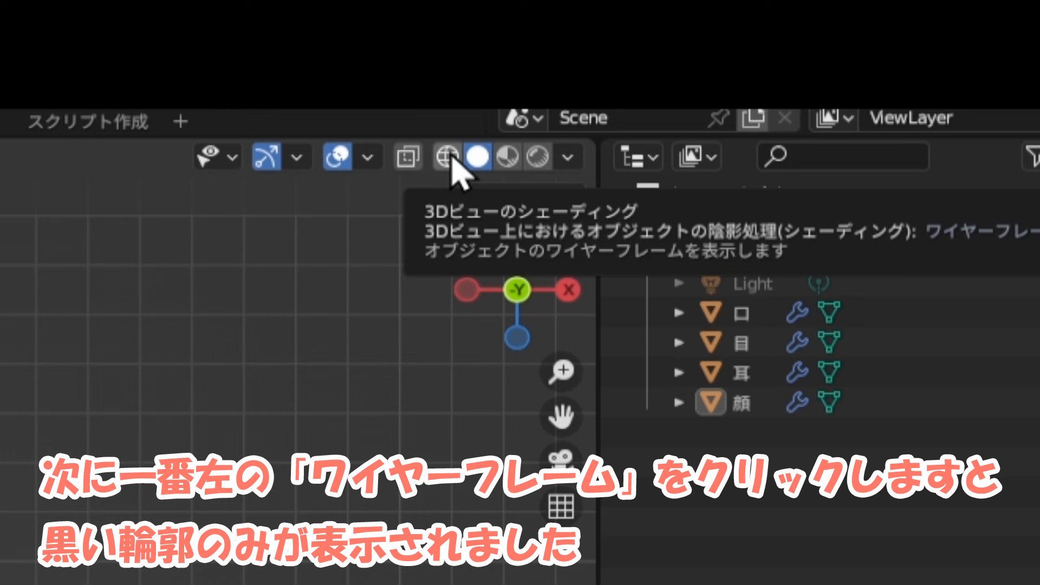
# Compare the rabbit in wireframe, material preview and rendered viewport shading, then return to solid shading.
pyautogui.click(448, 157)
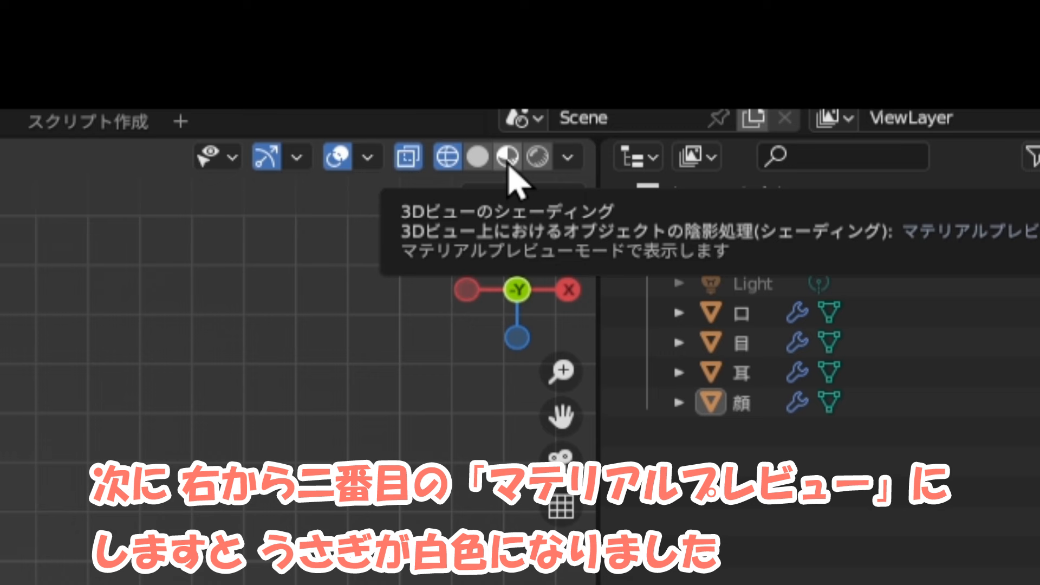
pyautogui.click(508, 157)
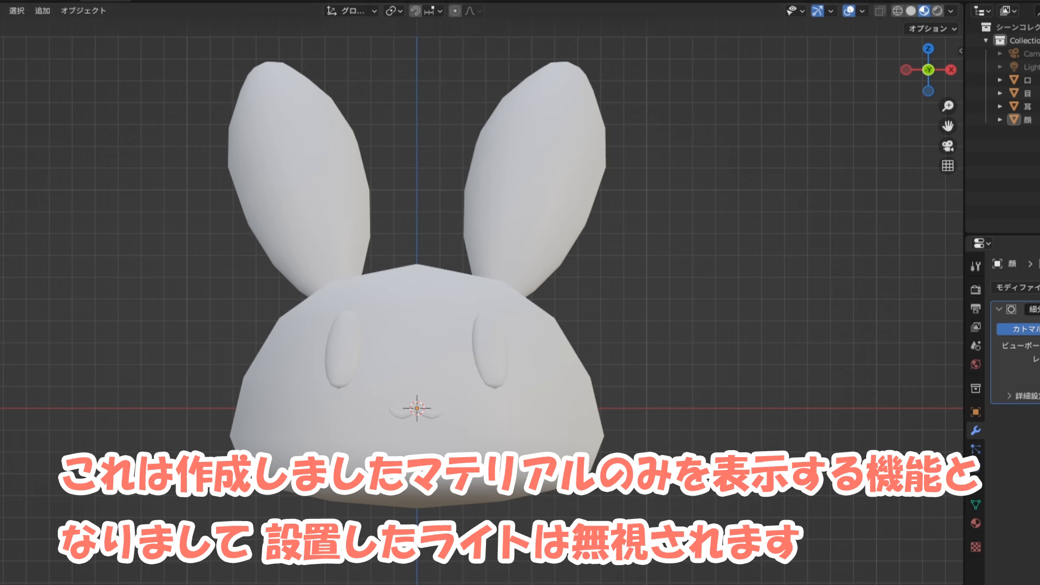
pyautogui.click(716, 259)
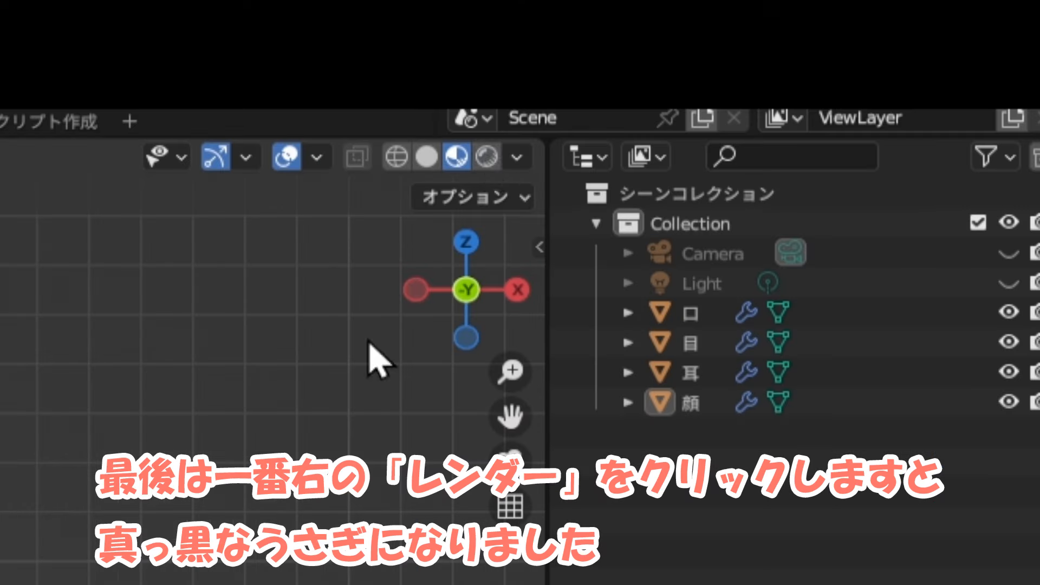
pyautogui.click(488, 158)
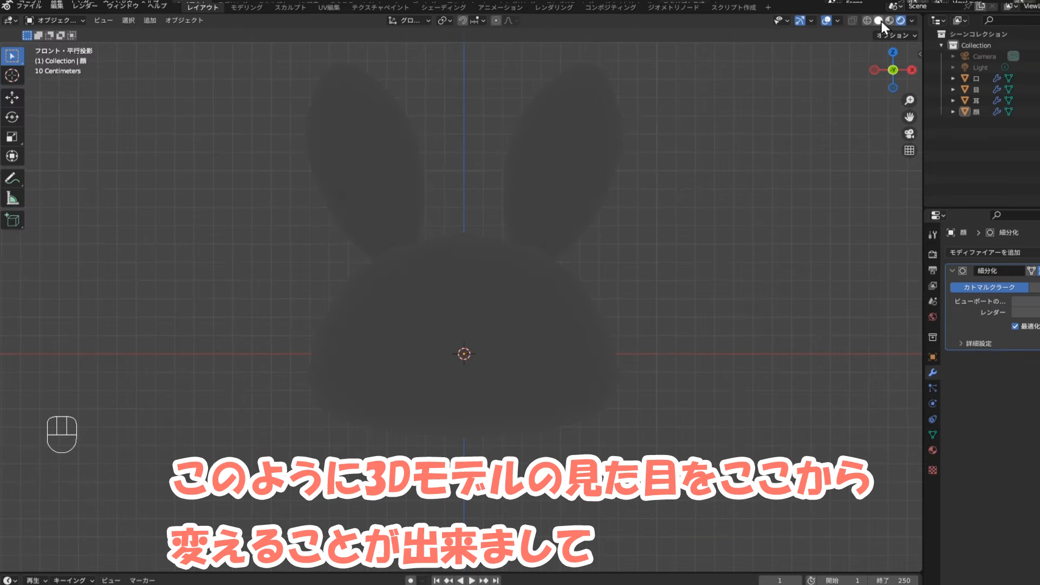
pyautogui.click(882, 21)
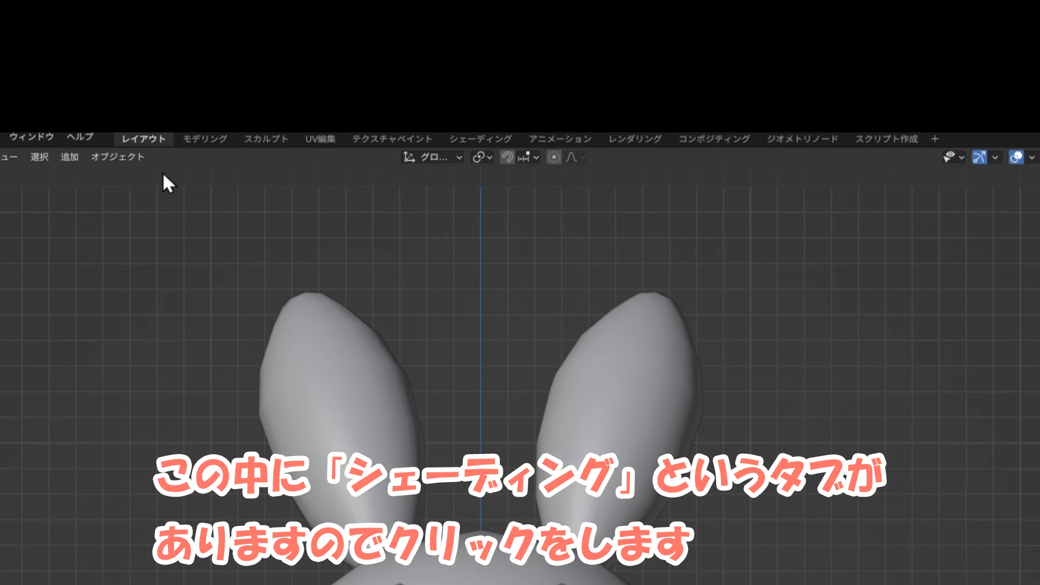
# Switch to the Shading workspace and create a new material on the face object 顔.
pyautogui.click(477, 139)
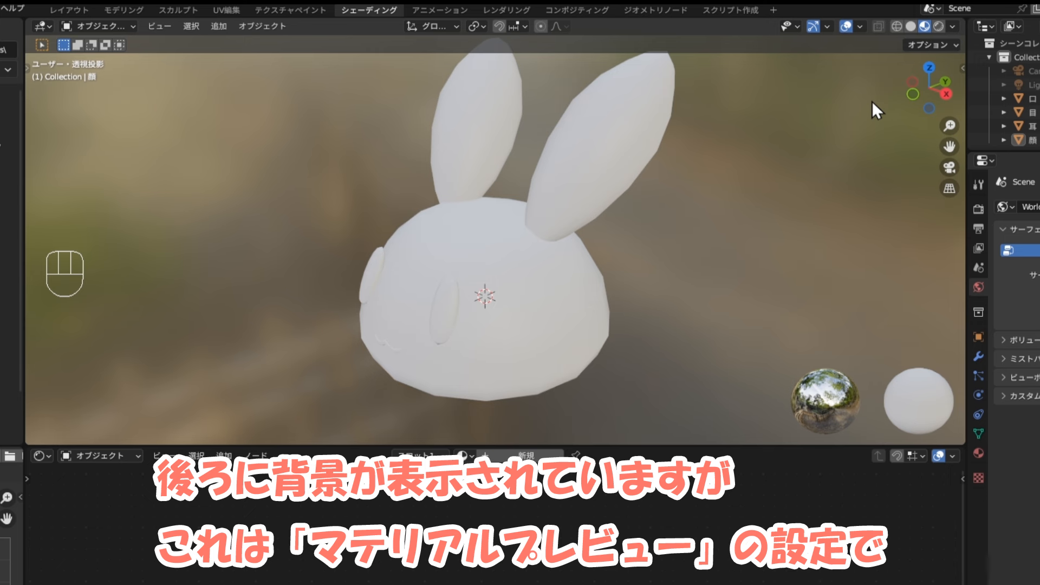
pyautogui.scroll(-2, 778, 169)
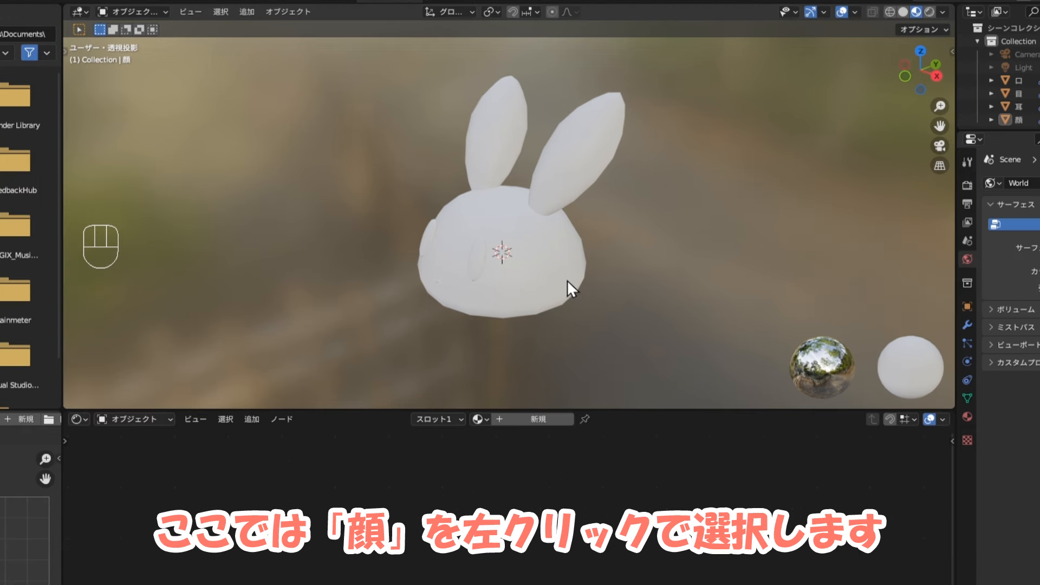
pyautogui.click(567, 281)
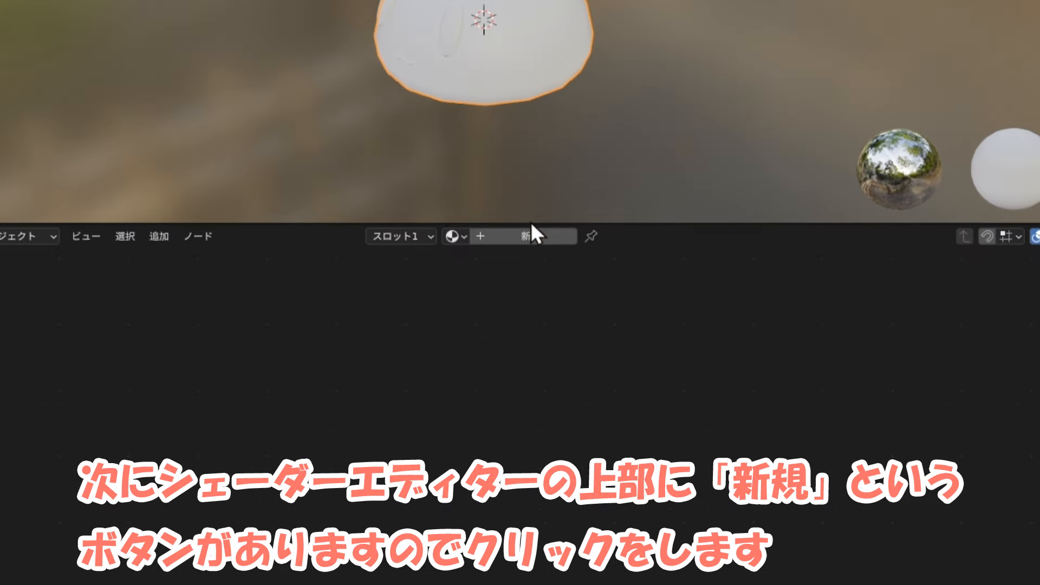
pyautogui.click(508, 237)
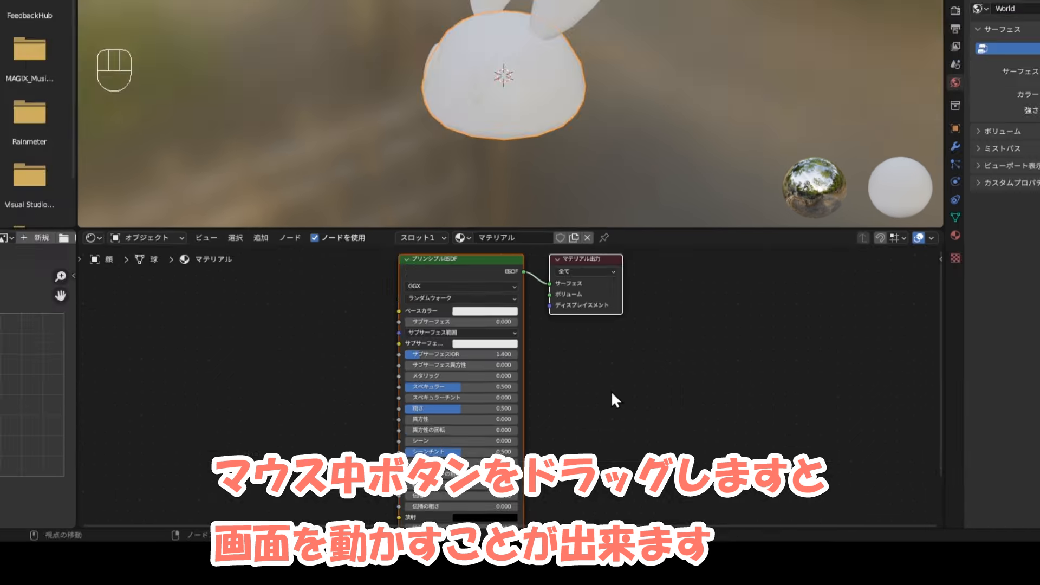
# Delete the Principled BSDF node from the face's material, keeping the Material Output node.
pyautogui.moveTo(613, 395); pyautogui.dragTo(627, 410, button='middle')
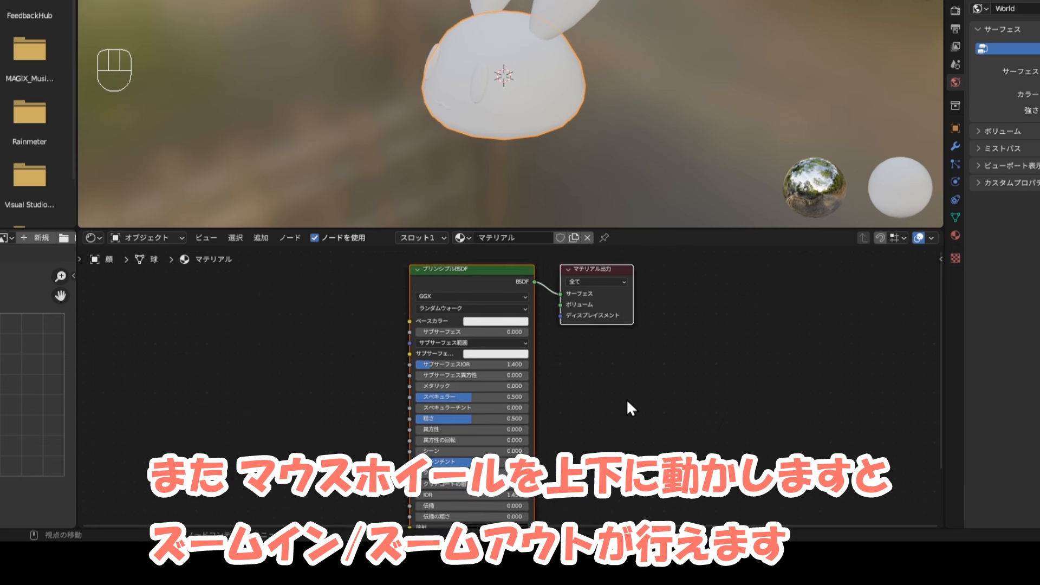
pyautogui.scroll(6, 606, 399)
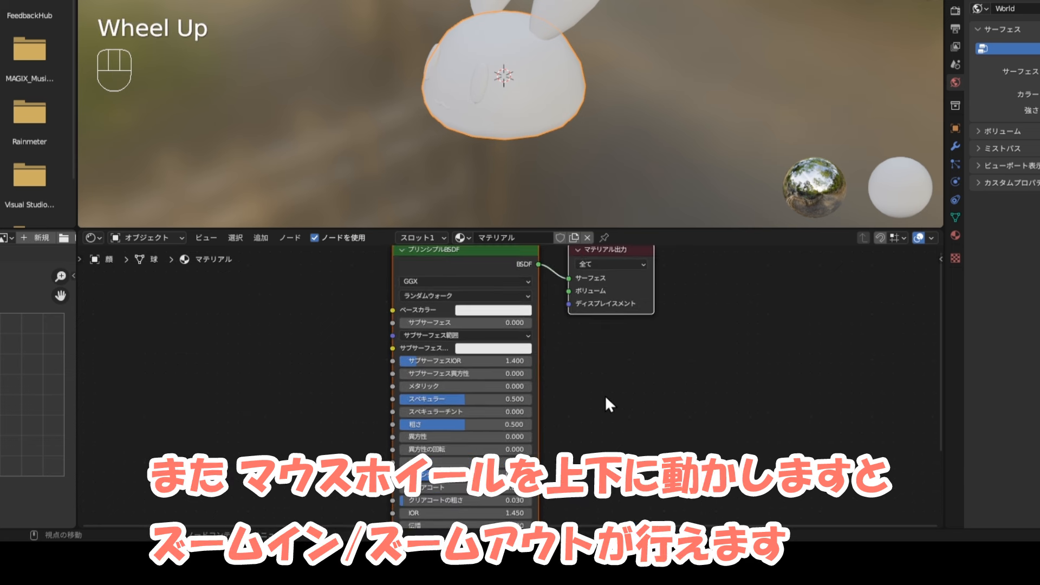
pyautogui.scroll(-3, 607, 398)
pyautogui.scroll(-7, 607, 394)
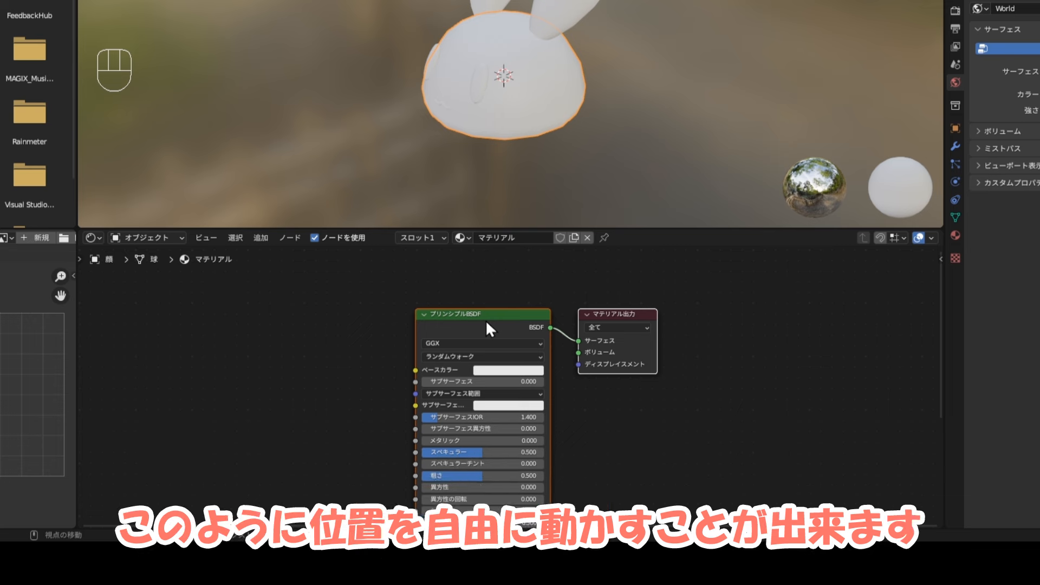
pyautogui.moveTo(485, 320); pyautogui.dragTo(459, 313)
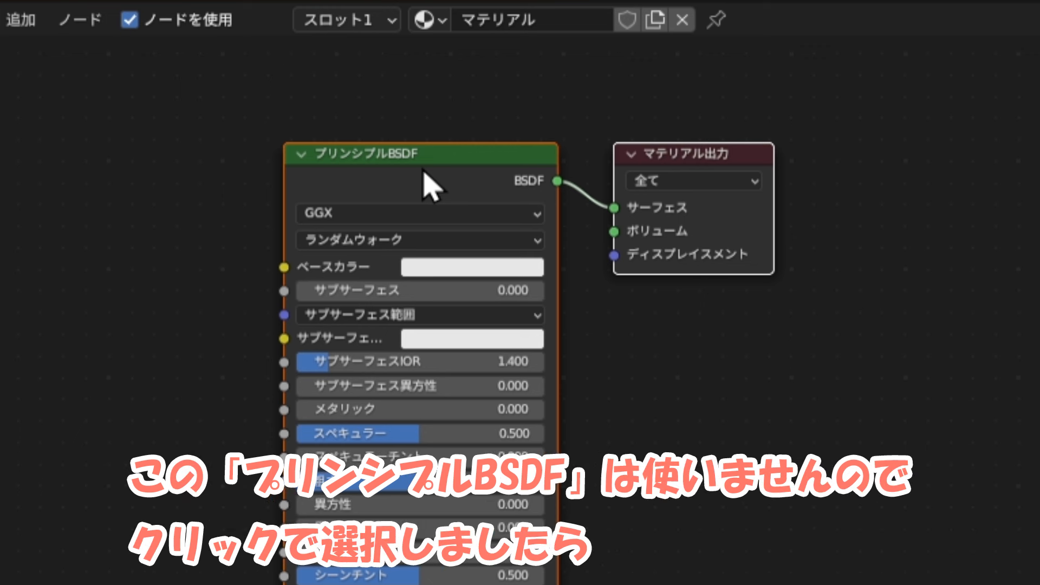
pyautogui.click(344, 190)
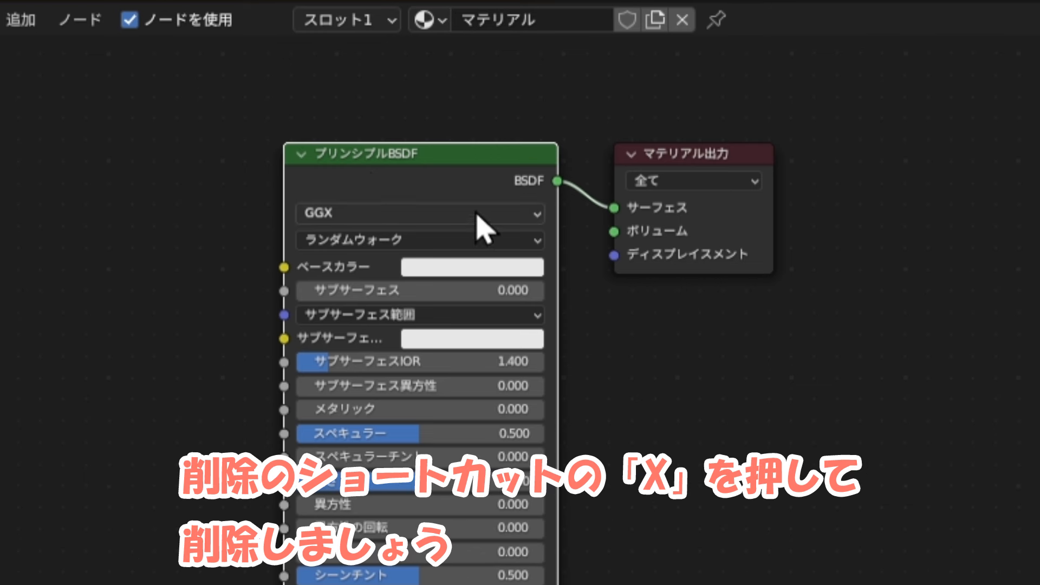
pyautogui.press('x')
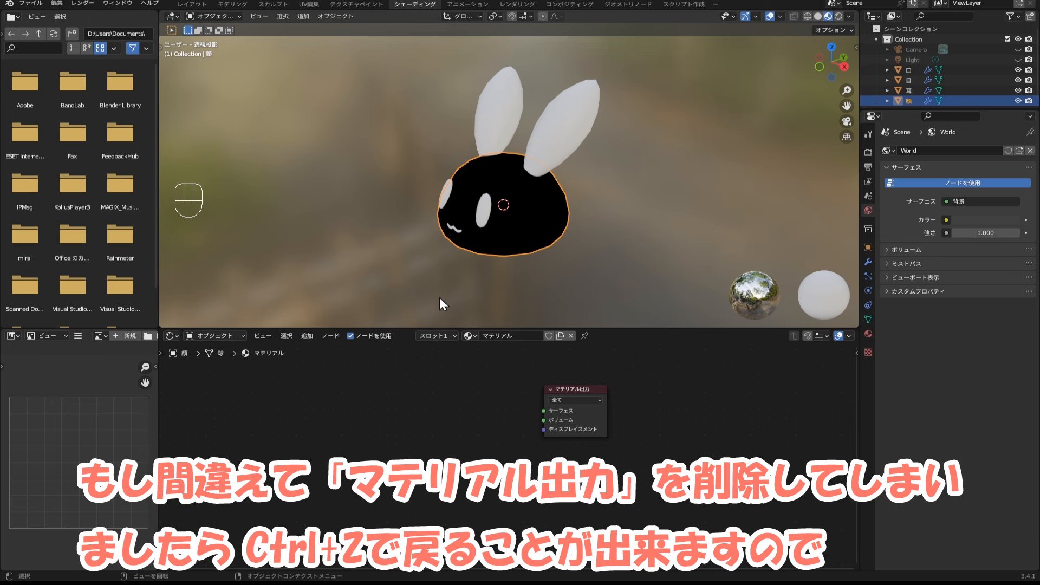
# Delete the Material Output node, then undo that deletion.
pyautogui.click(573, 393)
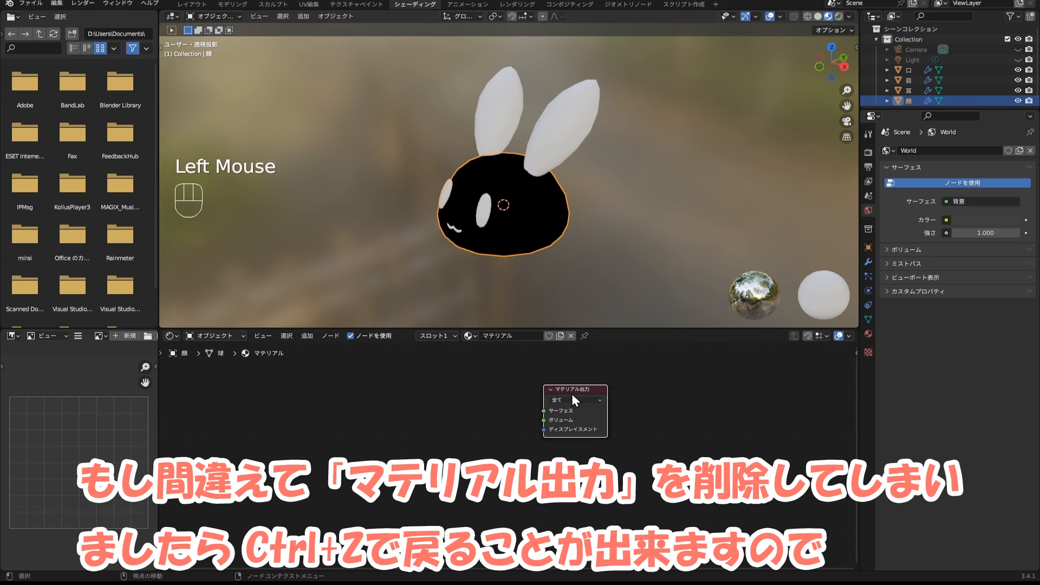
pyautogui.press('x')
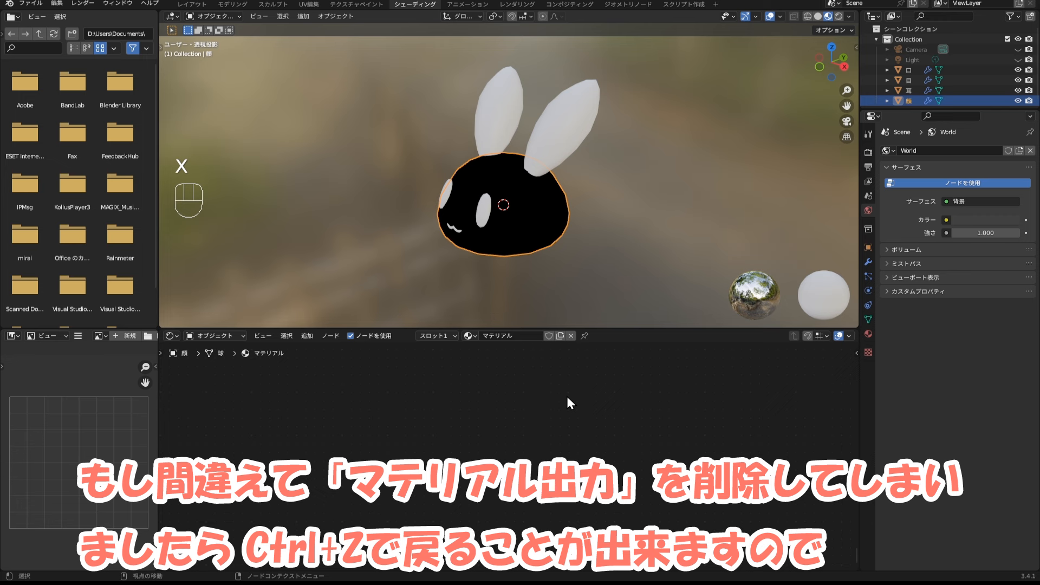
pyautogui.hotkey('ctrl', 'z')
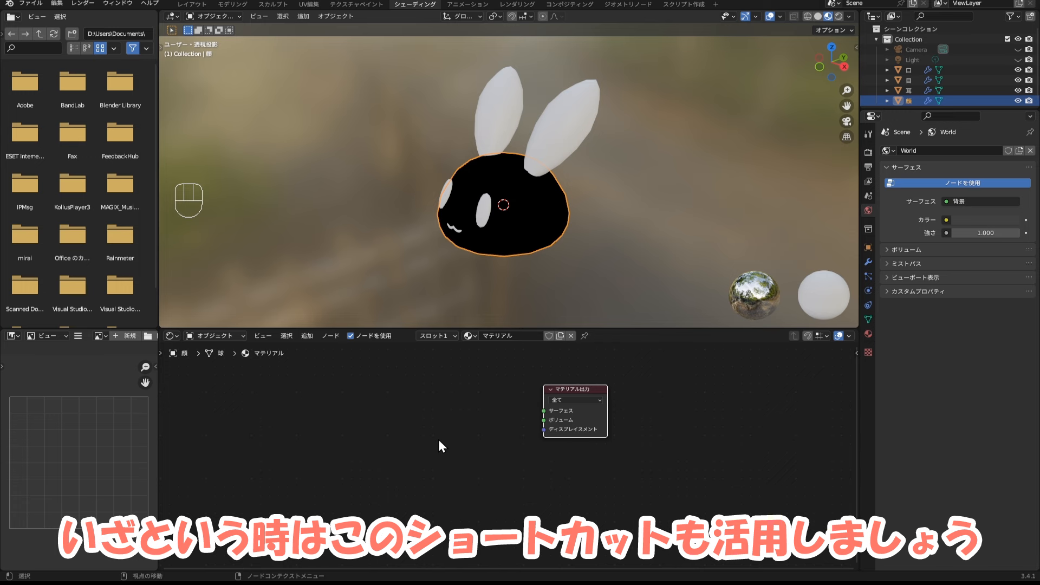
# Add a ColorRamp converter node to the face's material and place it to the left of the Material Output node.
pyautogui.scroll(2, 496, 437)
pyautogui.moveTo(497, 438); pyautogui.dragTo(430, 450, button='middle')
pyautogui.scroll(2, 428, 460)
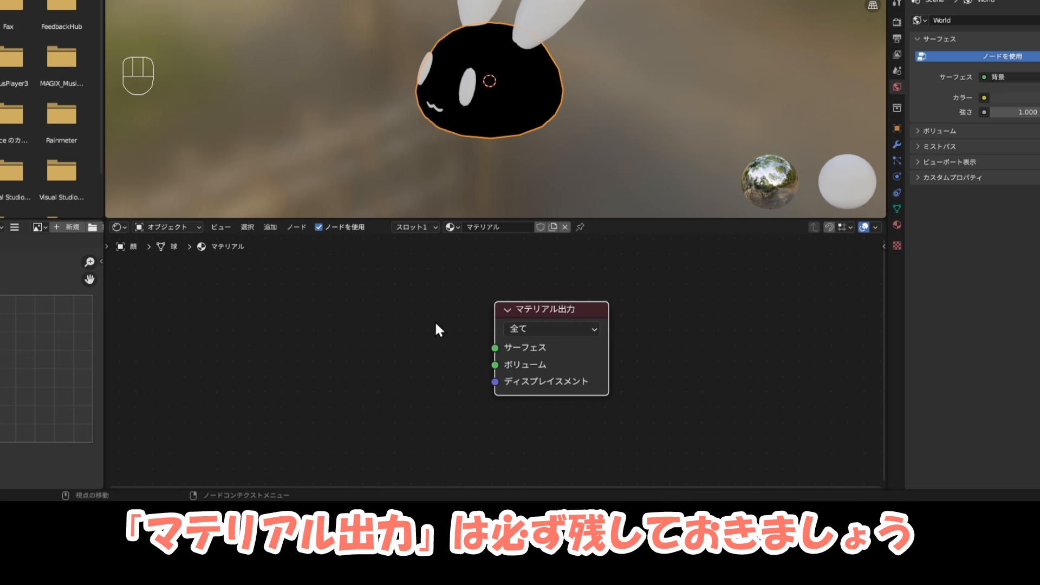
pyautogui.scroll(-1, 469, 304)
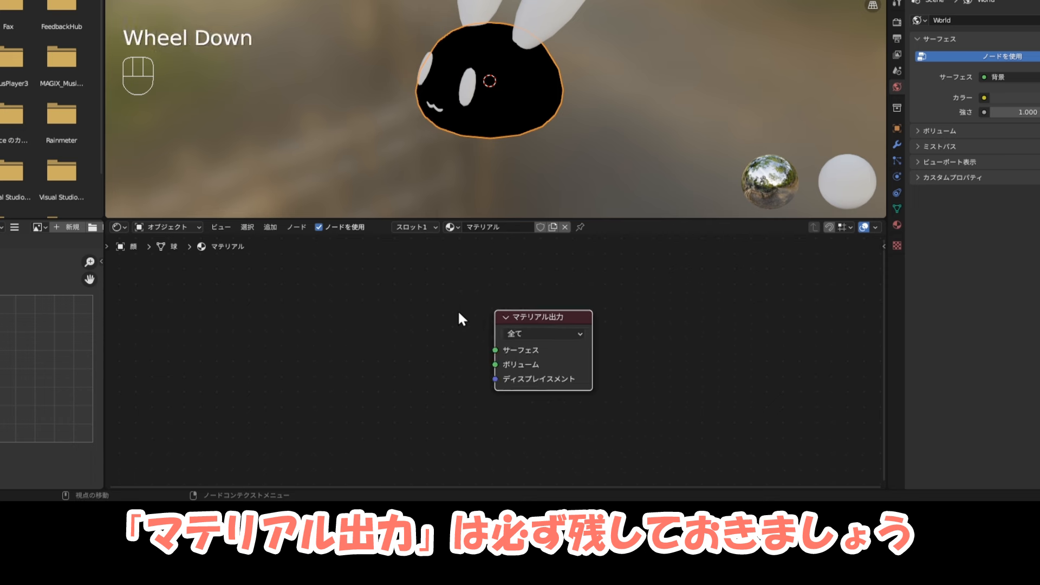
pyautogui.moveTo(414, 343); pyautogui.dragTo(524, 343, button='middle')
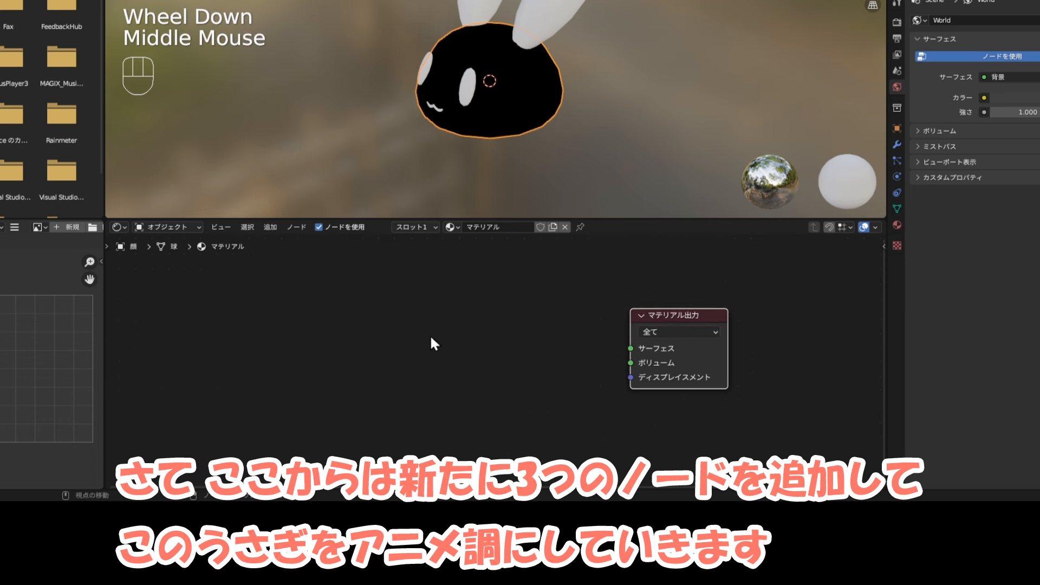
pyautogui.scroll(-1, 431, 338)
pyautogui.moveTo(431, 339); pyautogui.dragTo(437, 338, button='middle')
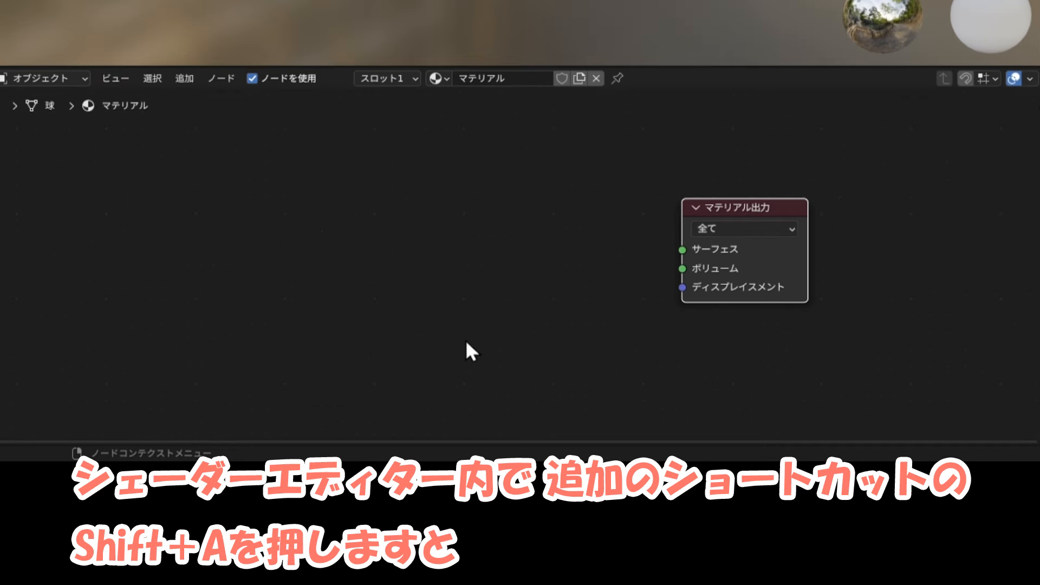
pyautogui.click(506, 263)
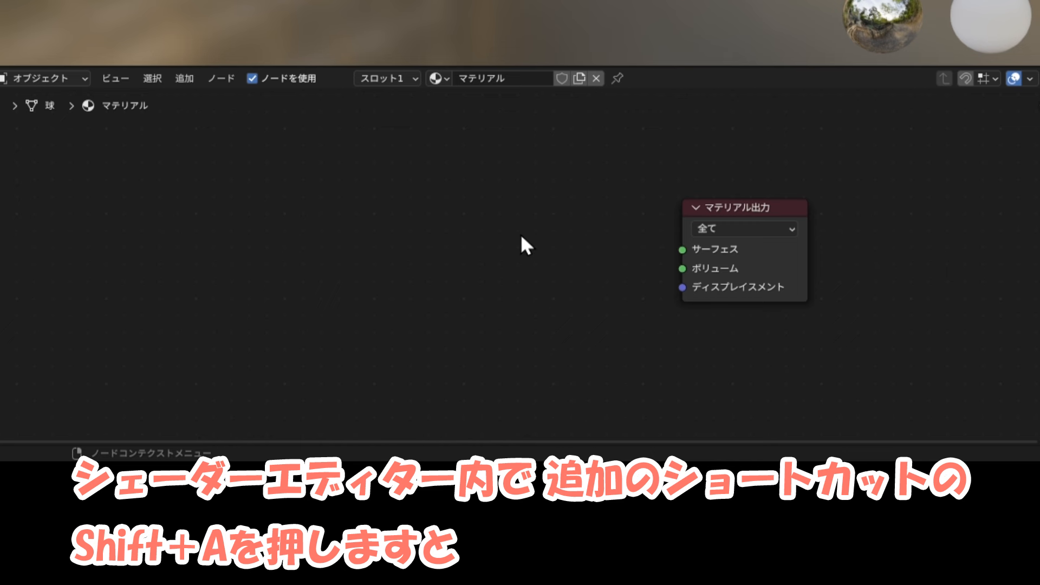
pyautogui.hotkey('shift', 'a')
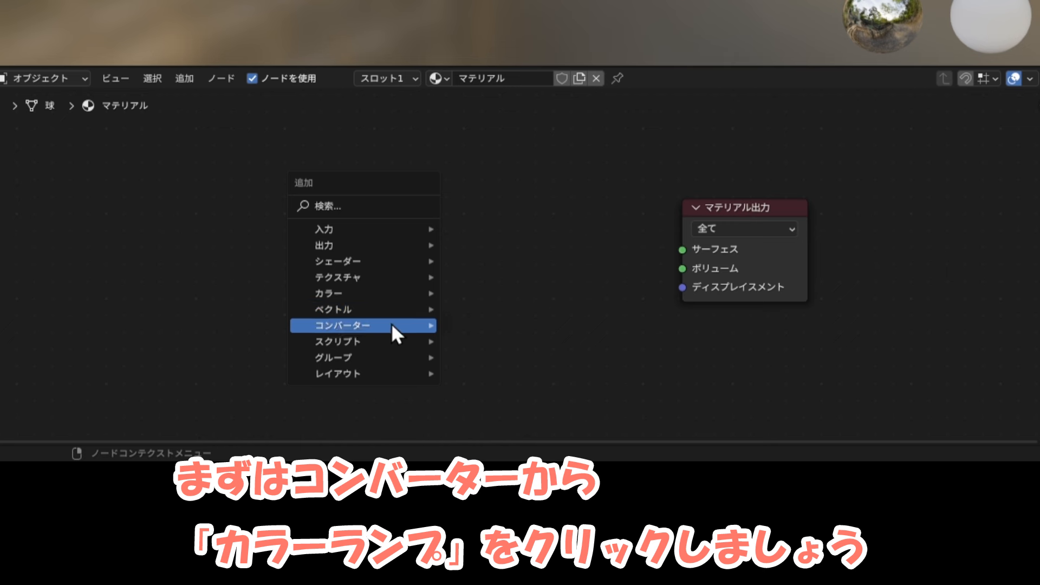
pyautogui.moveTo(391, 324)
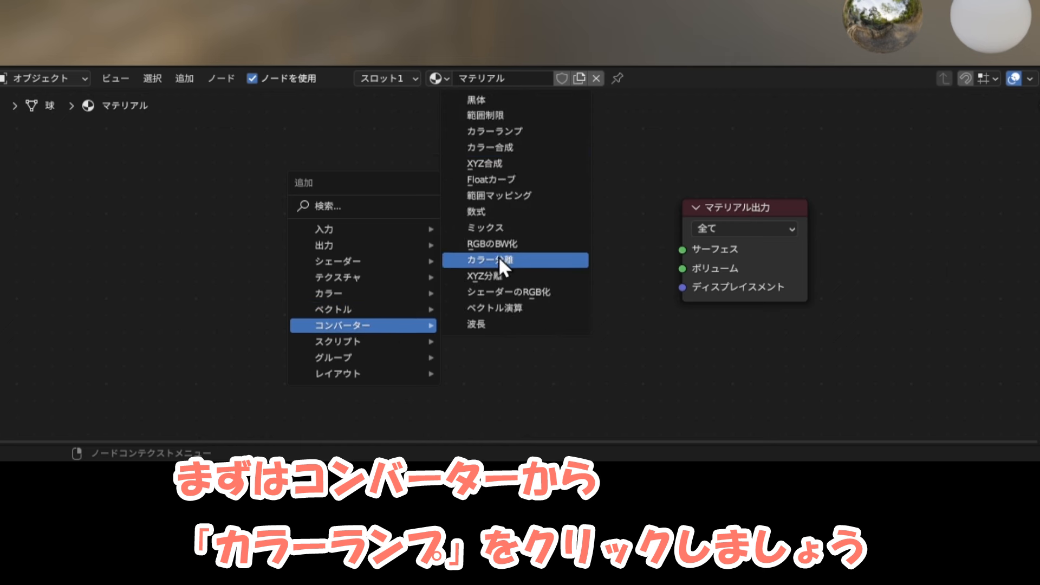
pyautogui.click(526, 138)
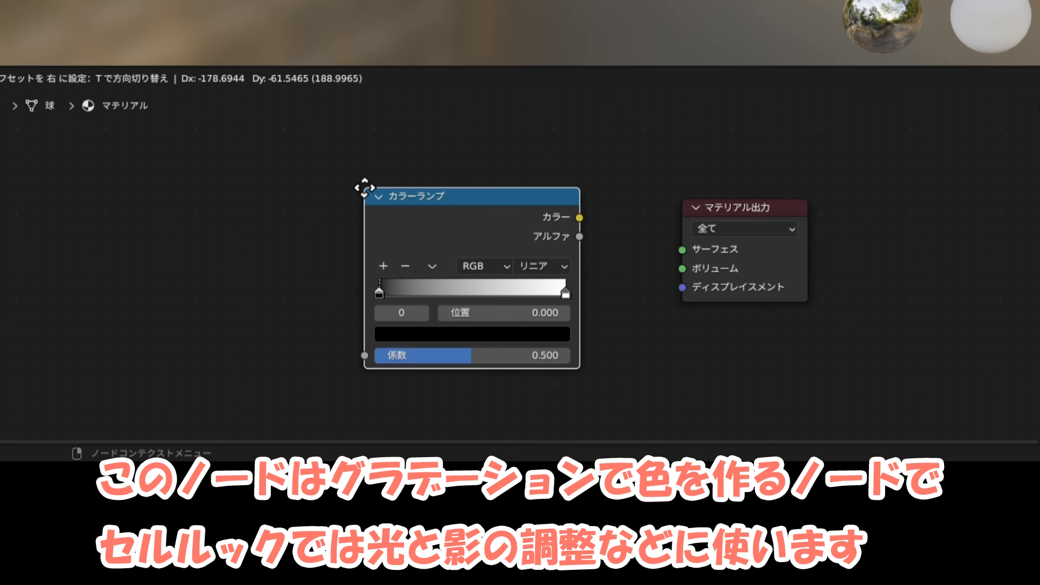
pyautogui.click(342, 157)
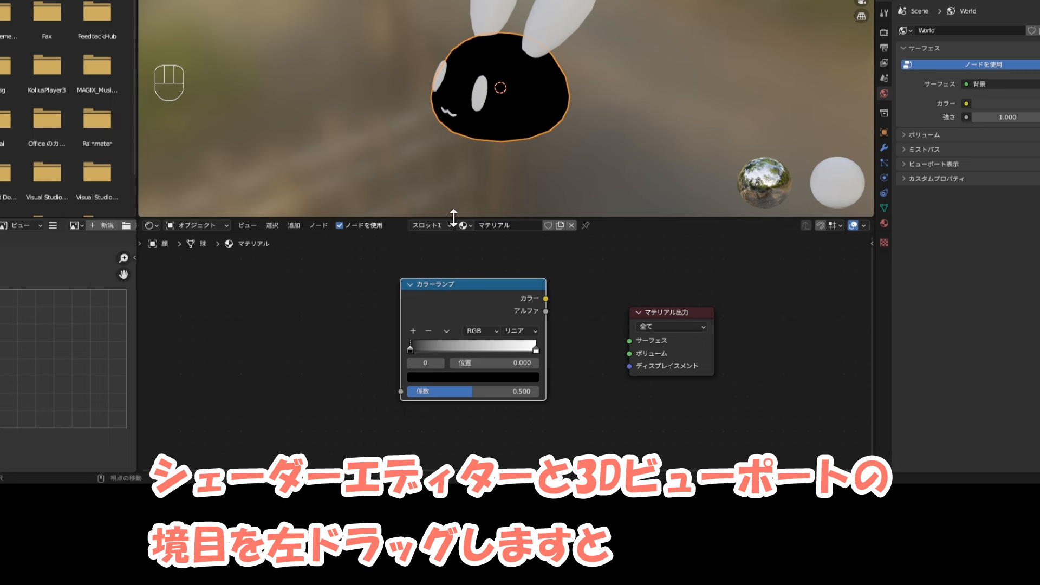
# Enlarge the shader editor area and add a Shader to RGB (シェーダーのRGB化) converter node to the left of the ColorRamp node.
pyautogui.moveTo(454, 217); pyautogui.dragTo(457, 105)
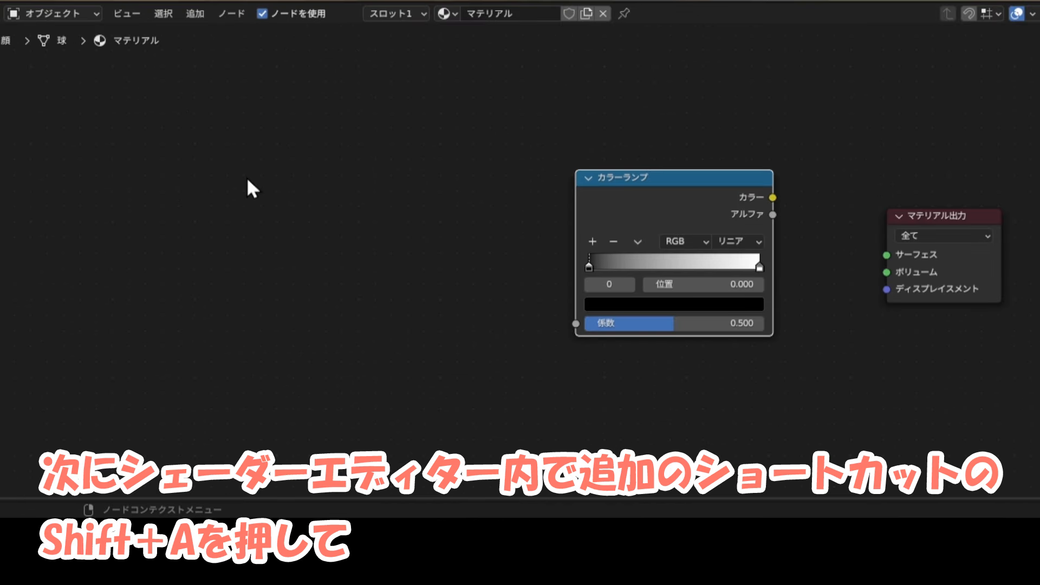
pyautogui.hotkey('shift', 'a')
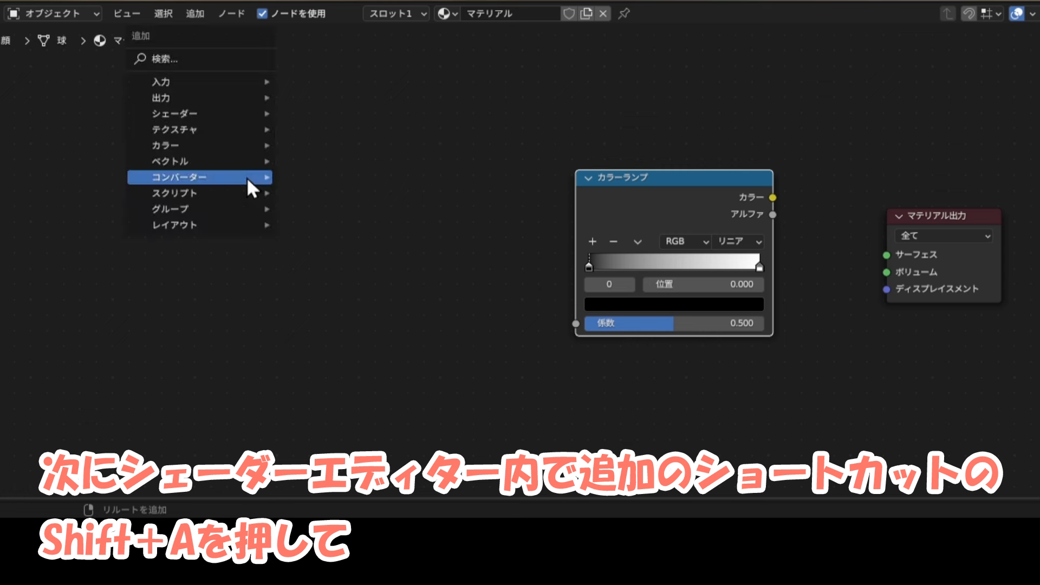
pyautogui.moveTo(250, 181)
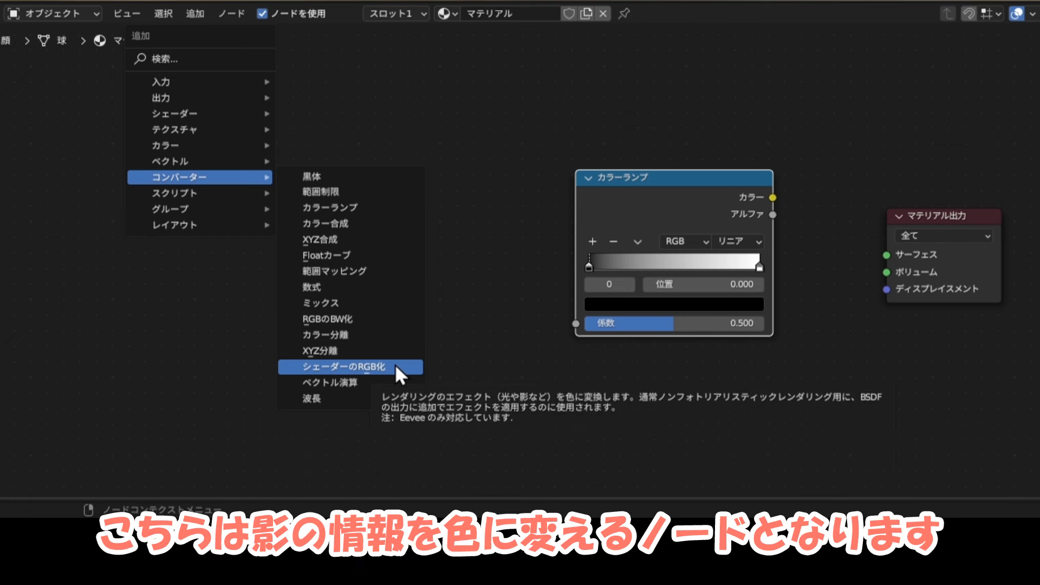
pyautogui.click(397, 367)
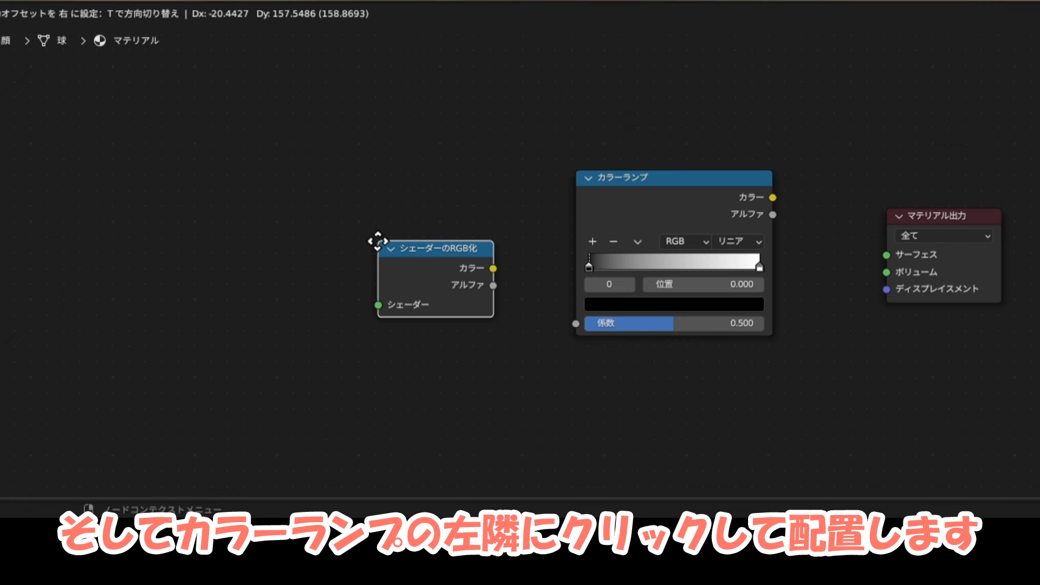
pyautogui.click(389, 225)
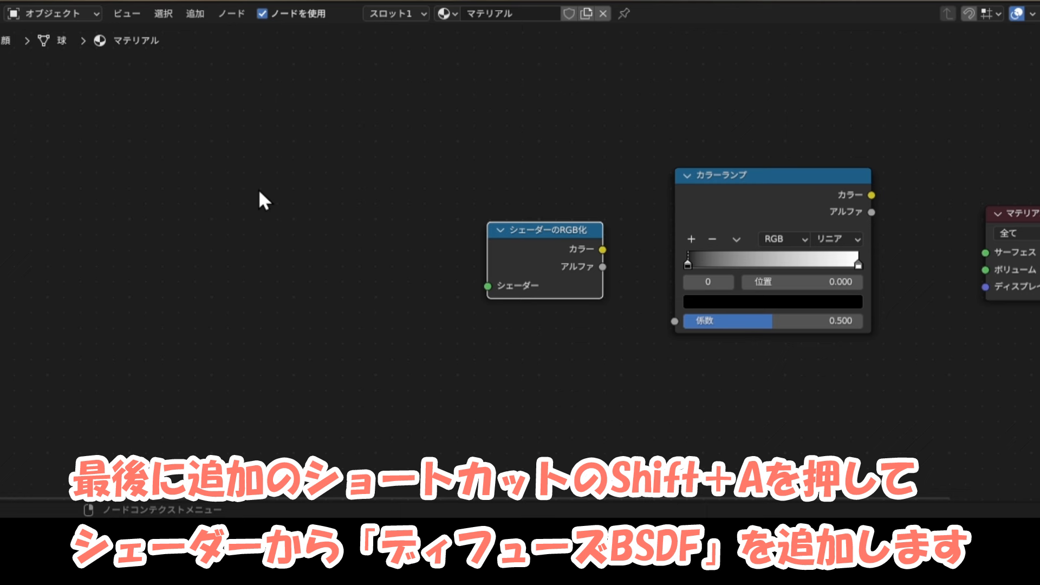
# Add a Diffuse BSDF (ディフューズBSDF) shader node and place it to the left of the Shader to RGB node.
pyautogui.hotkey('shift', 'a')
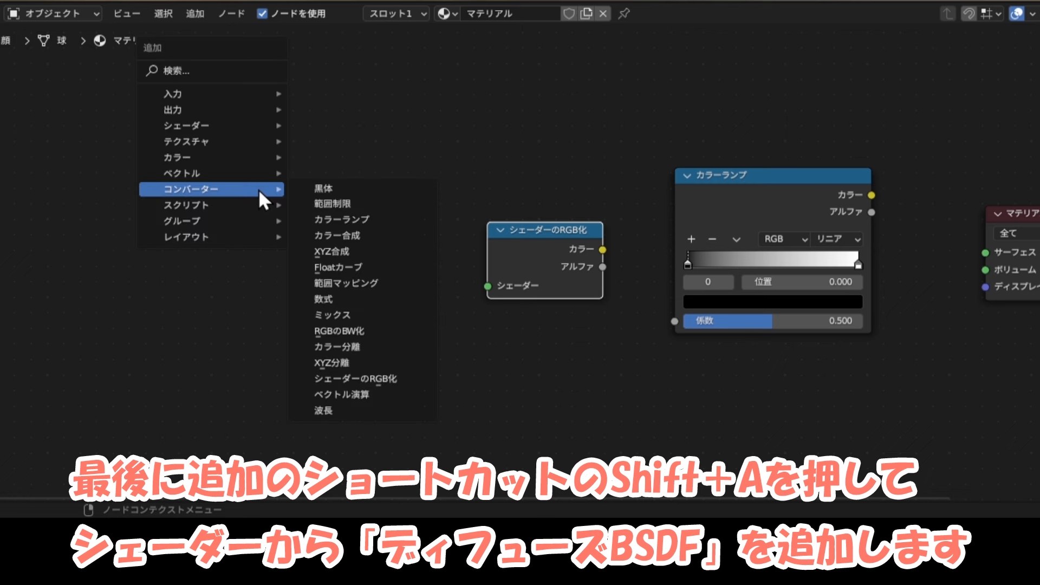
pyautogui.moveTo(255, 126)
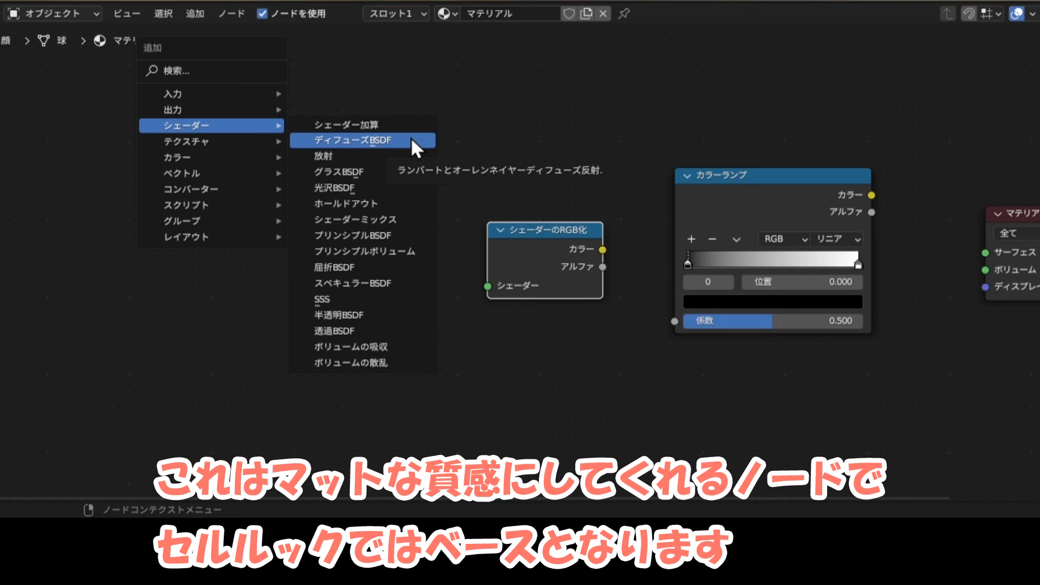
pyautogui.click(411, 138)
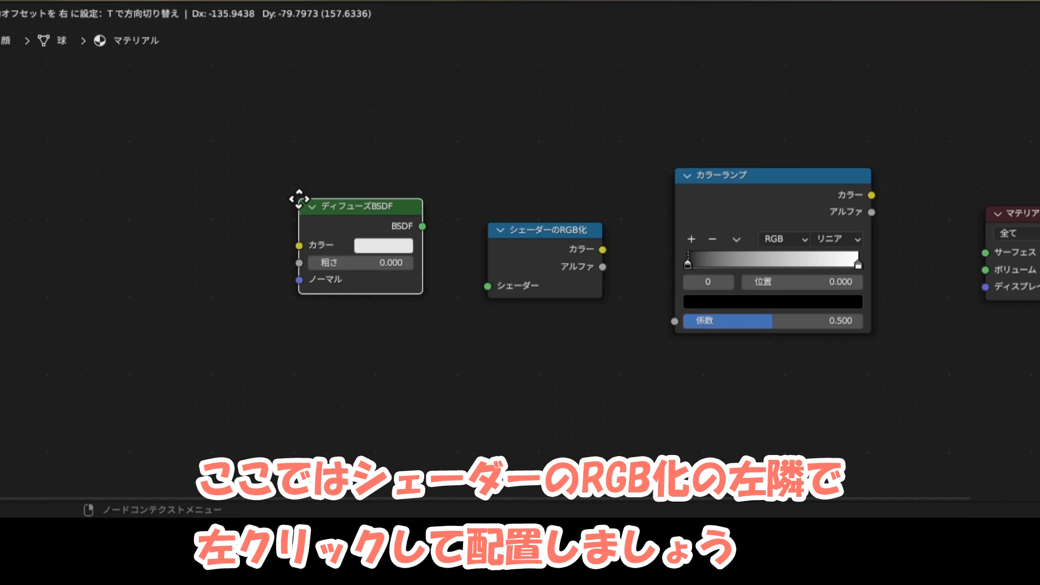
pyautogui.click(294, 195)
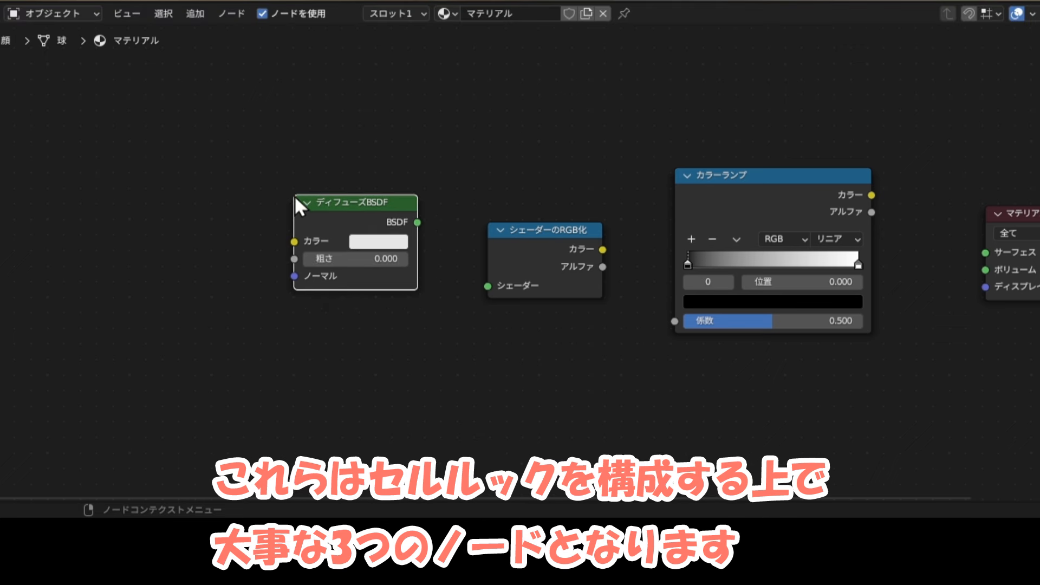
# Connect the Diffuse BSDF node's BSDF output to the shader input of the Shader to RGB node.
pyautogui.press('Home')
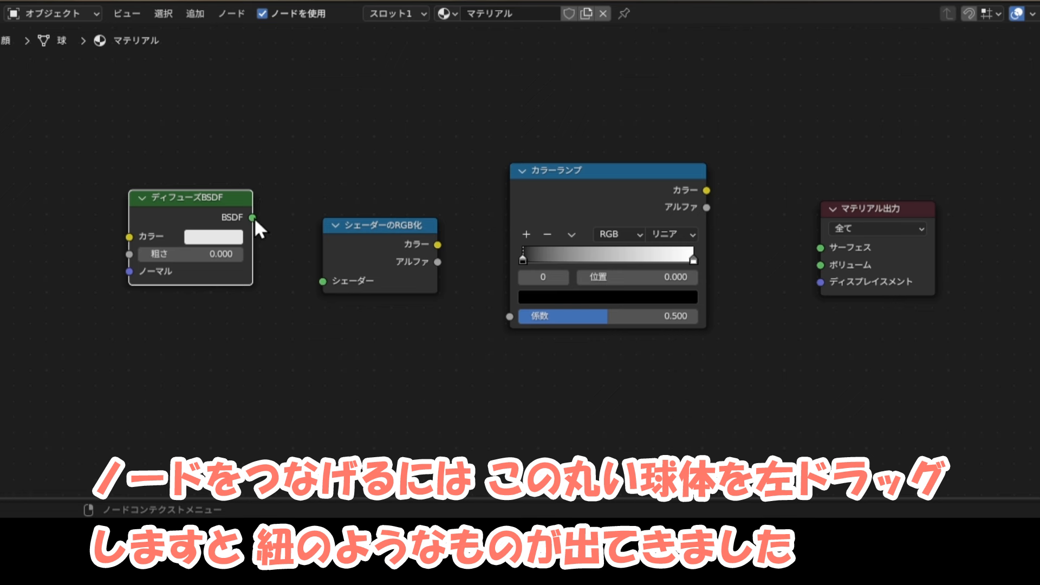
pyautogui.moveTo(253, 217); pyautogui.dragTo(283, 265)
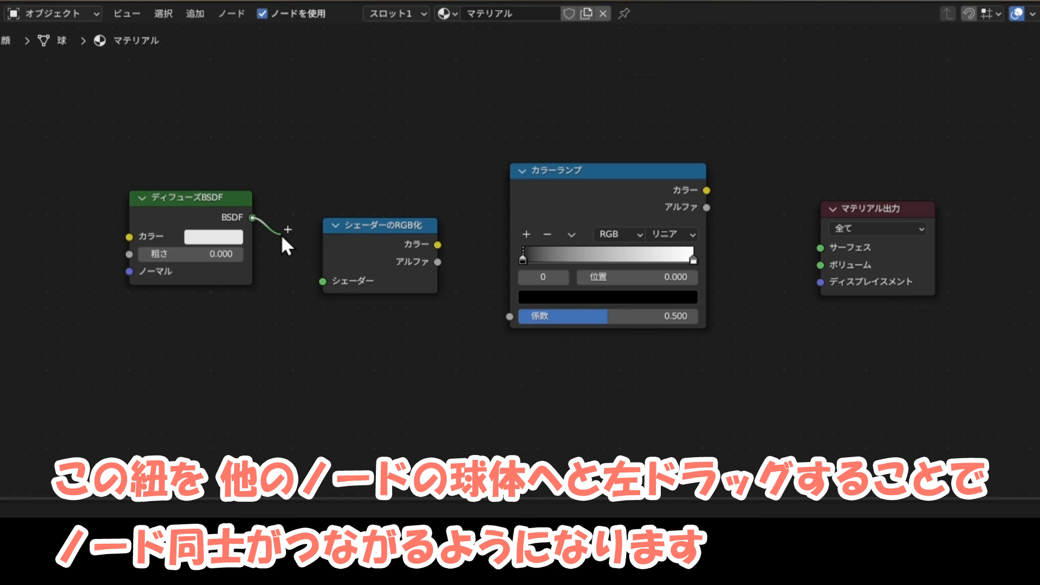
pyautogui.moveTo(282, 253); pyautogui.dragTo(323, 281)
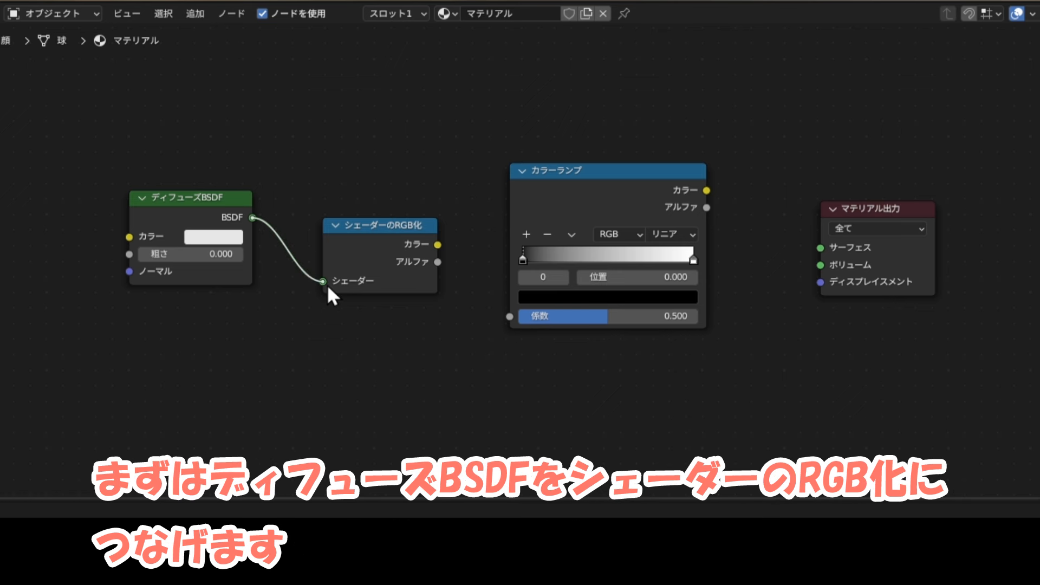
pyautogui.moveTo(324, 282)
pyautogui.mouseDown()
pyautogui.moveTo(287, 250)
pyautogui.moveTo(322, 281)
pyautogui.mouseUp()
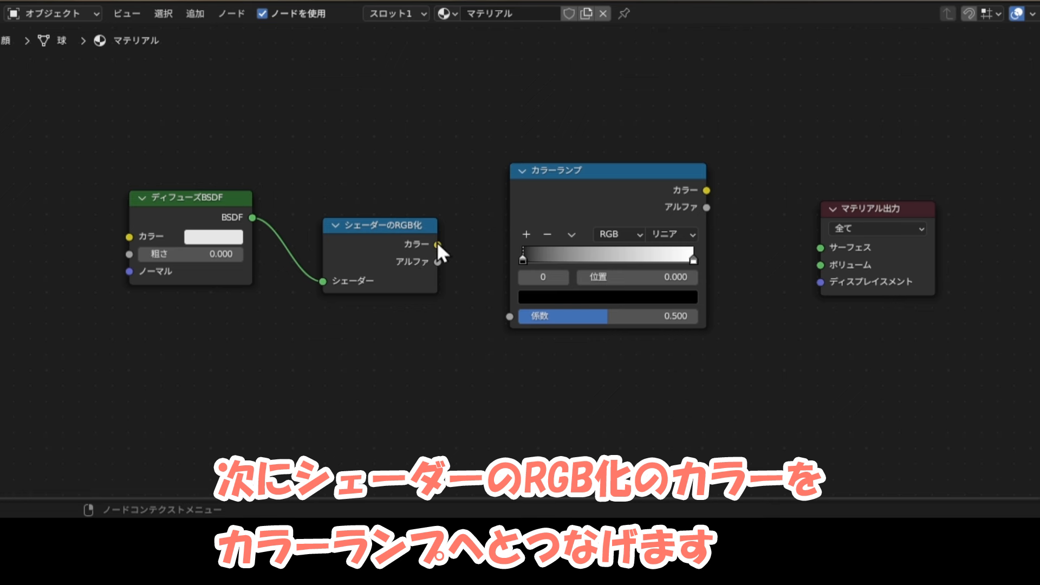
# Link the Shader to RGB color output to the ColorRamp factor, and the ColorRamp color output to the Material Output surface.
pyautogui.moveTo(438, 245); pyautogui.dragTo(513, 323)
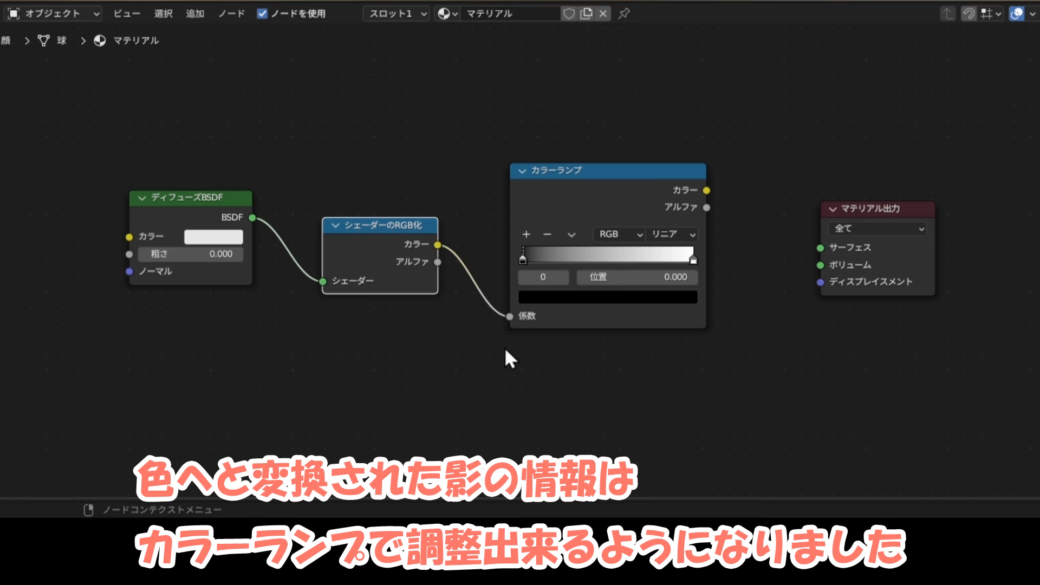
pyautogui.click(710, 188)
pyautogui.moveTo(707, 190); pyautogui.dragTo(821, 248)
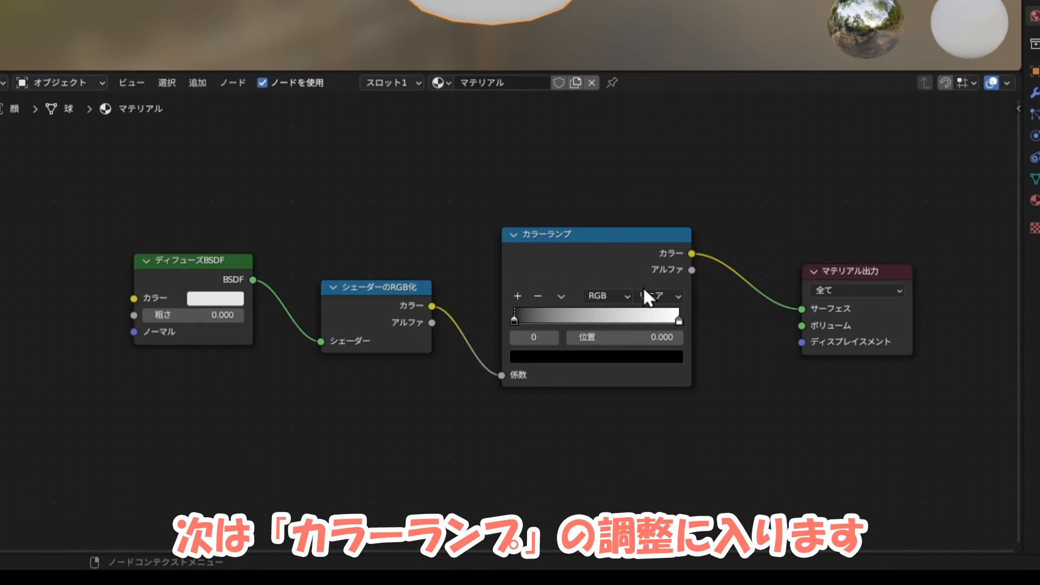
# Set the ColorRamp node's interpolation to Constant (一定).
pyautogui.scroll(1, 705, 401)
pyautogui.moveTo(706, 406)
pyautogui.mouseDown(button='middle')
pyautogui.moveTo(615, 395)
pyautogui.moveTo(634, 406)
pyautogui.mouseUp(button='middle')
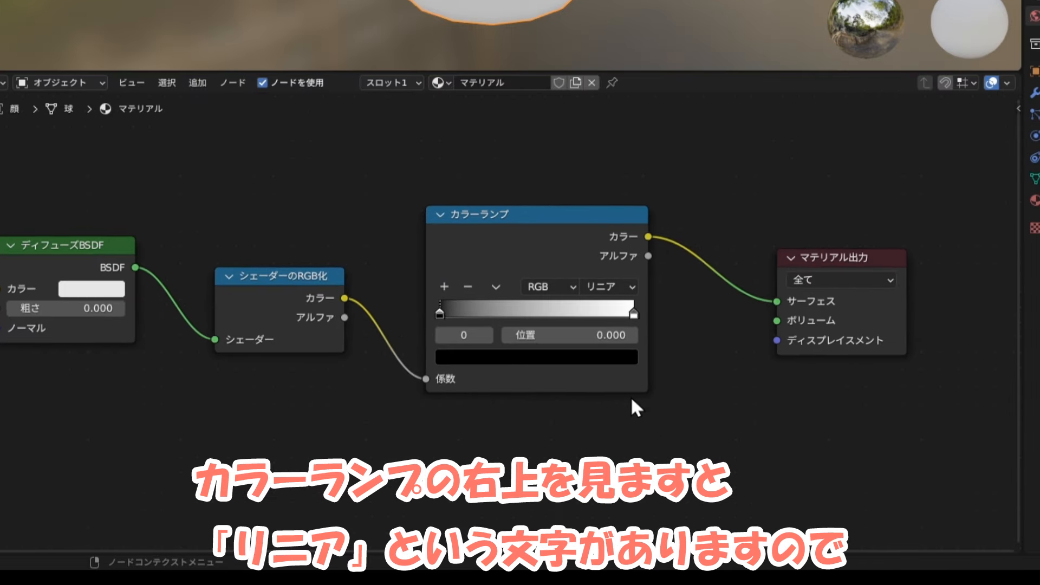
pyautogui.scroll(1, 632, 400)
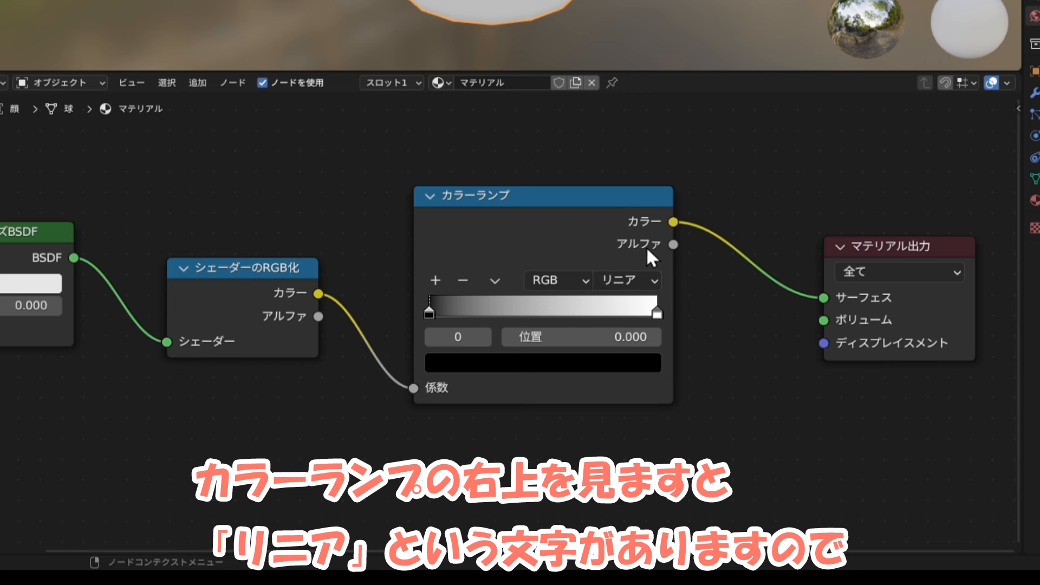
pyautogui.click(644, 278)
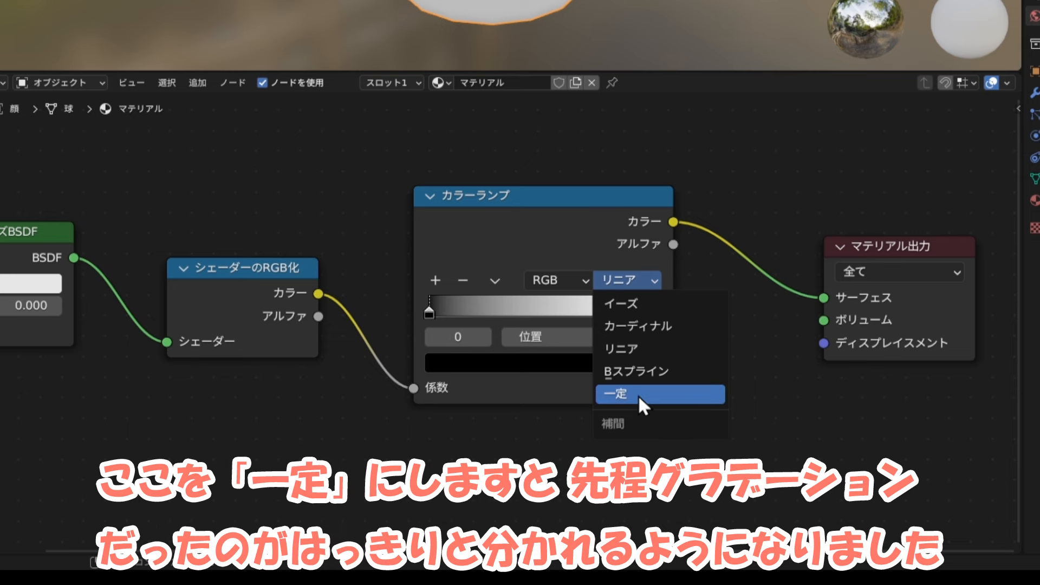
pyautogui.click(638, 395)
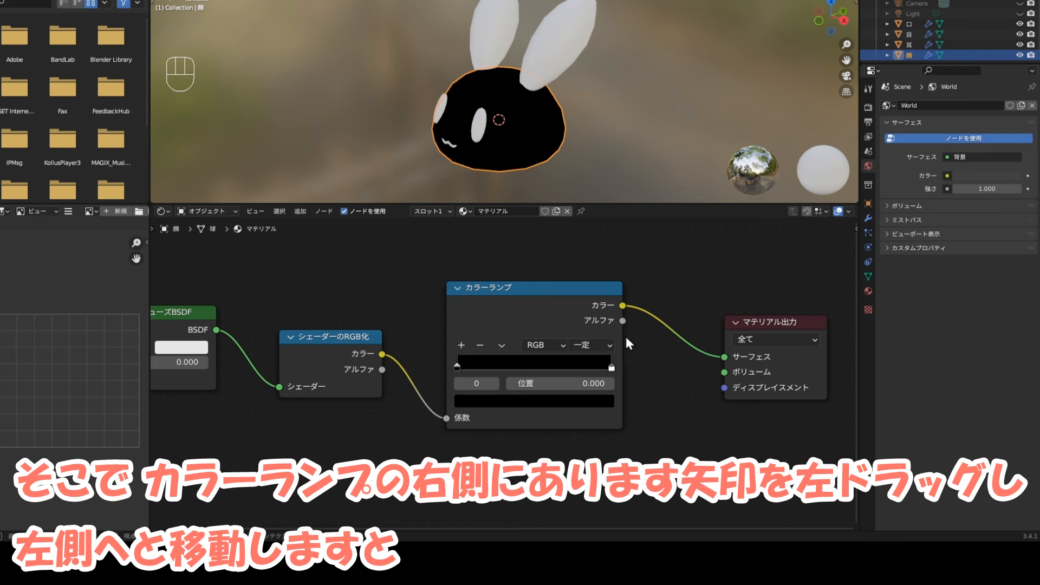
# Move the ColorRamp's white stop to position 0.573.
pyautogui.click(612, 368)
pyautogui.moveTo(613, 370)
pyautogui.mouseDown()
pyautogui.moveTo(498, 368)
pyautogui.moveTo(558, 369)
pyautogui.moveTo(541, 369)
pyautogui.mouseUp()
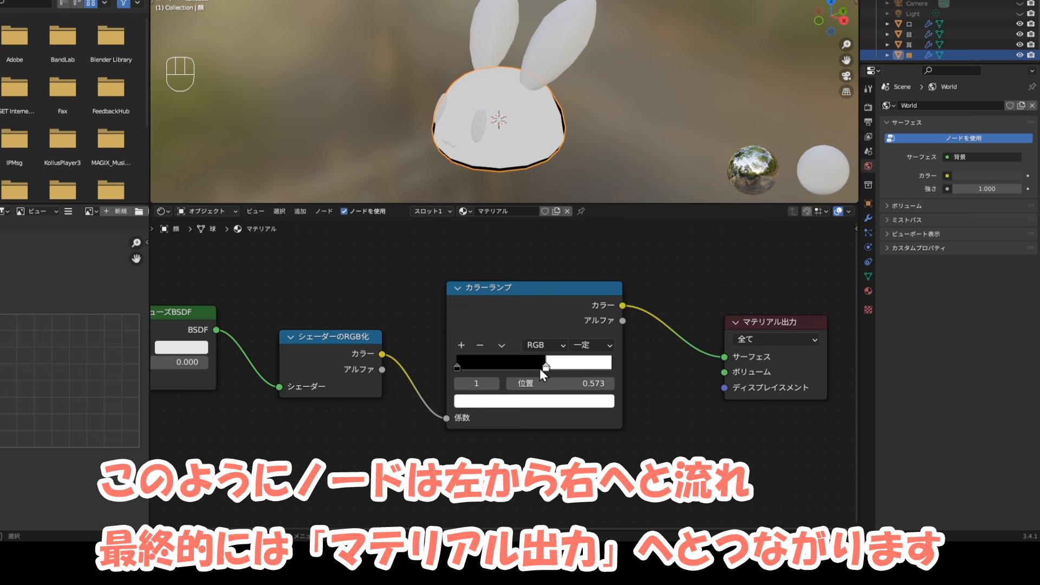
pyautogui.scroll(-1, 410, 400)
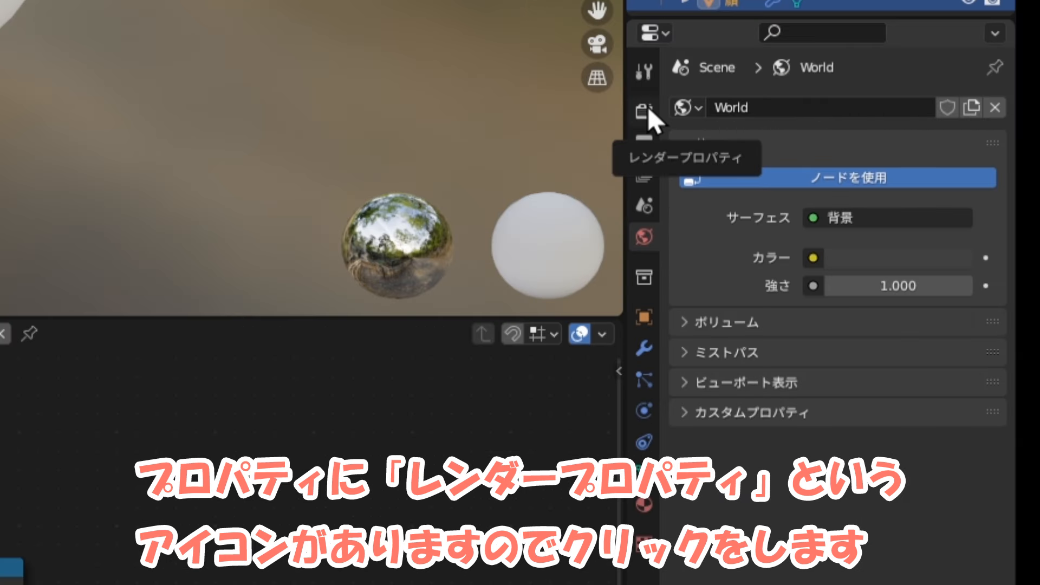
# Set the view transform to Standard (標準) in the color management settings of the render properties.
pyautogui.click(645, 111)
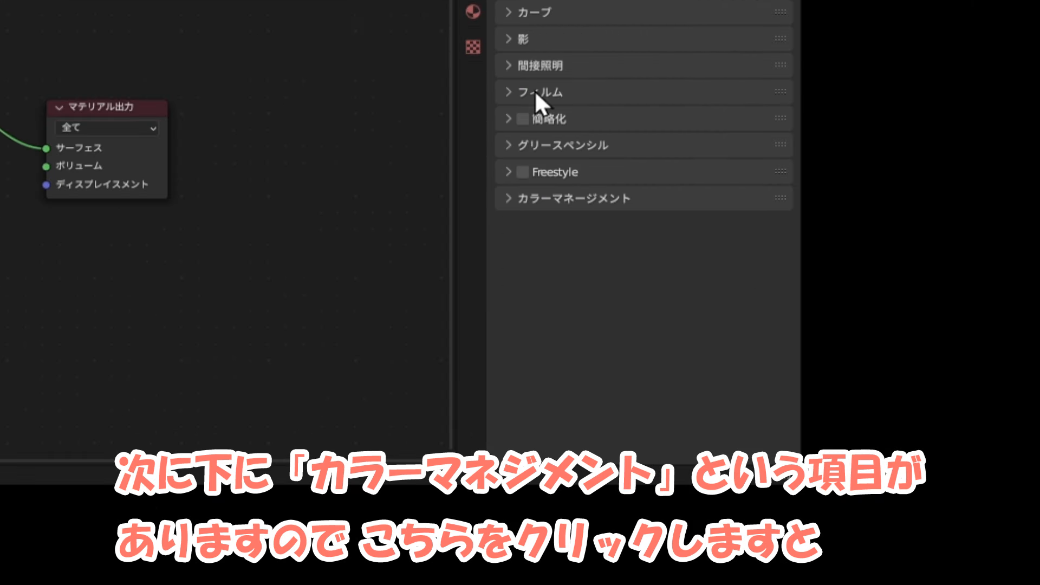
pyautogui.click(517, 198)
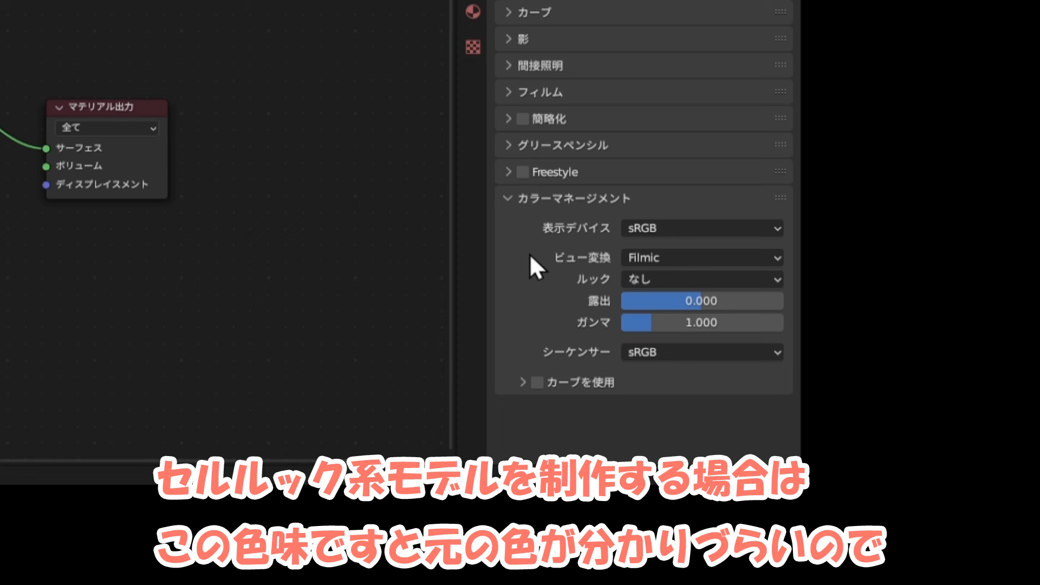
pyautogui.click(671, 257)
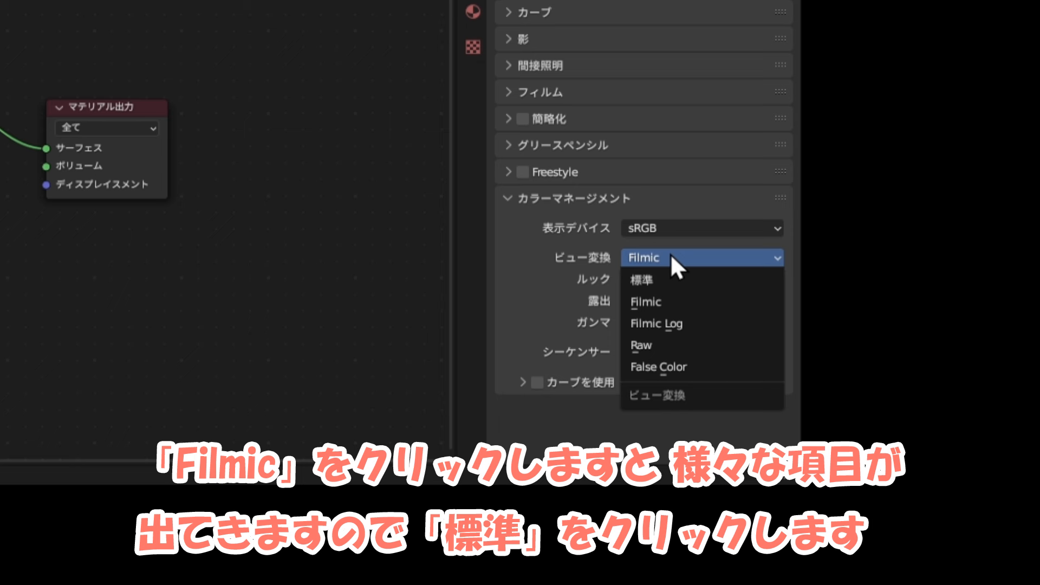
pyautogui.click(687, 282)
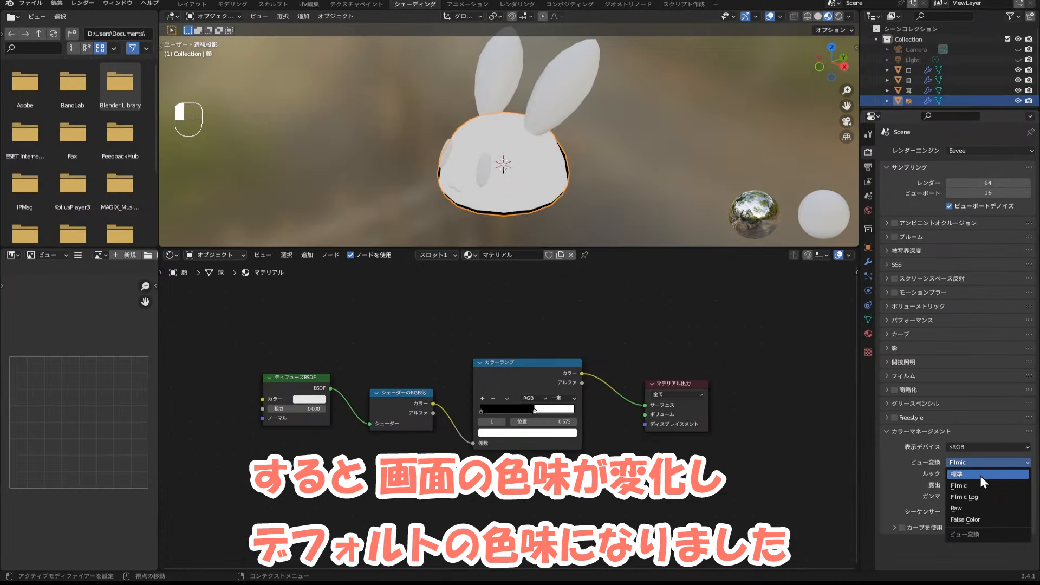
pyautogui.click(980, 475)
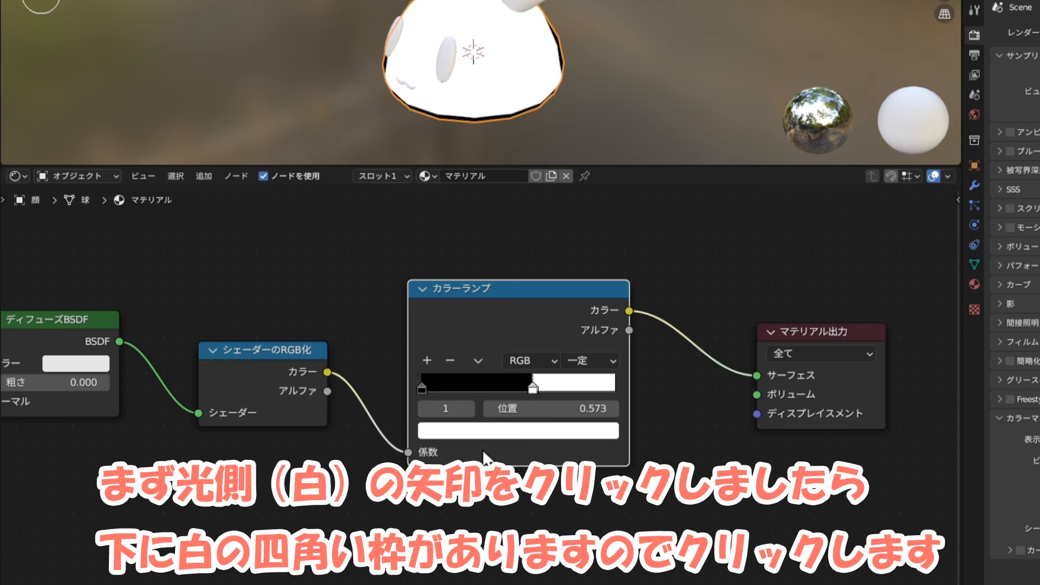
# Color the ColorRamp's light-side stop pale pink with hue 0.938, saturation 0.270 and value 1.000.
pyautogui.click(571, 432)
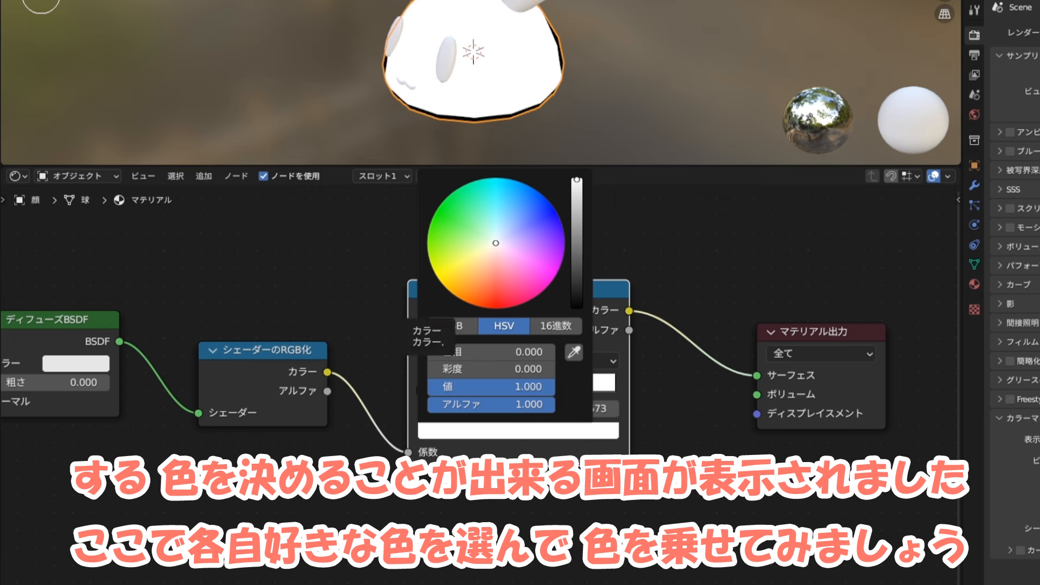
pyautogui.moveTo(525, 273); pyautogui.dragTo(512, 258)
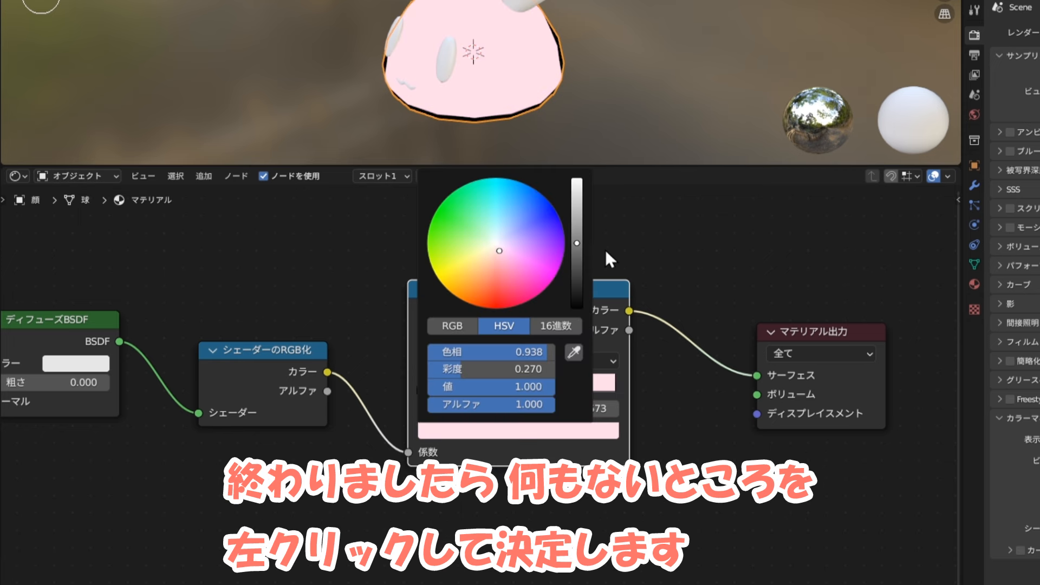
pyautogui.click(606, 252)
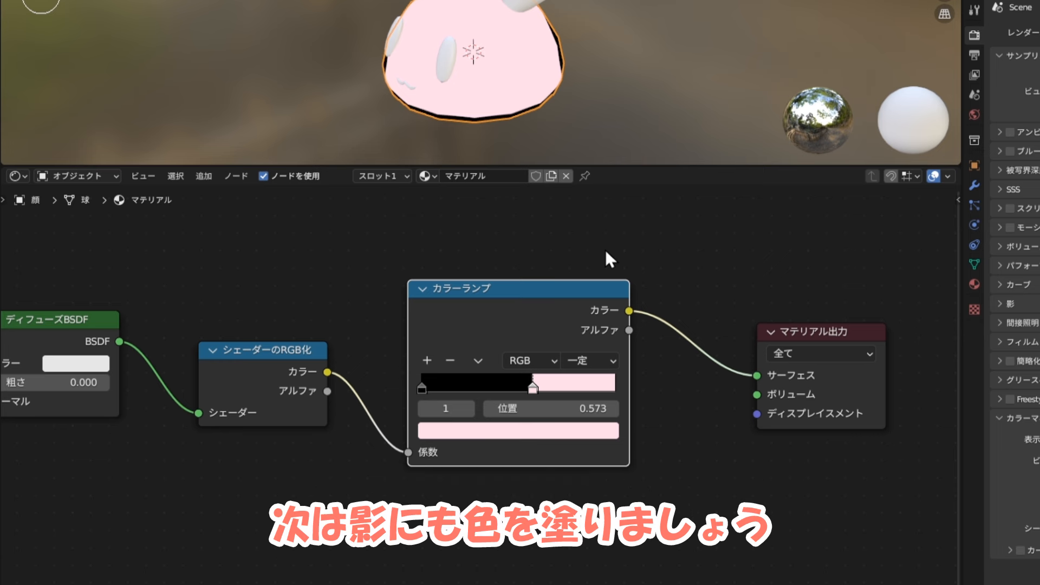
# Color the ColorRamp's black shadow-side stop pink with hue 0.956, saturation 0.582 and value 1.000.
pyautogui.click(421, 387)
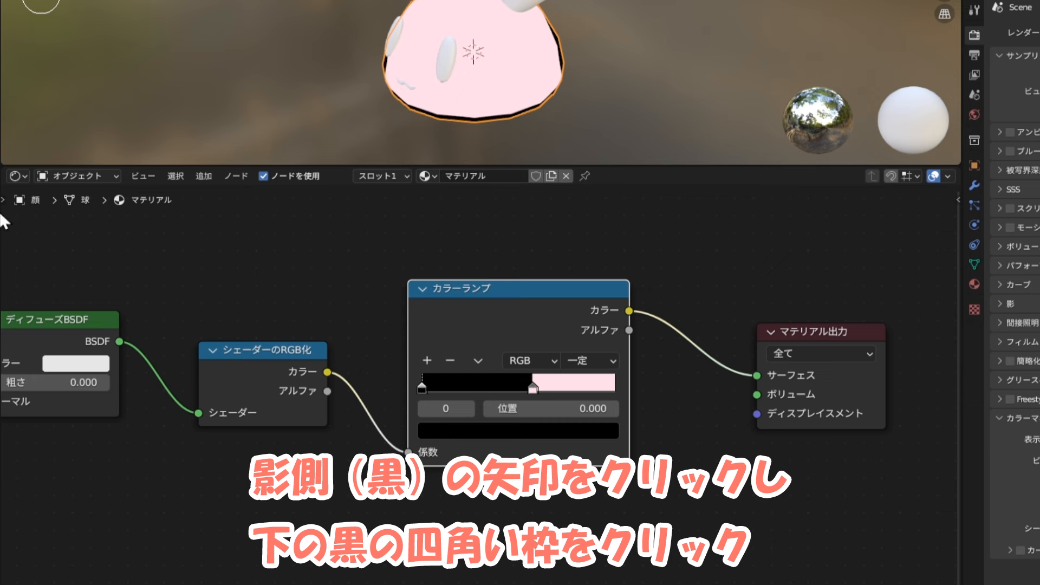
pyautogui.click(447, 429)
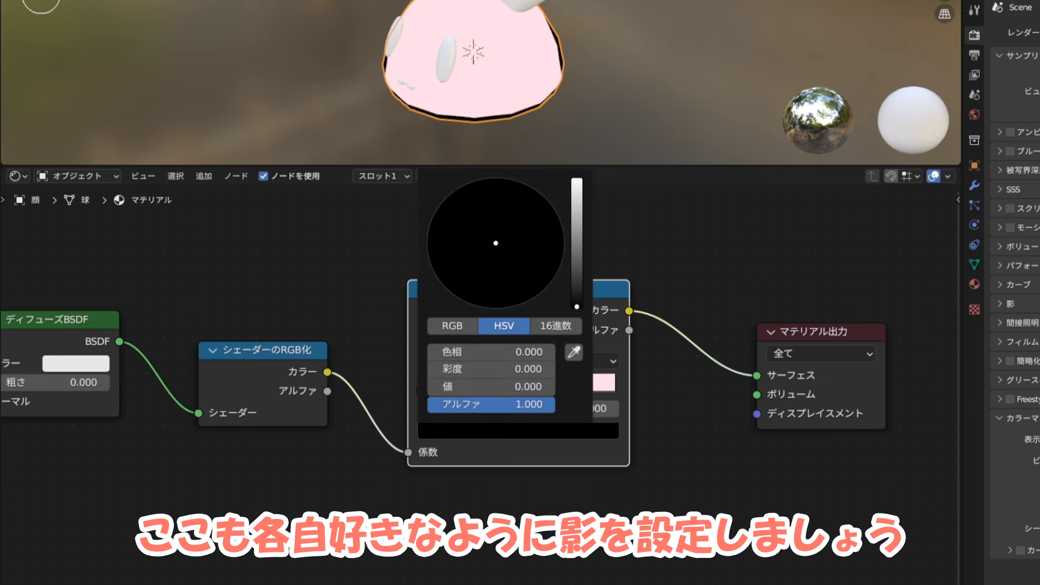
pyautogui.moveTo(577, 306); pyautogui.dragTo(577, 222)
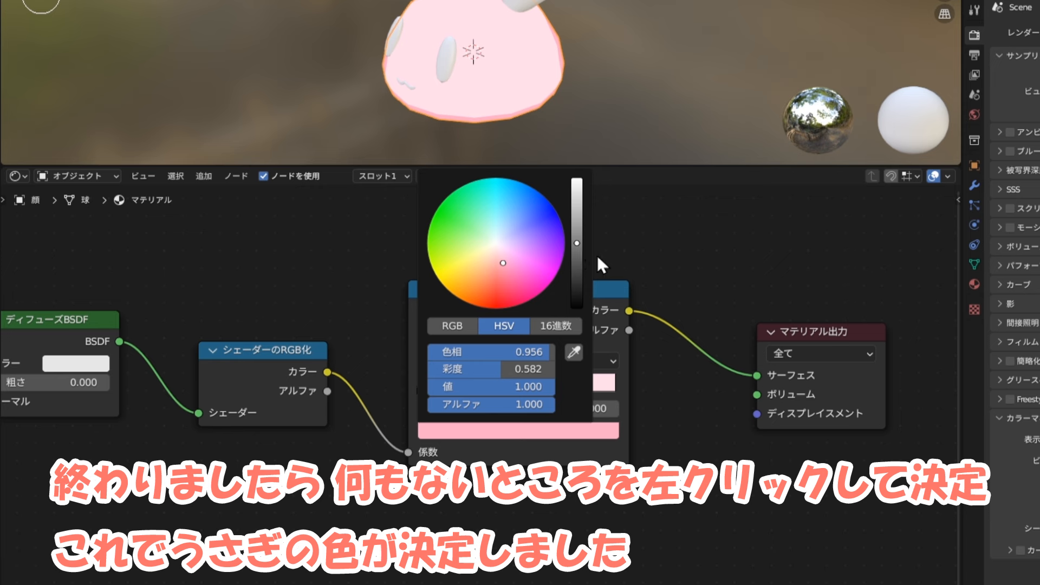
pyautogui.click(598, 259)
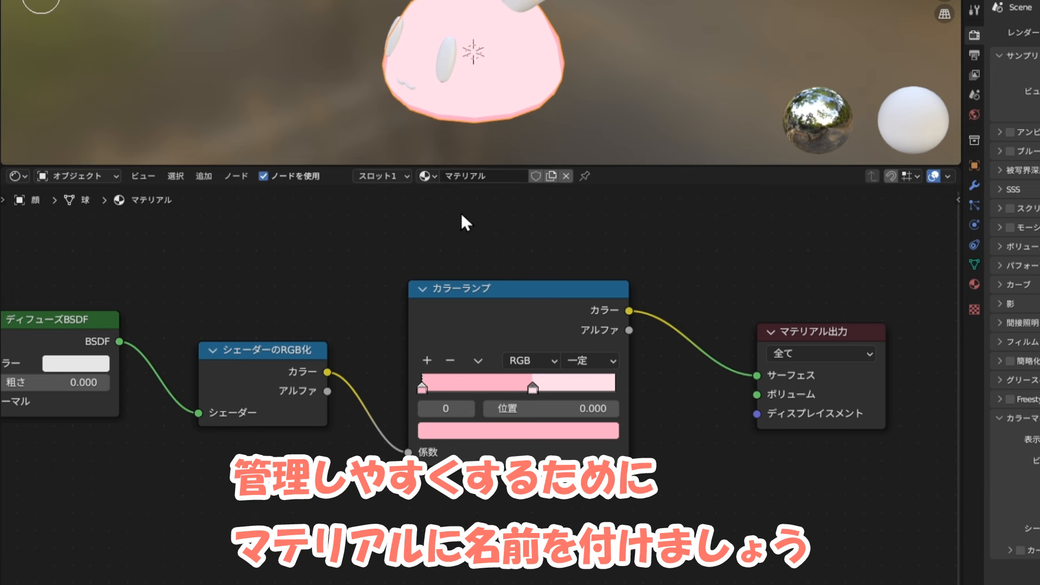
# Rename the face's material to うさぎ肌.
pyautogui.click(477, 177)
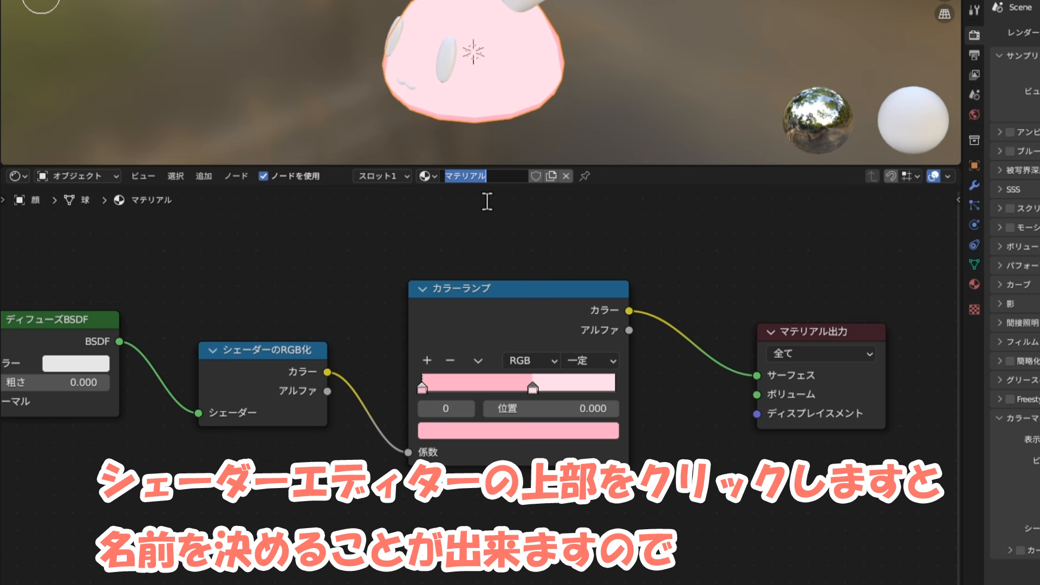
pyautogui.write('うさぎ肌')
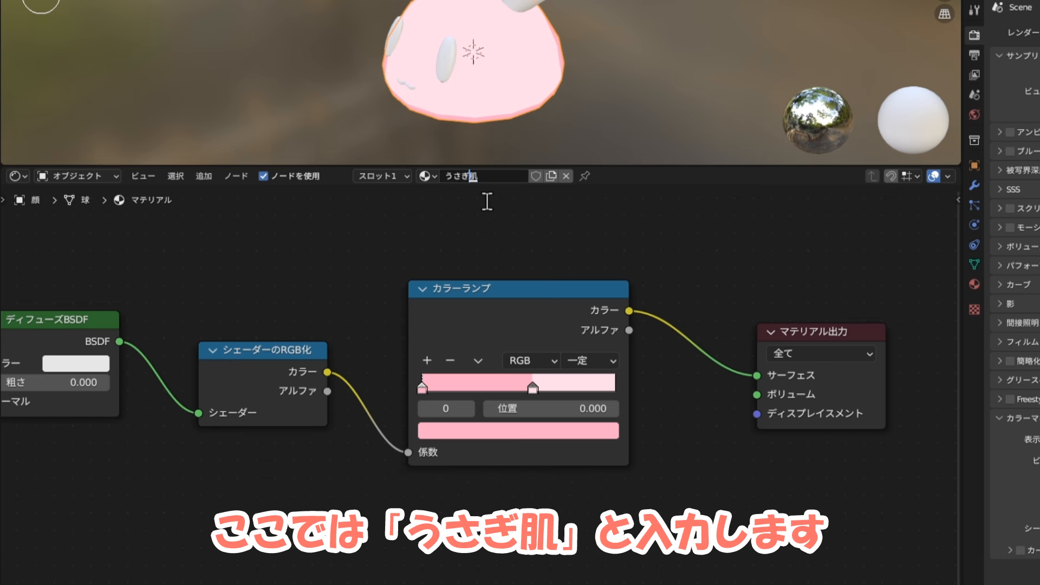
pyautogui.press('Return')
pyautogui.press('Return')
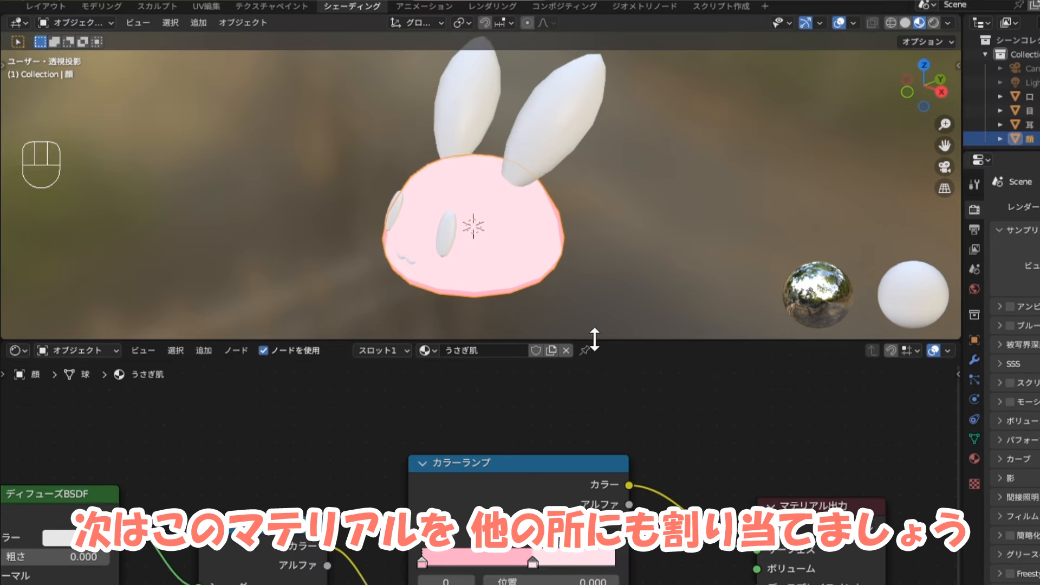
# Assign the existing うさぎ肌 material to the rabbit's ears.
pyautogui.moveTo(594, 165); pyautogui.dragTo(594, 238)
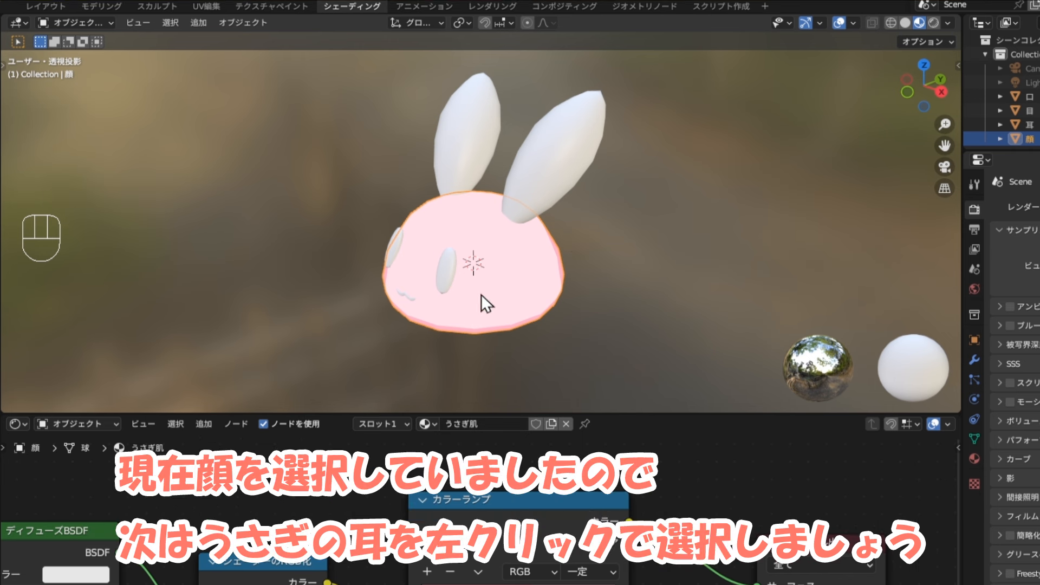
pyautogui.click(535, 180)
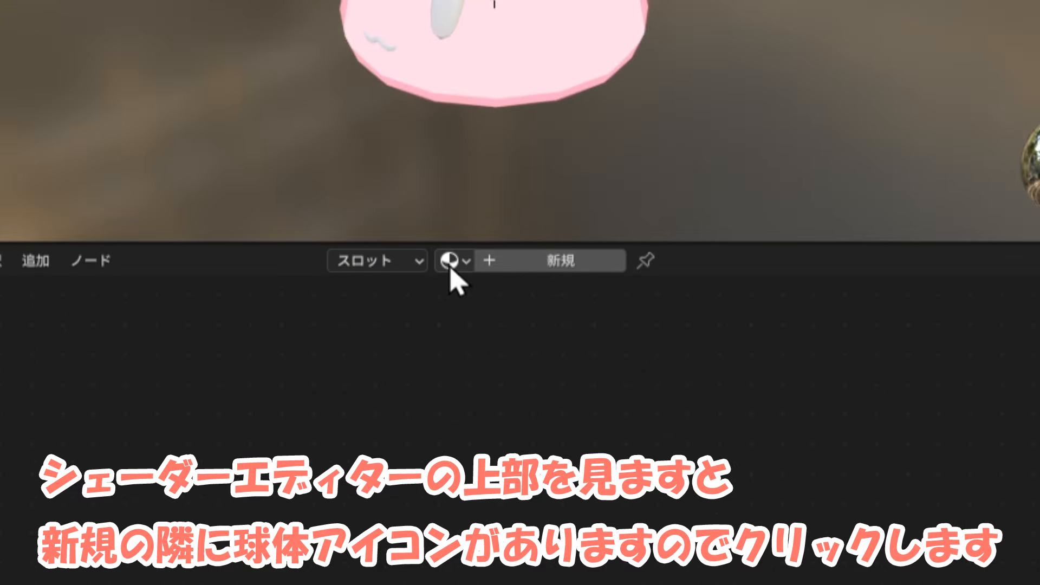
pyautogui.click(450, 262)
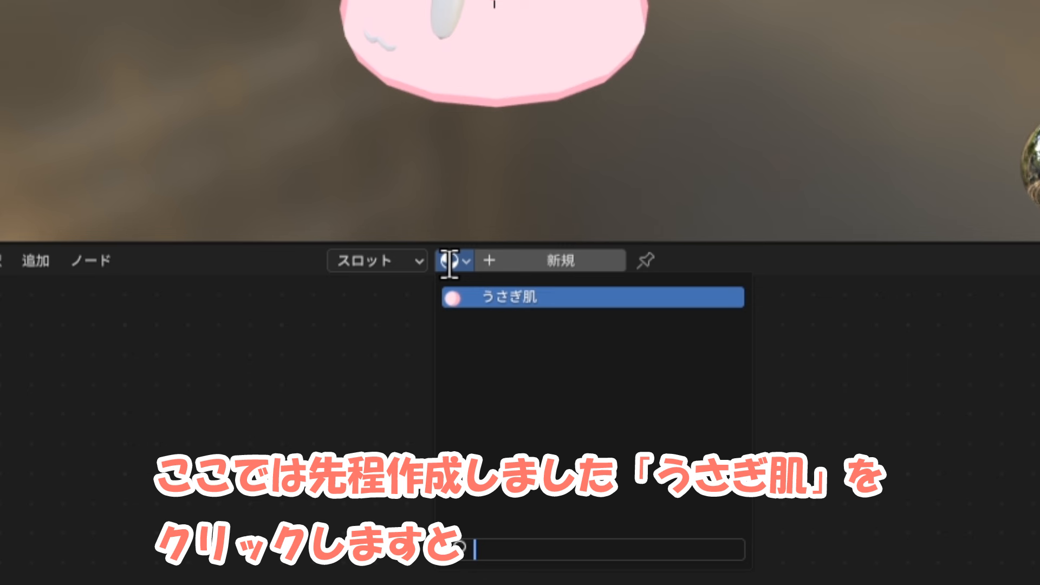
pyautogui.click(467, 299)
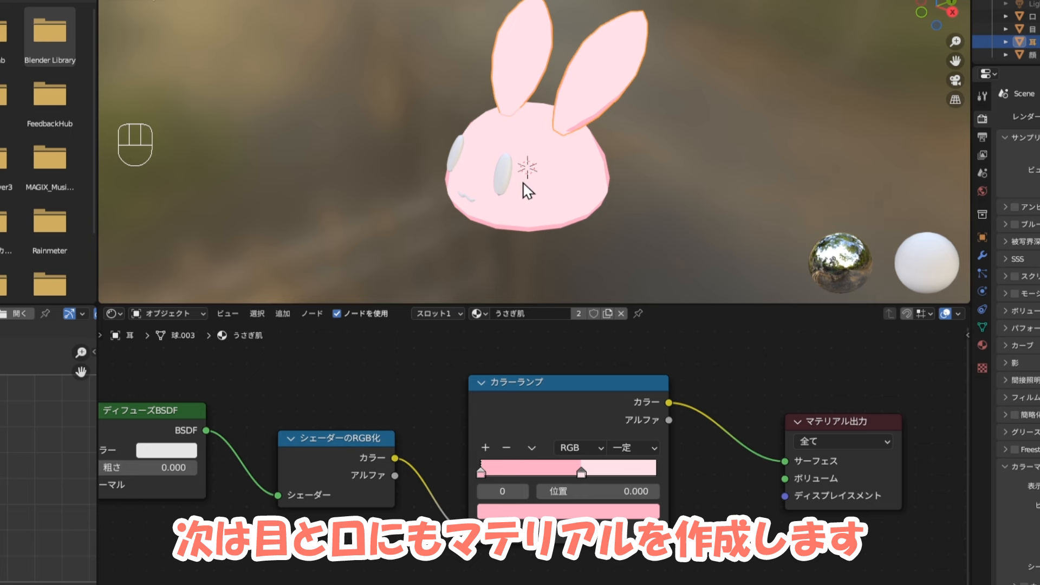
# Create a new material for the rabbit's eyes and delete its Principled BSDF node.
pyautogui.click(506, 184)
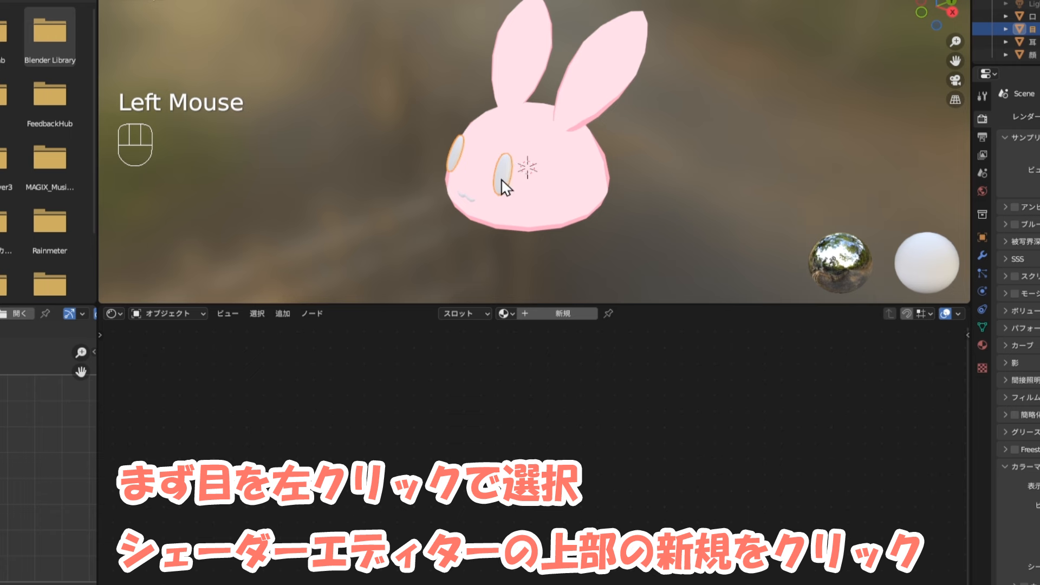
pyautogui.click(541, 313)
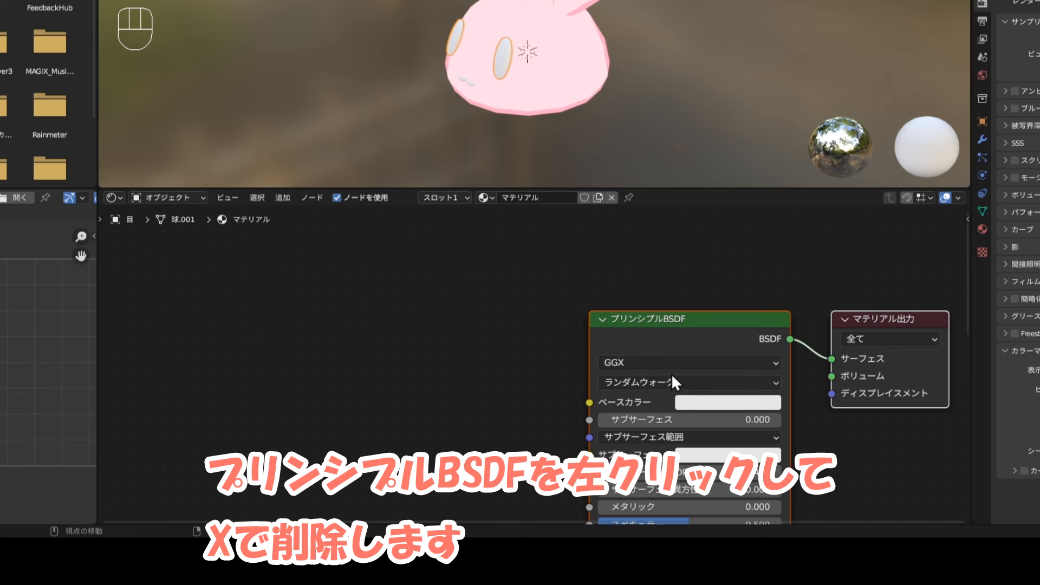
pyautogui.moveTo(672, 375); pyautogui.dragTo(472, 323, button='middle')
pyautogui.click(476, 281)
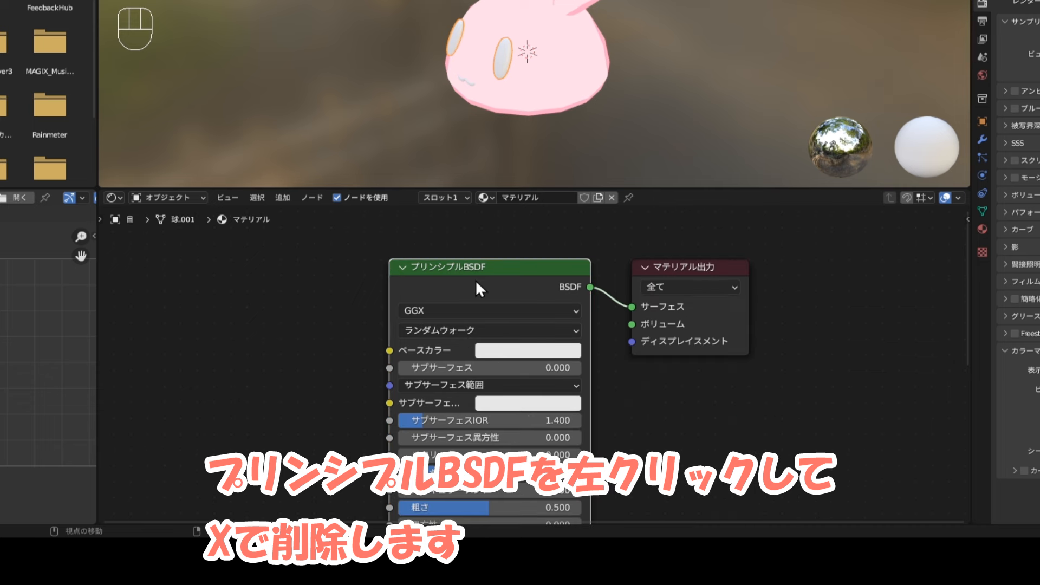
pyautogui.click(480, 280)
pyautogui.press('x')
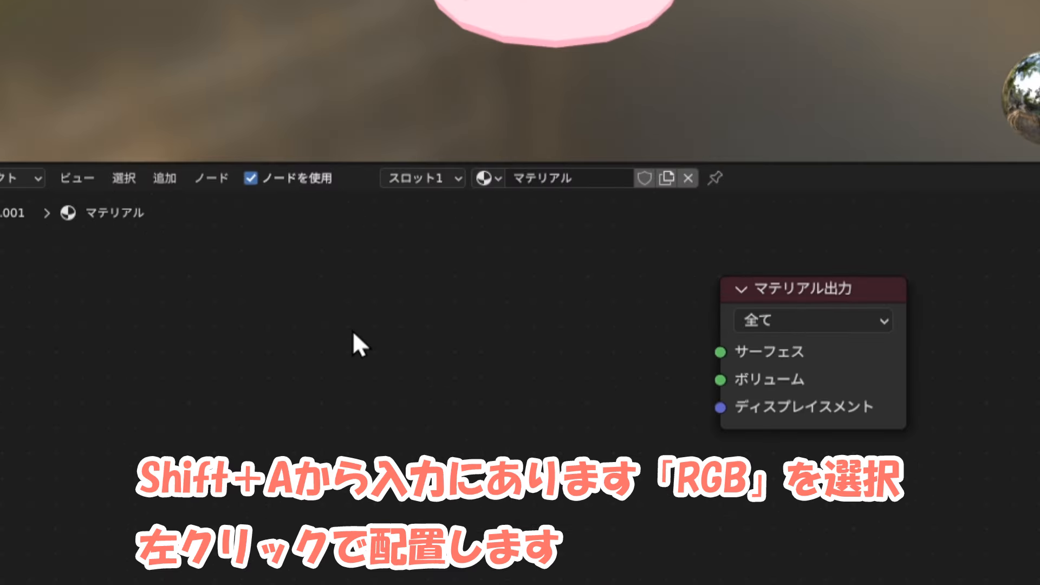
# Add an RGB node set to pure black and connect its color to the material output's surface (サーフェス).
pyautogui.hotkey('shift', 'a')
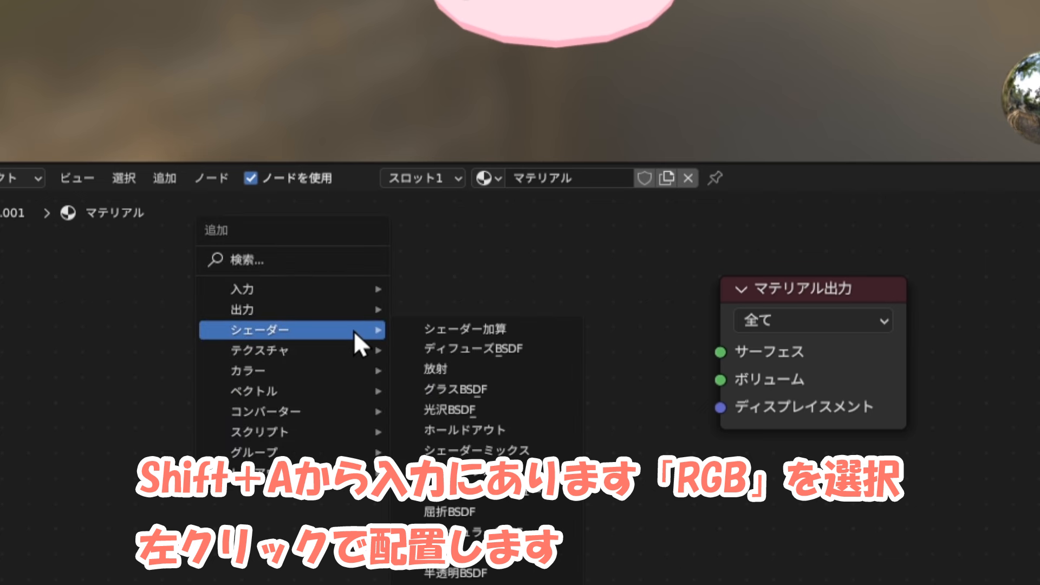
pyautogui.moveTo(361, 293)
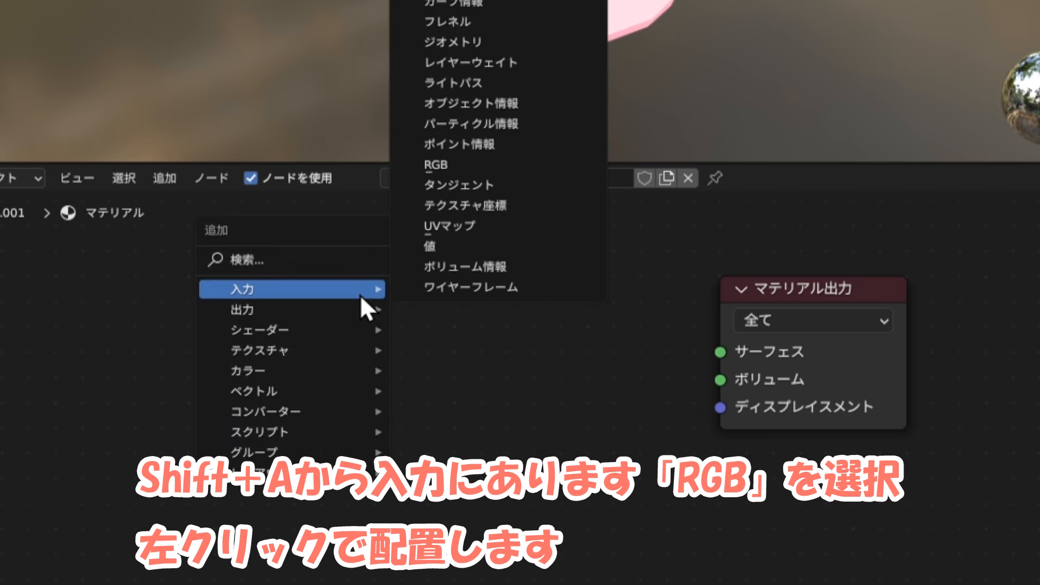
pyautogui.click(475, 161)
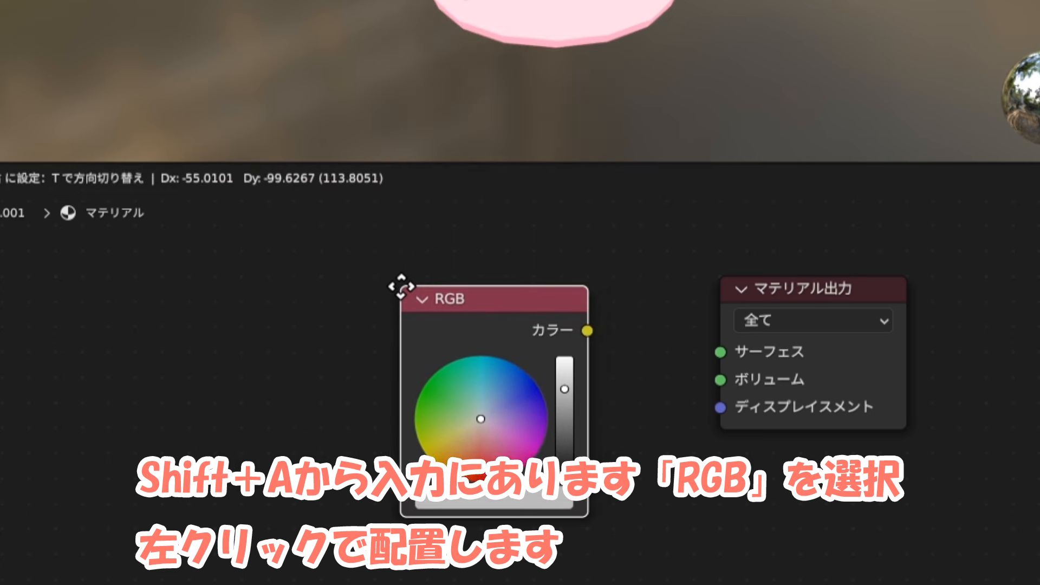
pyautogui.click(413, 274)
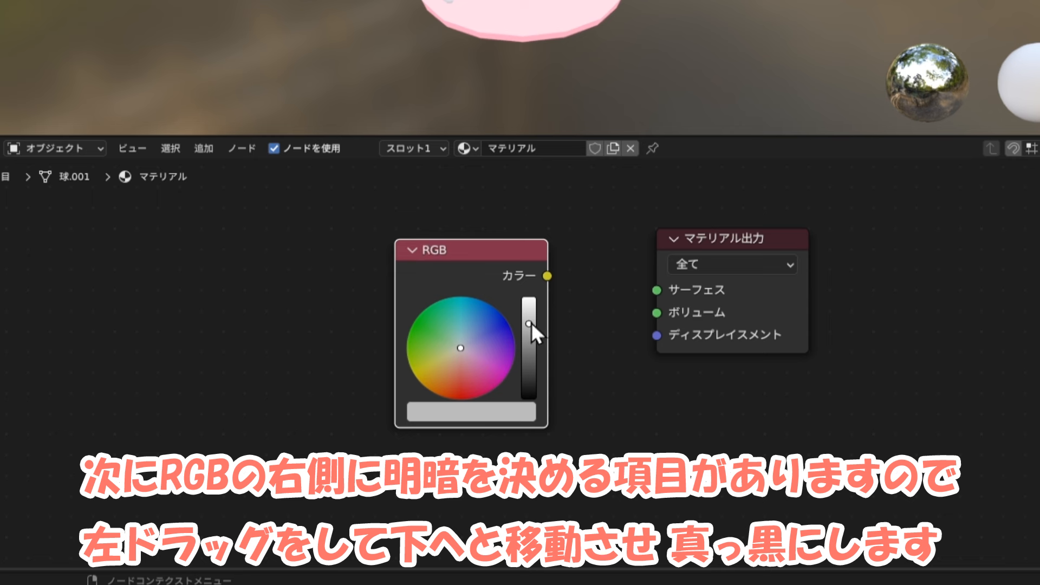
pyautogui.moveTo(530, 324); pyautogui.dragTo(529, 396)
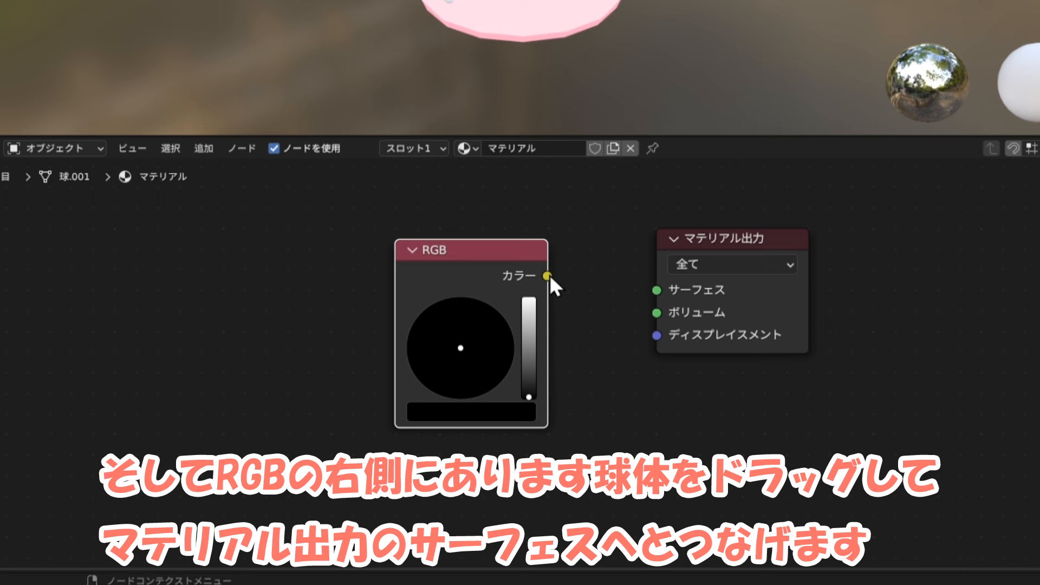
pyautogui.moveTo(550, 277); pyautogui.dragTo(649, 291)
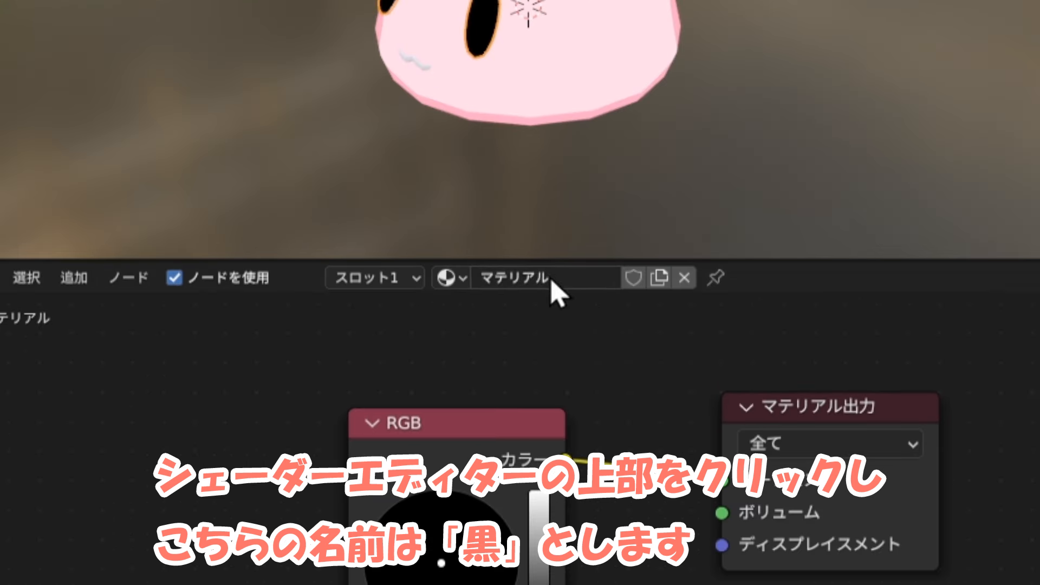
# Rename the eyes' material to 黒.
pyautogui.click(539, 313)
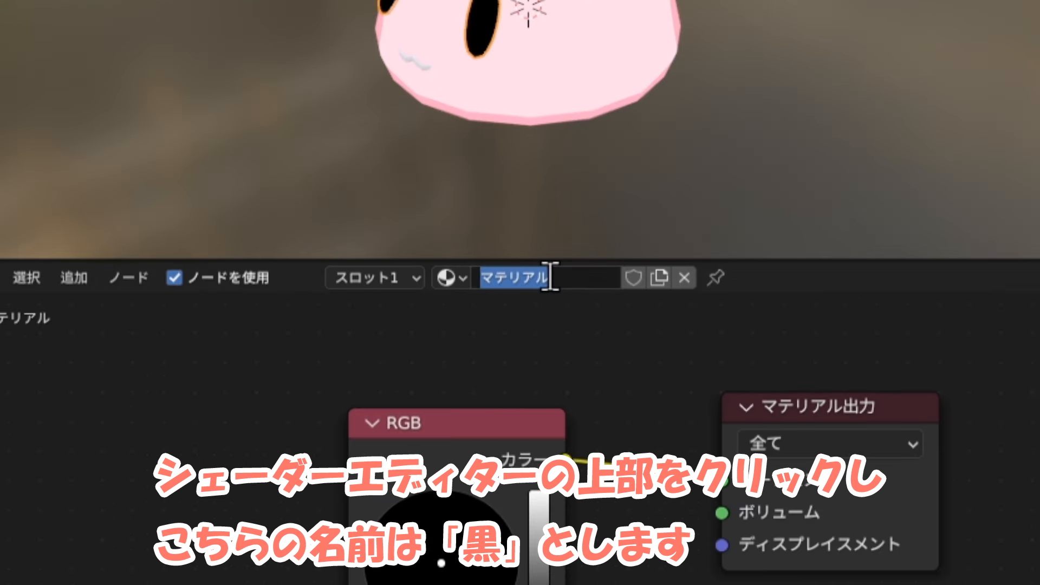
pyautogui.write('くろ')
pyautogui.press('space')
pyautogui.press('Return')
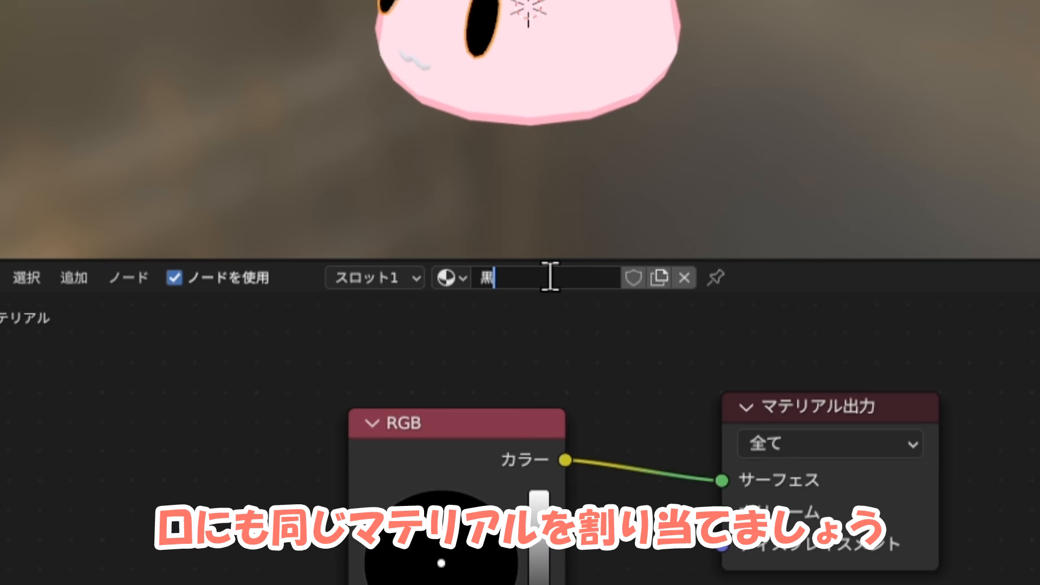
pyautogui.press('Return')
# Assign the existing 黒 material to the rabbit's mouth.
pyautogui.scroll(2, 442, 129)
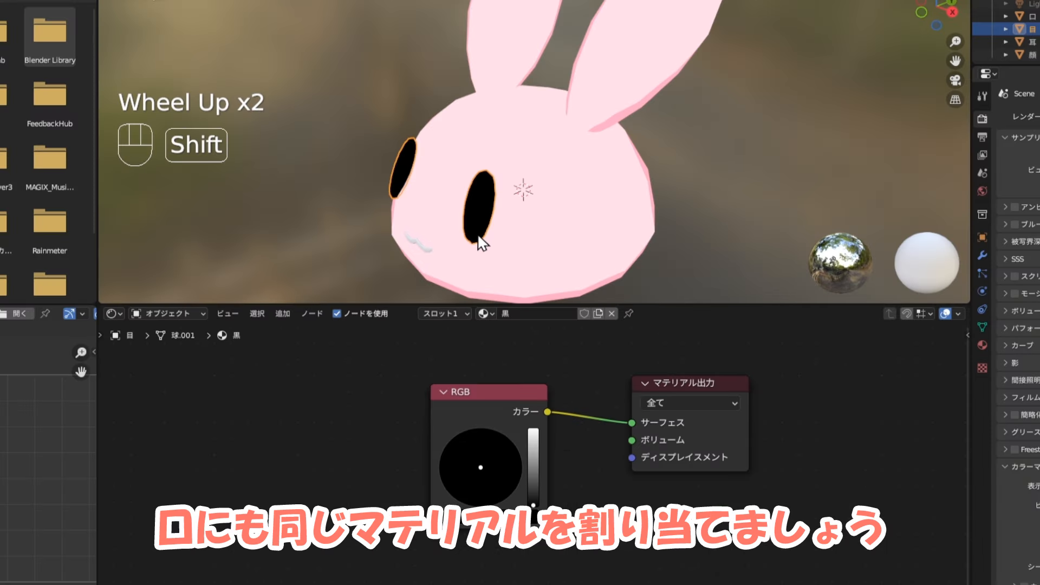
pyautogui.keyDown('shift'); pyautogui.moveTo(441, 141); pyautogui.dragTo(590, 40, button='middle'); pyautogui.keyUp('shift')
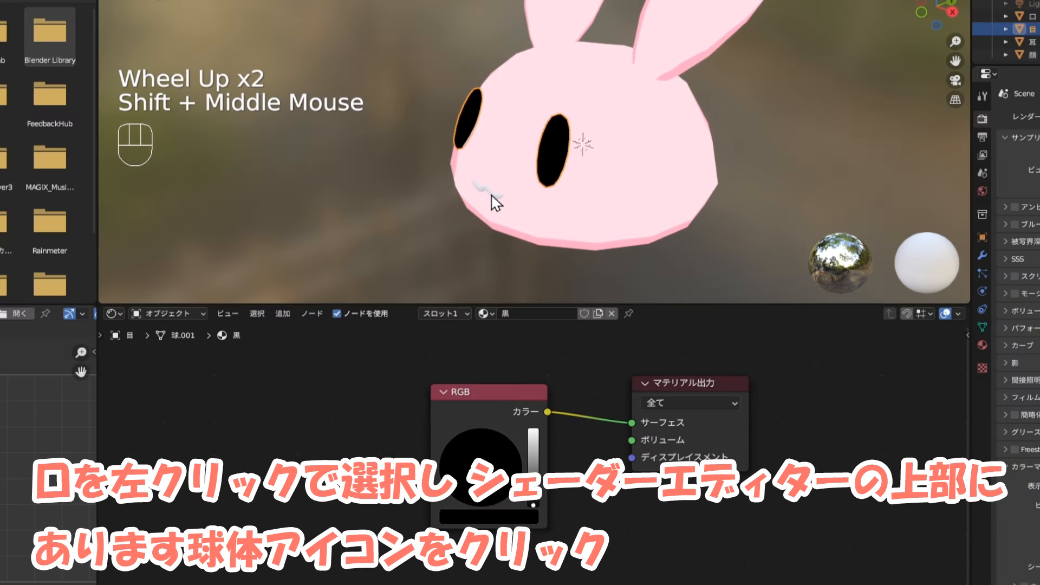
pyautogui.click(492, 196)
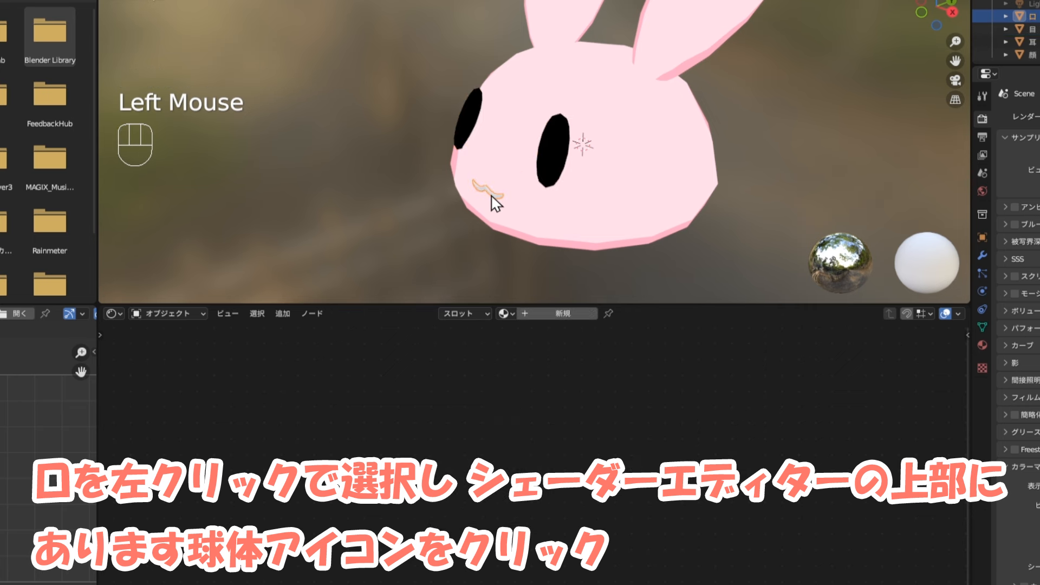
pyautogui.click(504, 313)
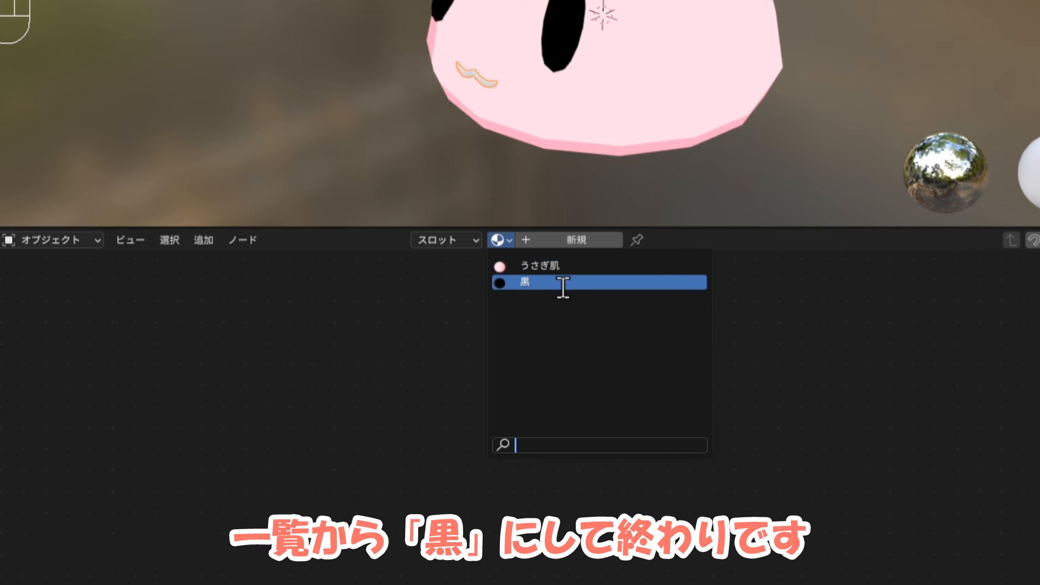
pyautogui.click(563, 285)
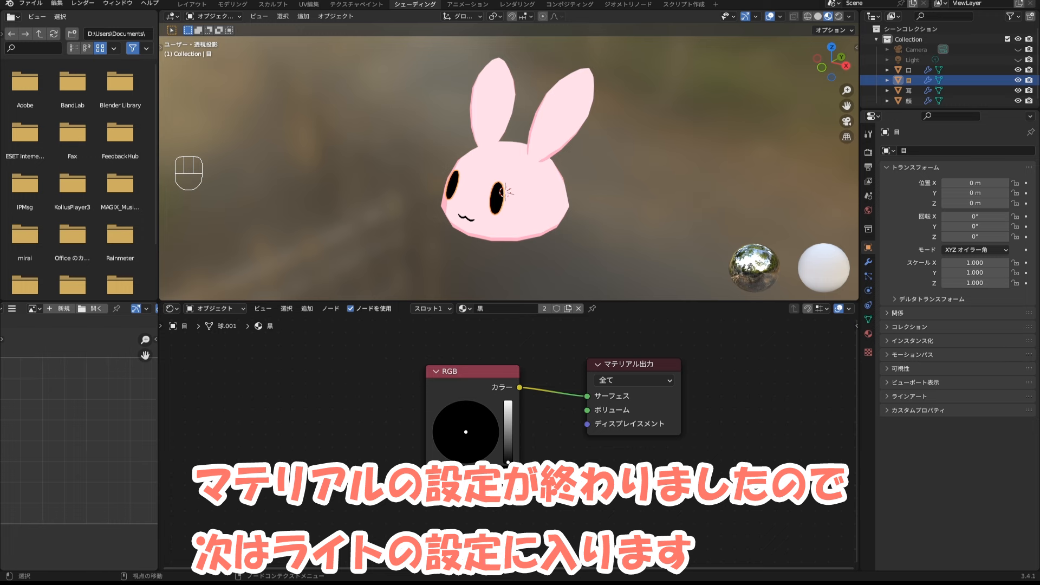
# Switch the enlarged 3D viewport to rendered shading and unhide the Light object.
pyautogui.click(468, 218)
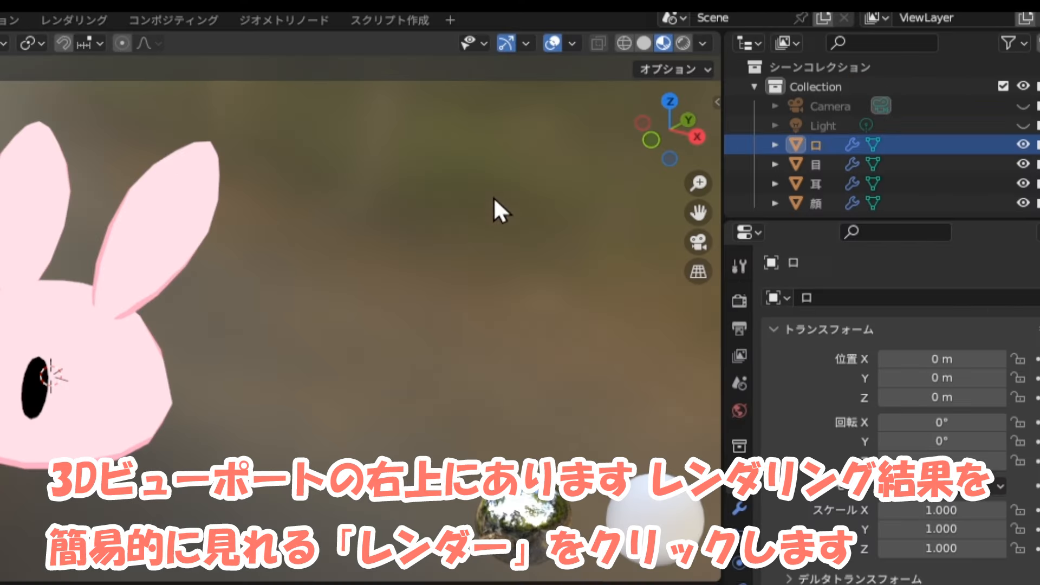
pyautogui.click(683, 42)
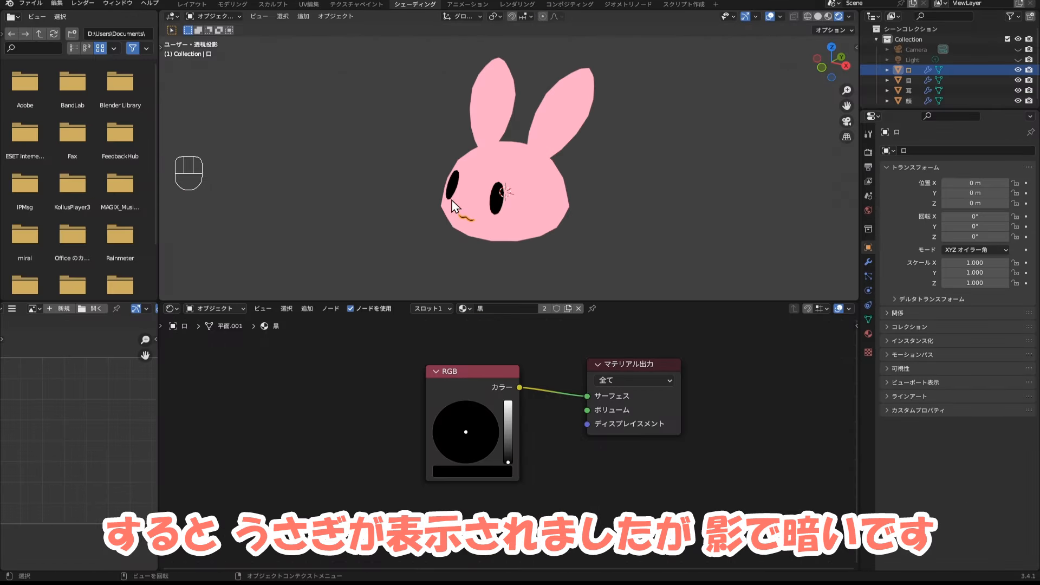
pyautogui.moveTo(587, 299); pyautogui.dragTo(589, 352)
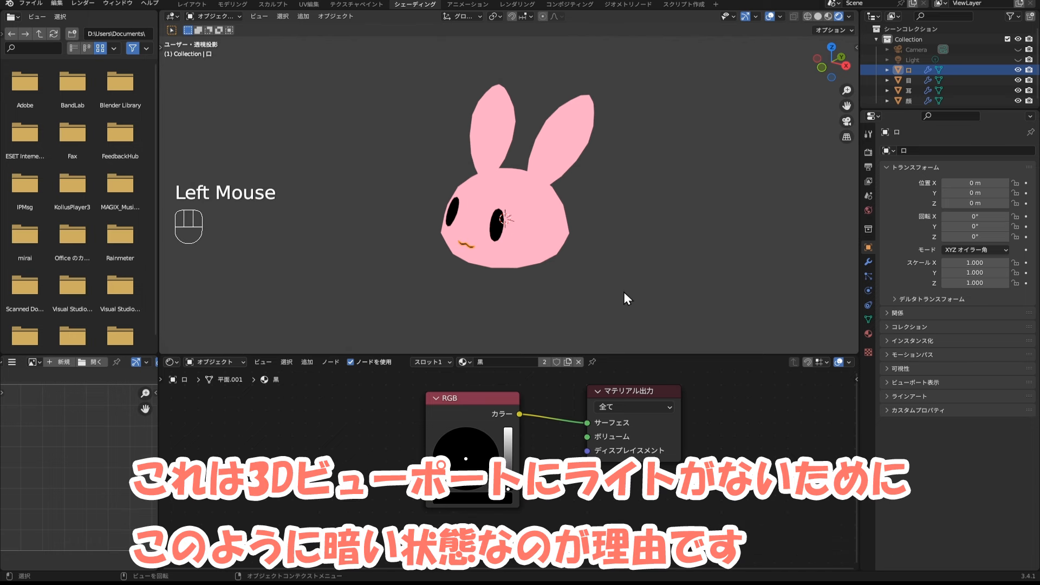
pyautogui.scroll(2, 625, 292)
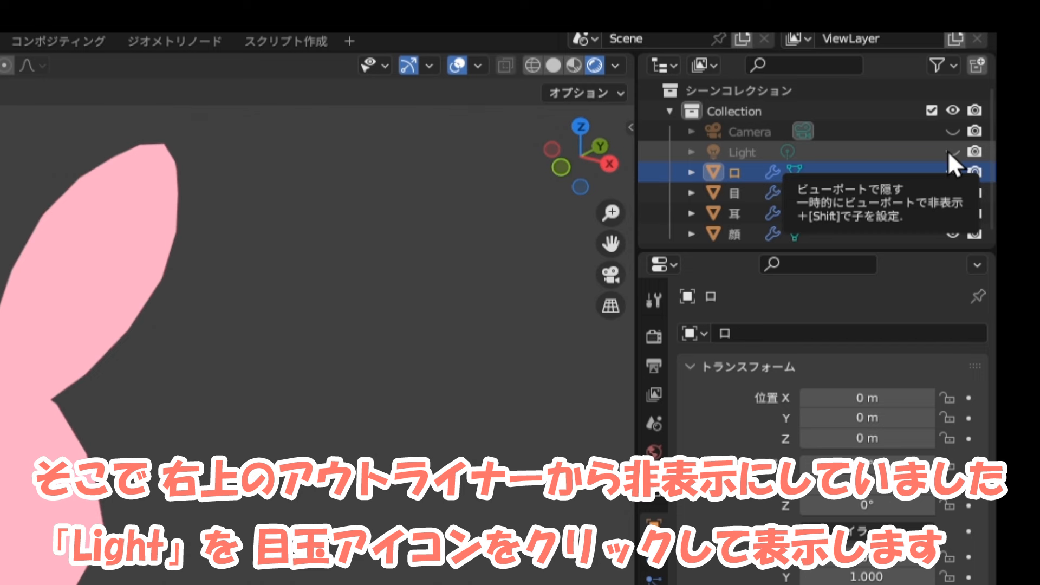
pyautogui.click(947, 151)
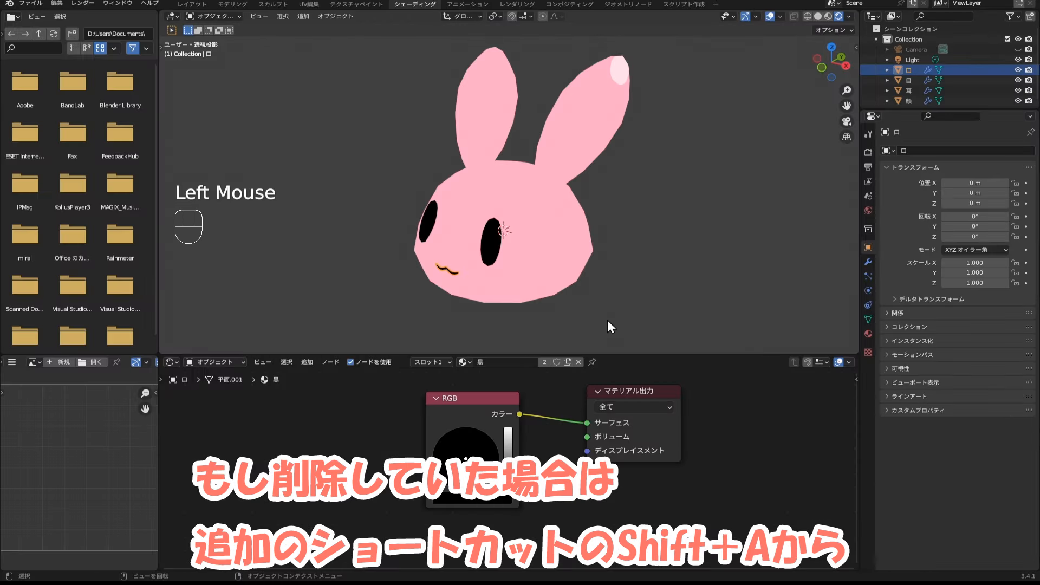
pyautogui.click(374, 144)
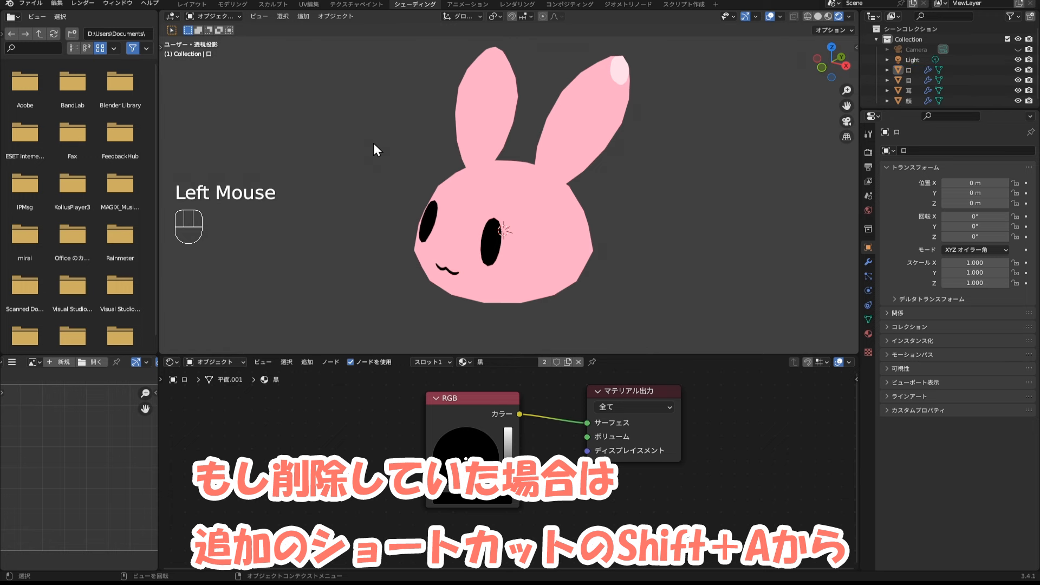
pyautogui.hotkey('shift', 'a')
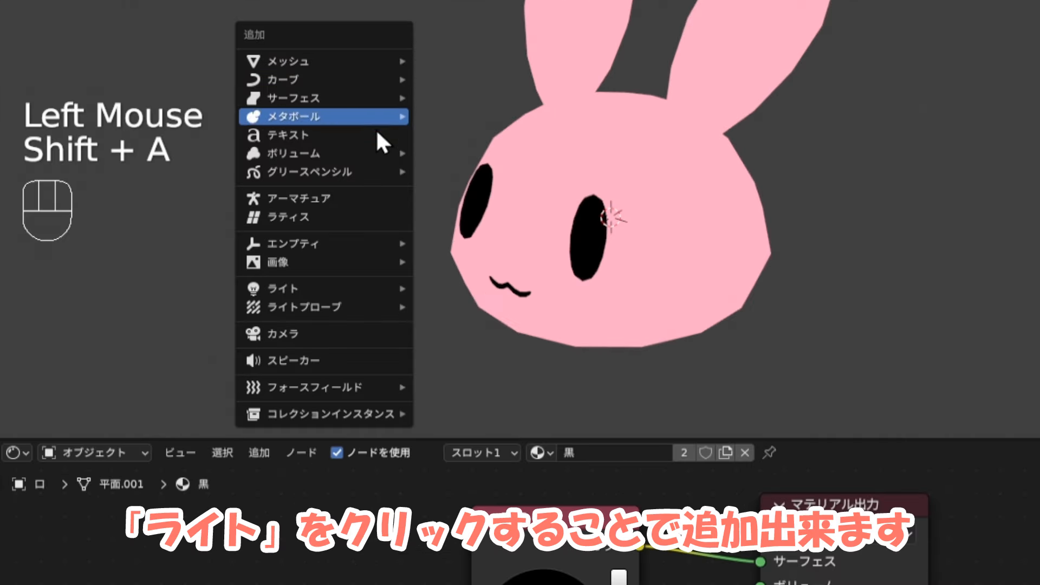
pyautogui.moveTo(350, 292)
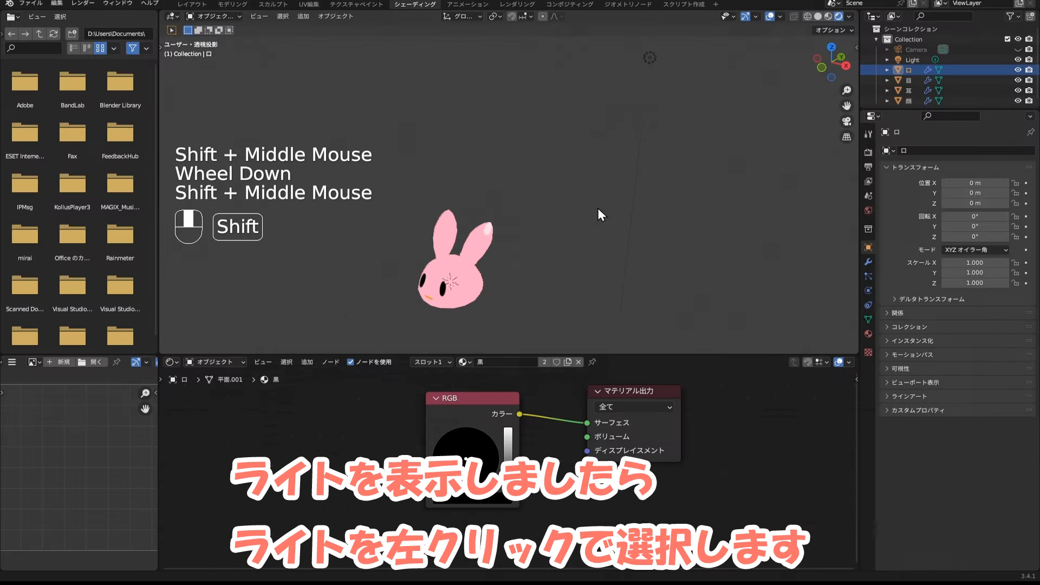
# Select the Light object and change its light type to Sun (サン).
pyautogui.keyDown('shift'); pyautogui.moveTo(597, 207); pyautogui.dragTo(606, 191, button='middle'); pyautogui.keyUp('shift')
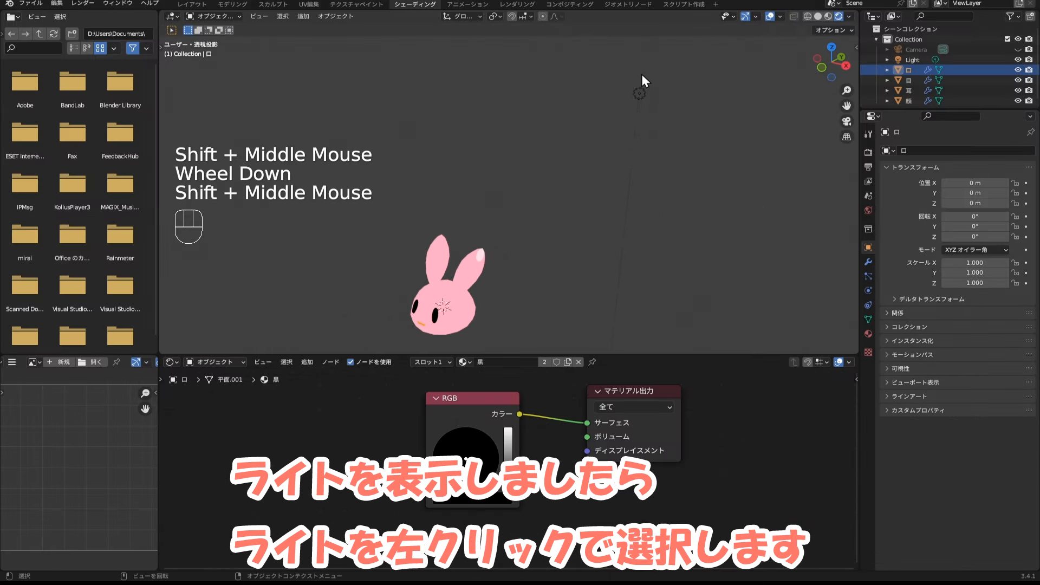
pyautogui.click(637, 90)
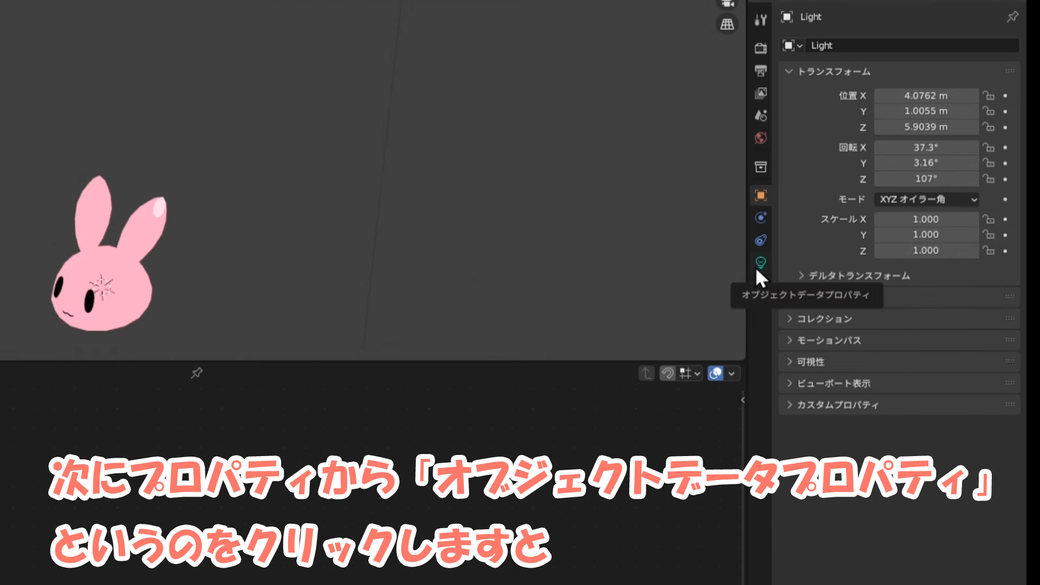
pyautogui.click(757, 269)
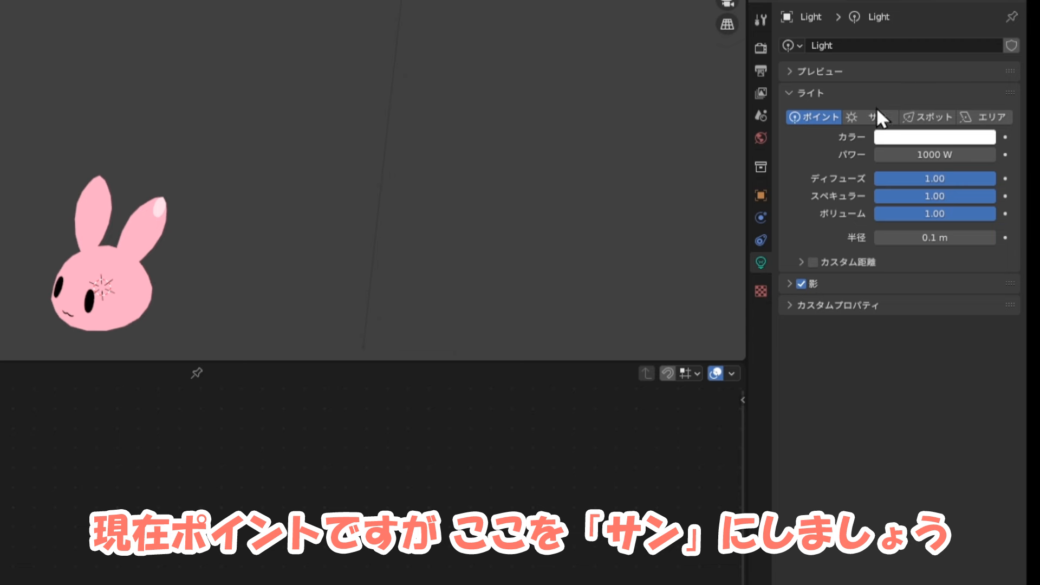
pyautogui.click(875, 116)
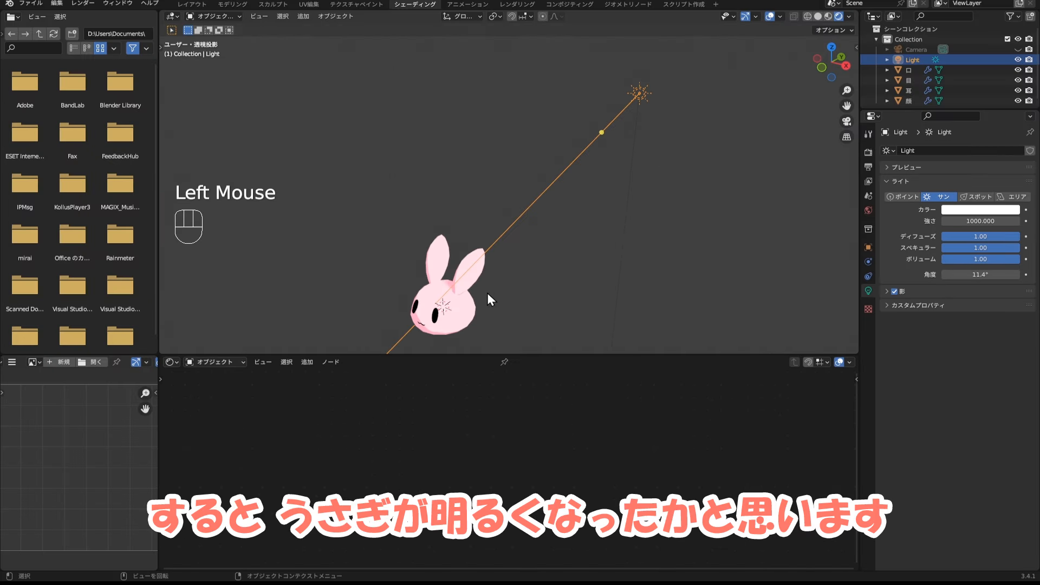
# Set the sun light's strength (強さ) to 5.
pyautogui.keyDown('shift'); pyautogui.moveTo(487, 292); pyautogui.dragTo(499, 266, button='middle'); pyautogui.keyUp('shift')
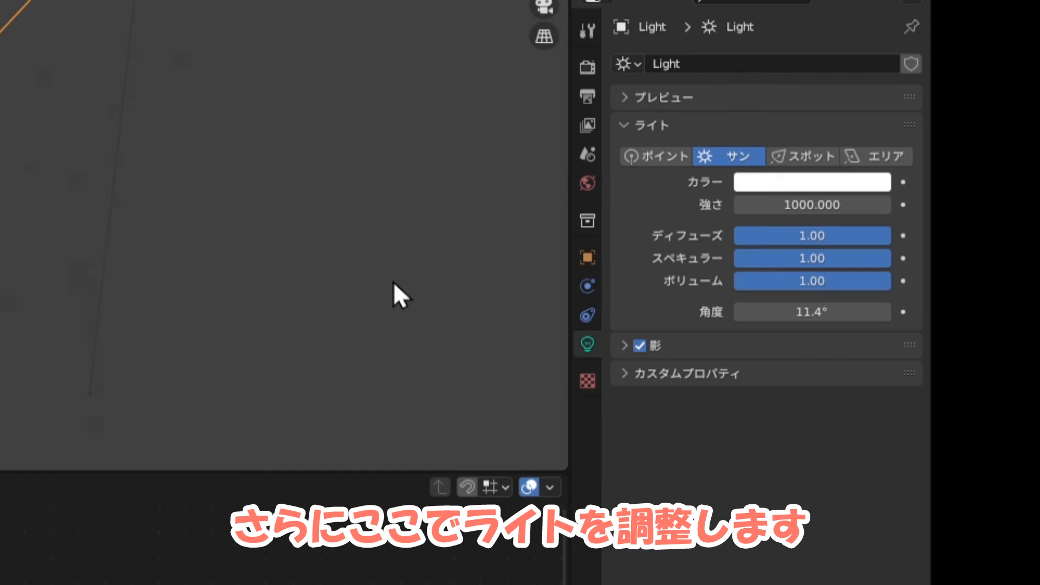
pyautogui.click(806, 205)
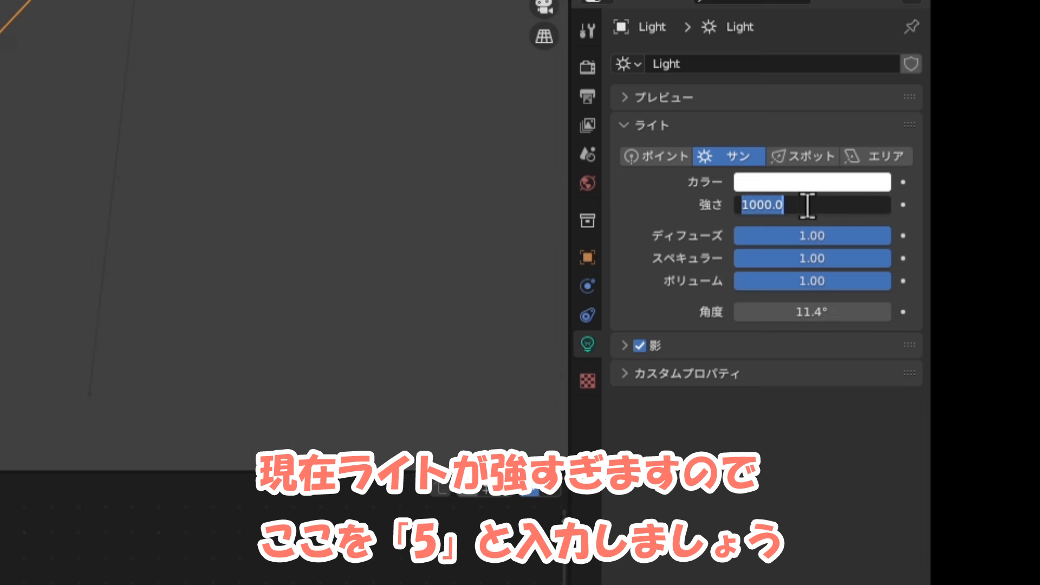
pyautogui.write('5')
pyautogui.press('Return')
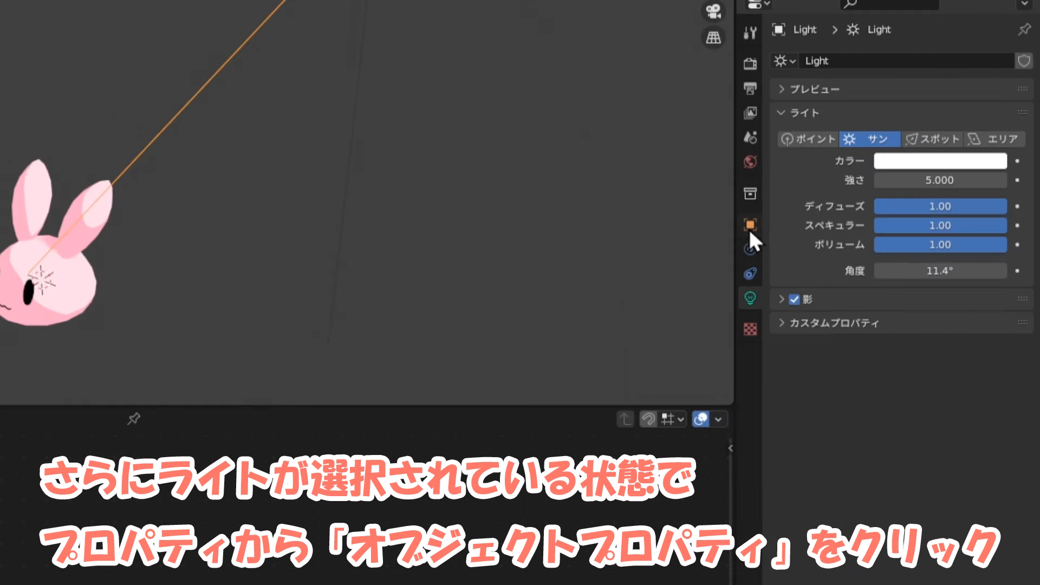
# Set the light's rotation to X 60°, Y 40° and Z 0° in its object properties.
pyautogui.click(751, 226)
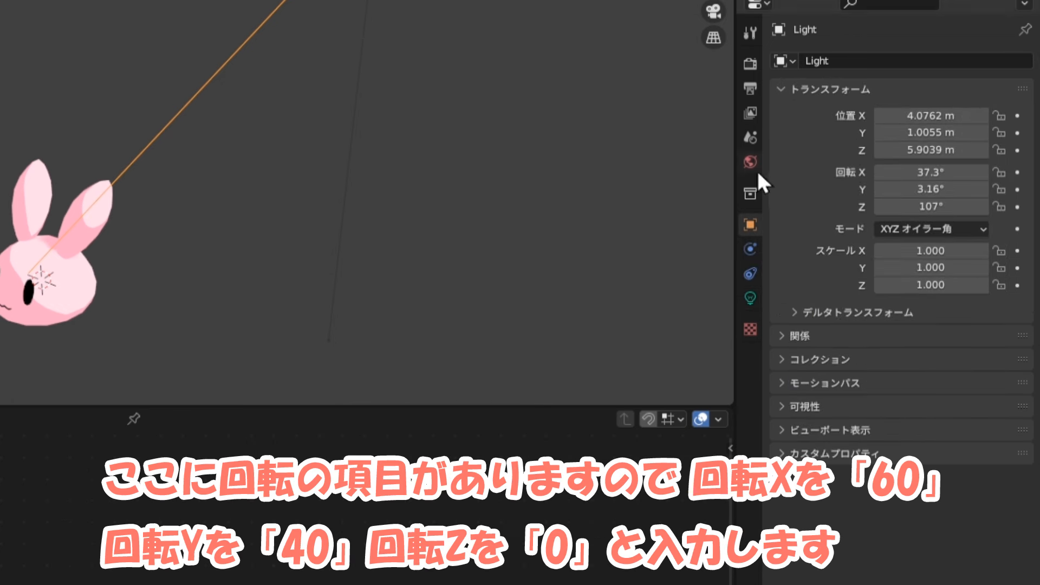
pyautogui.click(912, 173)
pyautogui.write('60')
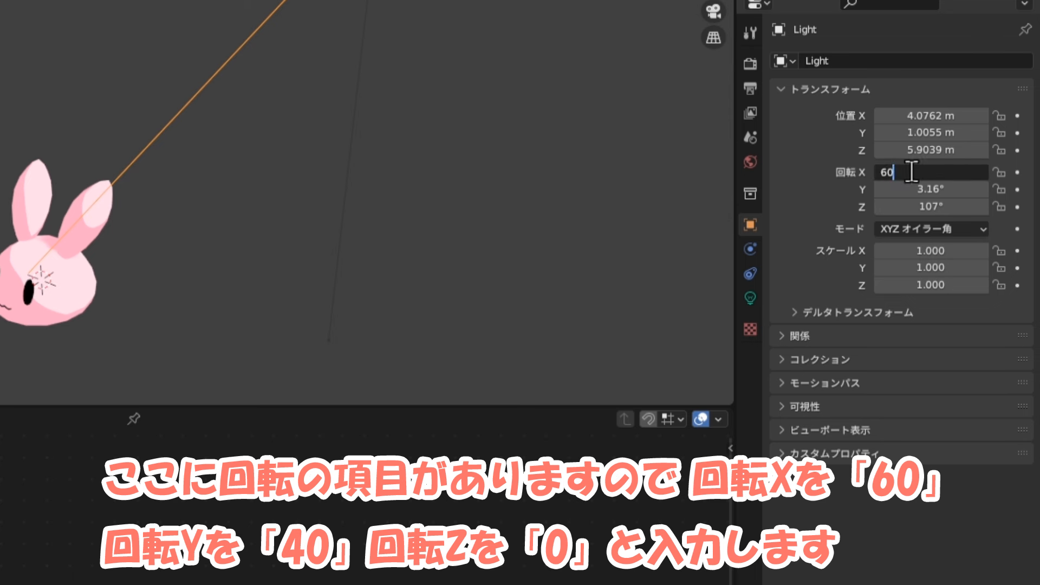
pyautogui.press('Return')
pyautogui.click(937, 189)
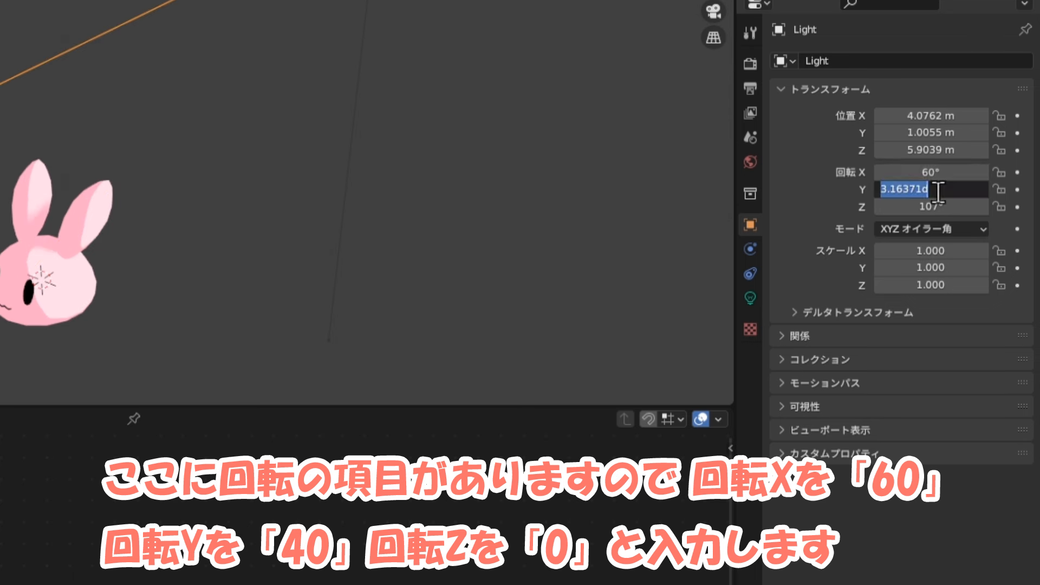
pyautogui.write('40')
pyautogui.press('Return')
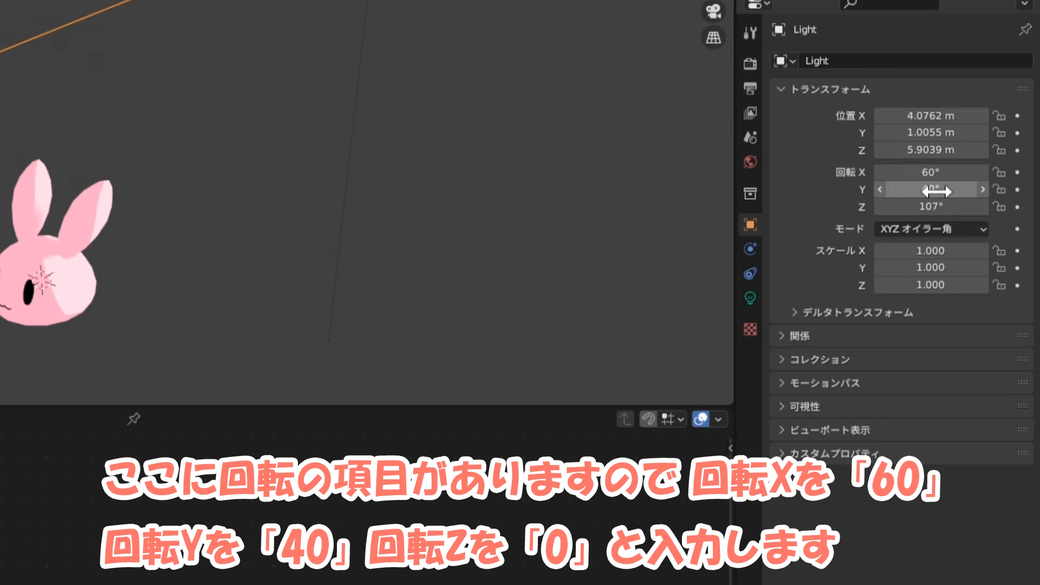
pyautogui.click(947, 208)
pyautogui.write('0')
pyautogui.press('Return')
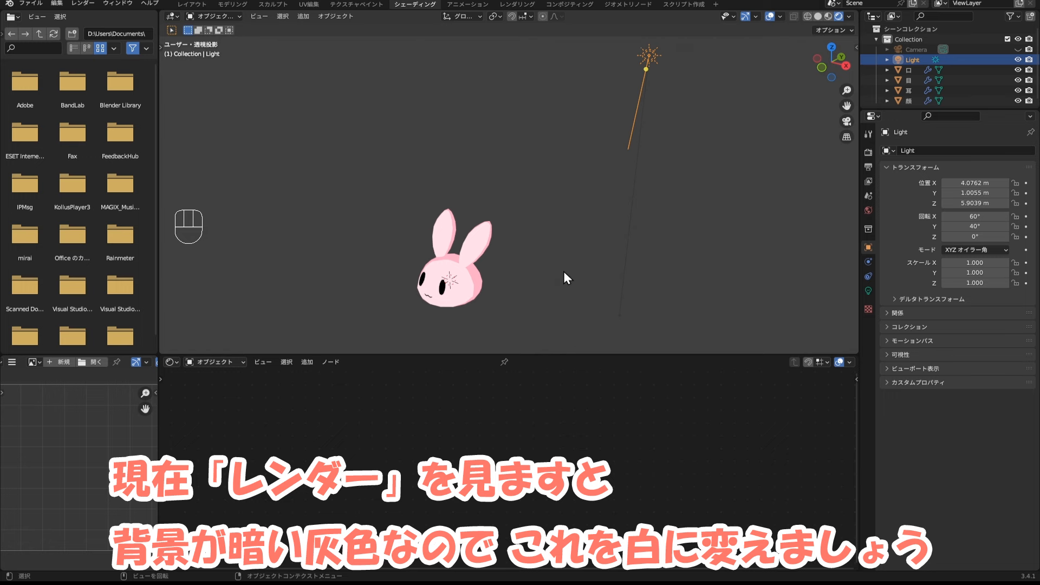
# Change the world background color to pure white.
pyautogui.keyDown('shift'); pyautogui.moveTo(541, 301); pyautogui.dragTo(568, 267, button='middle'); pyautogui.keyUp('shift')
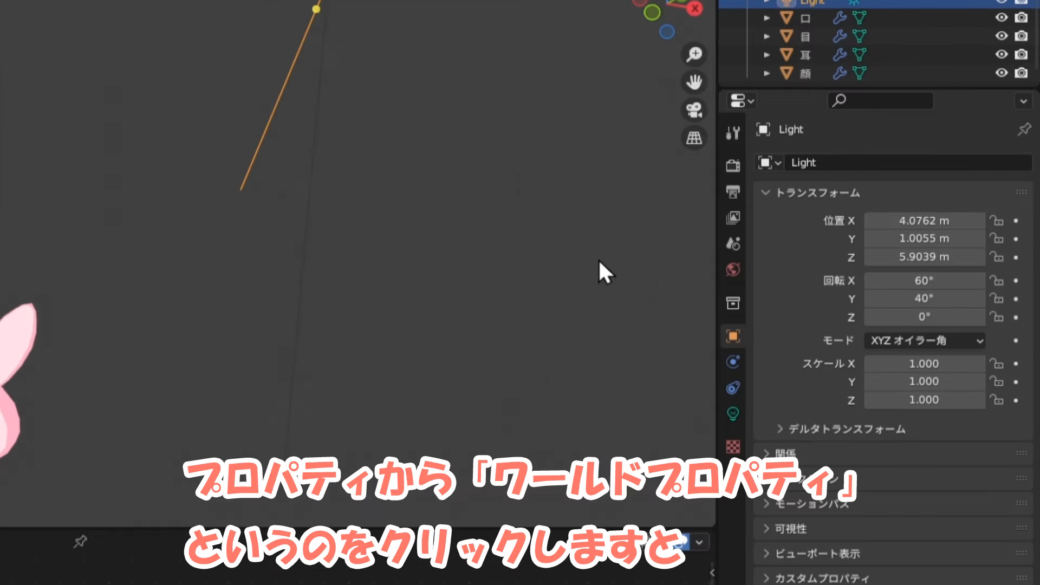
pyautogui.click(729, 269)
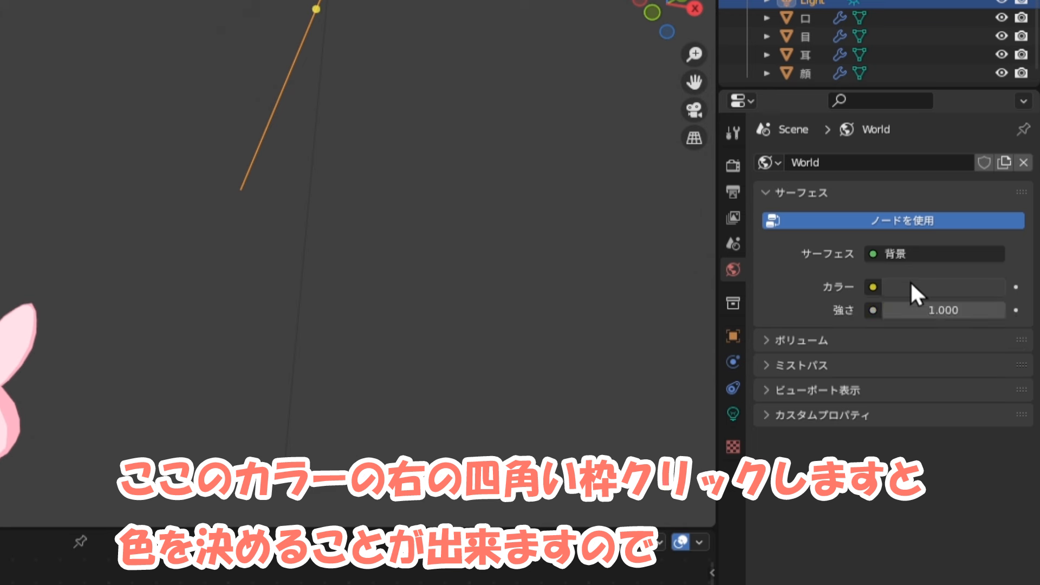
pyautogui.click(911, 284)
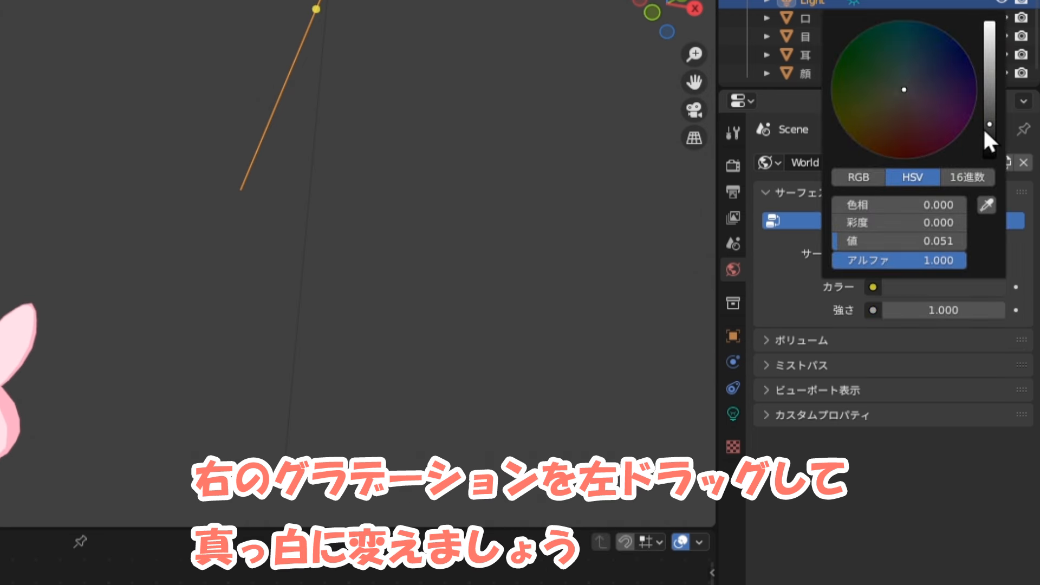
pyautogui.moveTo(989, 124); pyautogui.dragTo(989, 24)
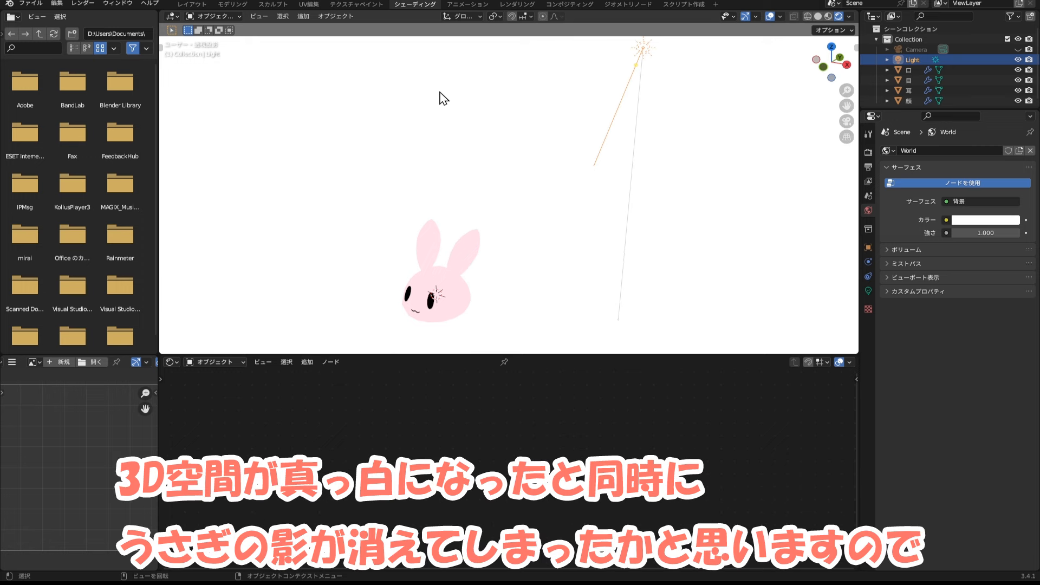
# Select the rabbit's face and pick the lighter stop on its うさぎ肌 material's color ramp.
pyautogui.press('shift')
pyautogui.keyDown('shift'); pyautogui.moveTo(497, 273); pyautogui.dragTo(599, 197, button='middle'); pyautogui.keyUp('shift')
pyautogui.scroll(4, 567, 217)
pyautogui.scroll(-1, 644, 177)
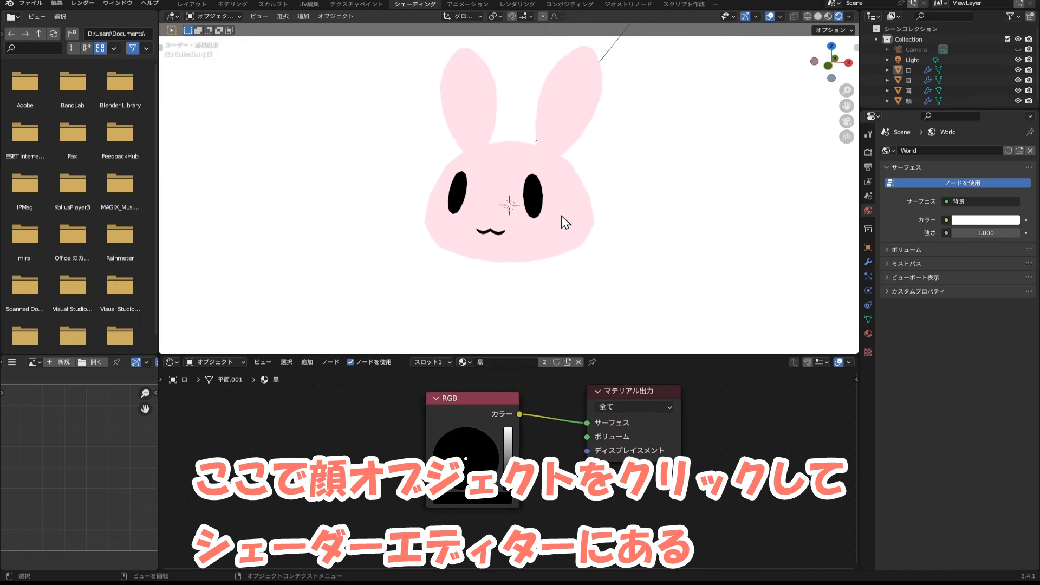
pyautogui.click(563, 222)
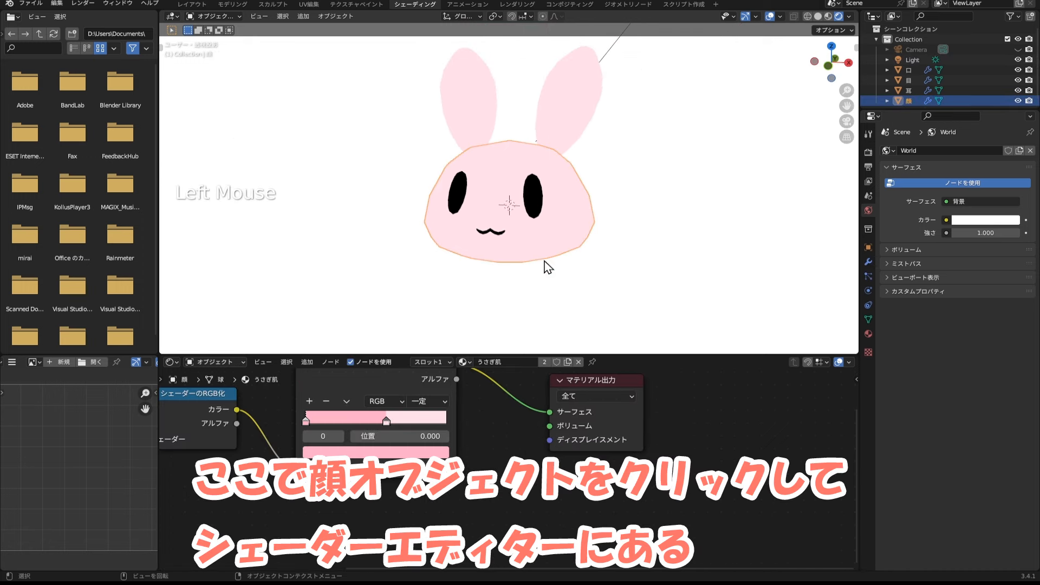
pyautogui.scroll(-2, 473, 435)
pyautogui.scroll(-1, 473, 435)
pyautogui.keyDown('shift'); pyautogui.moveTo(472, 435); pyautogui.dragTo(538, 446, button='middle'); pyautogui.keyUp('shift')
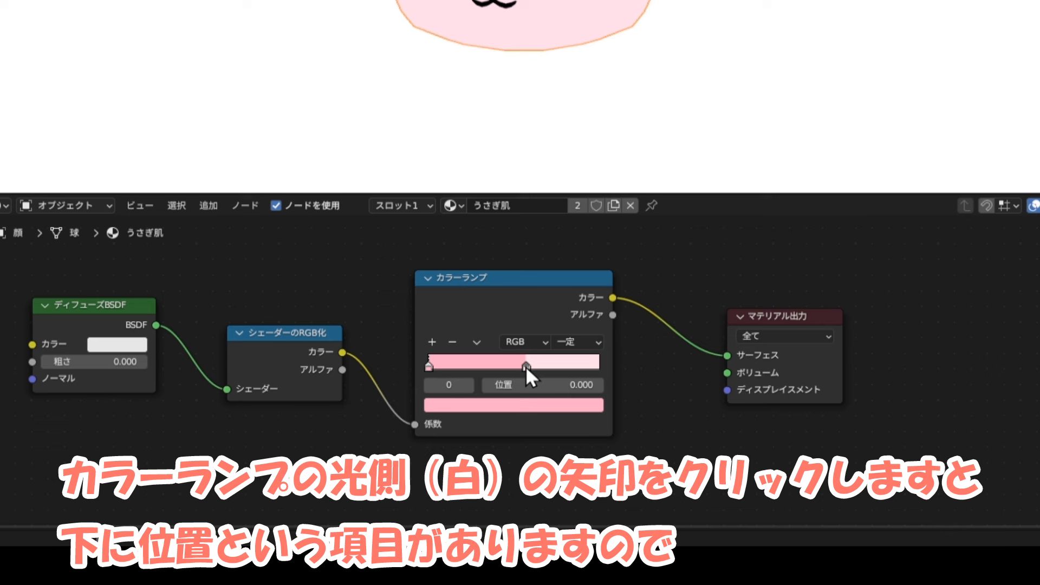
pyautogui.click(526, 367)
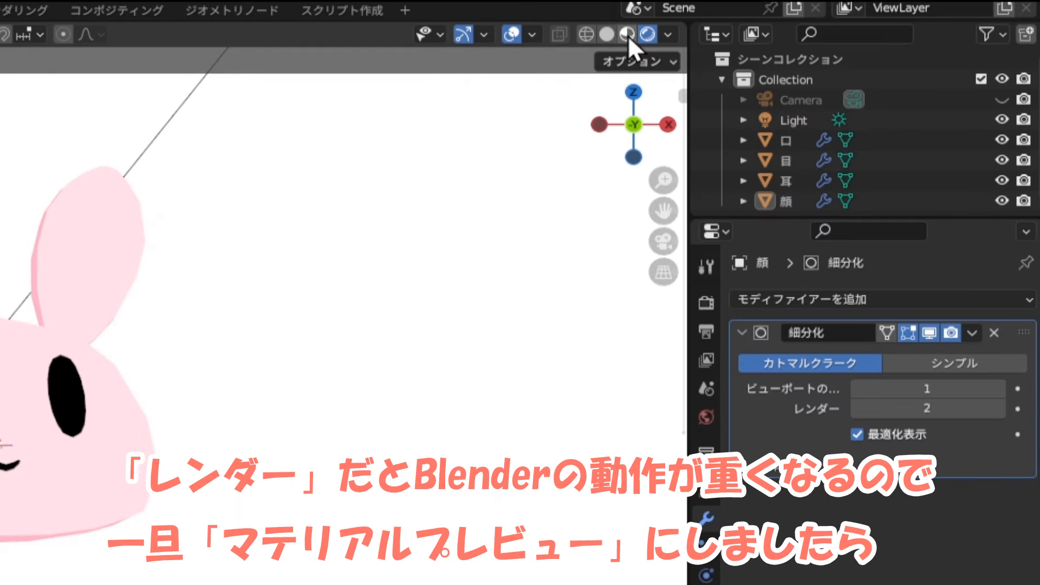
# Switch the 3D viewport to material preview shading and unhide the Camera object.
pyautogui.click(627, 34)
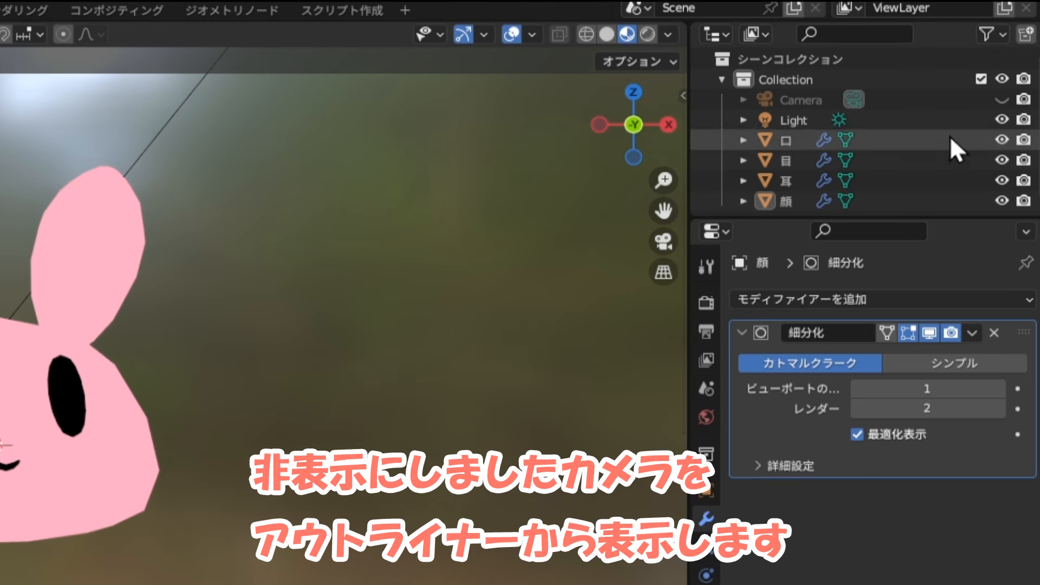
pyautogui.click(1000, 98)
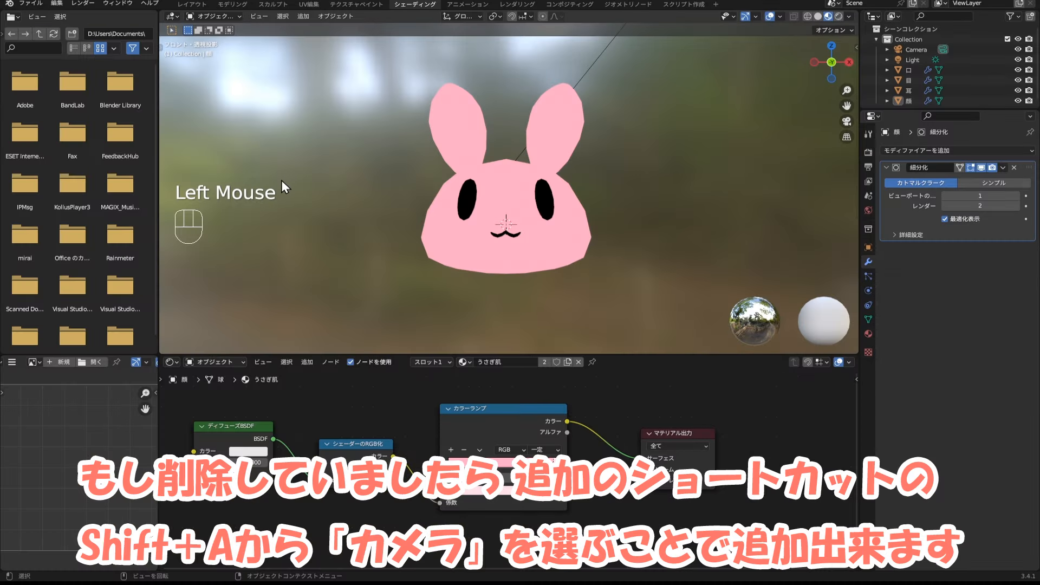
pyautogui.click(325, 156)
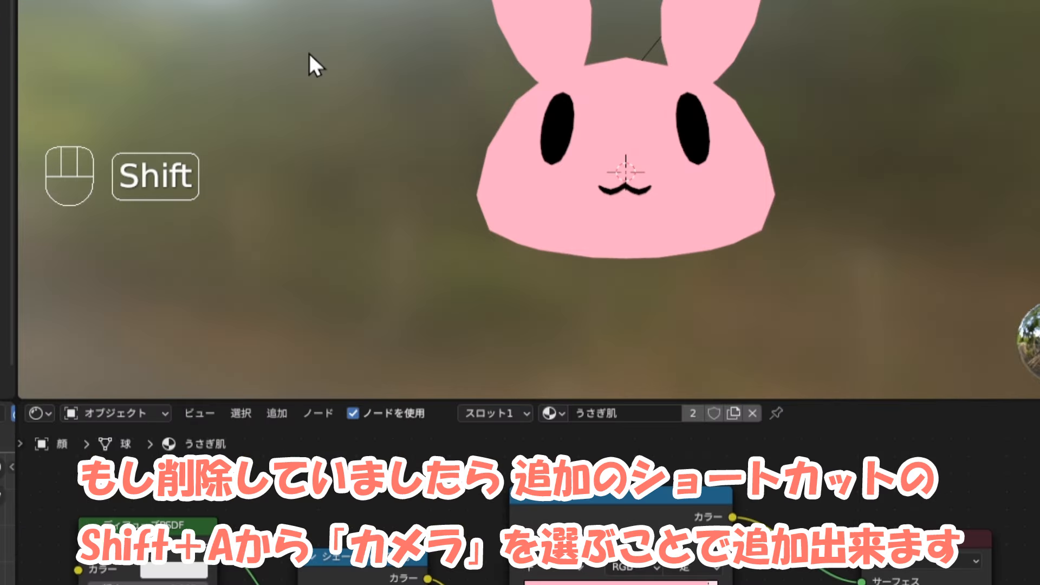
pyautogui.hotkey('shift', 'a')
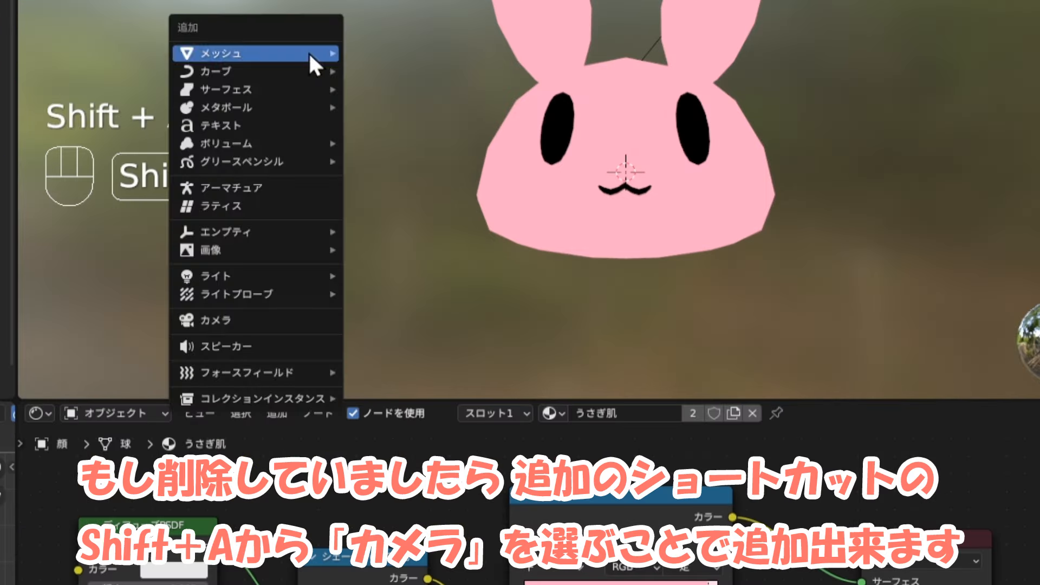
pyautogui.click(279, 322)
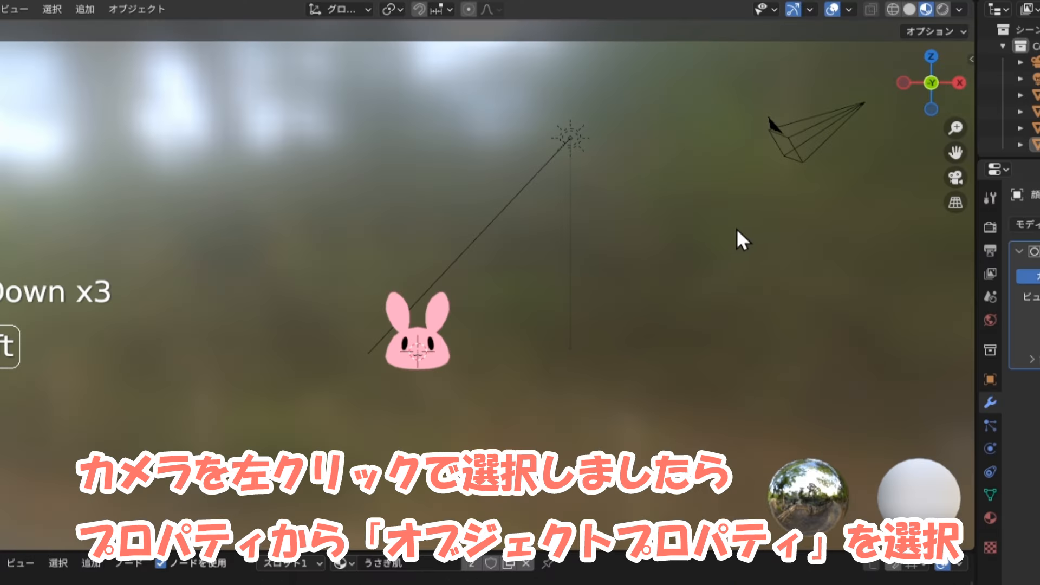
# Select the camera and set its location to X 0 m, Y -12 m and Z 0.4 m.
pyautogui.moveTo(744, 237); pyautogui.dragTo(697, 251, button='middle')
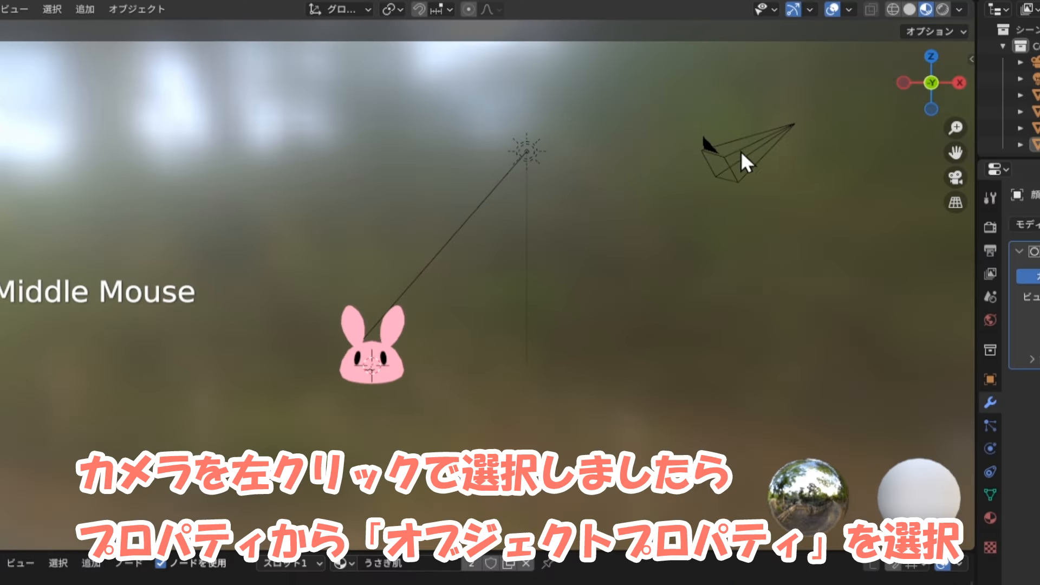
pyautogui.click(729, 156)
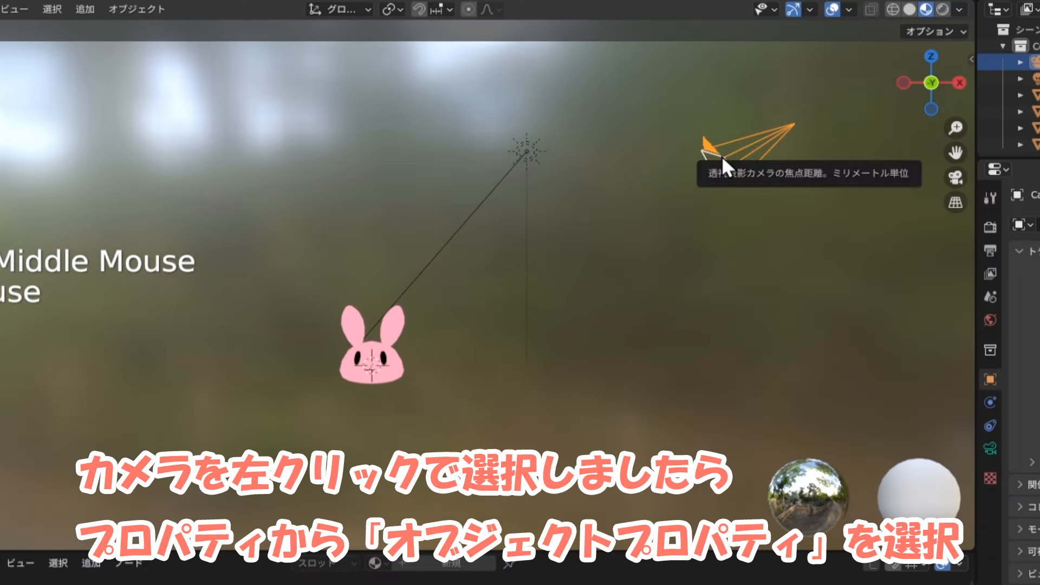
pyautogui.click(986, 376)
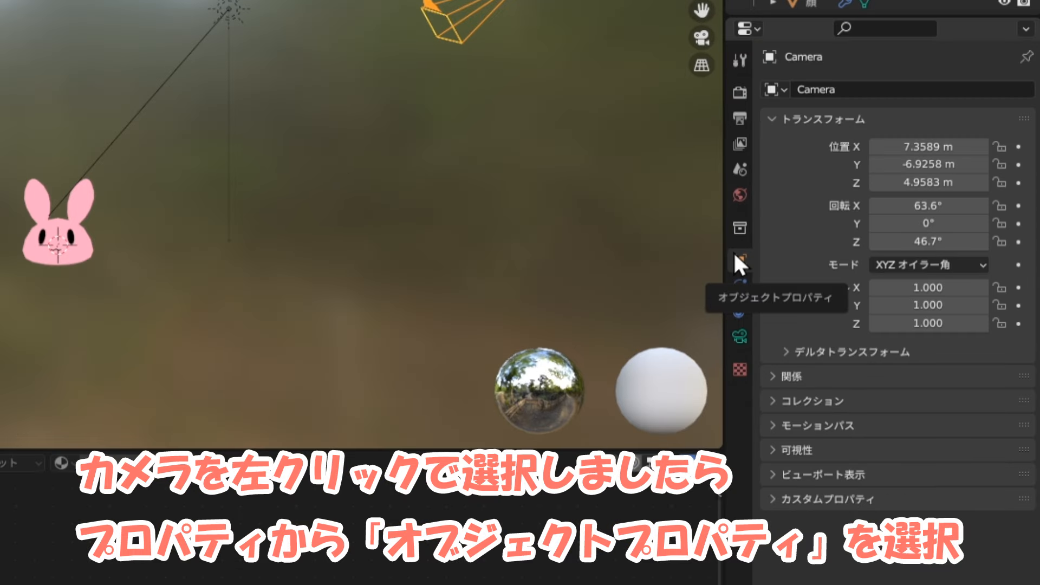
pyautogui.doubleClick(929, 146)
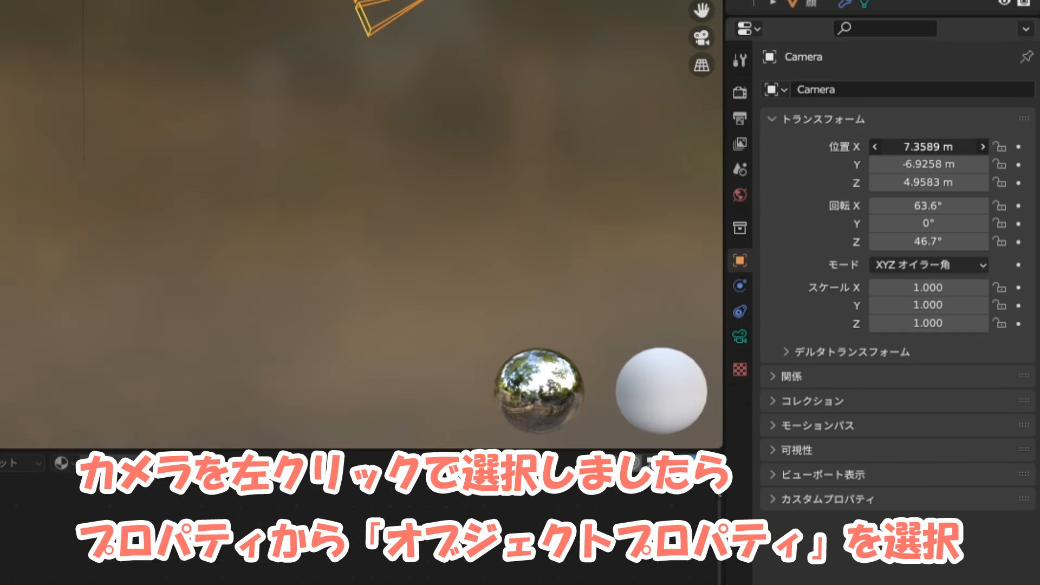
pyautogui.write('0')
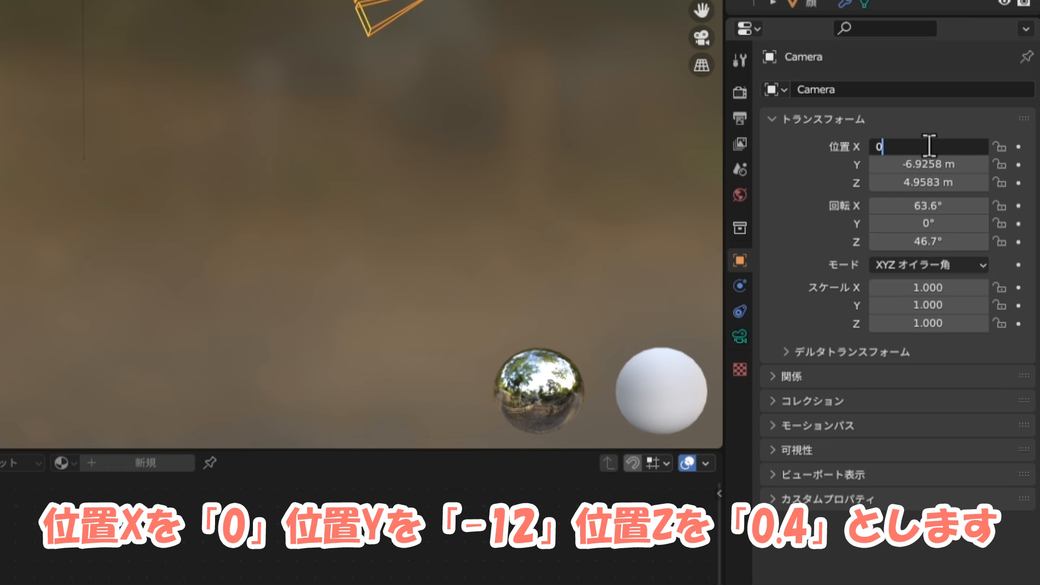
pyautogui.press('Return')
pyautogui.doubleClick(935, 162)
pyautogui.write('-12')
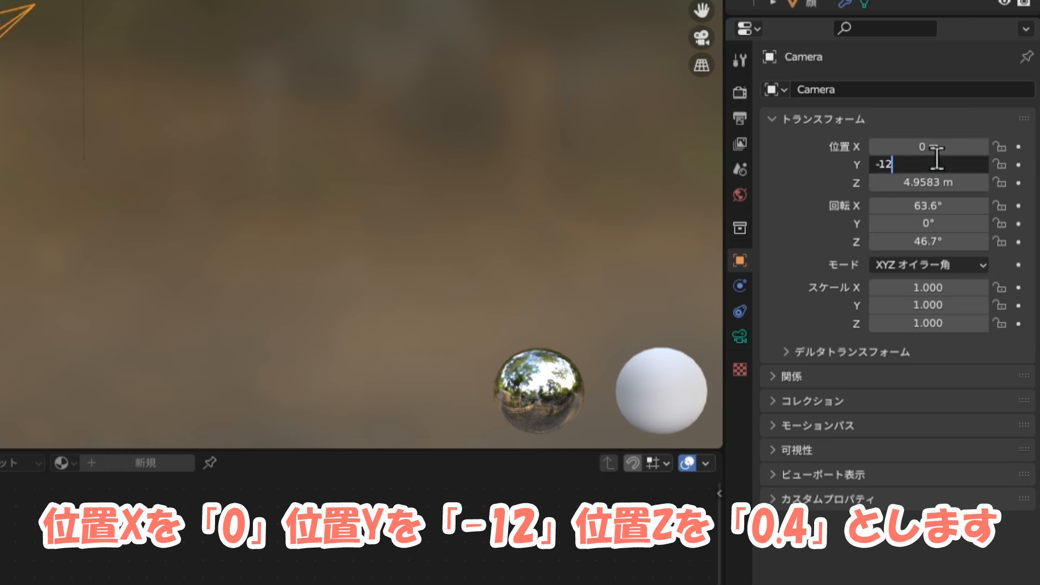
pyautogui.press('Return')
pyautogui.doubleClick(937, 183)
pyautogui.write('0.4')
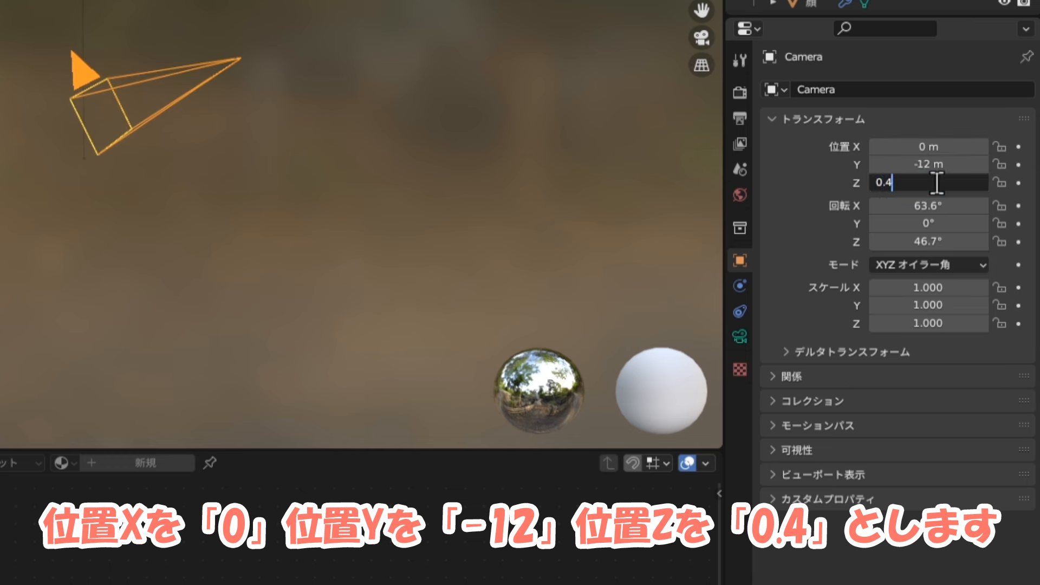
pyautogui.press('Return')
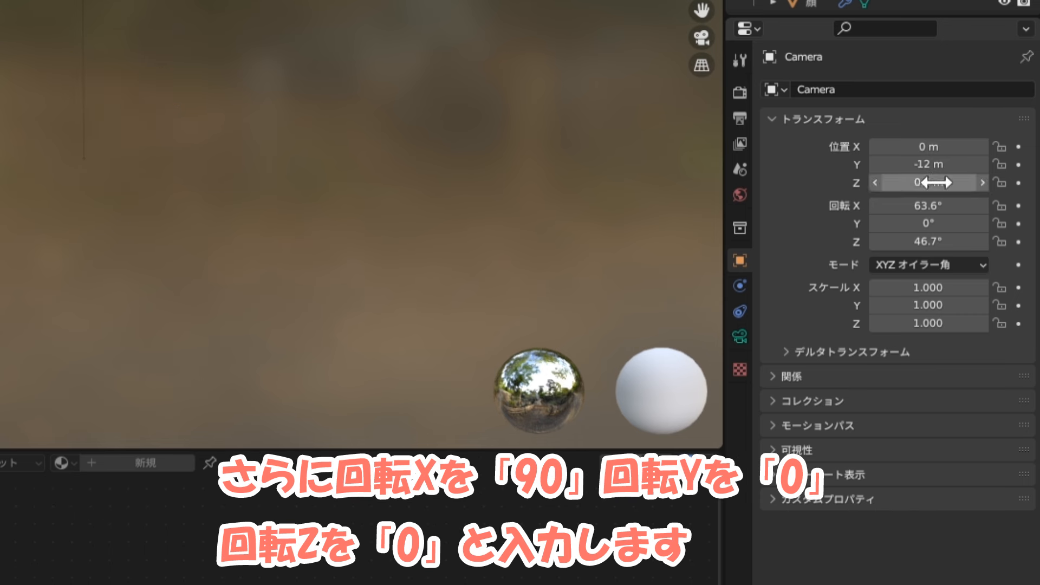
# Set the camera's rotation to X 90°, Y 0° and Z 0°.
pyautogui.doubleClick(930, 205)
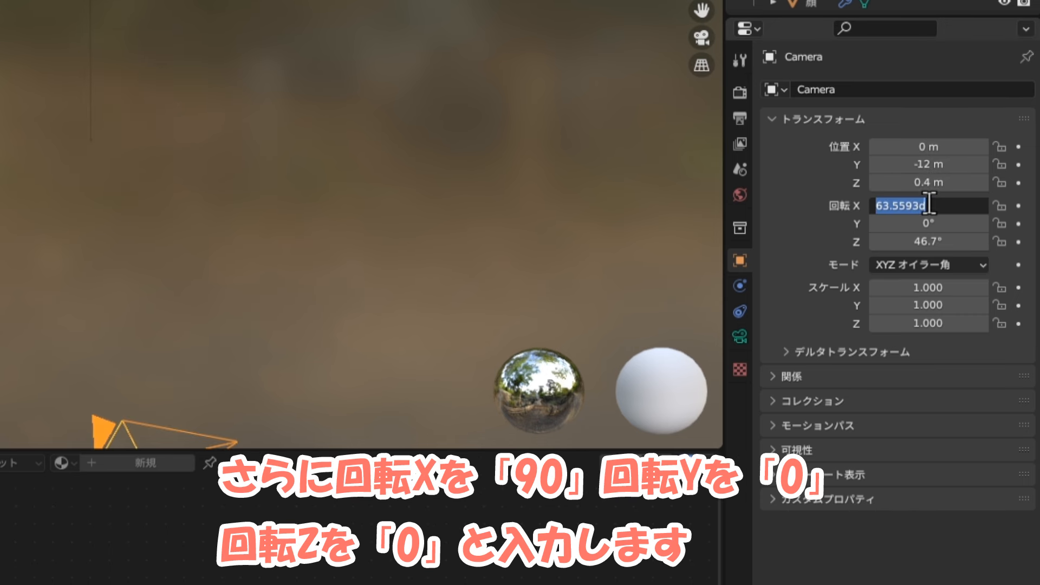
pyautogui.write('90')
pyautogui.press('Return')
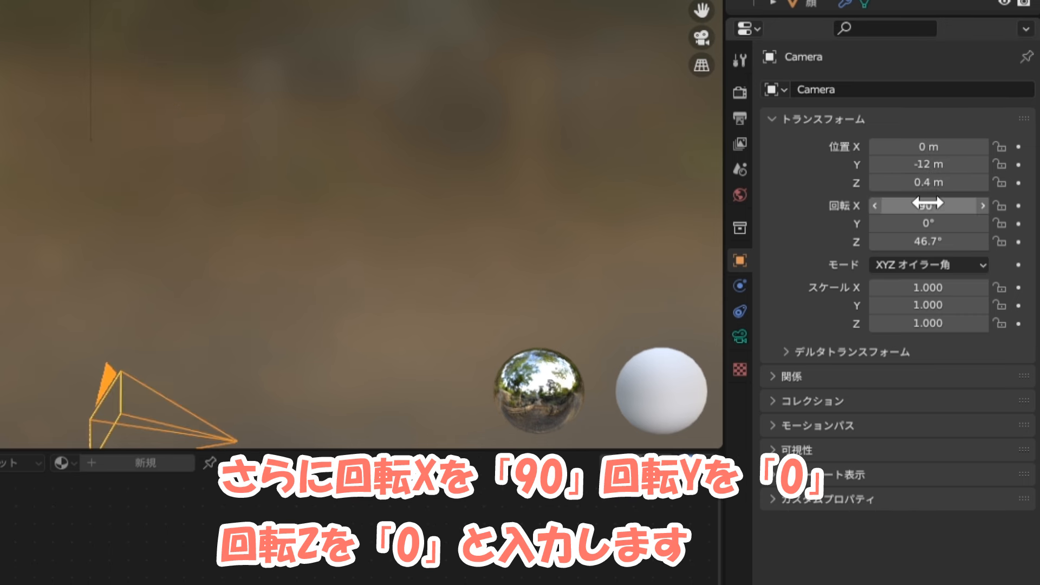
pyautogui.doubleClick(928, 223)
pyautogui.write('0')
pyautogui.press('Return')
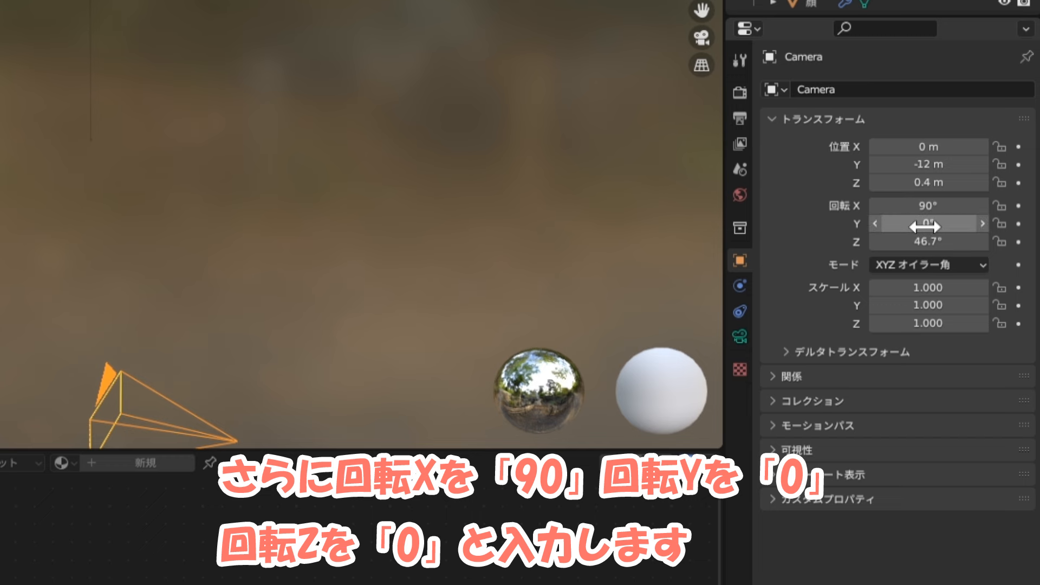
pyautogui.doubleClick(928, 242)
pyautogui.write('0')
pyautogui.press('Return')
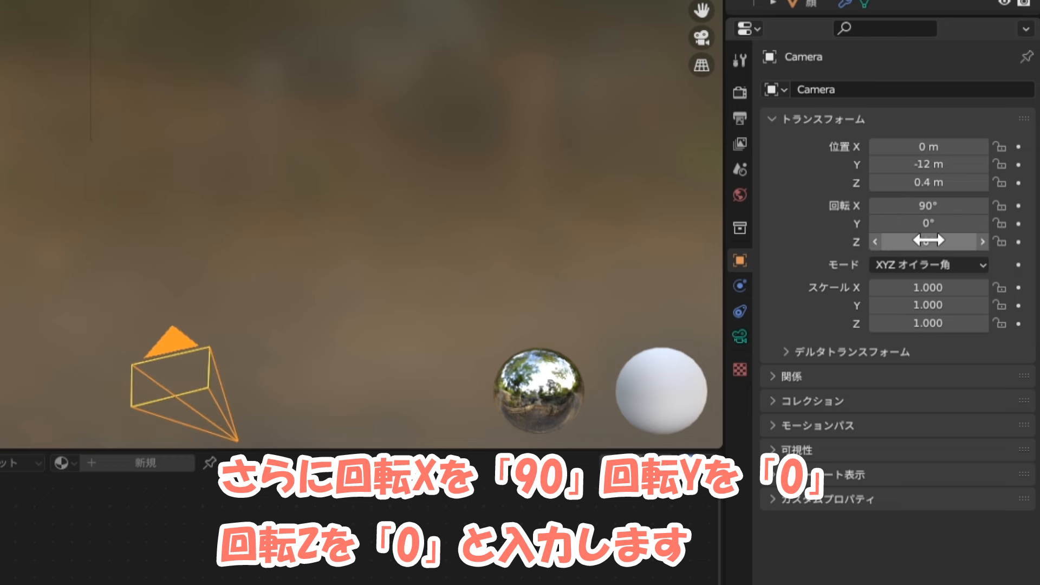
# Check the camera's placement in front of the rabbit and look at the model through the camera view.
pyautogui.keyDown('shift'); pyautogui.moveTo(330, 340); pyautogui.dragTo(320, 243, button='middle'); pyautogui.keyUp('shift')
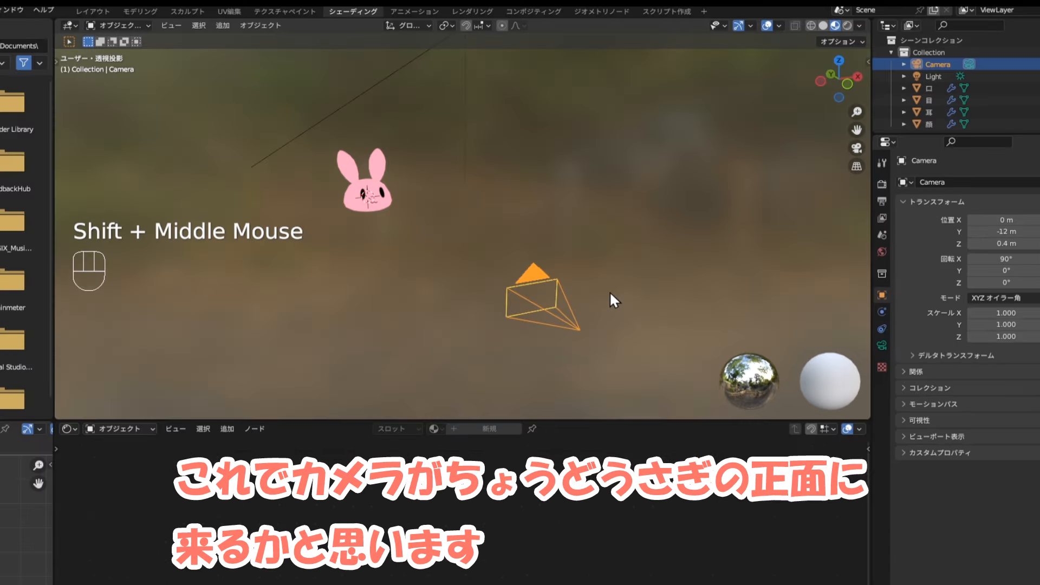
pyautogui.scroll(2, 610, 293)
pyautogui.keyDown('shift'); pyautogui.moveTo(610, 292); pyautogui.dragTo(590, 274, button='middle'); pyautogui.keyUp('shift')
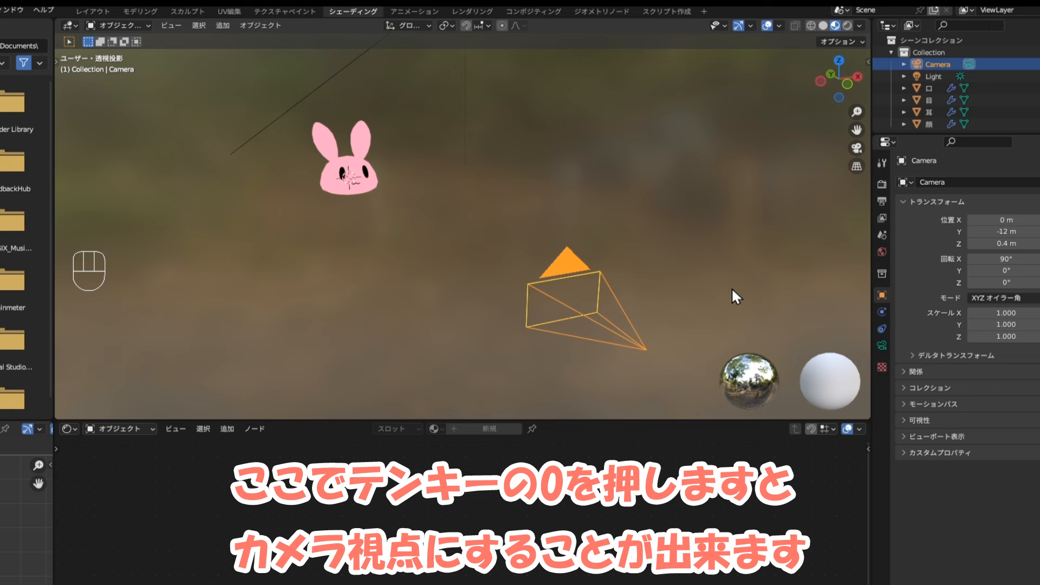
pyautogui.press('KP_0')
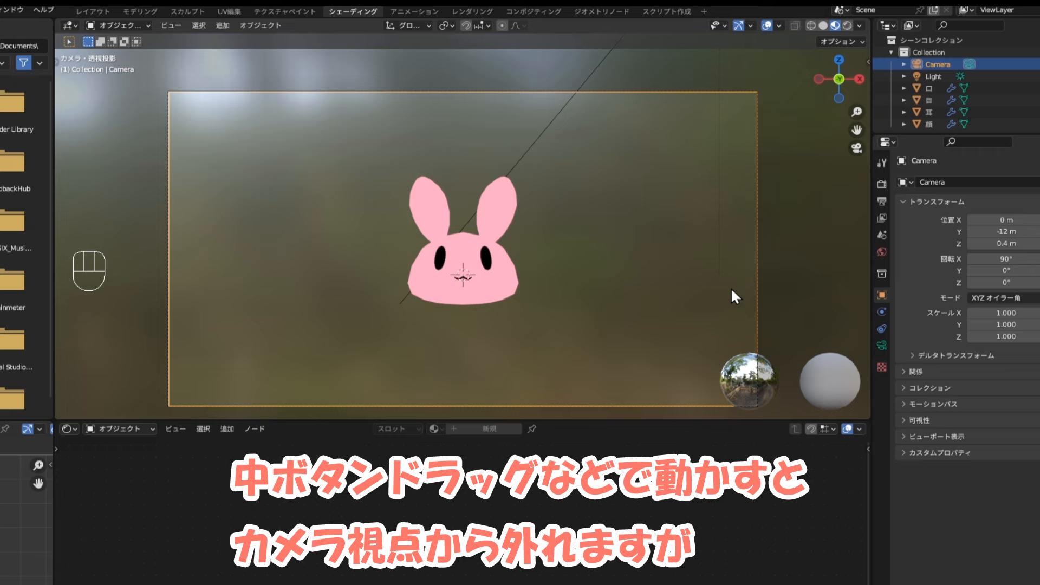
pyautogui.moveTo(730, 287); pyautogui.dragTo(747, 302, button='middle')
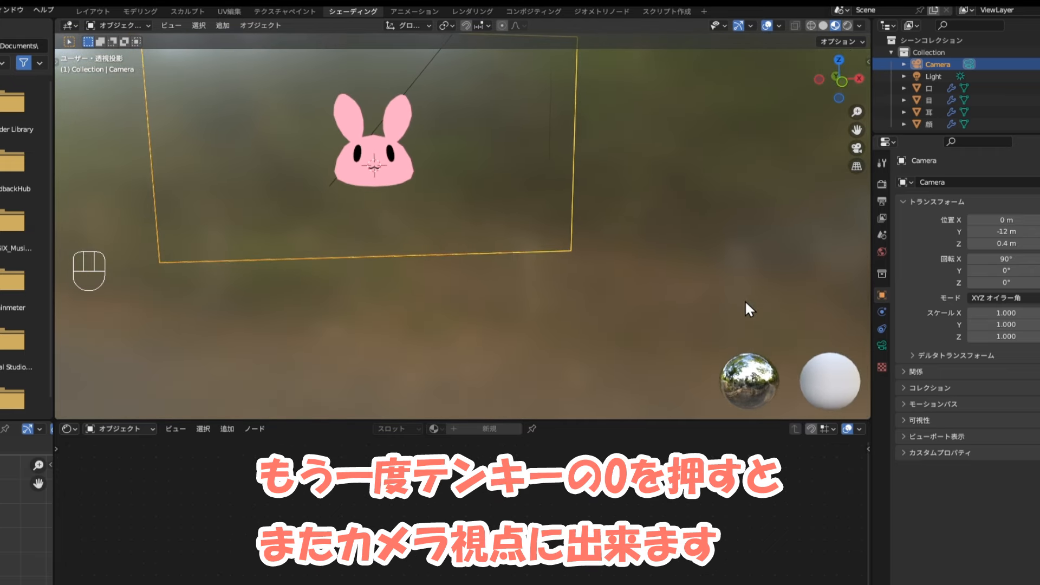
pyautogui.press('KP_0')
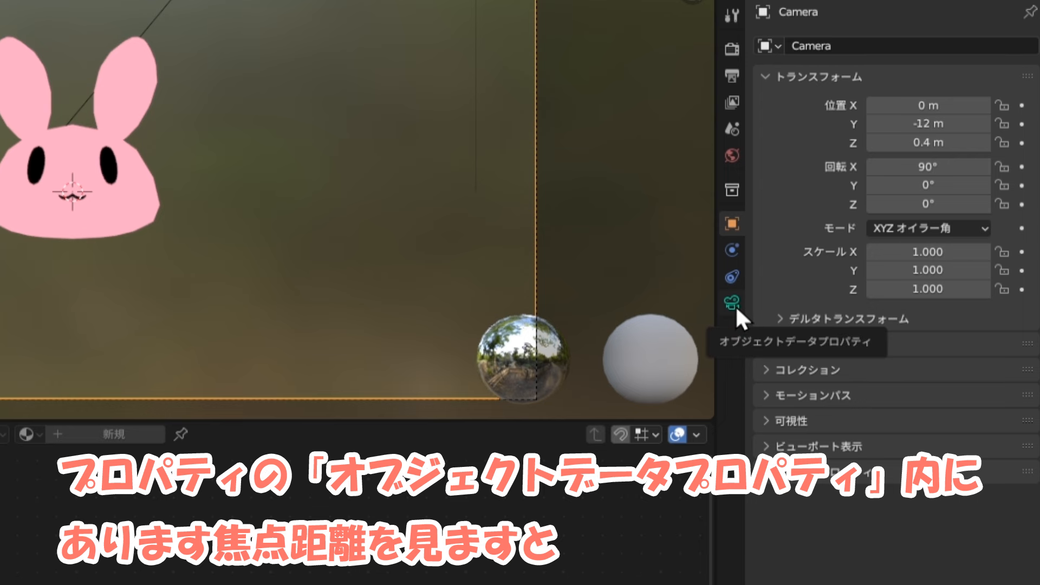
# Set the camera lens's focal length to 100 mm.
pyautogui.click(736, 309)
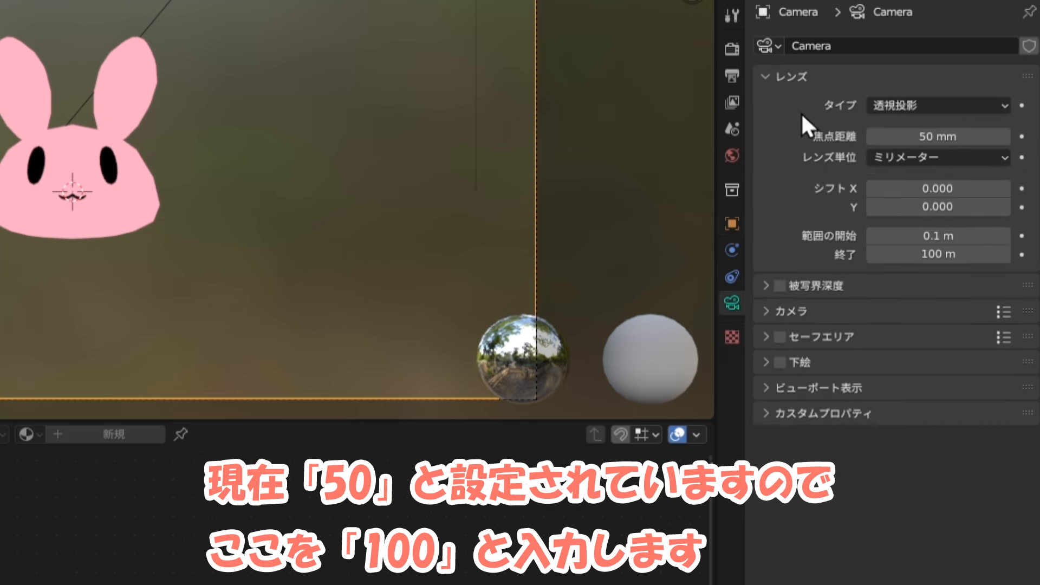
pyautogui.doubleClick(966, 133)
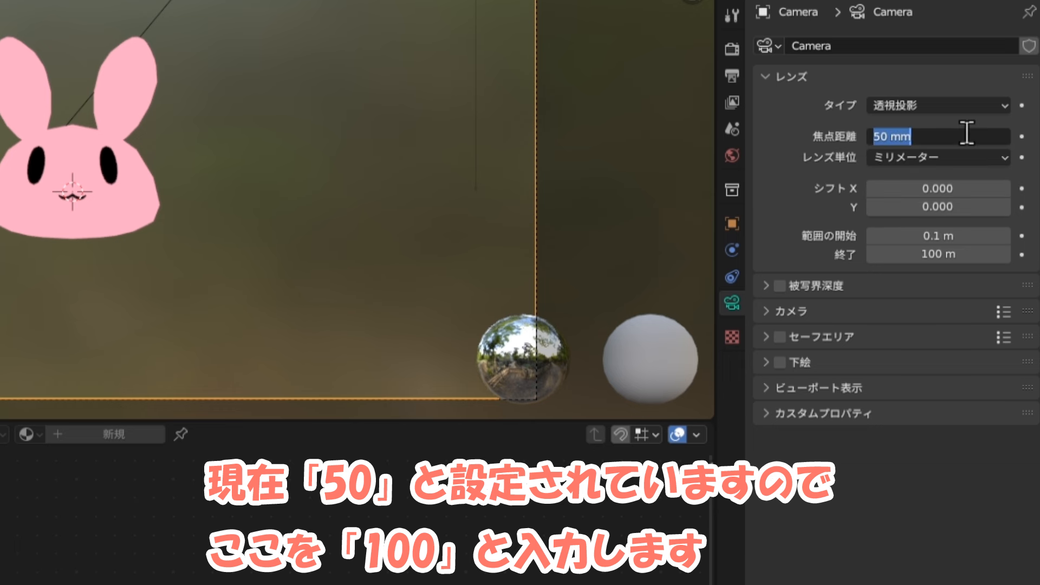
pyautogui.write('100')
pyautogui.press('Return')
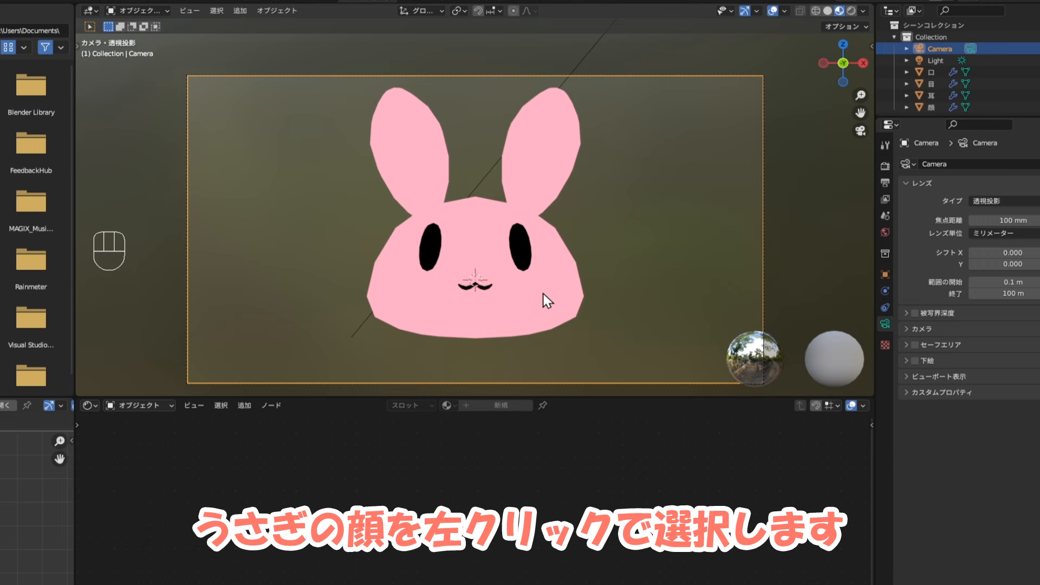
# Select the rabbit's face and add a grease pencil Object Line Art to outline it.
pyautogui.click(544, 293)
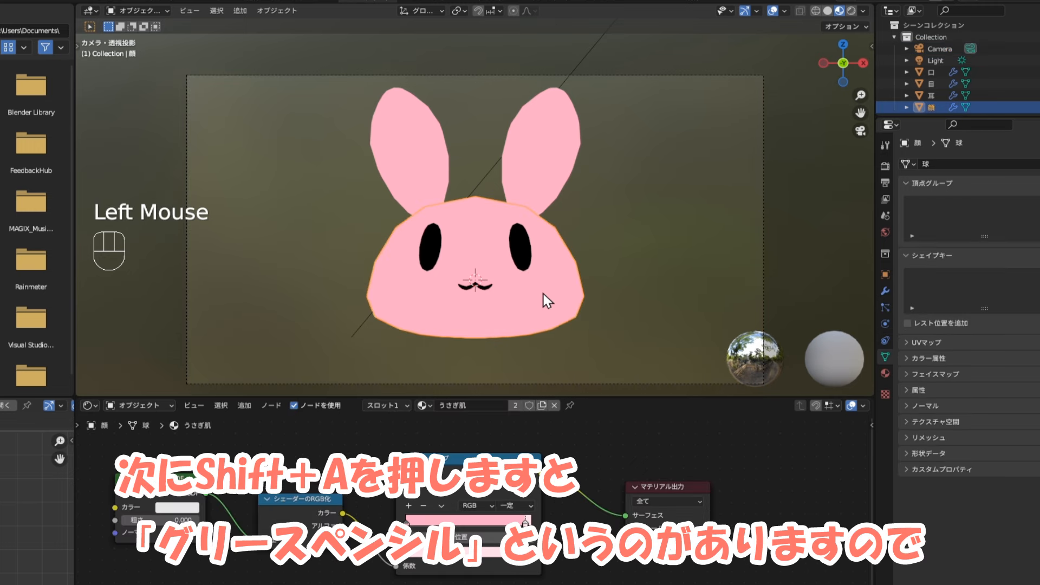
pyautogui.hotkey('shift', 'a')
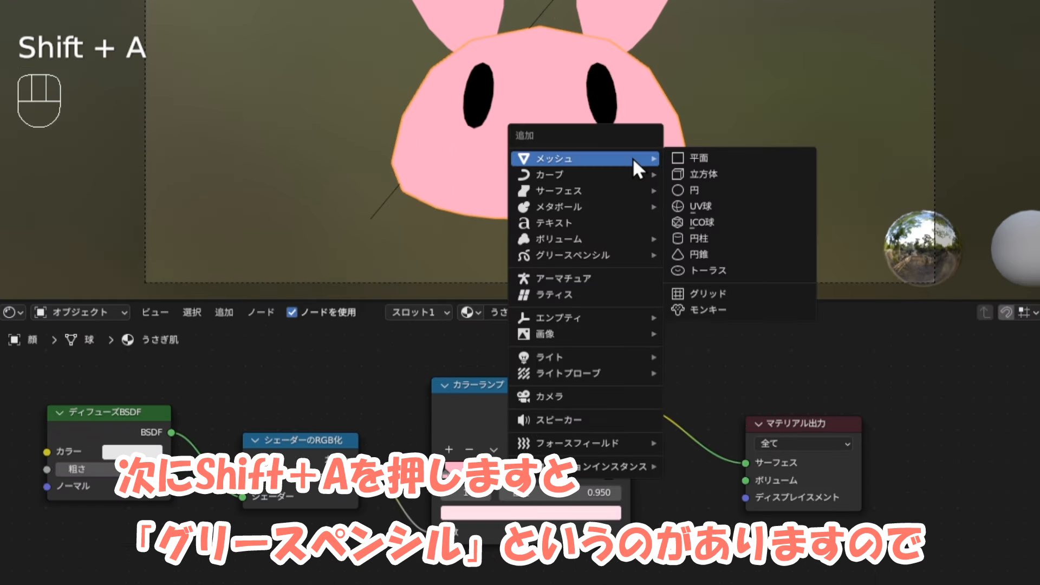
pyautogui.moveTo(622, 251)
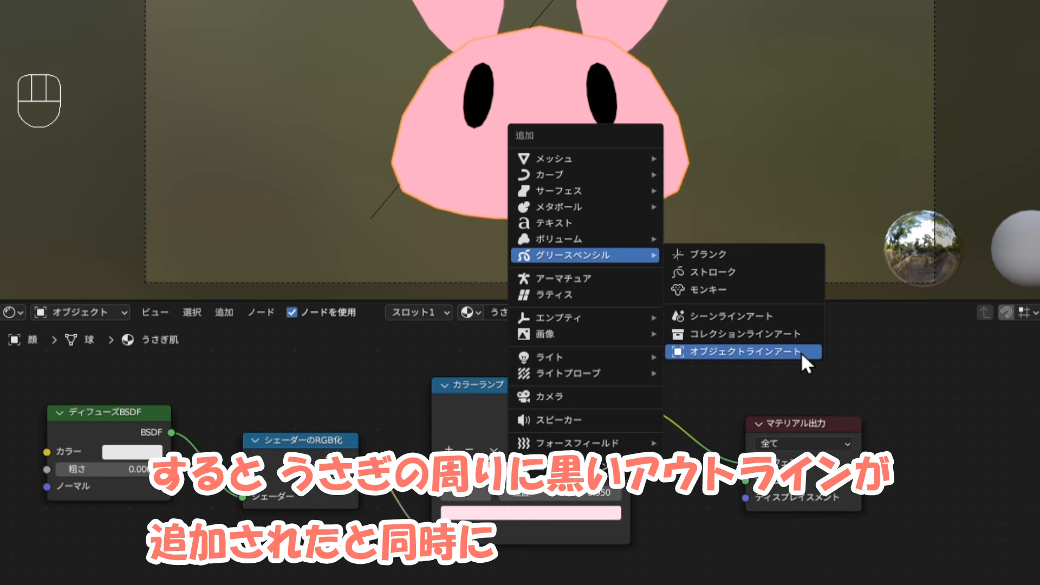
pyautogui.click(801, 352)
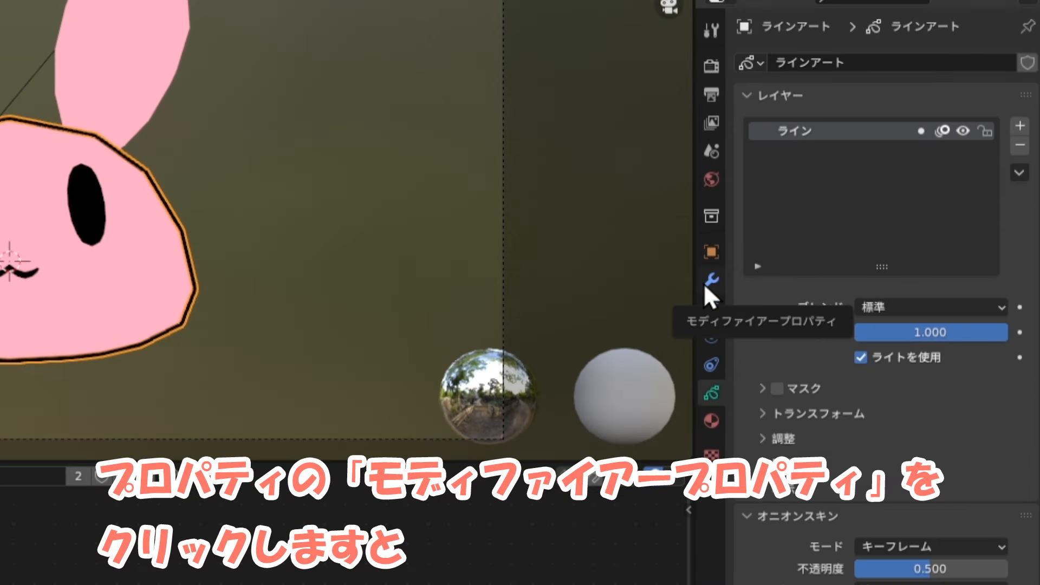
# Set the line width of the face outline's Line Art modifier to 15.
pyautogui.click(657, 574)
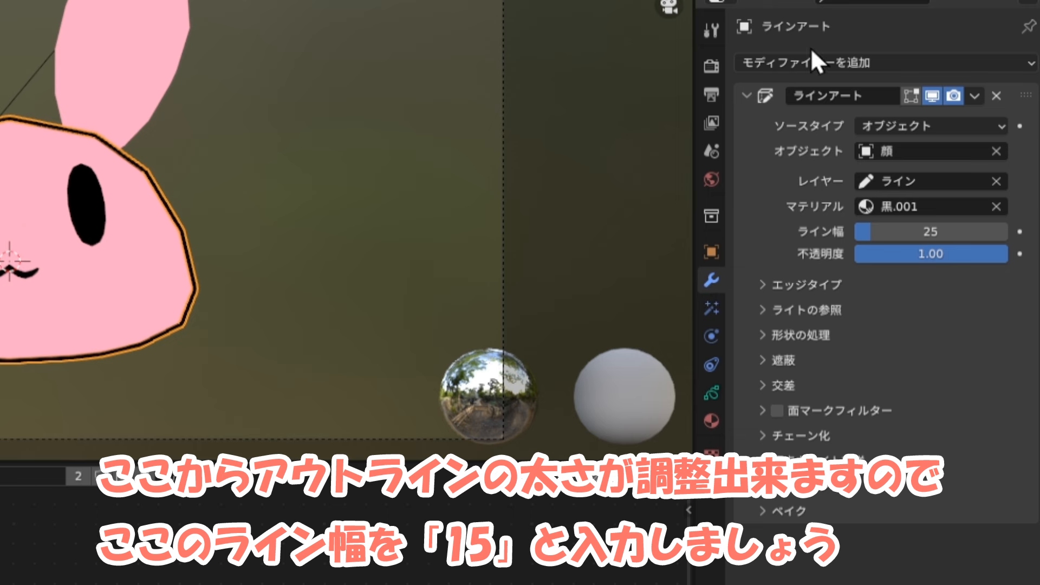
pyautogui.click(933, 232)
pyautogui.write('15')
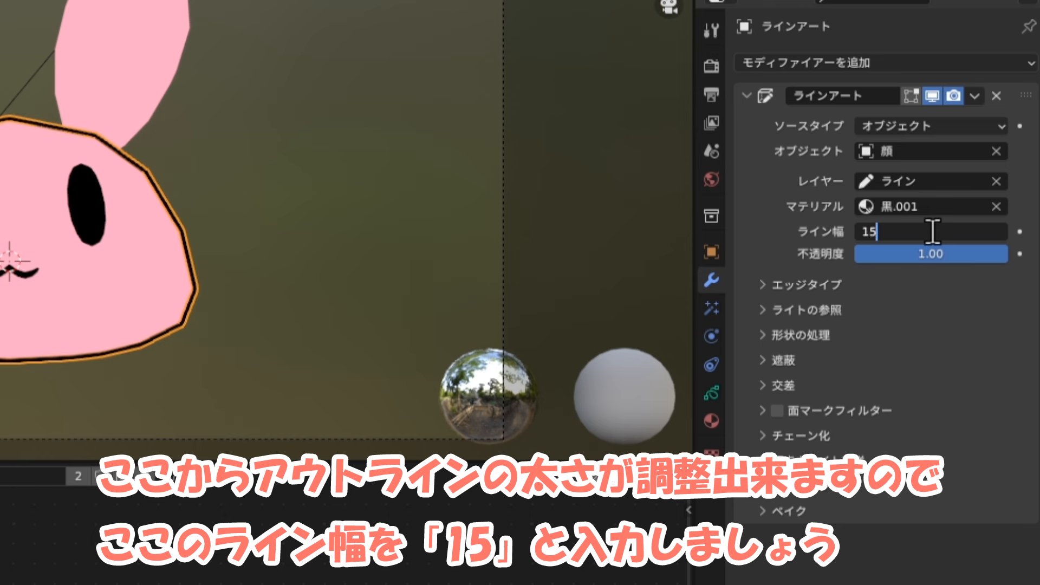
pyautogui.press('Return')
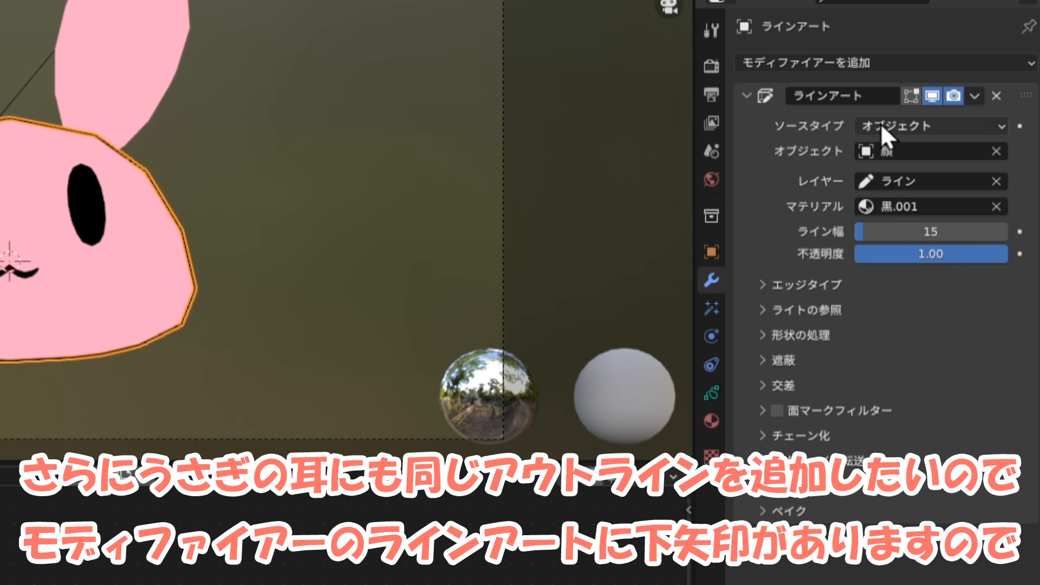
# Duplicate the Line Art modifier and set the copy's source object to 耳 to outline the ears.
pyautogui.click(975, 96)
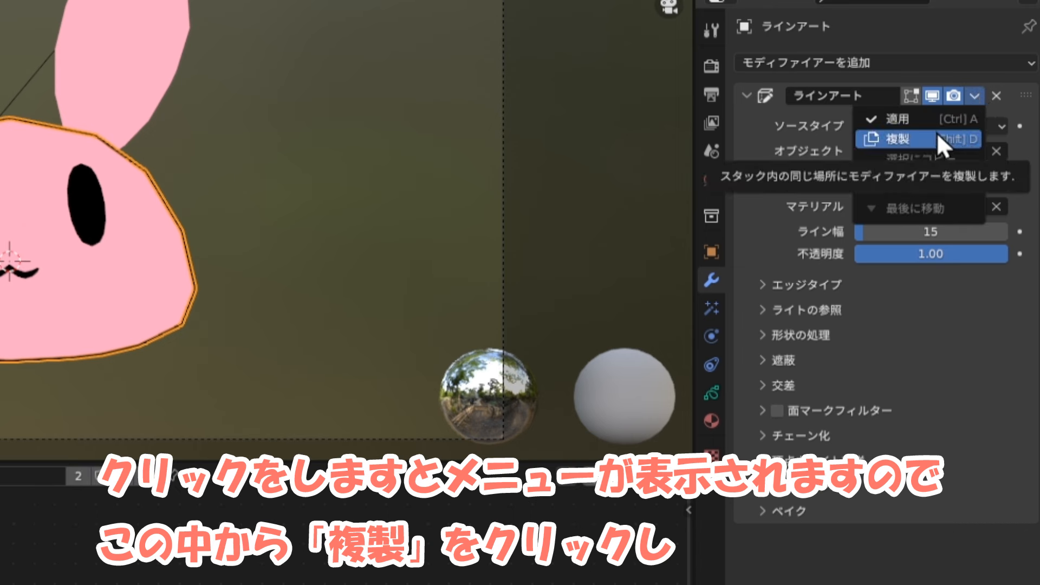
pyautogui.click(939, 138)
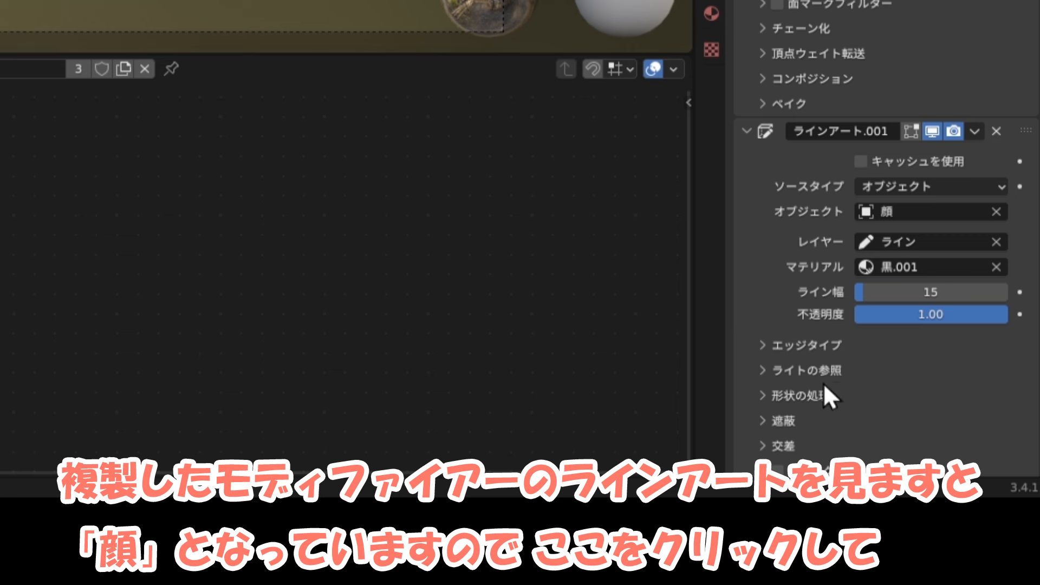
pyautogui.click(901, 219)
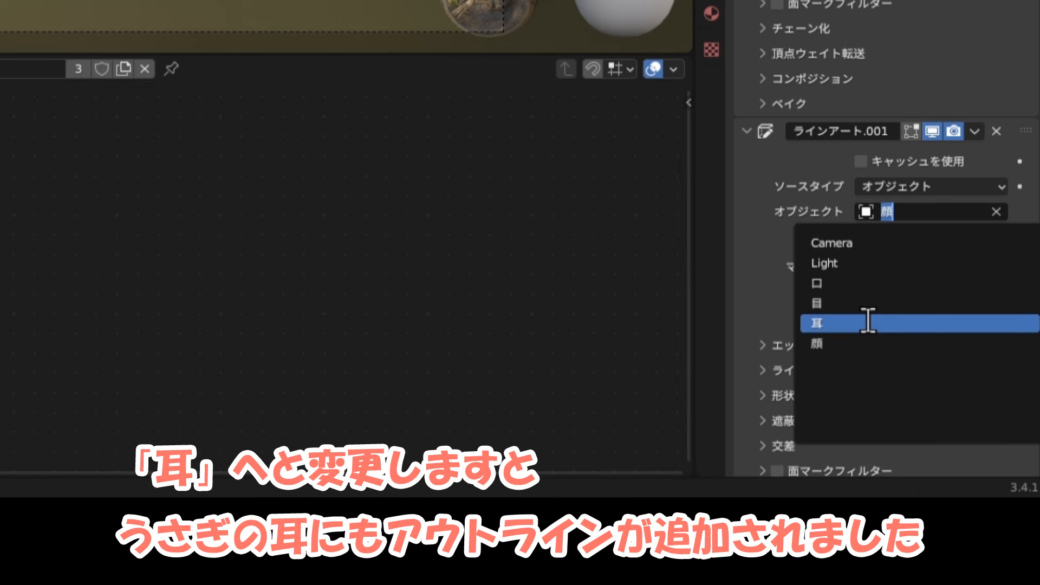
pyautogui.click(868, 322)
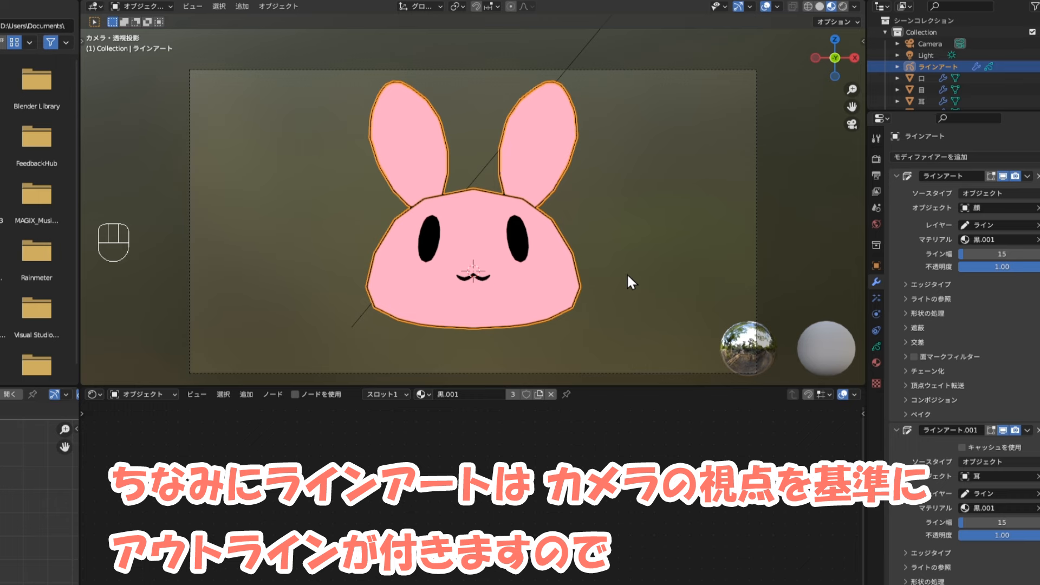
# Examine the outlines from other angles, return to the camera view and deselect the face.
pyautogui.moveTo(620, 232); pyautogui.dragTo(695, 252, button='middle')
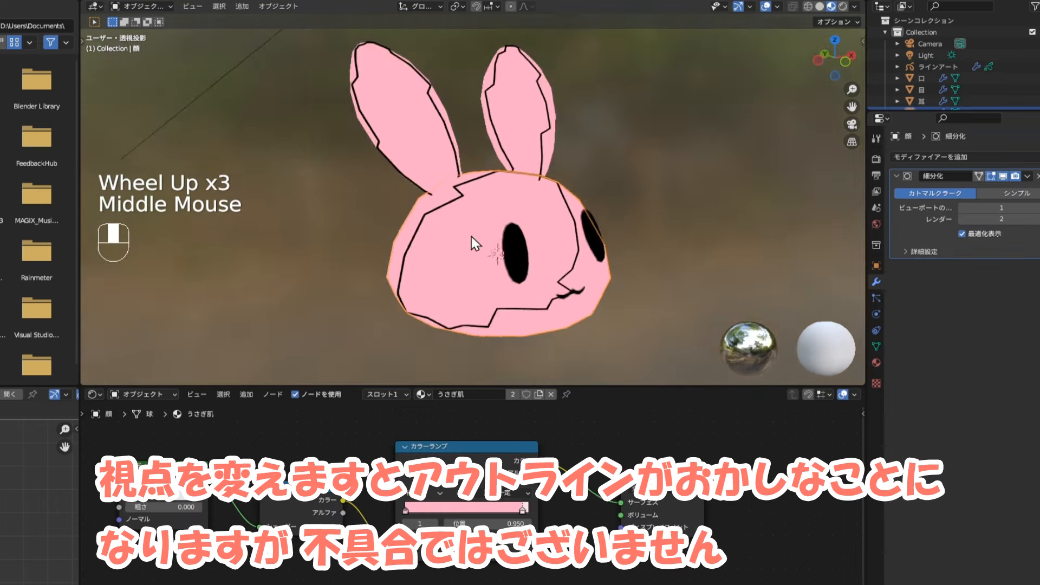
pyautogui.moveTo(471, 236); pyautogui.dragTo(511, 237, button='middle')
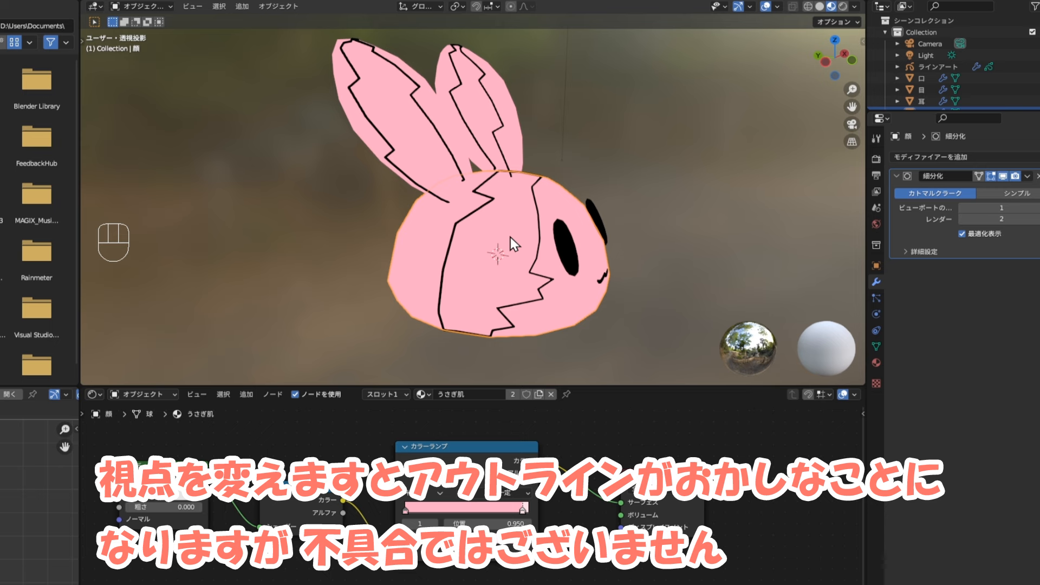
pyautogui.press('KP_0')
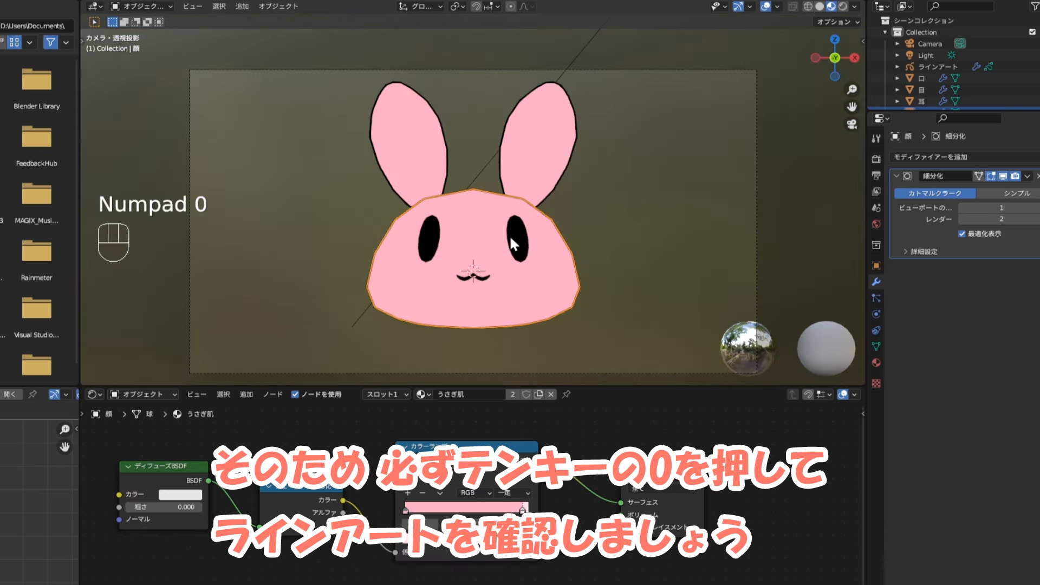
pyautogui.click(662, 264)
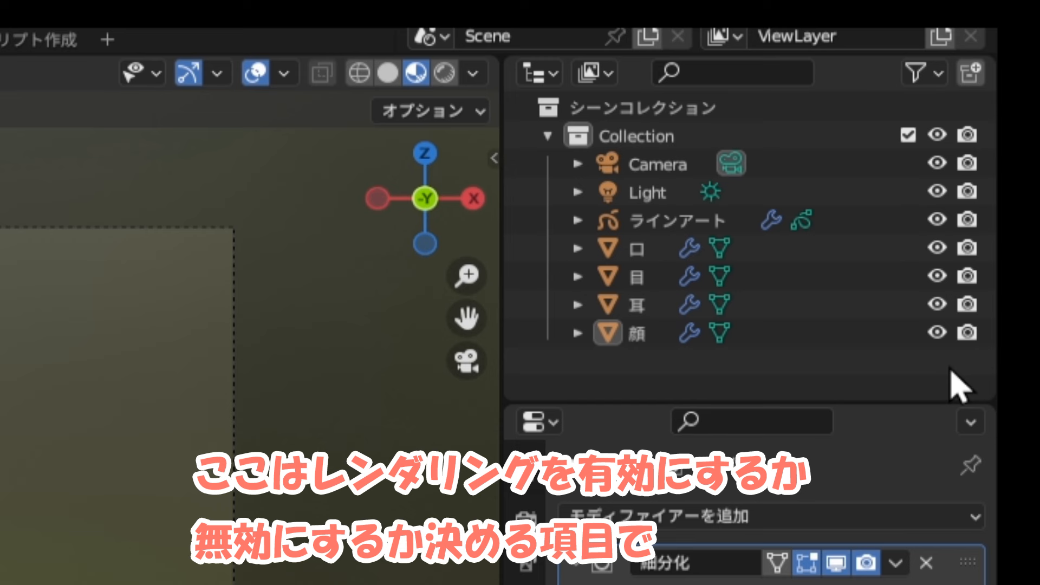
# Switch the 目 object's render visibility off and back on, and render the scene as a still image.
pyautogui.click(967, 287)
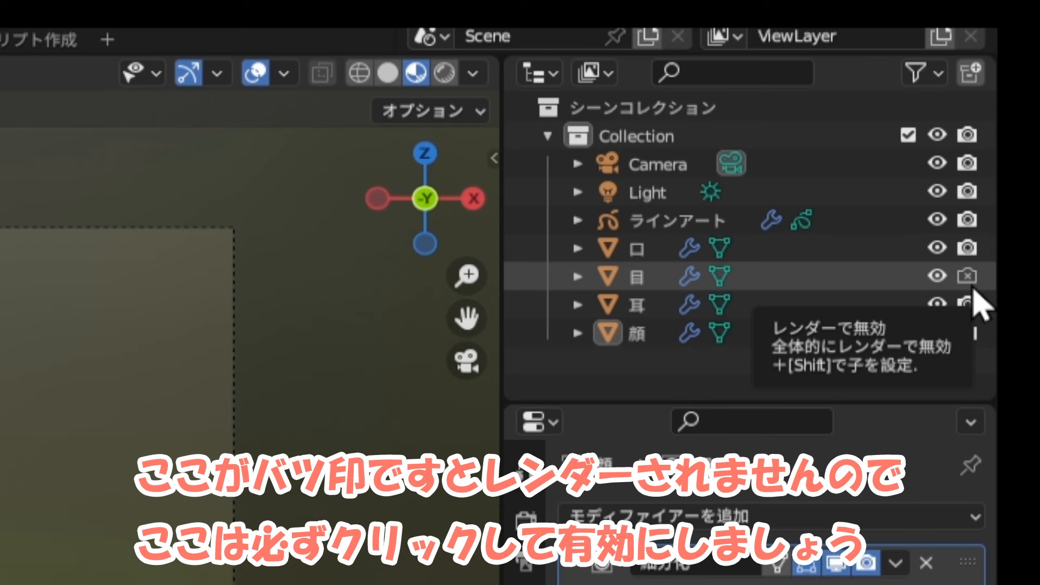
pyautogui.click(967, 276)
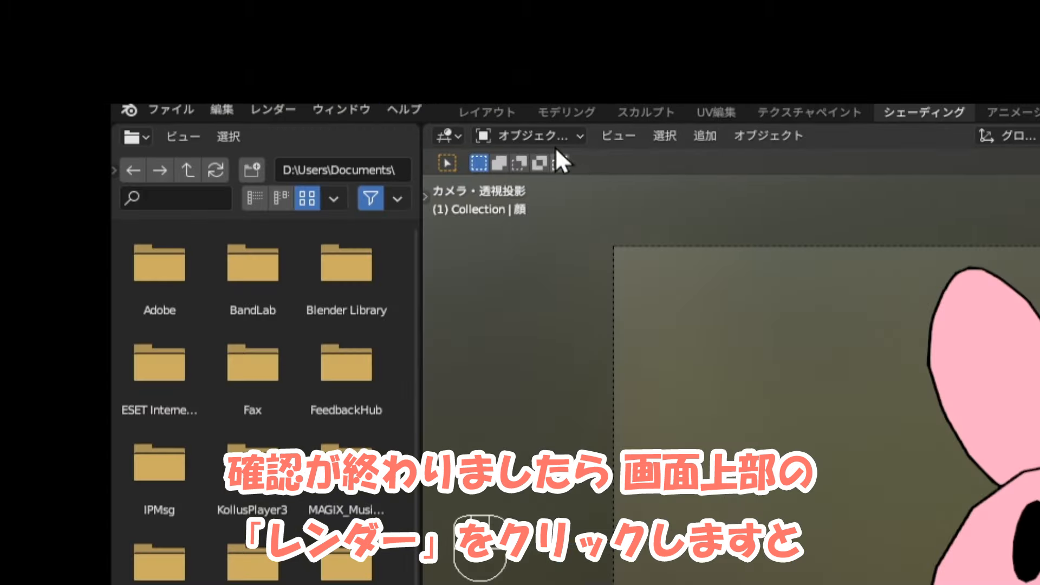
pyautogui.click(287, 108)
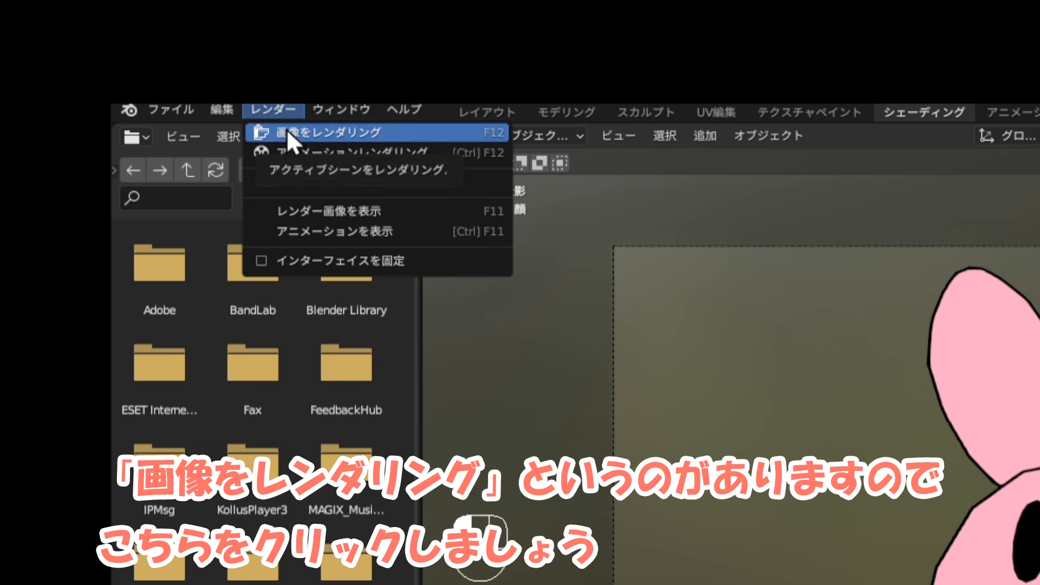
pyautogui.click(288, 133)
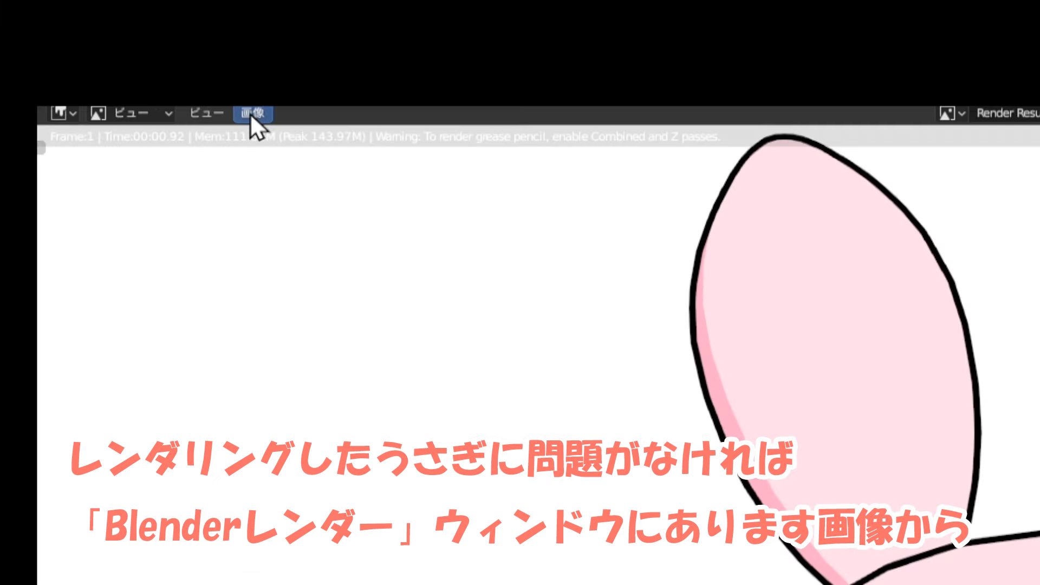
# Start saving the rendered image under a new name, entering うさぎ as the file name and keeping the PNG format.
pyautogui.click(250, 113)
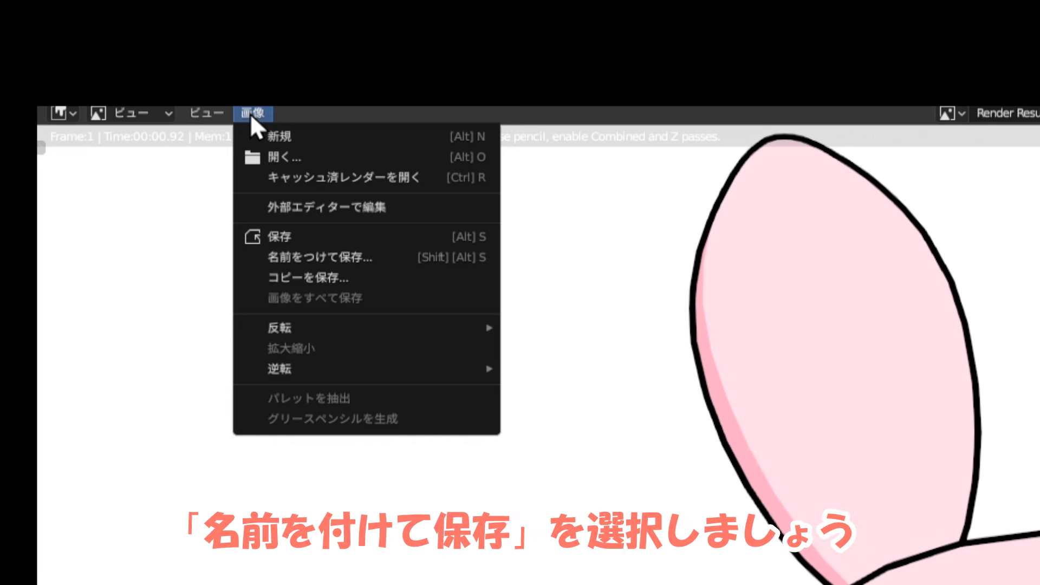
pyautogui.click(335, 256)
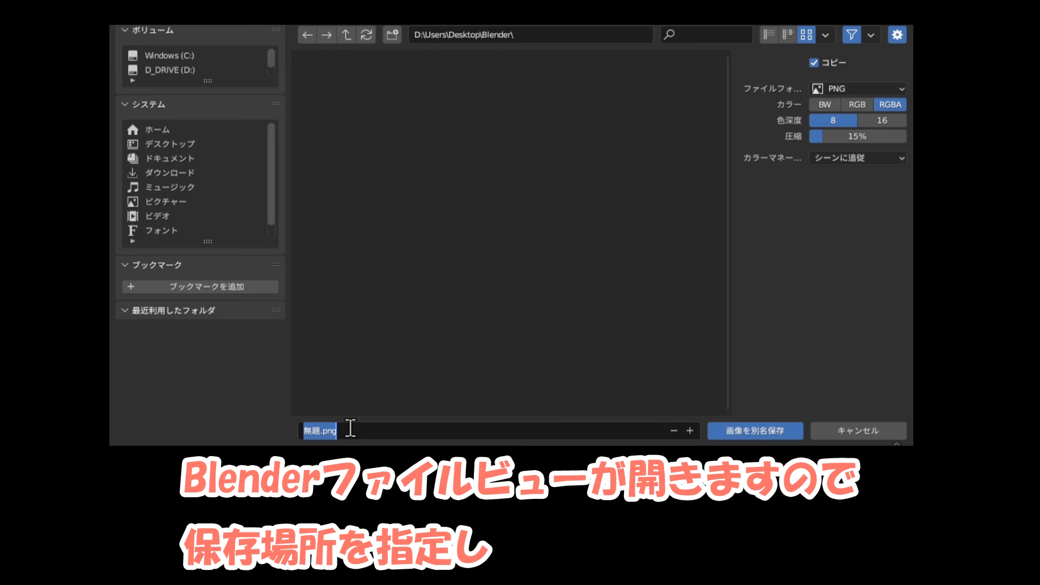
pyautogui.write('うさgi')
pyautogui.press('Return')
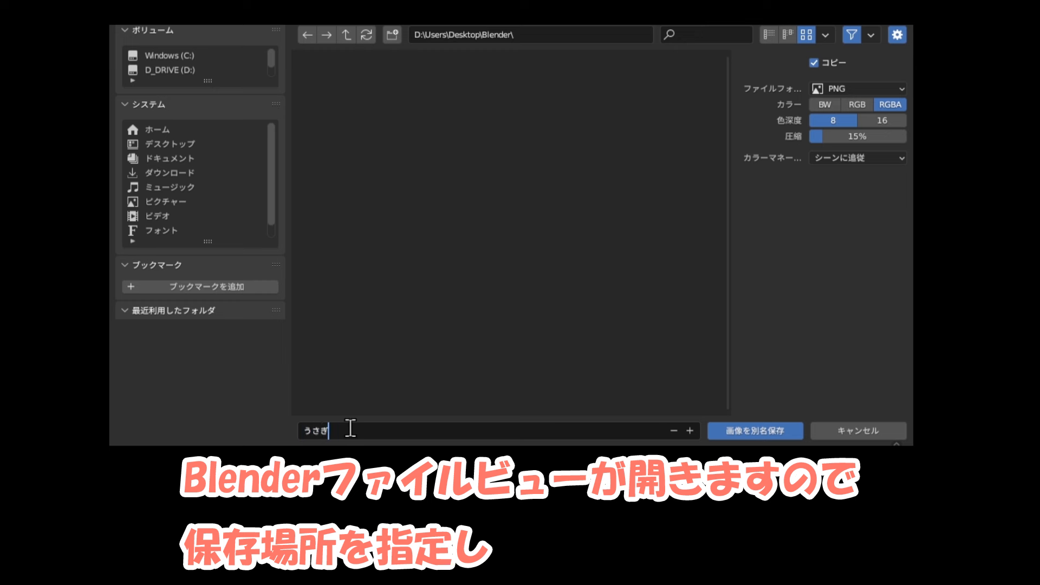
pyautogui.press('Return')
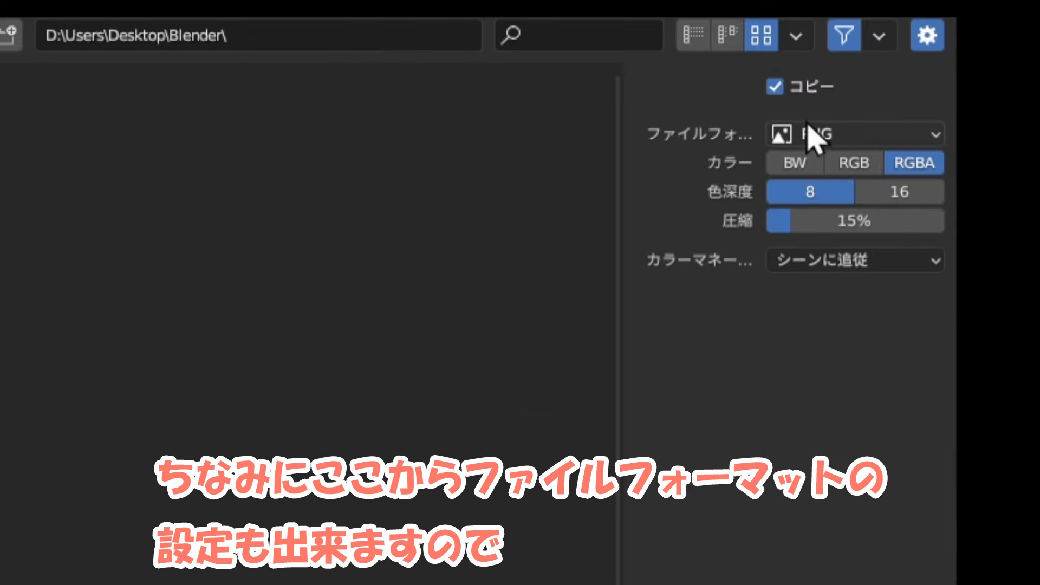
pyautogui.click(858, 89)
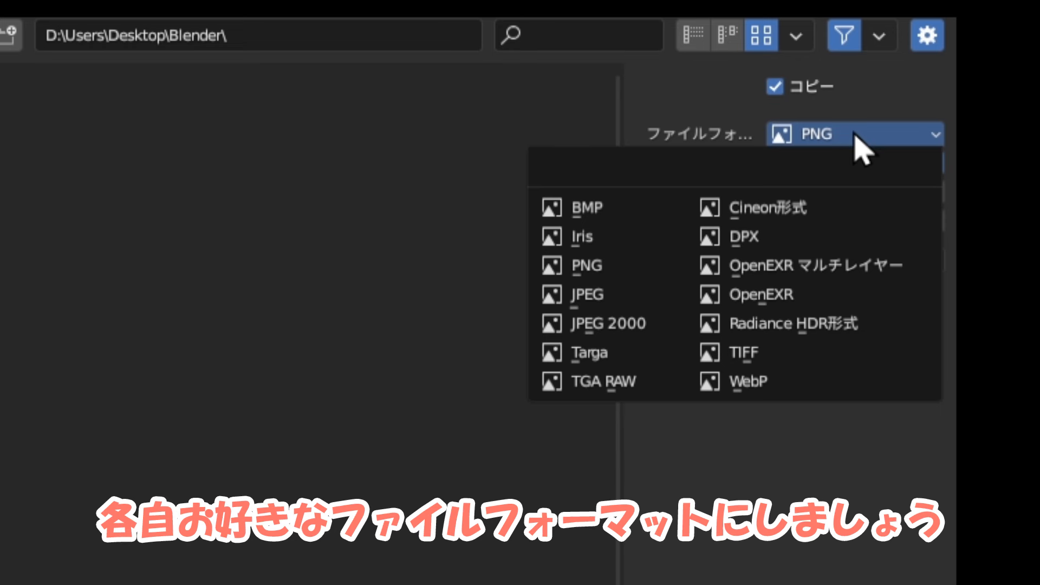
pyautogui.click(693, 127)
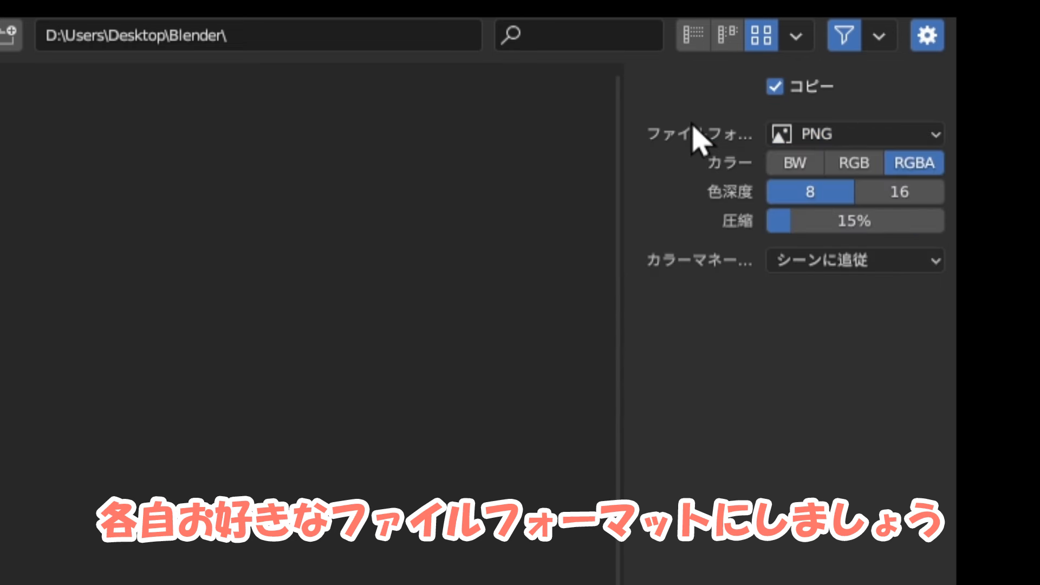